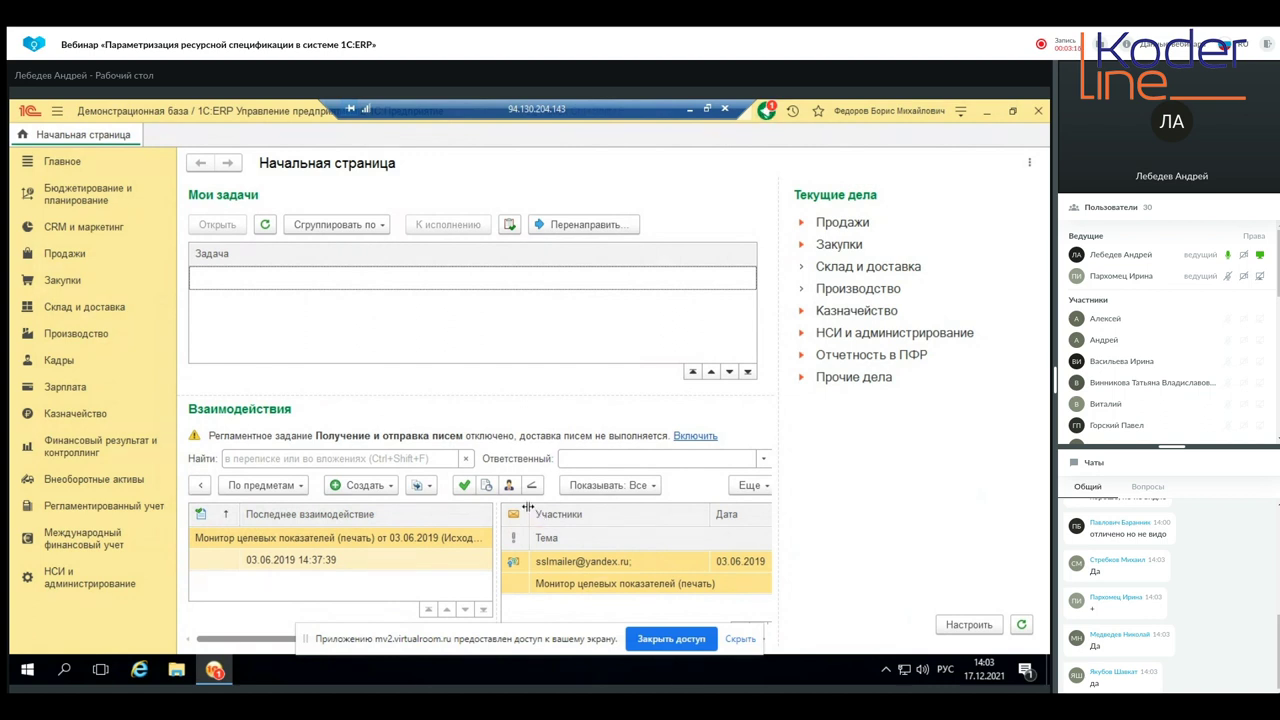
- Check the platform and configuration versions in the program information window
{"action": "left_click", "coordinate": [961, 114]}
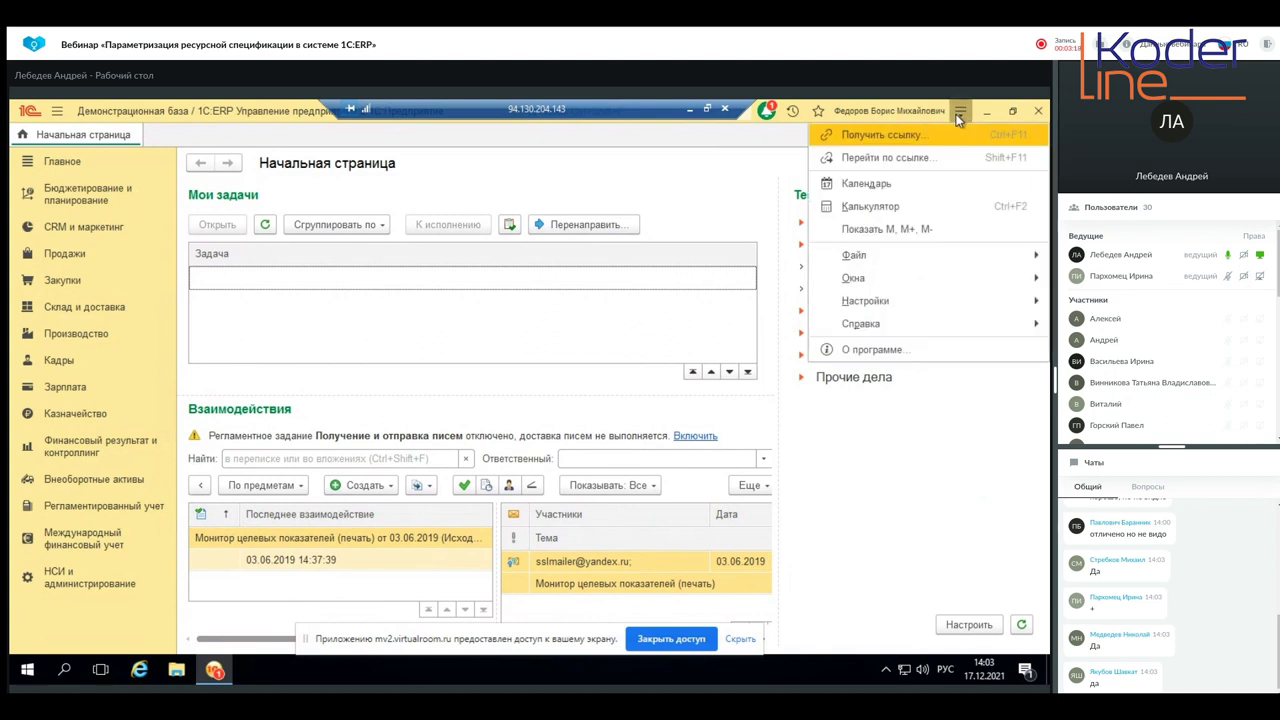
{"action": "left_click", "coordinate": [940, 348]}
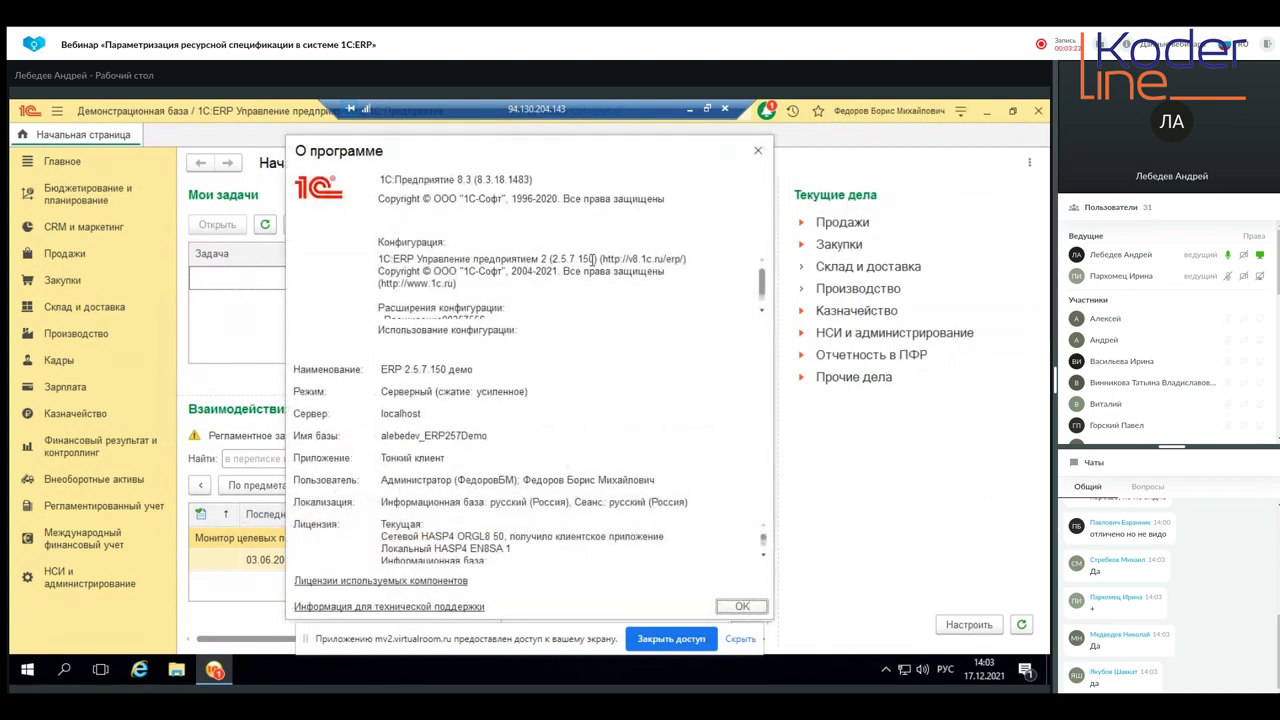
{"action": "left_click", "coordinate": [757, 150]}
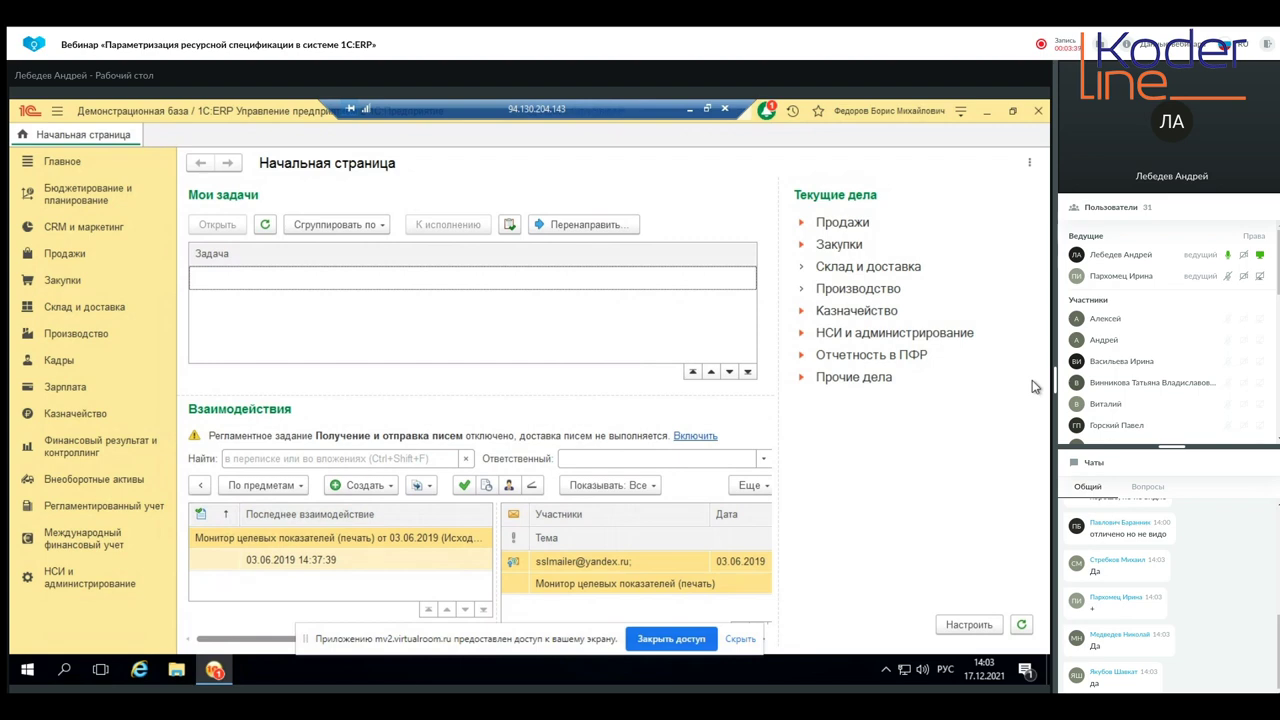
- Start a new resource specification of the type Изготовление, сборка from the production section's Ресурсные спецификации list
{"action": "left_click", "coordinate": [122, 338]}
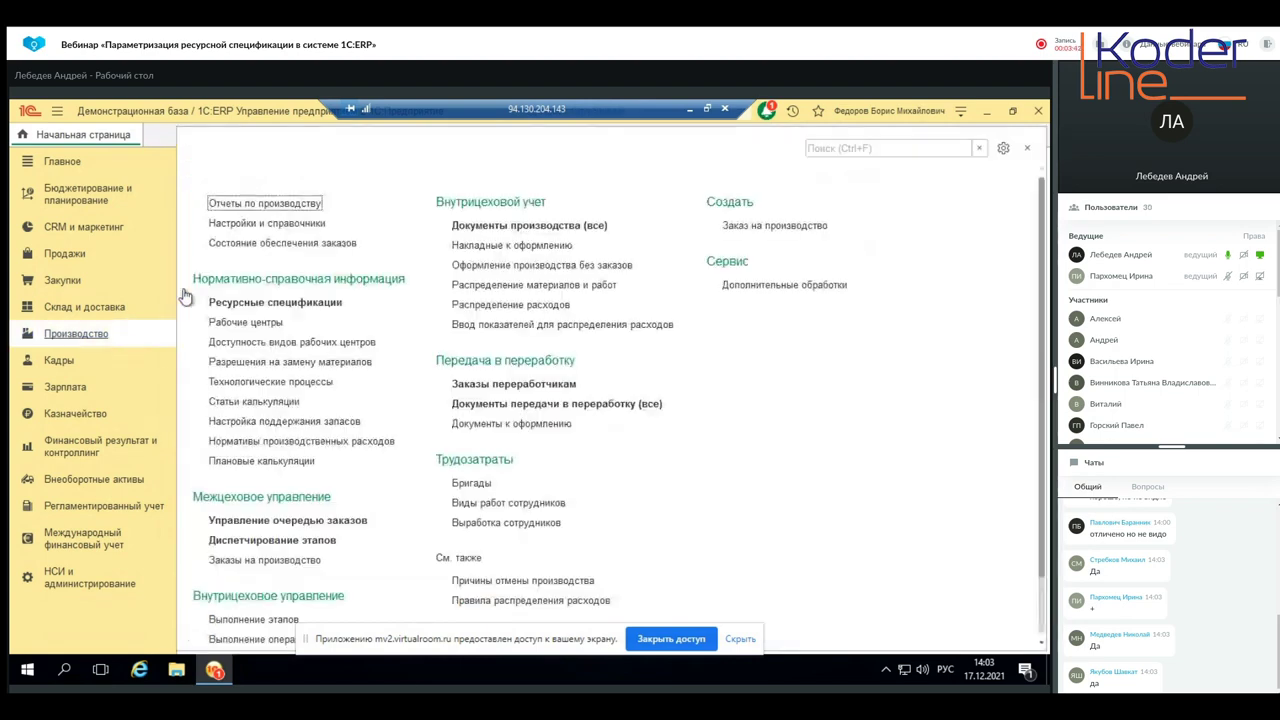
{"action": "left_click", "coordinate": [308, 310]}
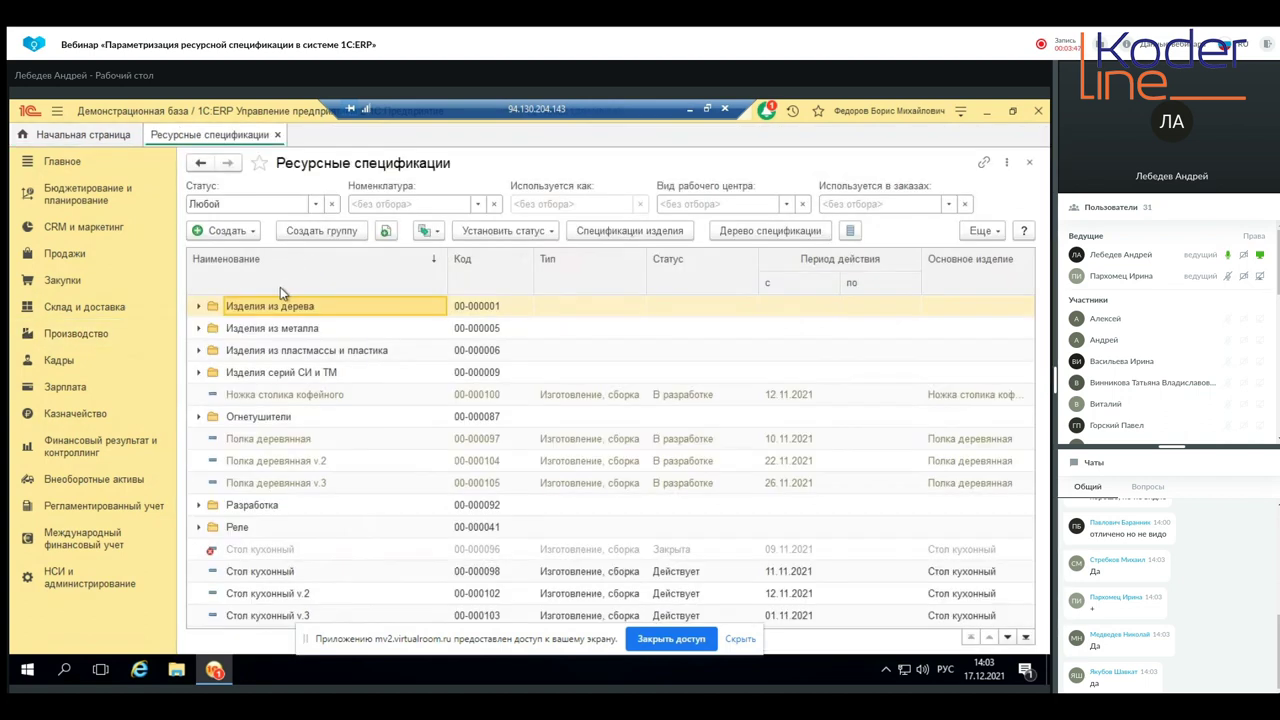
{"action": "left_click", "coordinate": [231, 233]}
{"action": "left_click", "coordinate": [271, 247]}
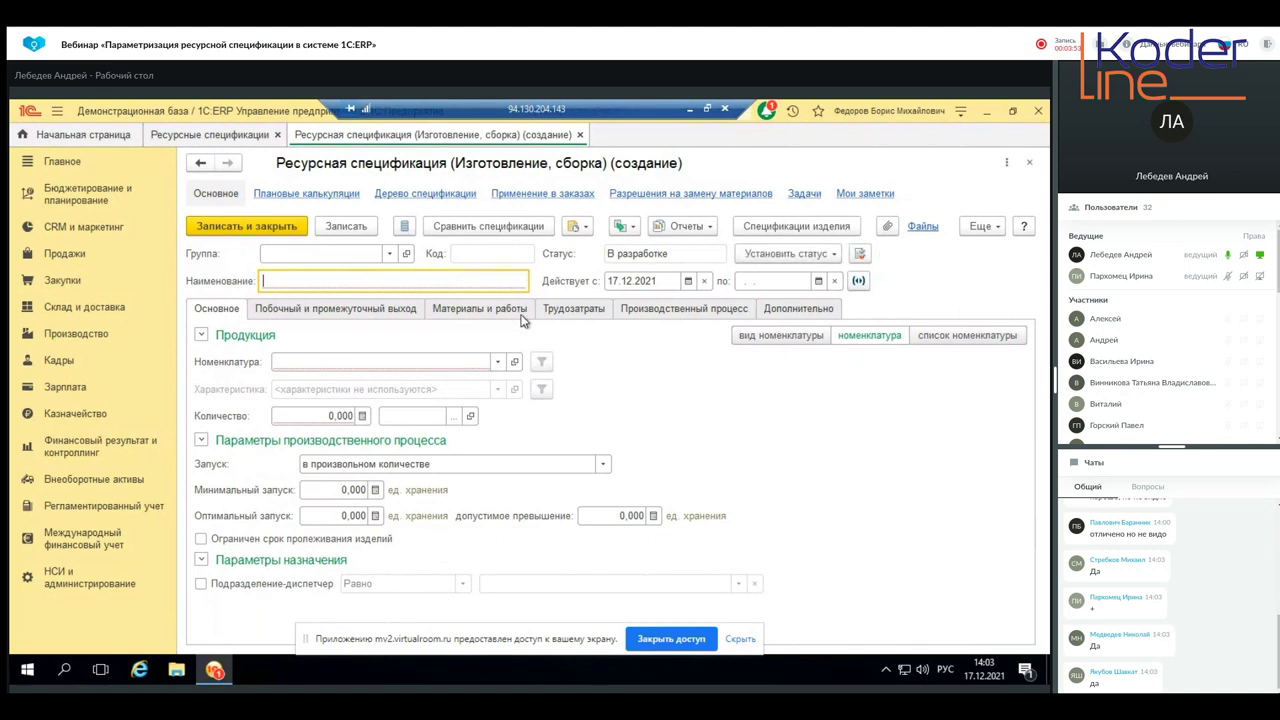
- Review the output product modes список номенклатуры and номенклатура, and set the specification to вид номенклатуры
{"action": "left_click", "coordinate": [950, 336]}
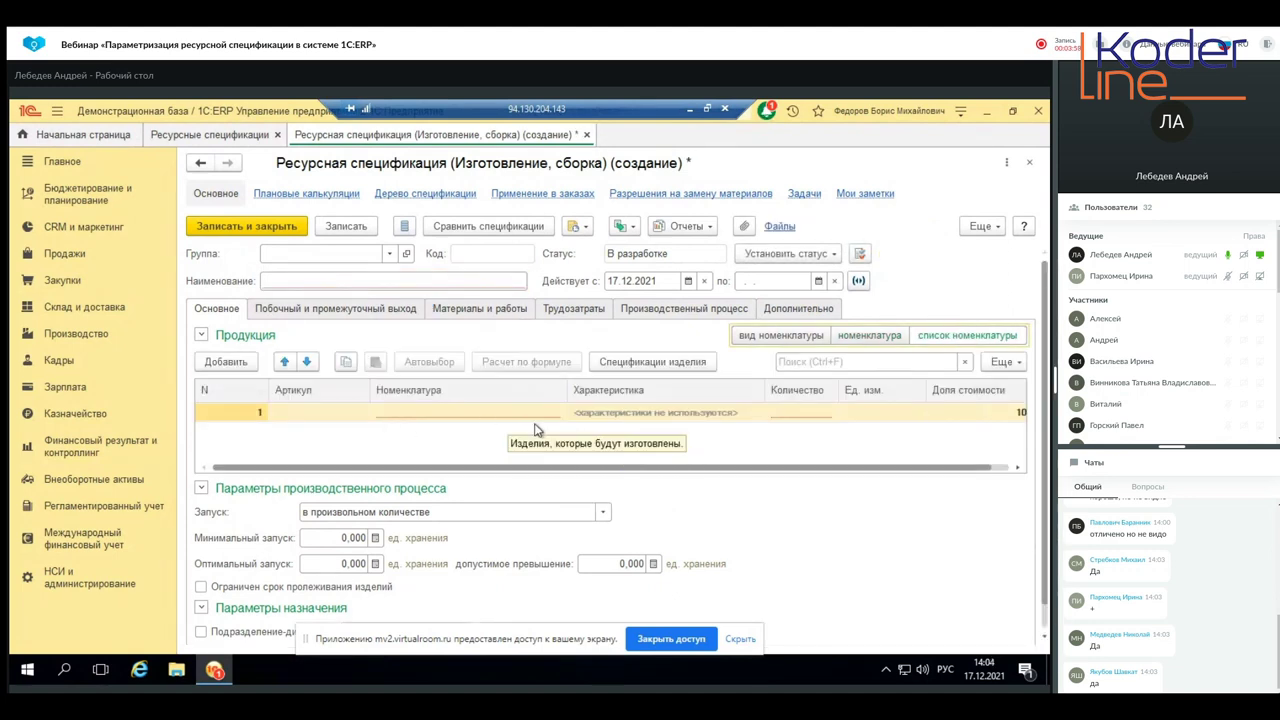
{"action": "scroll", "coordinate": [536, 430], "scroll_direction": "down", "scroll_amount": 1}
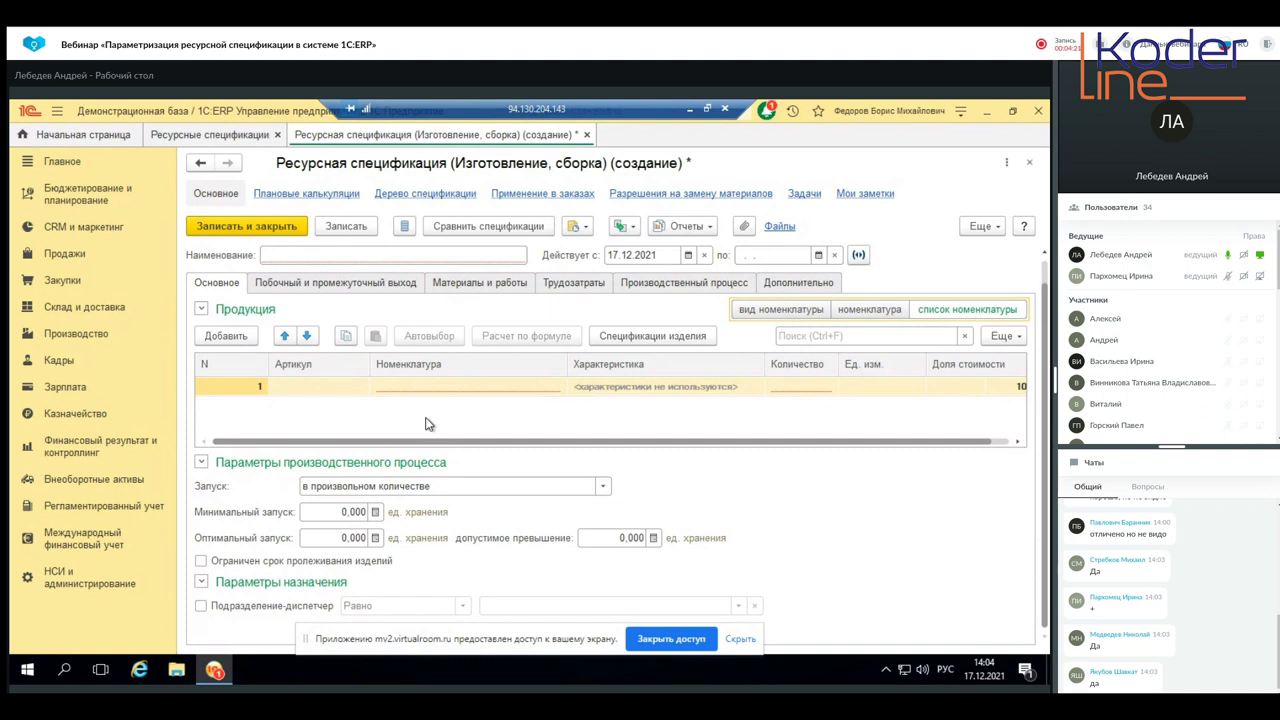
{"action": "left_click", "coordinate": [872, 310]}
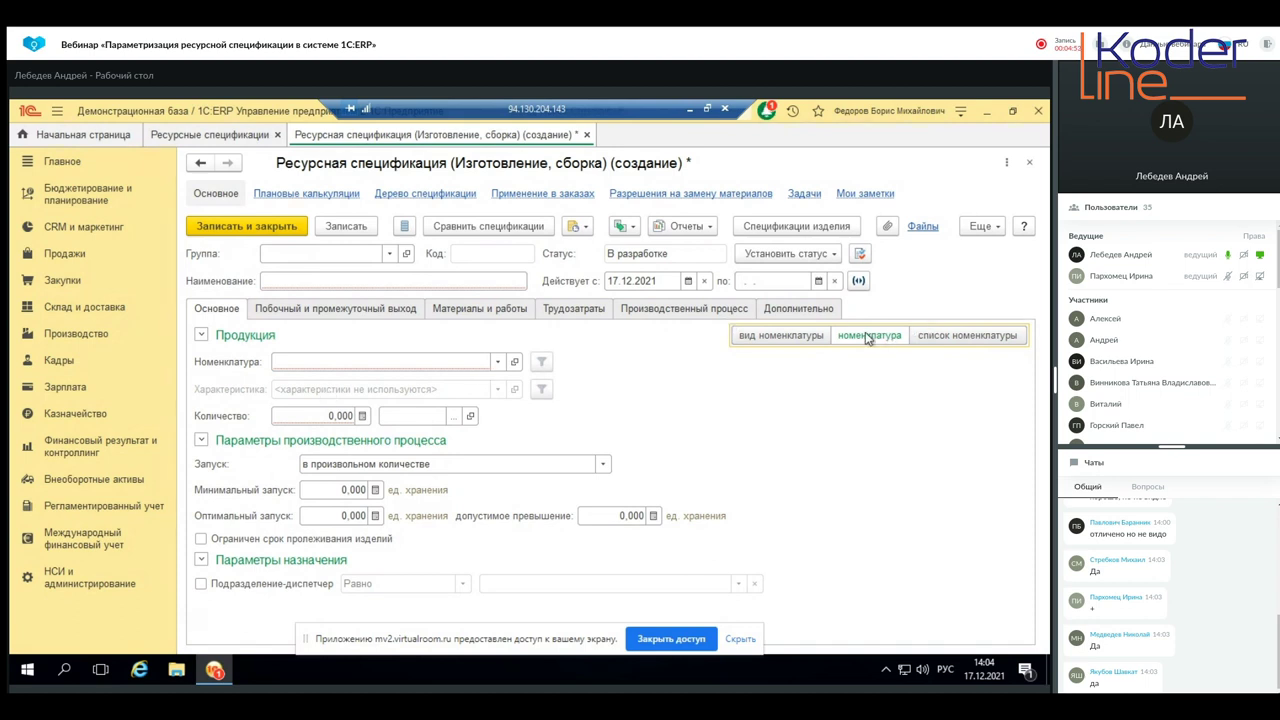
{"action": "left_click", "coordinate": [806, 339]}
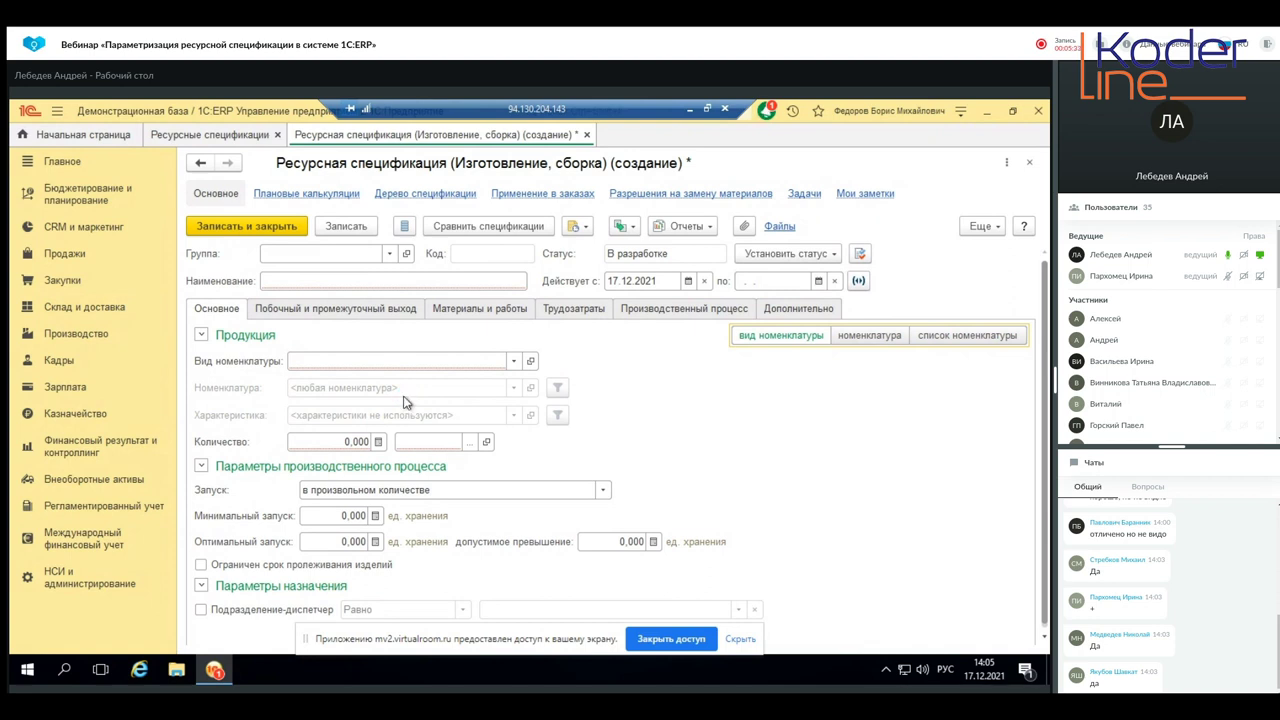
- Add an empty row to the specification's Материалы и работы table and try Автовыбор on it
{"action": "left_click", "coordinate": [466, 312]}
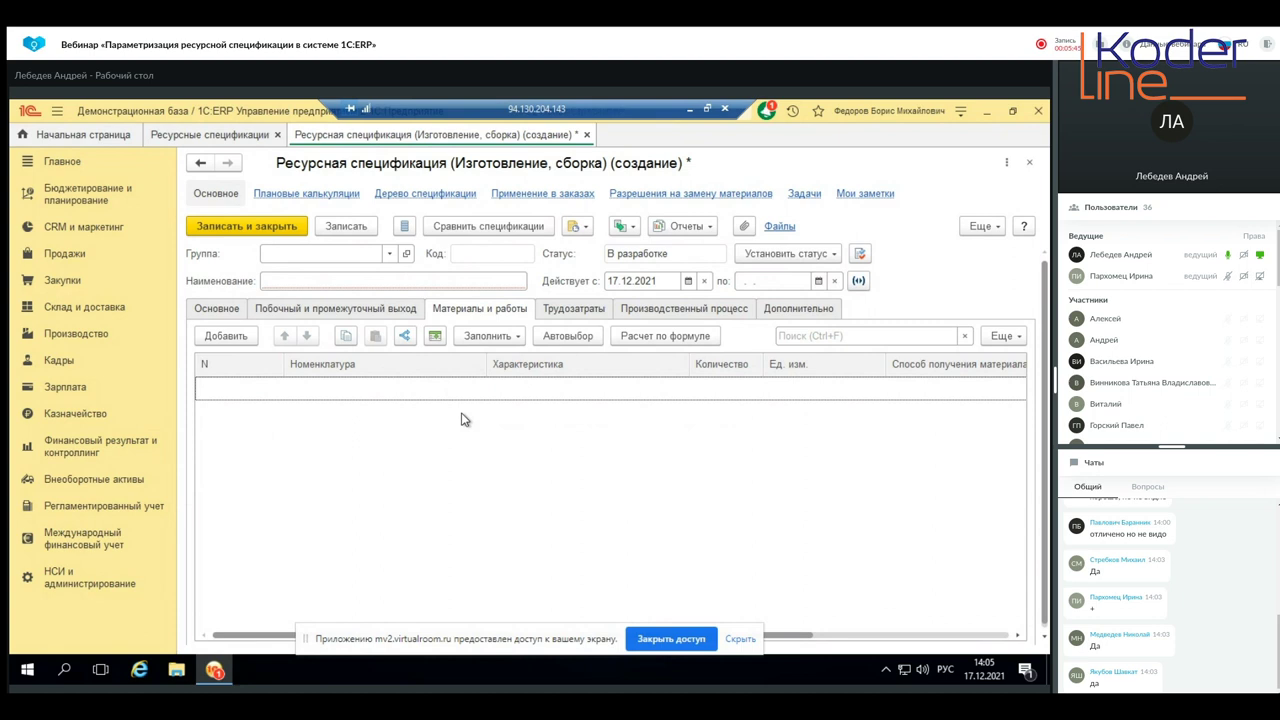
{"action": "left_click", "coordinate": [509, 338]}
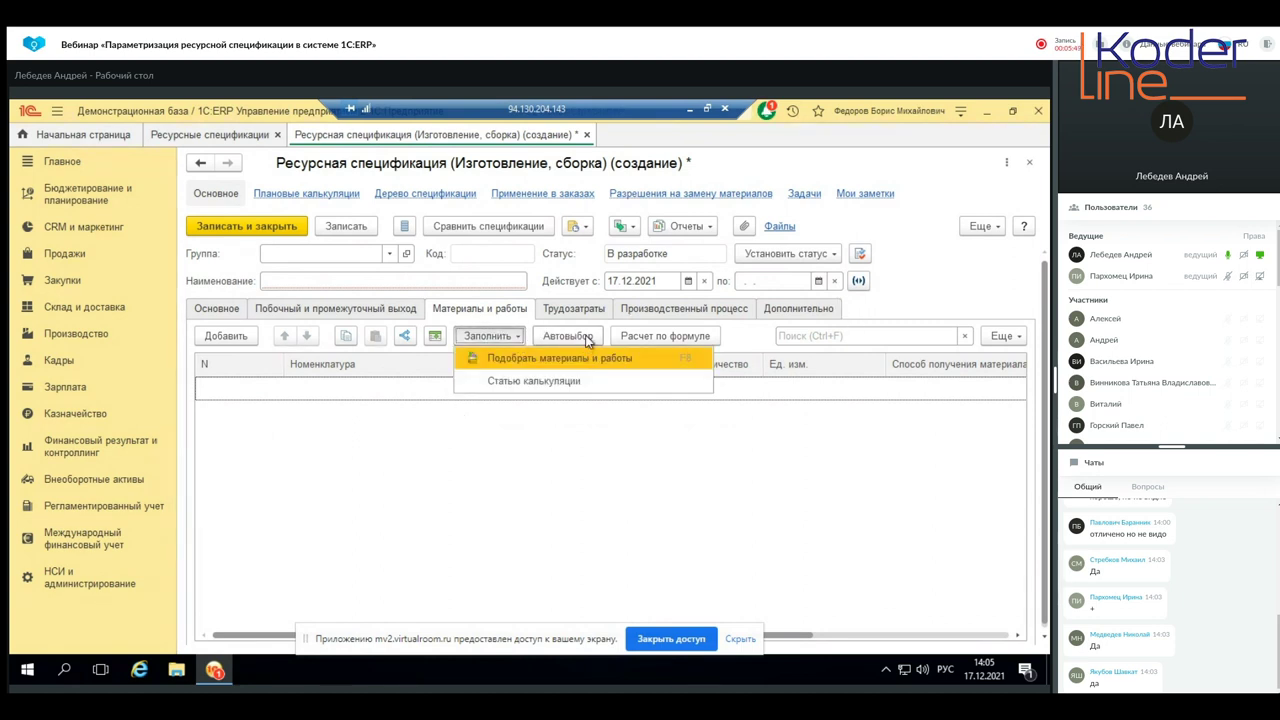
{"action": "left_click", "coordinate": [588, 341]}
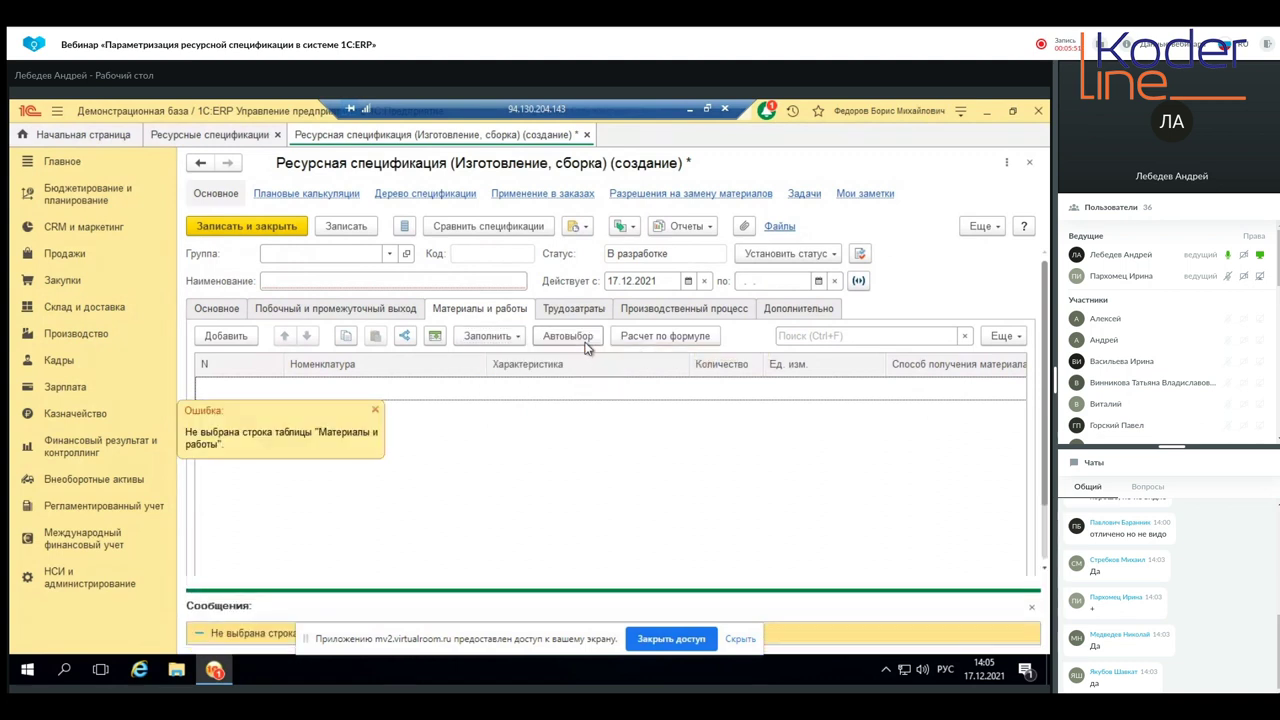
{"action": "left_click", "coordinate": [250, 336]}
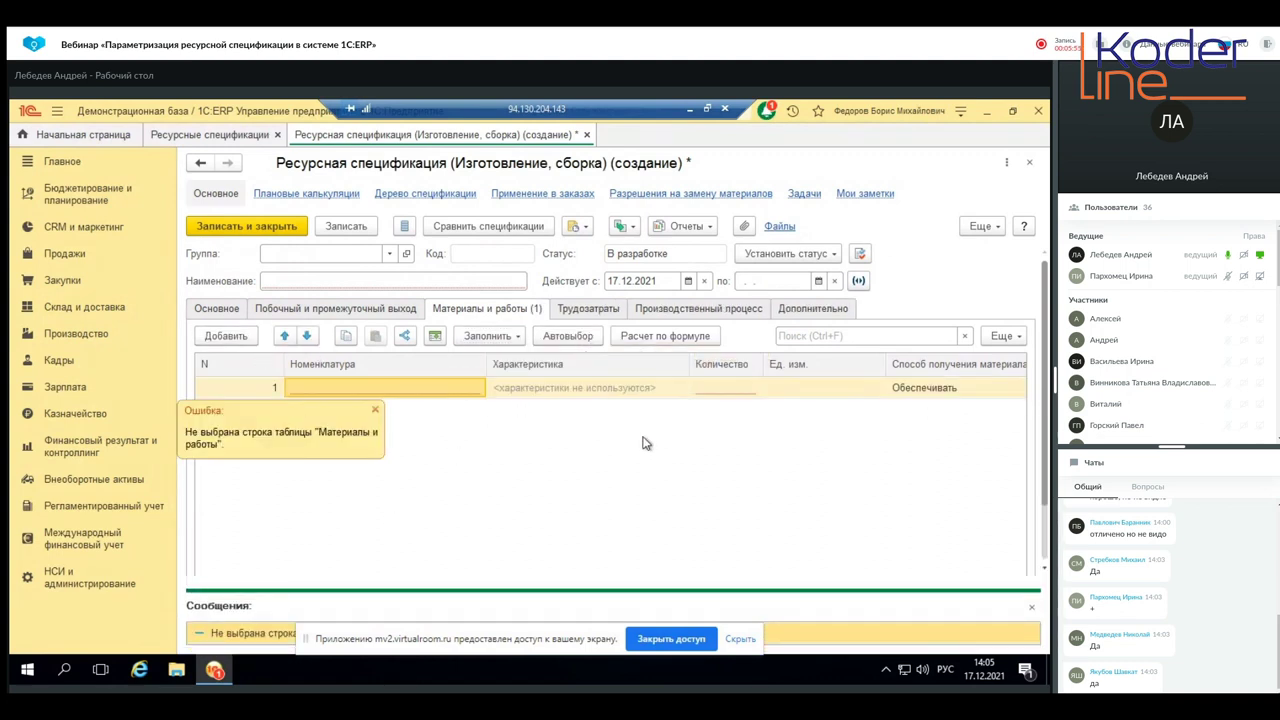
{"action": "left_click", "coordinate": [560, 336]}
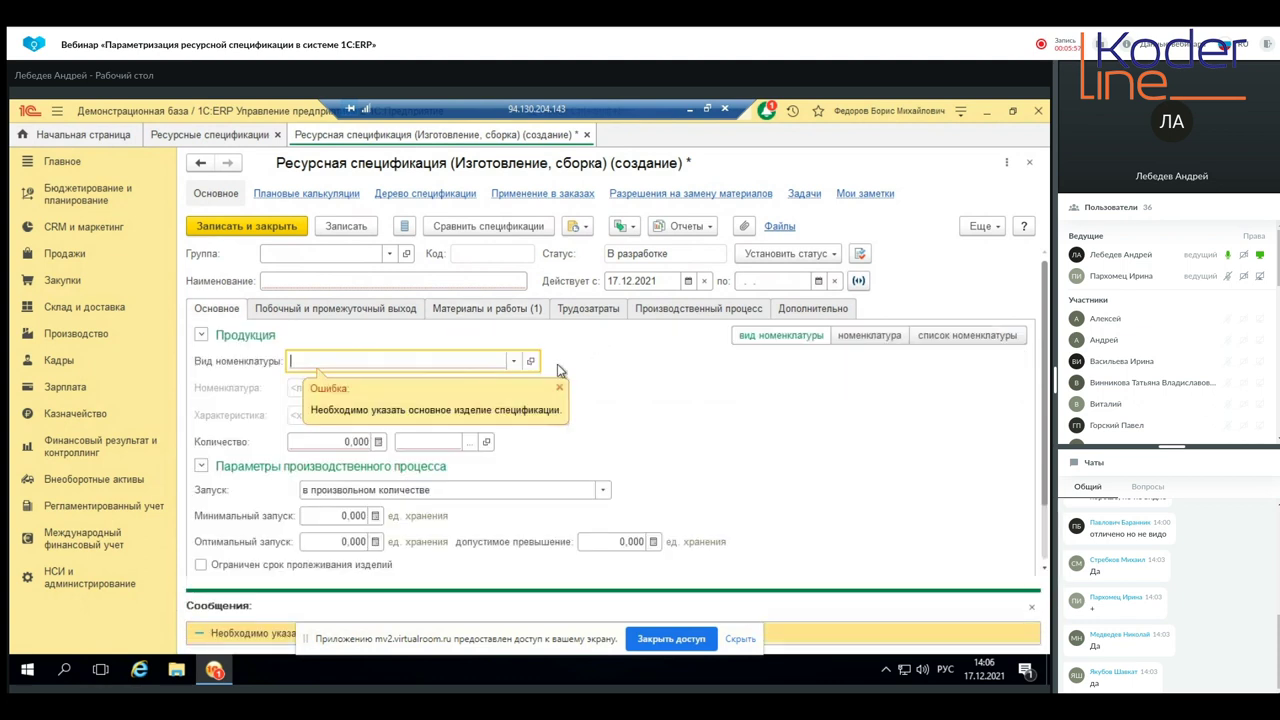
- Try Расчет по формуле for the empty material row and return to the Материалы и работы table
{"action": "left_click", "coordinate": [446, 310]}
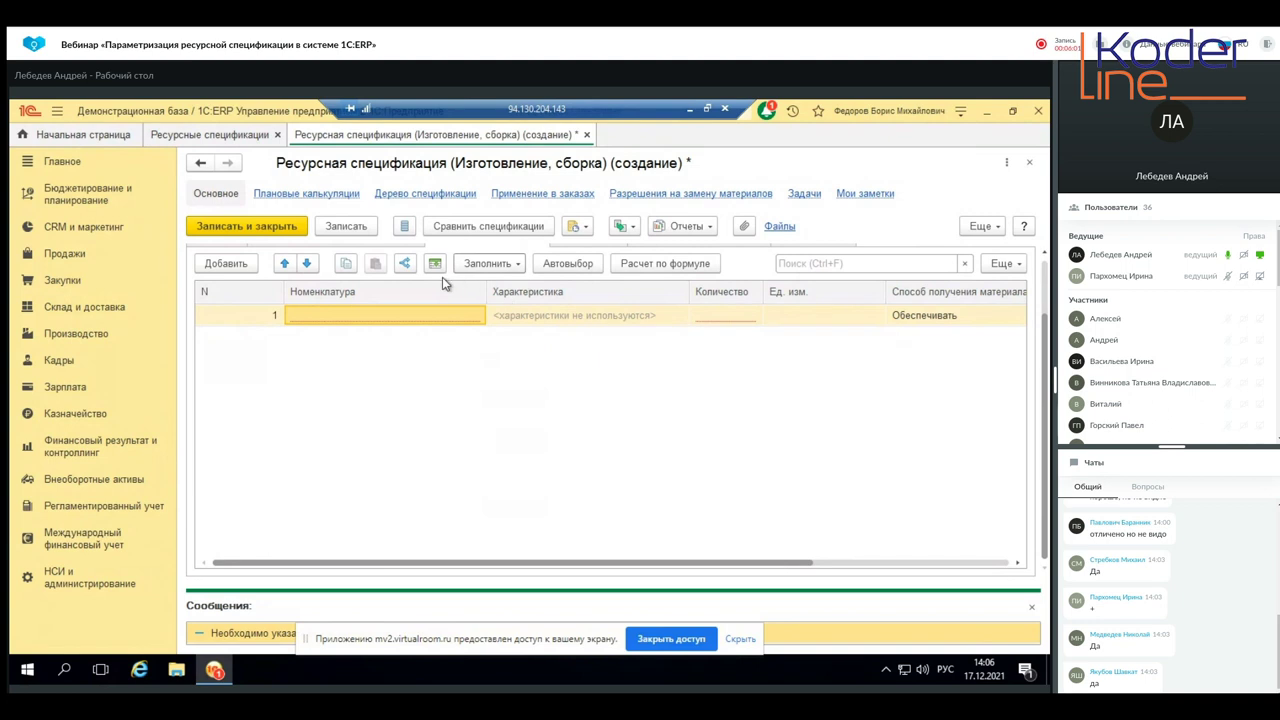
{"action": "scroll", "coordinate": [540, 390], "scroll_direction": "up", "scroll_amount": 2}
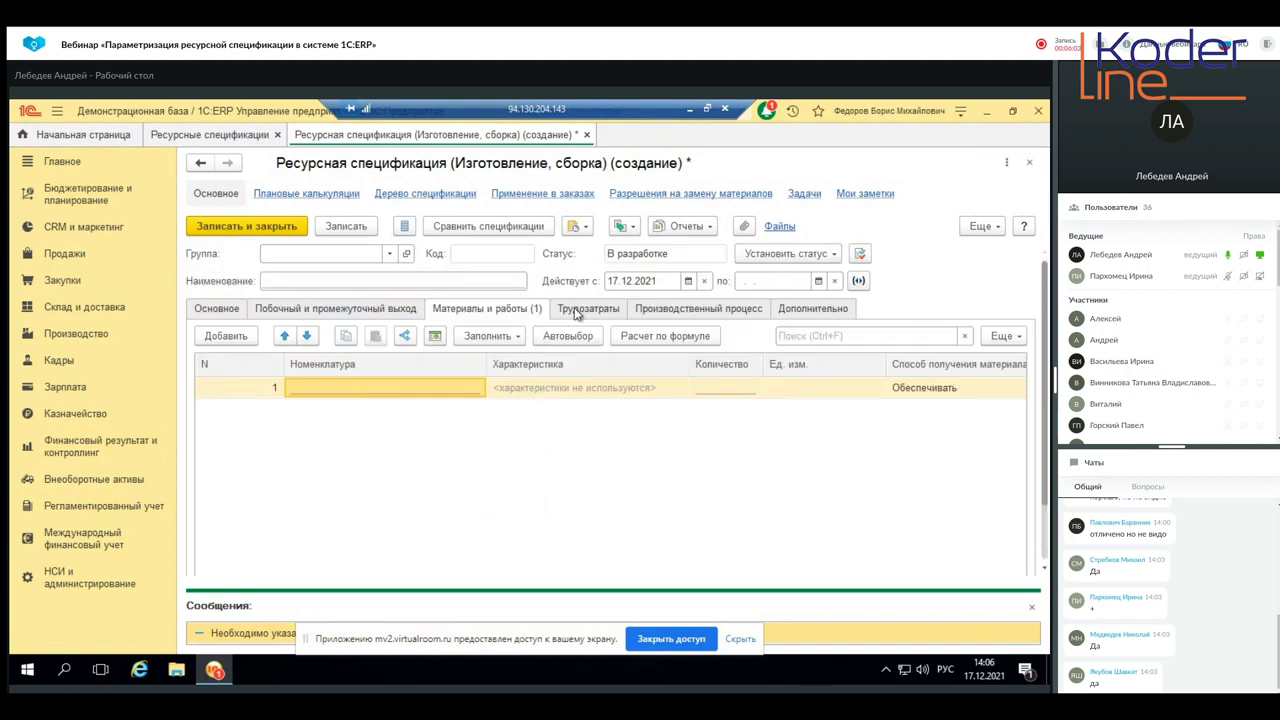
{"action": "left_click", "coordinate": [658, 337]}
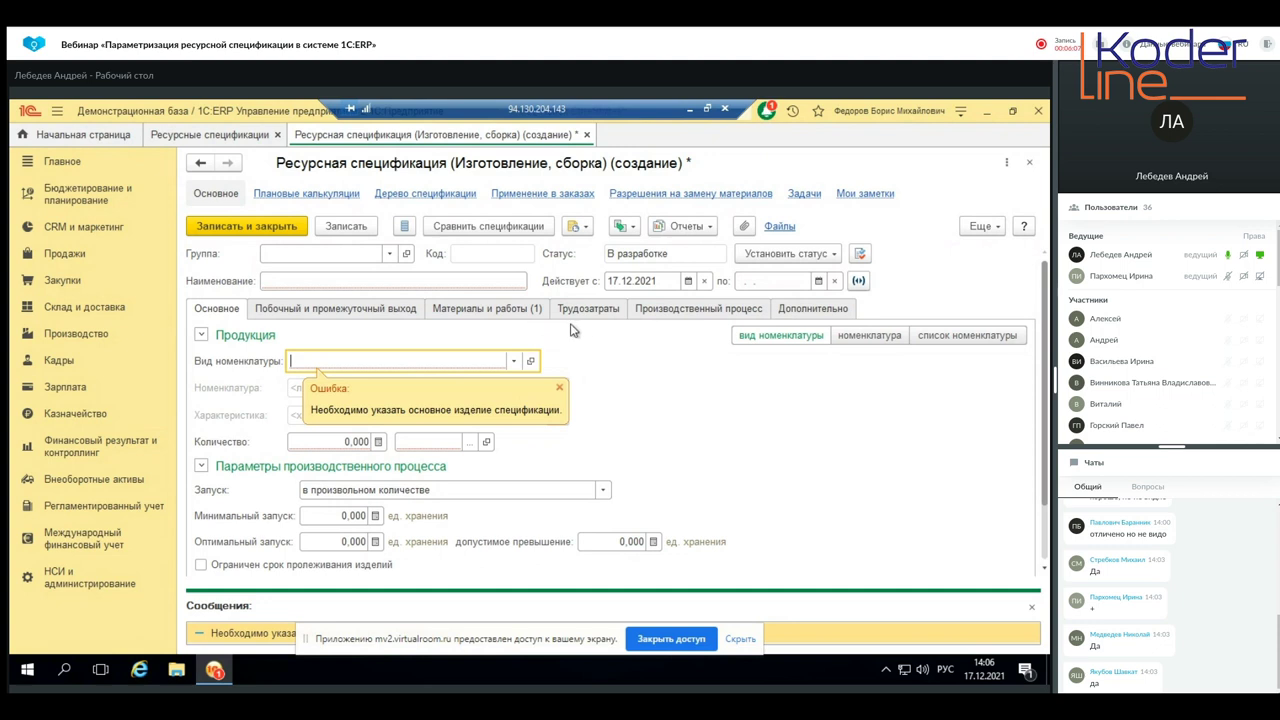
{"action": "left_click", "coordinate": [527, 314]}
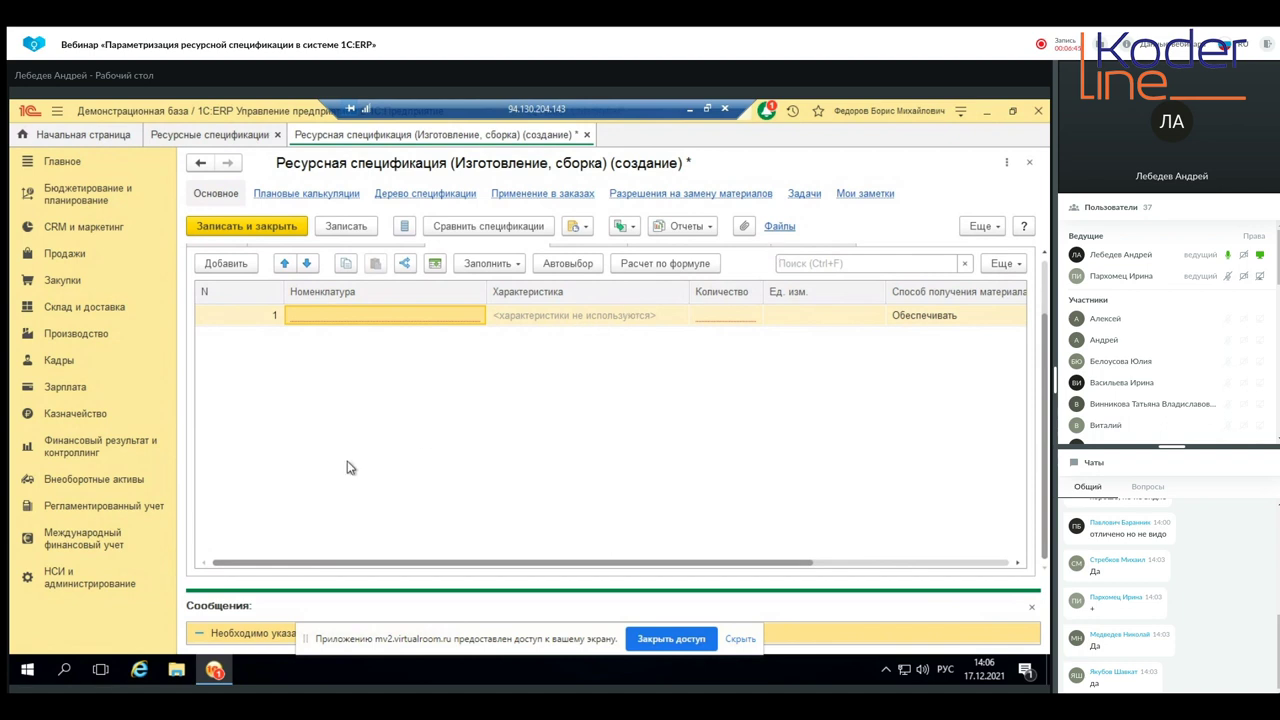
- Open the Номенклатура catalogue from НСИ, look at the ГП с реквизитами items and select the Разработка group
{"action": "left_click", "coordinate": [72, 576]}
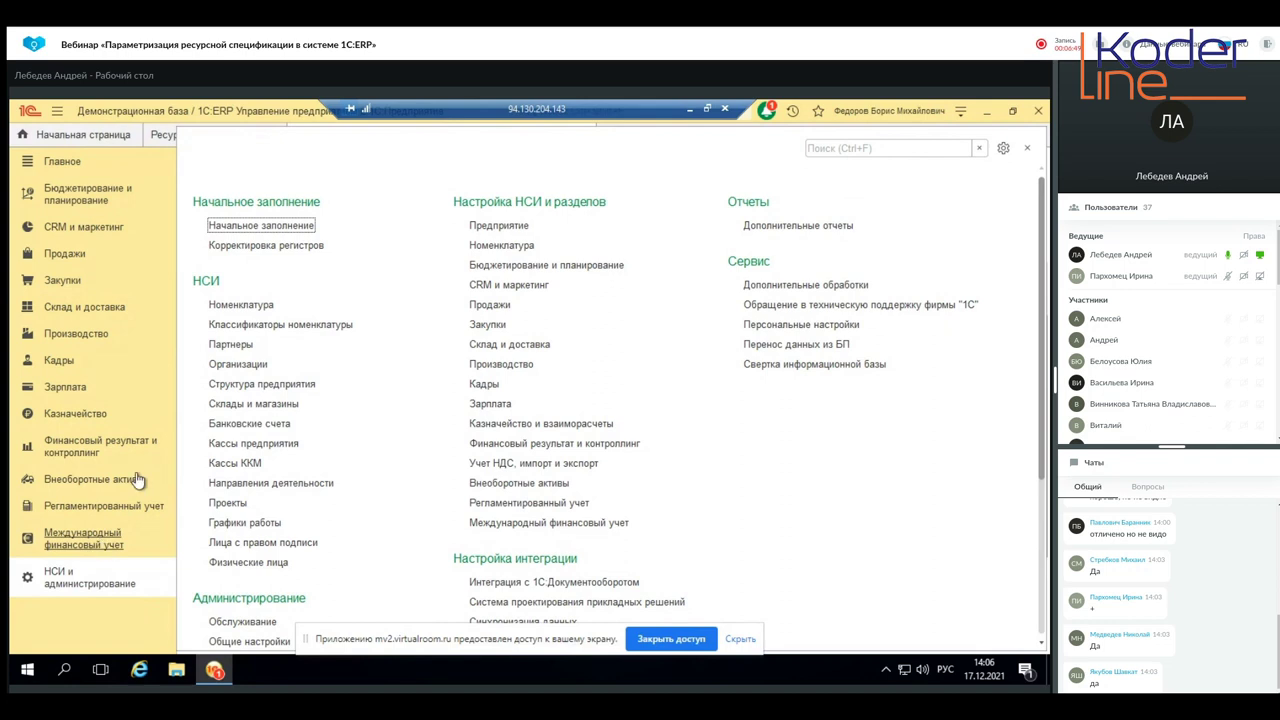
{"action": "left_click", "coordinate": [258, 305]}
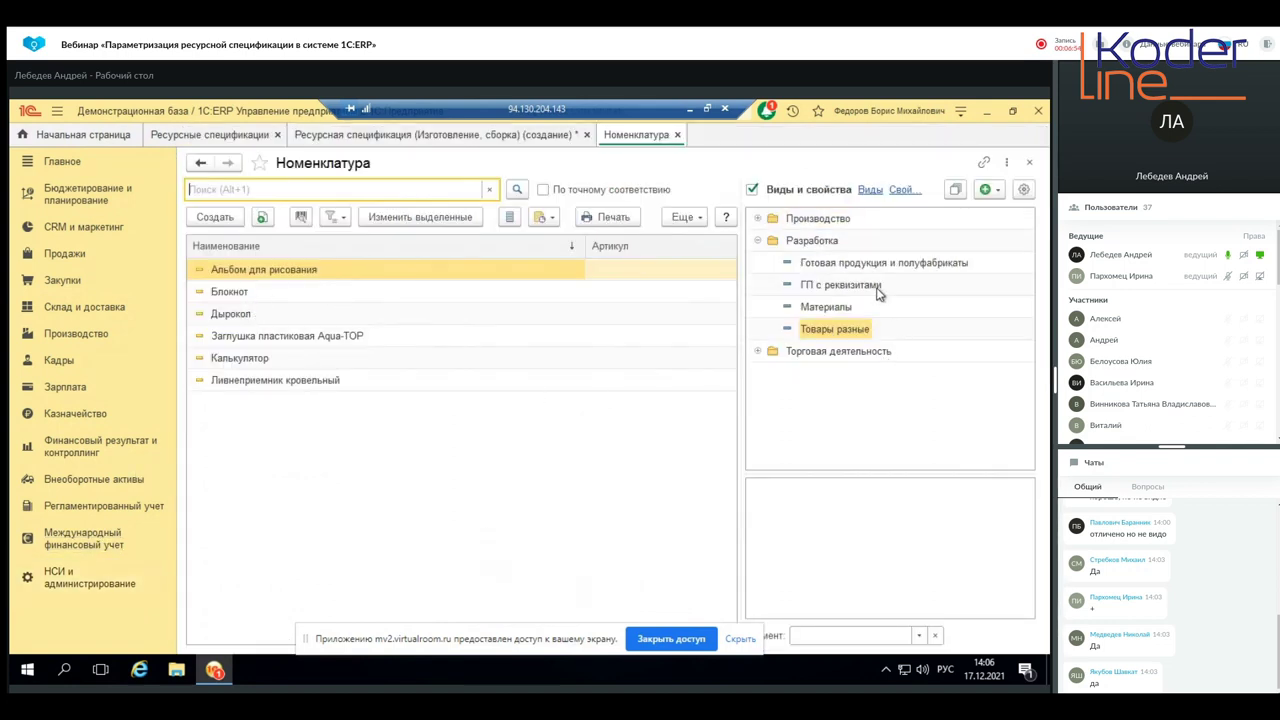
{"action": "left_click", "coordinate": [846, 286]}
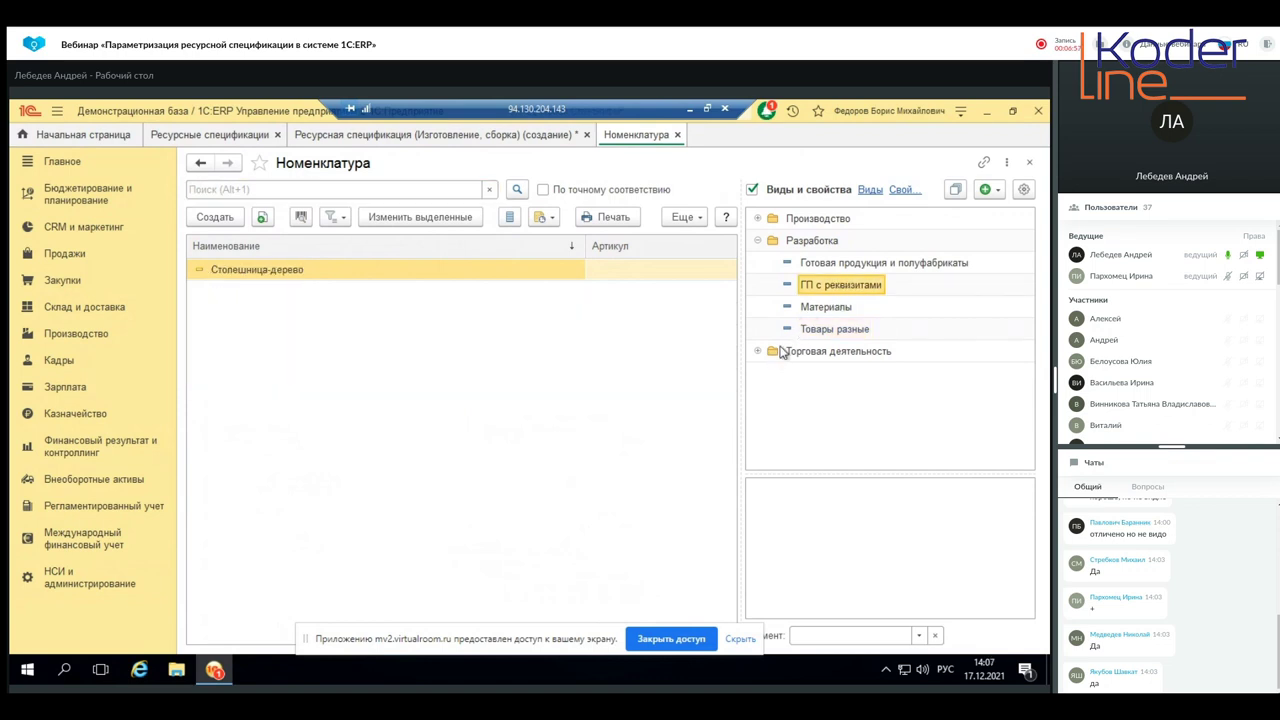
{"action": "left_click", "coordinate": [836, 241]}
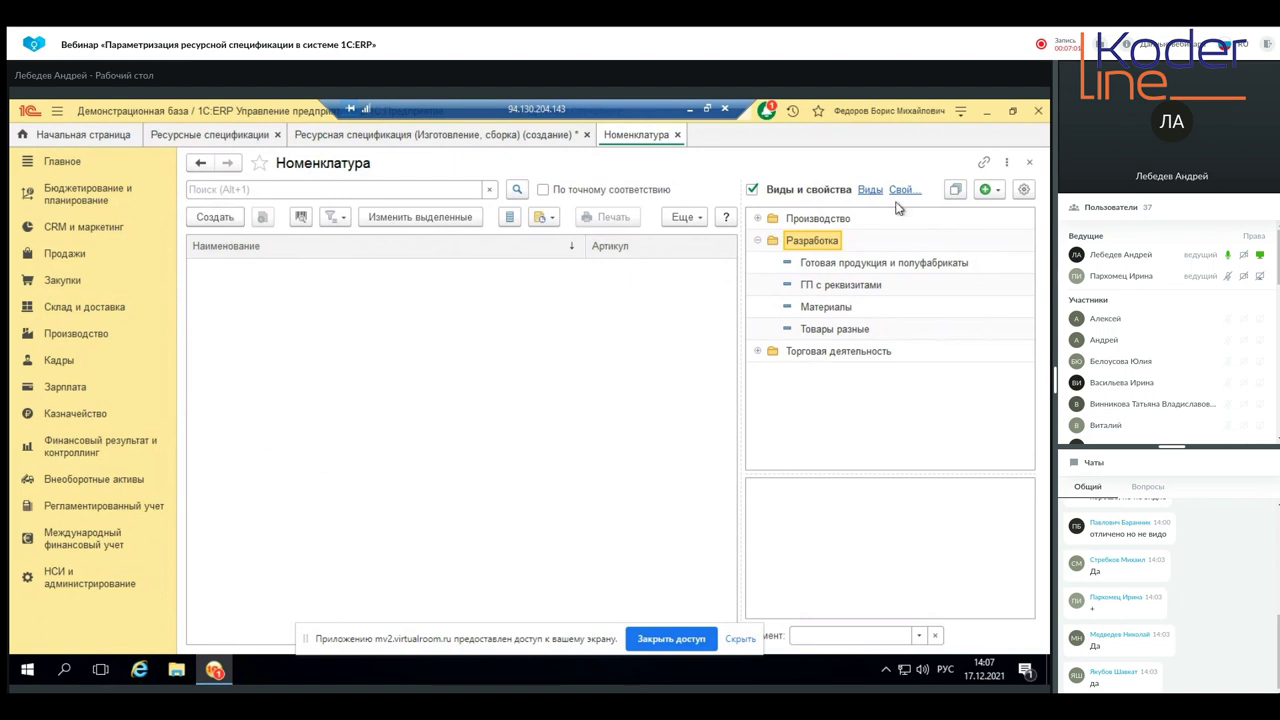
- Start a new item type in the Разработка group and open the choice of its Тип номенклатуры
{"action": "left_click", "coordinate": [996, 192]}
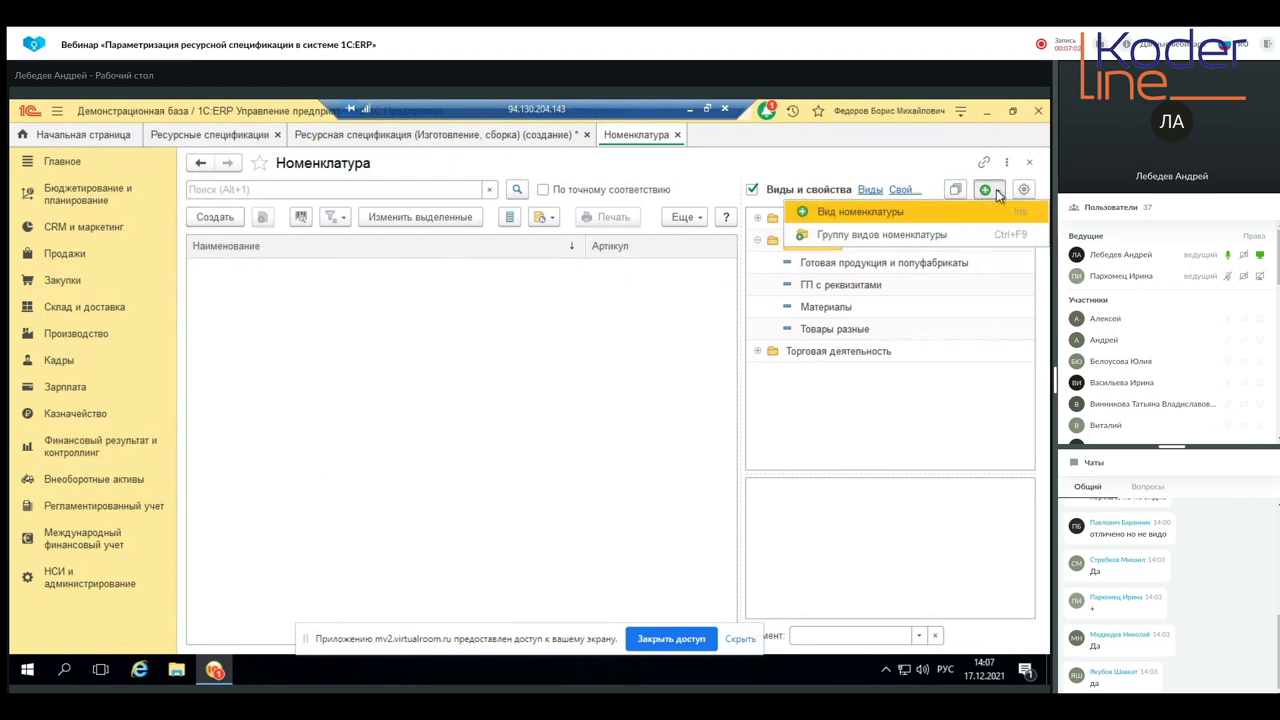
{"action": "left_click", "coordinate": [938, 213]}
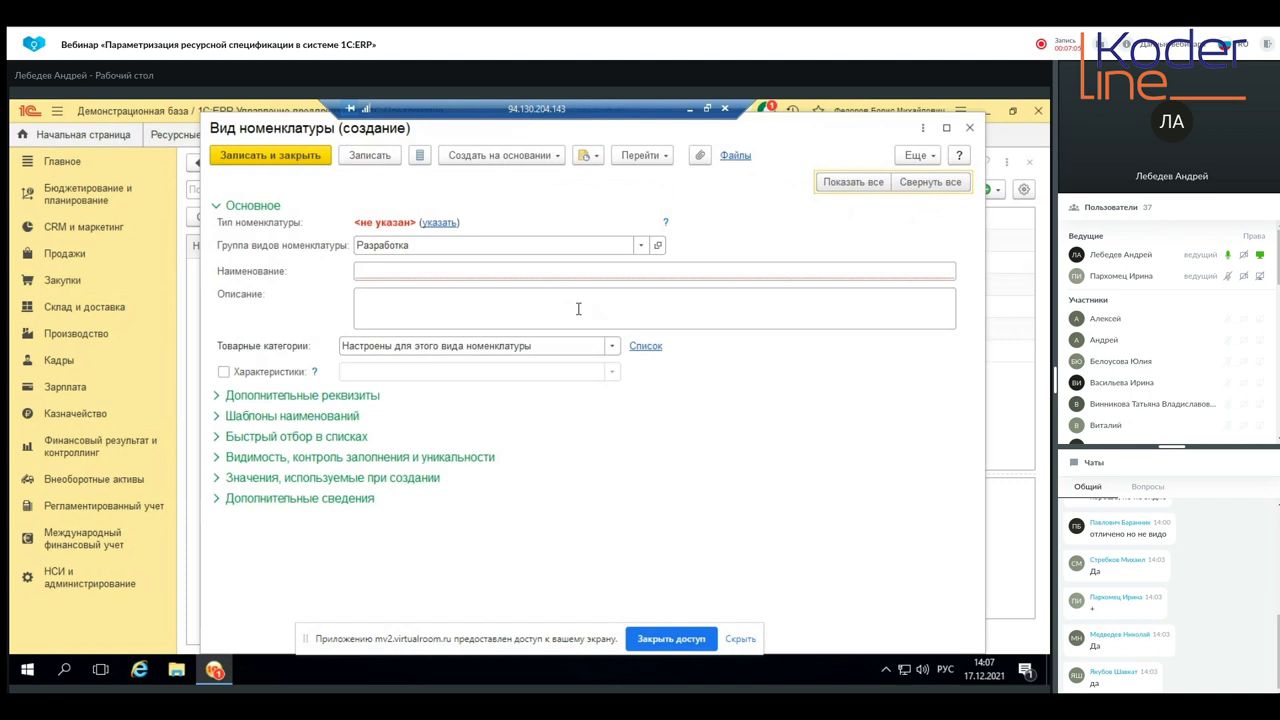
{"action": "left_click", "coordinate": [440, 223]}
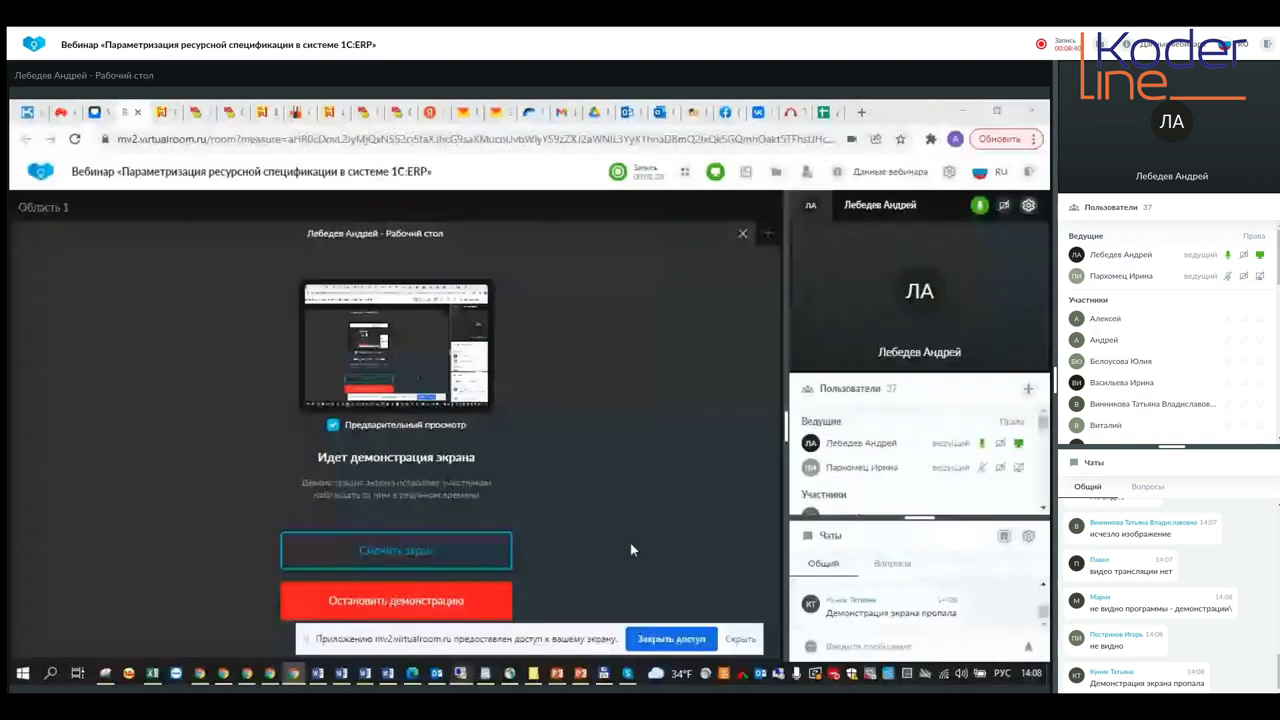
- Switch from the webinar browser window back to the remote desktop session running 1C:ERP
{"action": "left_click", "coordinate": [469, 680]}
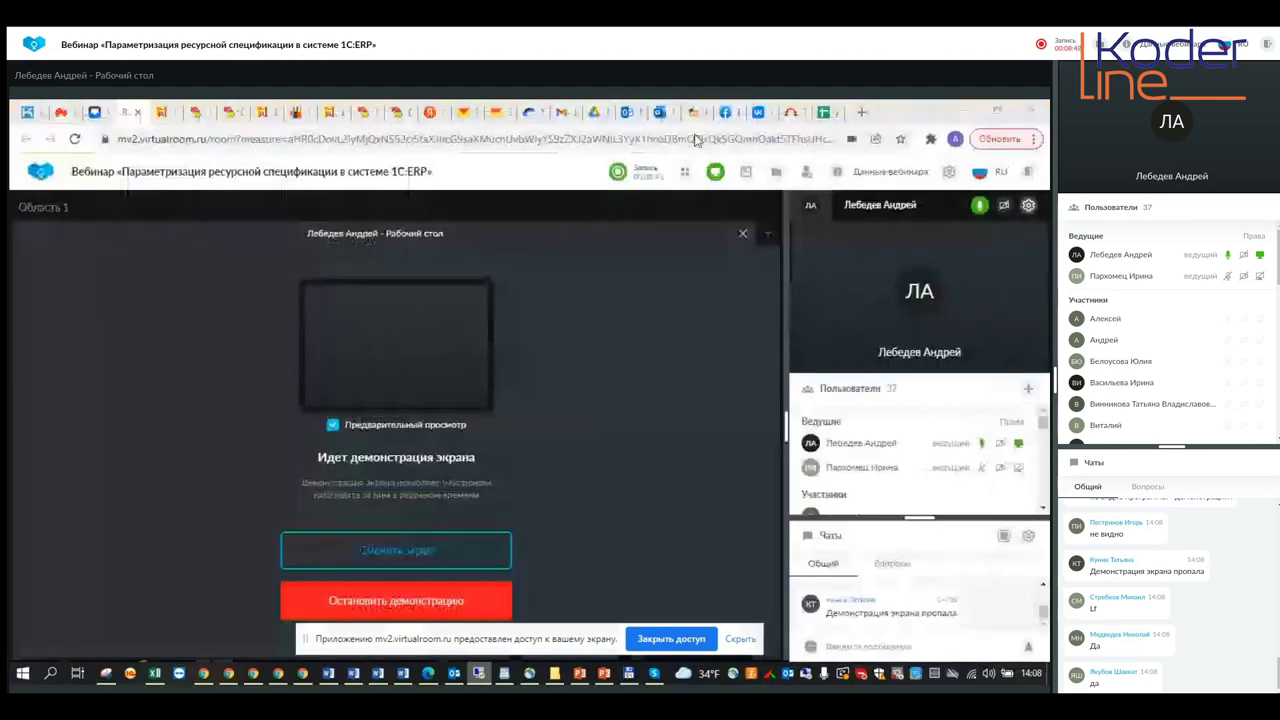
{"action": "left_click", "coordinate": [689, 108]}
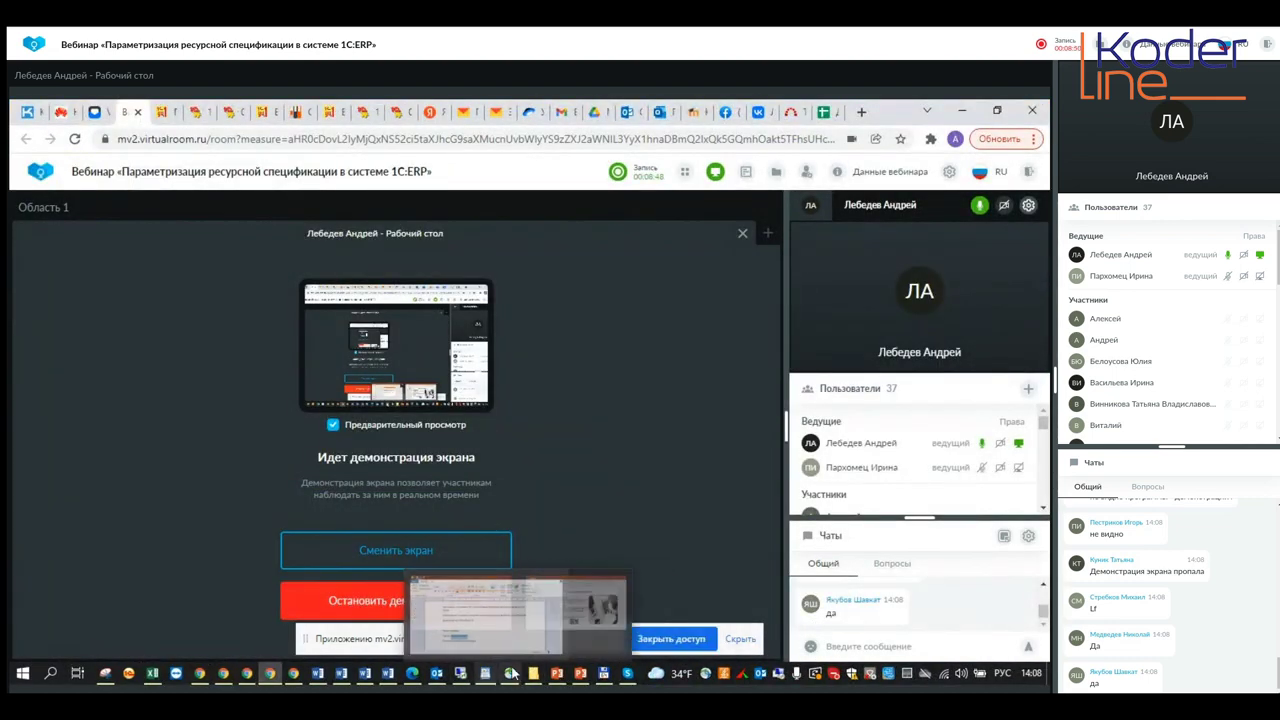
{"action": "left_click", "coordinate": [462, 678]}
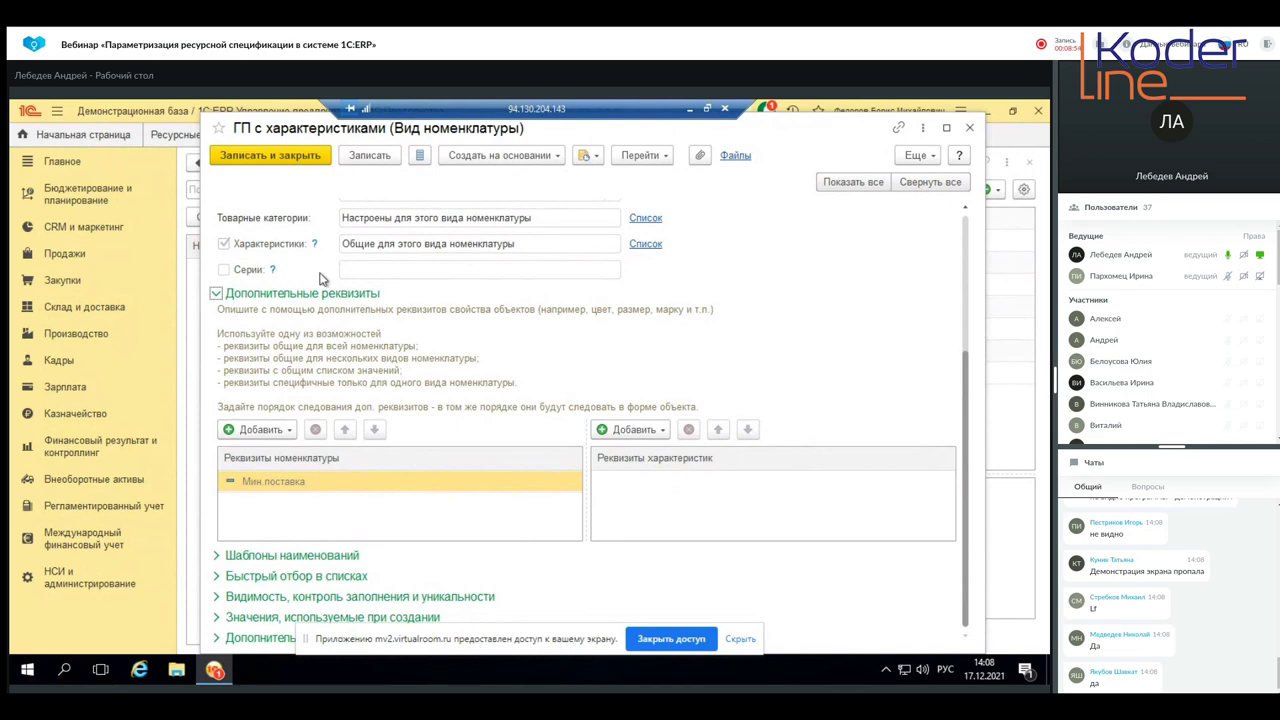
- Add a new type-specific item attribute named ДлинаМ to the additional attributes of ГП с характеристиками
{"action": "scroll", "coordinate": [322, 280], "scroll_direction": "up", "scroll_amount": 5}
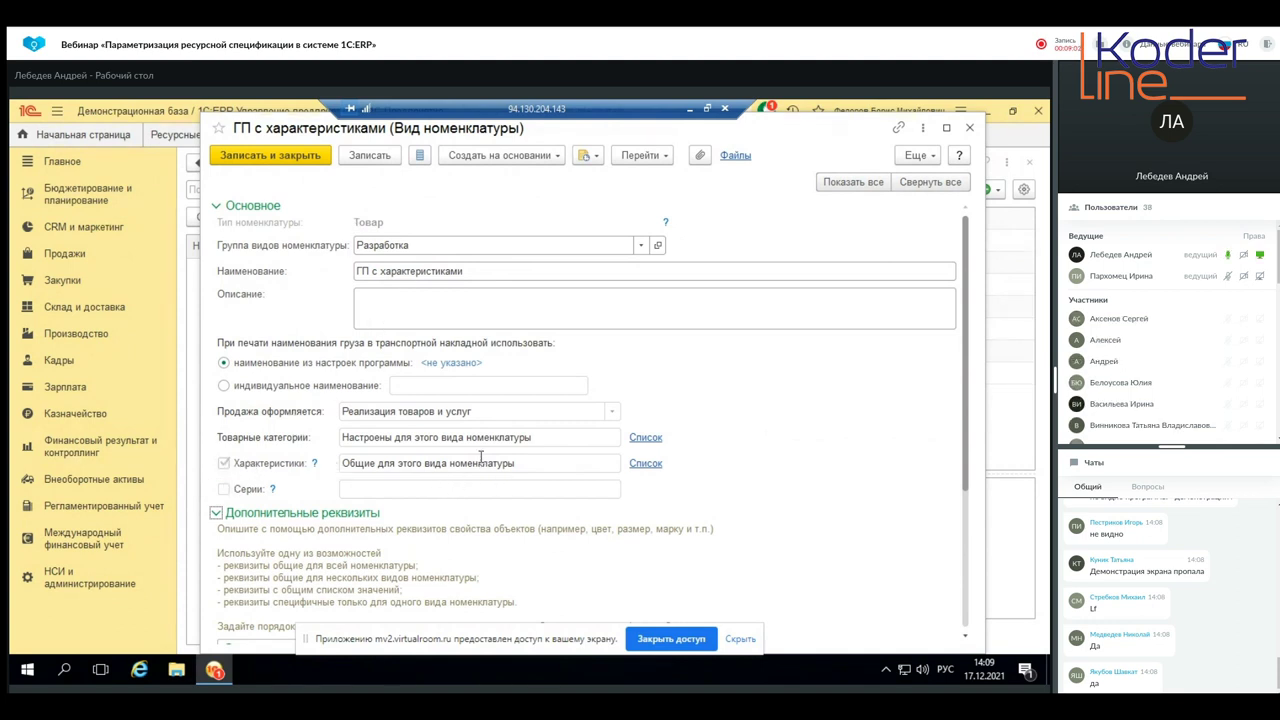
{"action": "scroll", "coordinate": [484, 500], "scroll_direction": "down", "scroll_amount": 3}
{"action": "scroll", "coordinate": [484, 503], "scroll_direction": "down", "scroll_amount": 1}
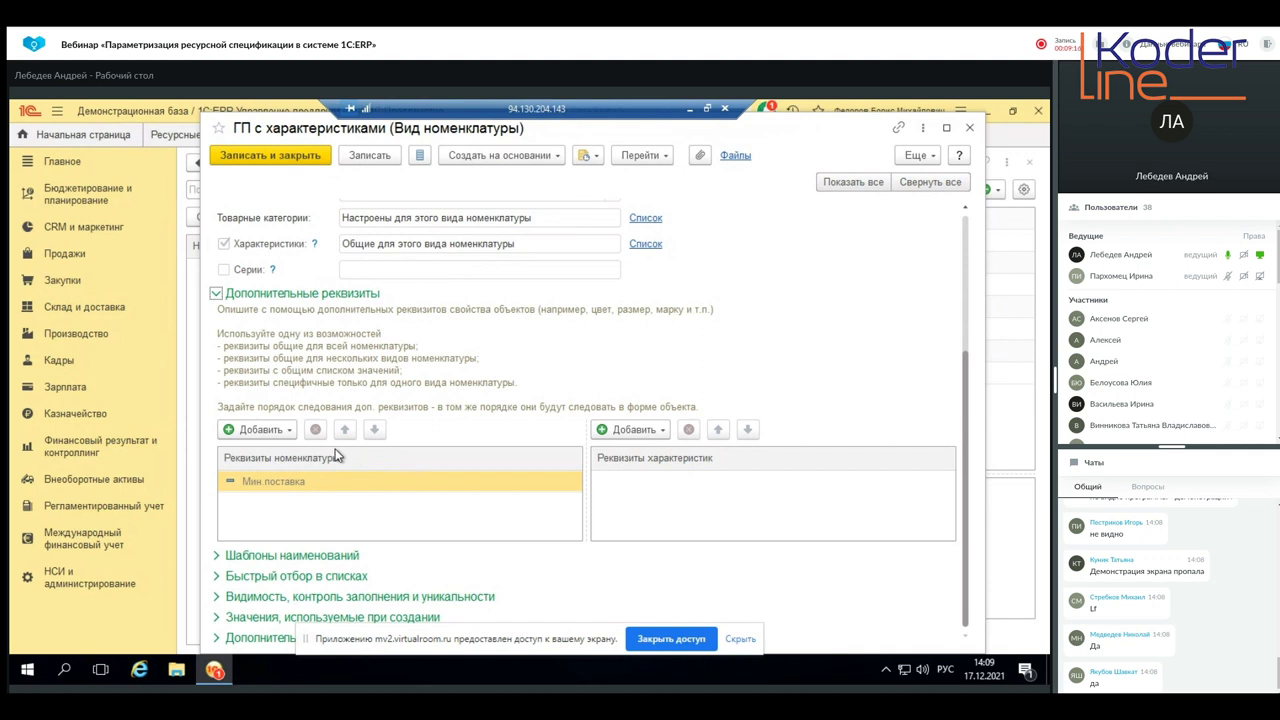
{"action": "left_click", "coordinate": [281, 429]}
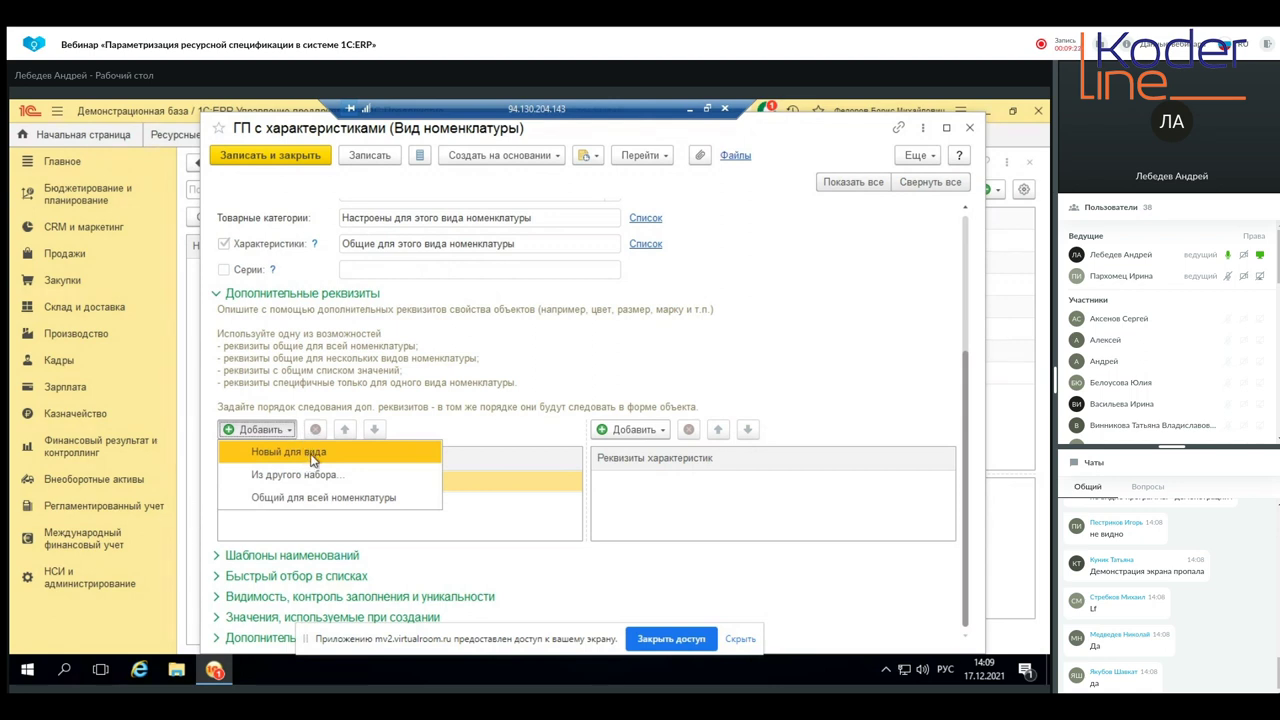
{"action": "left_click", "coordinate": [300, 452]}
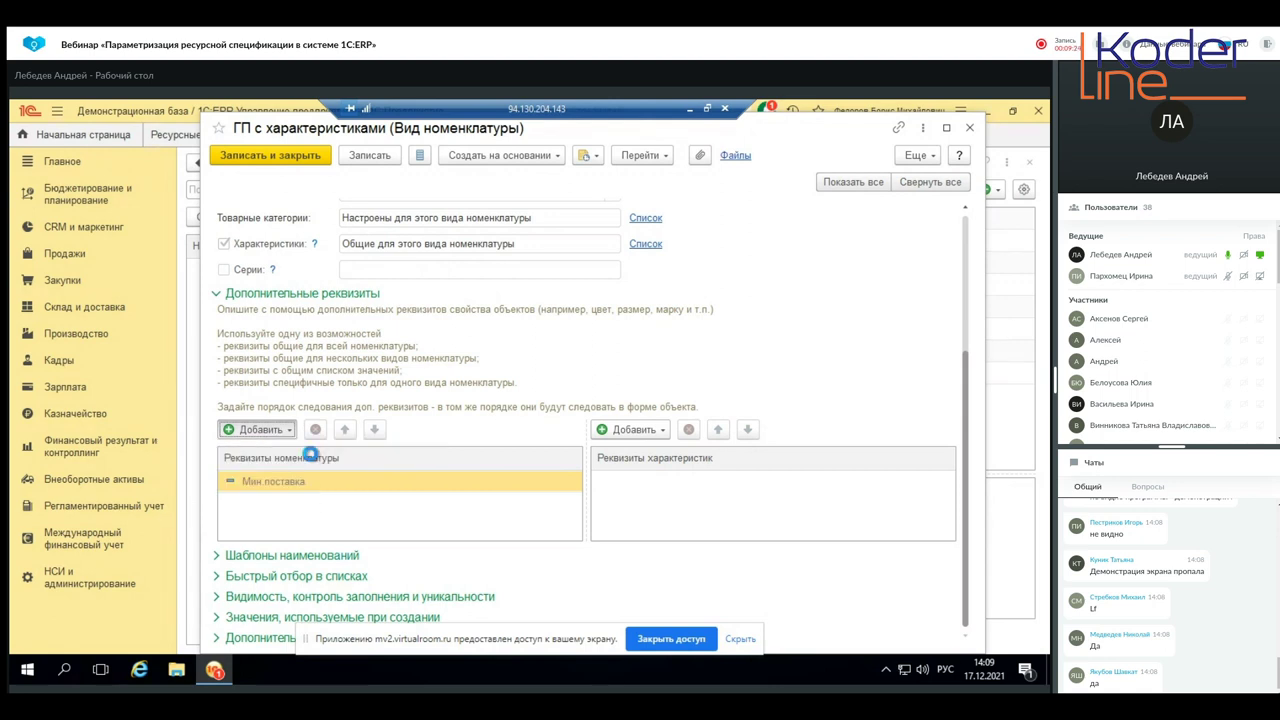
{"action": "type", "text": "Длина"}
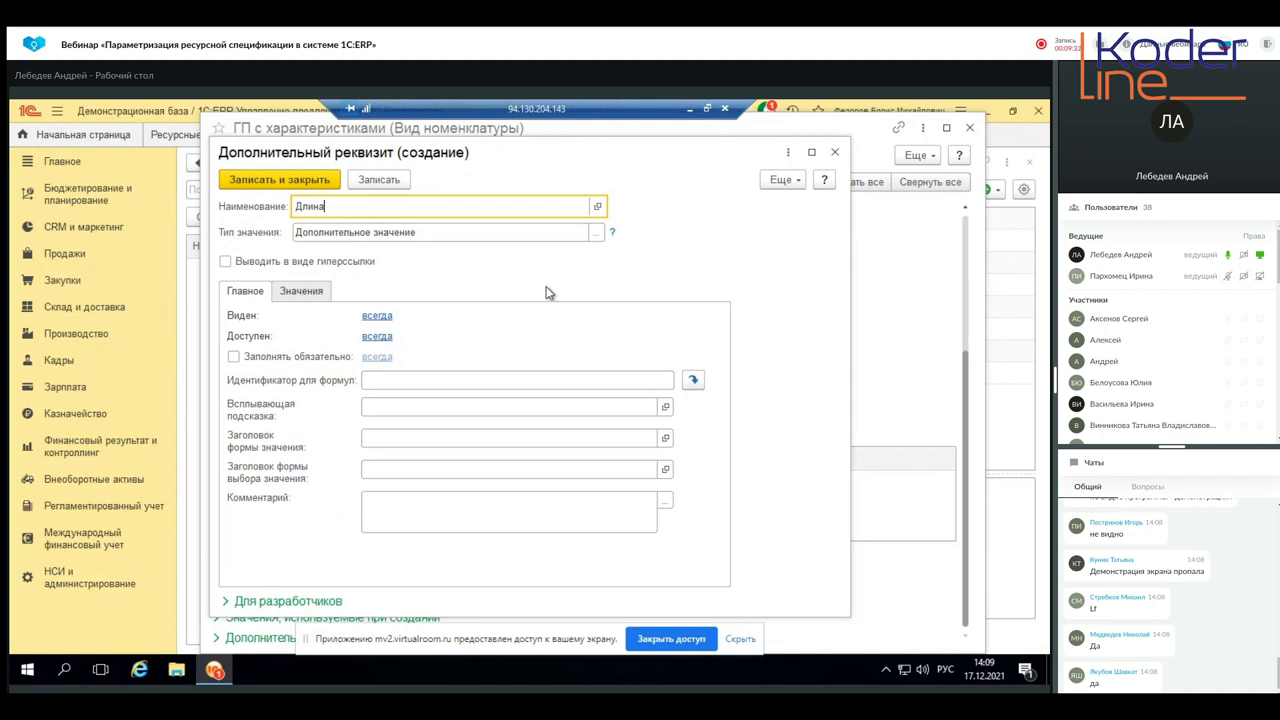
{"action": "type", "text": "М"}
- Change the value type of the ДлинаМ attribute from Дополнительное значение to Число
{"action": "left_click", "coordinate": [597, 232]}
{"action": "left_click", "coordinate": [398, 338]}
{"action": "scroll", "coordinate": [470, 310], "scroll_direction": "up", "scroll_amount": 3}
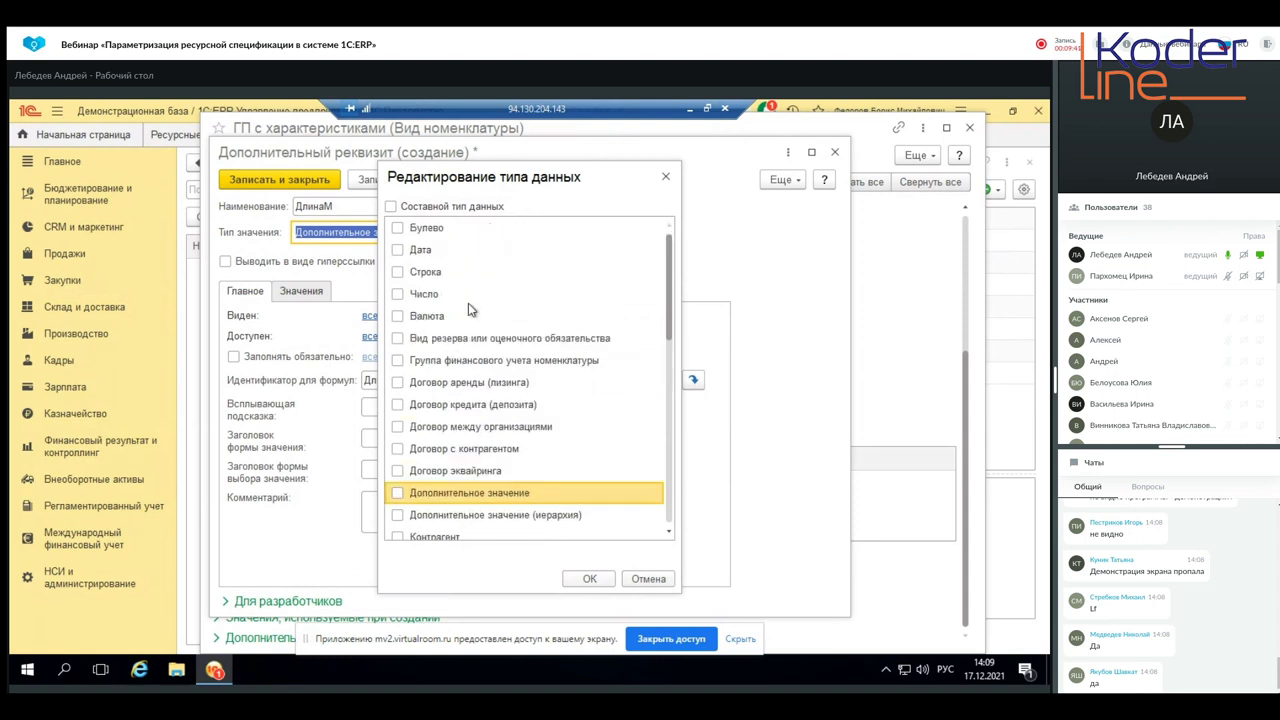
{"action": "left_click", "coordinate": [398, 296]}
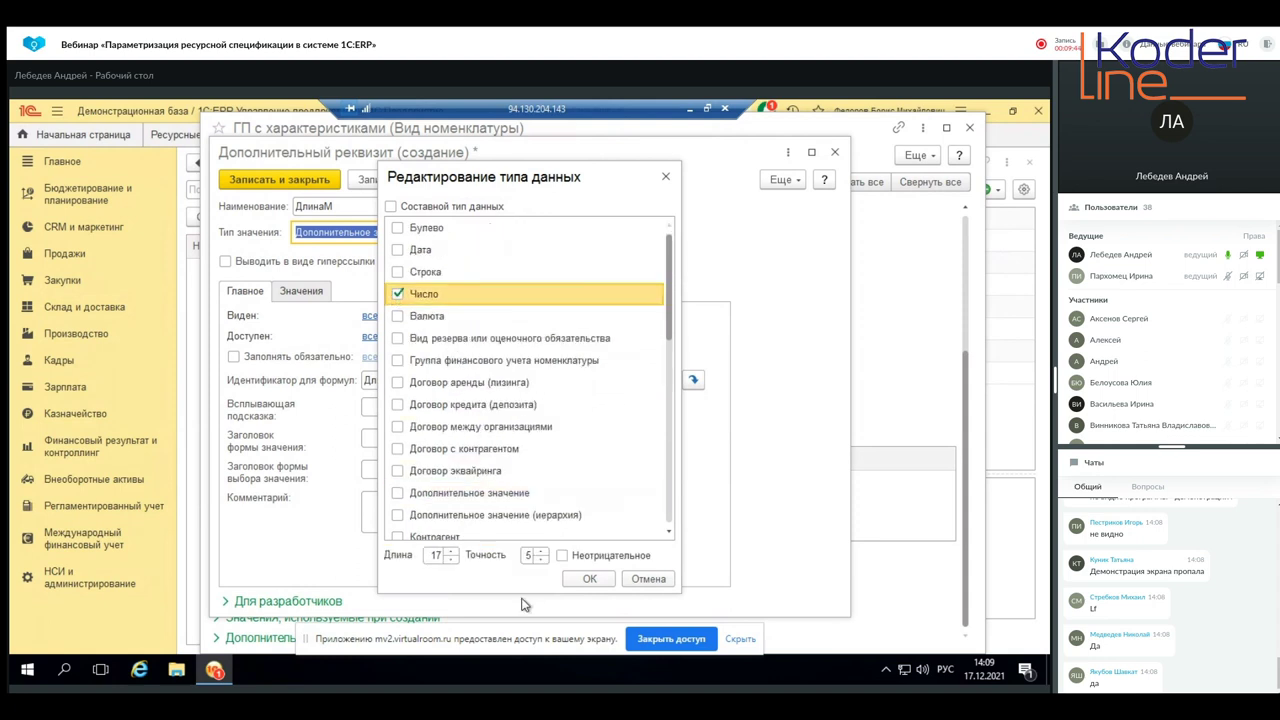
- Set the ДлинаМ number's Длина to 3, adjust its Точность, mark it Неотрицательное, and save and close the attribute
{"action": "left_click", "coordinate": [451, 560]}
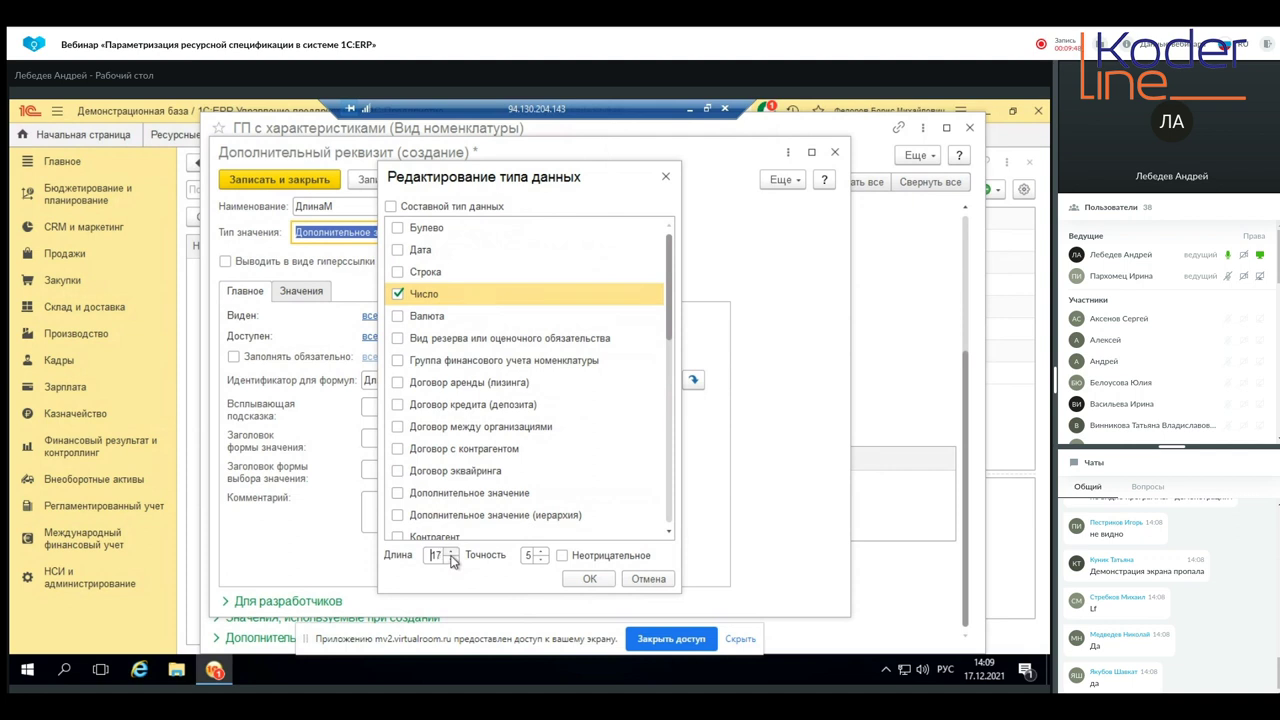
{"action": "left_click", "coordinate": [452, 561]}
{"action": "double_click", "coordinate": [436, 555]}
{"action": "type", "text": "3"}
{"action": "double_click", "coordinate": [526, 556]}
{"action": "left_click", "coordinate": [562, 555]}
{"action": "left_click", "coordinate": [590, 580]}
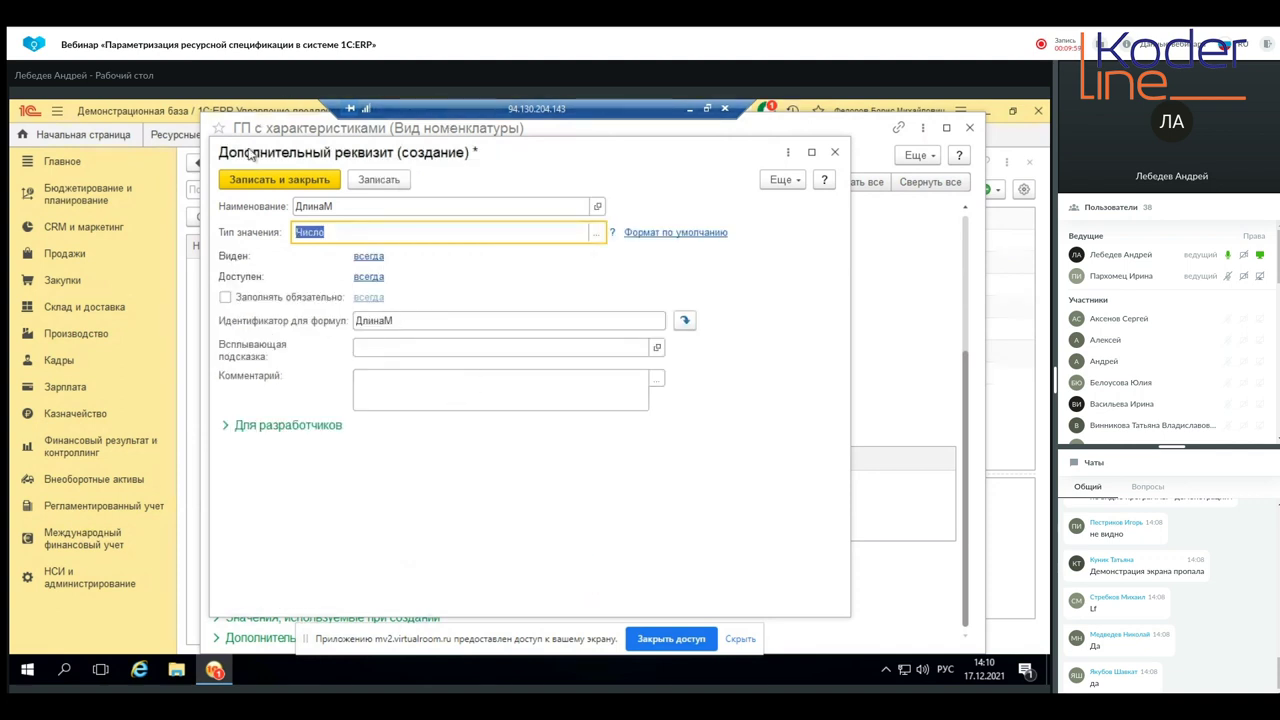
{"action": "left_click", "coordinate": [261, 179]}
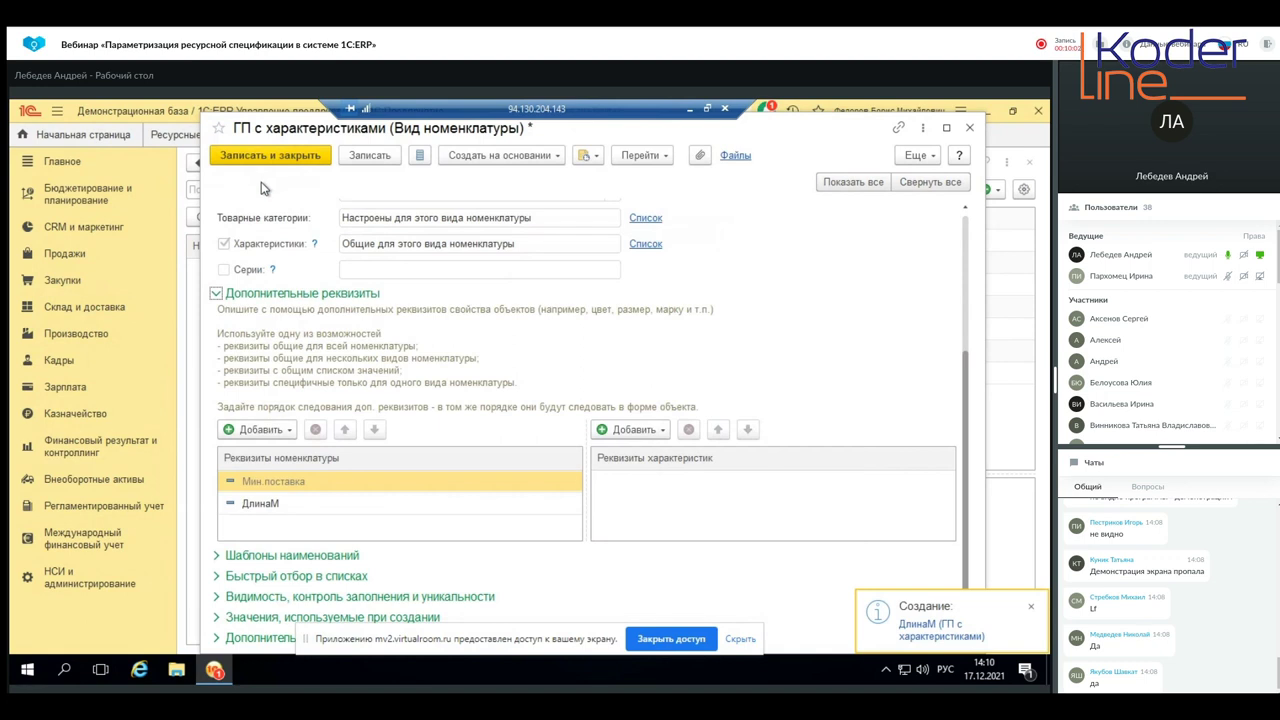
- Add another new type-specific item attribute to ГП с характеристиками and name it ШиринаМ
{"action": "left_click", "coordinate": [268, 431]}
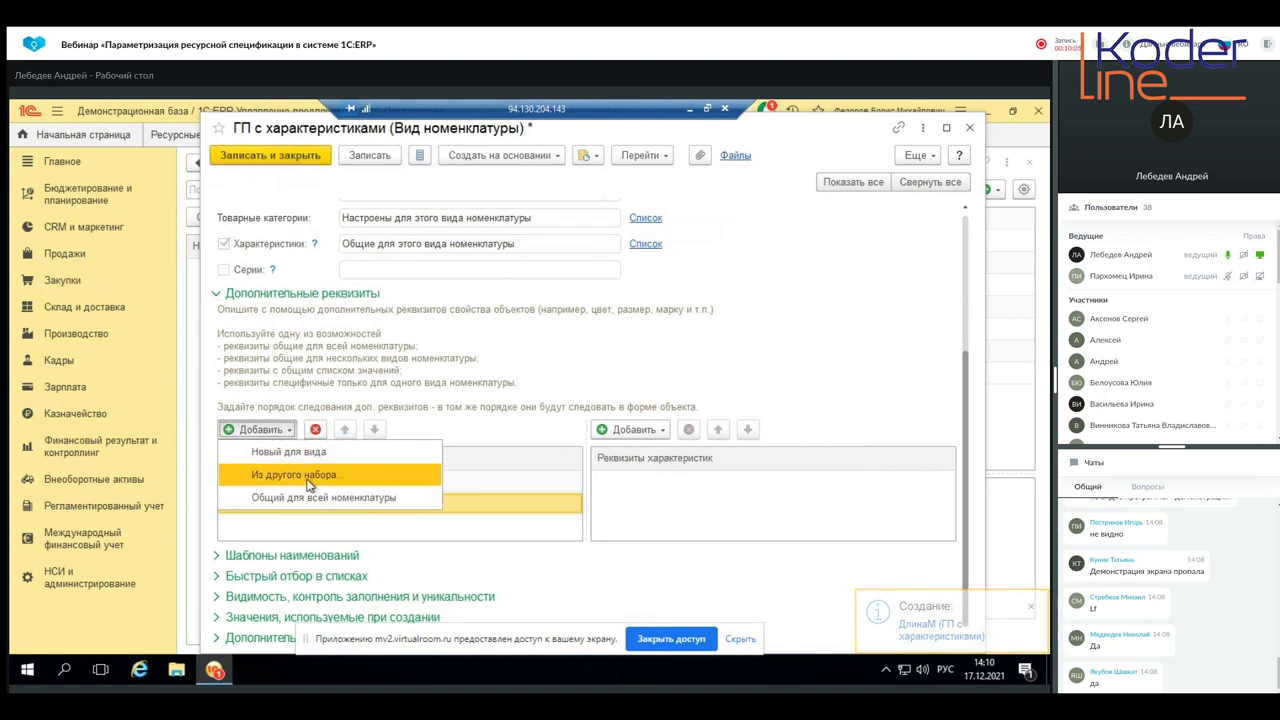
{"action": "left_click", "coordinate": [318, 455]}
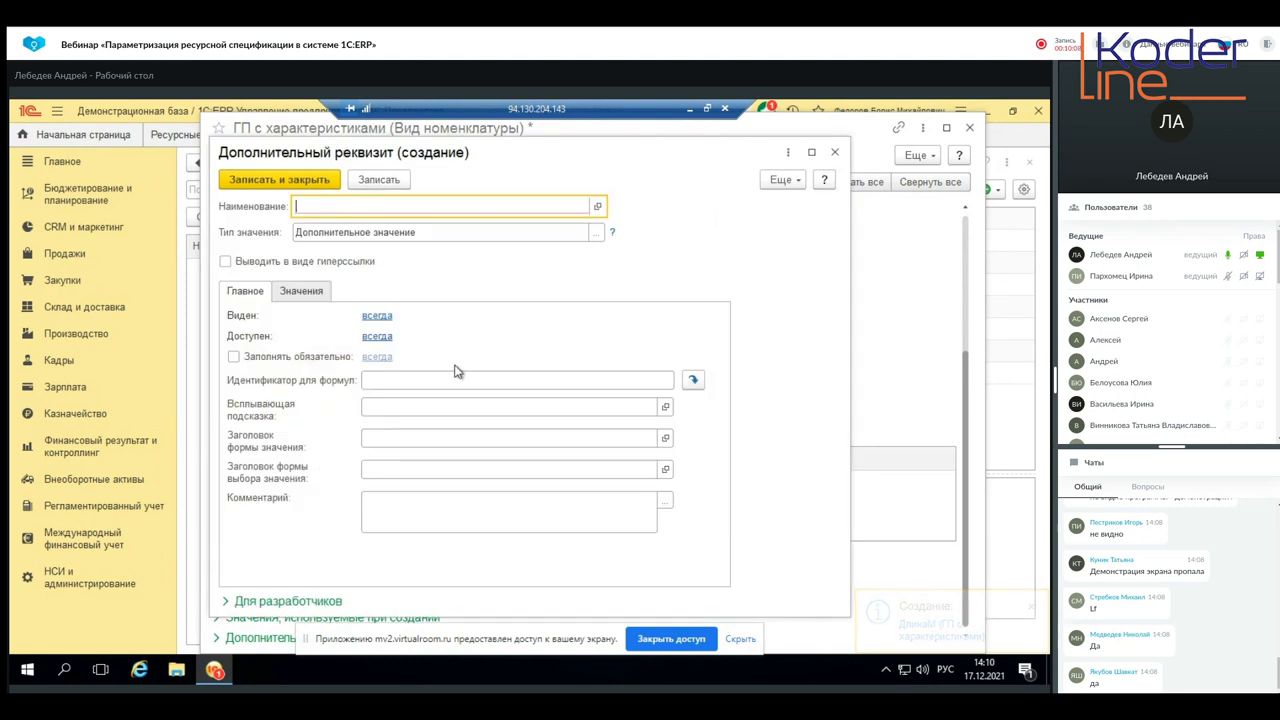
{"action": "type", "text": "Щ"}
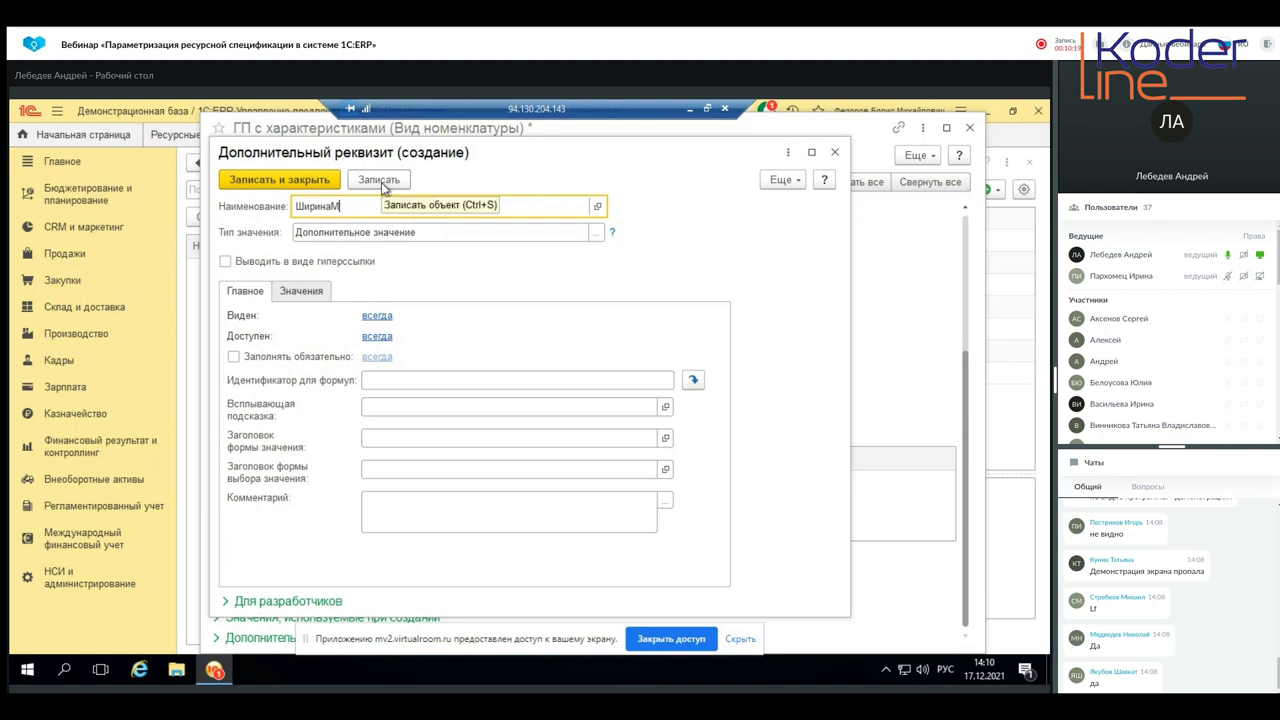
- Give ШиринаМ the value type Число instead of Дополнительное значение, adjust its length and precision, mark it Неотрицательное, and save and close it
{"action": "left_click", "coordinate": [344, 231]}
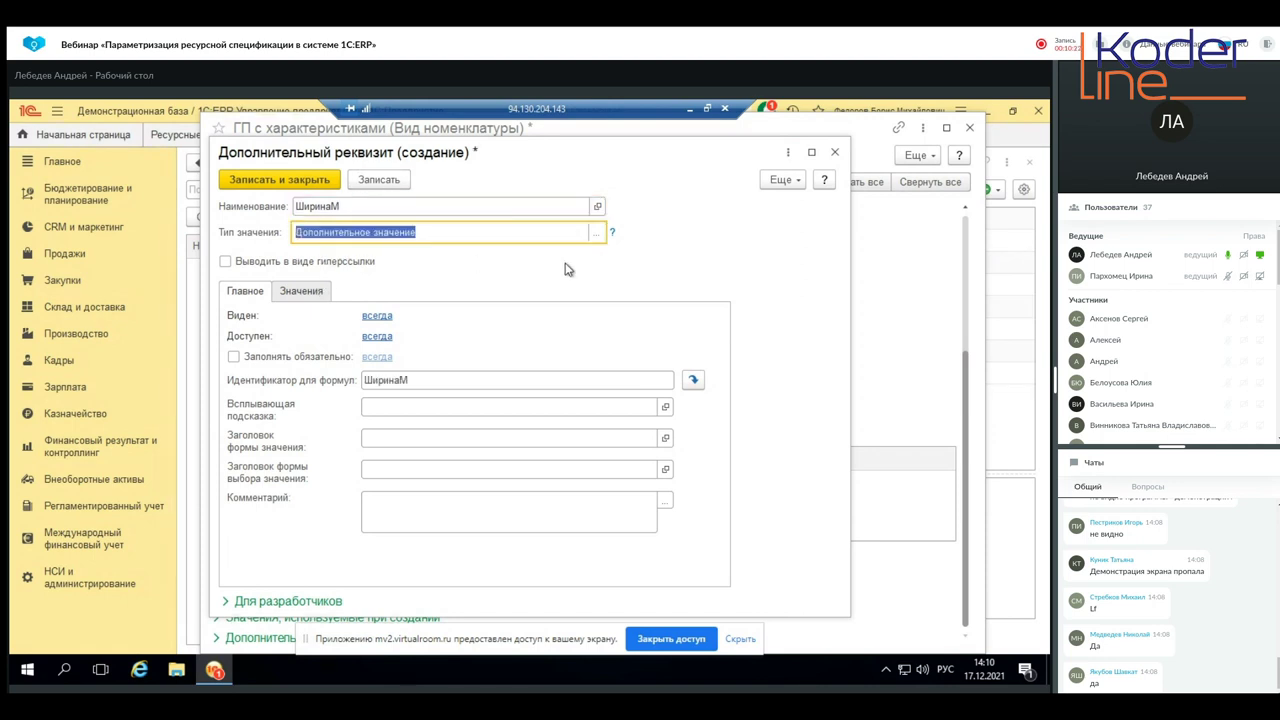
{"action": "left_click", "coordinate": [596, 232]}
{"action": "left_click", "coordinate": [430, 342]}
{"action": "scroll", "coordinate": [465, 375], "scroll_direction": "up", "scroll_amount": 3}
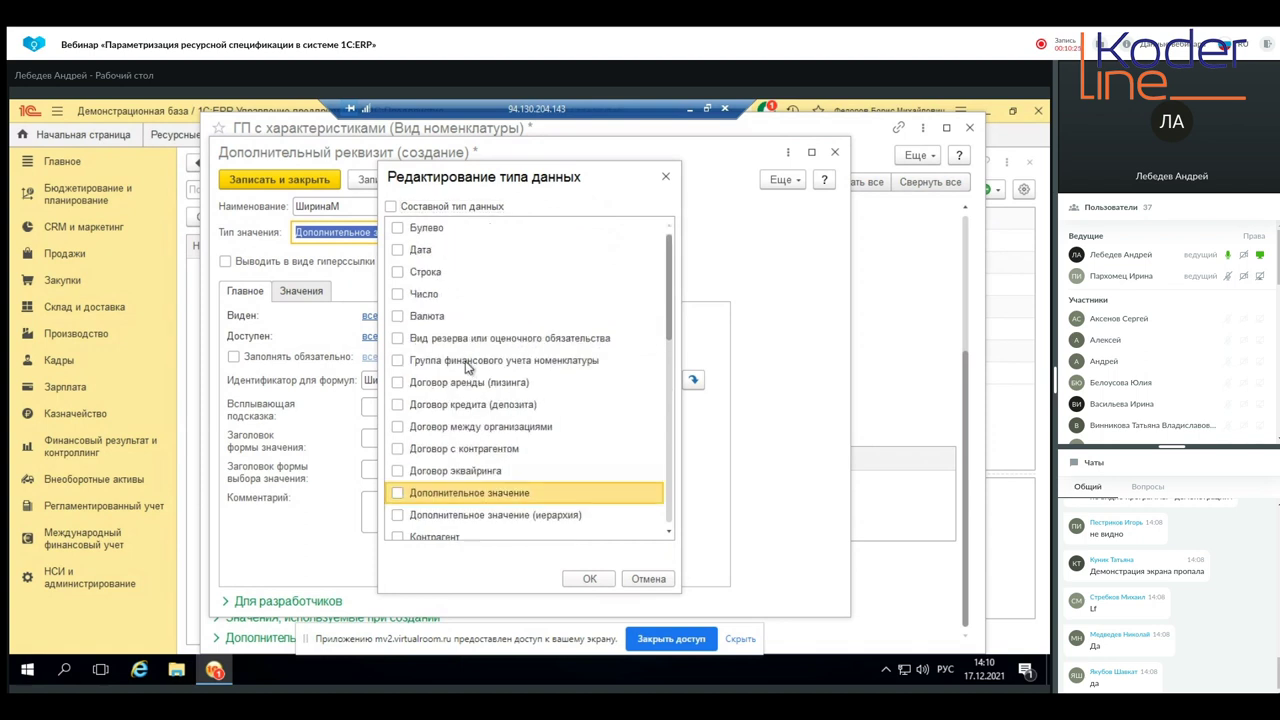
{"action": "left_click", "coordinate": [398, 294]}
{"action": "left_click", "coordinate": [562, 556]}
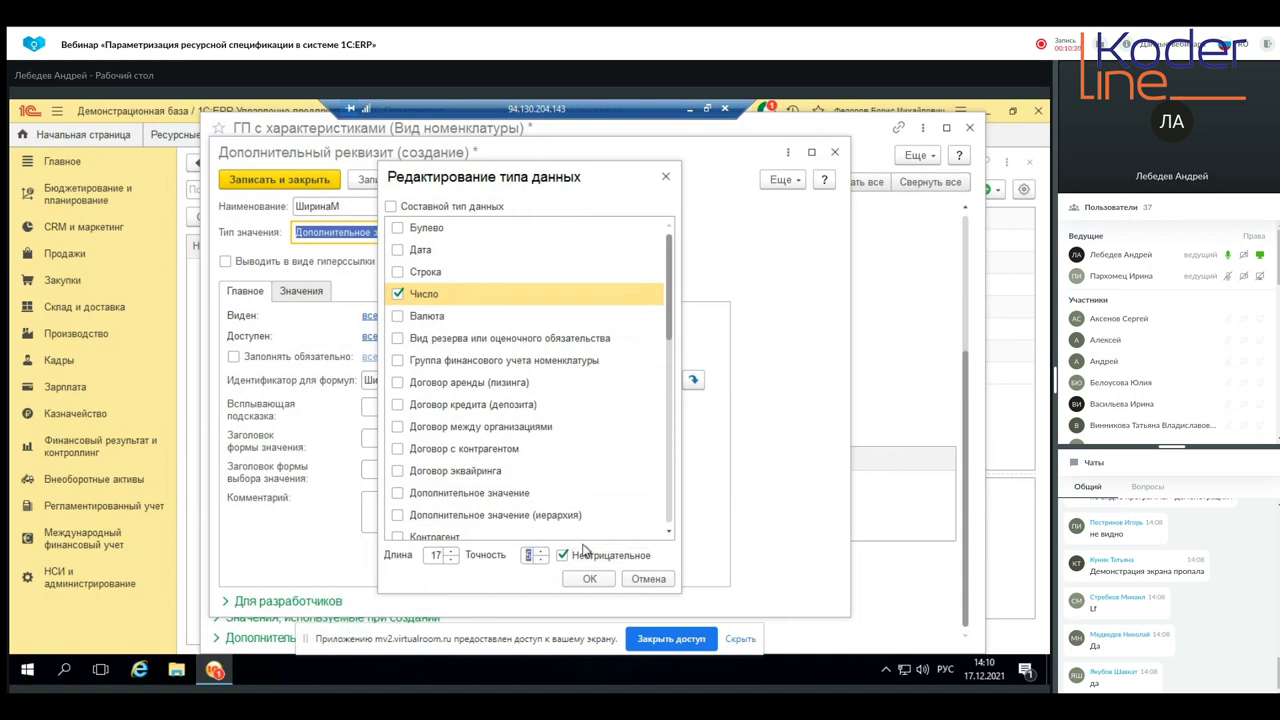
{"action": "double_click", "coordinate": [436, 556]}
{"action": "left_click", "coordinate": [589, 579]}
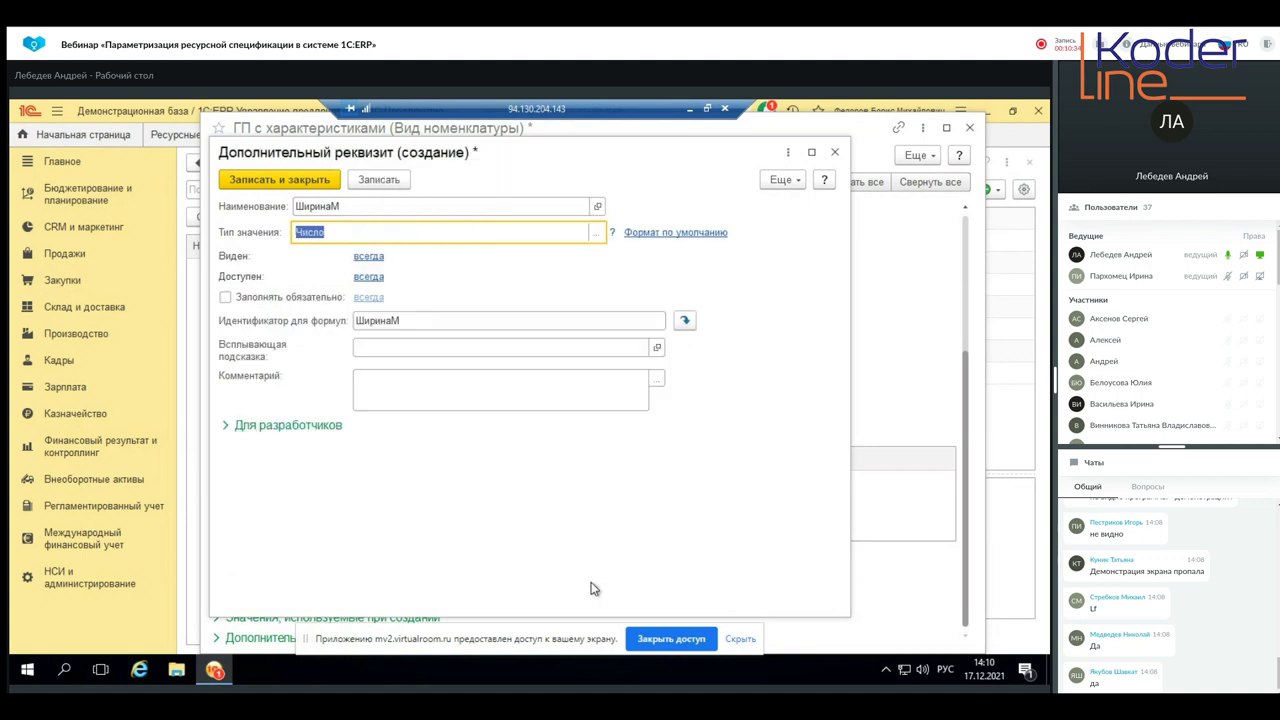
{"action": "left_click", "coordinate": [288, 185]}
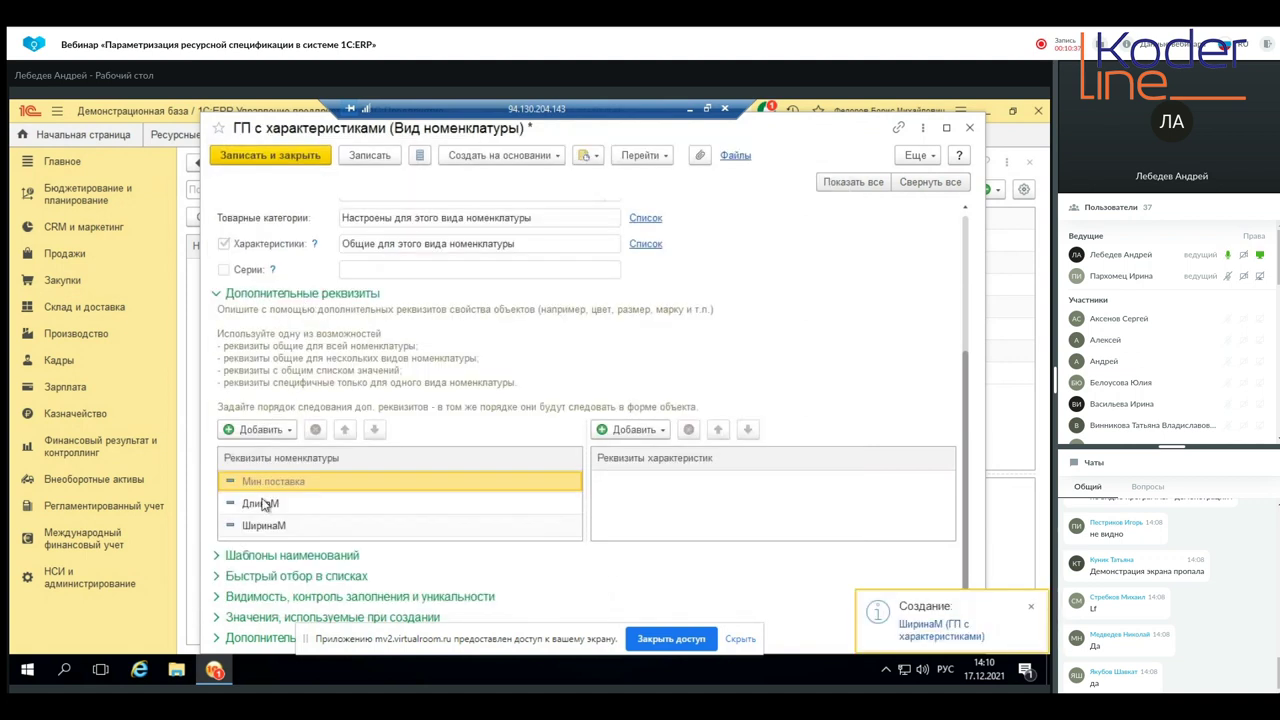
- Add a new type-specific item attribute named ВысотаМ to ГП с характеристиками
{"action": "left_click", "coordinate": [257, 431]}
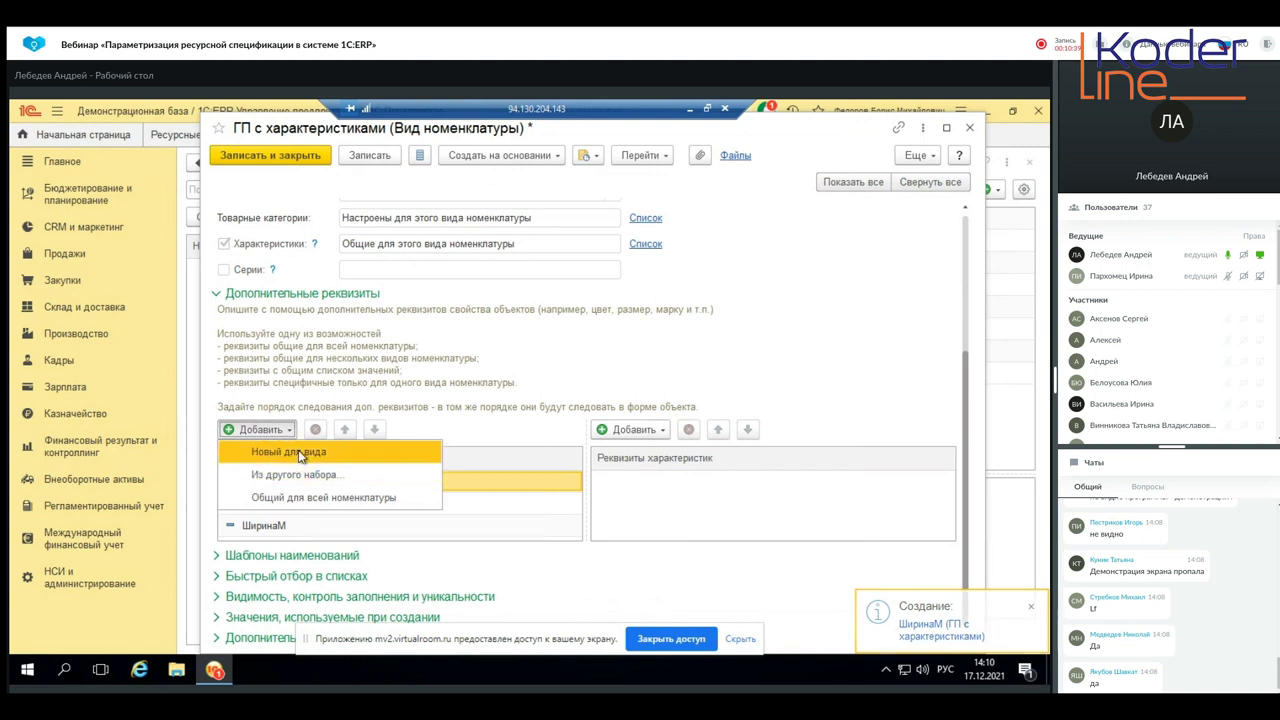
{"action": "left_click", "coordinate": [292, 451]}
{"action": "type", "text": "ВысотаМ"}
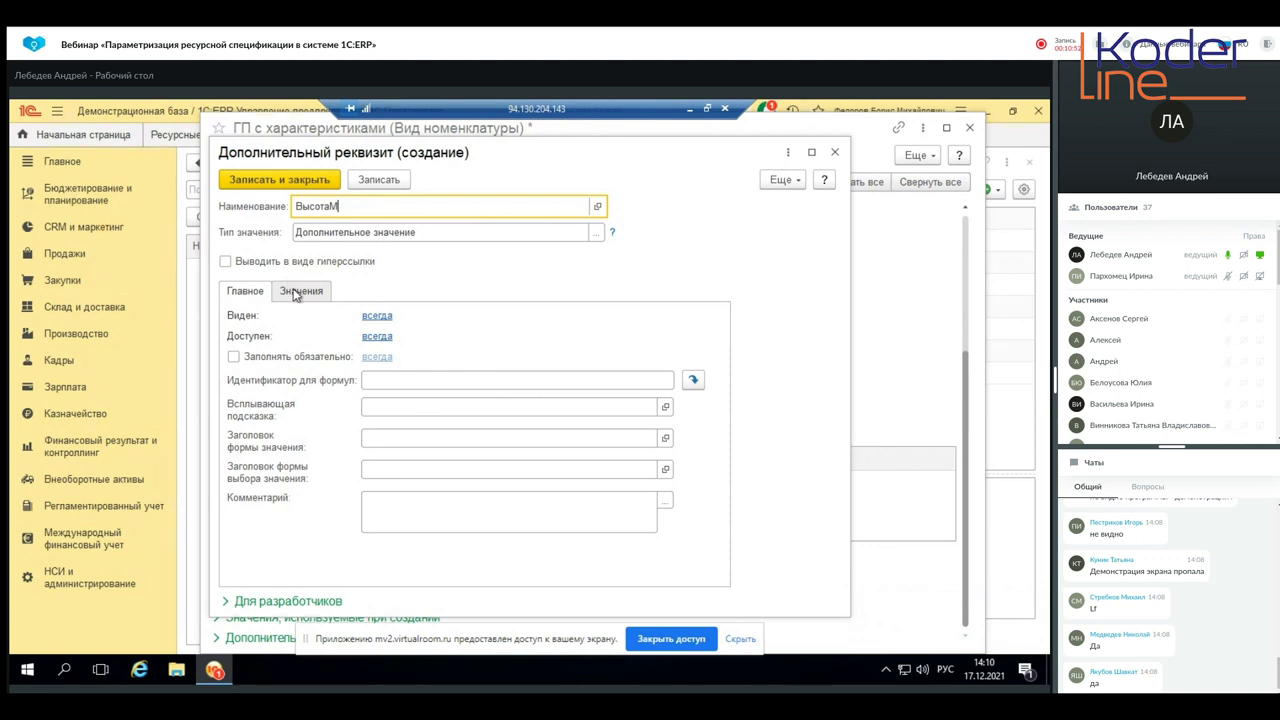
- Make ВысотаМ a non-negative Число with Длина 3 and Точность 1 instead of Дополнительное значение, and save and close it
{"action": "left_click", "coordinate": [323, 238]}
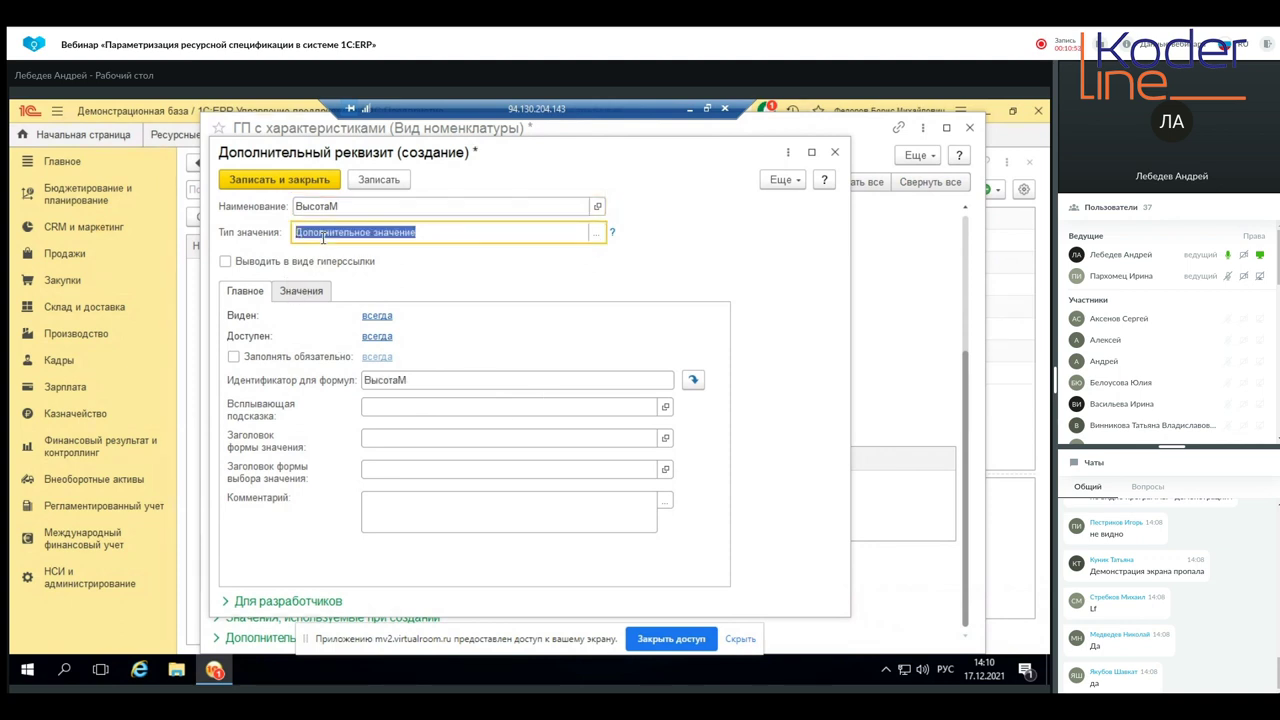
{"action": "left_click", "coordinate": [597, 232]}
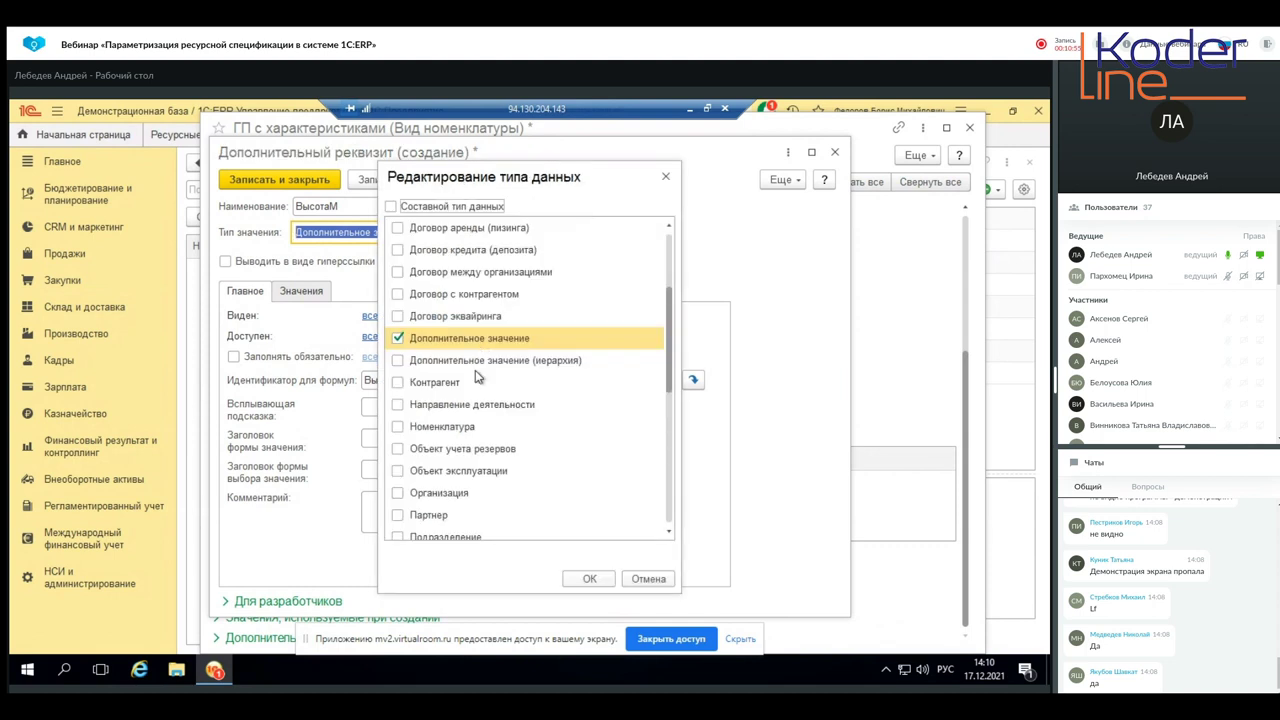
{"action": "left_click", "coordinate": [401, 341]}
{"action": "scroll", "coordinate": [405, 345], "scroll_direction": "up", "scroll_amount": 3}
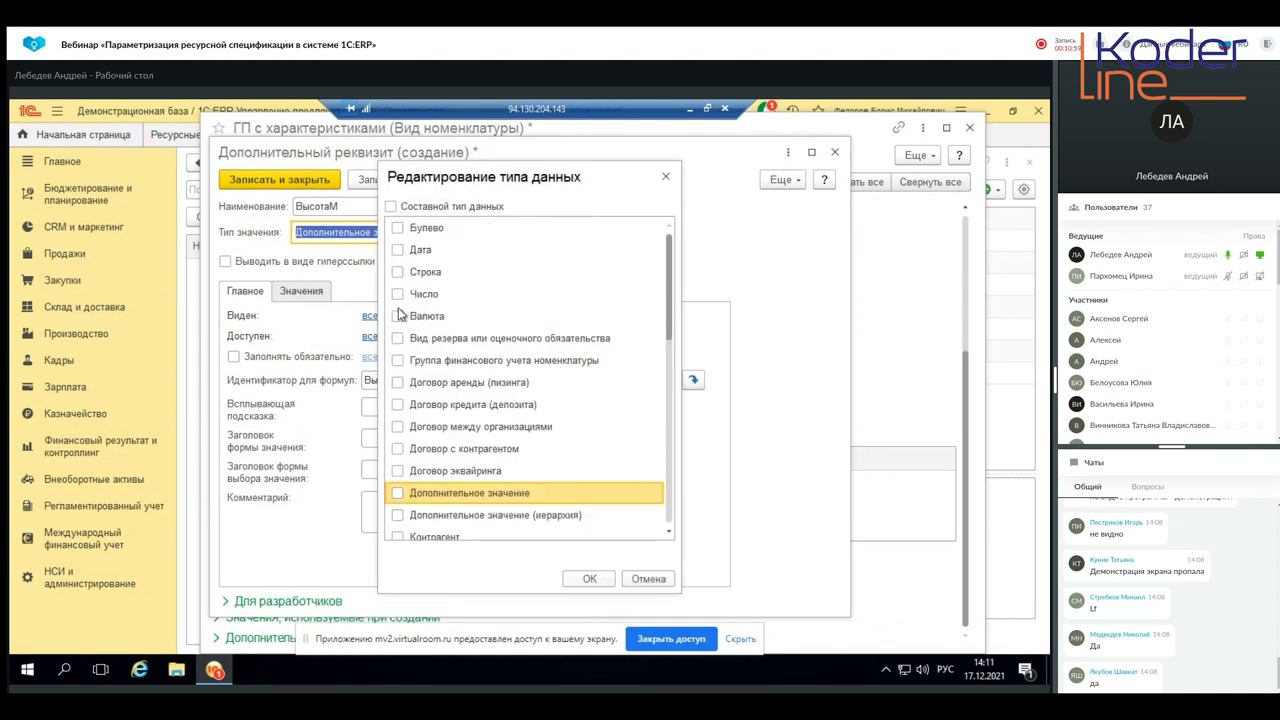
{"action": "left_click", "coordinate": [398, 294]}
{"action": "double_click", "coordinate": [437, 553]}
{"action": "type", "text": "3"}
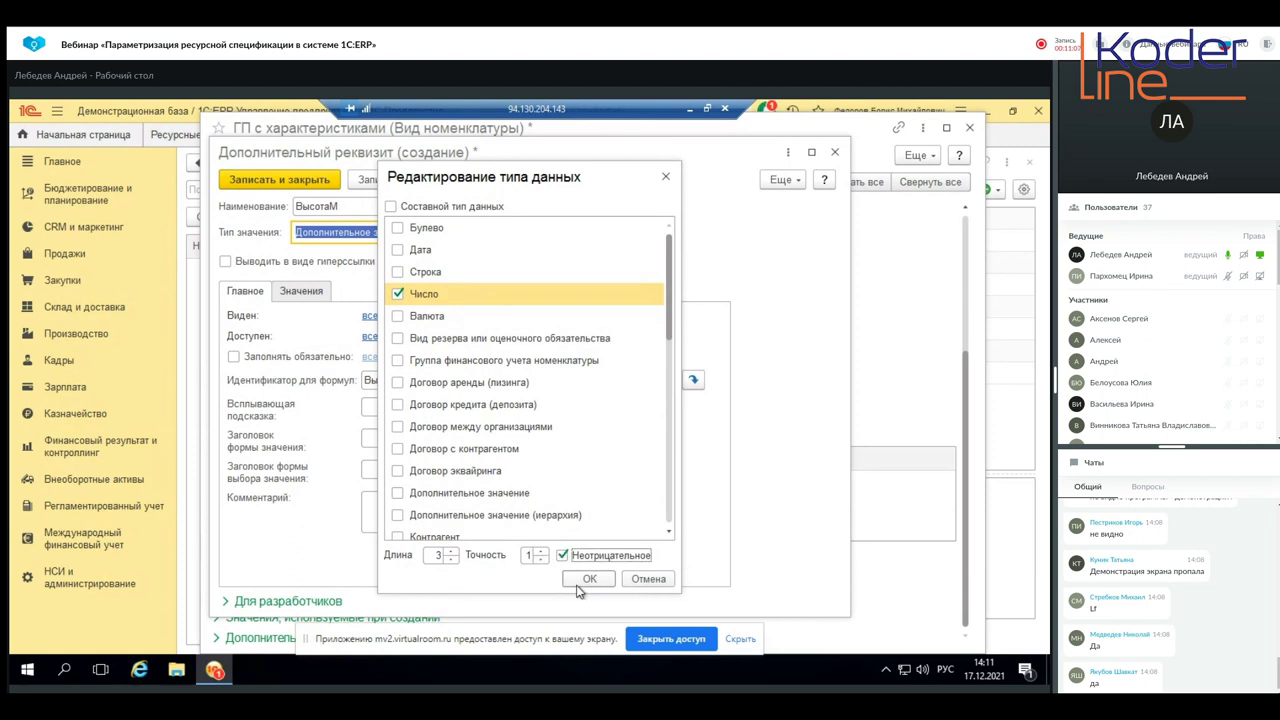
{"action": "left_click", "coordinate": [586, 582]}
{"action": "left_click", "coordinate": [300, 181]}
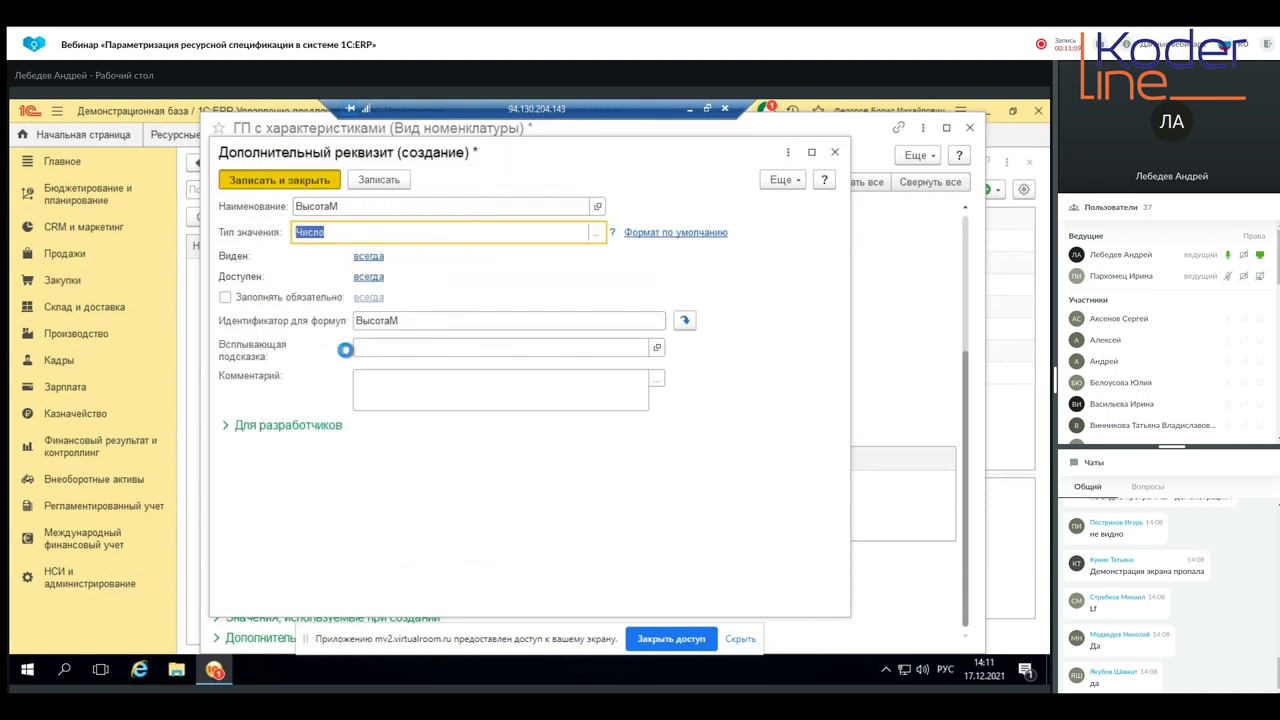
- Add a new type-specific attribute named Цвет to the Реквизиты характеристик and save it with the type Дополнительное значение
{"action": "scroll", "coordinate": [318, 505], "scroll_direction": "down", "scroll_amount": 1}
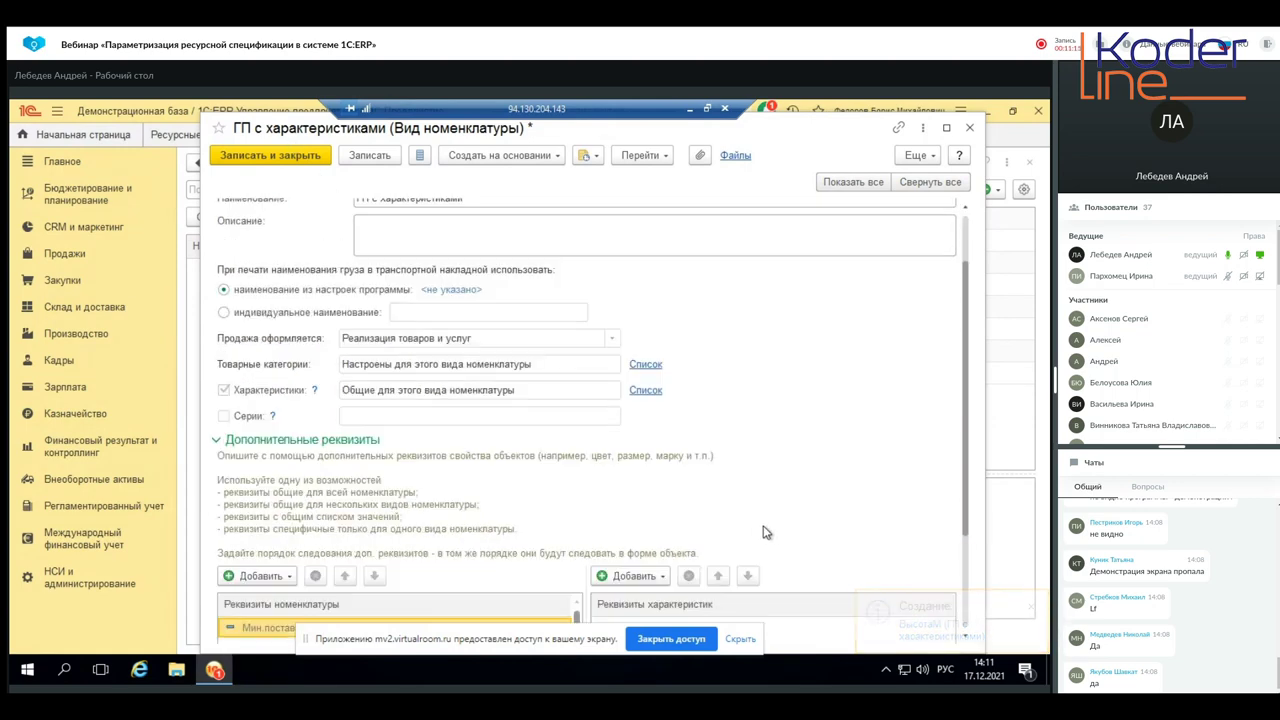
{"action": "left_click", "coordinate": [645, 429]}
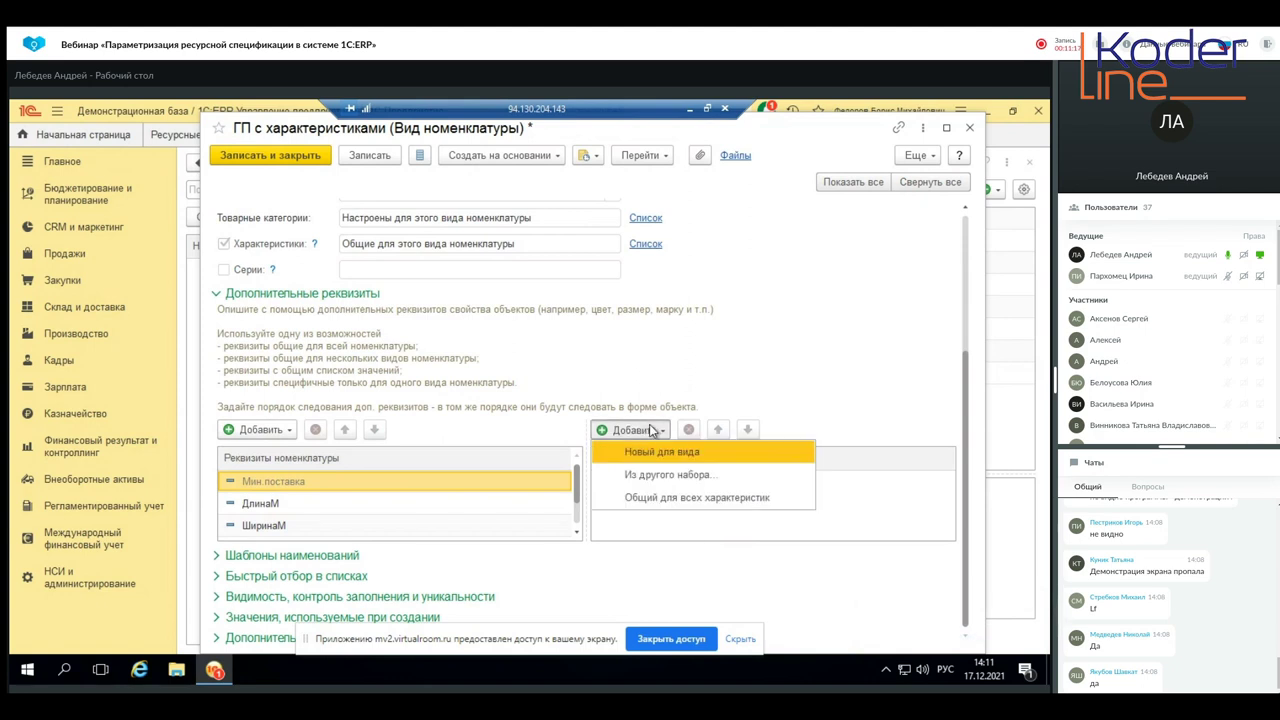
{"action": "left_click", "coordinate": [688, 460]}
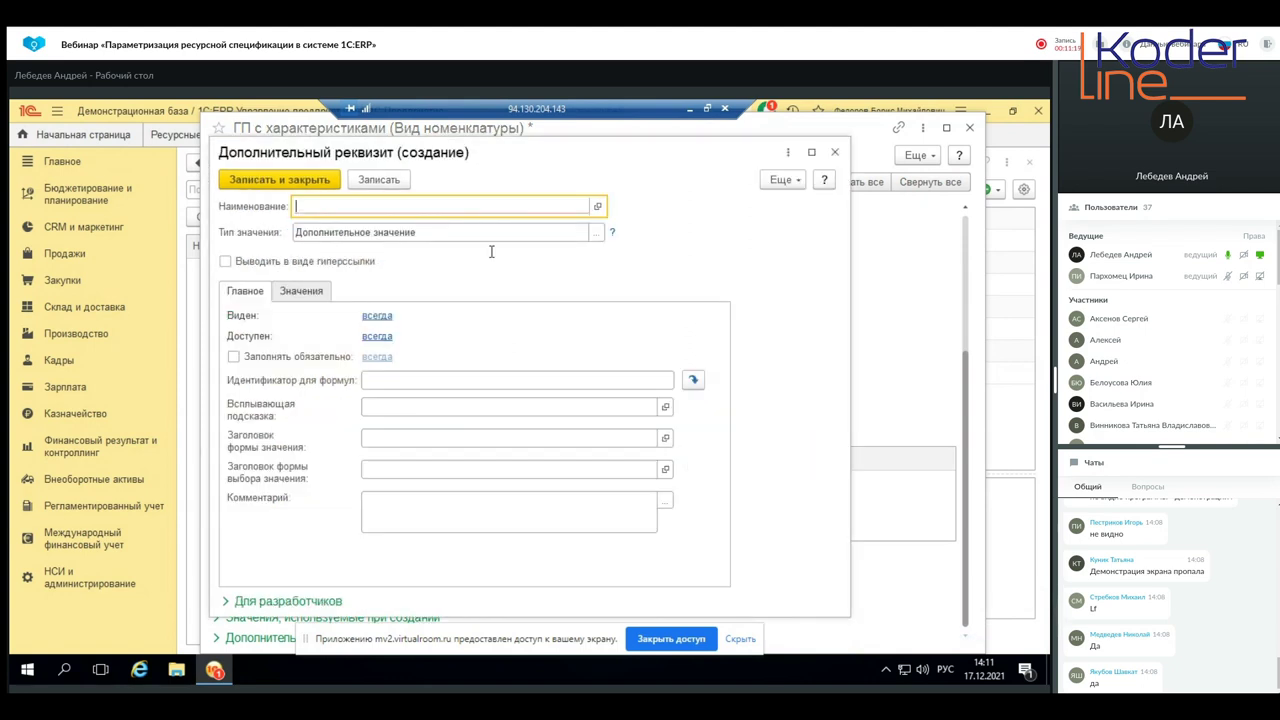
{"action": "type", "text": "Цвет"}
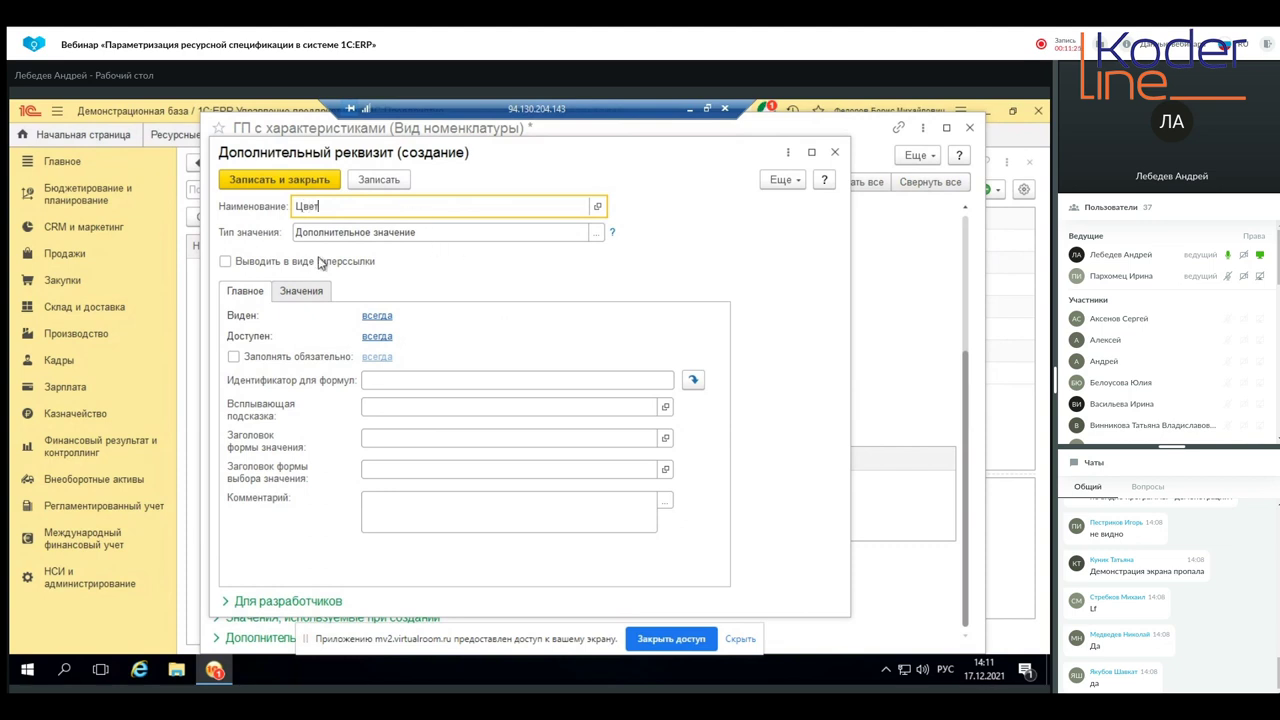
{"action": "mouse_move", "coordinate": [321, 261]}
{"action": "left_click", "coordinate": [378, 180]}
- Create and save the values красный and синий in the value list of the Цвет attribute
{"action": "left_click", "coordinate": [300, 290]}
{"action": "left_click", "coordinate": [281, 321]}
{"action": "type", "text": "красный"}
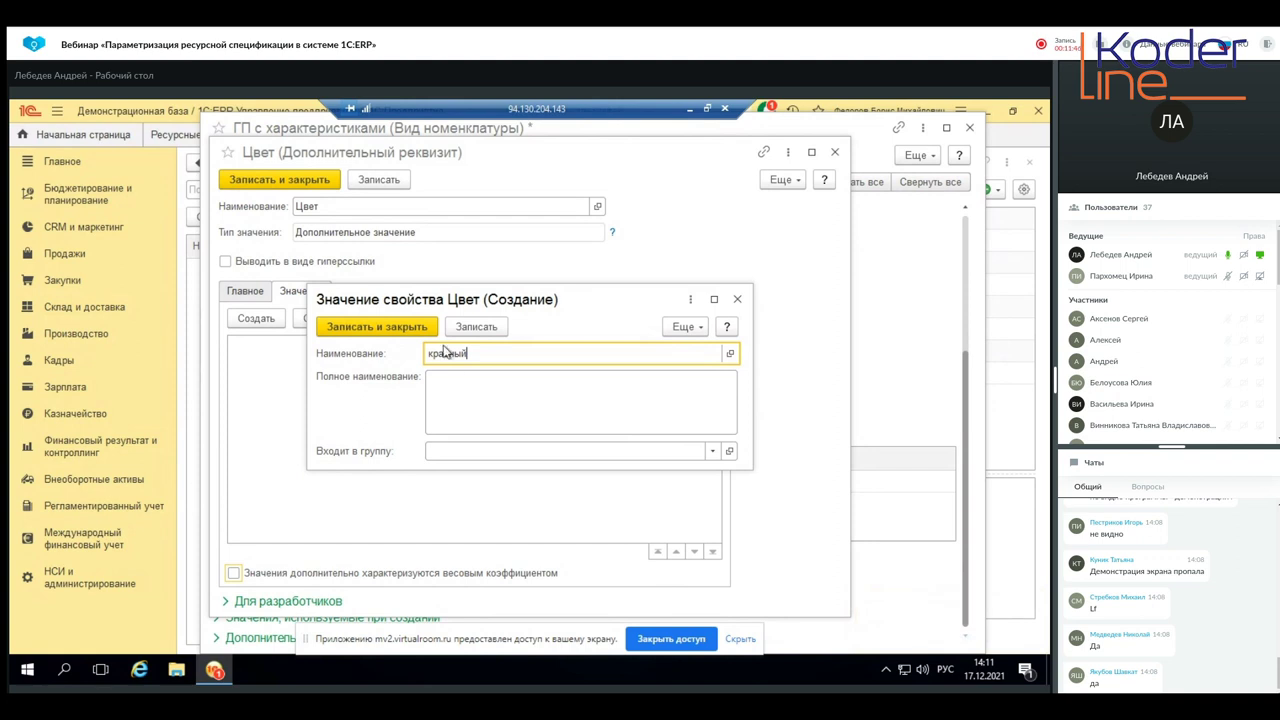
{"action": "left_click", "coordinate": [418, 330]}
{"action": "left_click", "coordinate": [264, 322]}
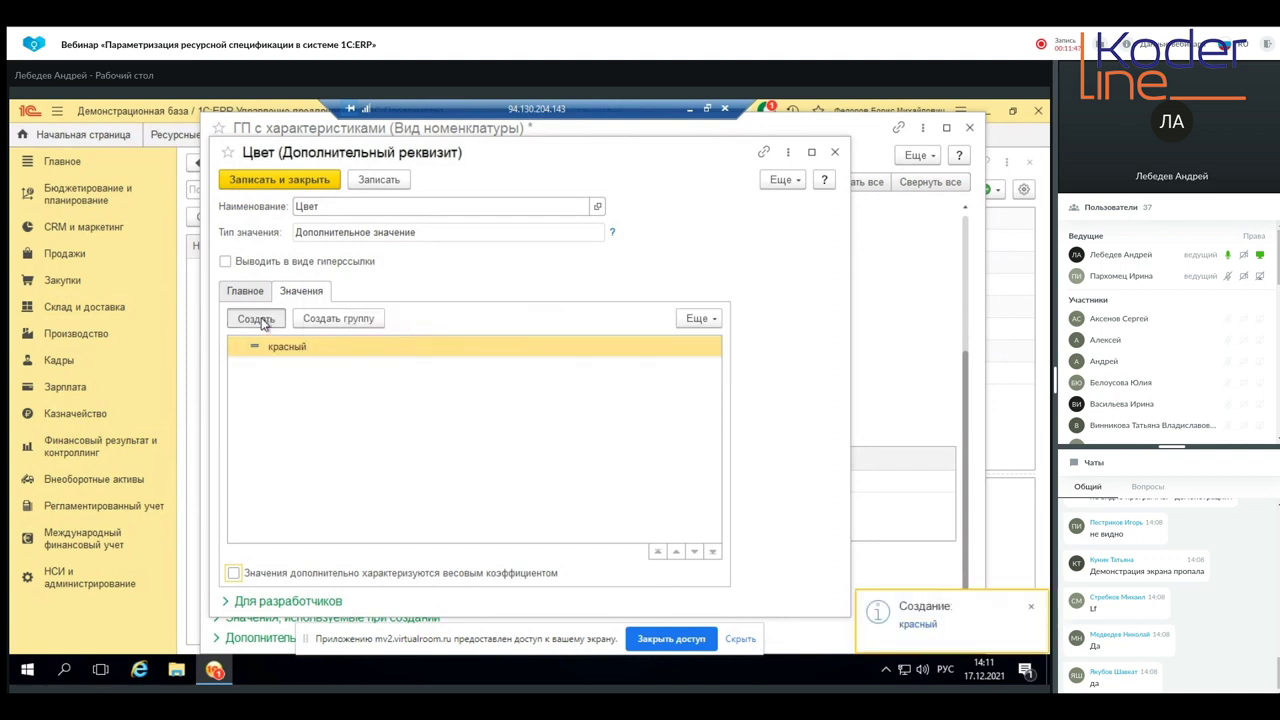
{"action": "type", "text": "с"}
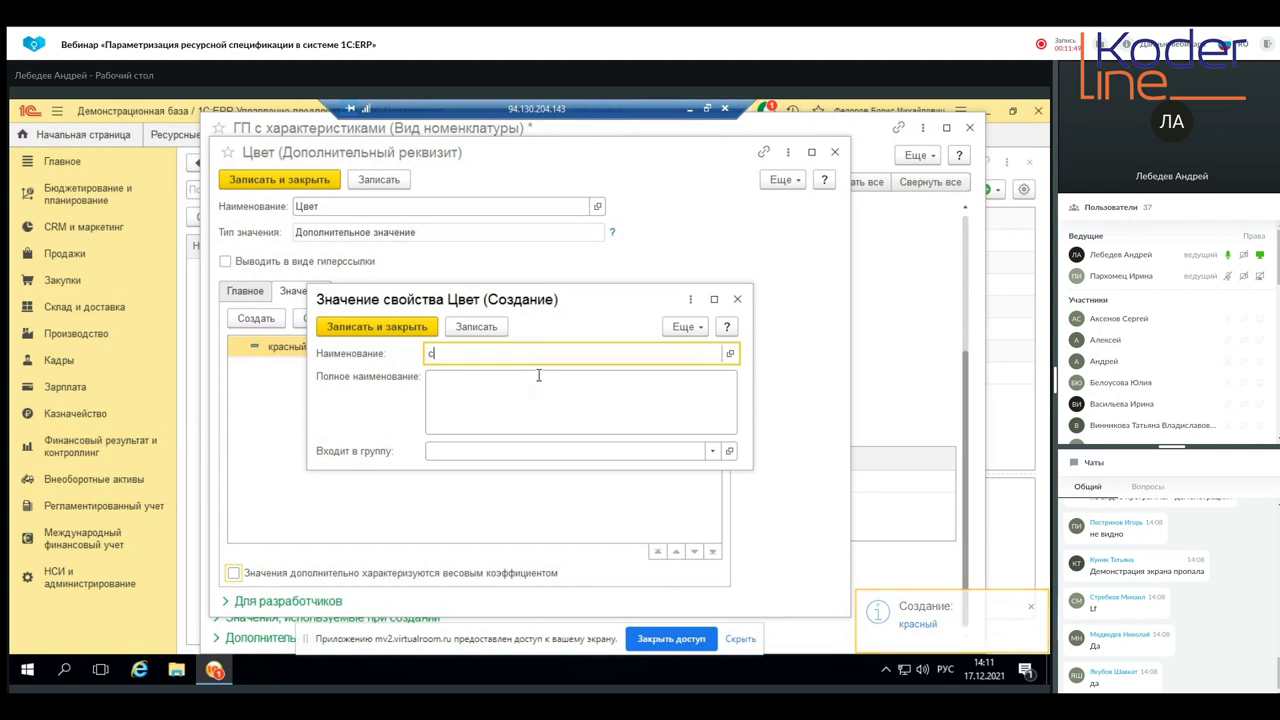
{"action": "type", "text": "иний"}
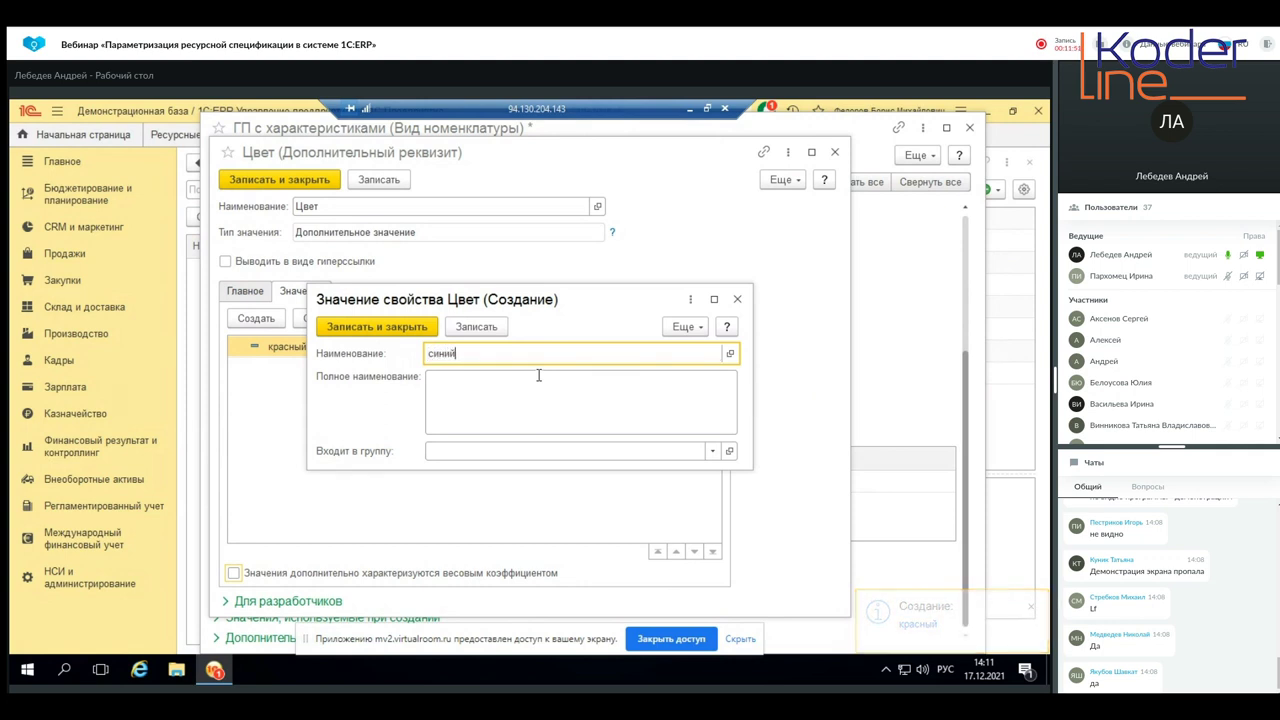
{"action": "left_click", "coordinate": [366, 327]}
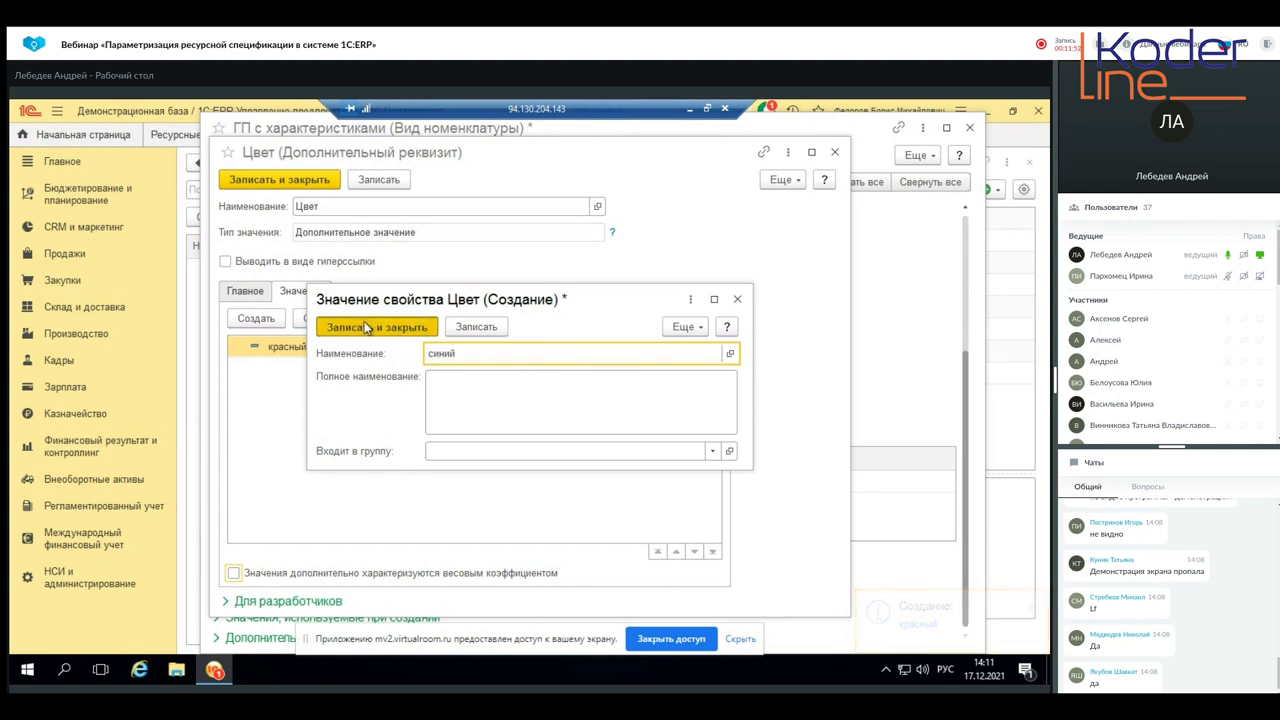
- Add the value зеленый to the Цвет attribute and save and close the attribute
{"action": "left_click", "coordinate": [250, 318]}
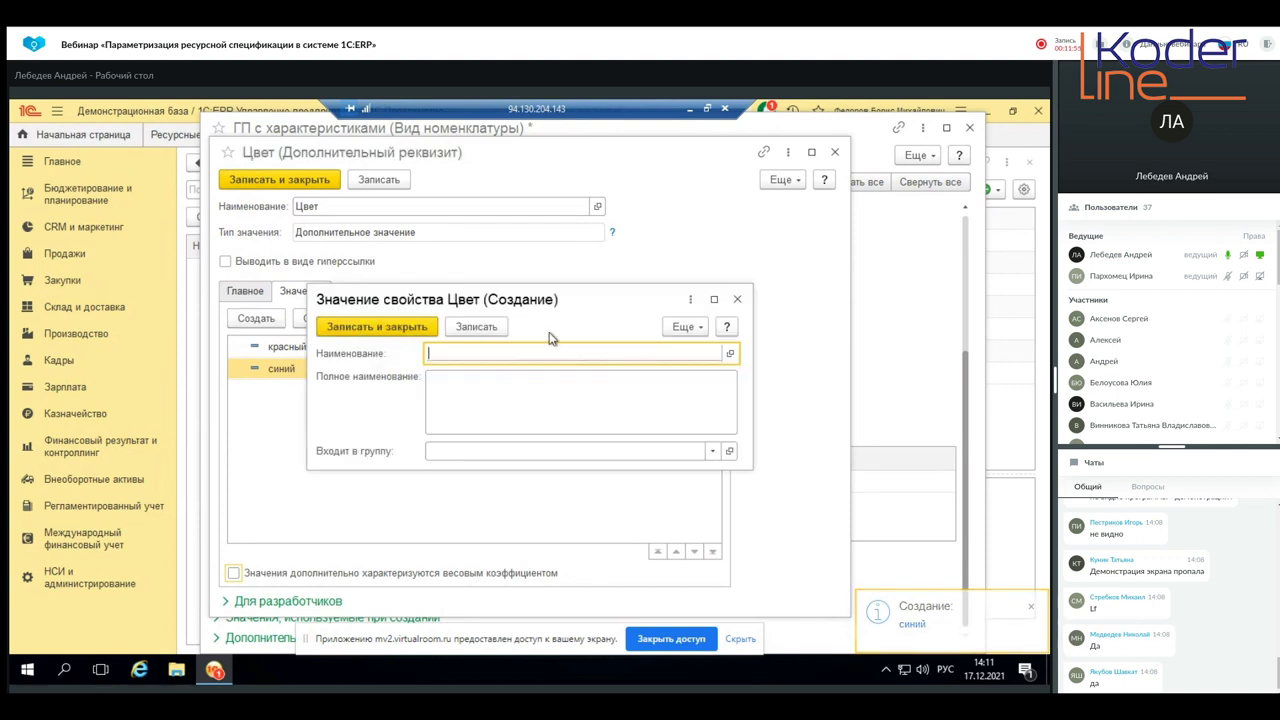
{"action": "type", "text": "зеленый"}
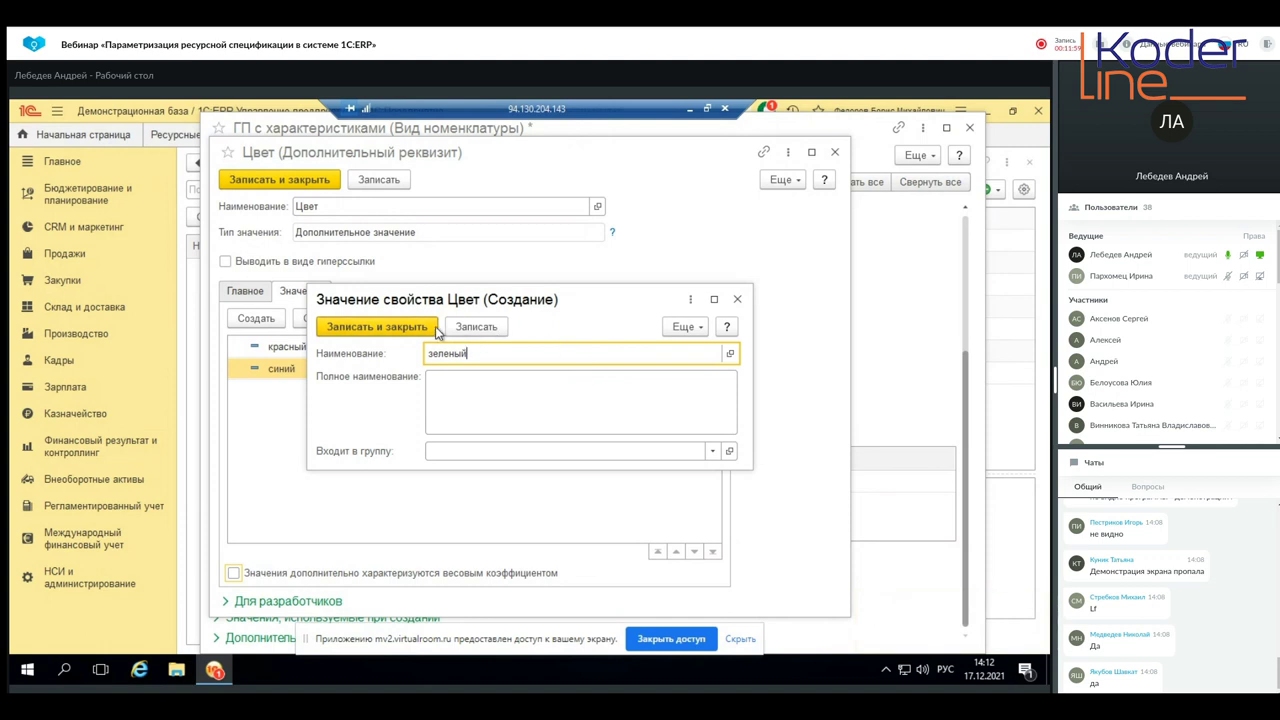
{"action": "left_click", "coordinate": [430, 328]}
{"action": "left_click", "coordinate": [284, 181]}
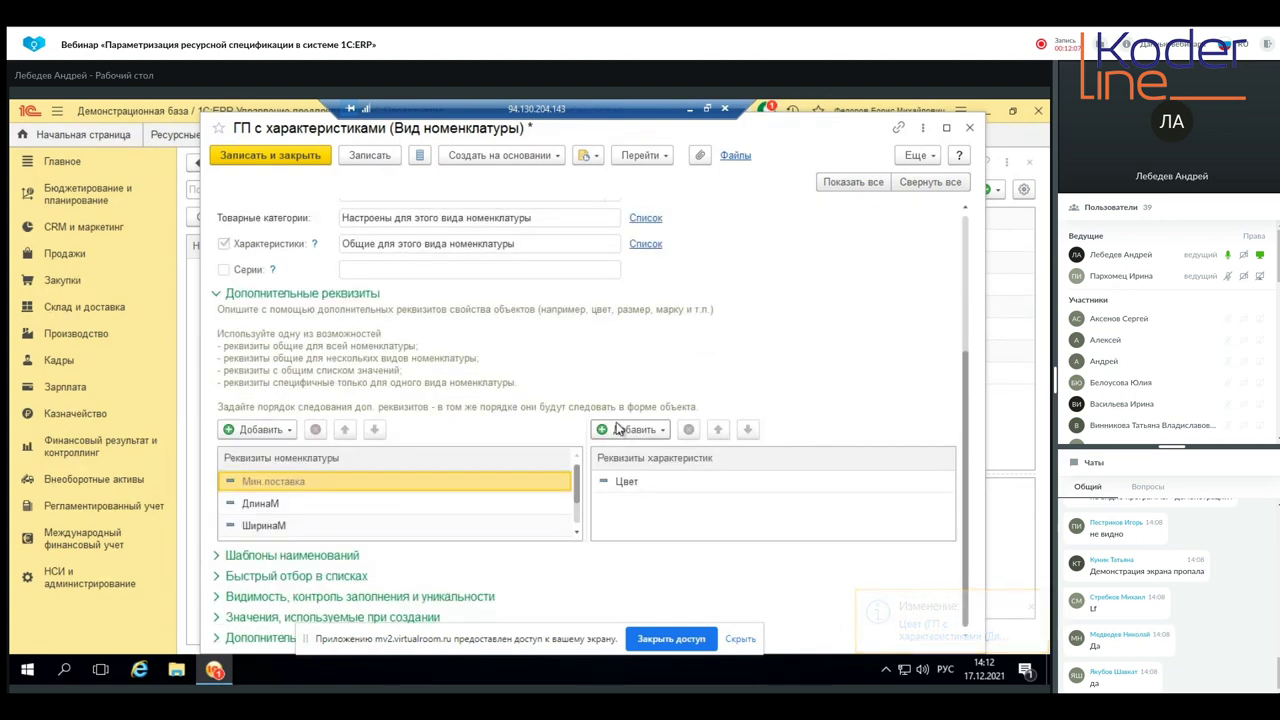
{"action": "scroll", "coordinate": [620, 432], "scroll_direction": "up", "scroll_amount": 3}
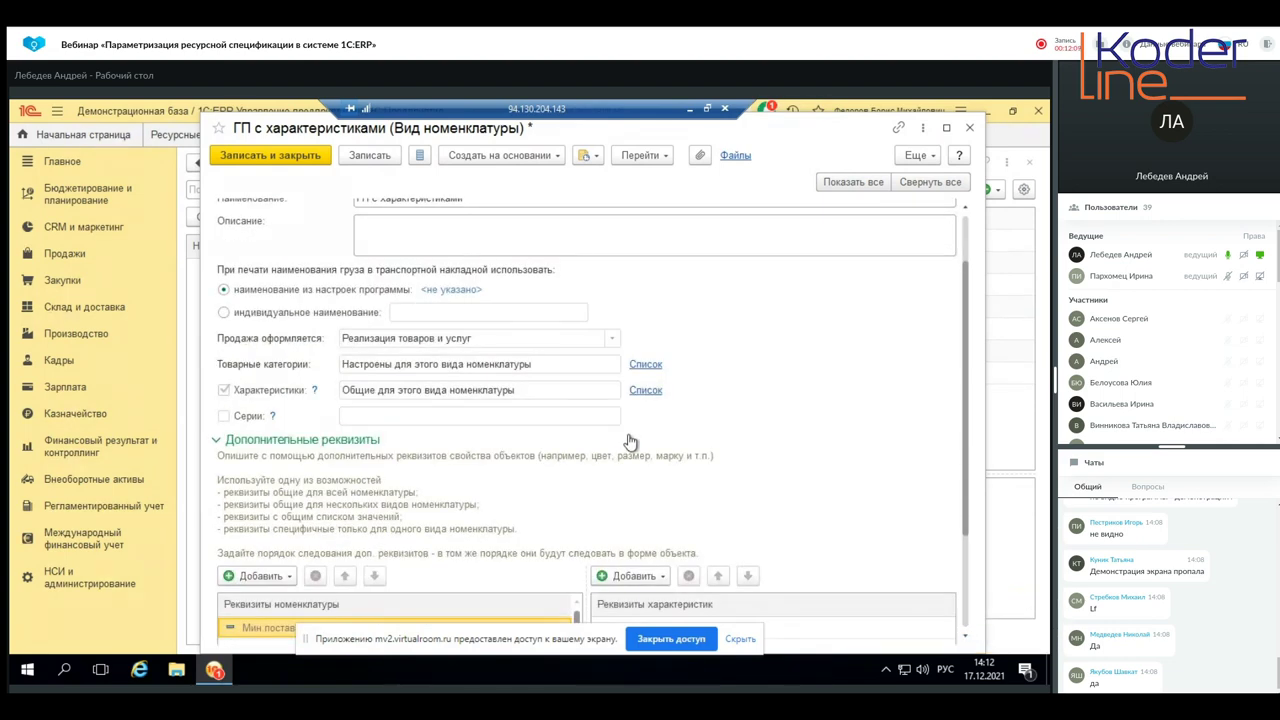
{"action": "scroll", "coordinate": [630, 441], "scroll_direction": "down", "scroll_amount": 3}
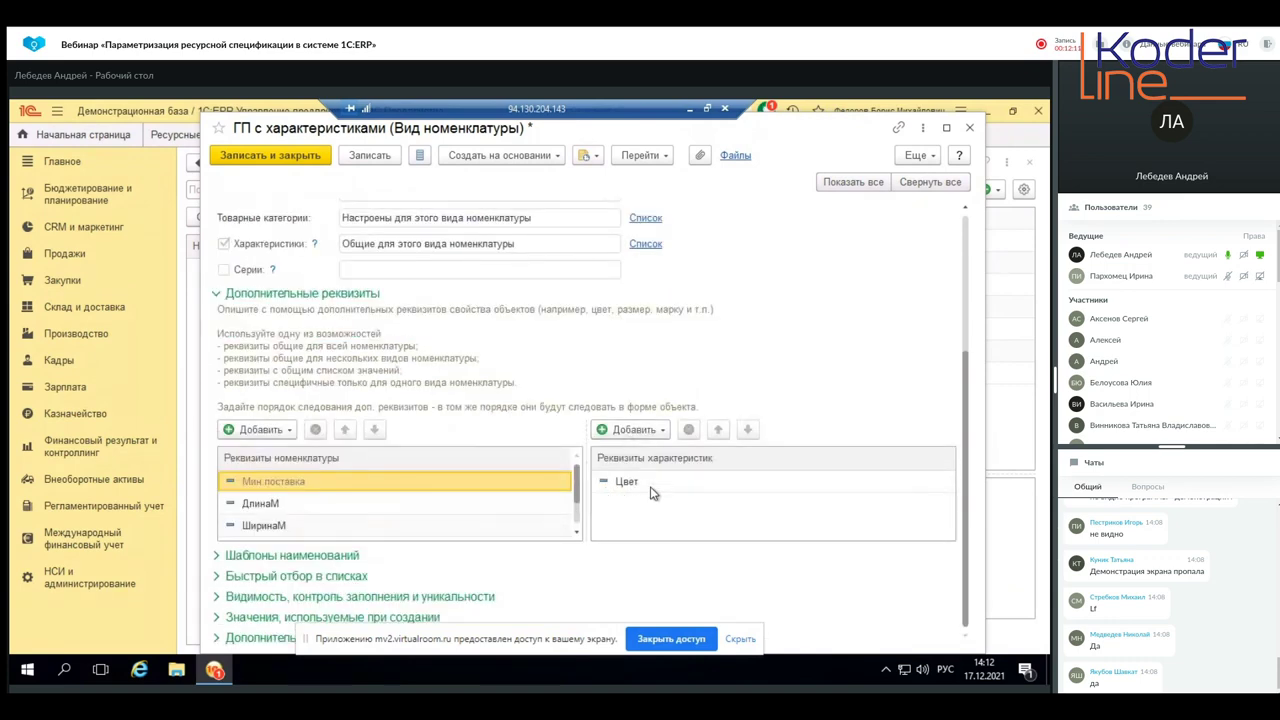
{"action": "scroll", "coordinate": [554, 430], "scroll_direction": "up", "scroll_amount": 5}
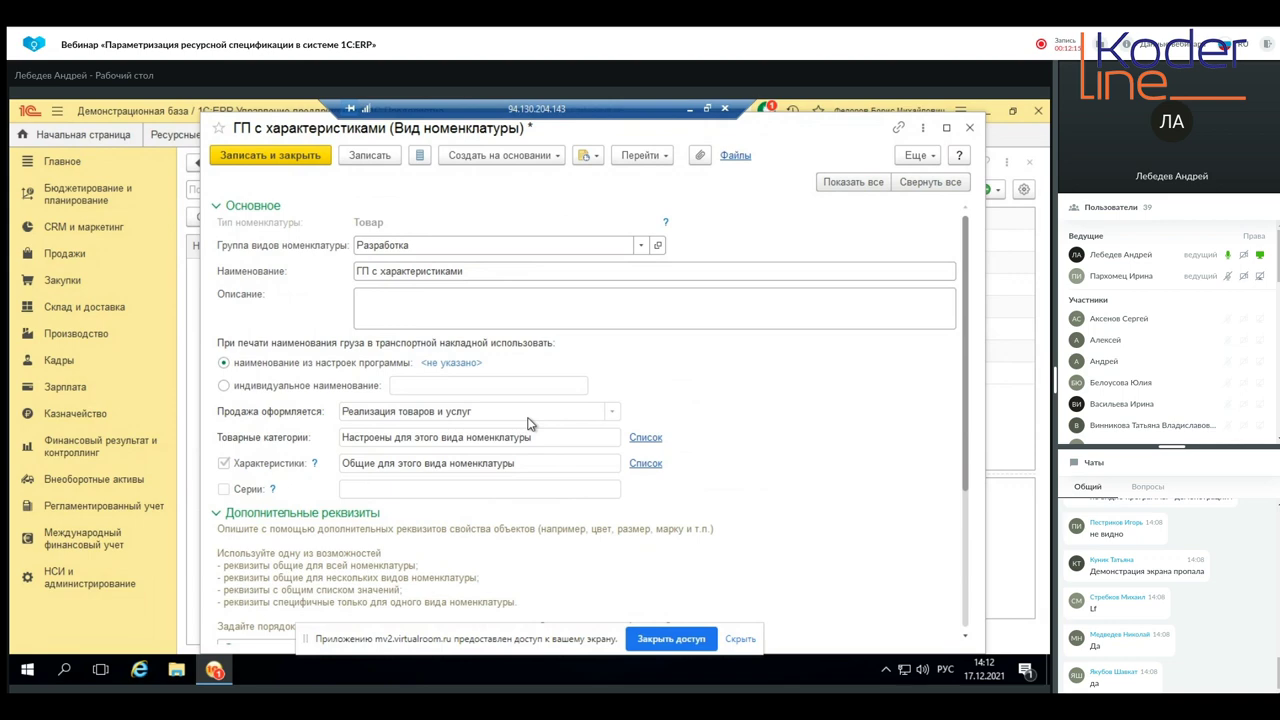
{"action": "scroll", "coordinate": [548, 407], "scroll_direction": "down", "scroll_amount": 5}
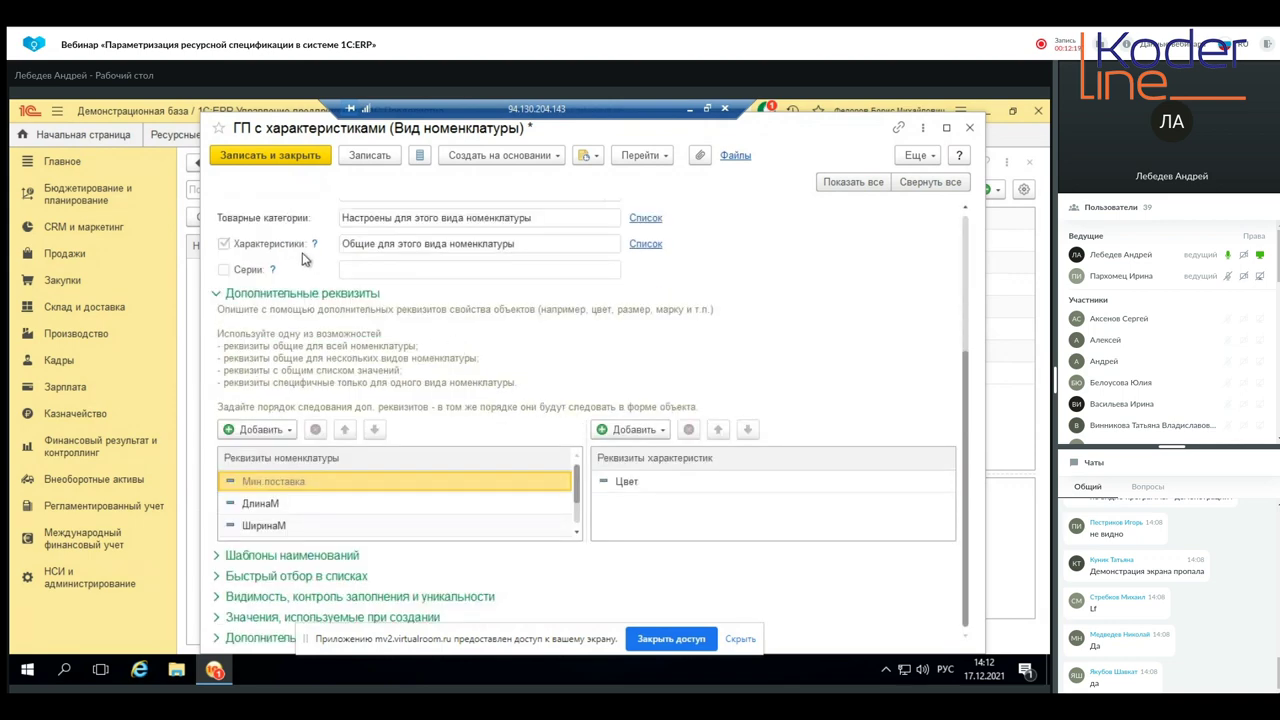
{"action": "scroll", "coordinate": [306, 262], "scroll_direction": "up", "scroll_amount": 5}
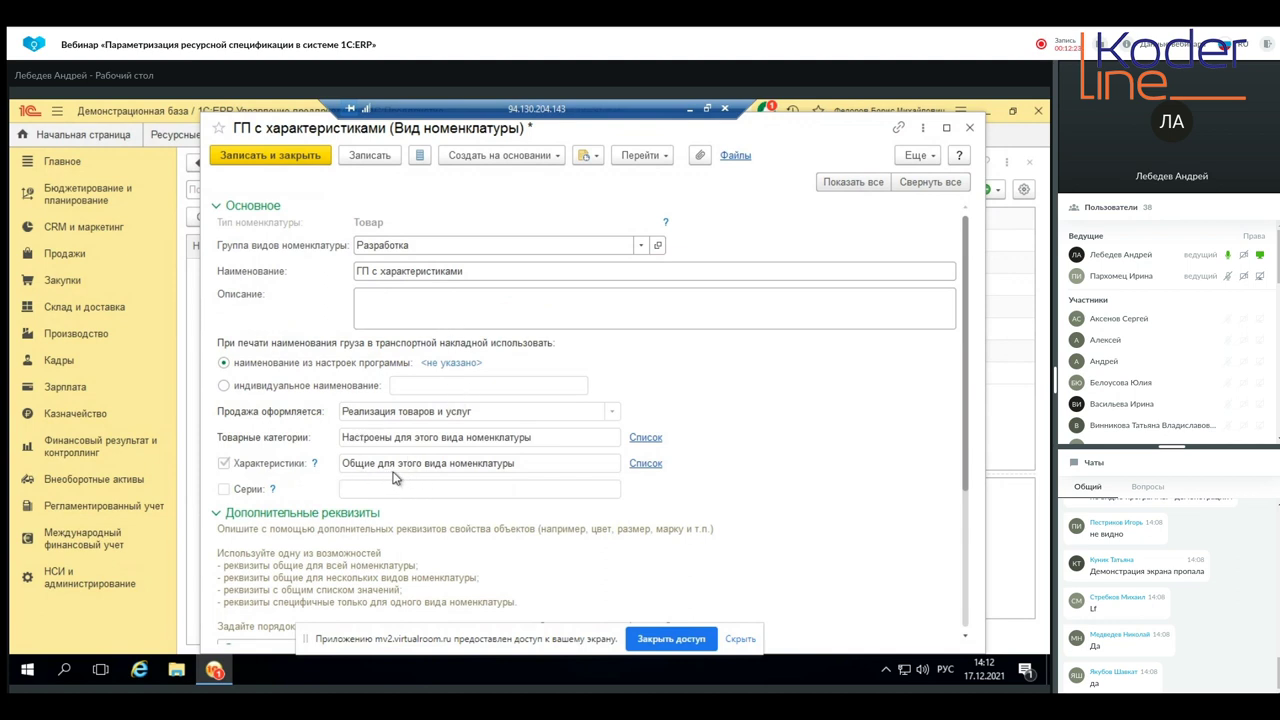
{"action": "left_click", "coordinate": [643, 463]}
{"action": "left_click", "coordinate": [650, 465]}
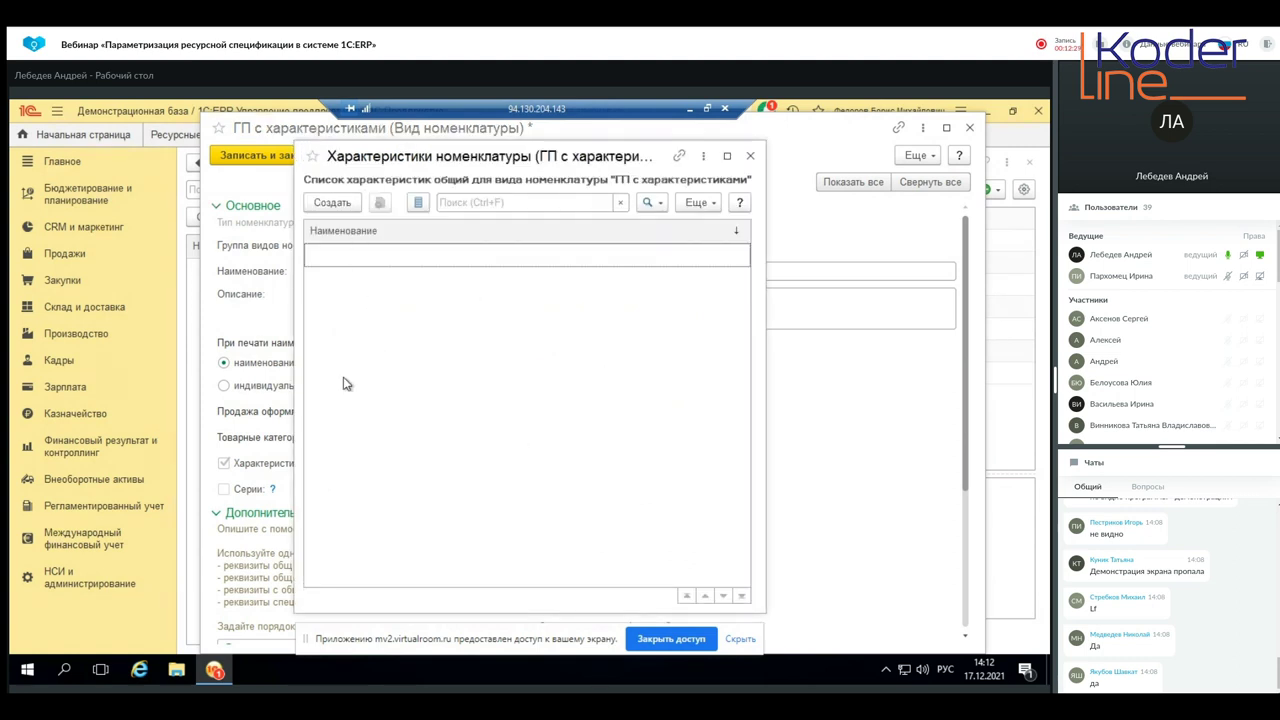
{"action": "left_click", "coordinate": [336, 204]}
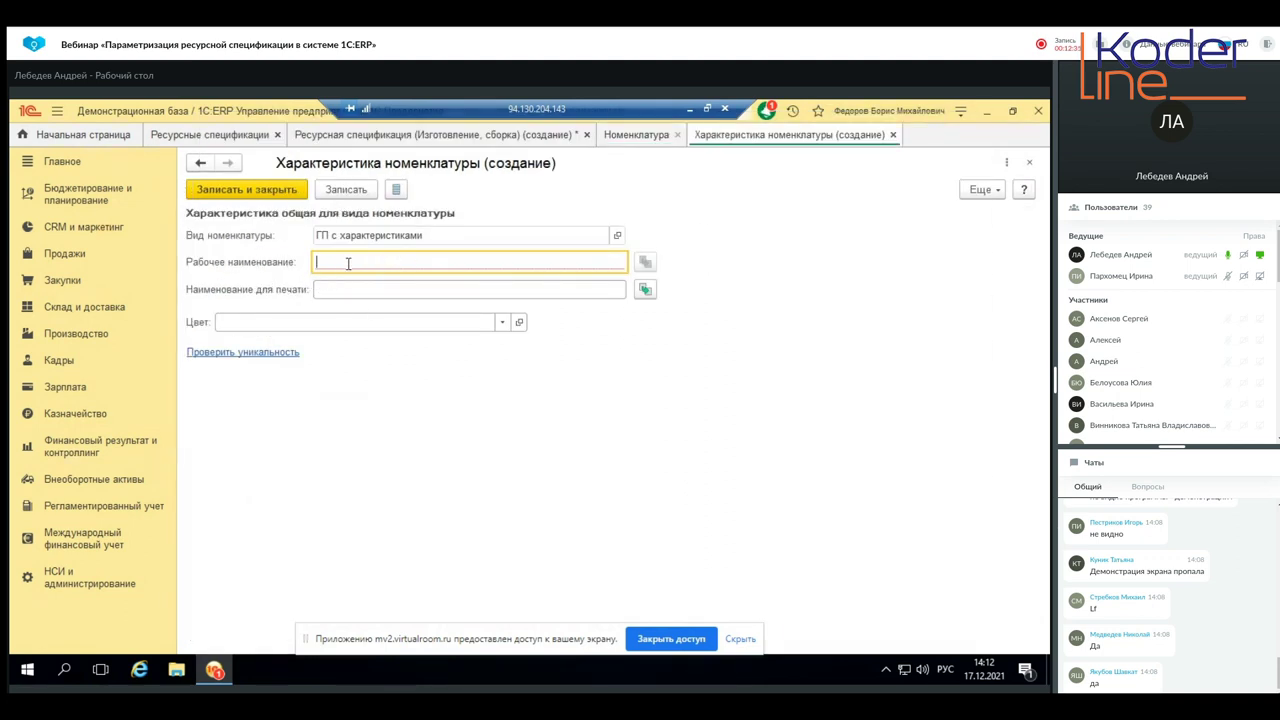
{"action": "left_click", "coordinate": [275, 322]}
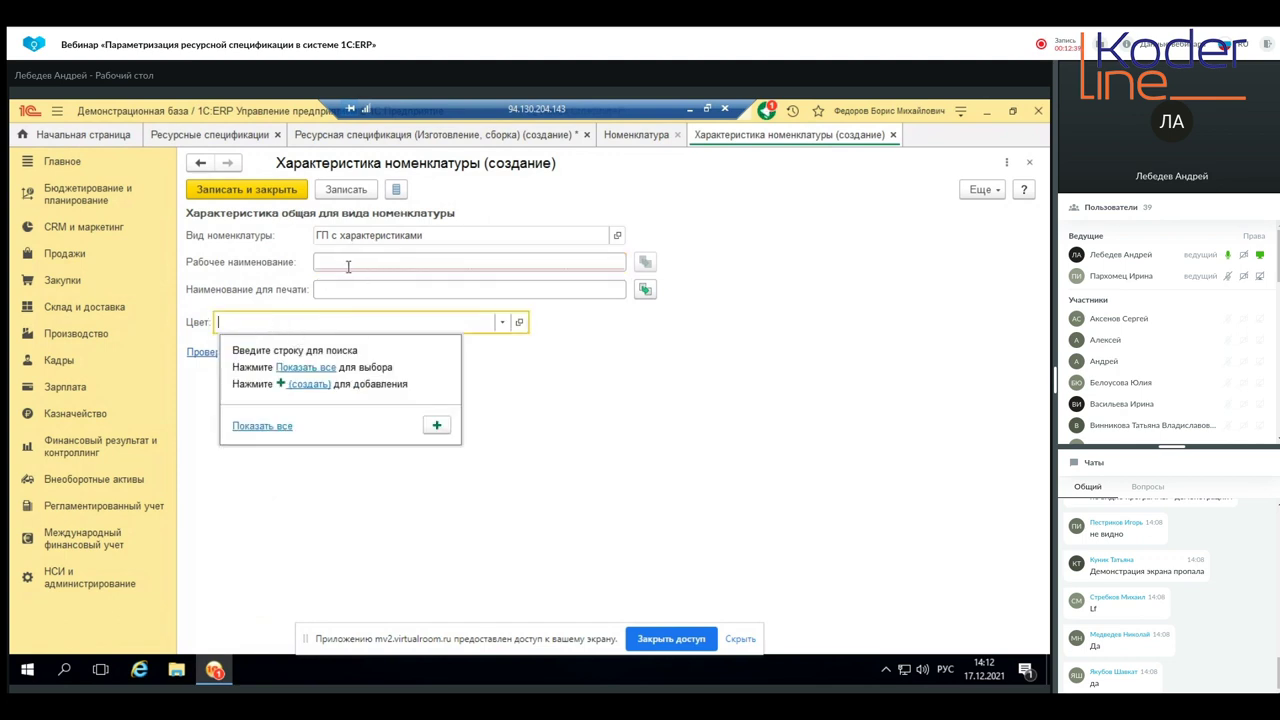
{"action": "left_click", "coordinate": [500, 324]}
{"action": "left_click", "coordinate": [306, 368]}
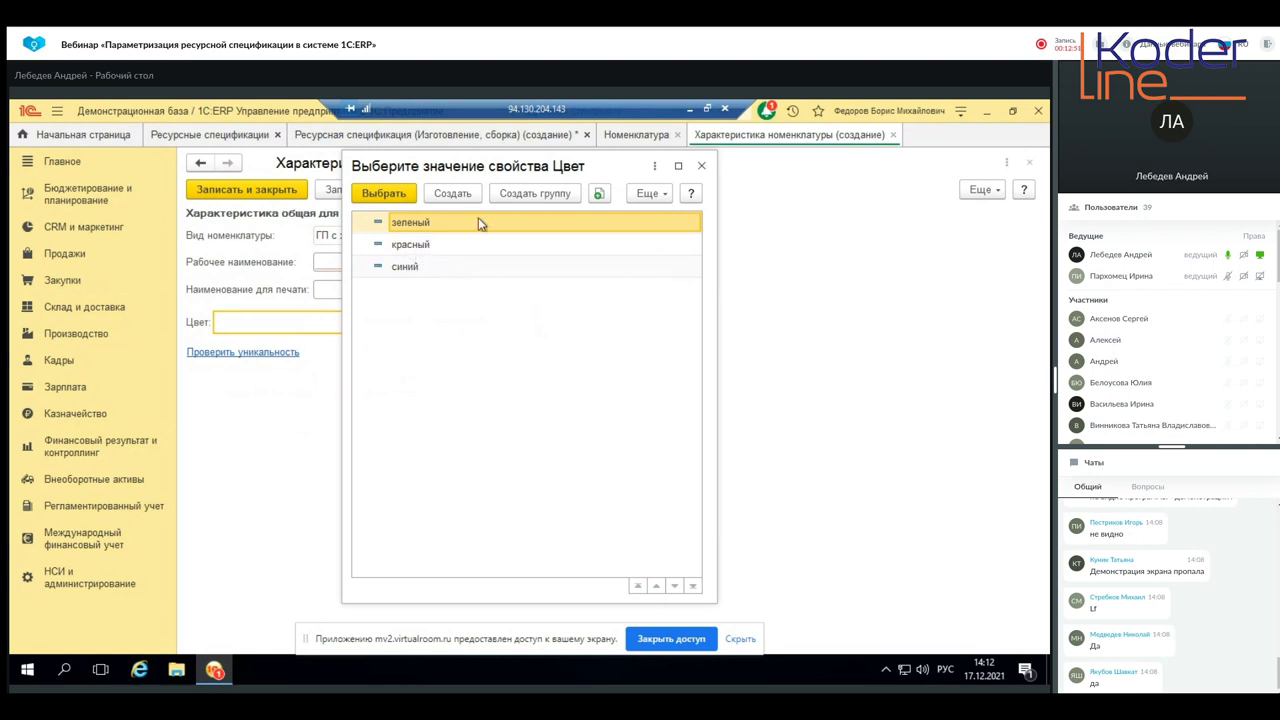
{"action": "left_click", "coordinate": [701, 165]}
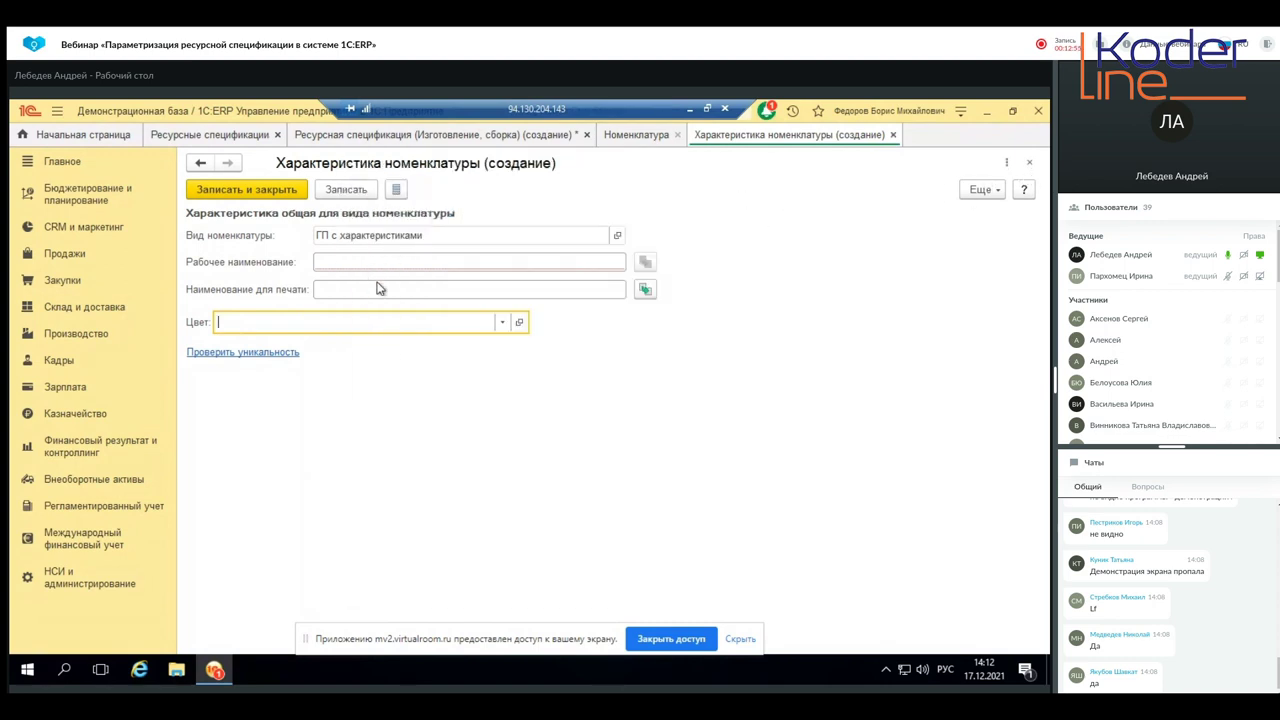
{"action": "left_click", "coordinate": [503, 322]}
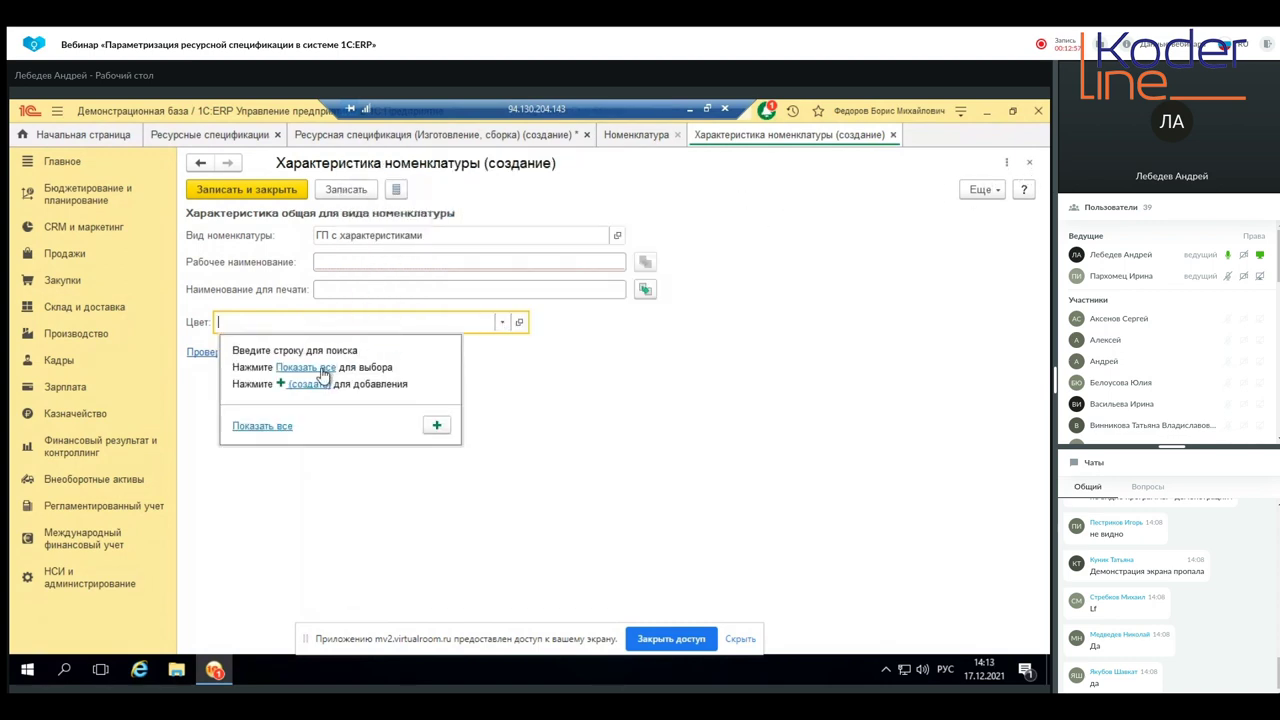
{"action": "left_click", "coordinate": [322, 368]}
{"action": "double_click", "coordinate": [398, 272]}
{"action": "left_click", "coordinate": [347, 260]}
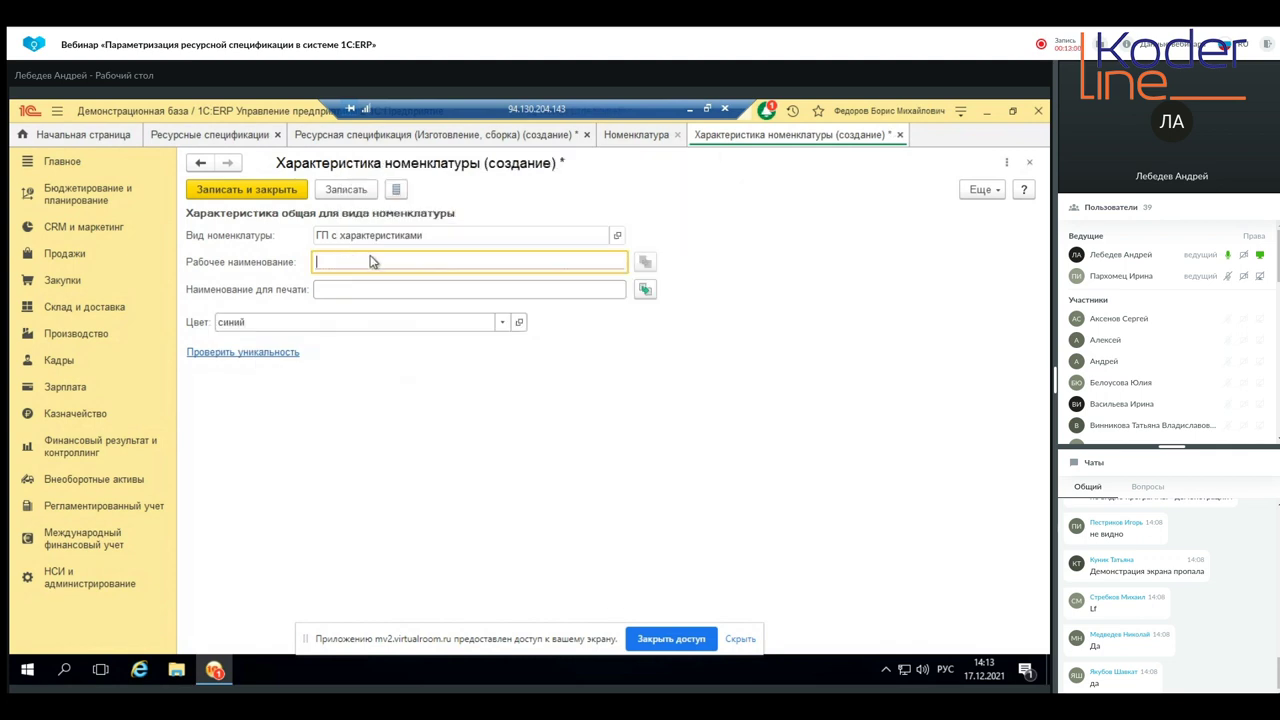
{"action": "left_click", "coordinate": [899, 134]}
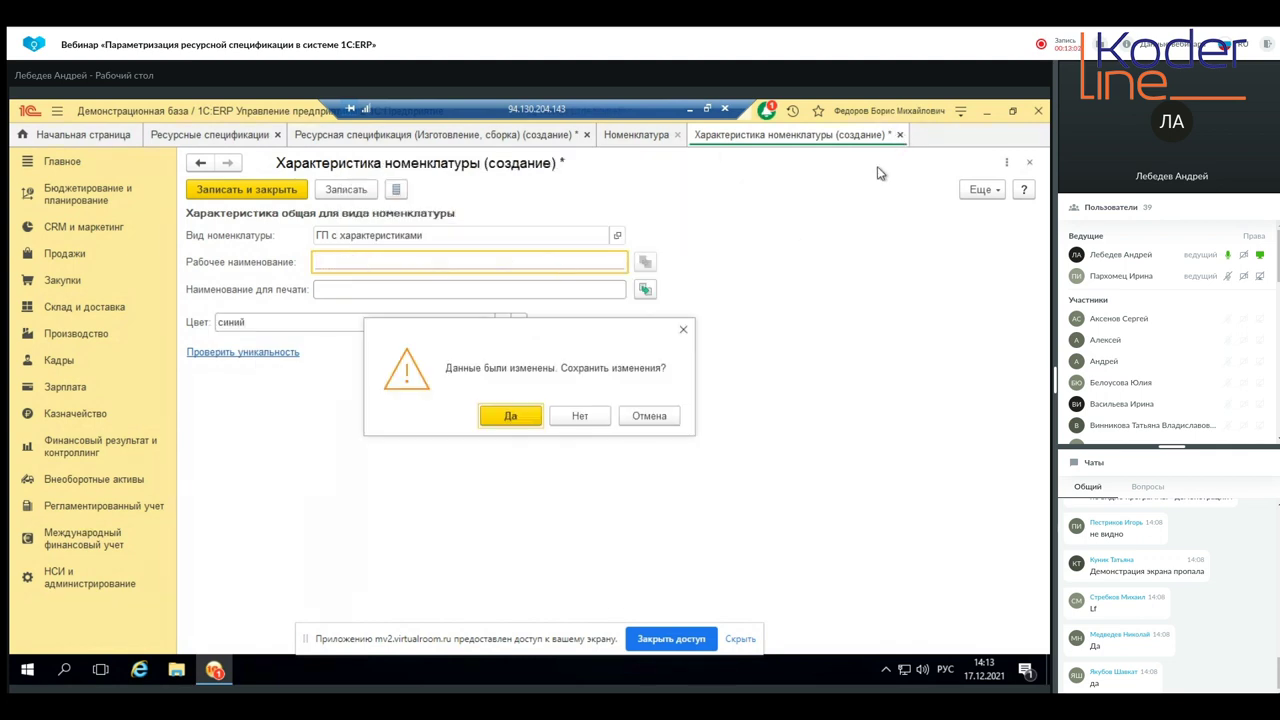
{"action": "left_click", "coordinate": [580, 415]}
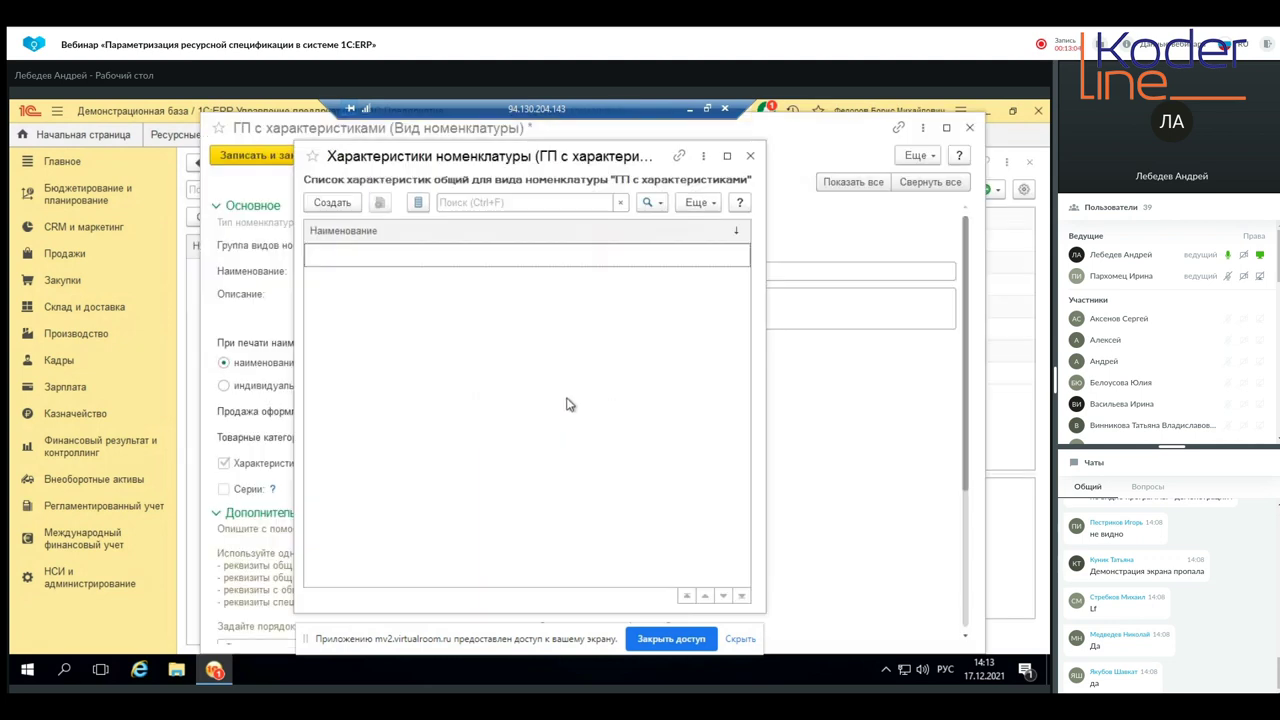
{"action": "left_click", "coordinate": [750, 156]}
- Open the formula editor for the Рабочее наименование template of Характеристики, agreeing to save the item type first
{"action": "scroll", "coordinate": [218, 489], "scroll_direction": "down", "scroll_amount": 3}
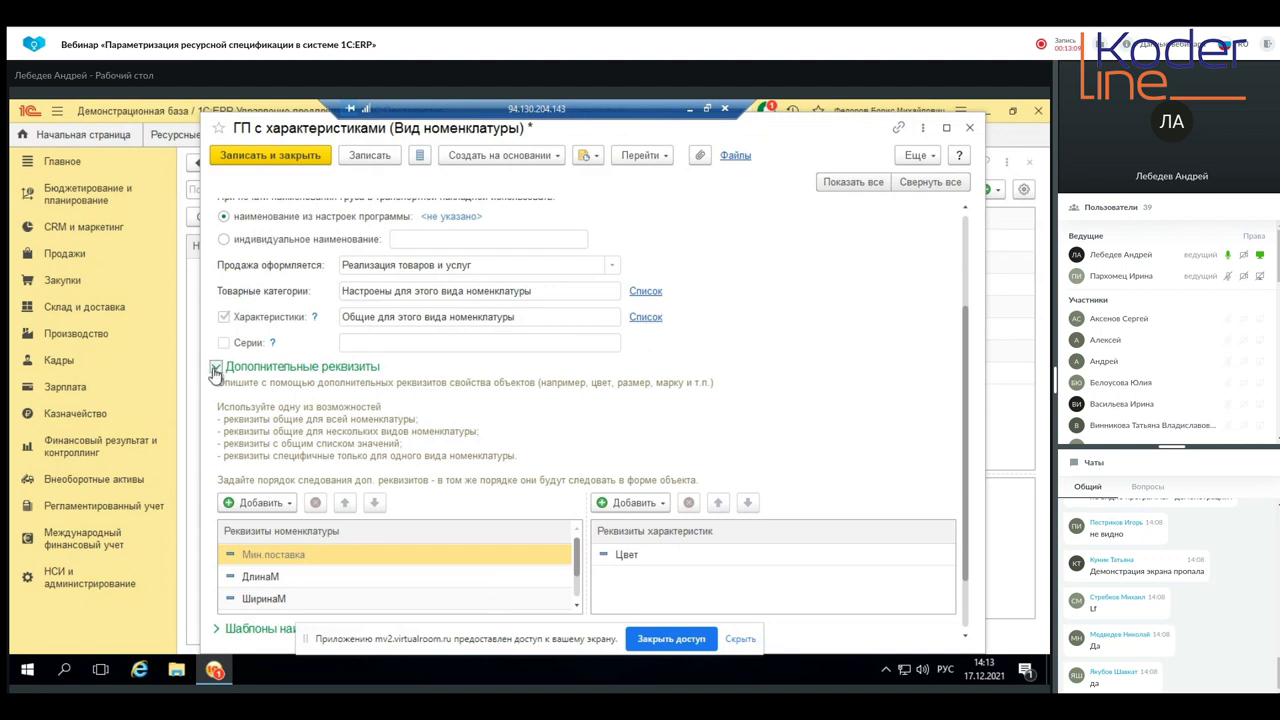
{"action": "left_click", "coordinate": [212, 368]}
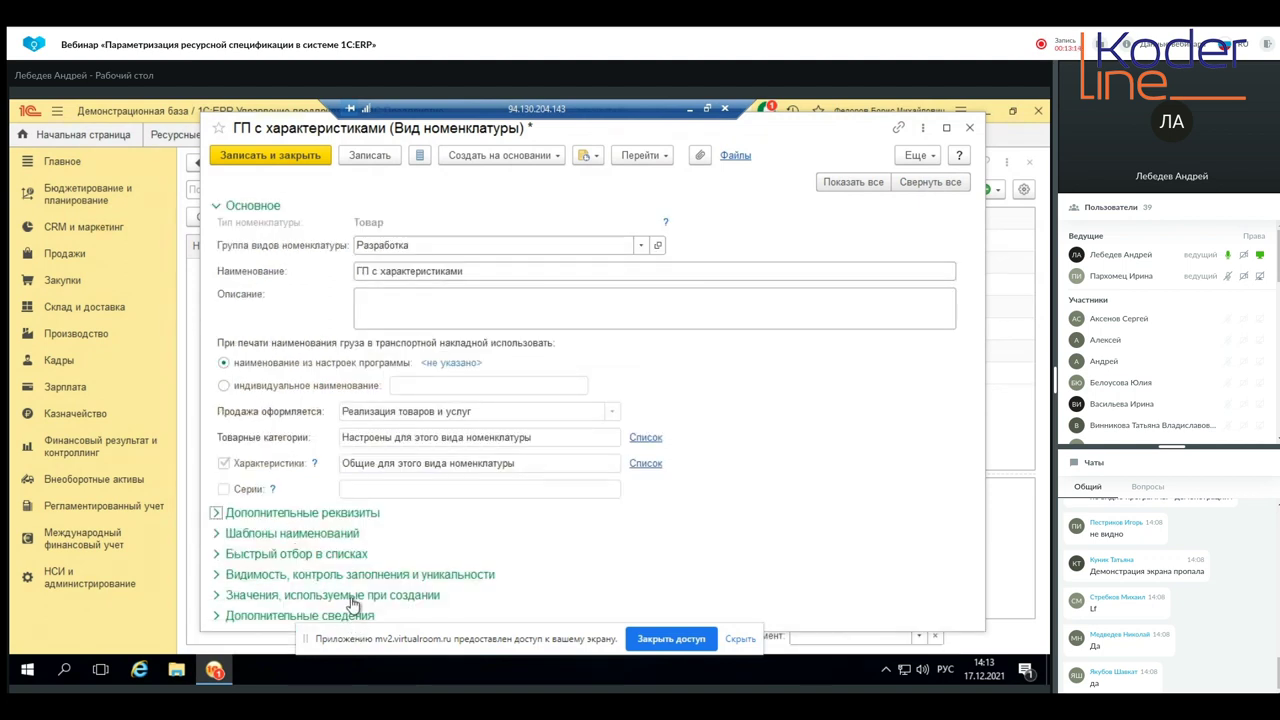
{"action": "left_click", "coordinate": [218, 207]}
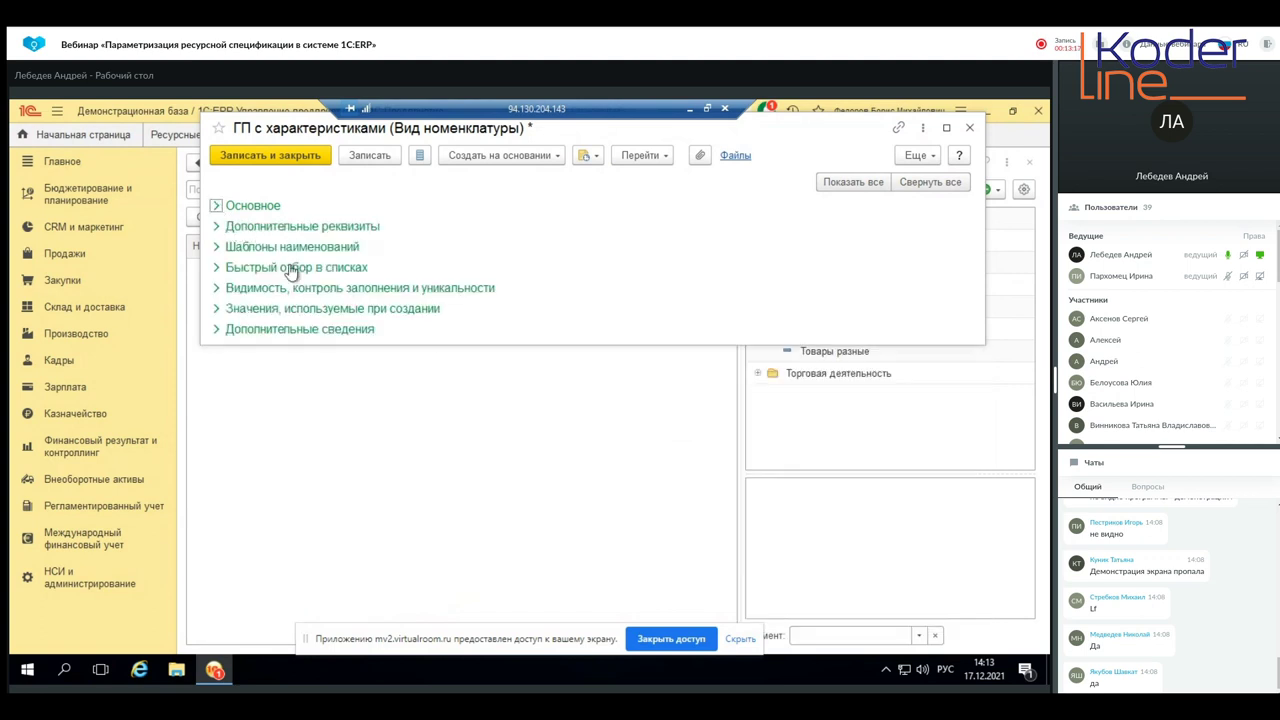
{"action": "left_click", "coordinate": [216, 247]}
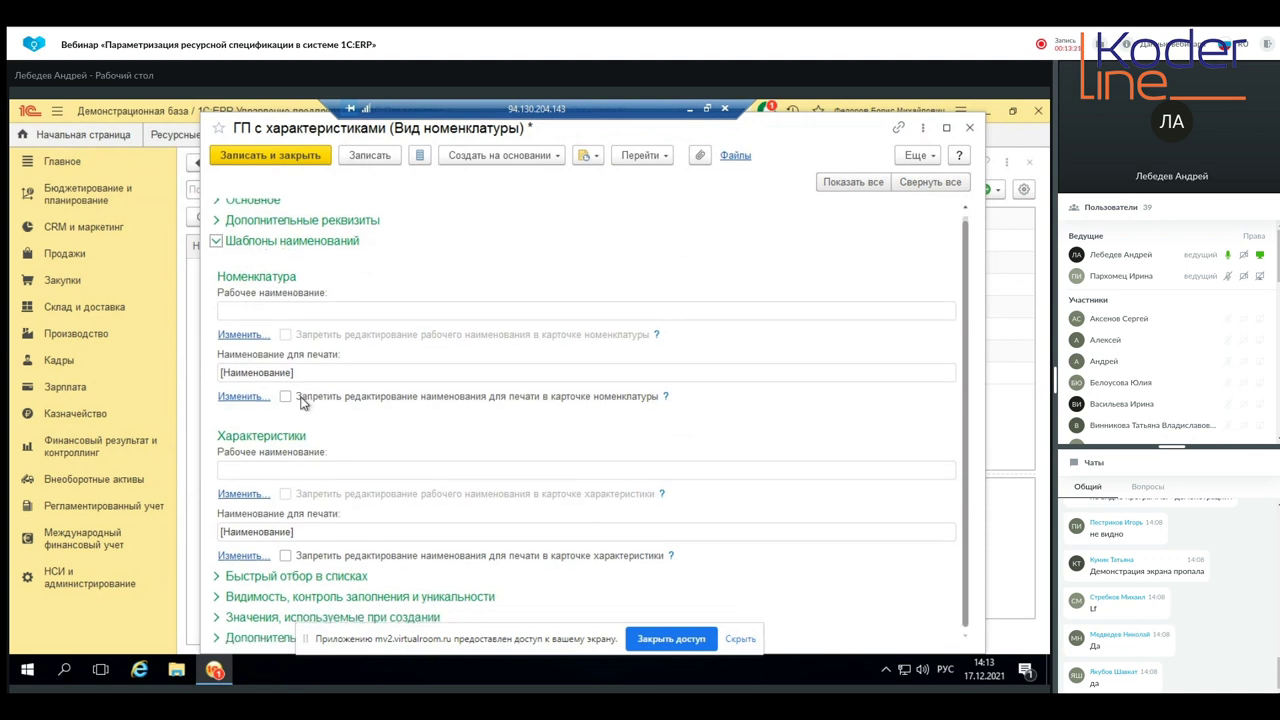
{"action": "left_click", "coordinate": [243, 495]}
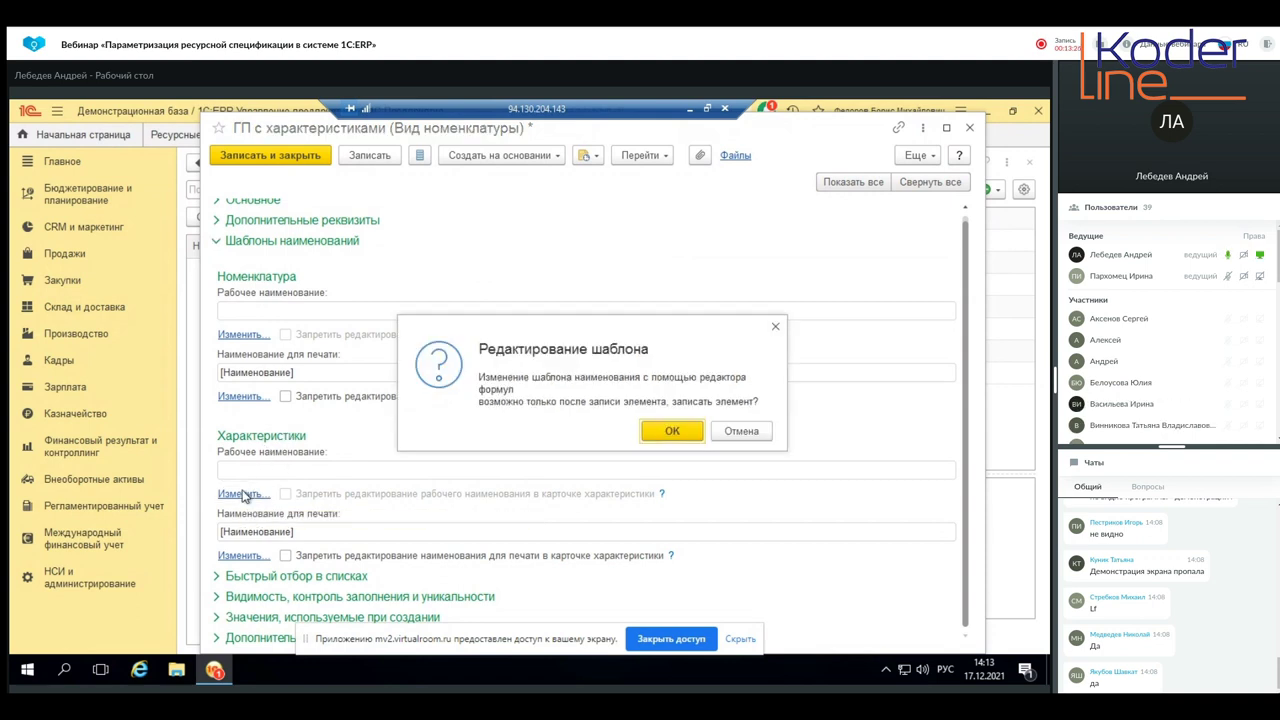
{"action": "left_click", "coordinate": [672, 430]}
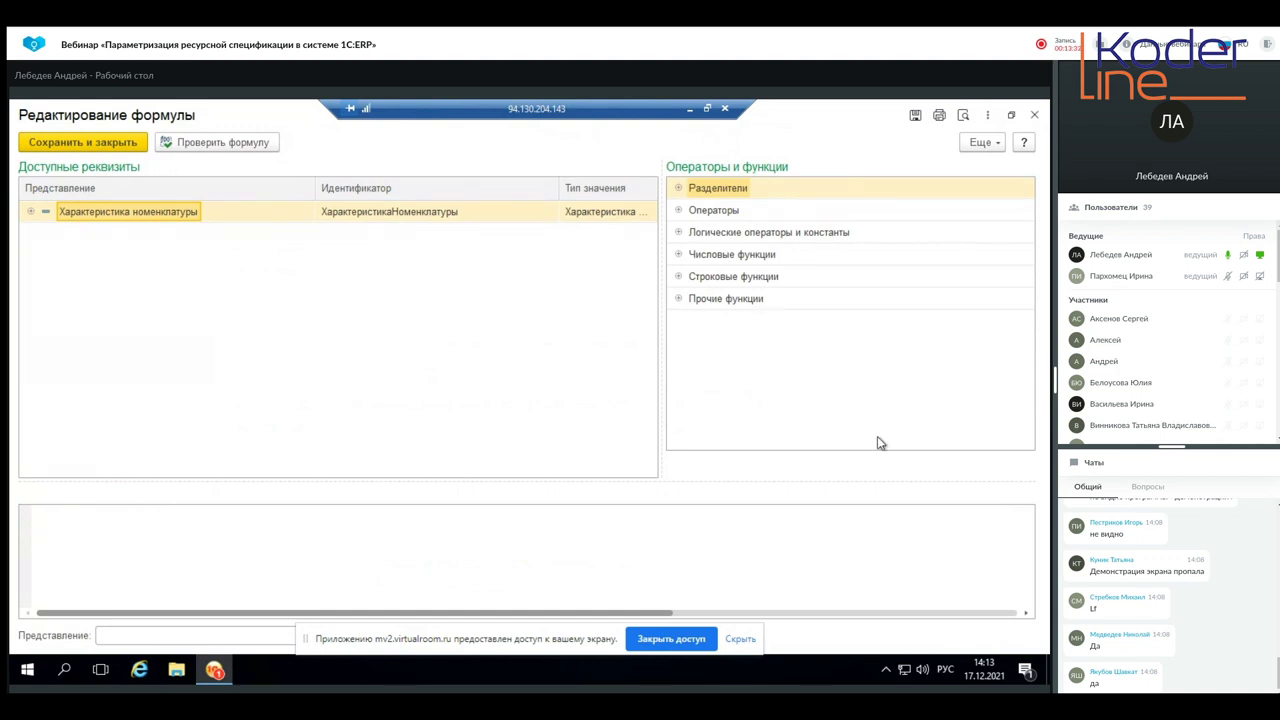
- Set the characteristics' Рабочее наименование template to the formula "Цвет "+[{ДР.Цвет3}], check it, and save the item type
{"action": "left_click", "coordinate": [102, 530]}
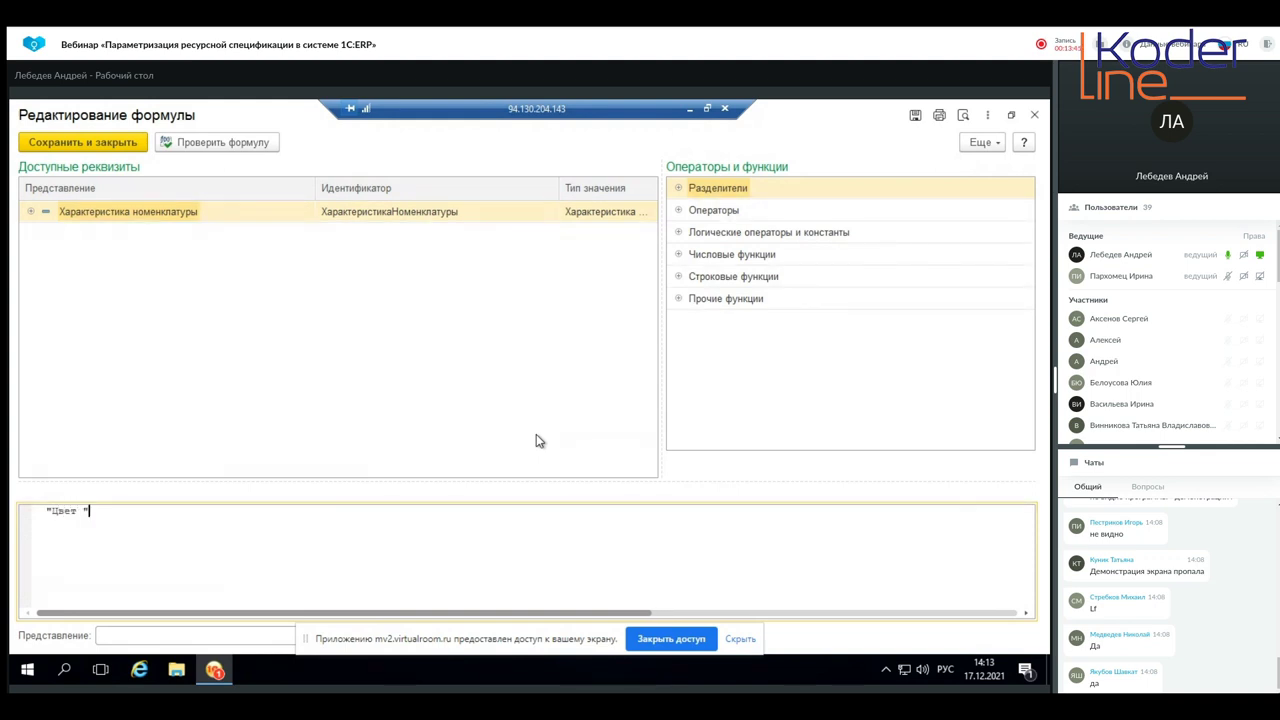
{"action": "left_click", "coordinate": [32, 211]}
{"action": "scroll", "coordinate": [178, 366], "scroll_direction": "down", "scroll_amount": 1}
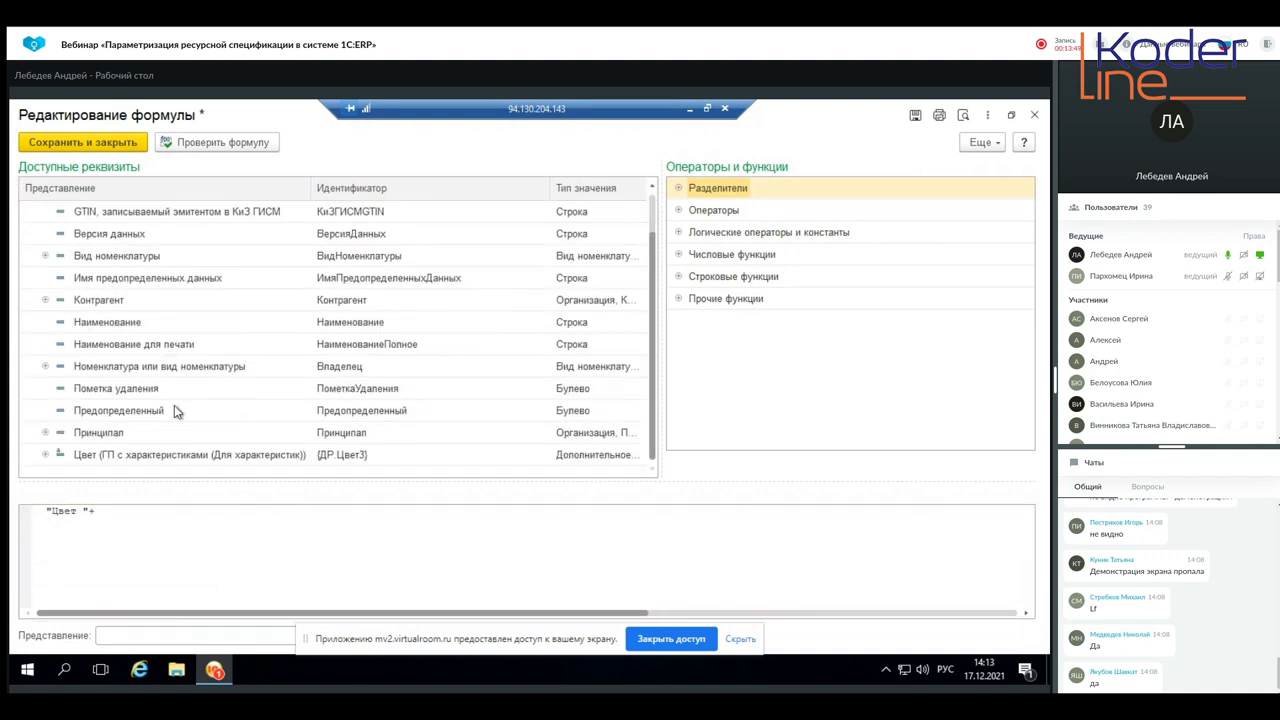
{"action": "double_click", "coordinate": [80, 456]}
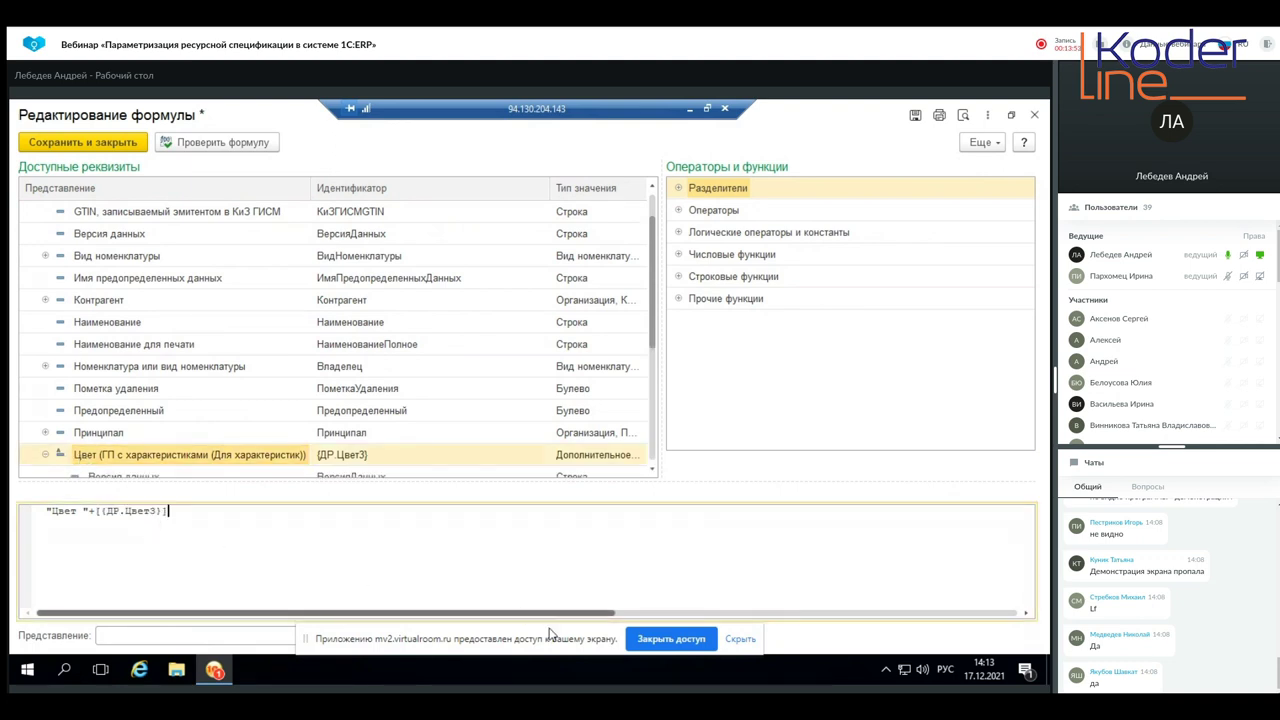
{"action": "left_click", "coordinate": [233, 146]}
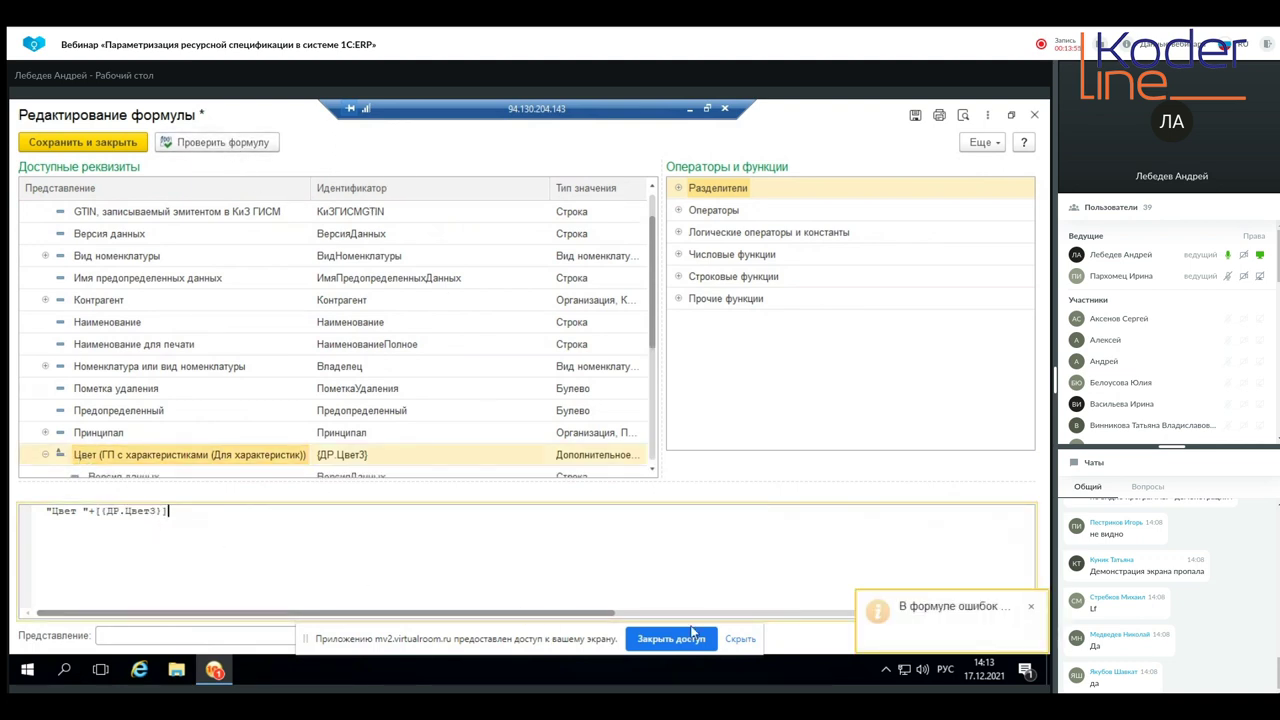
{"action": "left_click", "coordinate": [62, 142]}
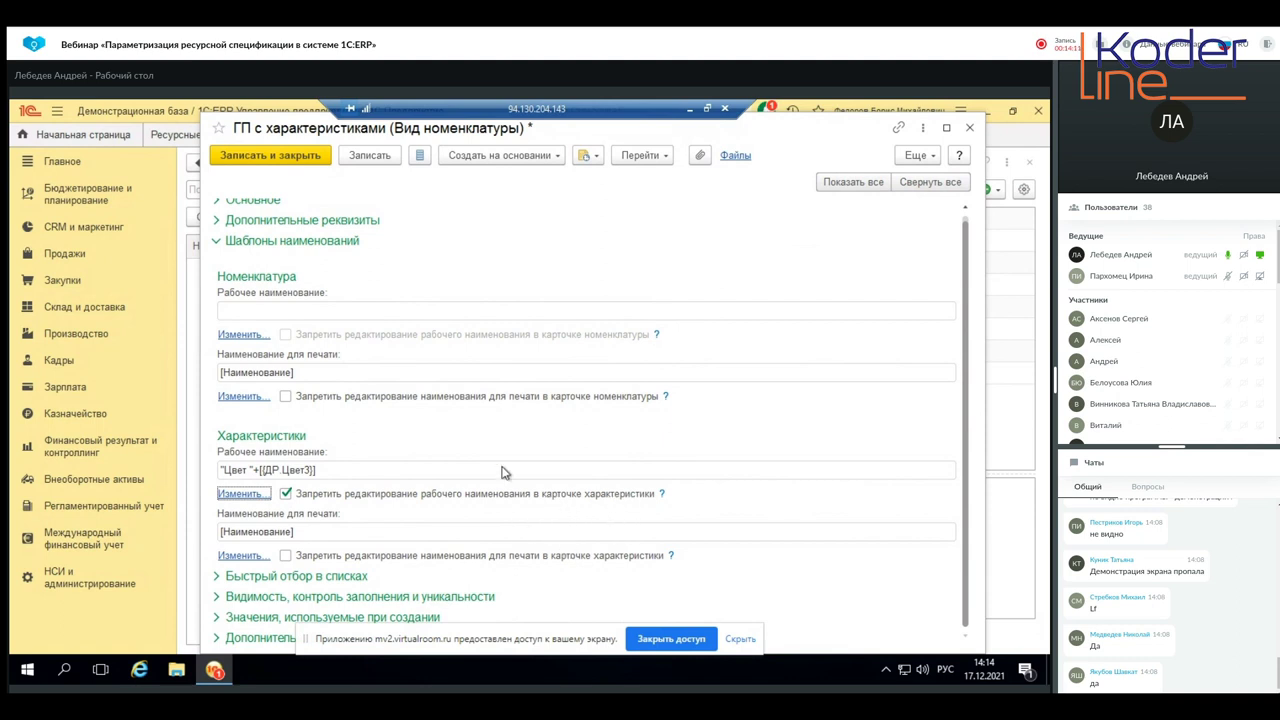
{"action": "scroll", "coordinate": [410, 400], "scroll_direction": "up", "scroll_amount": 1}
{"action": "left_click", "coordinate": [368, 156]}
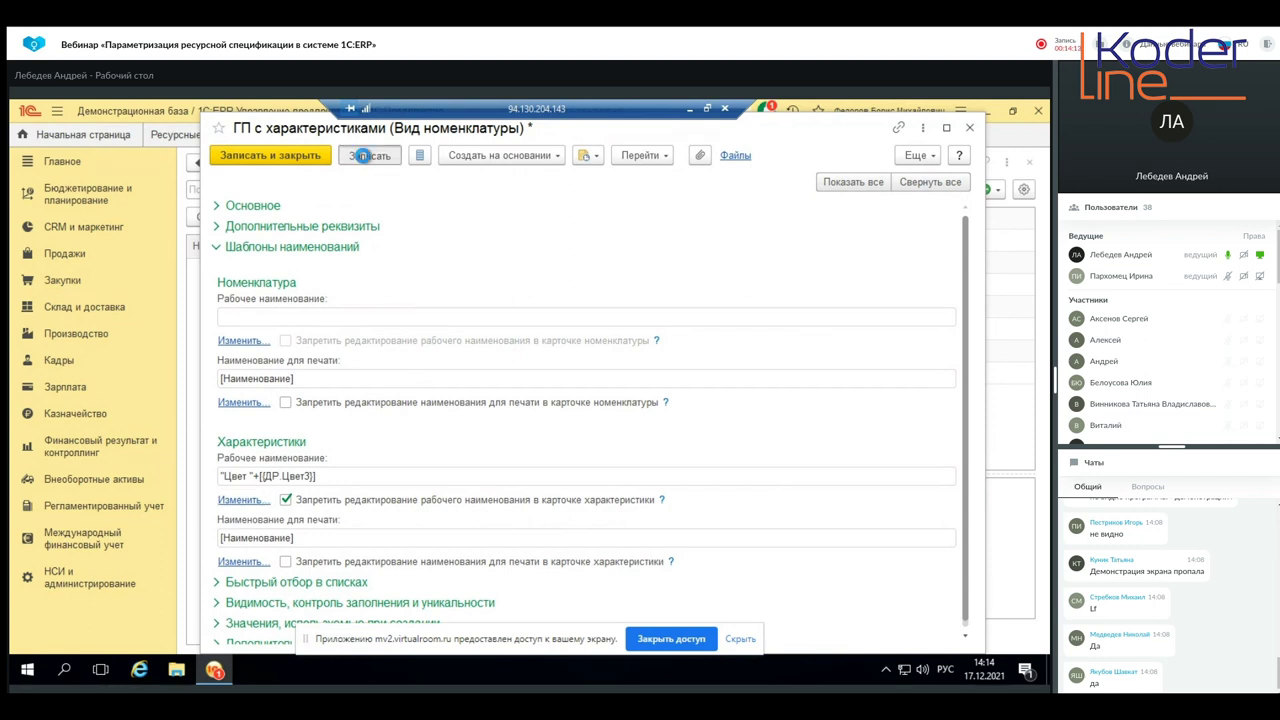
- Create a common characteristic with Цвет set to синий, fill its Рабочее наименование from the template, and save and close it
{"action": "left_click", "coordinate": [216, 247]}
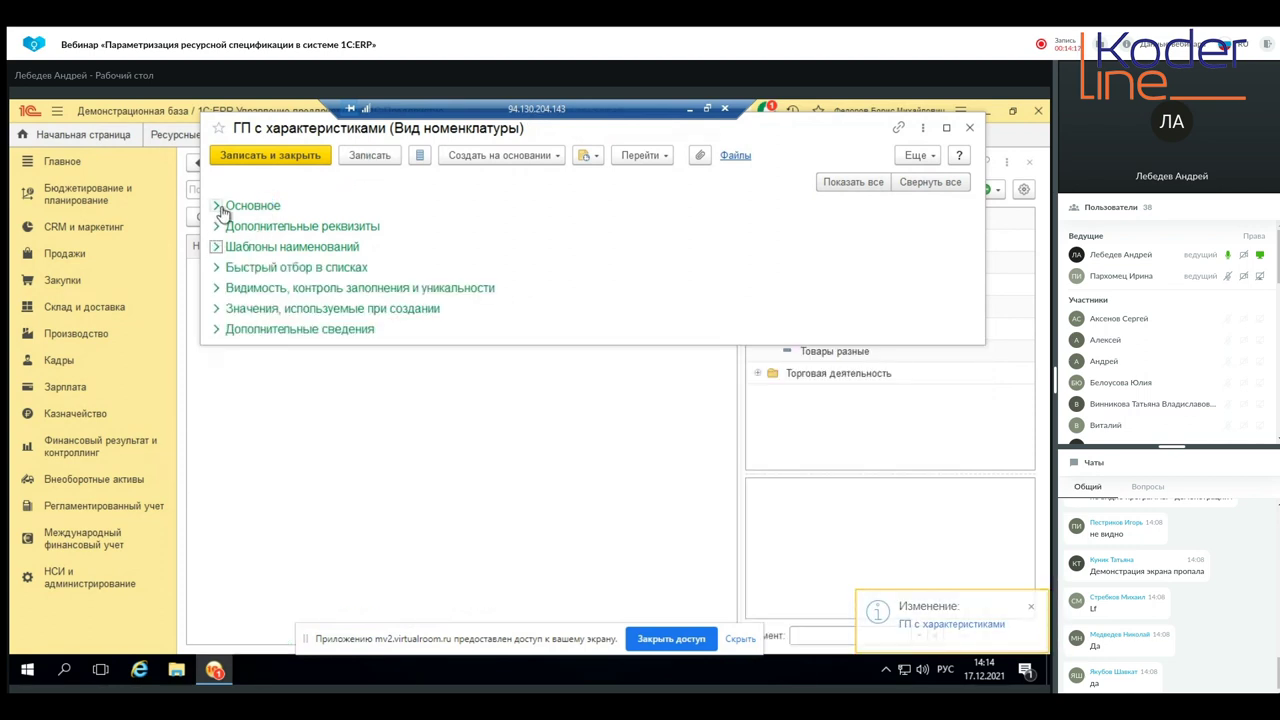
{"action": "left_click", "coordinate": [217, 206]}
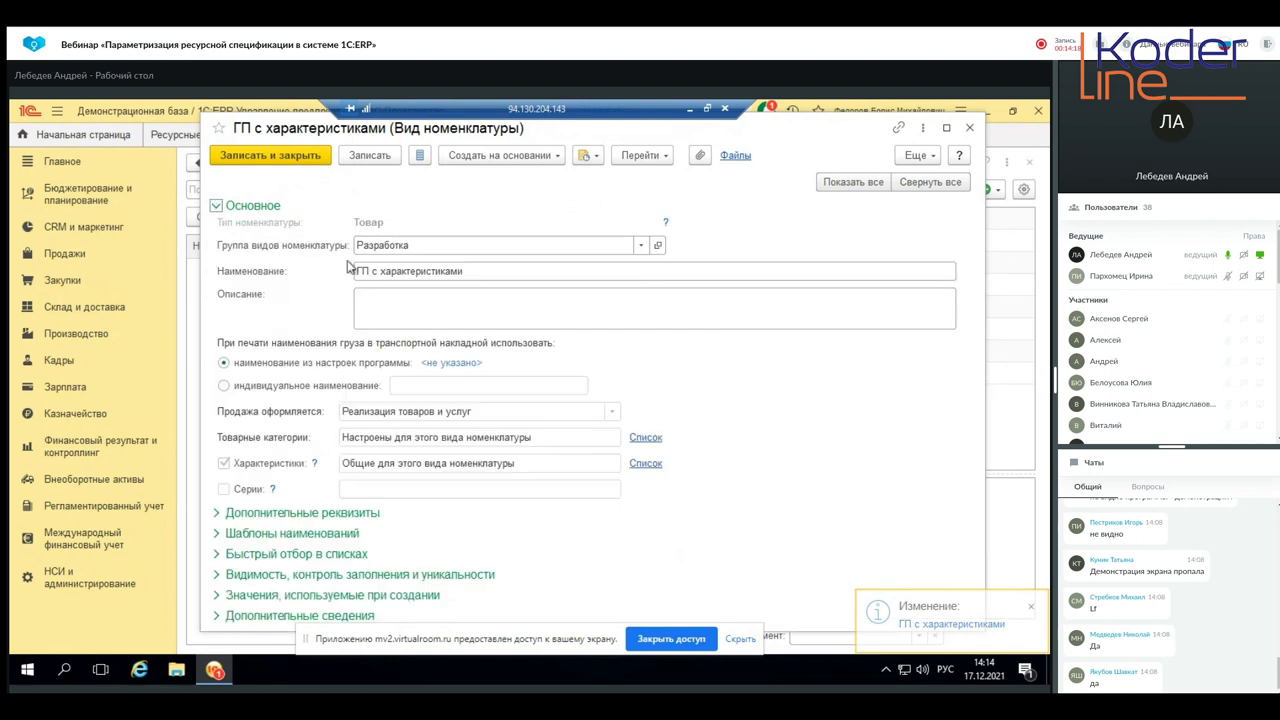
{"action": "left_click", "coordinate": [648, 464]}
{"action": "left_click", "coordinate": [332, 202]}
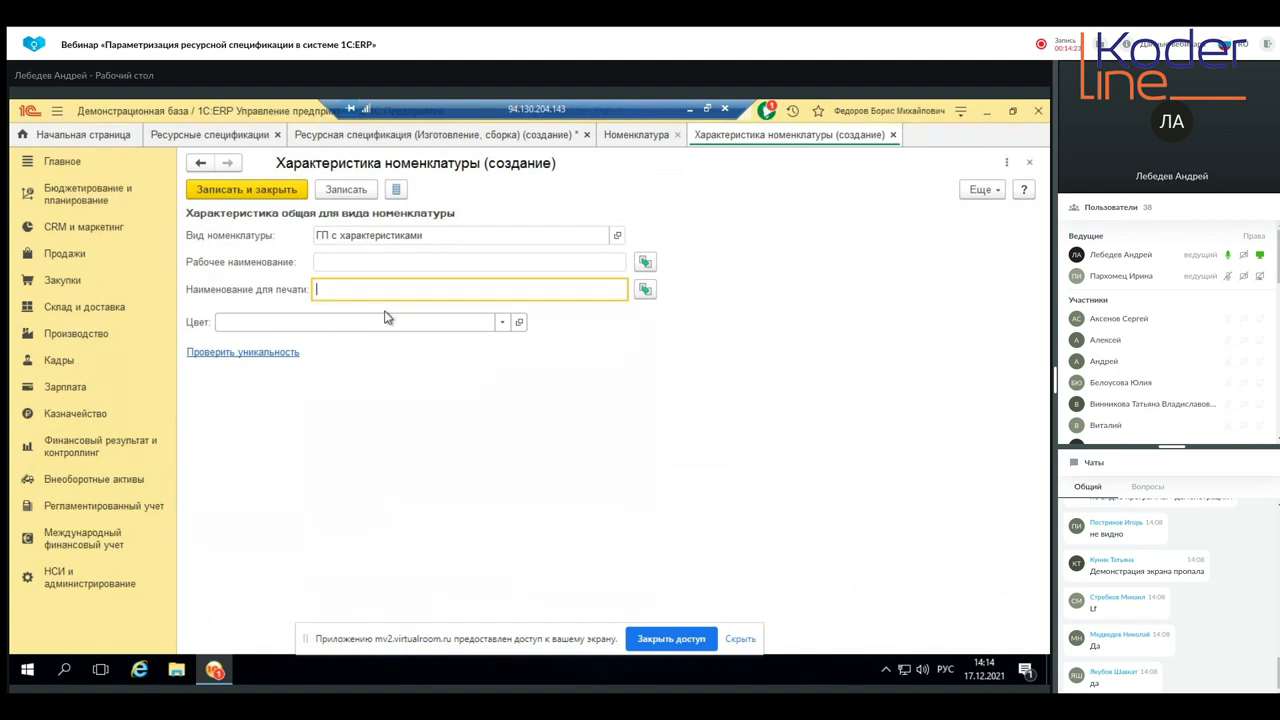
{"action": "left_click", "coordinate": [358, 318]}
{"action": "left_click", "coordinate": [270, 349]}
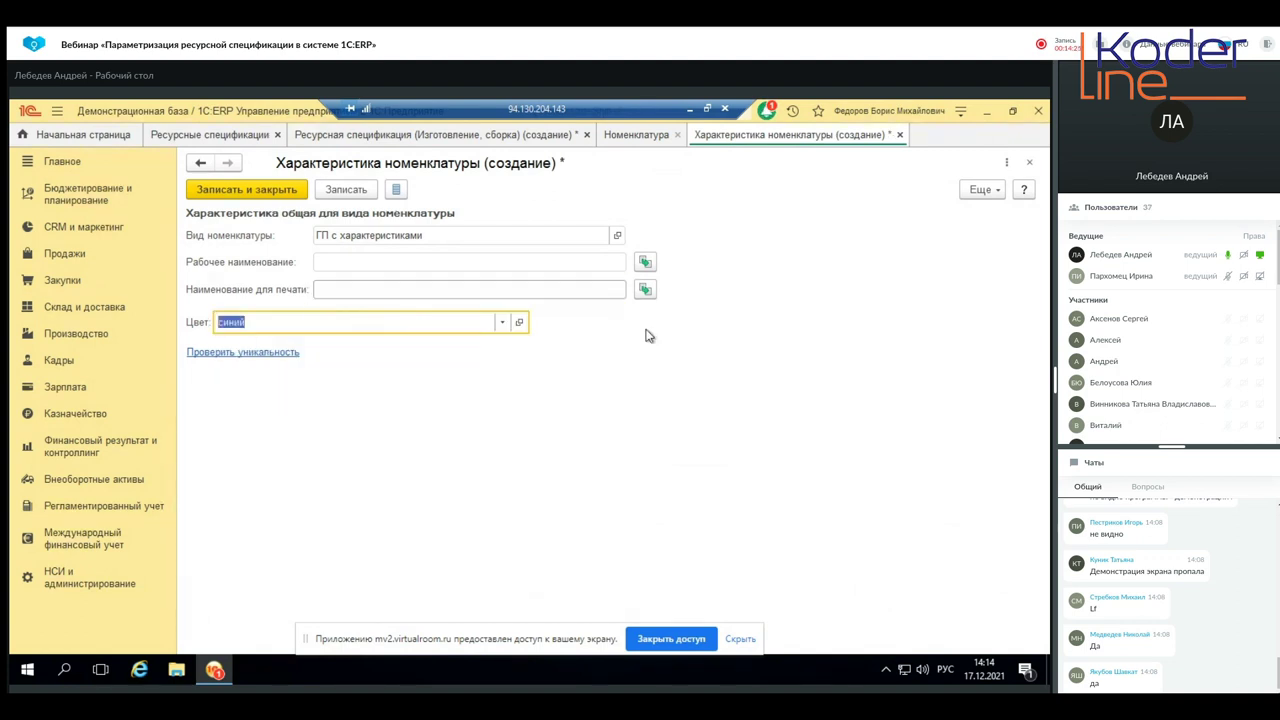
{"action": "left_click", "coordinate": [645, 291]}
{"action": "left_click", "coordinate": [645, 261]}
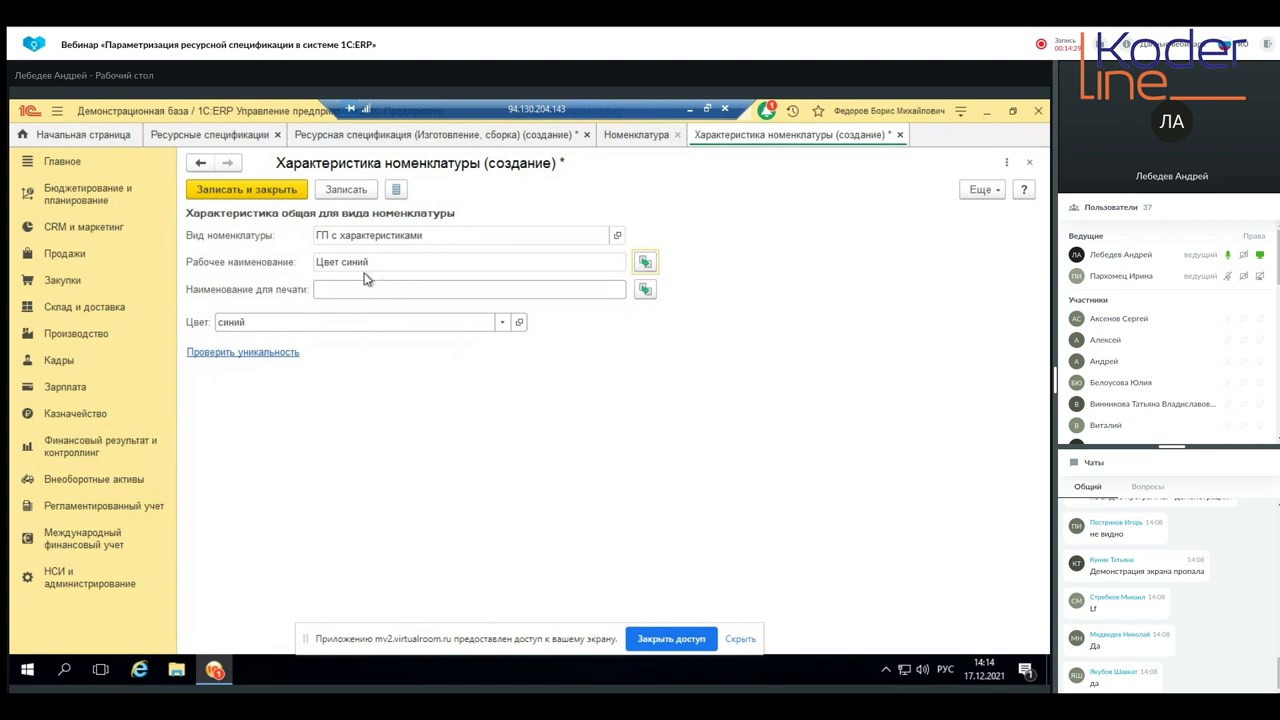
{"action": "left_click", "coordinate": [268, 190]}
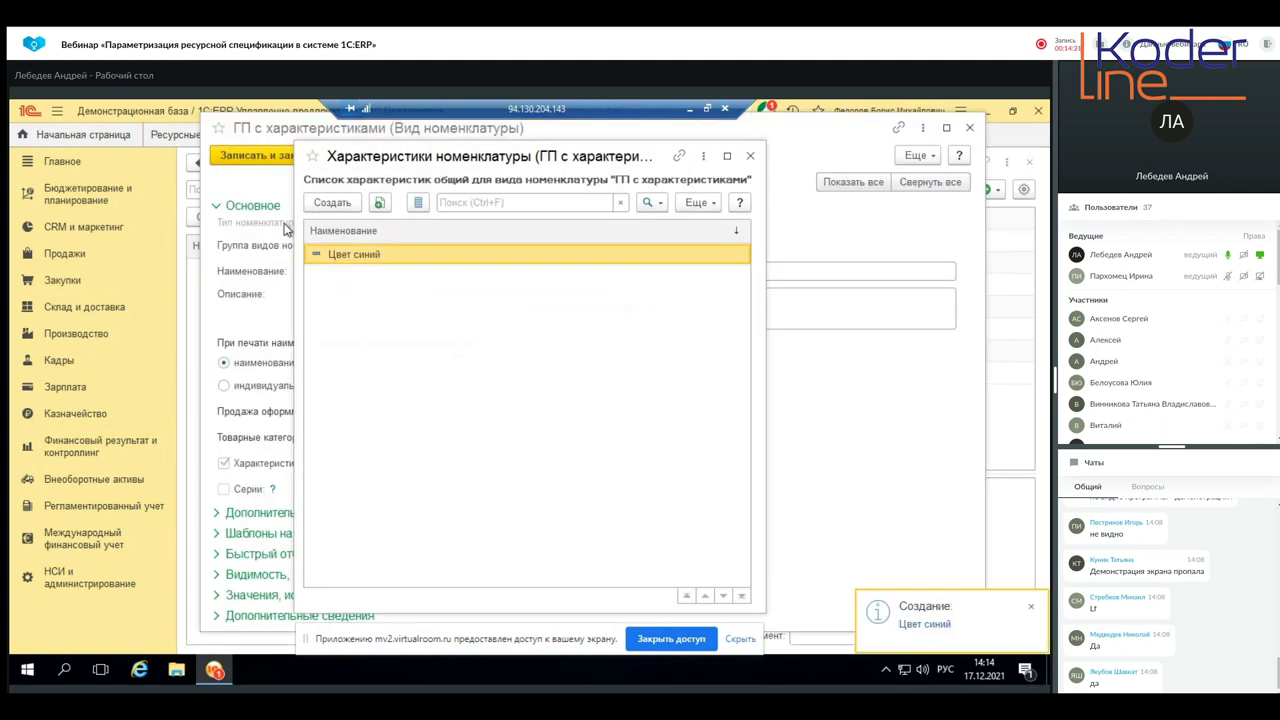
- Create another characteristic with Цвет set to красный, fill its Рабочее наименование from the template, and save and close it
{"action": "left_click", "coordinate": [345, 204]}
{"action": "left_click", "coordinate": [334, 324]}
{"action": "left_click", "coordinate": [270, 380]}
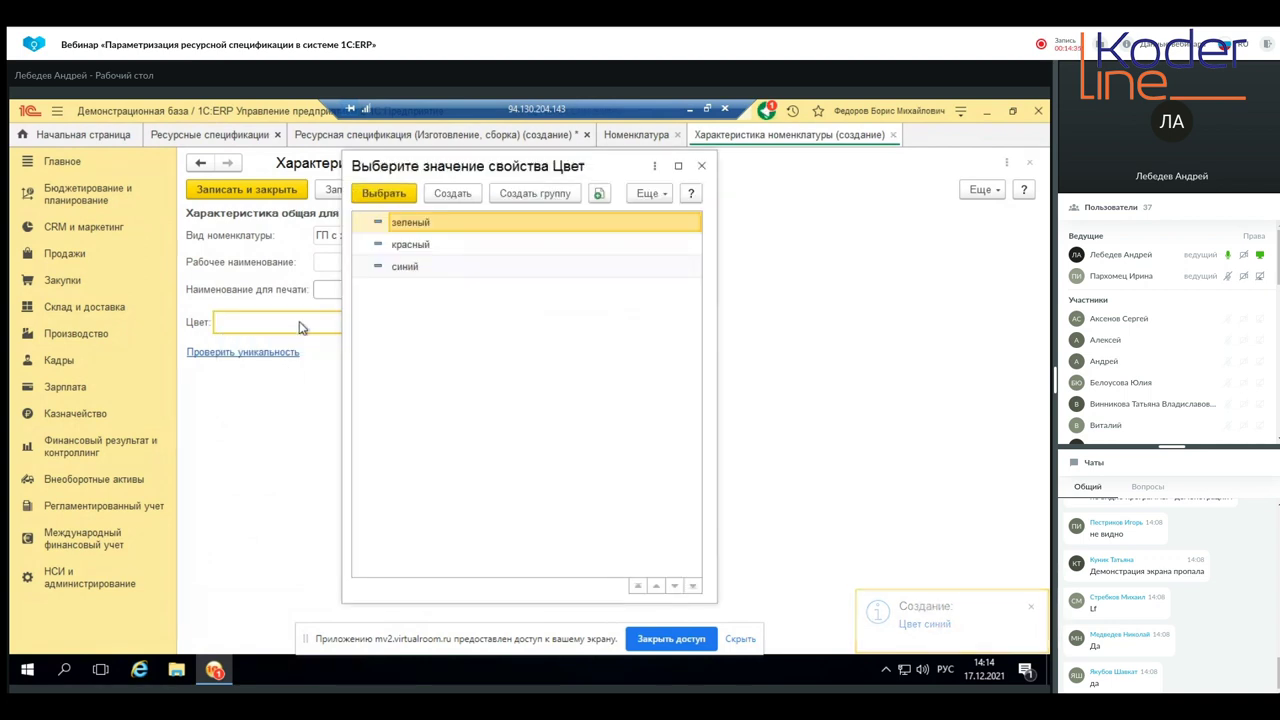
{"action": "double_click", "coordinate": [429, 246]}
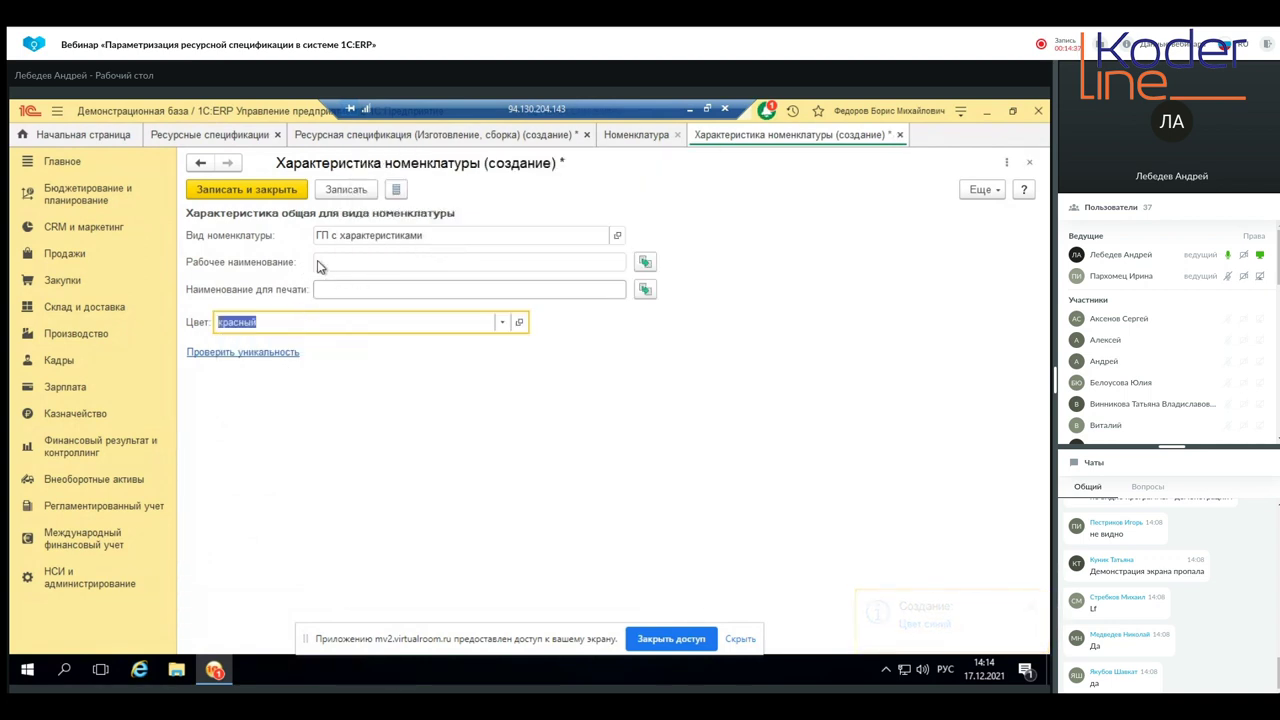
{"action": "left_click", "coordinate": [338, 261]}
{"action": "left_click", "coordinate": [645, 261]}
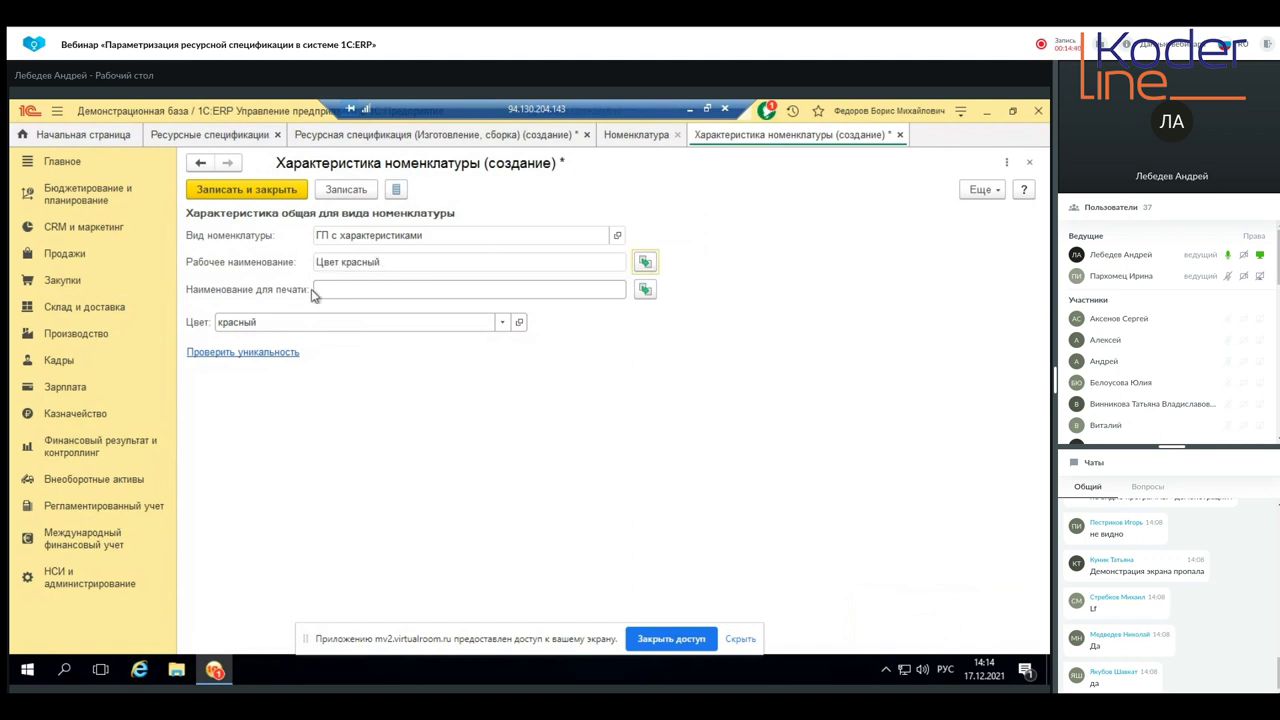
{"action": "left_click", "coordinate": [250, 188]}
- Create a third common characteristic with Цвет set to зеленый, fill its Рабочее наименование, save it, and close the characteristics list and item type
{"action": "left_click", "coordinate": [346, 203]}
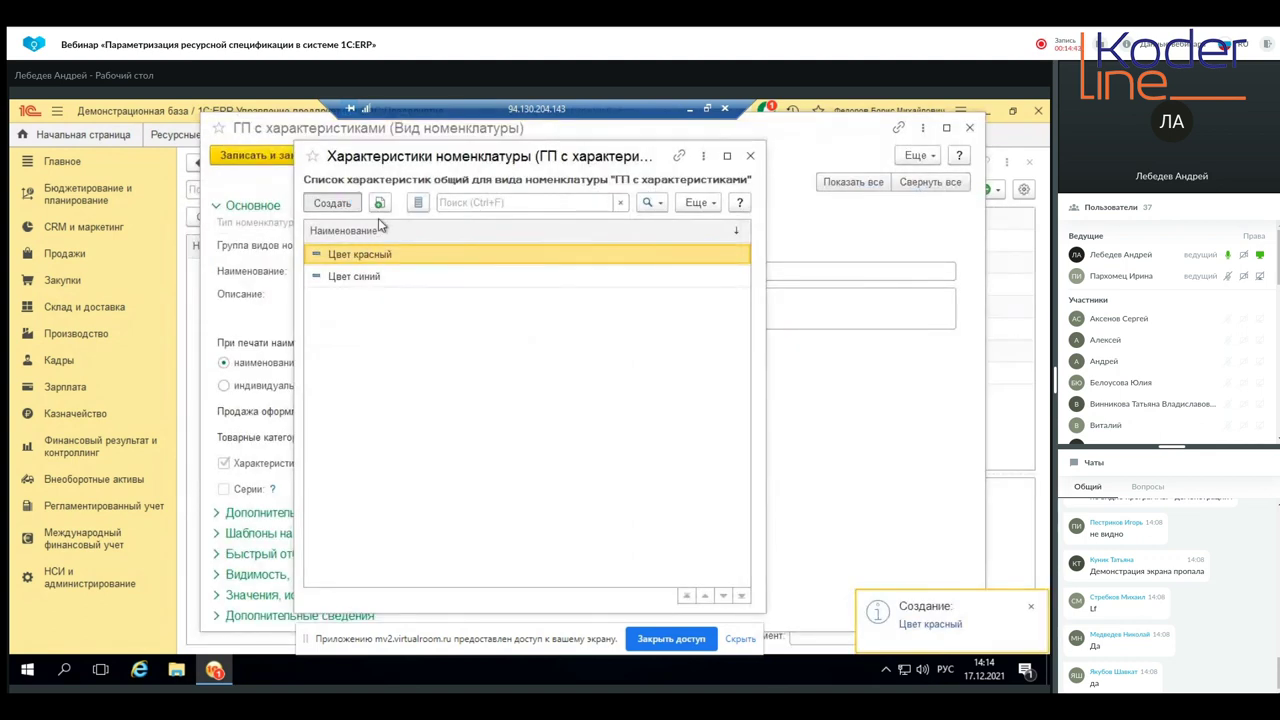
{"action": "left_click", "coordinate": [340, 322]}
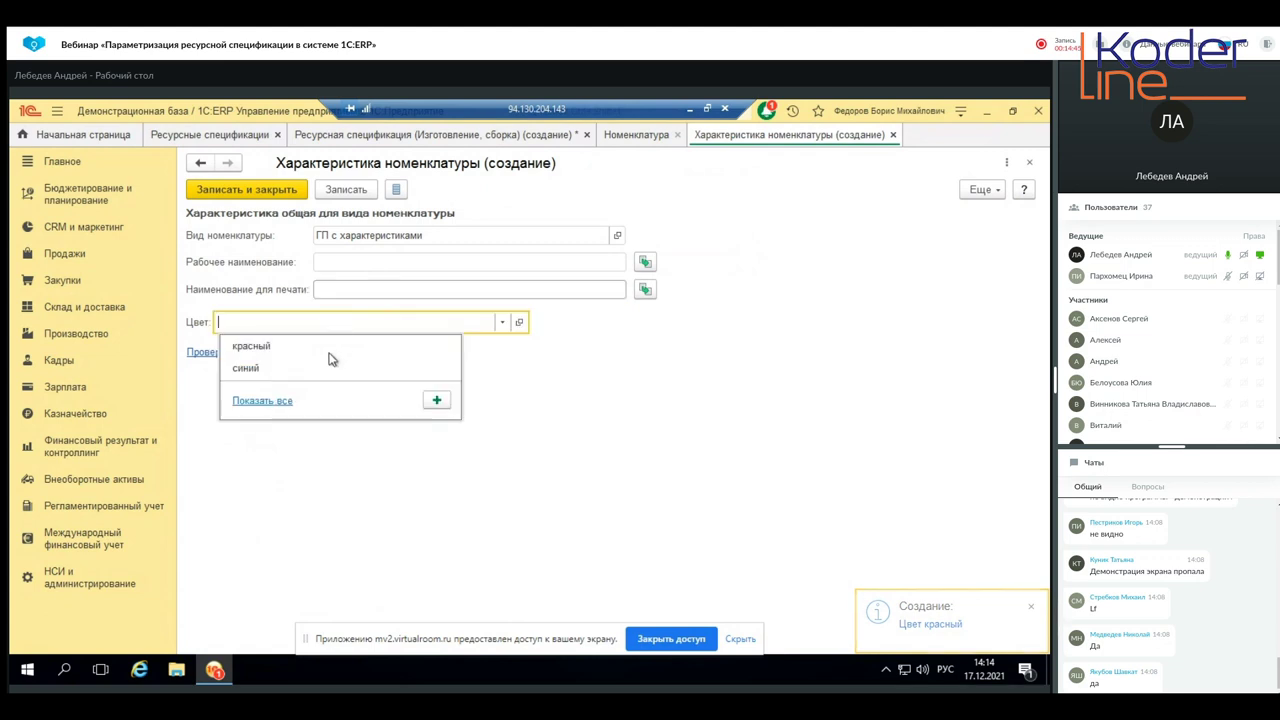
{"action": "left_click", "coordinate": [263, 398]}
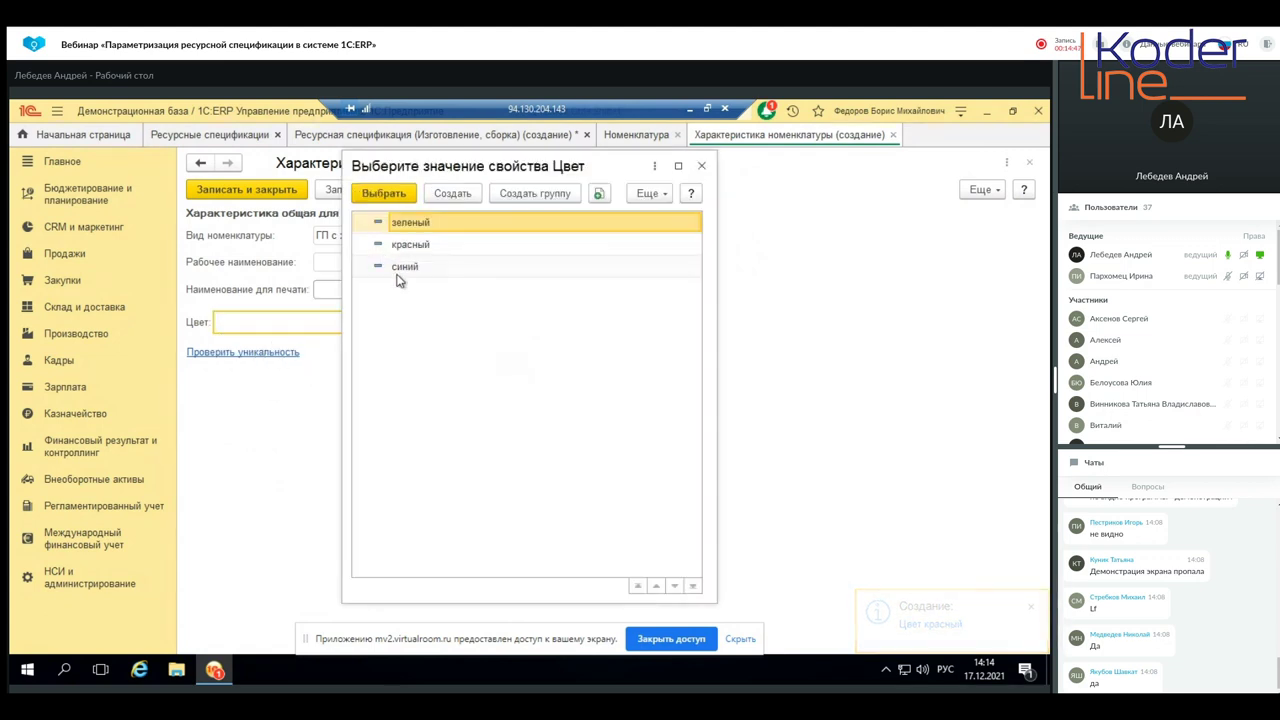
{"action": "double_click", "coordinate": [412, 222]}
{"action": "left_click", "coordinate": [645, 262]}
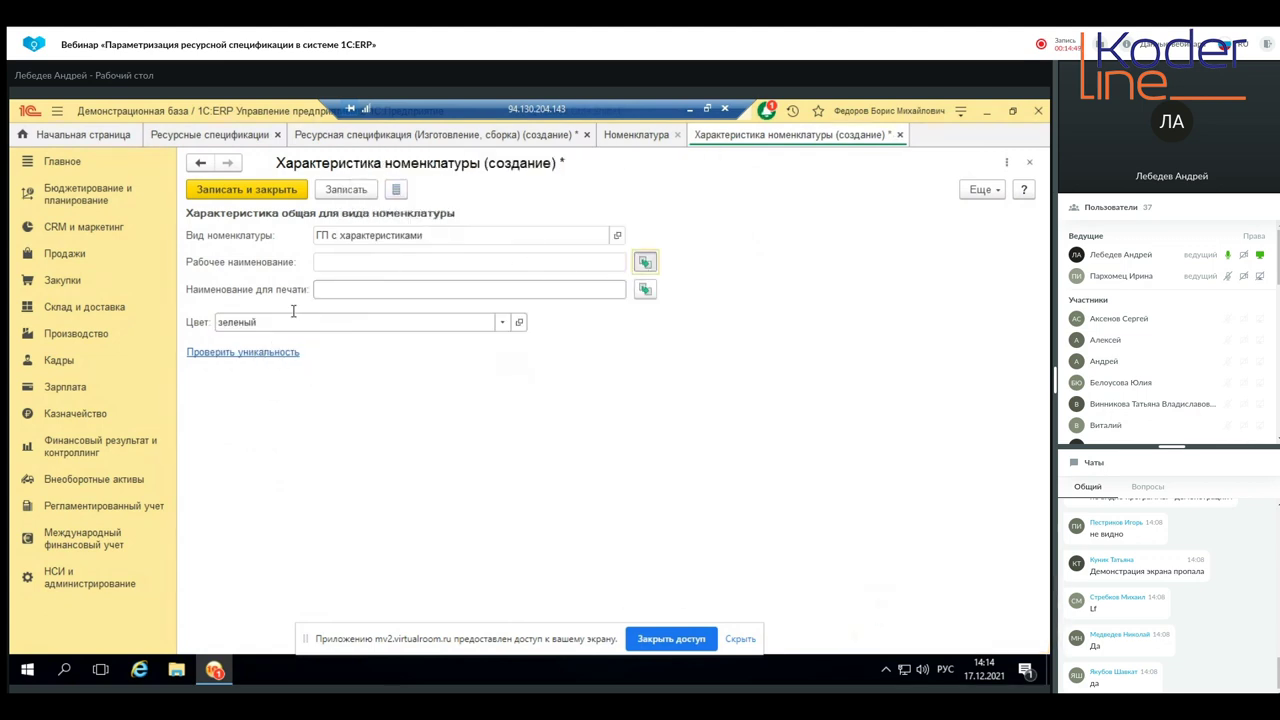
{"action": "key", "text": "ctrl+Return"}
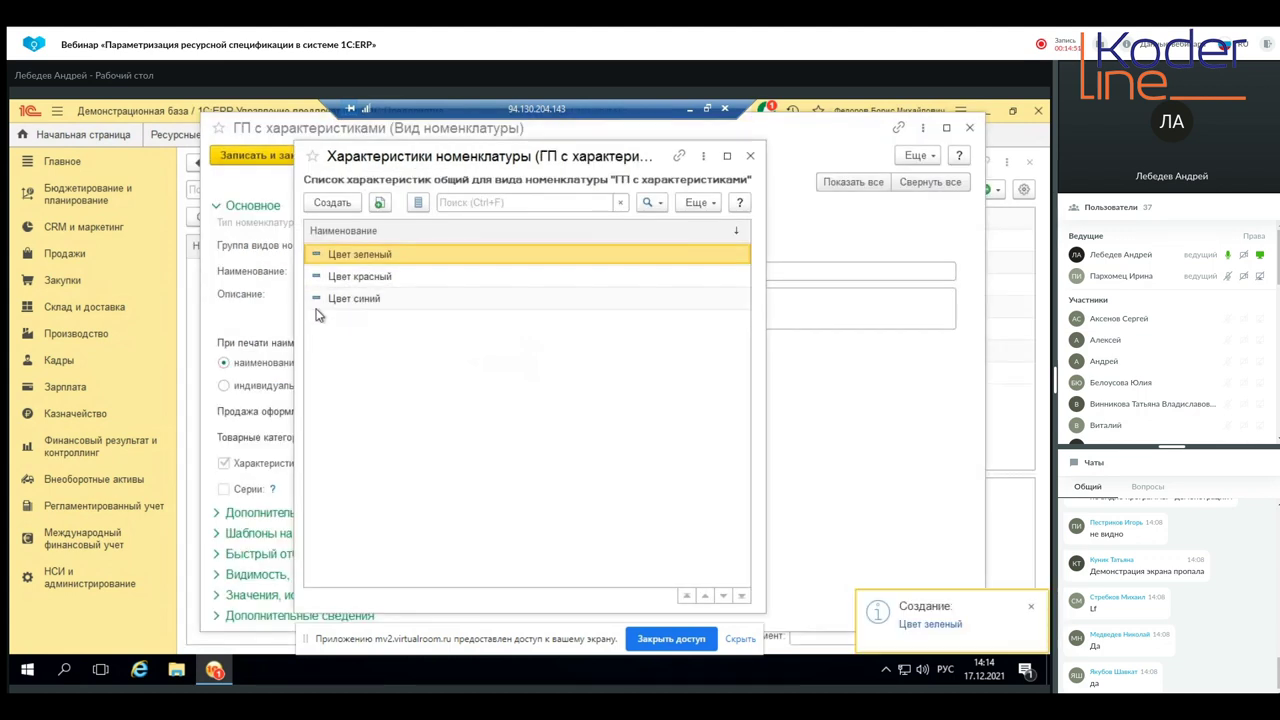
{"action": "left_click", "coordinate": [750, 156]}
{"action": "left_click", "coordinate": [969, 128]}
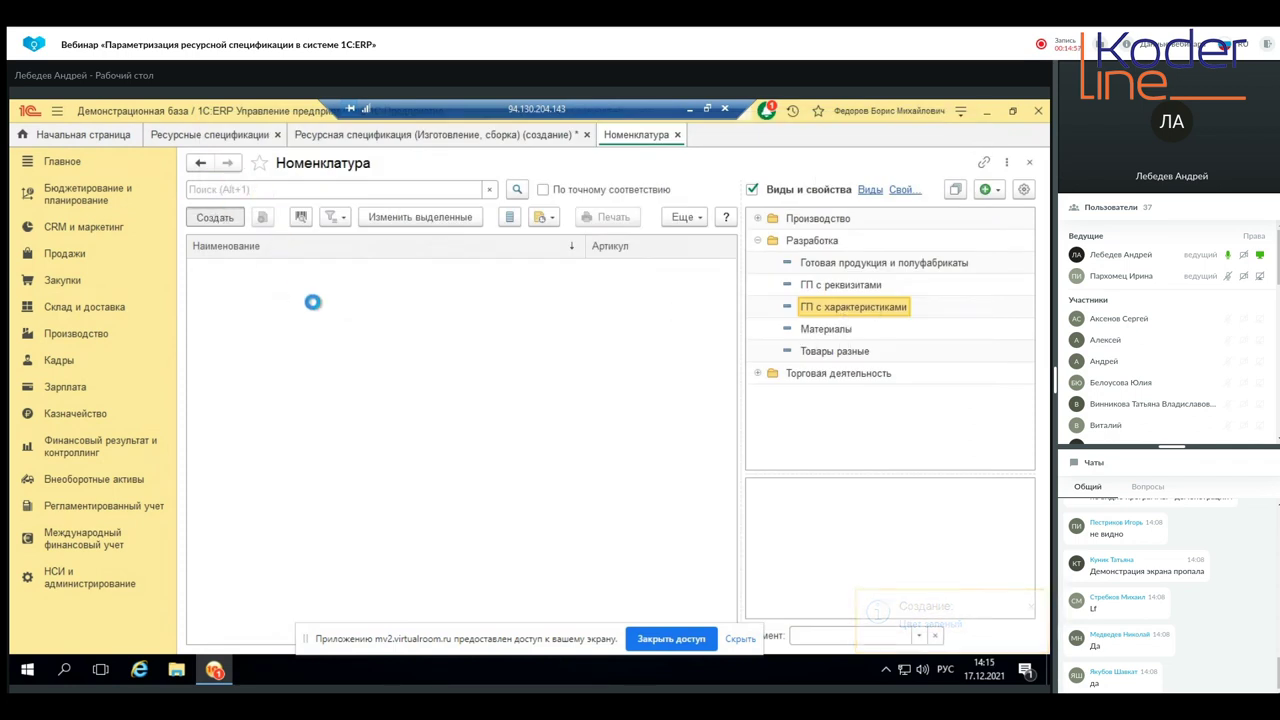
- Create an item of type ГП с характеристиками with Рабочее наименование "Полка деревянная 1*0,3*0,3" and storage unit шт
{"action": "key", "text": "Insert"}
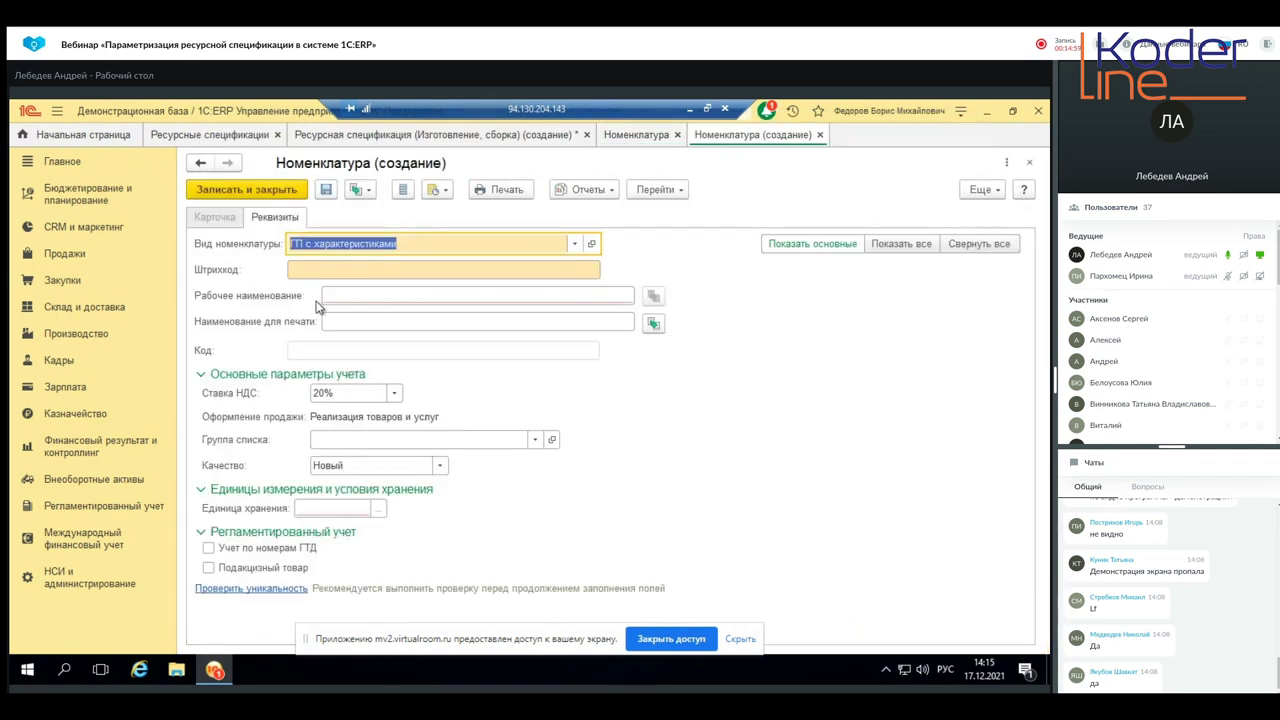
{"action": "left_click", "coordinate": [351, 297]}
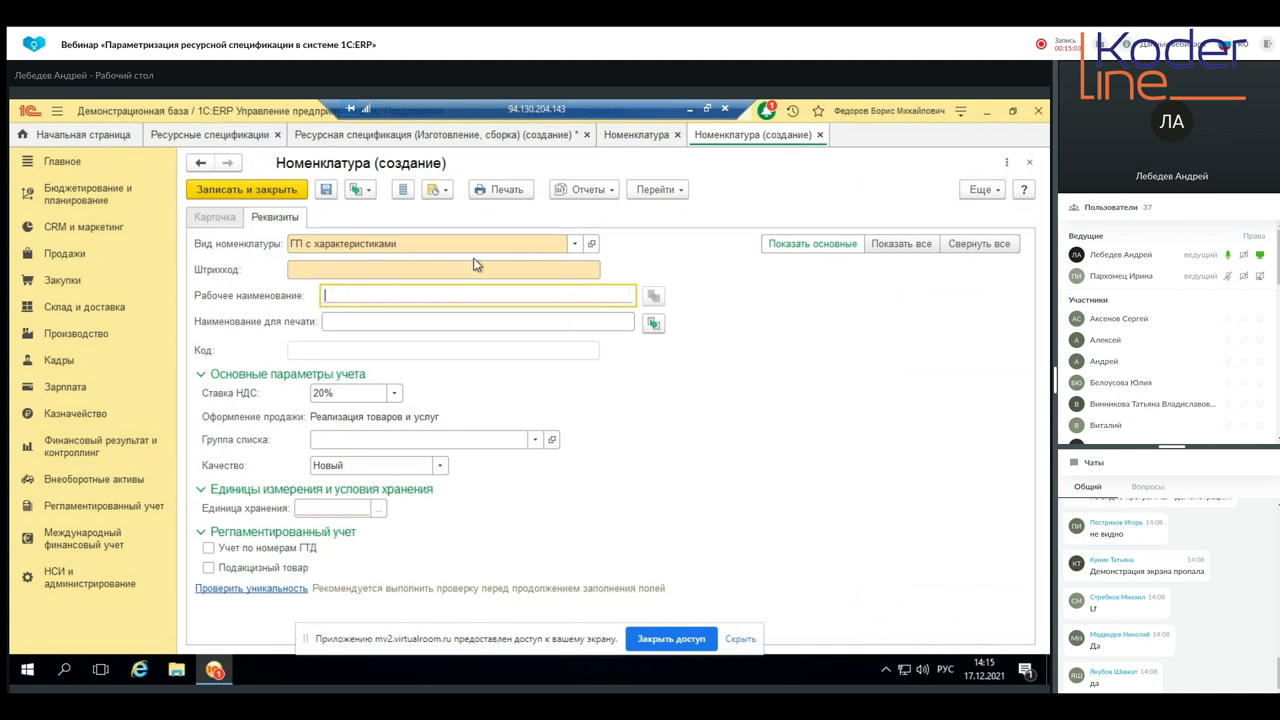
{"action": "type", "text": "Полка деревянная"}
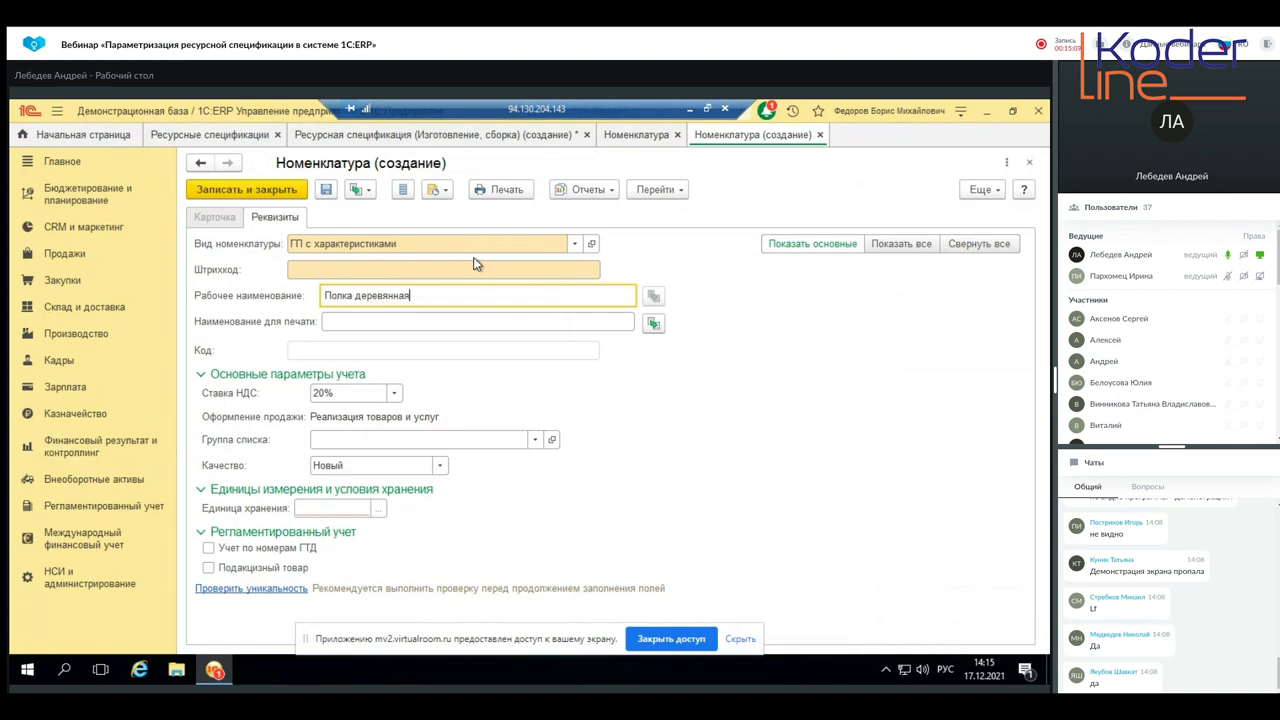
{"action": "type", "text": " 1*0,3*0,3"}
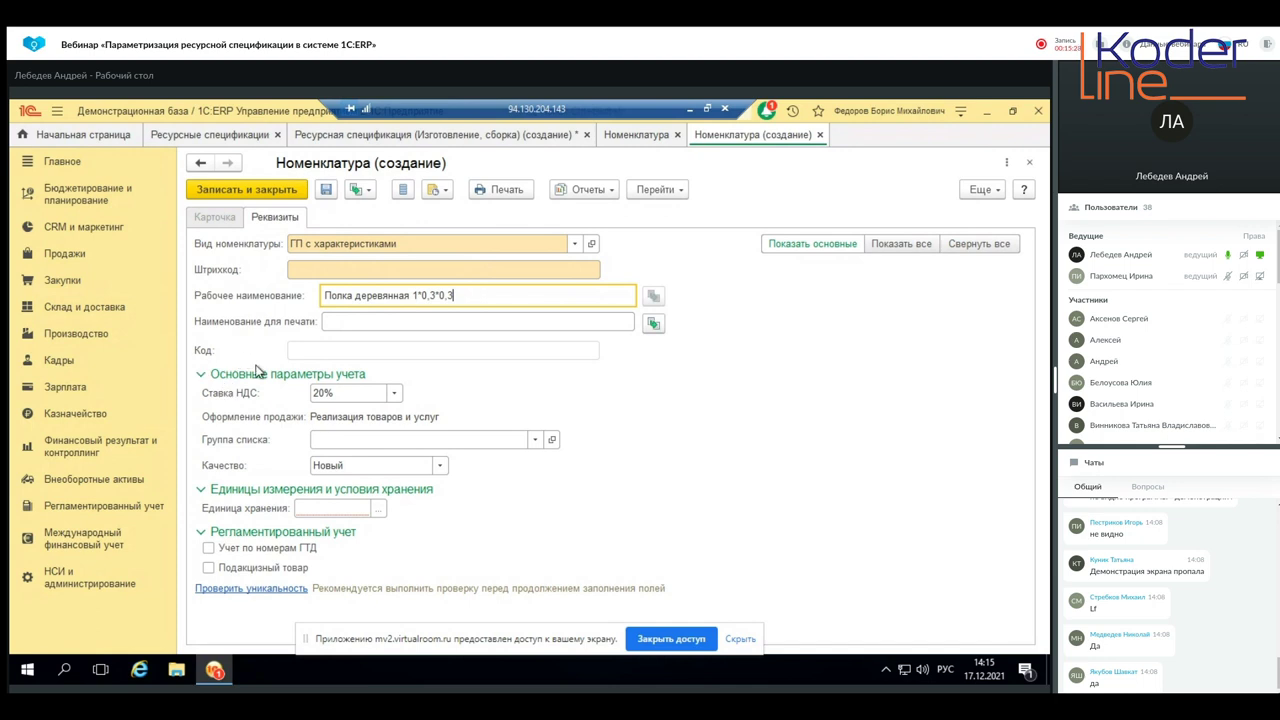
{"action": "left_click", "coordinate": [380, 510]}
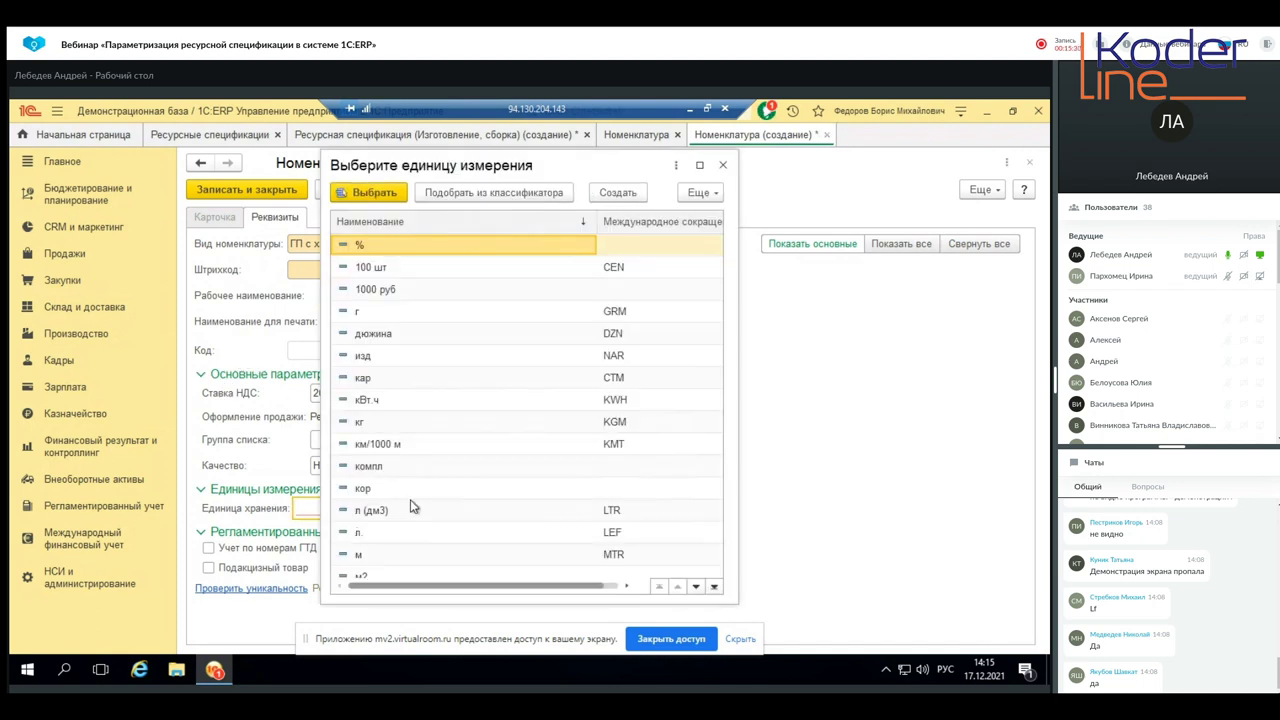
{"action": "double_click", "coordinate": [360, 532]}
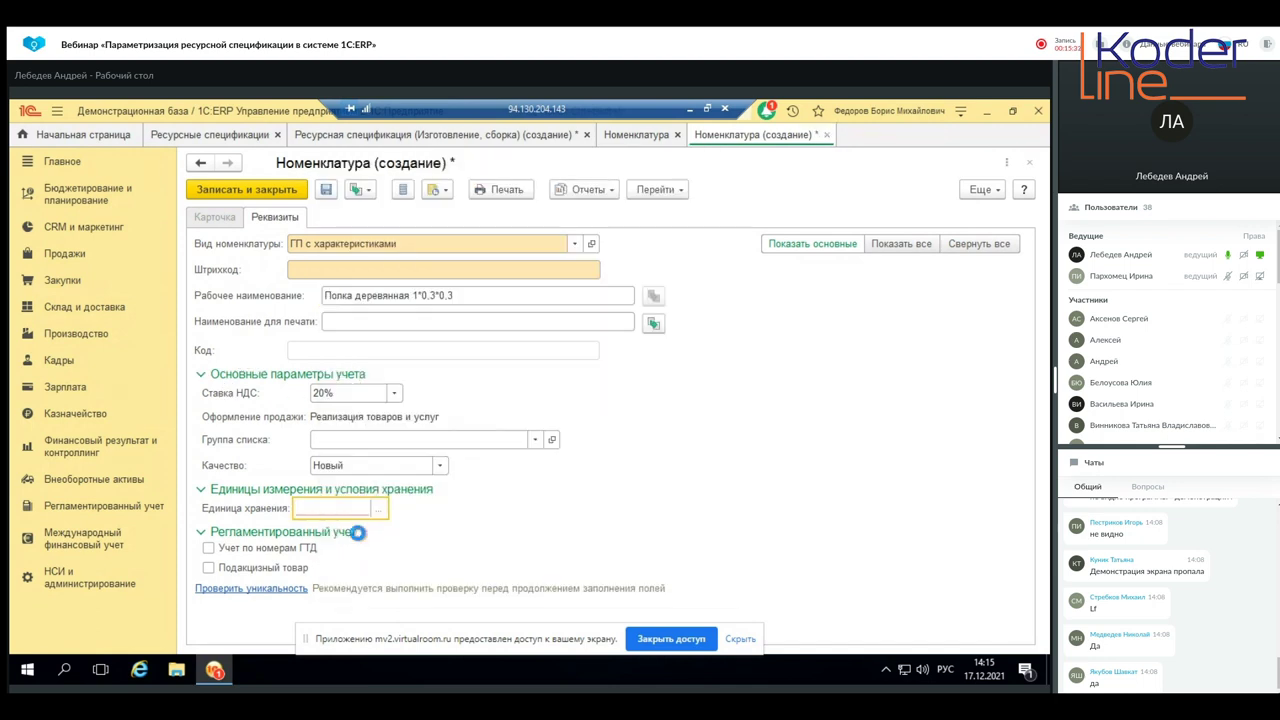
- Show all attributes of the shelf item, set ДлинаМ to 1, ШиринаМ to 0,3 and ВысотаМ to 0,3, and save and close it
{"action": "left_click", "coordinate": [514, 348]}
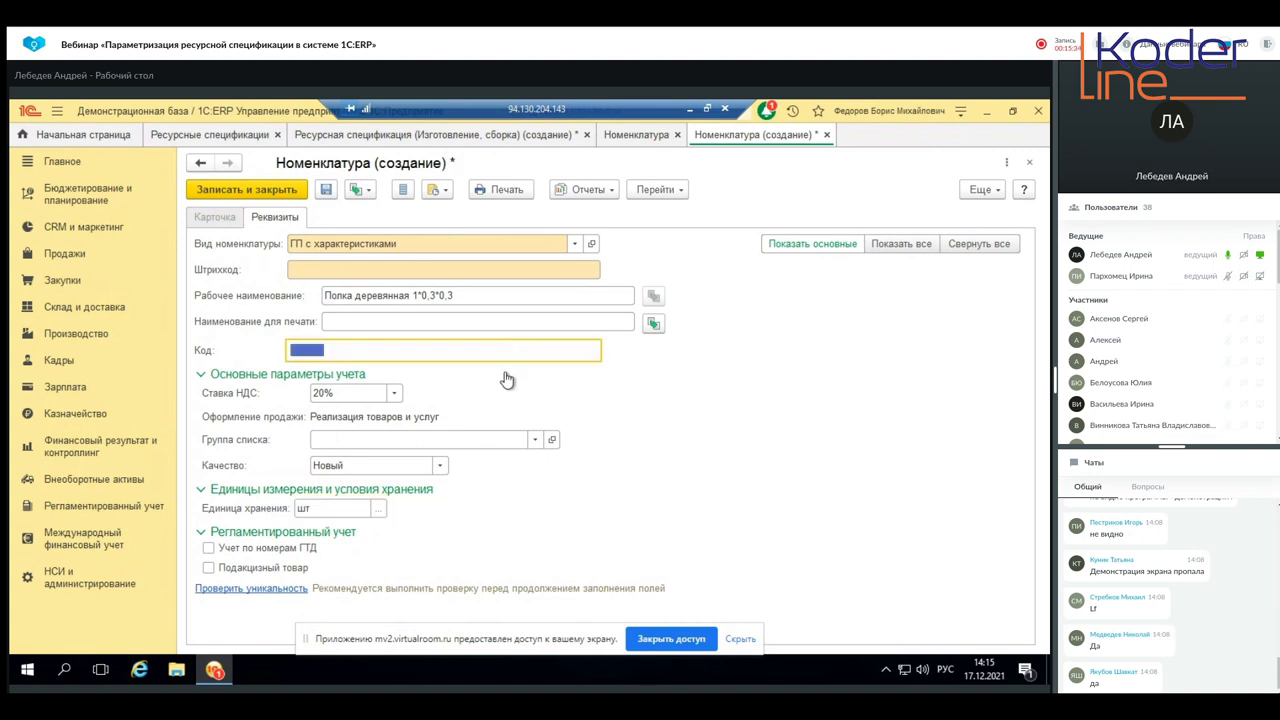
{"action": "left_click", "coordinate": [472, 381]}
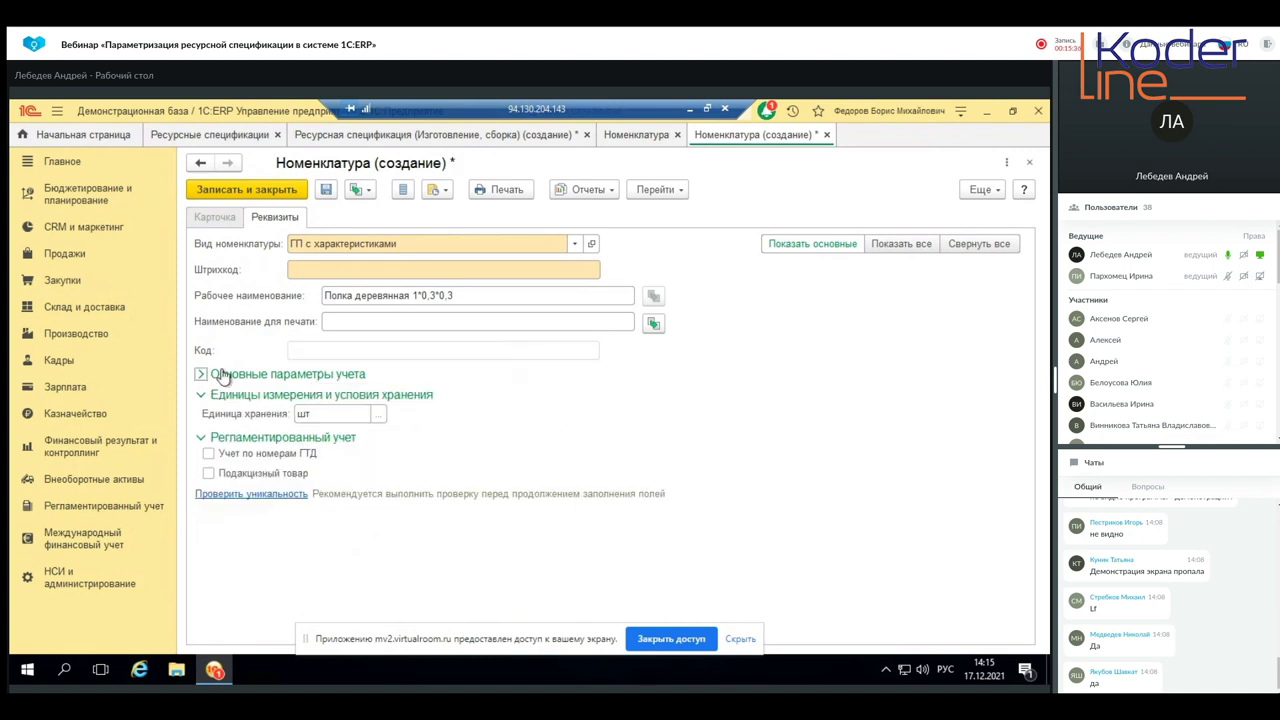
{"action": "left_click", "coordinate": [203, 398]}
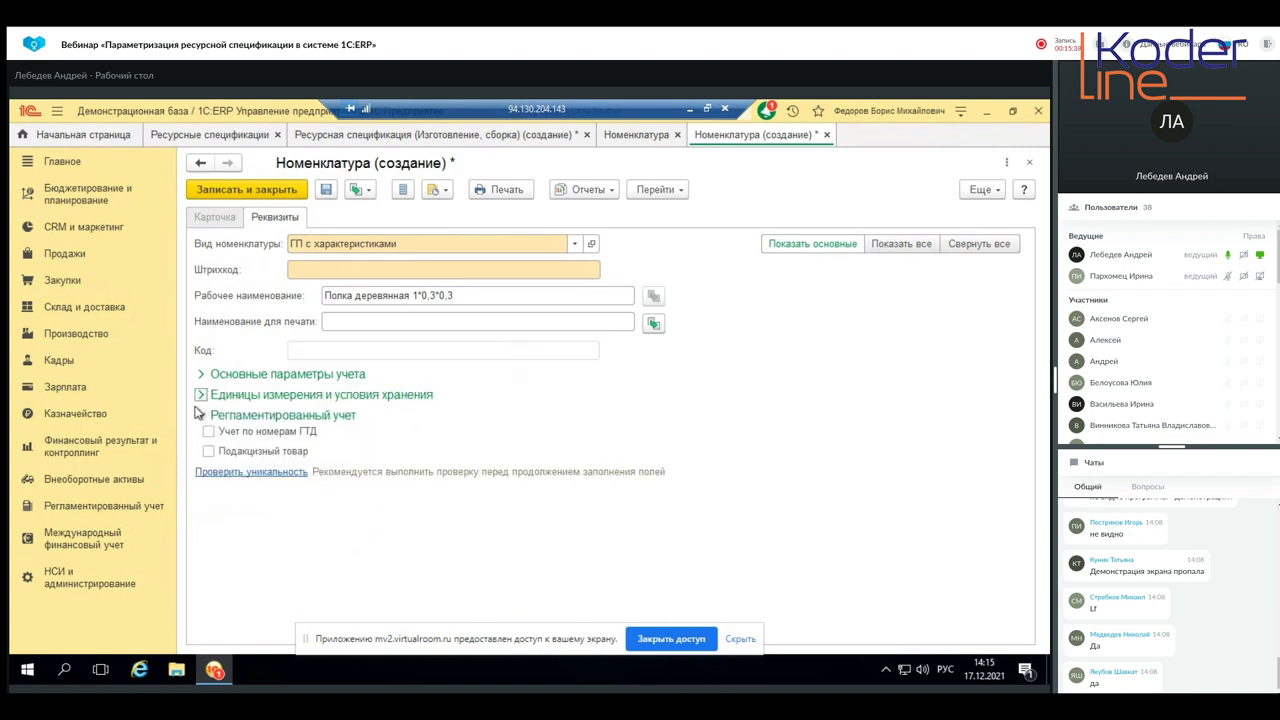
{"action": "left_click", "coordinate": [201, 414]}
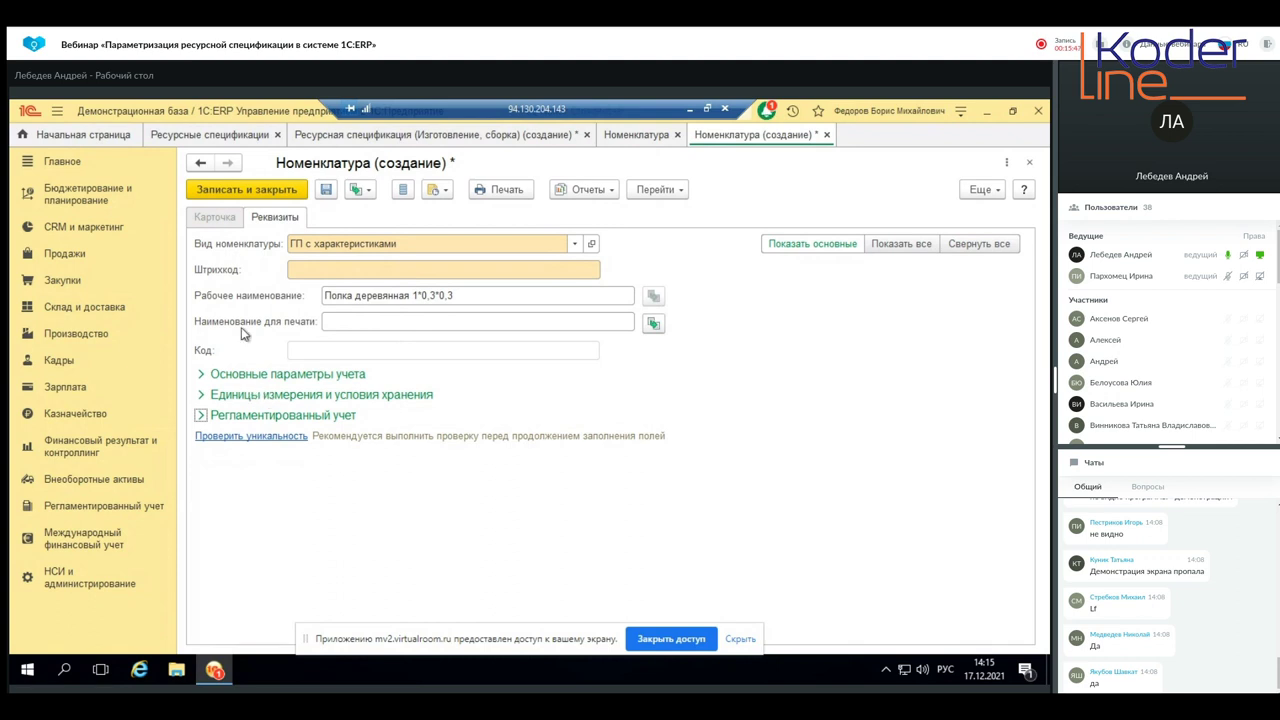
{"action": "left_click", "coordinate": [912, 250]}
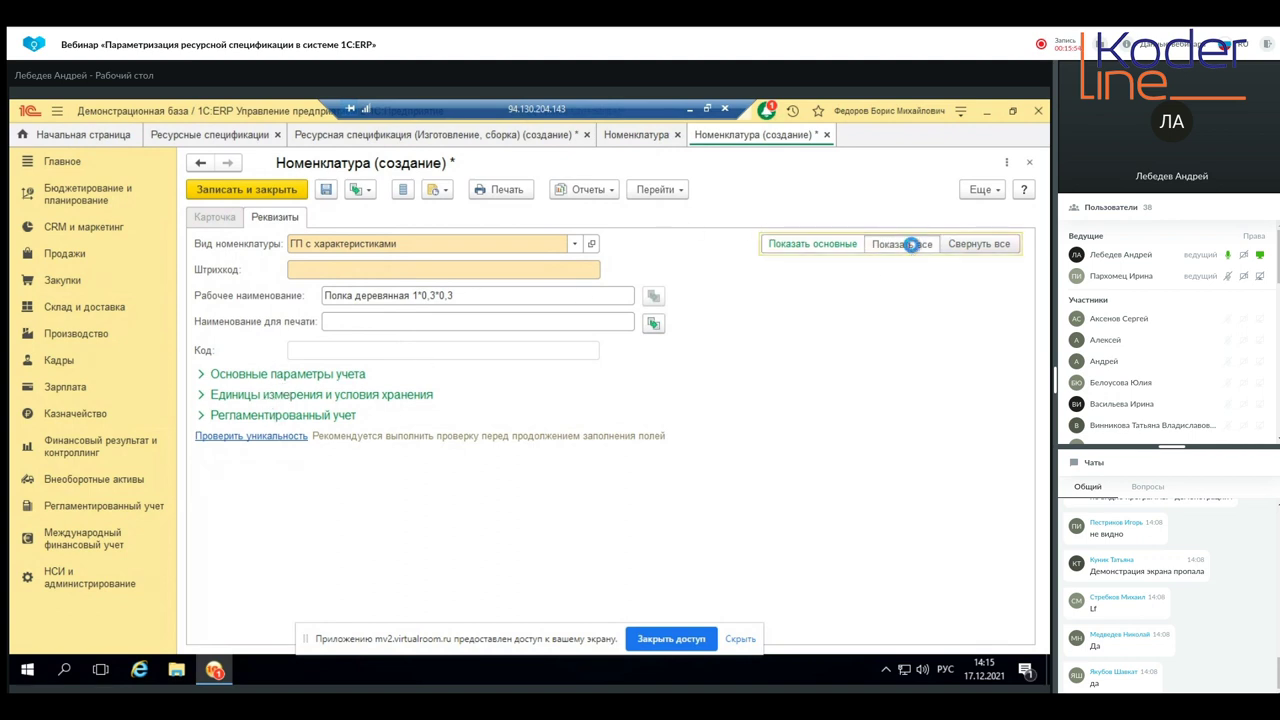
{"action": "scroll", "coordinate": [350, 510], "scroll_direction": "down", "scroll_amount": 5}
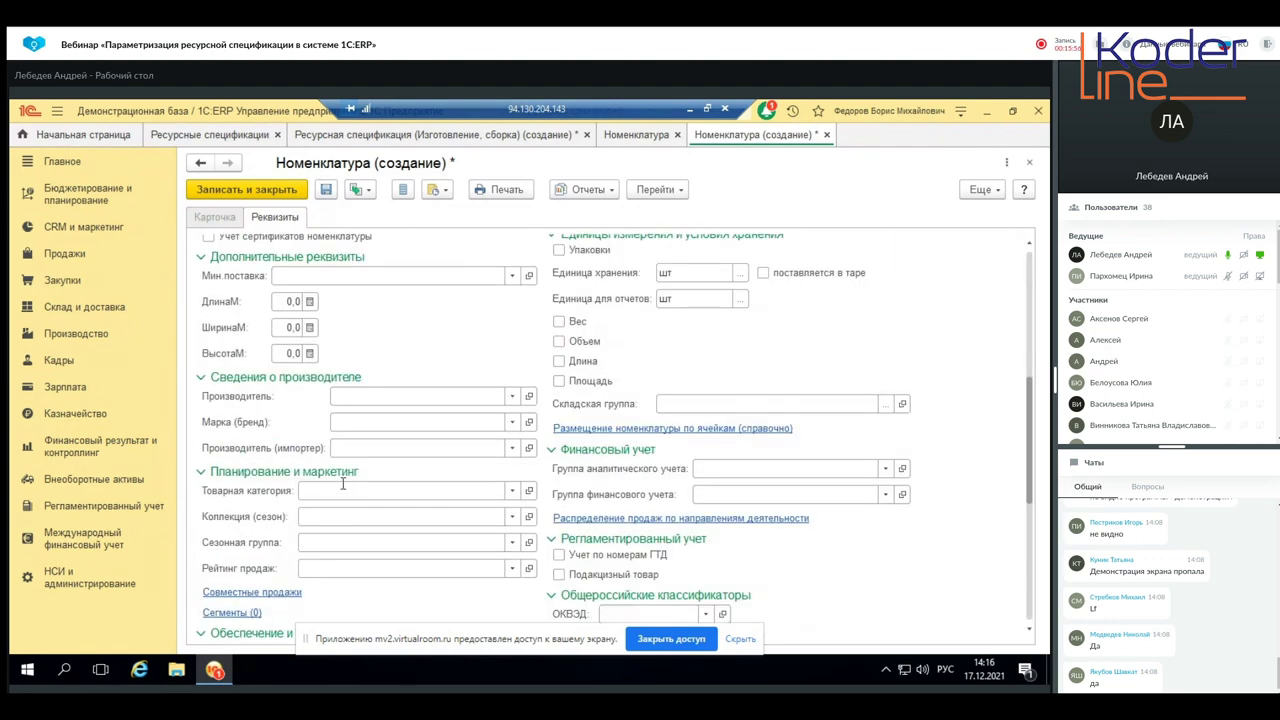
{"action": "left_click", "coordinate": [292, 305]}
{"action": "type", "text": "1"}
{"action": "key", "text": "Tab"}
{"action": "type", "text": "0,3"}
{"action": "key", "text": "Tab"}
{"action": "type", "text": "0,3"}
{"action": "left_click", "coordinate": [228, 185]}
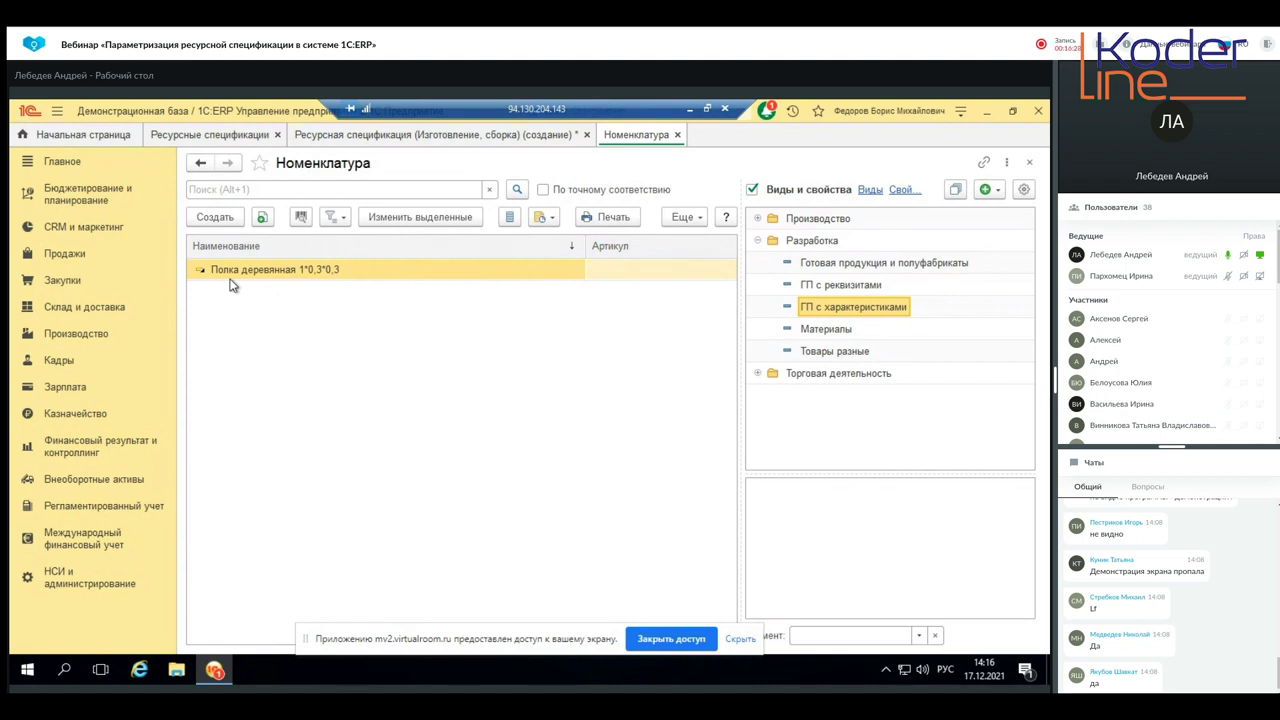
- Switch to the webinar room in the browser to check the chat and questions, and return to the remote 1C:ERP session
{"action": "left_click", "coordinate": [691, 109]}
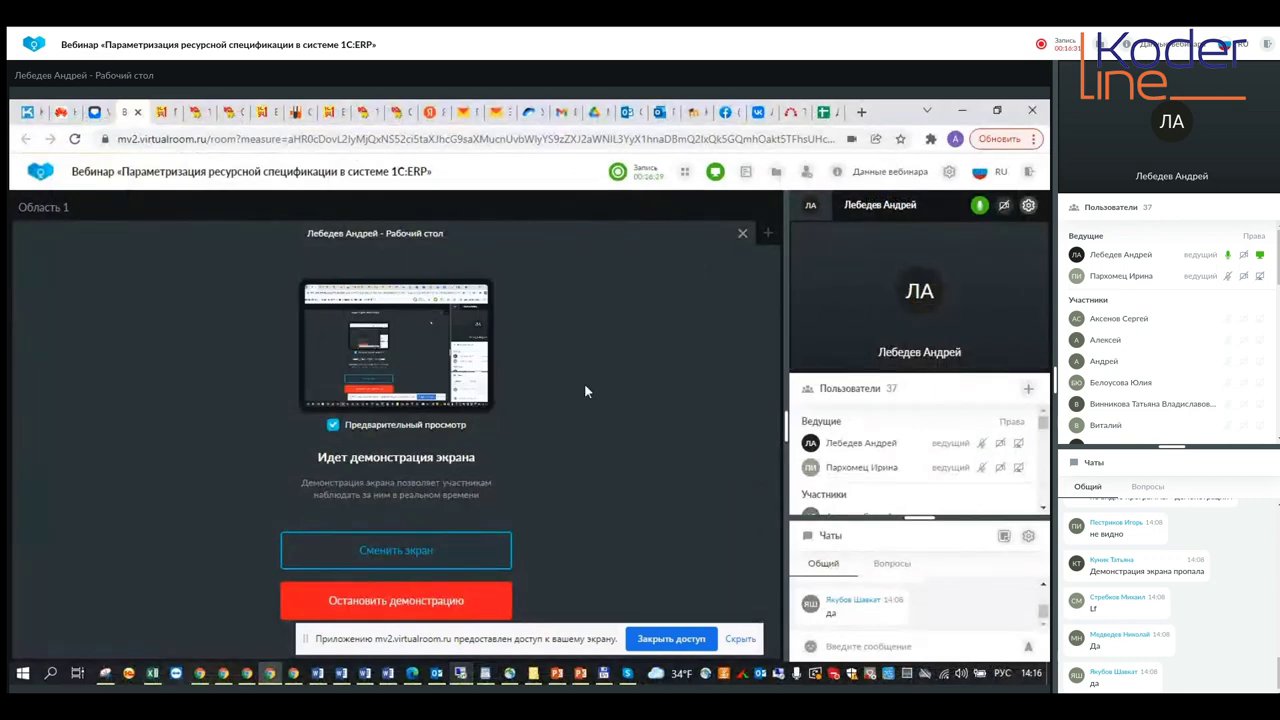
{"action": "scroll", "coordinate": [957, 624], "scroll_direction": "up", "scroll_amount": 3}
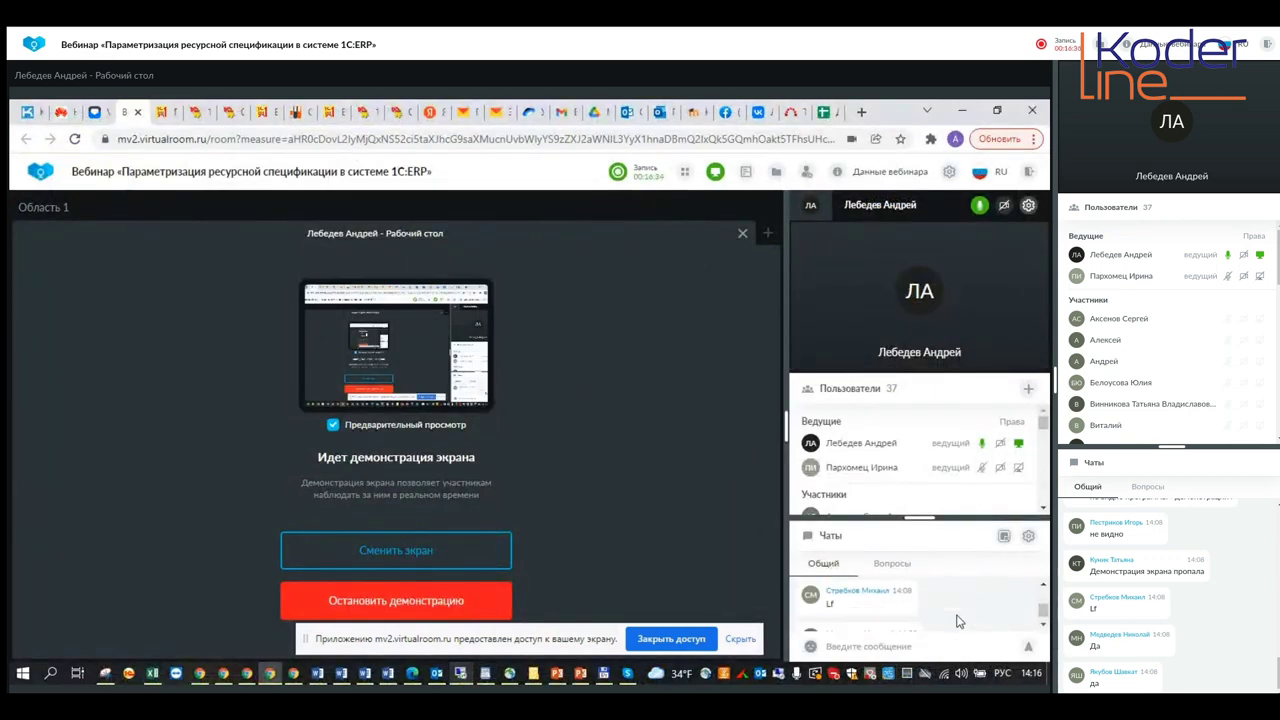
{"action": "left_click", "coordinate": [890, 564]}
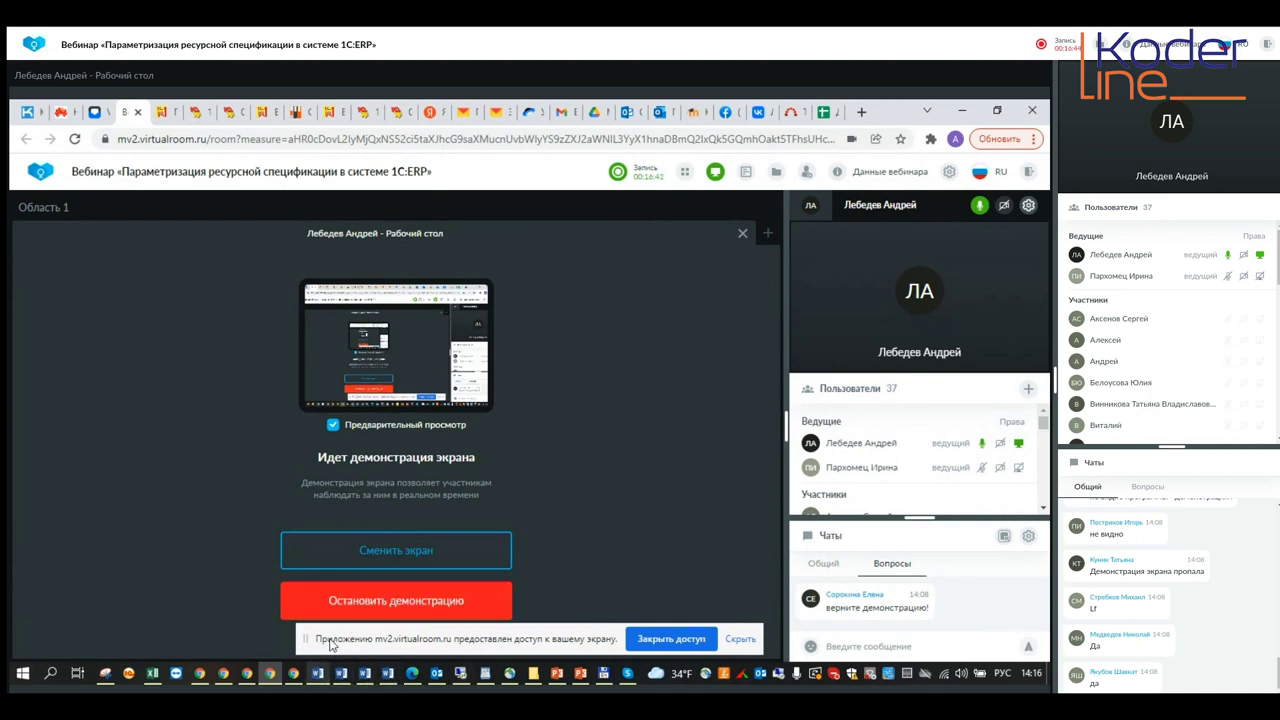
{"action": "left_click", "coordinate": [460, 672]}
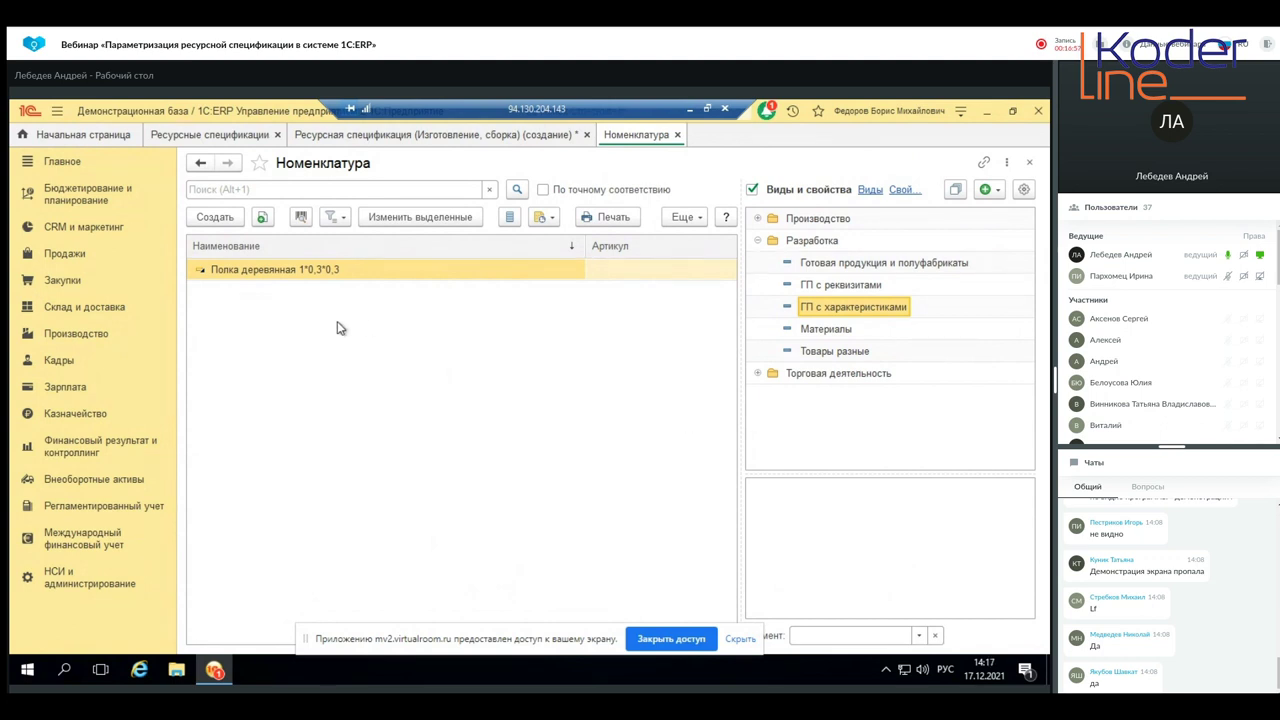
- Look through the Материалы and Товары разные items, and start a new item type in the Разработка group with Тип номенклатуры set to Товар
{"action": "left_click", "coordinate": [866, 331]}
{"action": "left_click", "coordinate": [243, 297]}
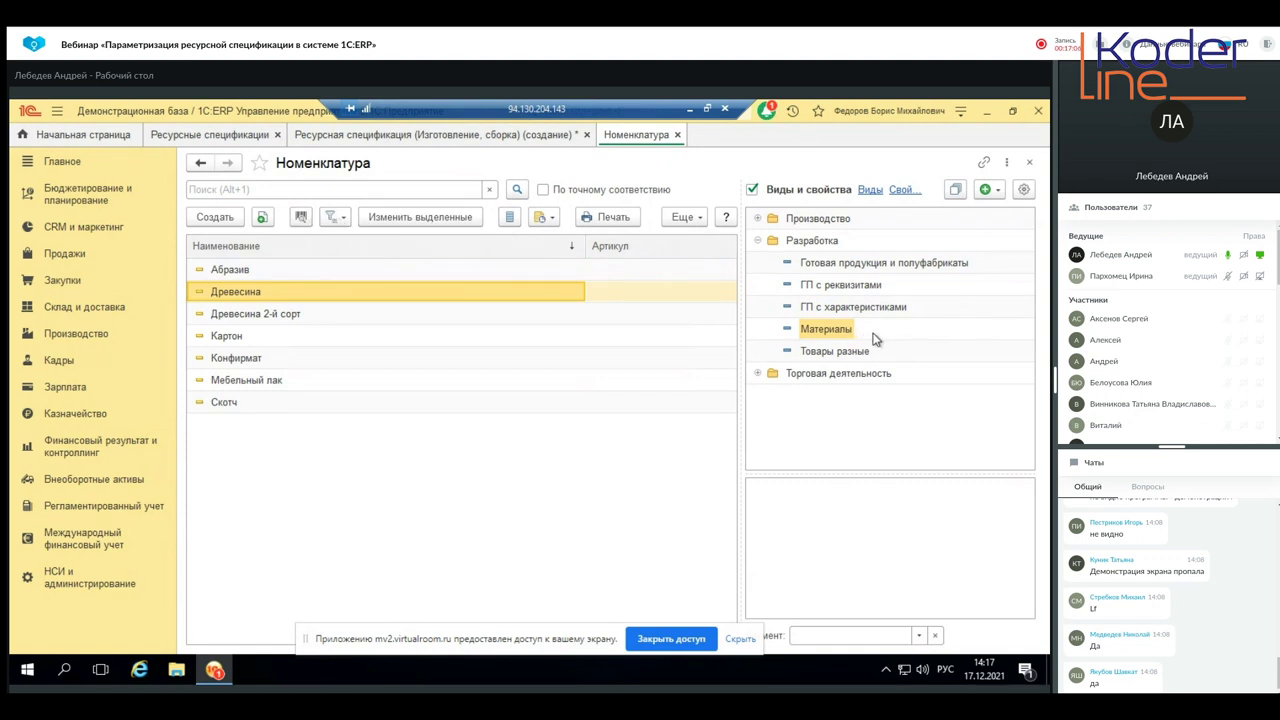
{"action": "left_click", "coordinate": [826, 351]}
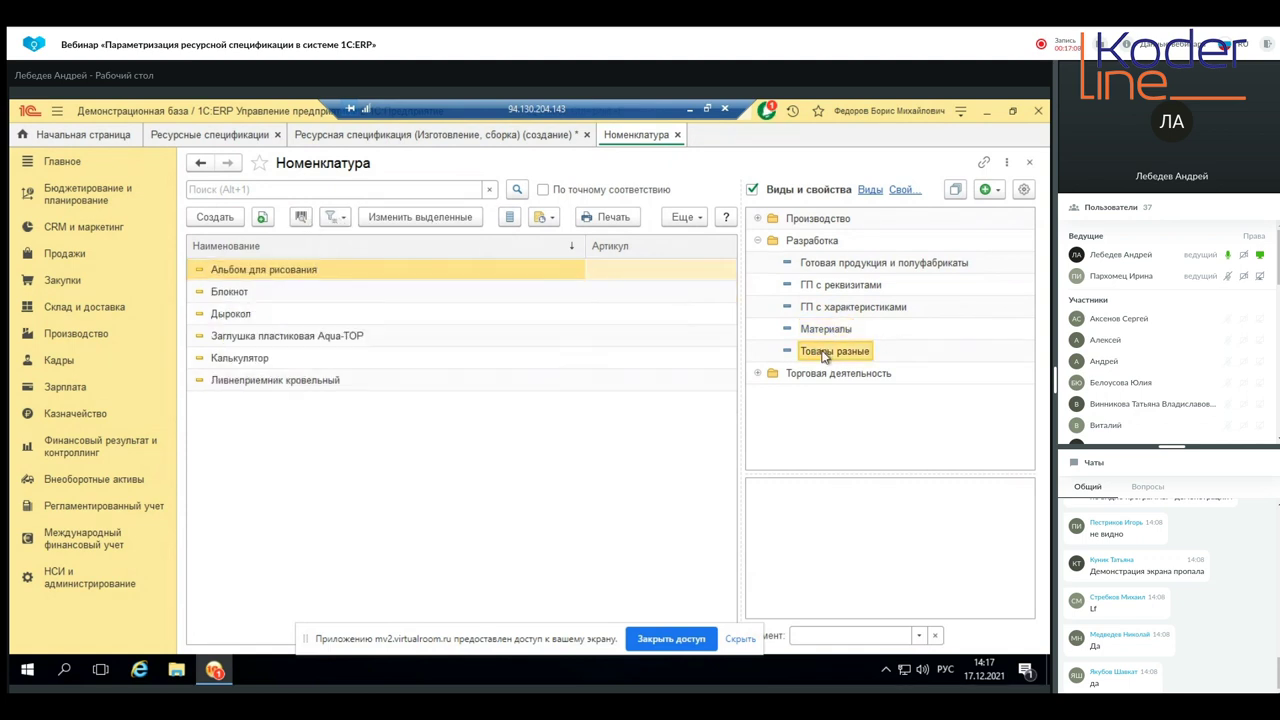
{"action": "left_click", "coordinate": [832, 310]}
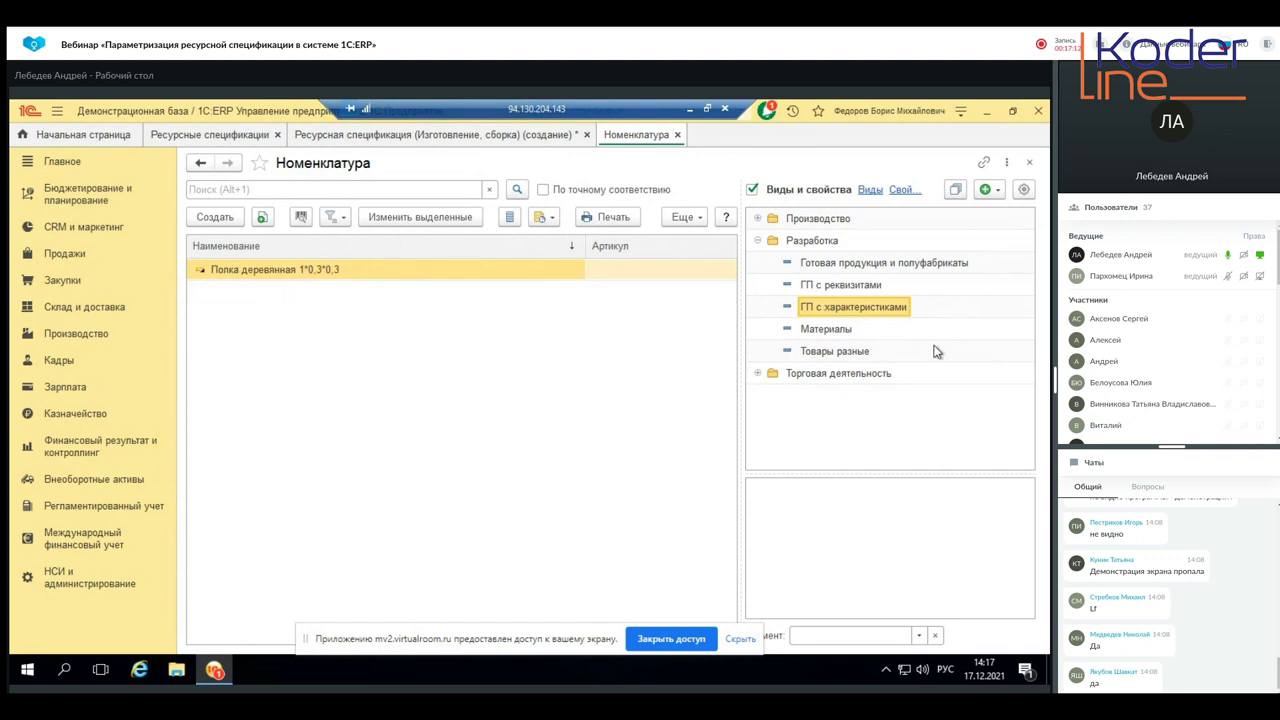
{"action": "left_click", "coordinate": [989, 190]}
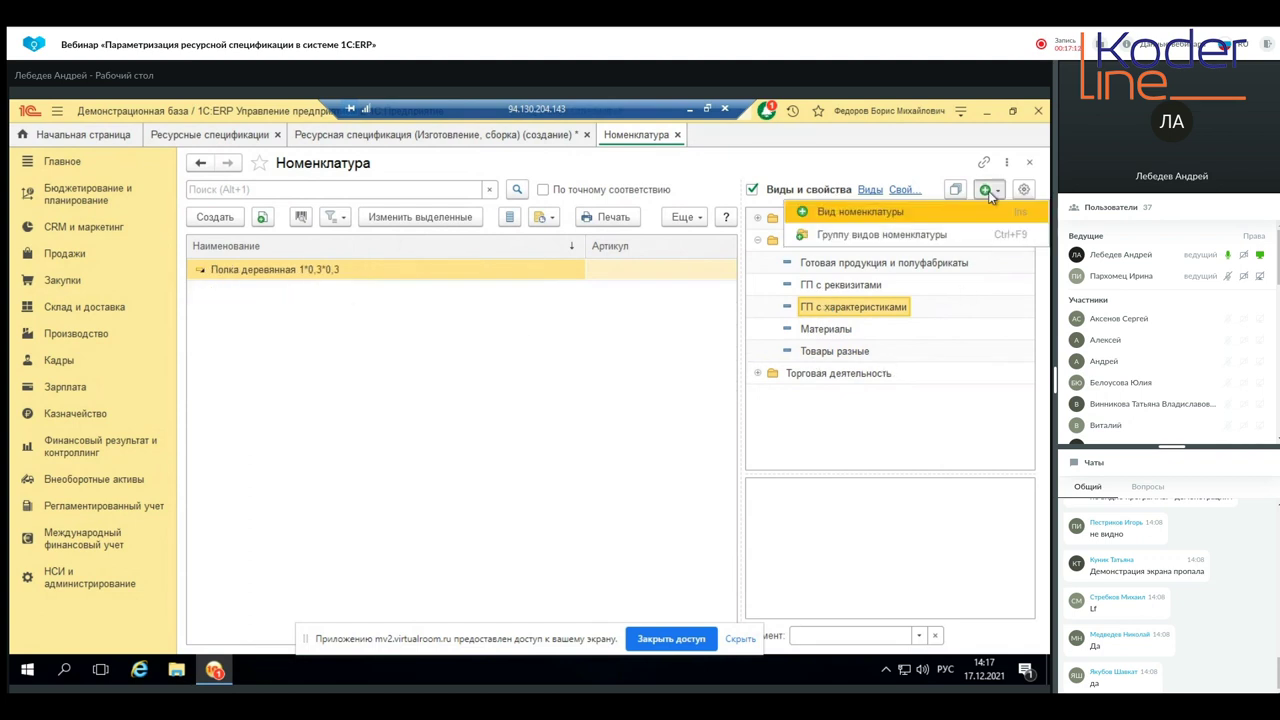
{"action": "left_click", "coordinate": [883, 218]}
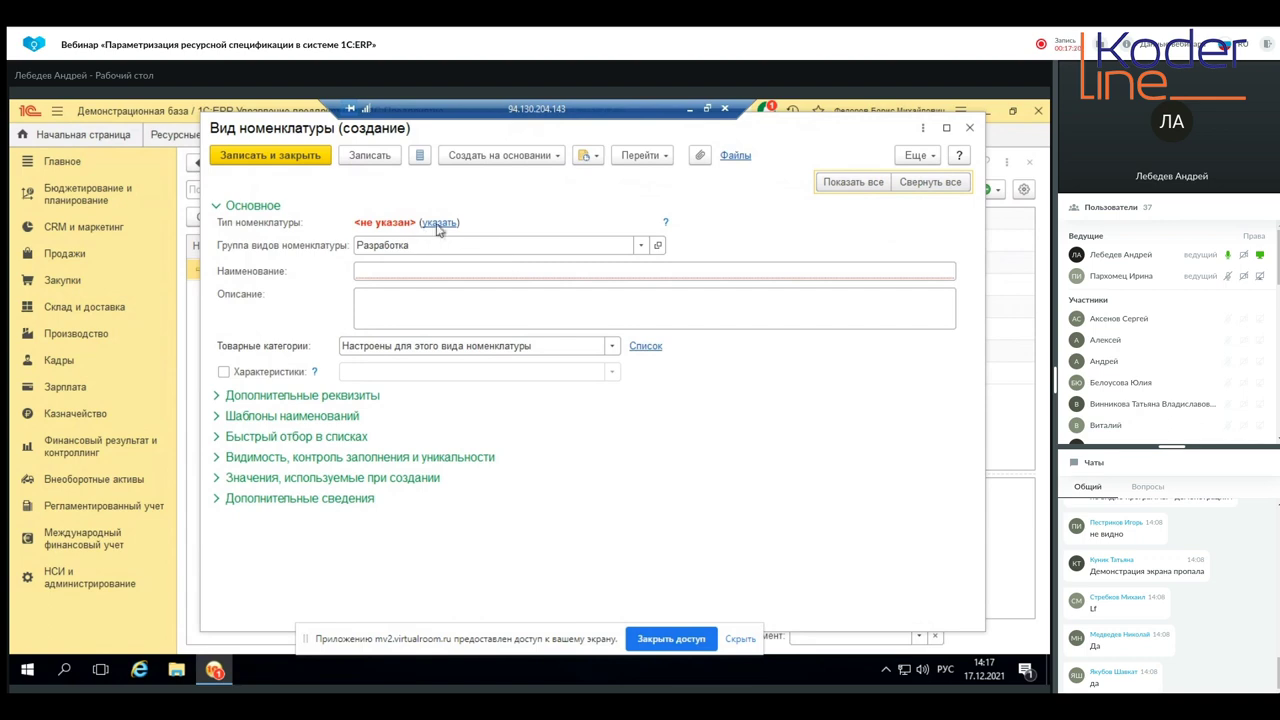
{"action": "left_click", "coordinate": [438, 223]}
{"action": "left_click", "coordinate": [300, 146]}
{"action": "scroll", "coordinate": [620, 450], "scroll_direction": "down", "scroll_amount": 1}
{"action": "left_click", "coordinate": [686, 621]}
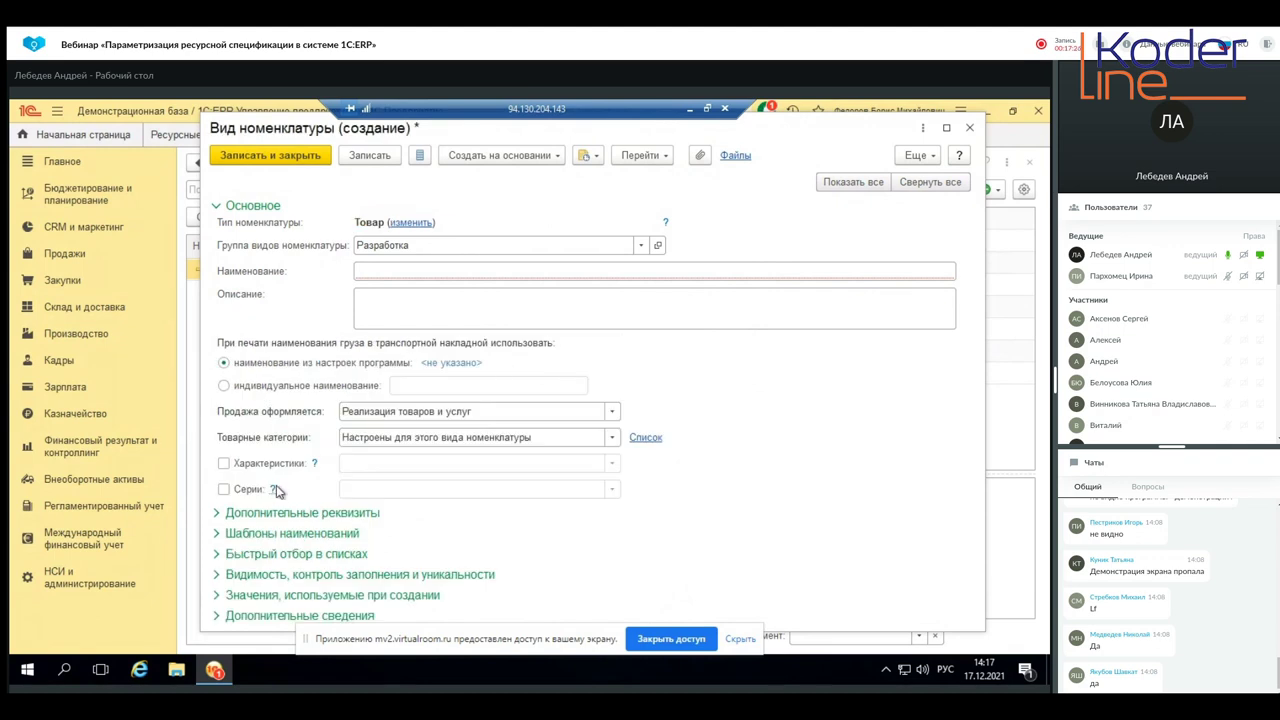
{"action": "left_click", "coordinate": [223, 463]}
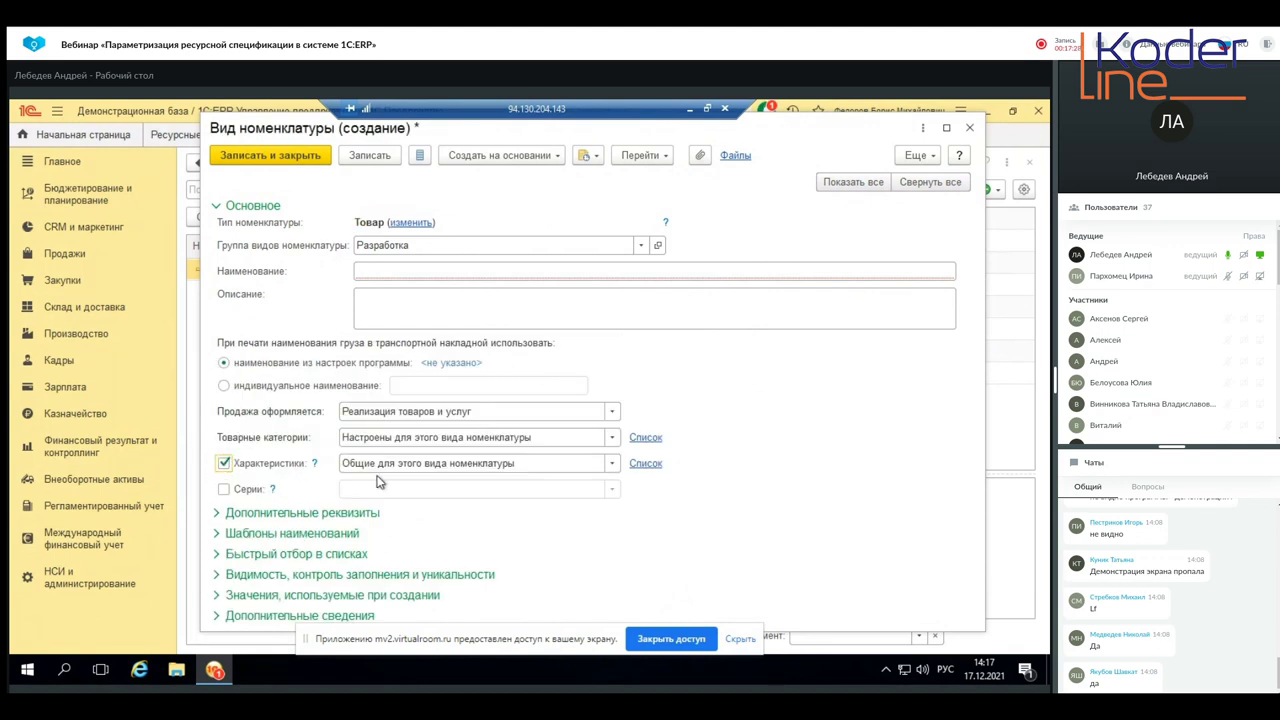
{"action": "mouse_move", "coordinate": [527, 461]}
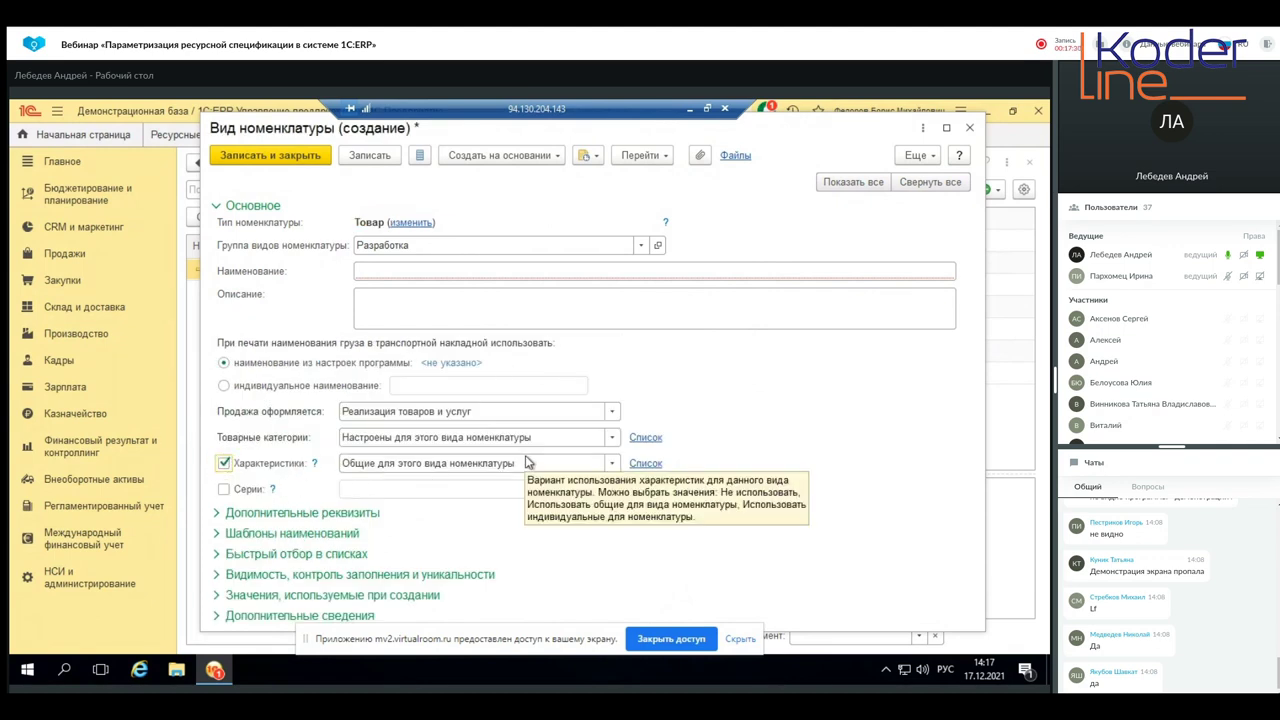
{"action": "left_click", "coordinate": [223, 463]}
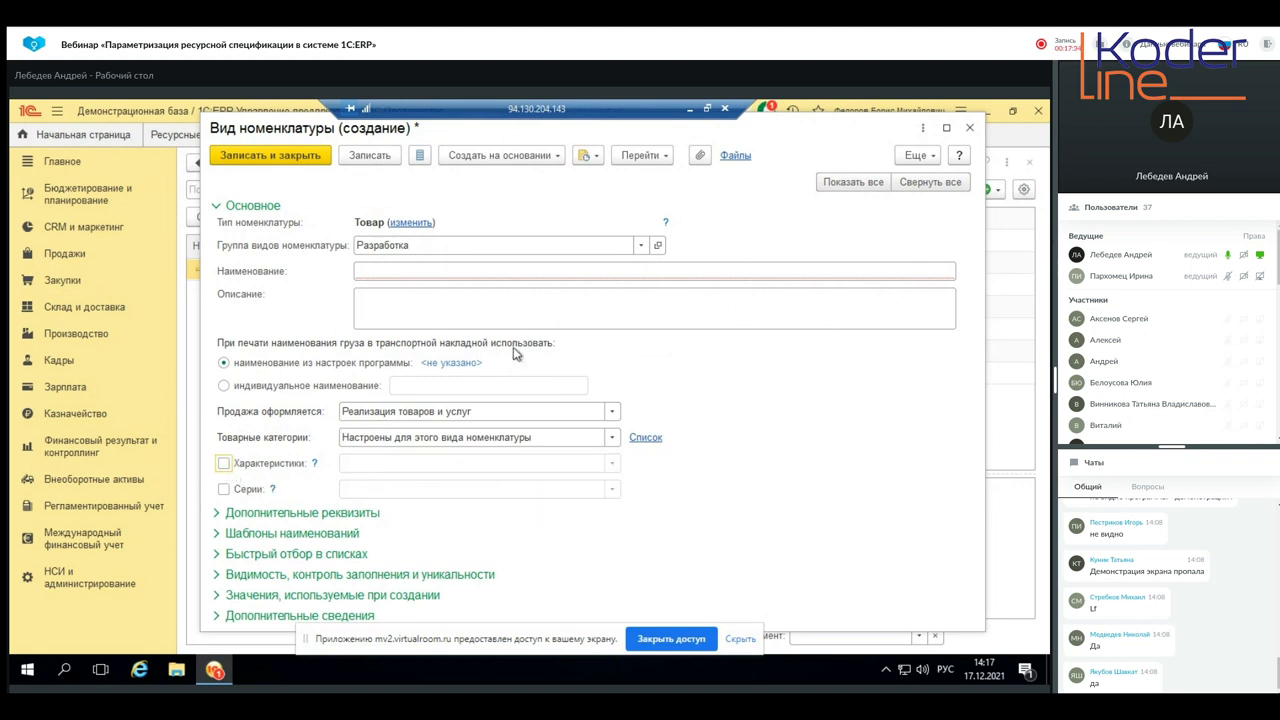
- Name the new item type "Материалы с характеристиками" and enable characteristics common to this item type
{"action": "left_click", "coordinate": [402, 271]}
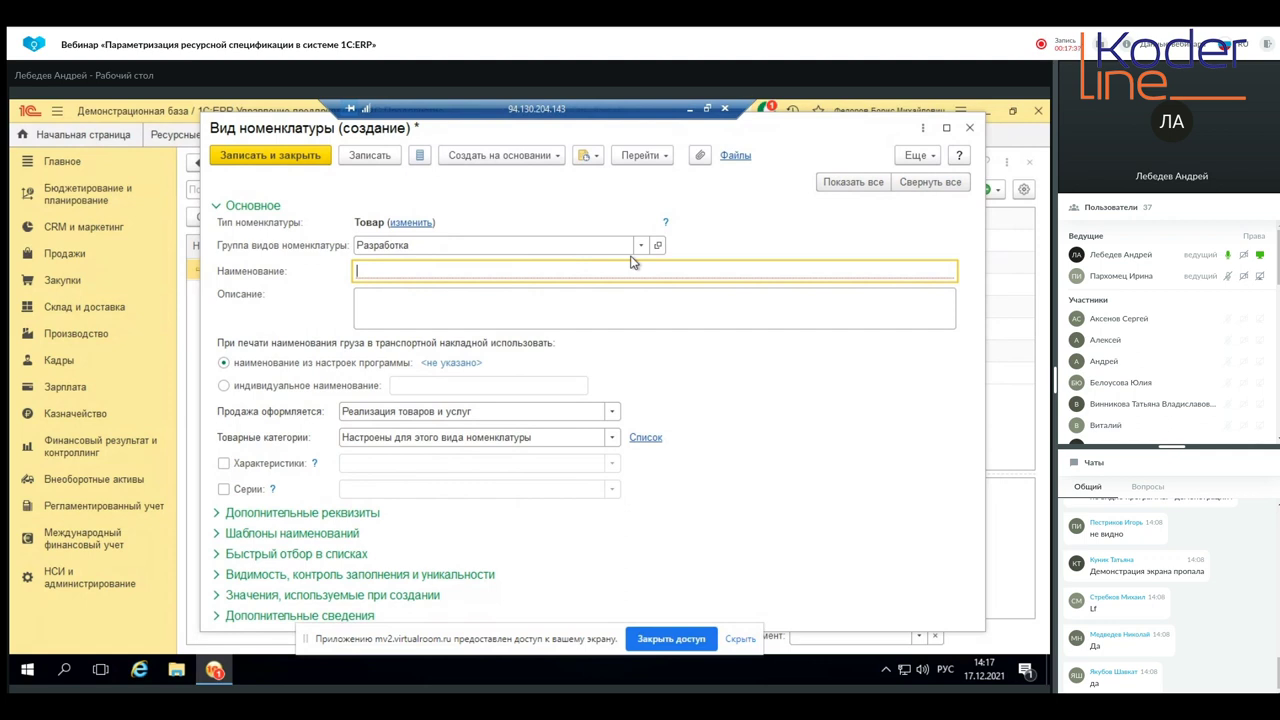
{"action": "type", "text": "М"}
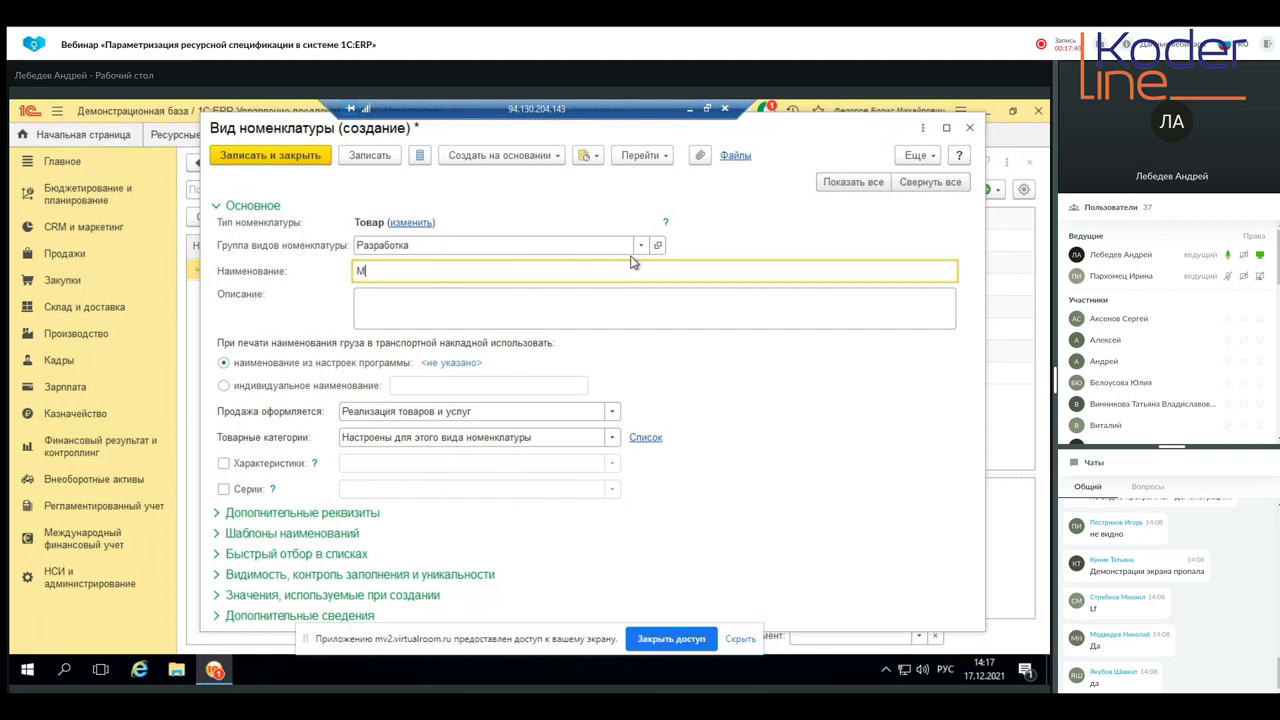
{"action": "left_click", "coordinate": [224, 463]}
{"action": "left_click", "coordinate": [402, 268]}
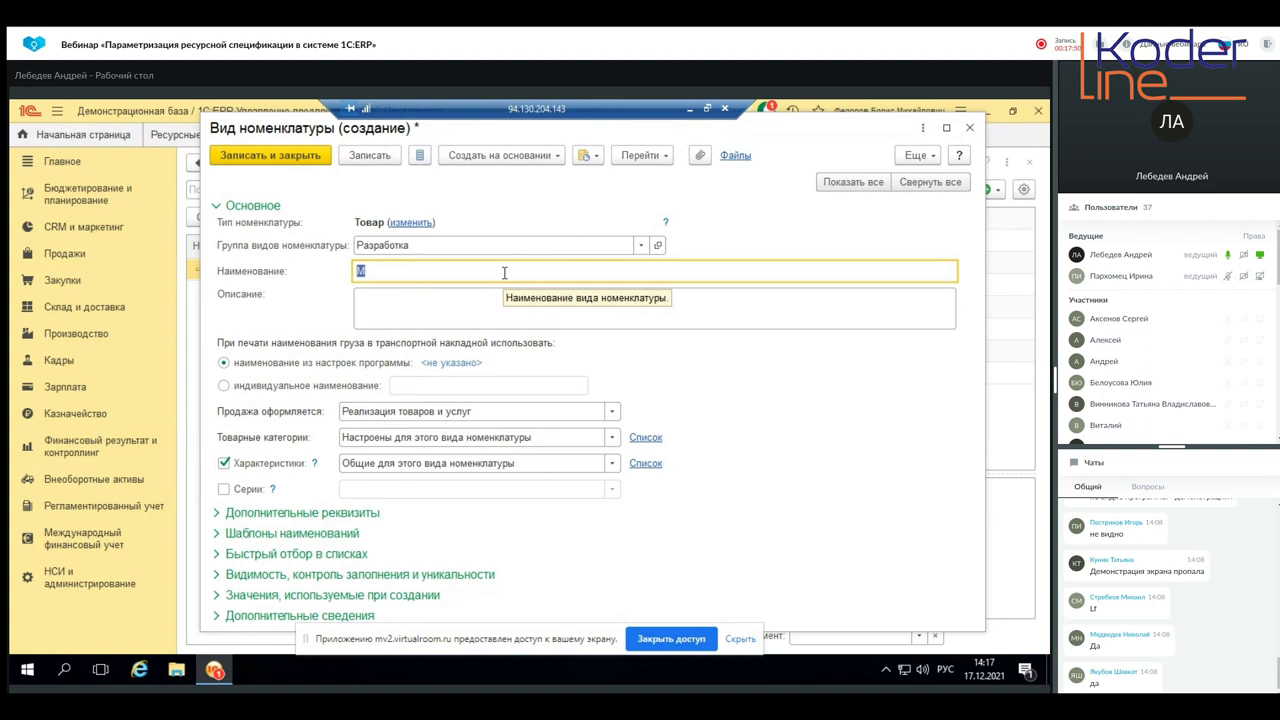
{"action": "left_click", "coordinate": [428, 272]}
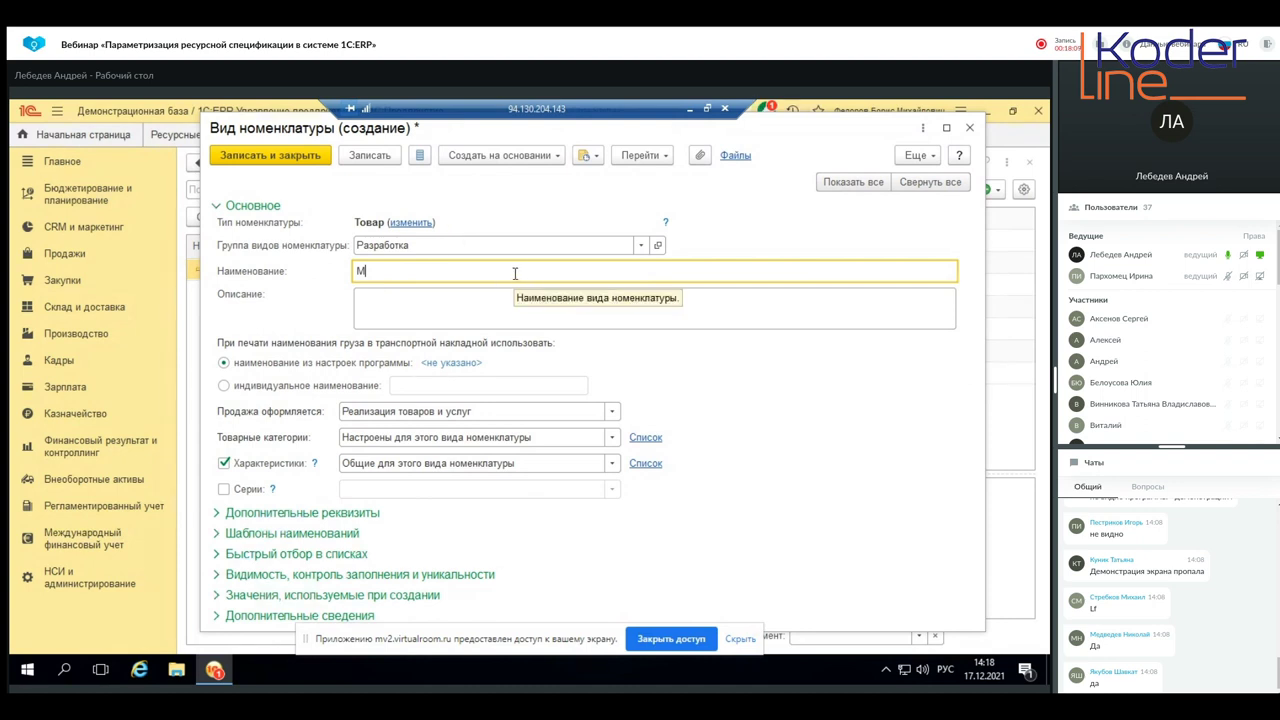
{"action": "type", "text": "а"}
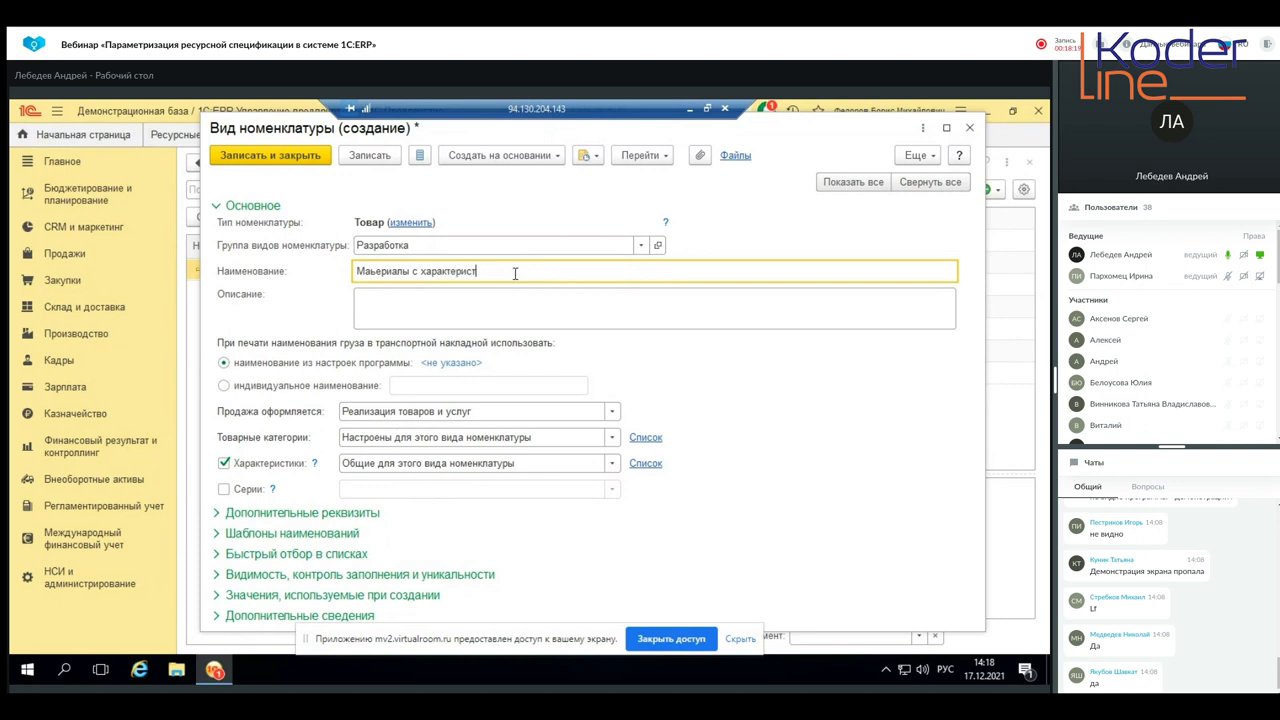
{"action": "type", "text": "мит"}
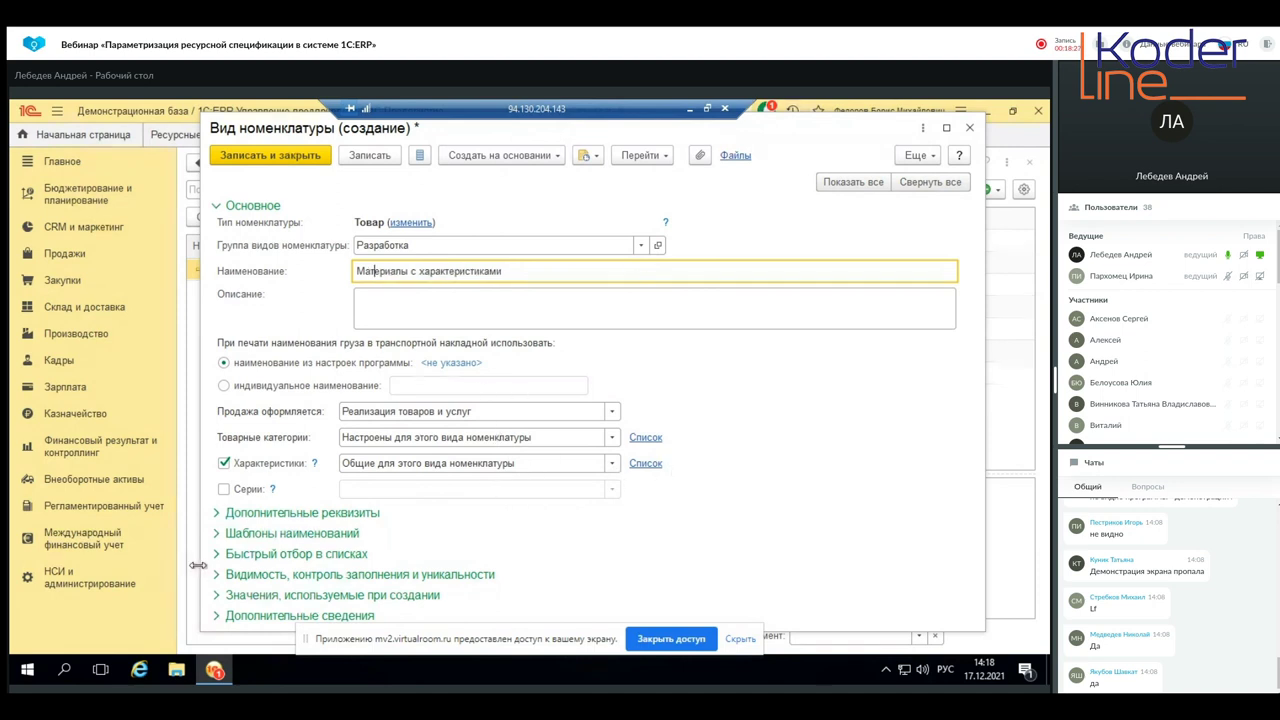
- Save the item type and add the Цвет attribute from the ГП с характеристиками set to its characteristic attributes, as is
{"action": "left_click", "coordinate": [224, 515]}
{"action": "scroll", "coordinate": [360, 520], "scroll_direction": "down", "scroll_amount": 2}
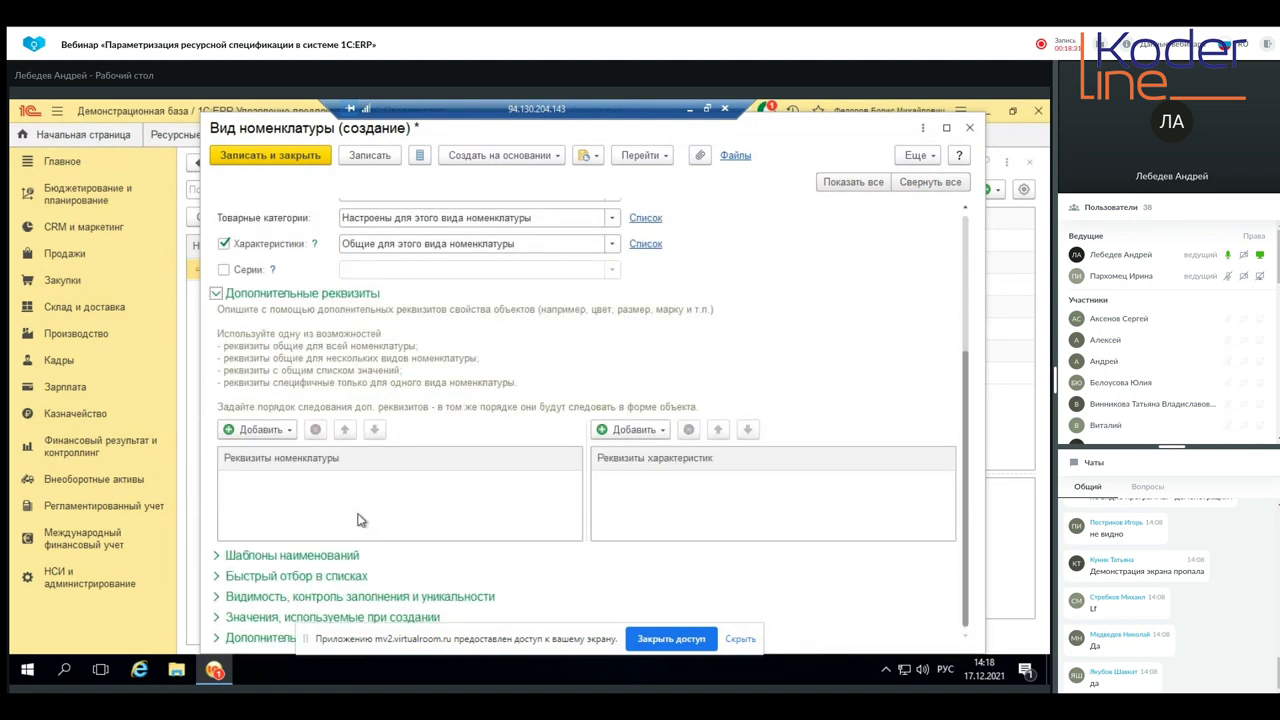
{"action": "left_click", "coordinate": [618, 434]}
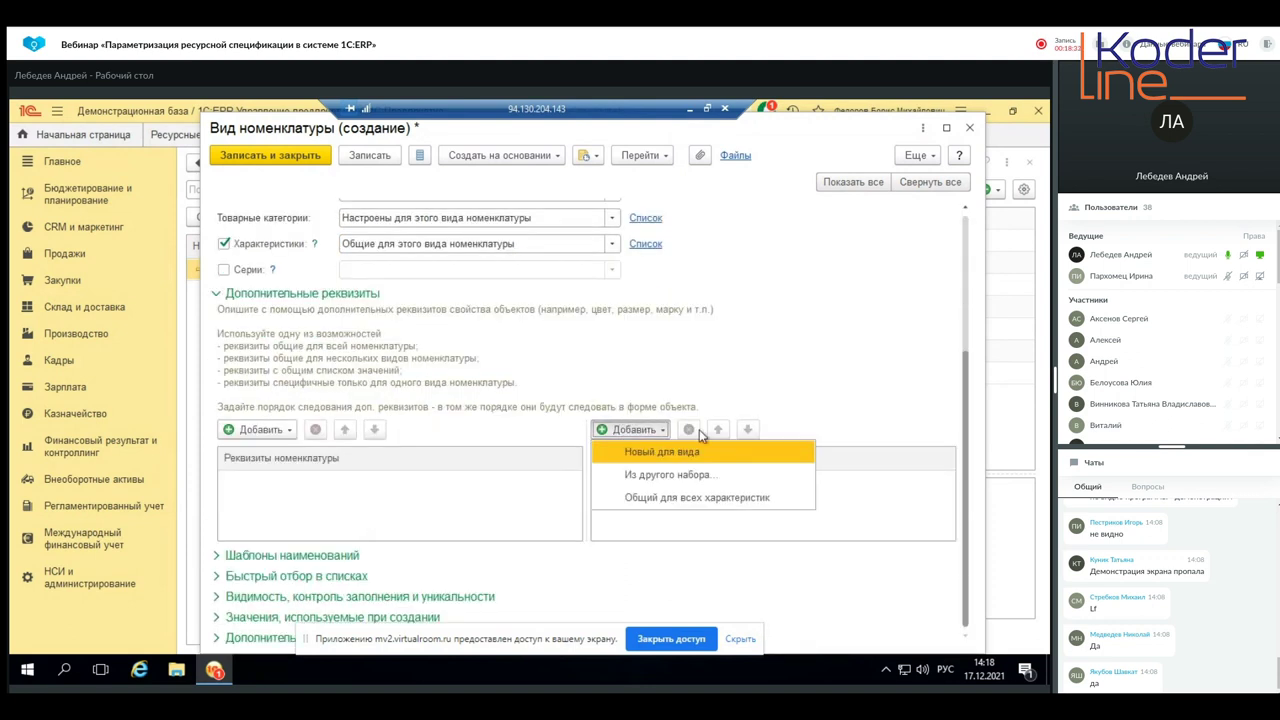
{"action": "left_click", "coordinate": [676, 486]}
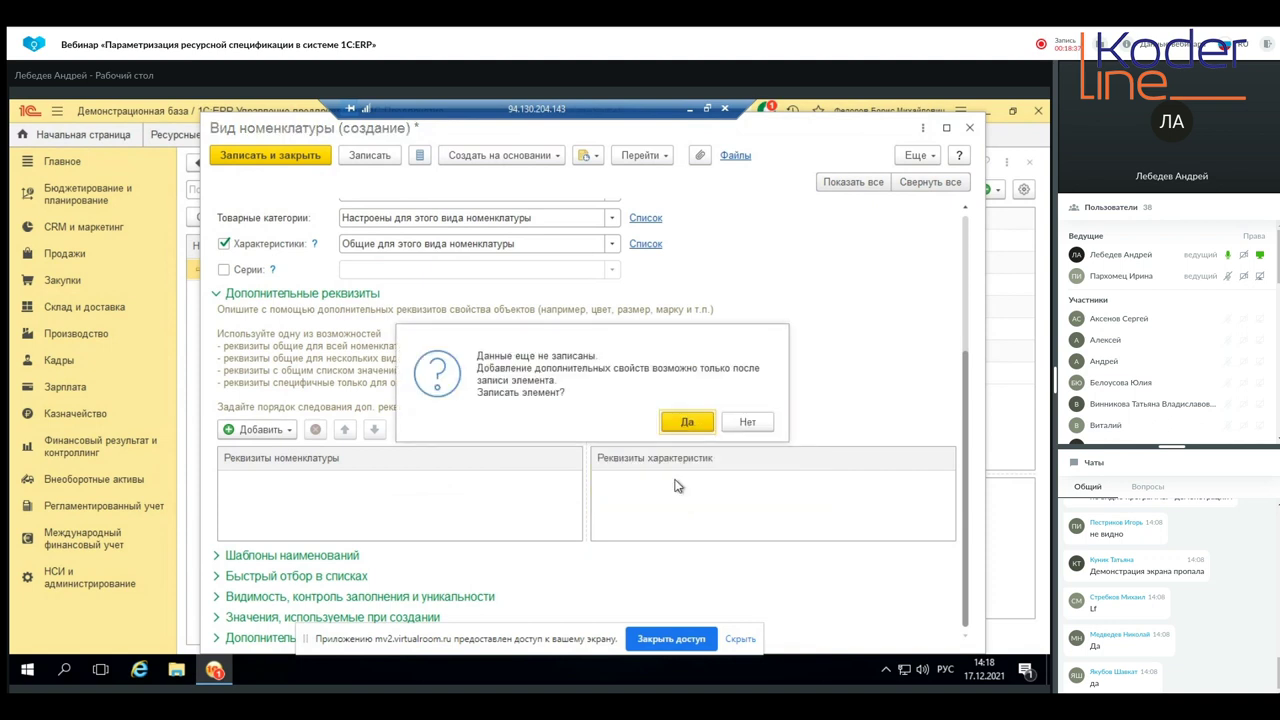
{"action": "left_click", "coordinate": [679, 421]}
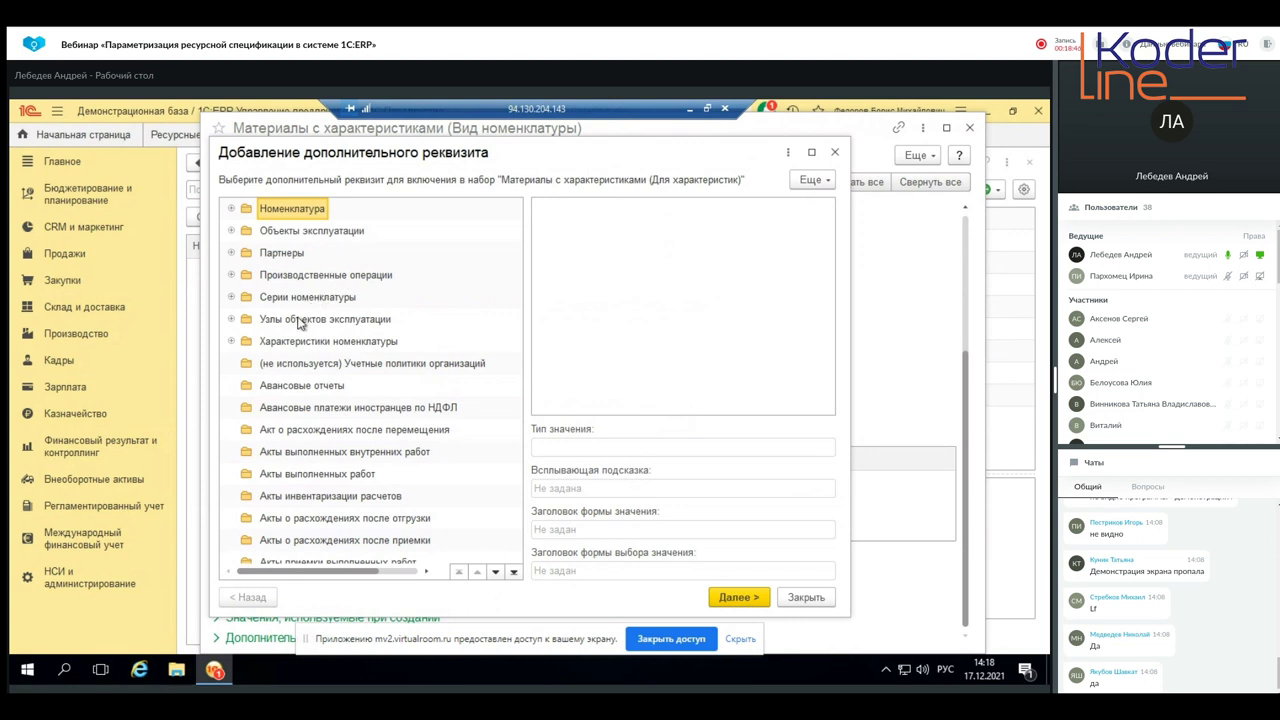
{"action": "left_click", "coordinate": [231, 343]}
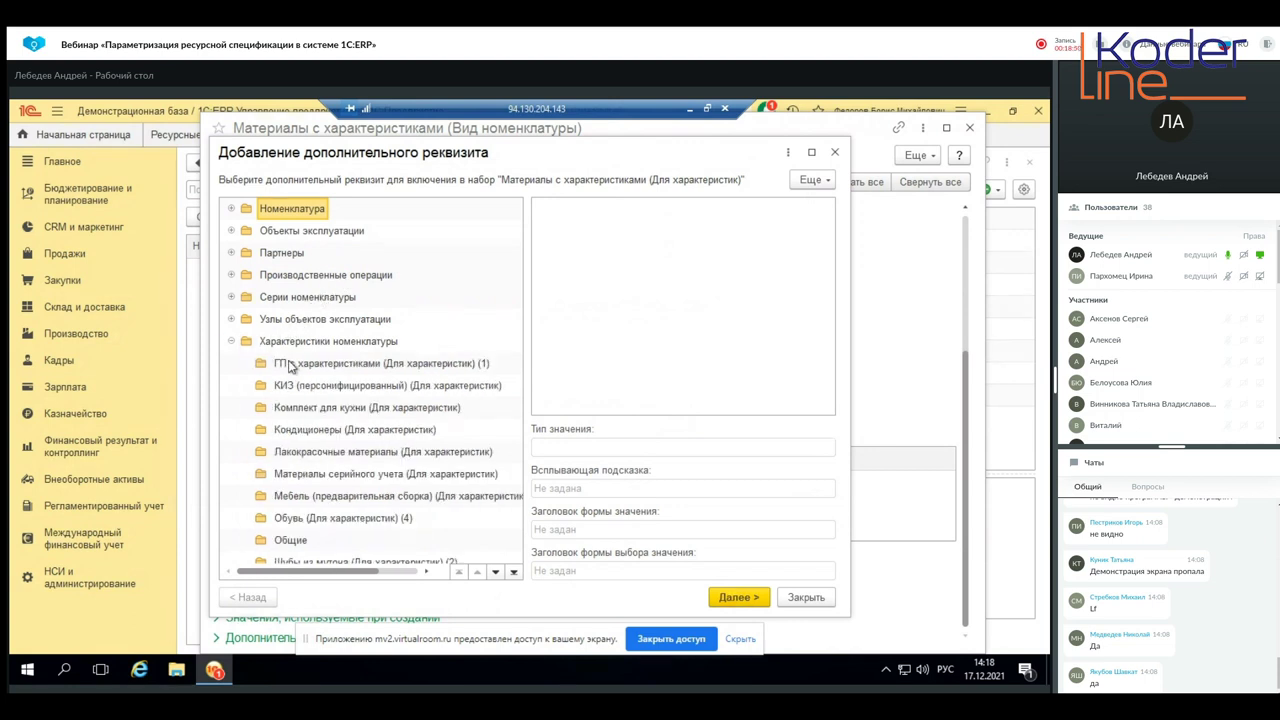
{"action": "left_click", "coordinate": [405, 370]}
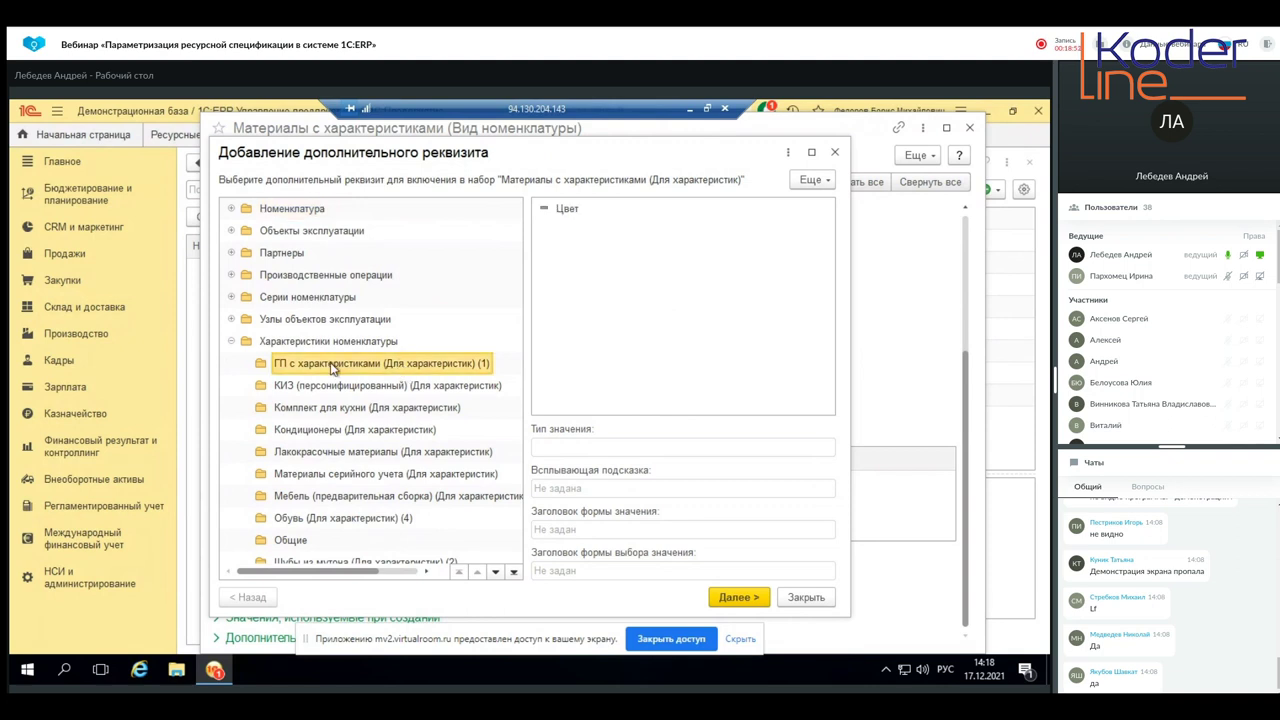
{"action": "double_click", "coordinate": [566, 210]}
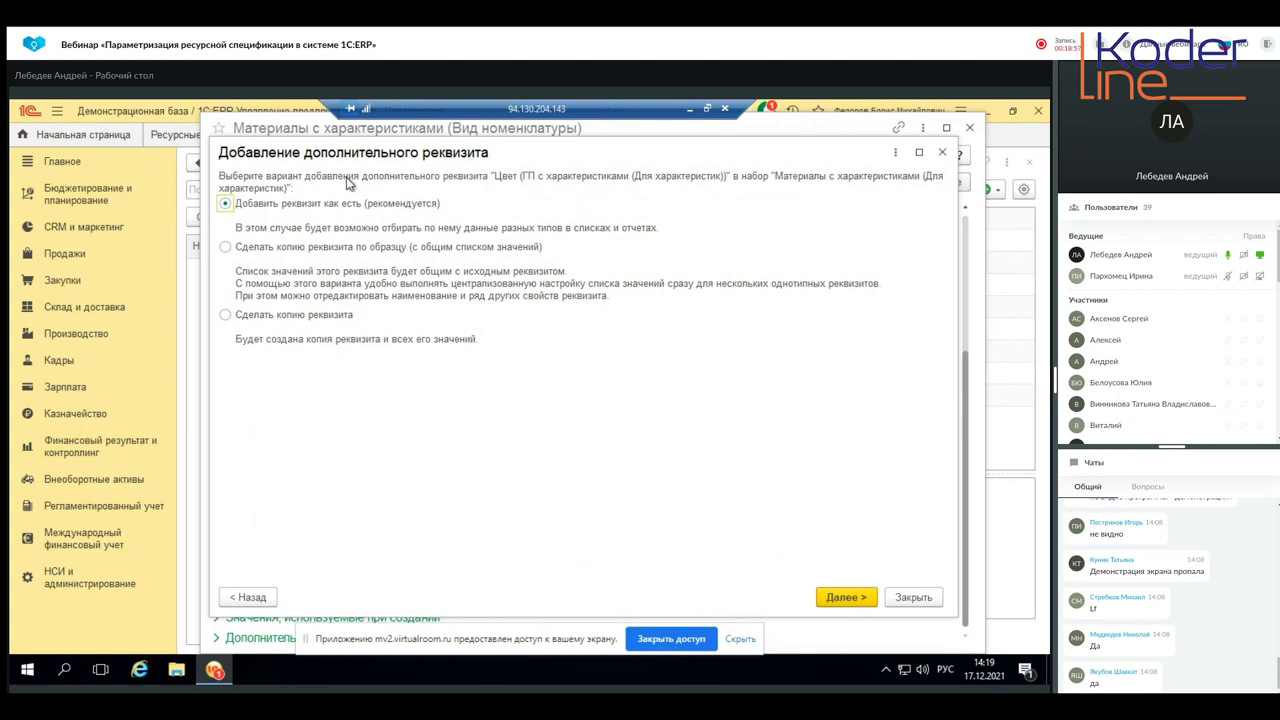
{"action": "left_click", "coordinate": [845, 597]}
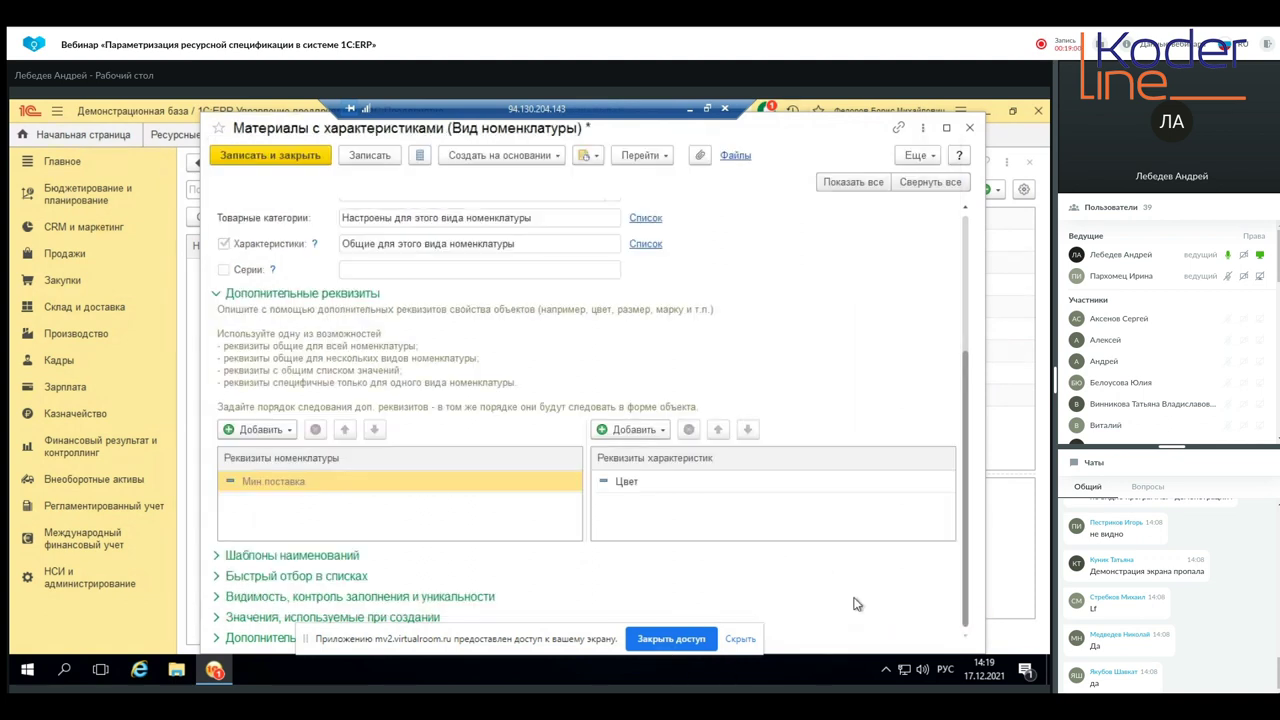
- Check the list of values of the added Цвет attribute, and save and close the item type
{"action": "left_click", "coordinate": [641, 481]}
{"action": "double_click", "coordinate": [641, 481]}
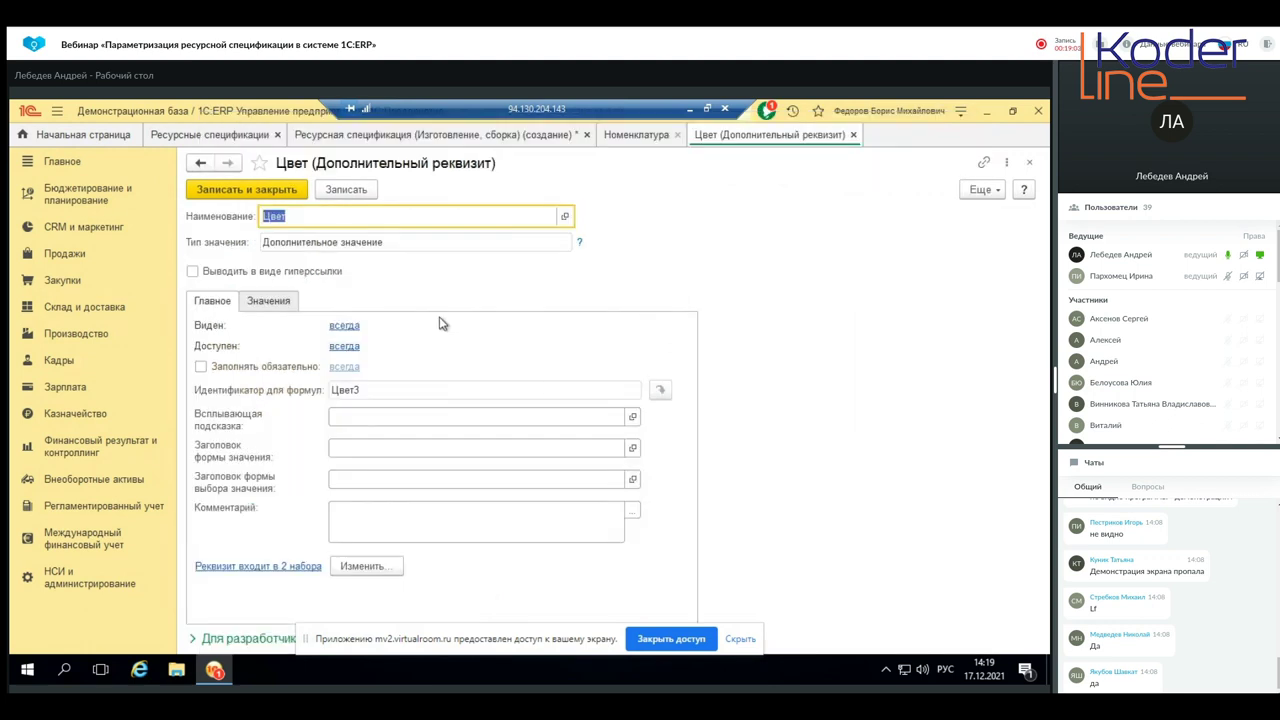
{"action": "left_click", "coordinate": [278, 303]}
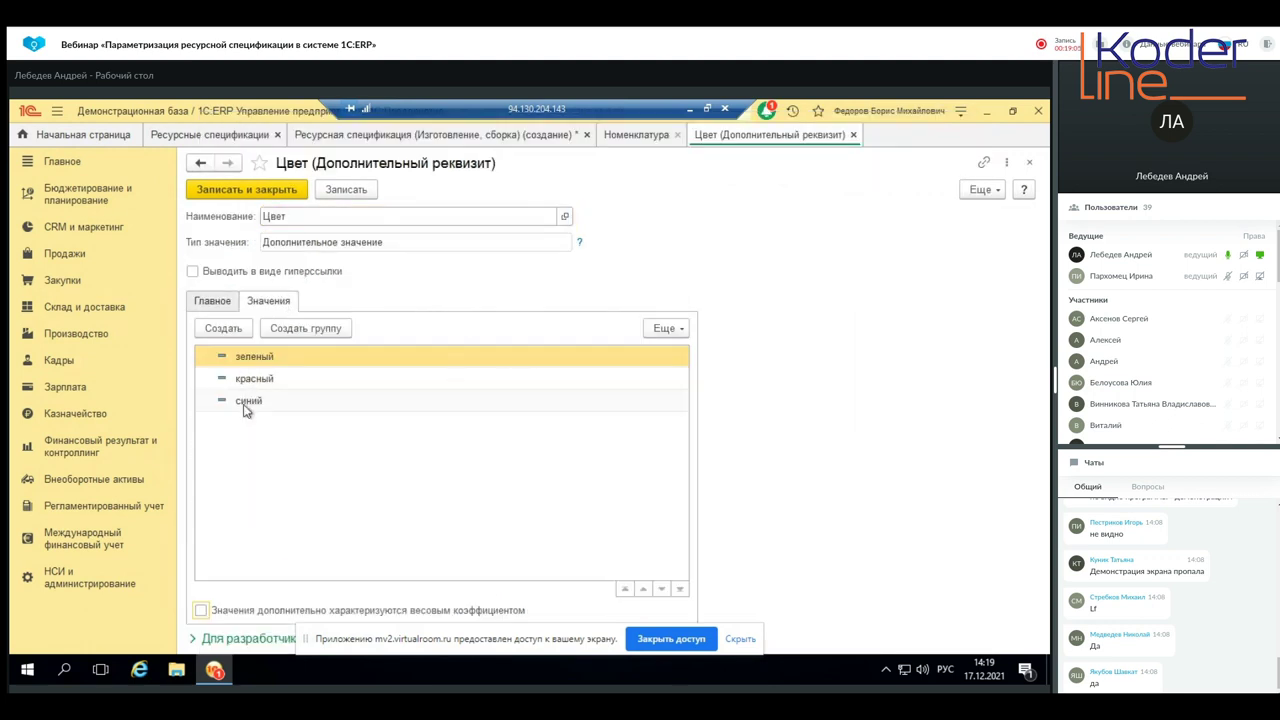
{"action": "left_click", "coordinate": [853, 134]}
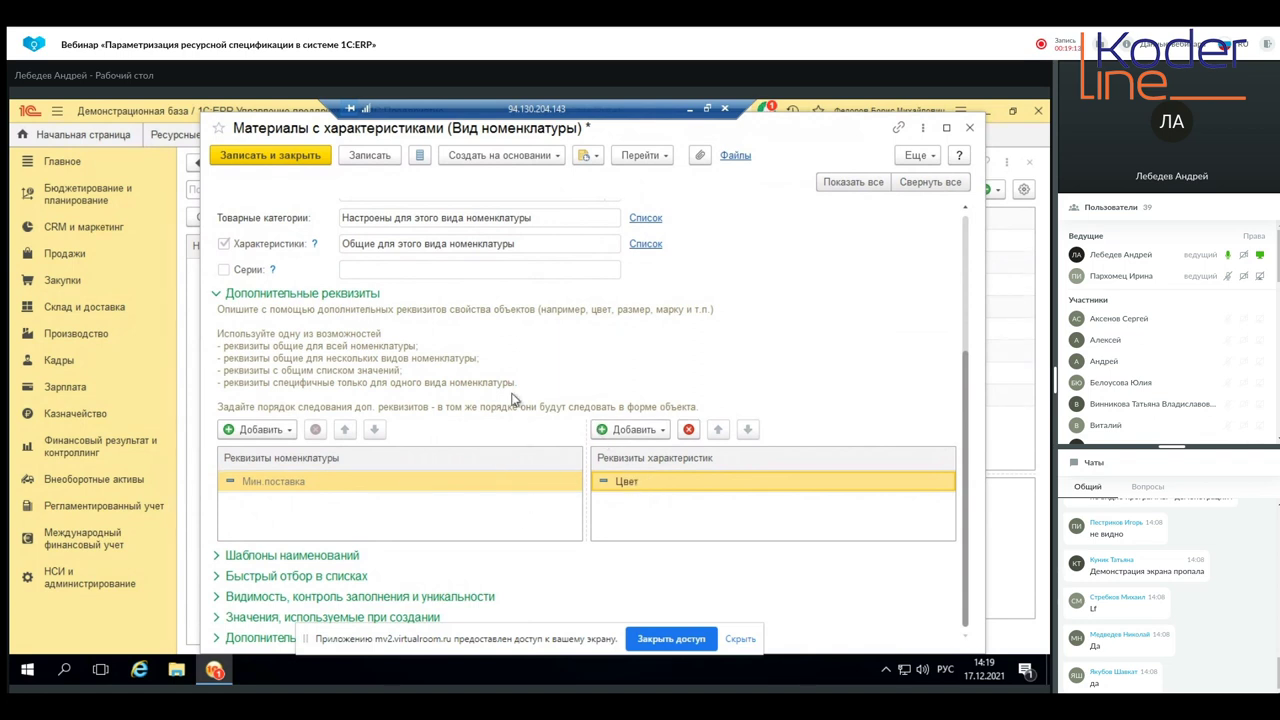
{"action": "left_click", "coordinate": [288, 155]}
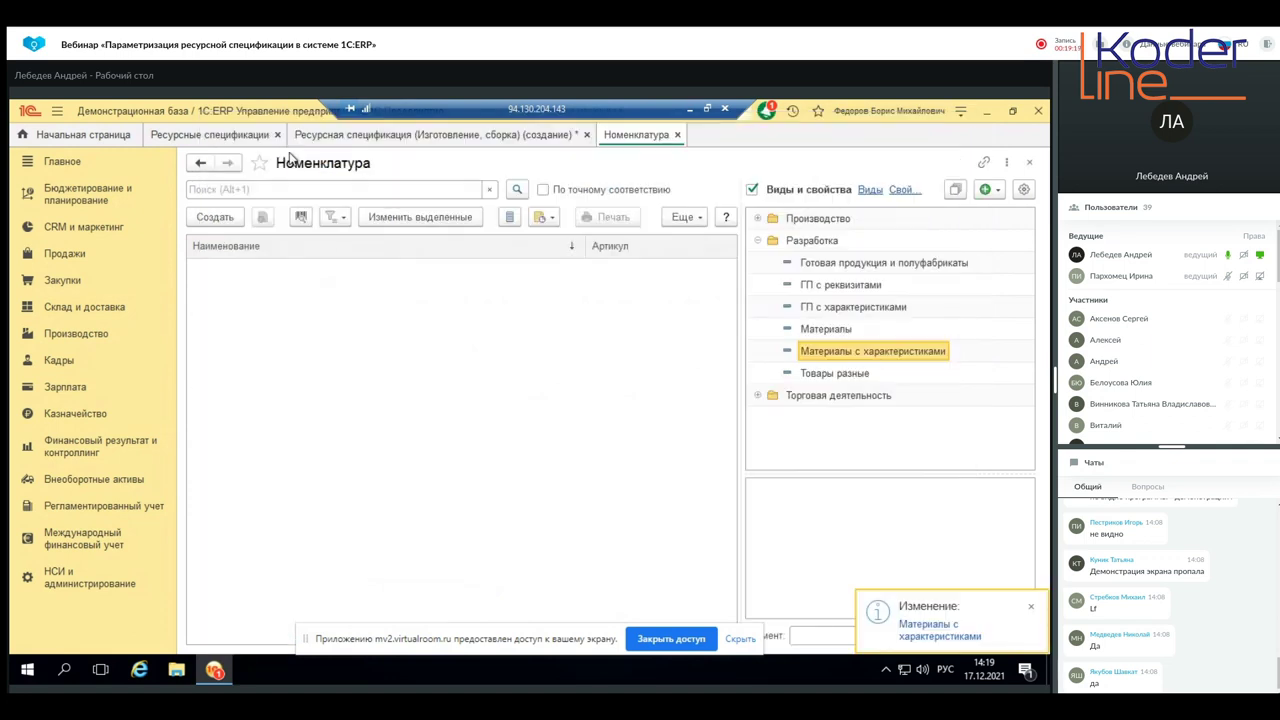
- Create an item of type Материалы с характеристиками with Рабочее наименование "Краска акриловая" and storage unit л (дм3), and save it
{"action": "left_click", "coordinate": [214, 217]}
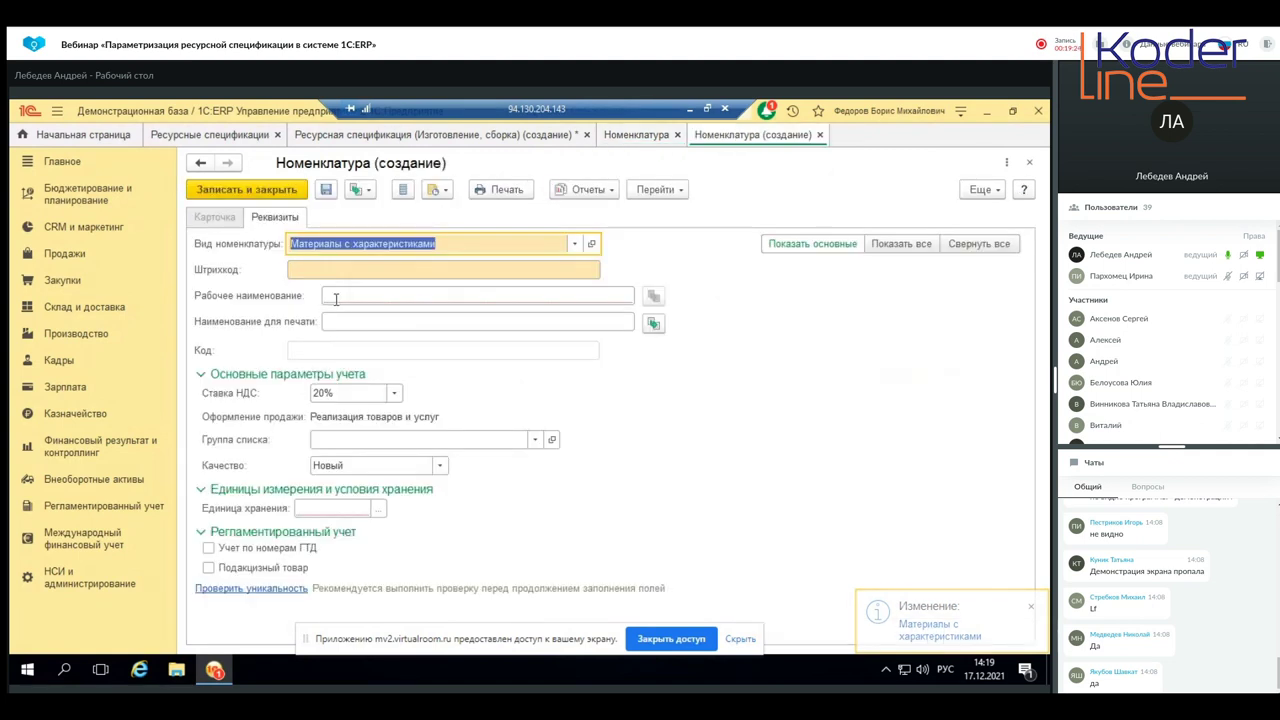
{"action": "left_click", "coordinate": [335, 297]}
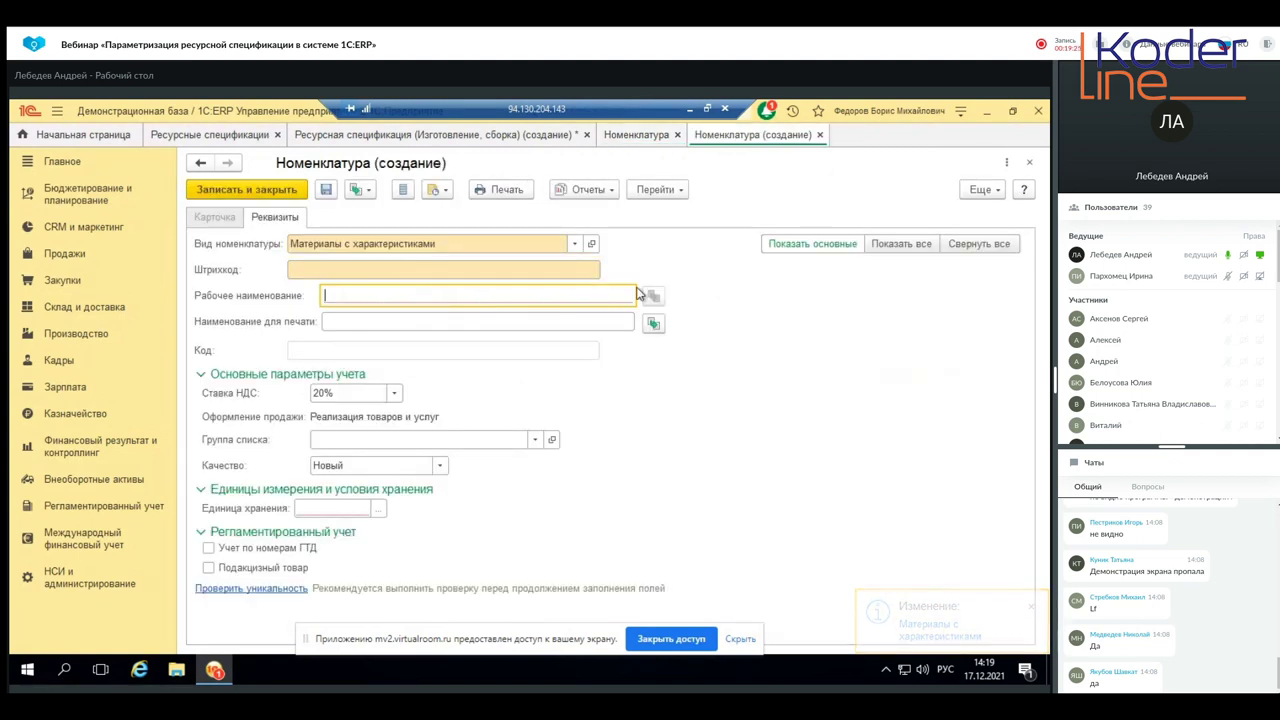
{"action": "type", "text": "Краска"}
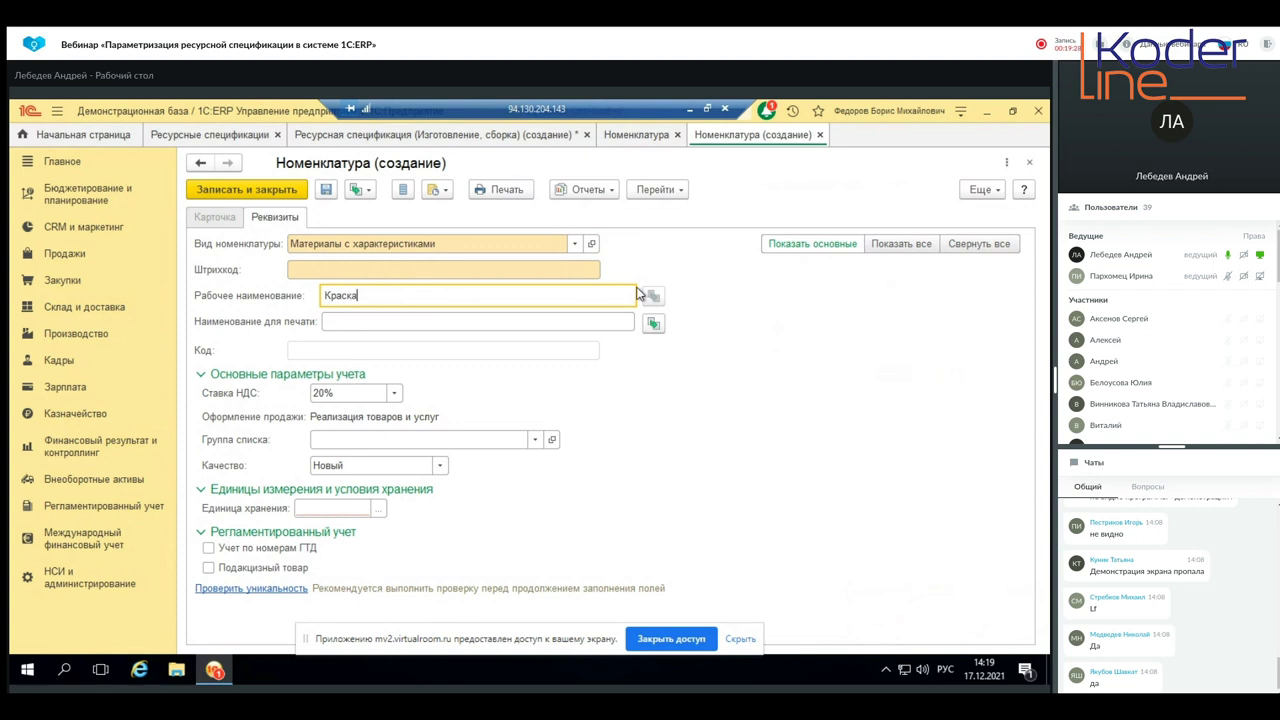
{"action": "type", "text": " акриловая"}
{"action": "left_click", "coordinate": [380, 509]}
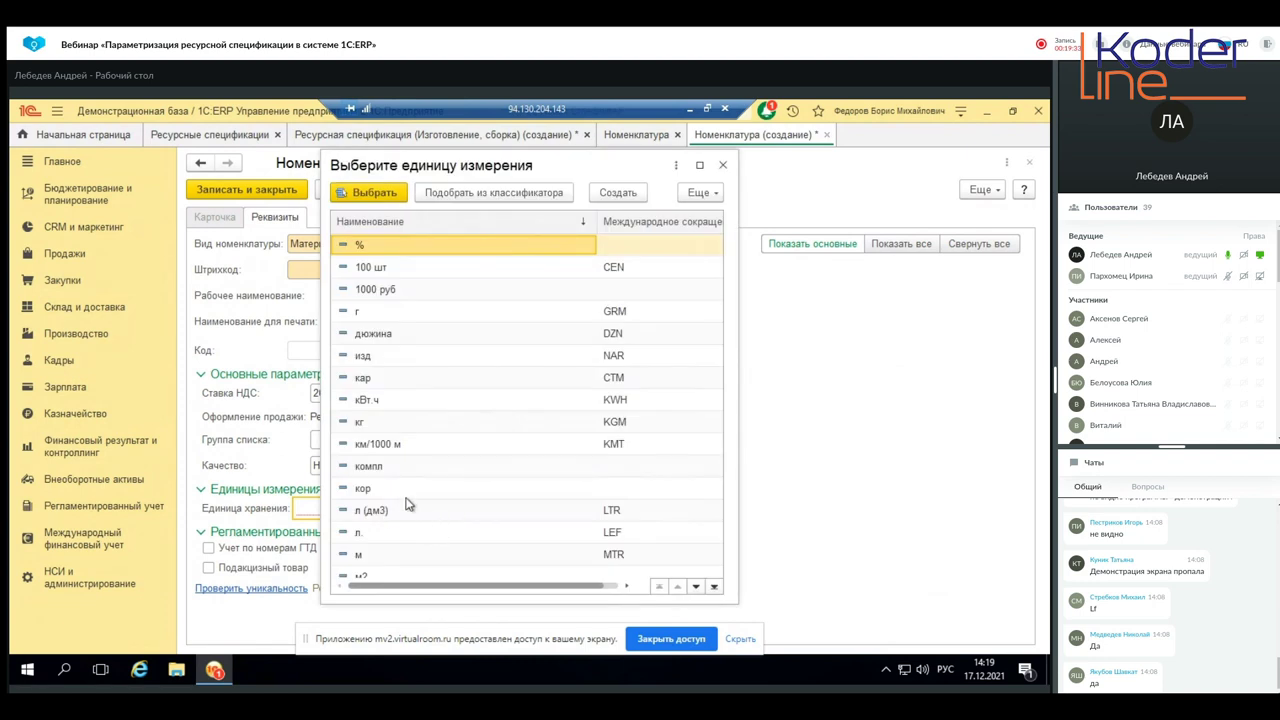
{"action": "double_click", "coordinate": [383, 513]}
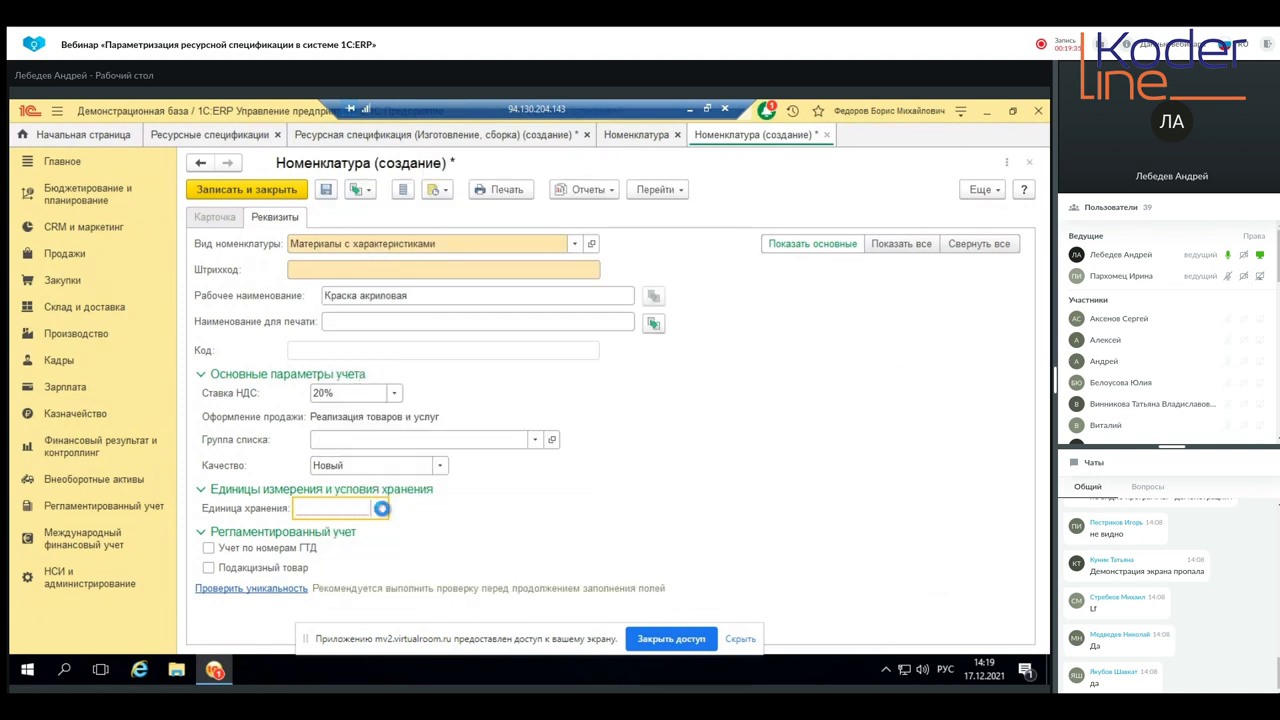
{"action": "left_click", "coordinate": [240, 190]}
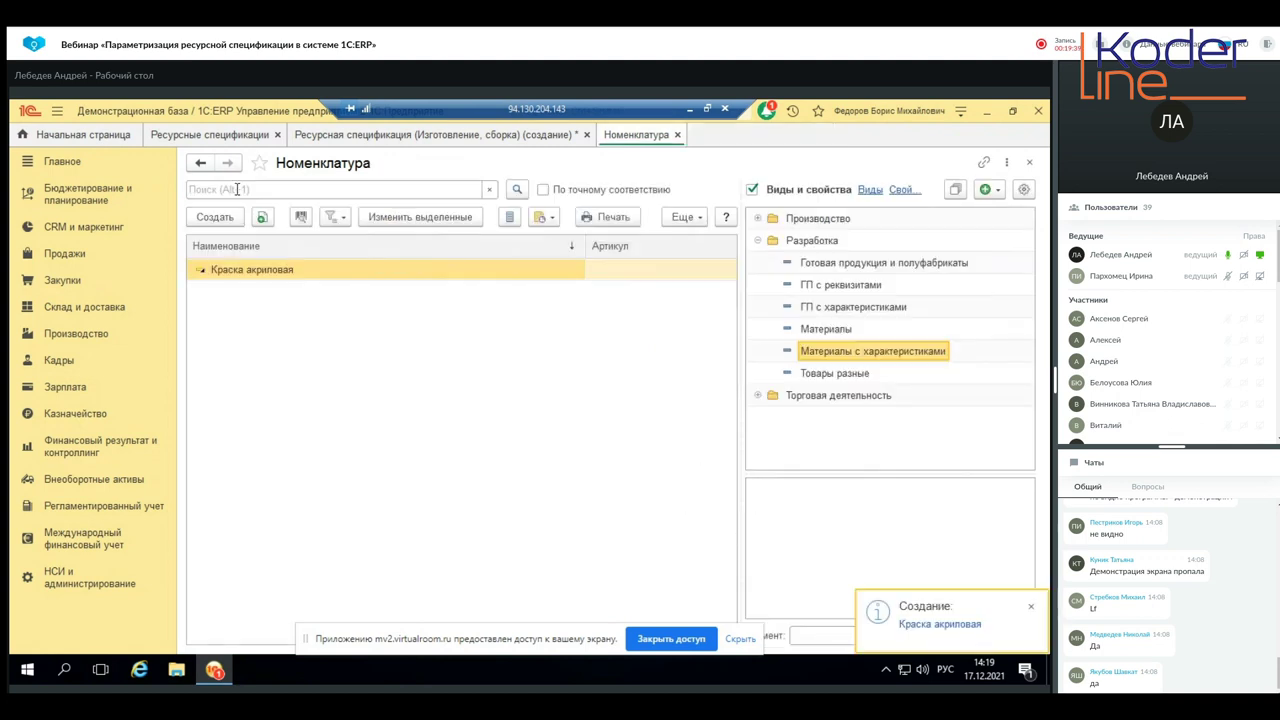
- Open the characteristics list of Краска акриловая and create a characteristic with Цвет зеленый and Рабочее наименование "зеленый"
{"action": "double_click", "coordinate": [322, 271]}
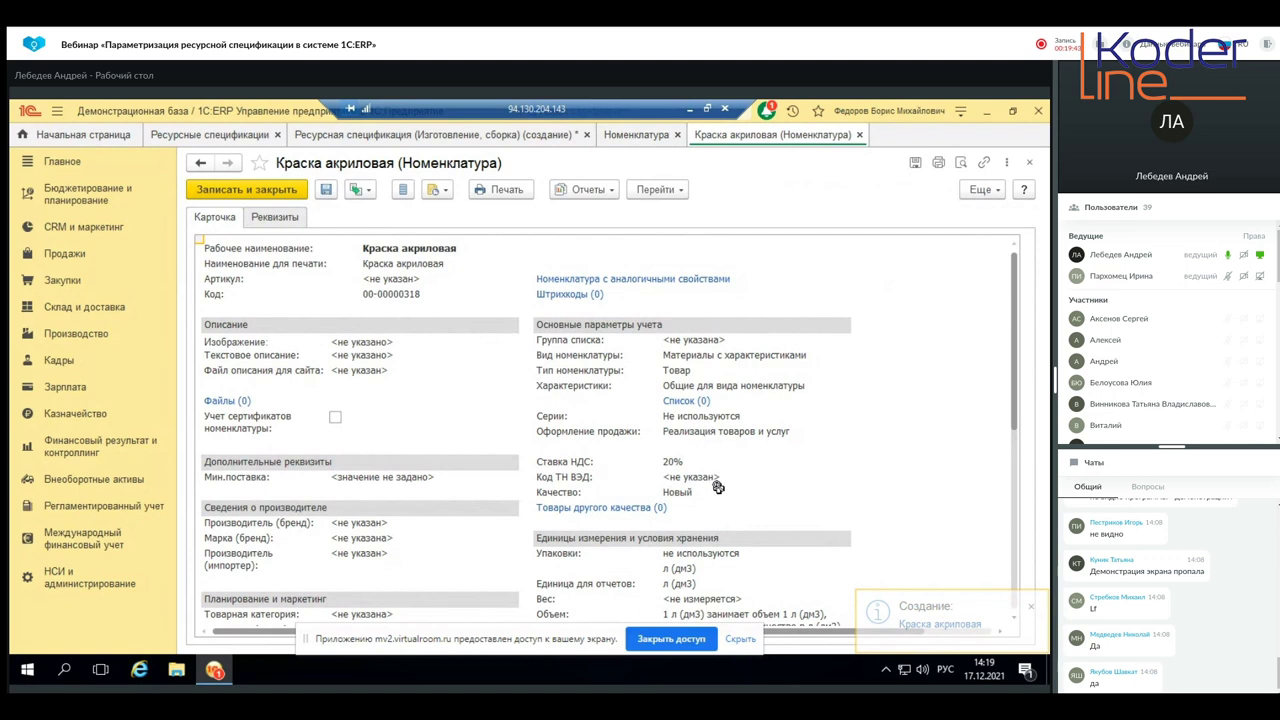
{"action": "left_click", "coordinate": [686, 401]}
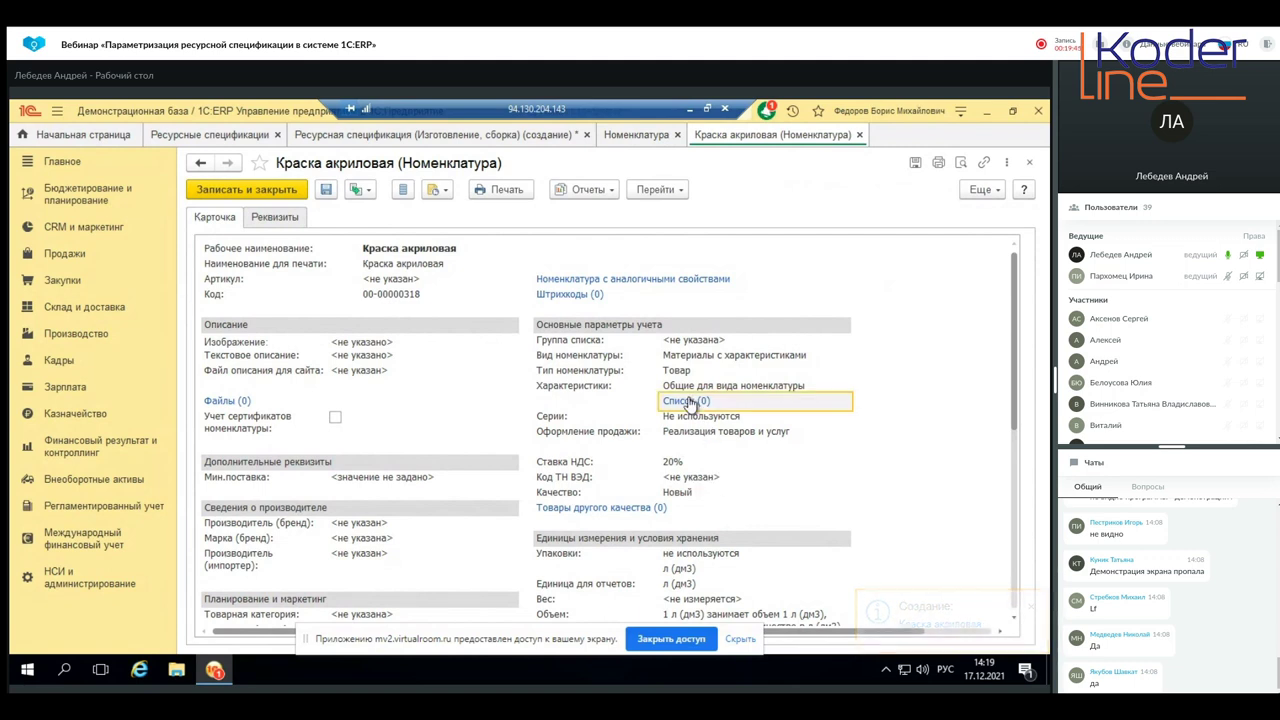
{"action": "left_click", "coordinate": [222, 207]}
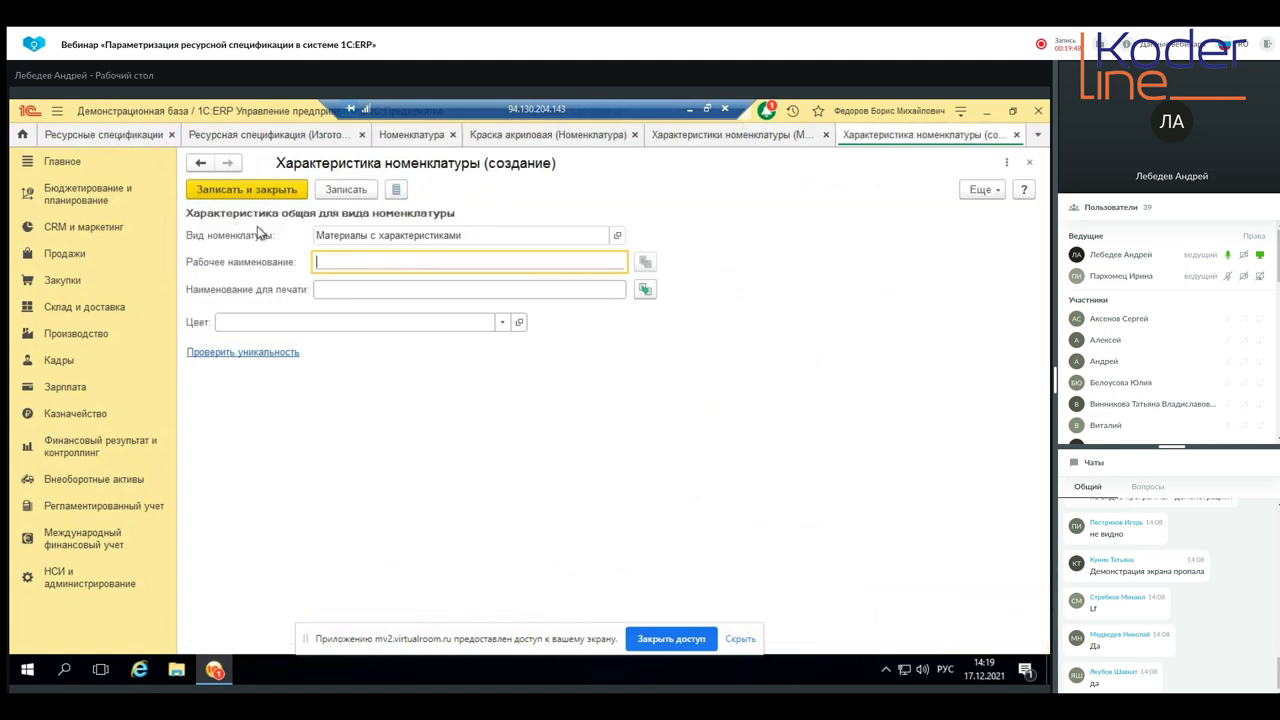
{"action": "left_click", "coordinate": [378, 331]}
{"action": "left_click", "coordinate": [314, 348]}
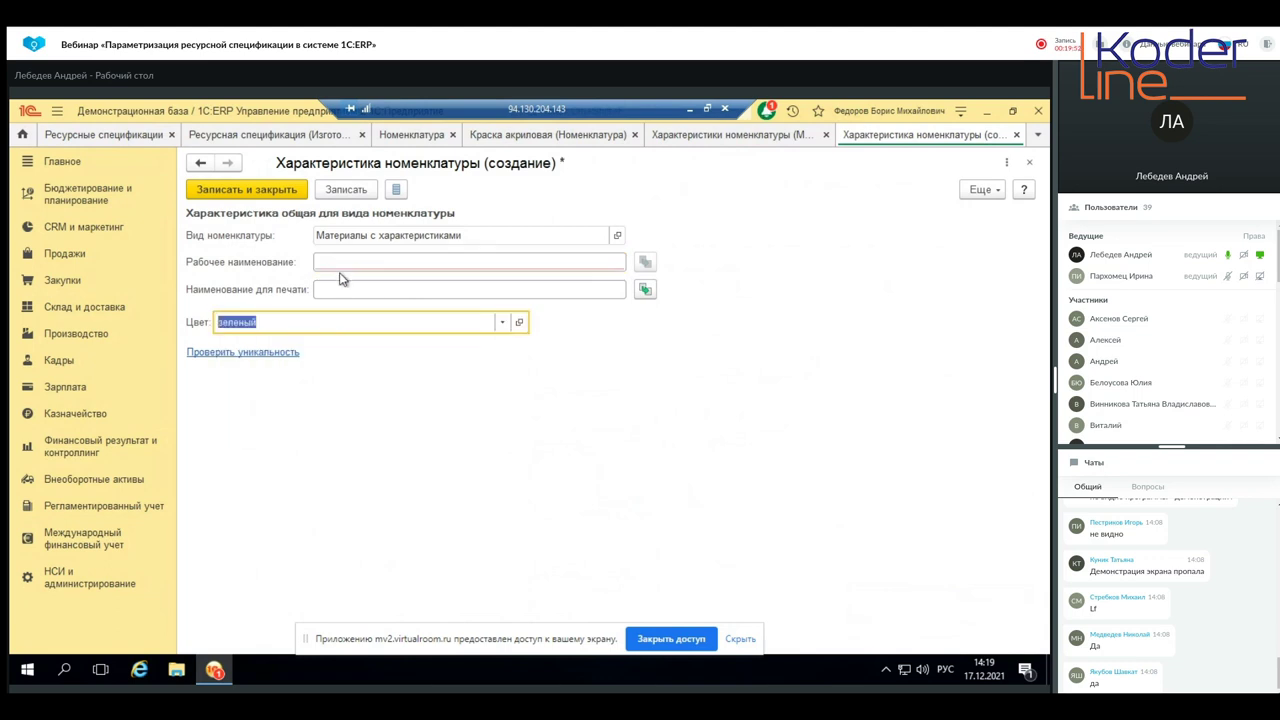
{"action": "left_click", "coordinate": [326, 264]}
{"action": "type", "text": "зеленый"}
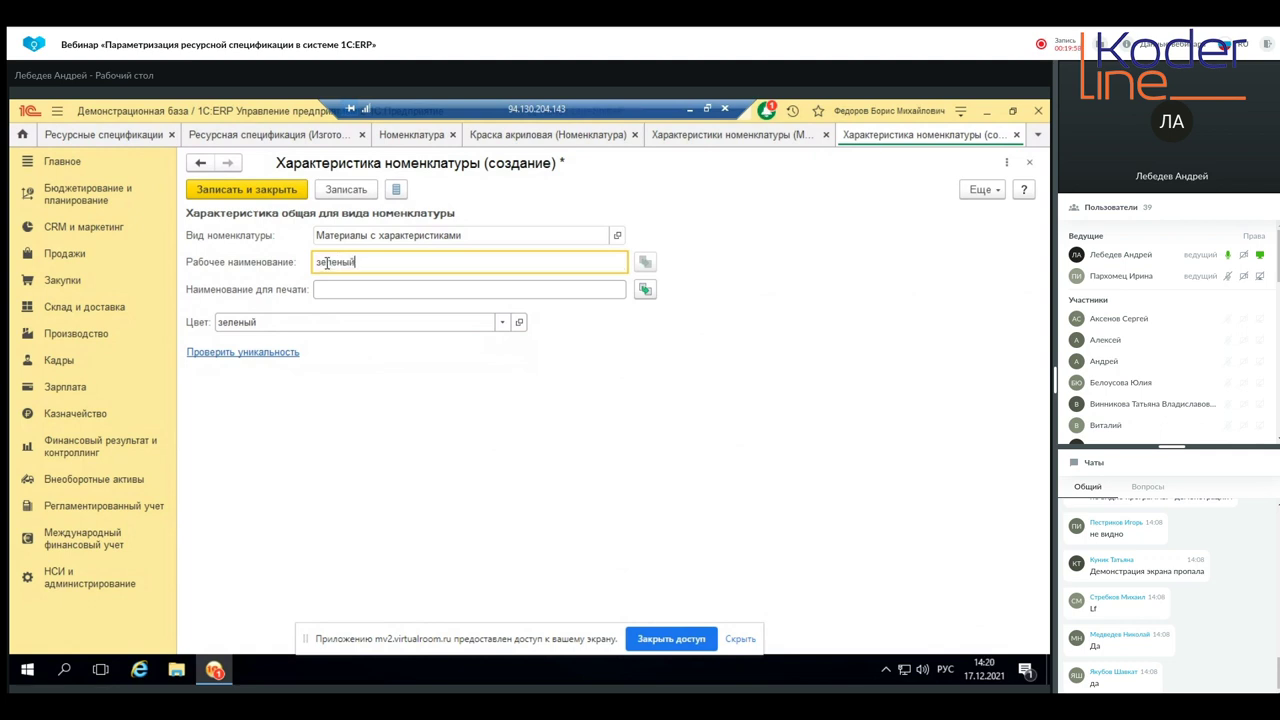
{"action": "left_click", "coordinate": [254, 190]}
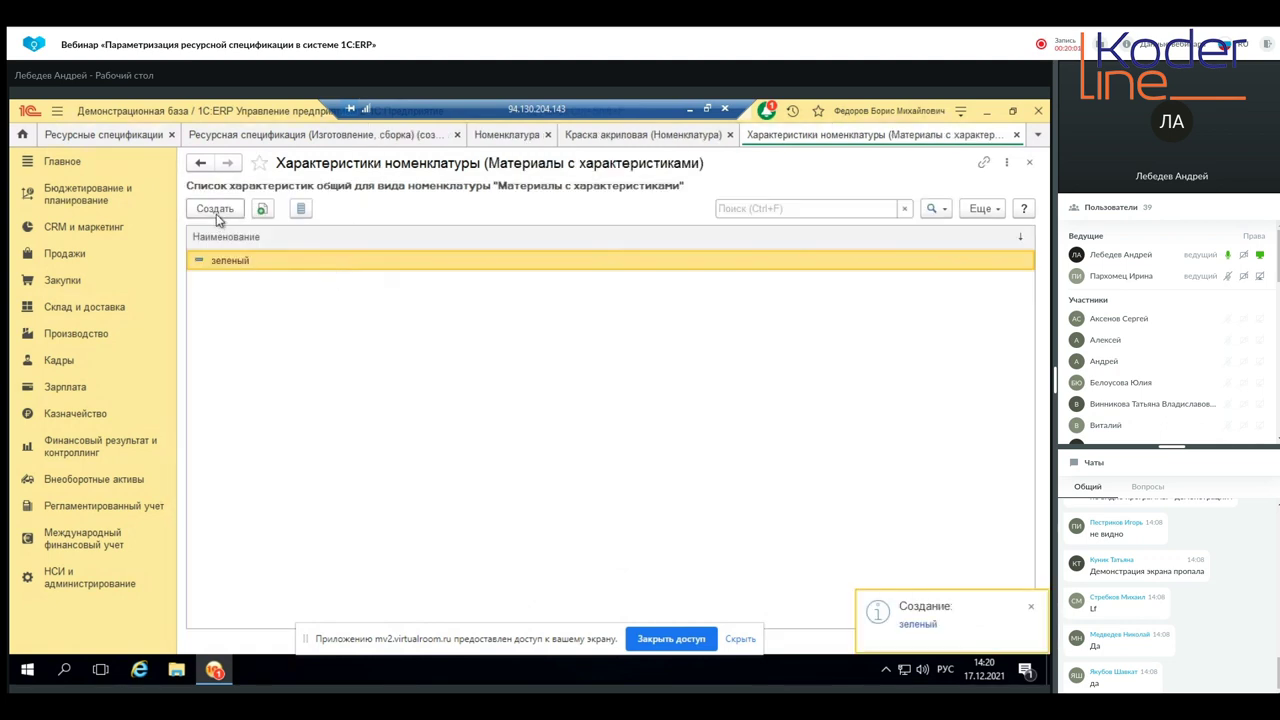
- Create and save a characteristic with Цвет красный and Рабочее наименование "красный"
{"action": "left_click", "coordinate": [216, 211]}
{"action": "left_click", "coordinate": [282, 323]}
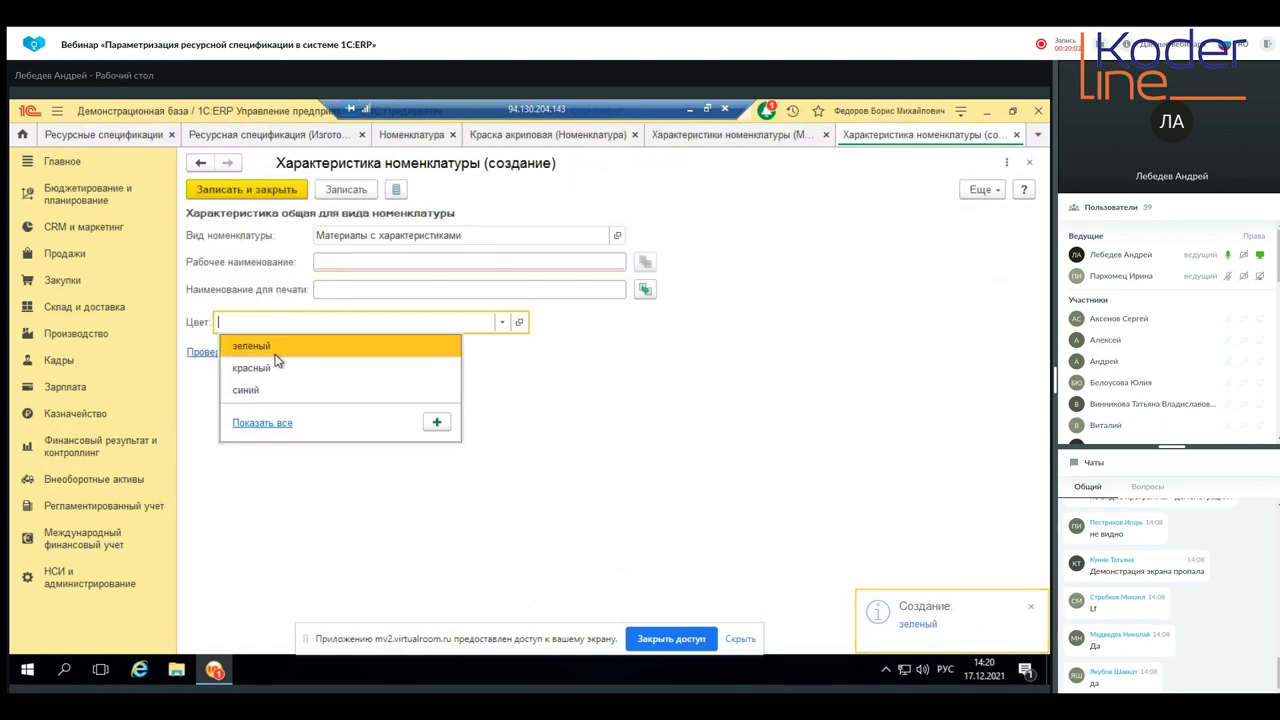
{"action": "left_click", "coordinate": [267, 361]}
{"action": "left_click", "coordinate": [353, 263]}
{"action": "type", "text": "красный"}
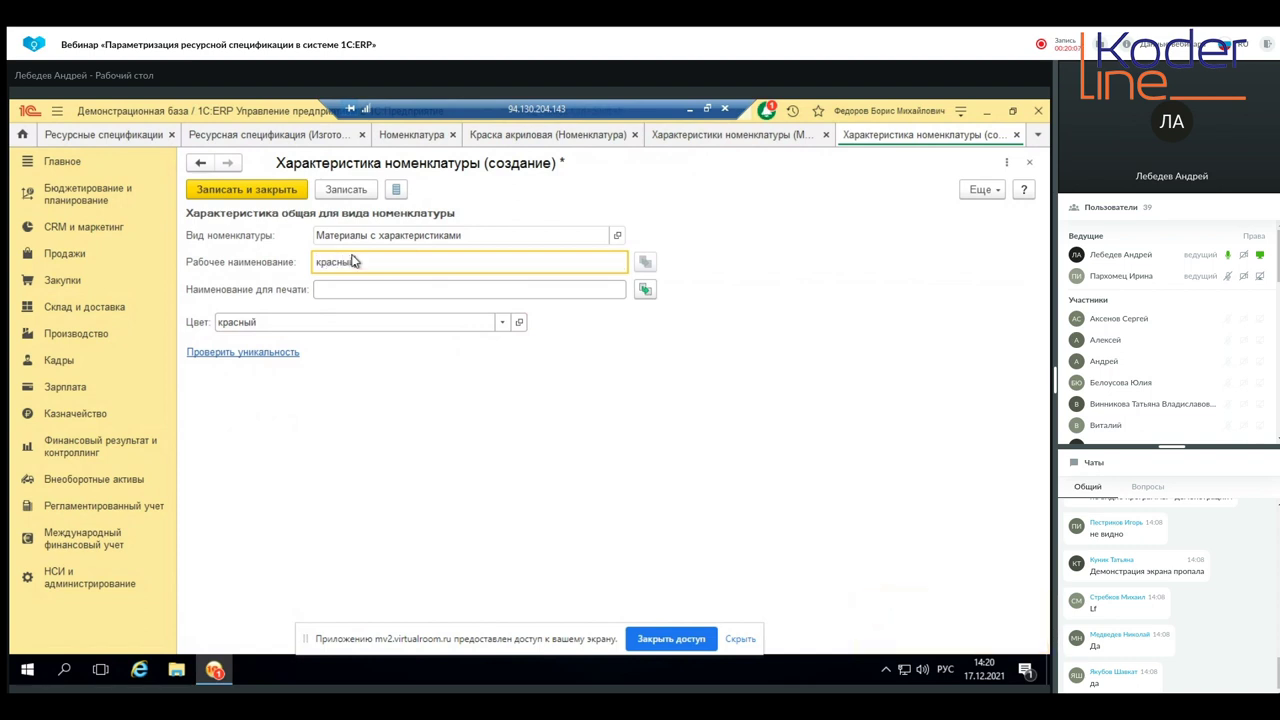
{"action": "left_click", "coordinate": [228, 189]}
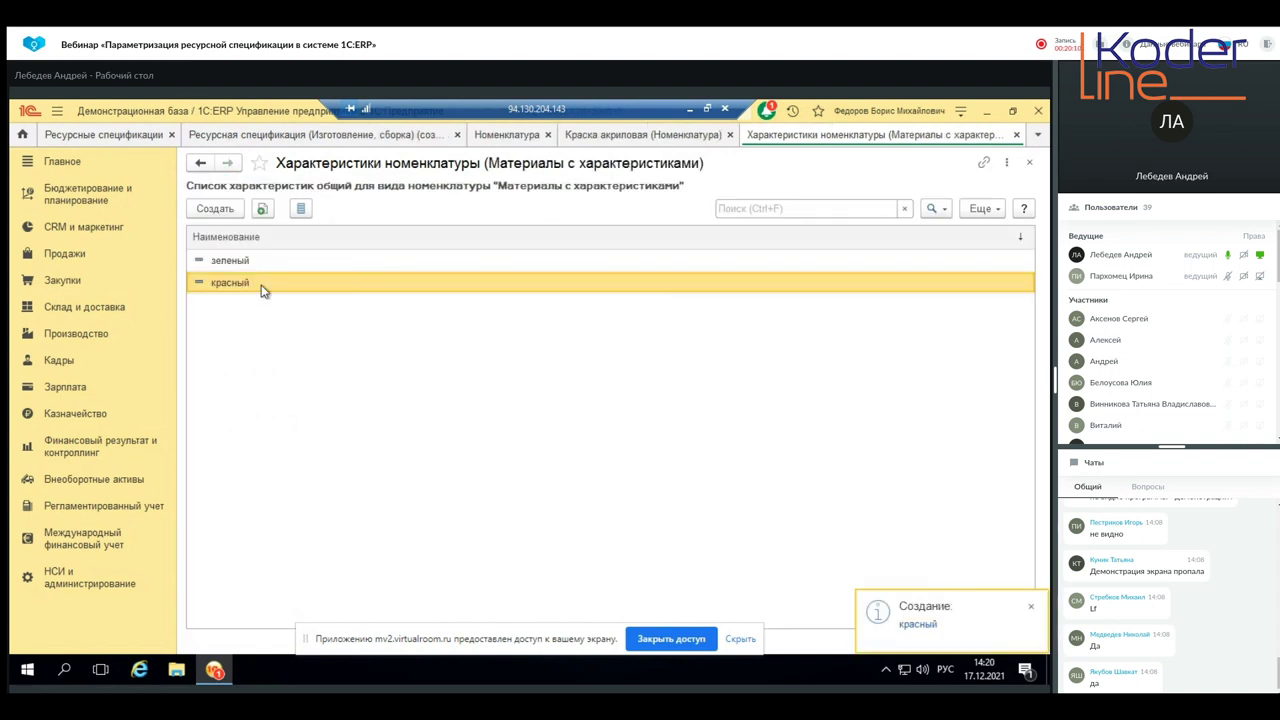
- Create and save a characteristic with Цвет синий and Рабочее наименование "синий"
{"action": "left_click", "coordinate": [216, 210]}
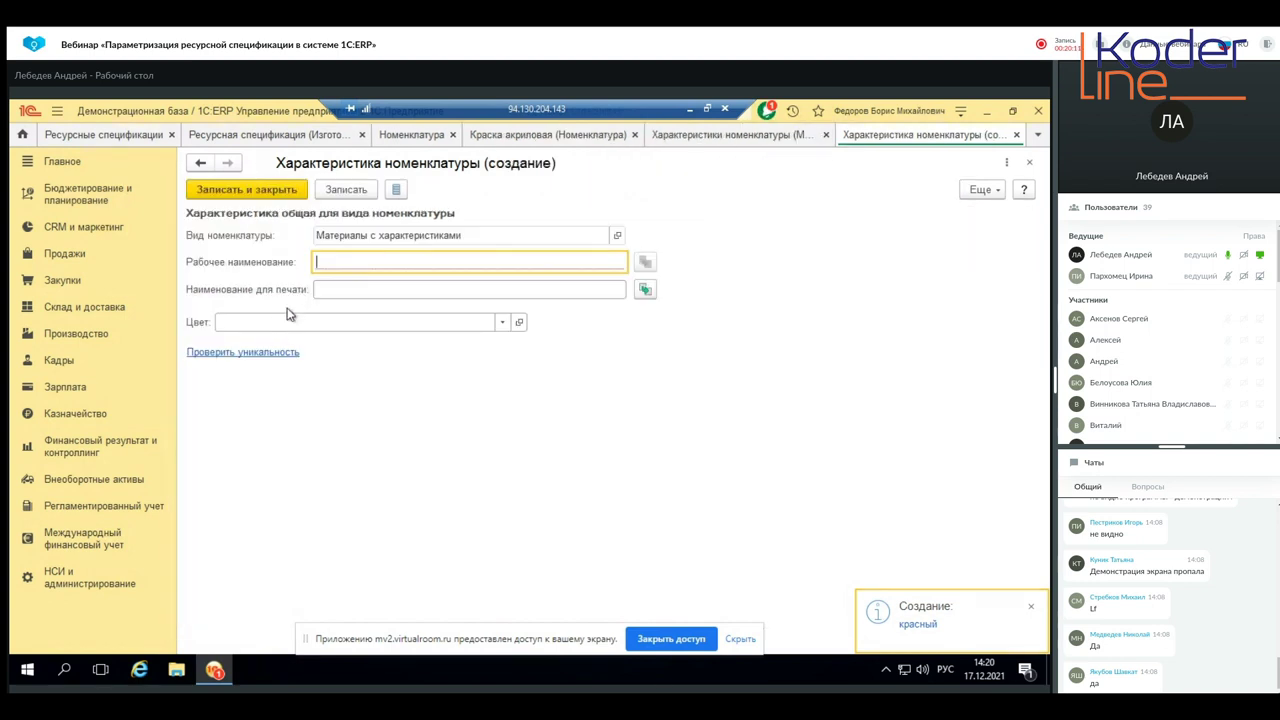
{"action": "left_click", "coordinate": [354, 321]}
{"action": "left_click", "coordinate": [276, 394]}
{"action": "left_click", "coordinate": [385, 259]}
{"action": "type", "text": "синий"}
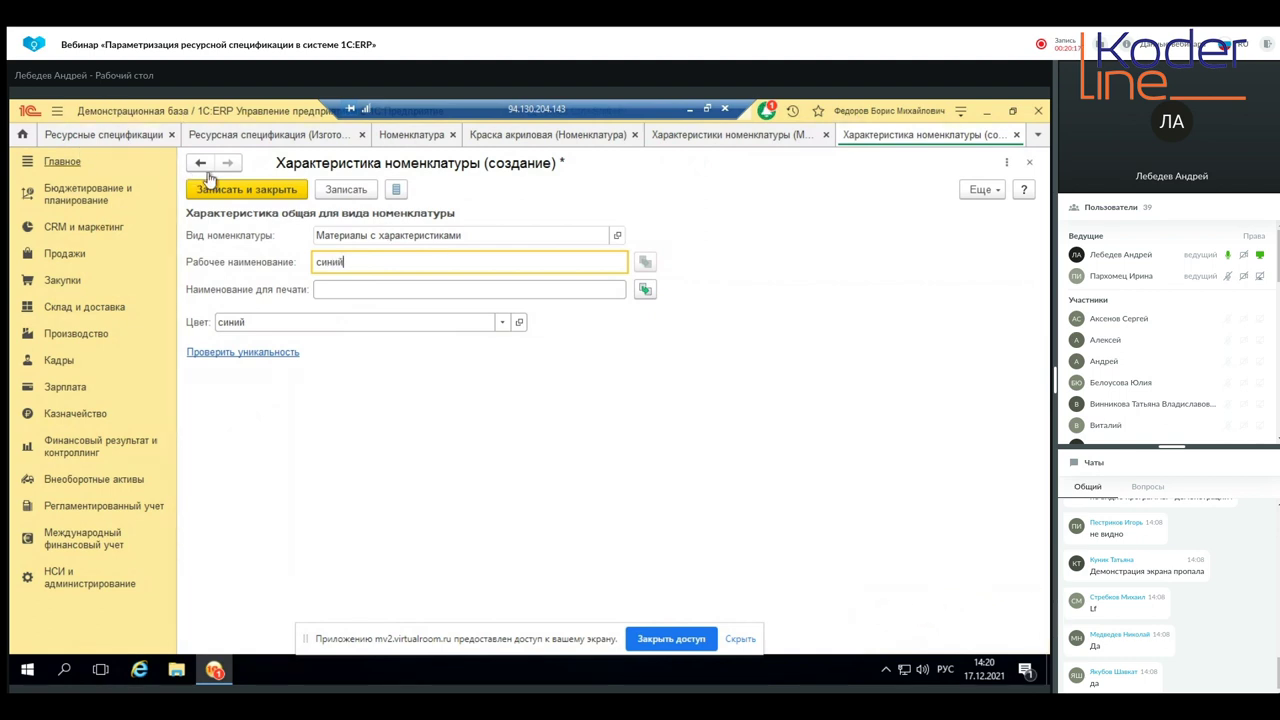
{"action": "left_click", "coordinate": [216, 185]}
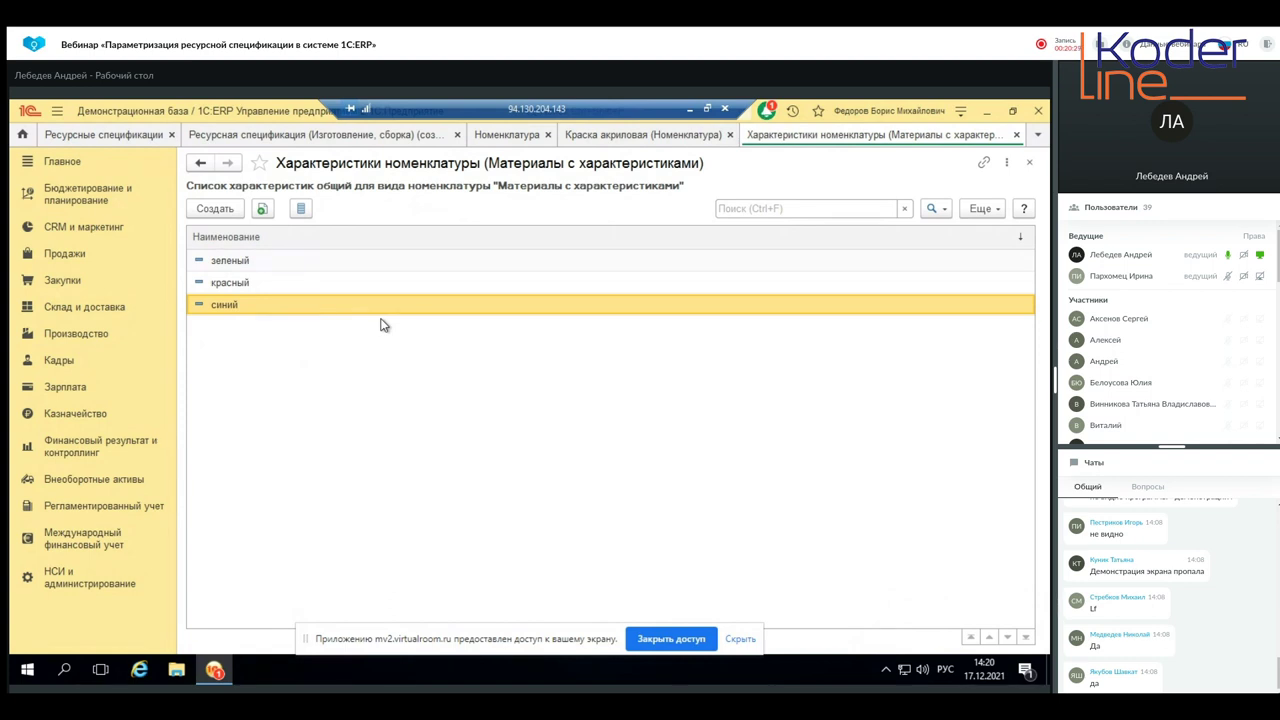
- Close the characteristics list and the paint item, and start a resource specification of type Изготовление, сборка
{"action": "left_click", "coordinate": [1030, 161]}
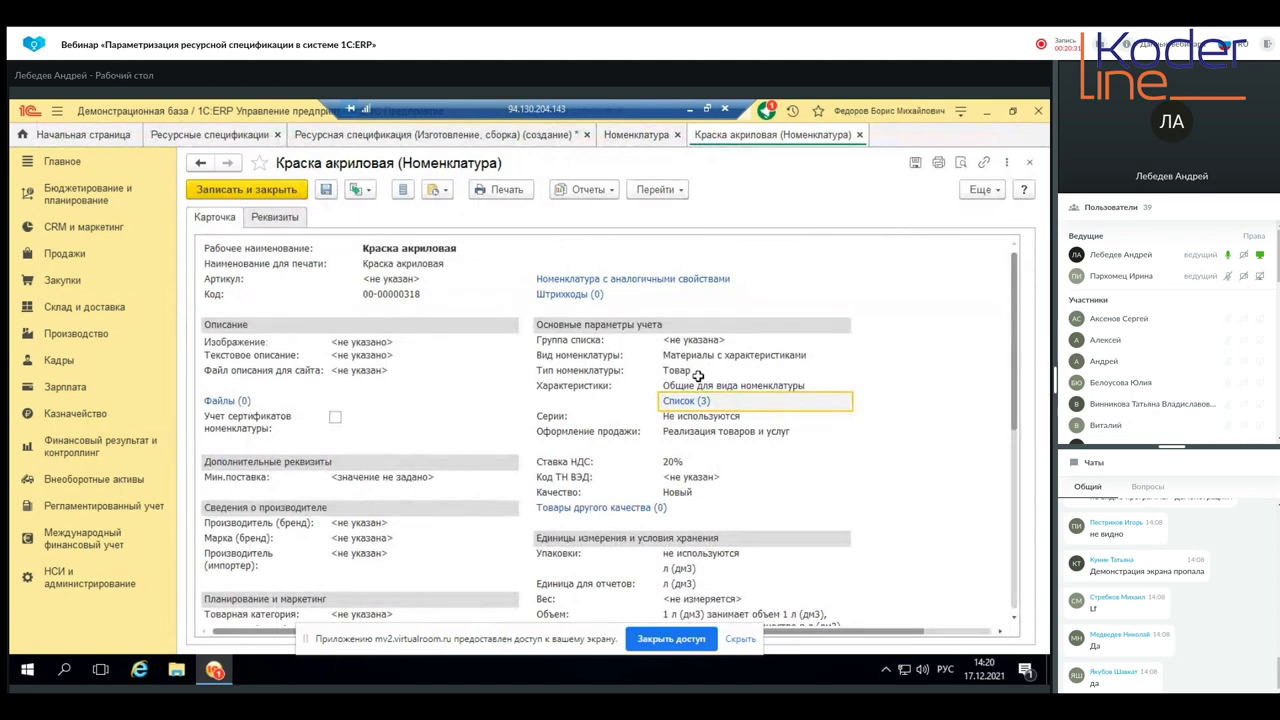
{"action": "left_click", "coordinate": [1030, 163]}
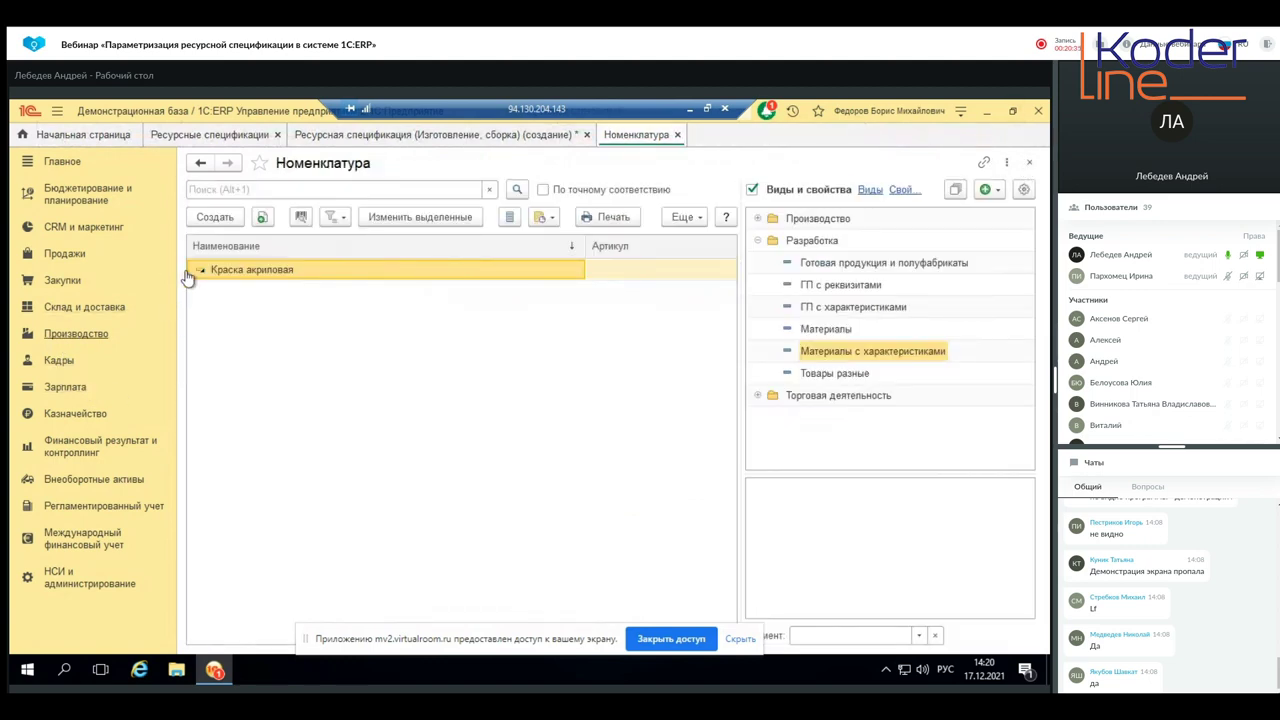
{"action": "left_click", "coordinate": [76, 333]}
{"action": "left_click", "coordinate": [276, 298]}
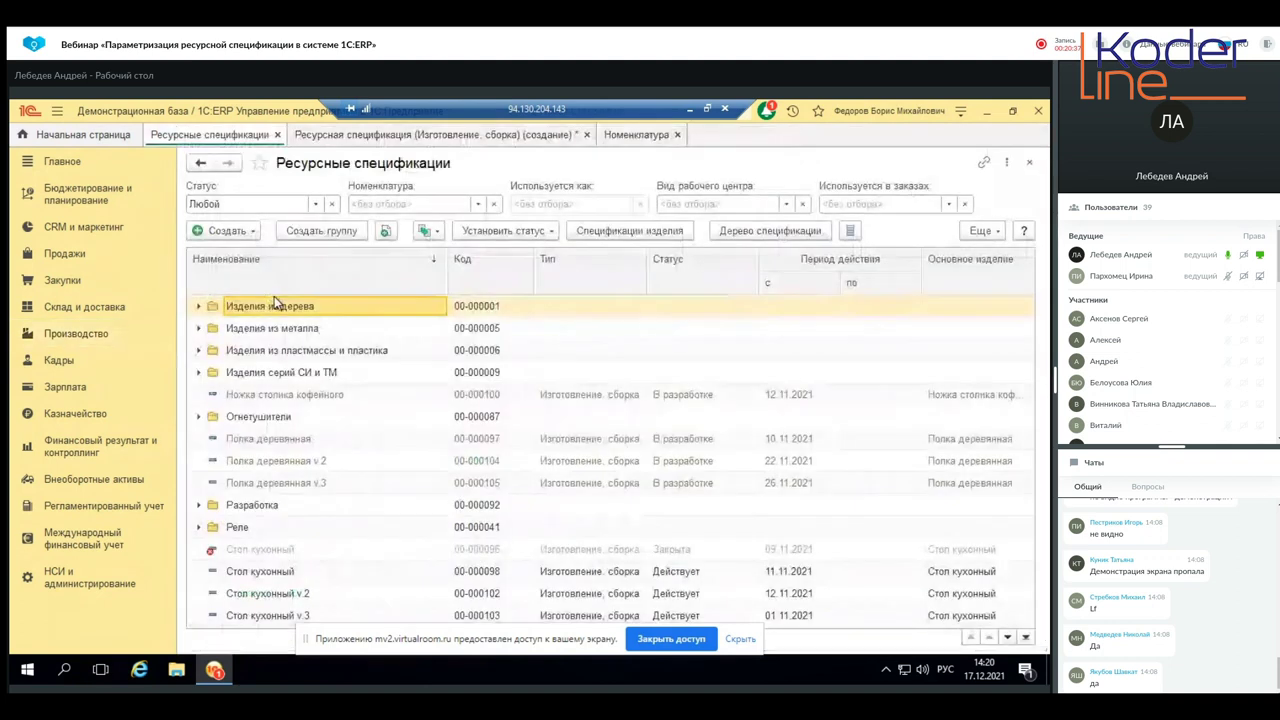
{"action": "left_click", "coordinate": [226, 231]}
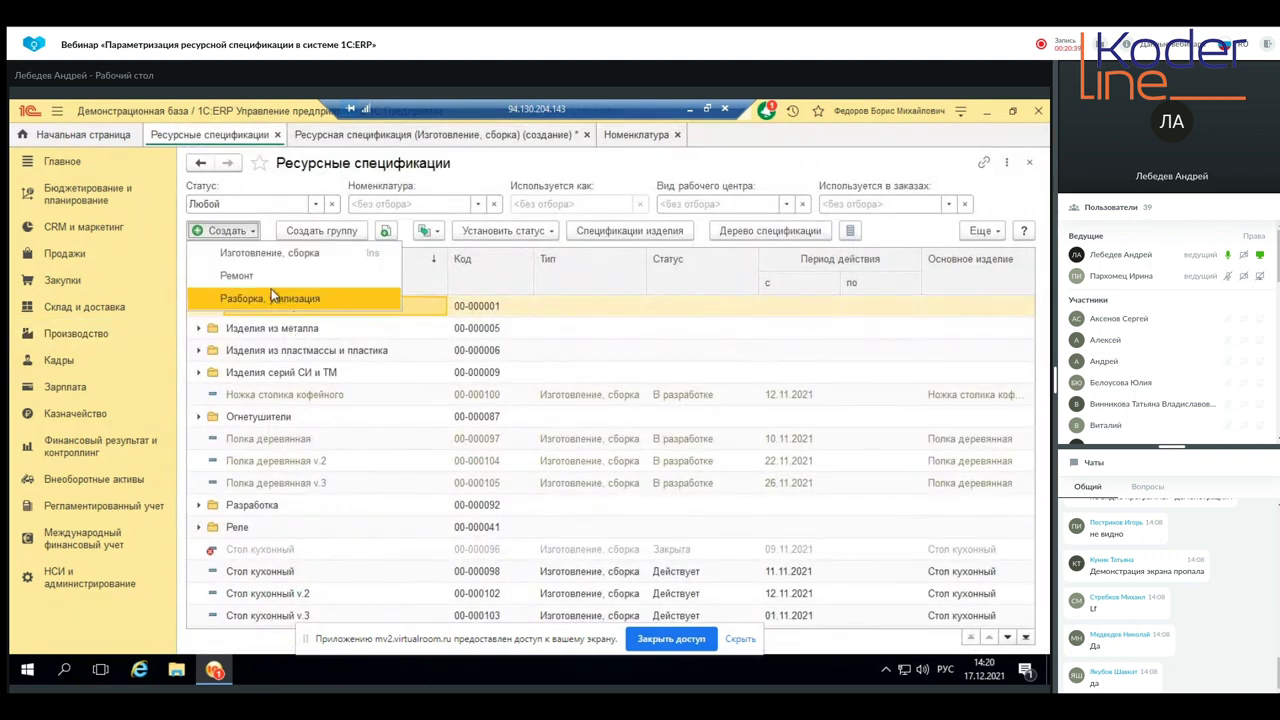
{"action": "left_click", "coordinate": [279, 261]}
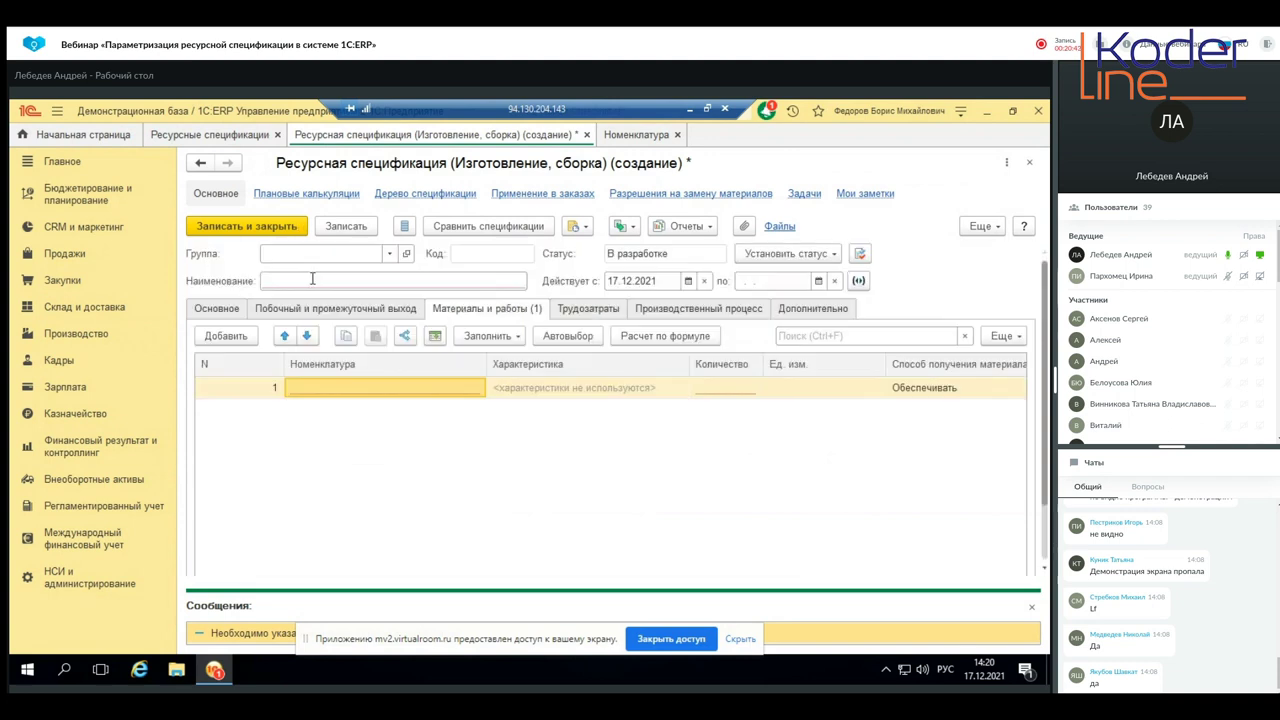
- Define the specification's product by номенклатура and choose Полка деревянная as the product
{"action": "left_click", "coordinate": [238, 312]}
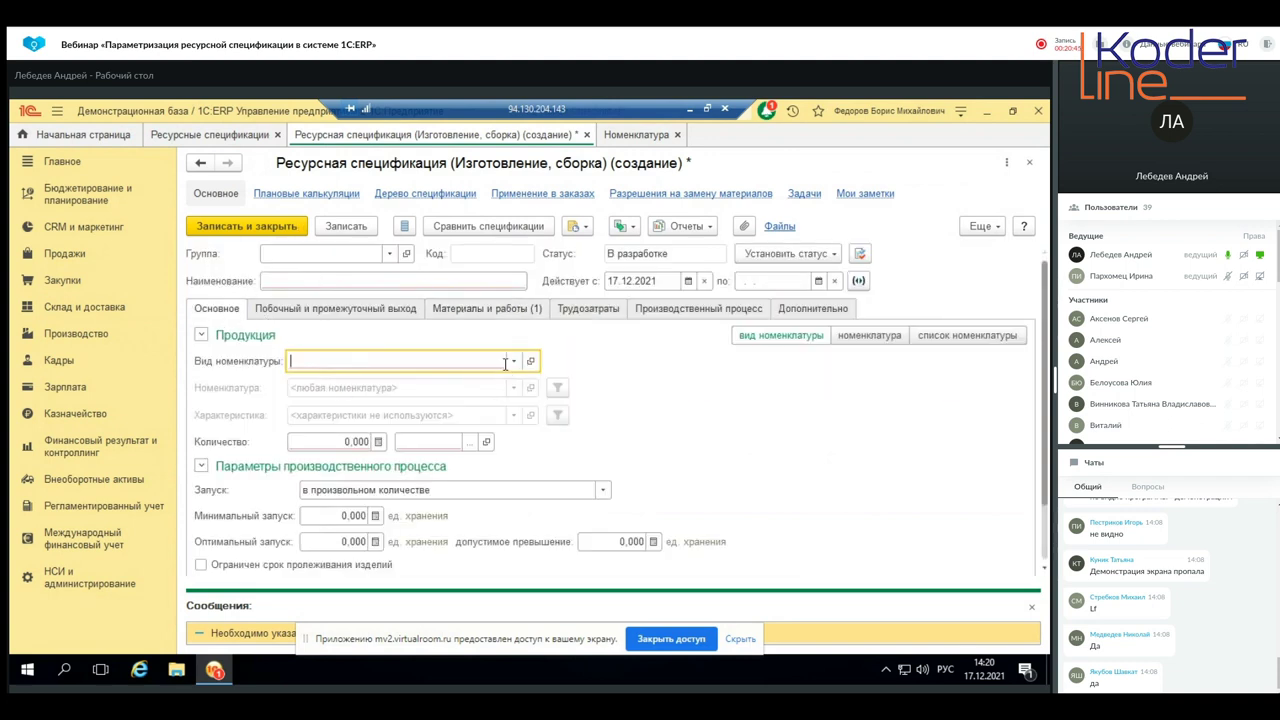
{"action": "left_click", "coordinate": [866, 337]}
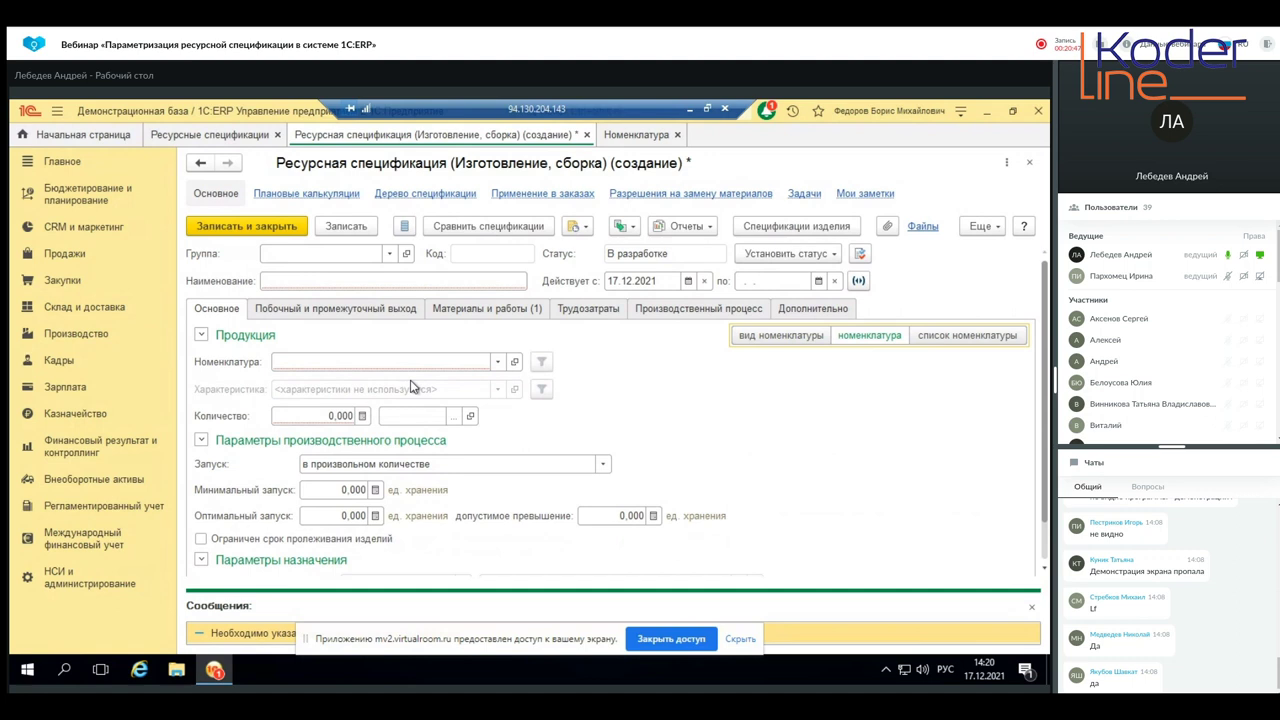
{"action": "left_click", "coordinate": [497, 362]}
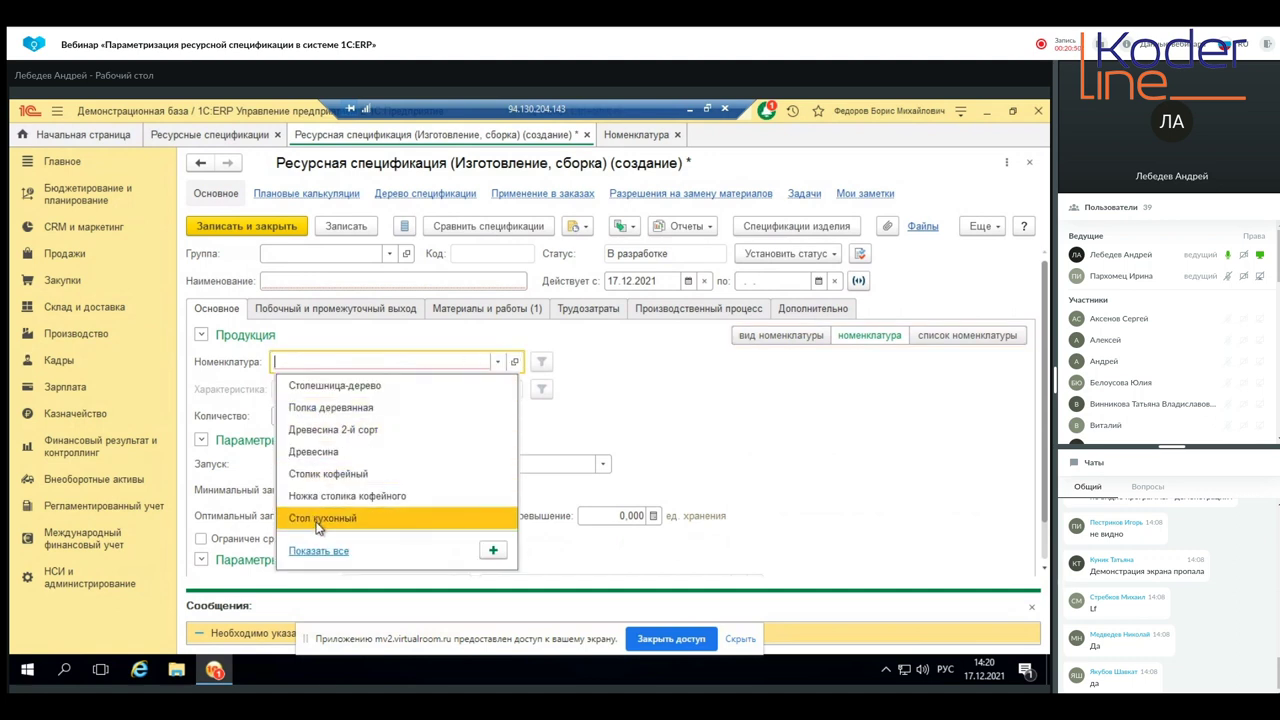
{"action": "left_click", "coordinate": [346, 404]}
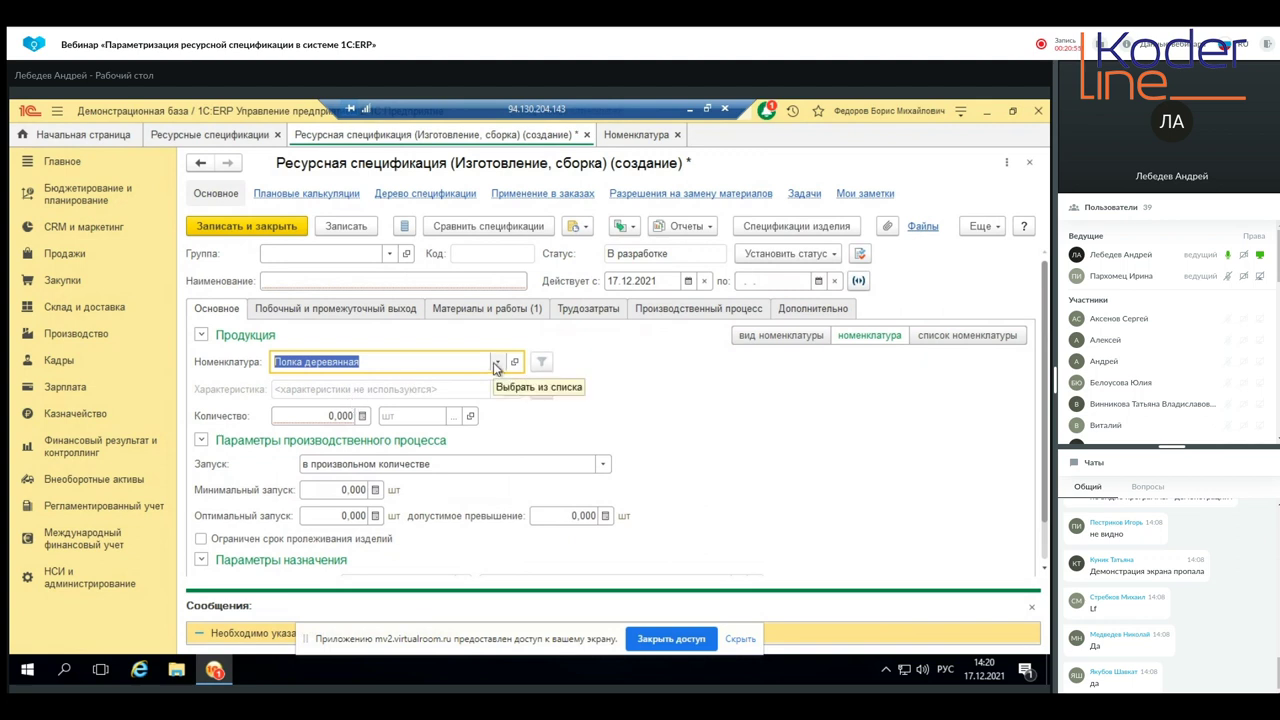
- Check the shelf item listed under ГП с характеристиками and set the specification's product to Полка деревянная 1*0,3*0,3
{"action": "left_click", "coordinate": [645, 140]}
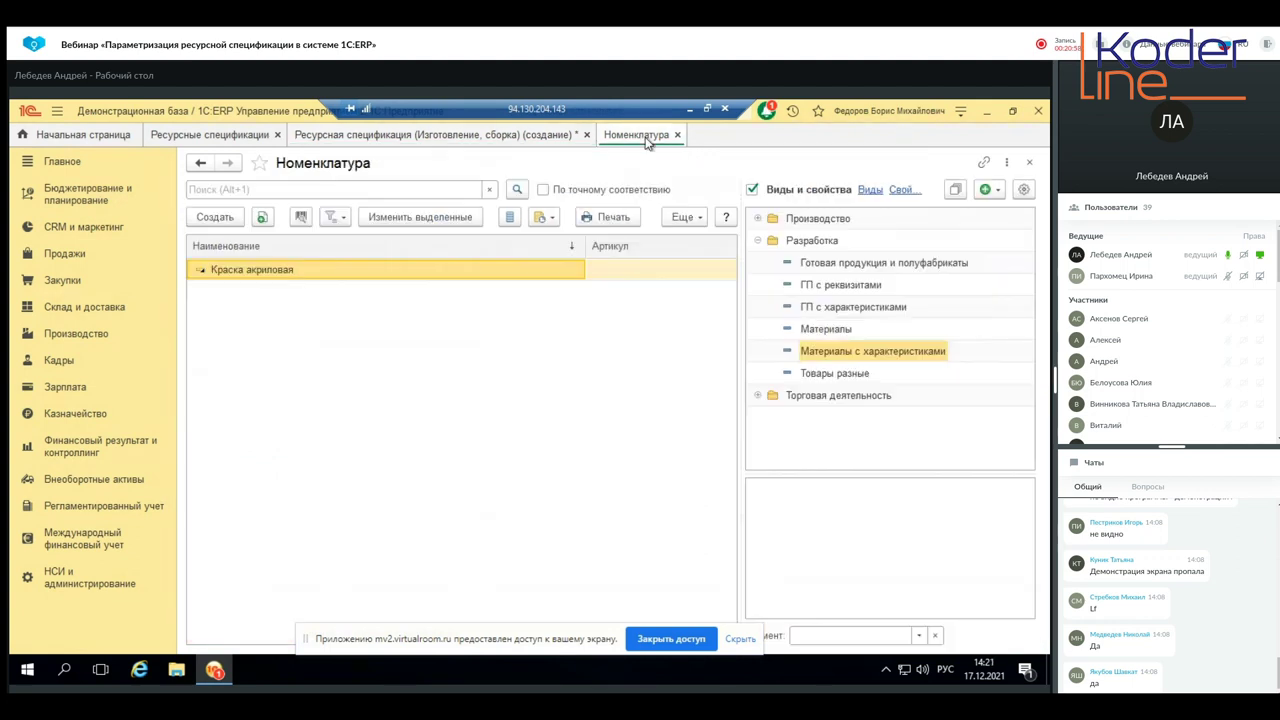
{"action": "left_click", "coordinate": [845, 312]}
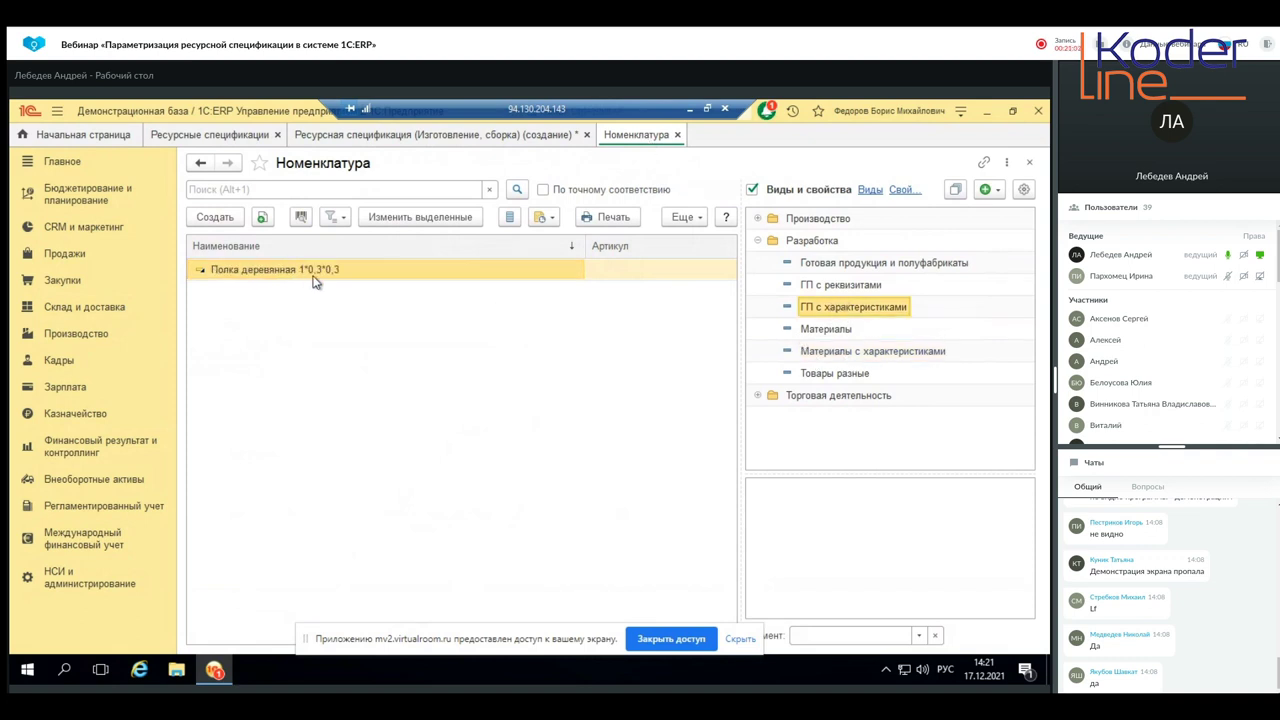
{"action": "left_click", "coordinate": [404, 140]}
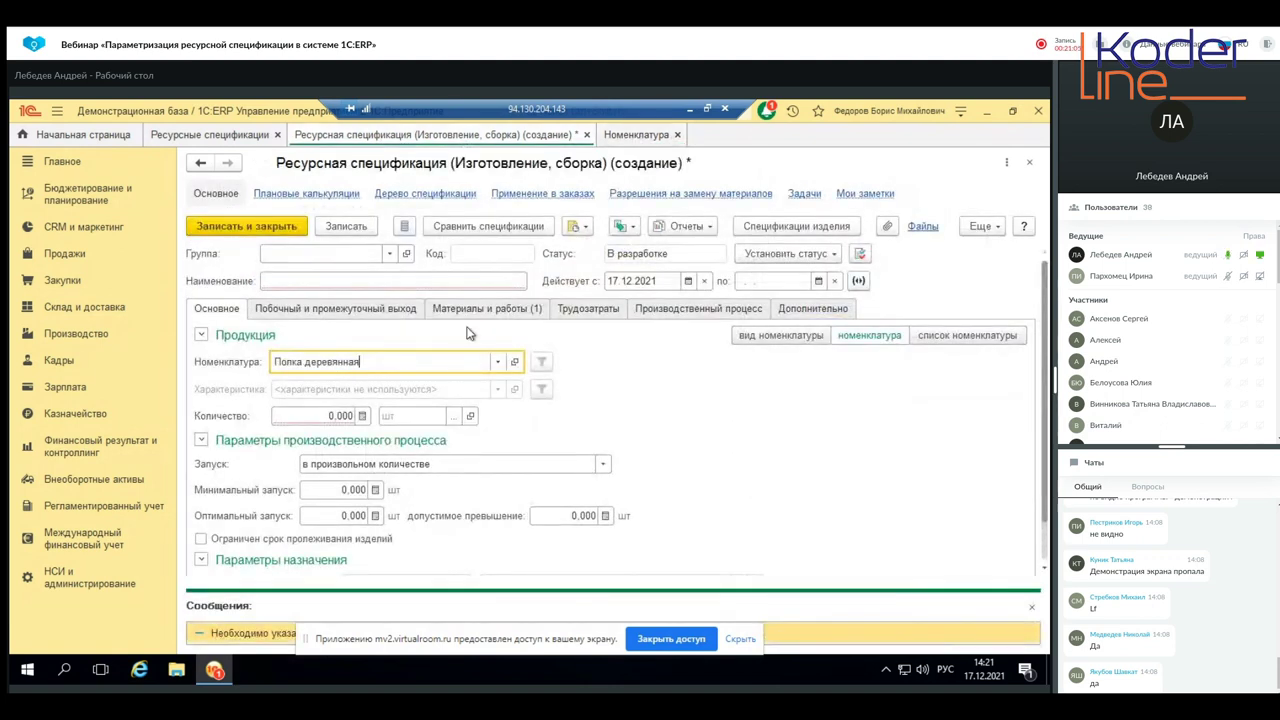
{"action": "key", "text": "BackSpace"}
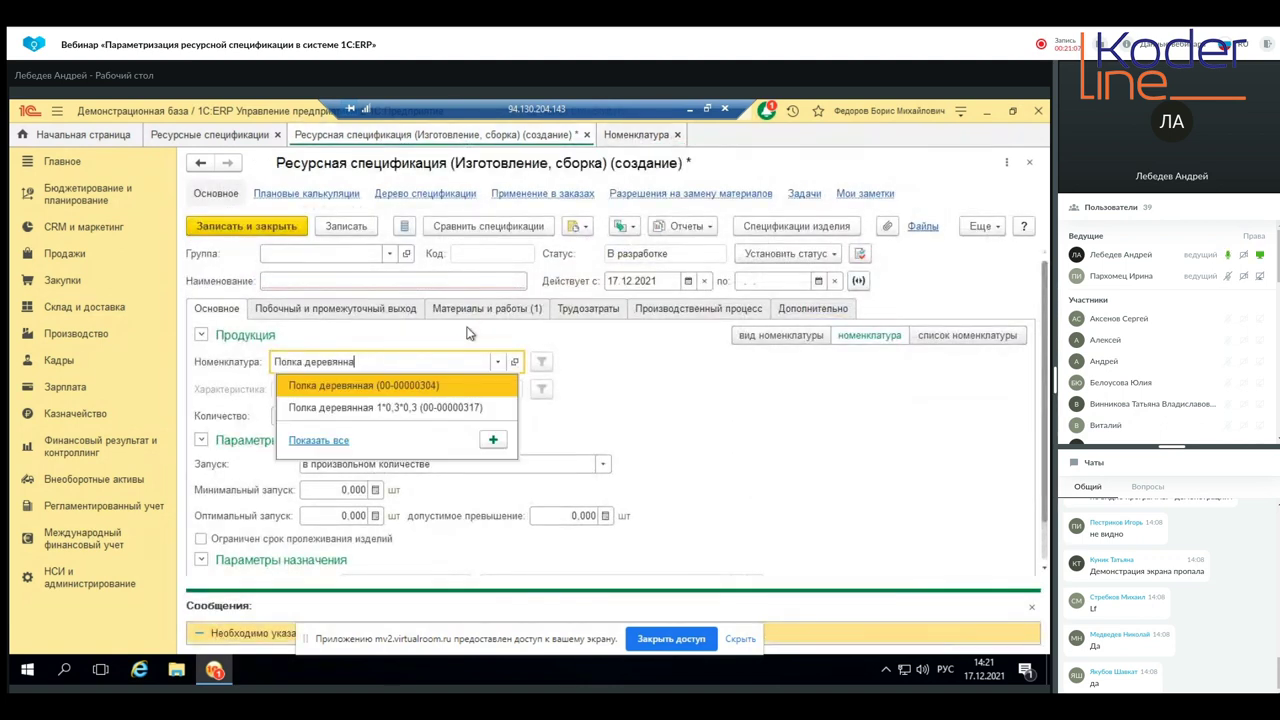
{"action": "key", "text": "Down"}
{"action": "key", "text": "Return"}
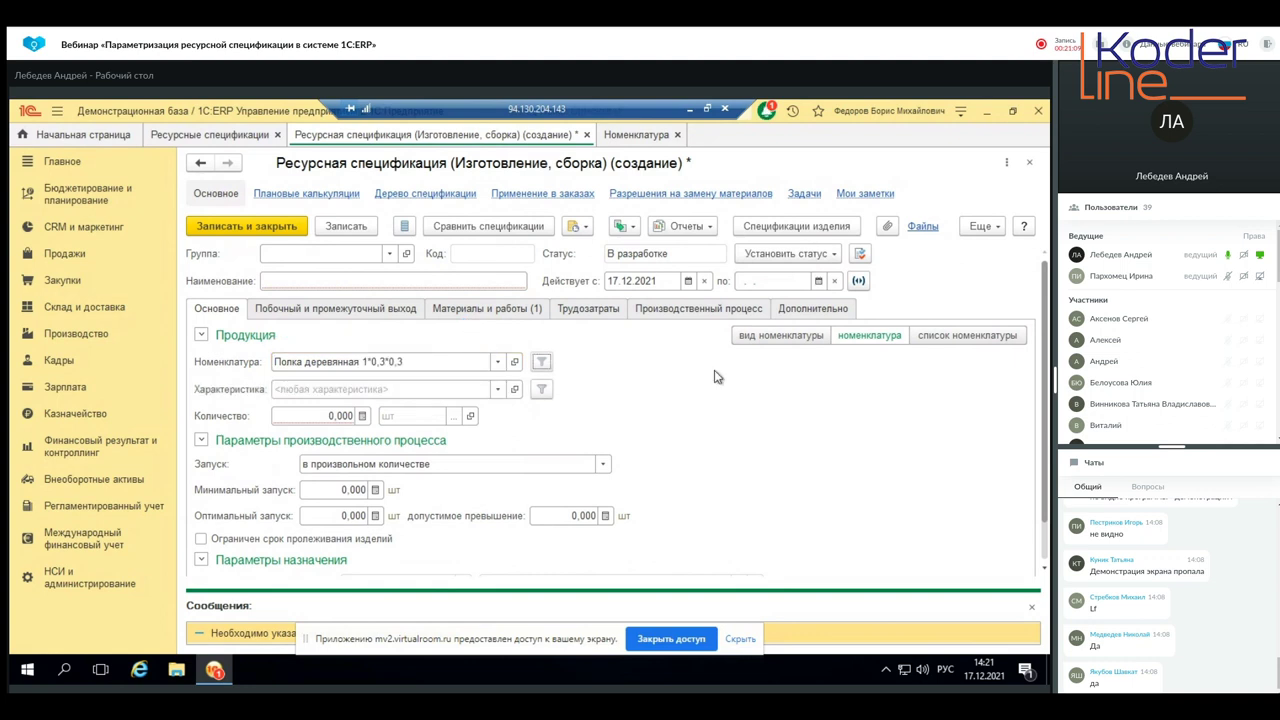
- Set the product quantity to 1 and dismiss the messages pane
{"action": "left_click", "coordinate": [330, 416]}
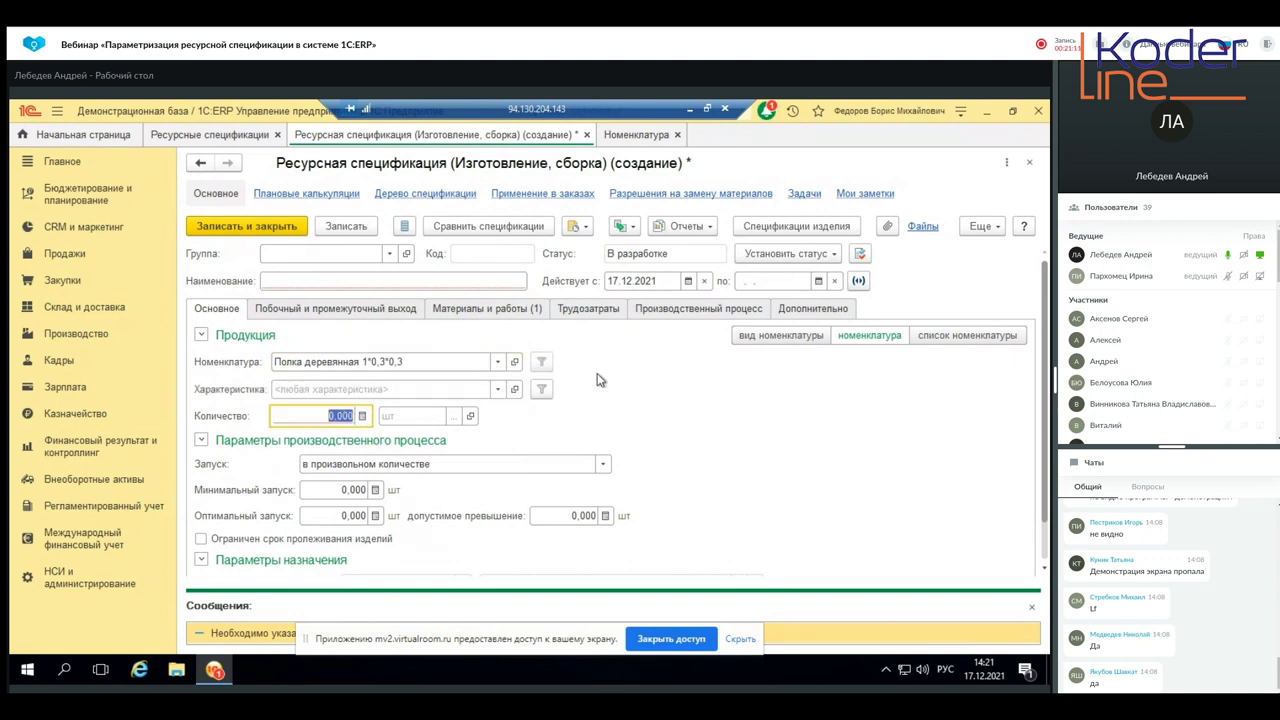
{"action": "type", "text": "1"}
{"action": "left_click", "coordinate": [1031, 607]}
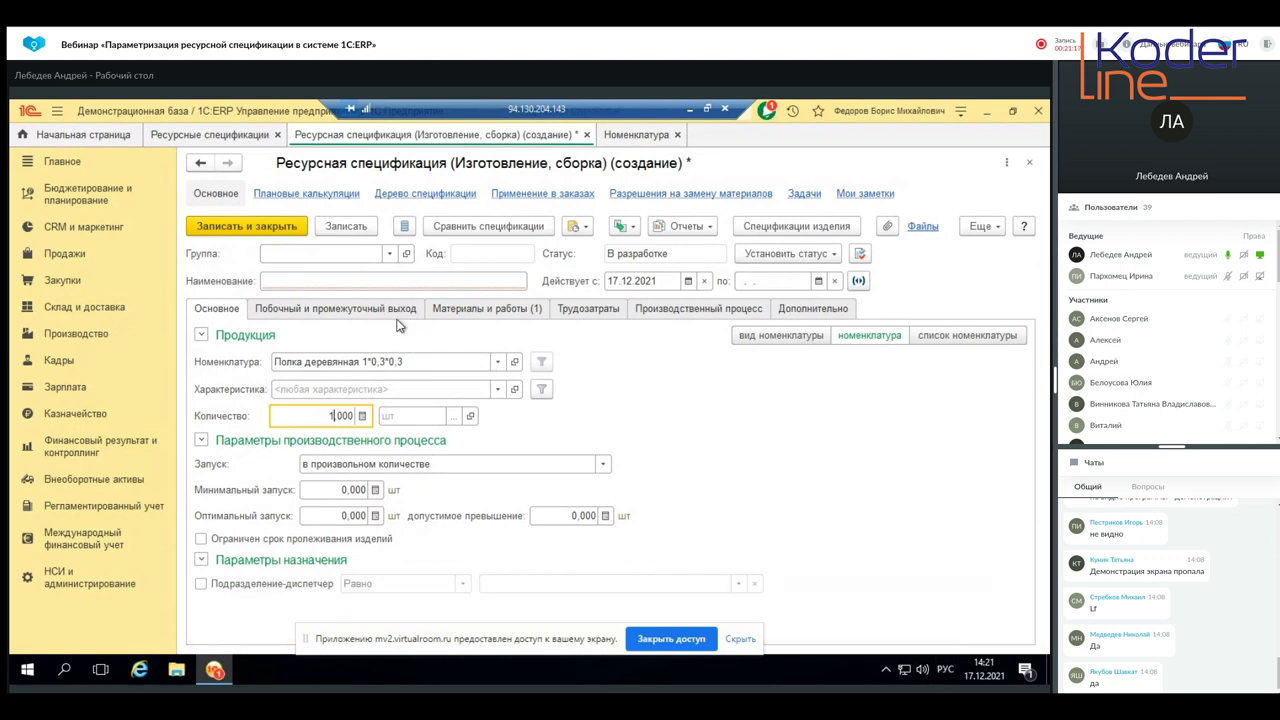
- Copy the product name Полка деревянная 1*0,3*0,3 into the specification's Наименование
{"action": "left_click", "coordinate": [512, 311]}
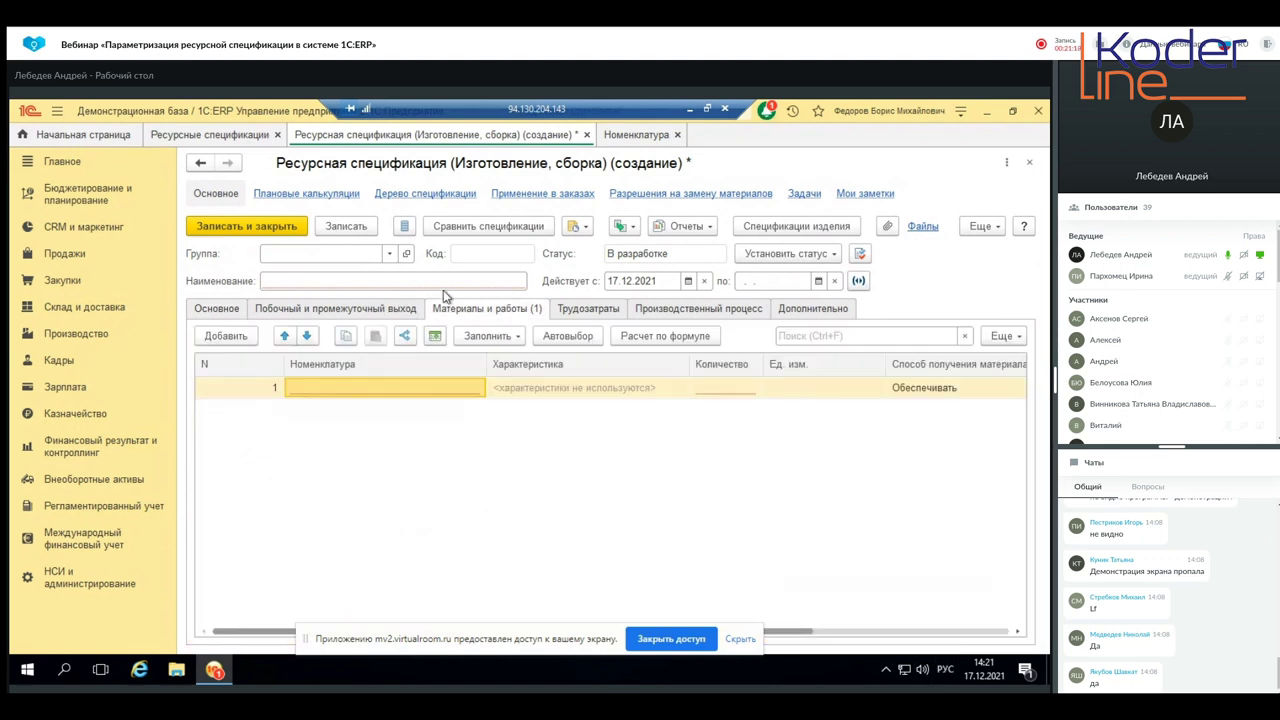
{"action": "left_click", "coordinate": [220, 308]}
{"action": "left_click", "coordinate": [317, 361]}
{"action": "right_click", "coordinate": [317, 361]}
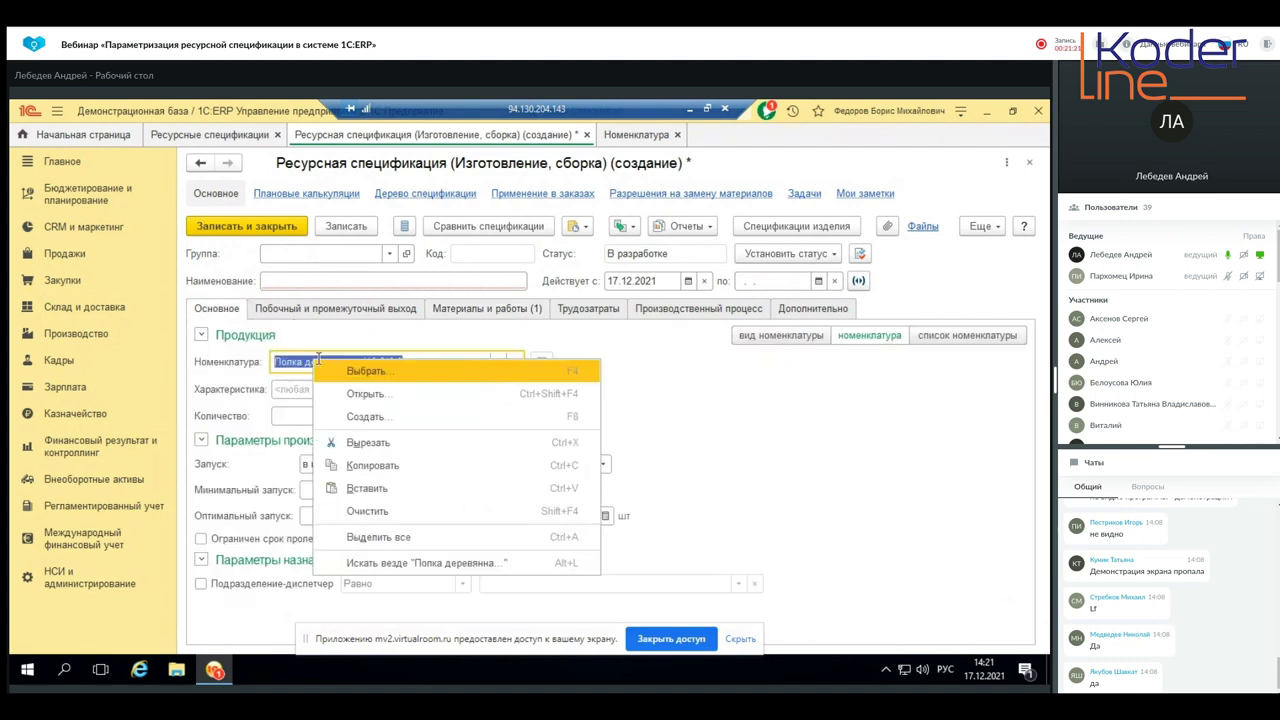
{"action": "left_click", "coordinate": [370, 466]}
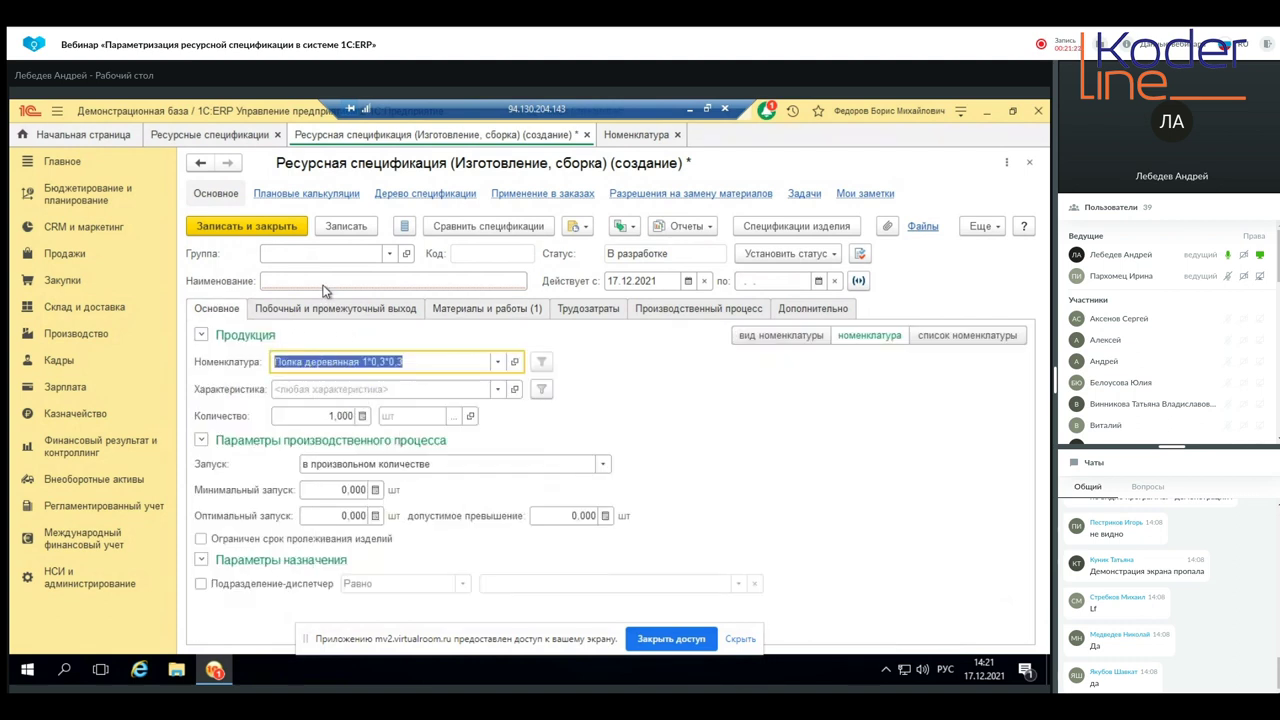
{"action": "left_click", "coordinate": [323, 284]}
{"action": "right_click", "coordinate": [323, 284]}
{"action": "left_click", "coordinate": [380, 363]}
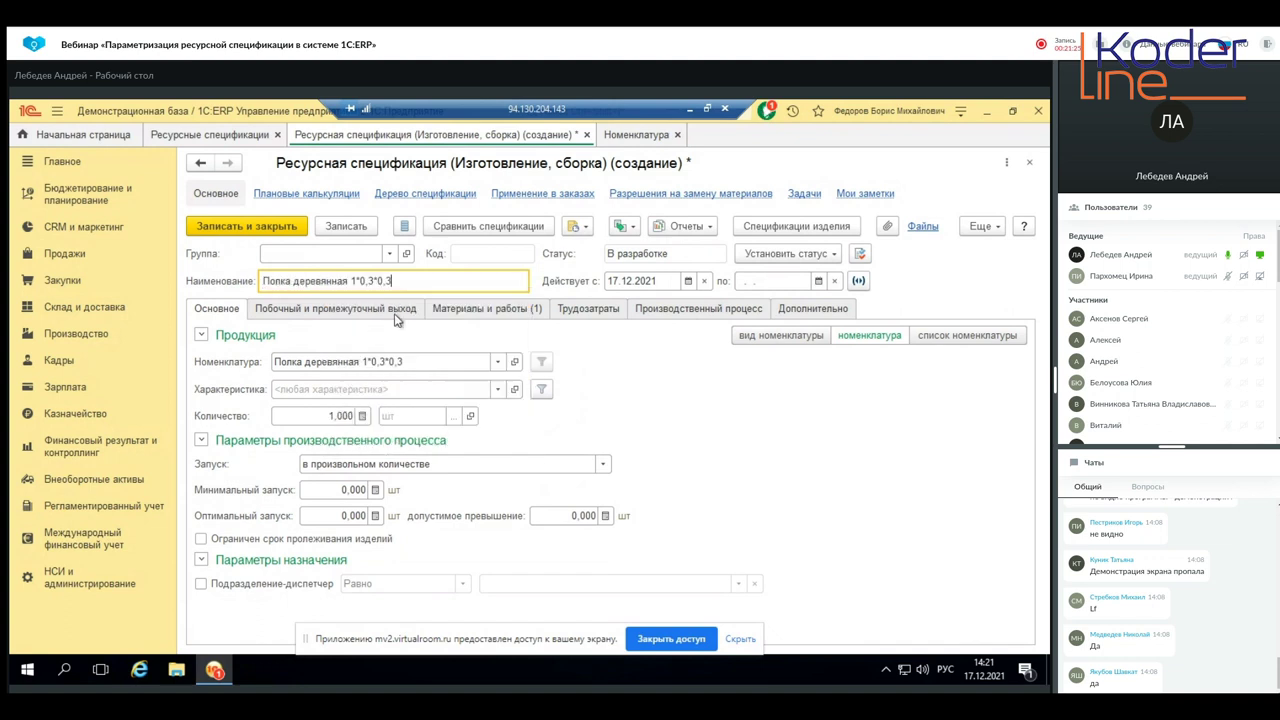
- Set the first material row to Древесина and add a second row with Краска акриловая
{"action": "left_click", "coordinate": [459, 312]}
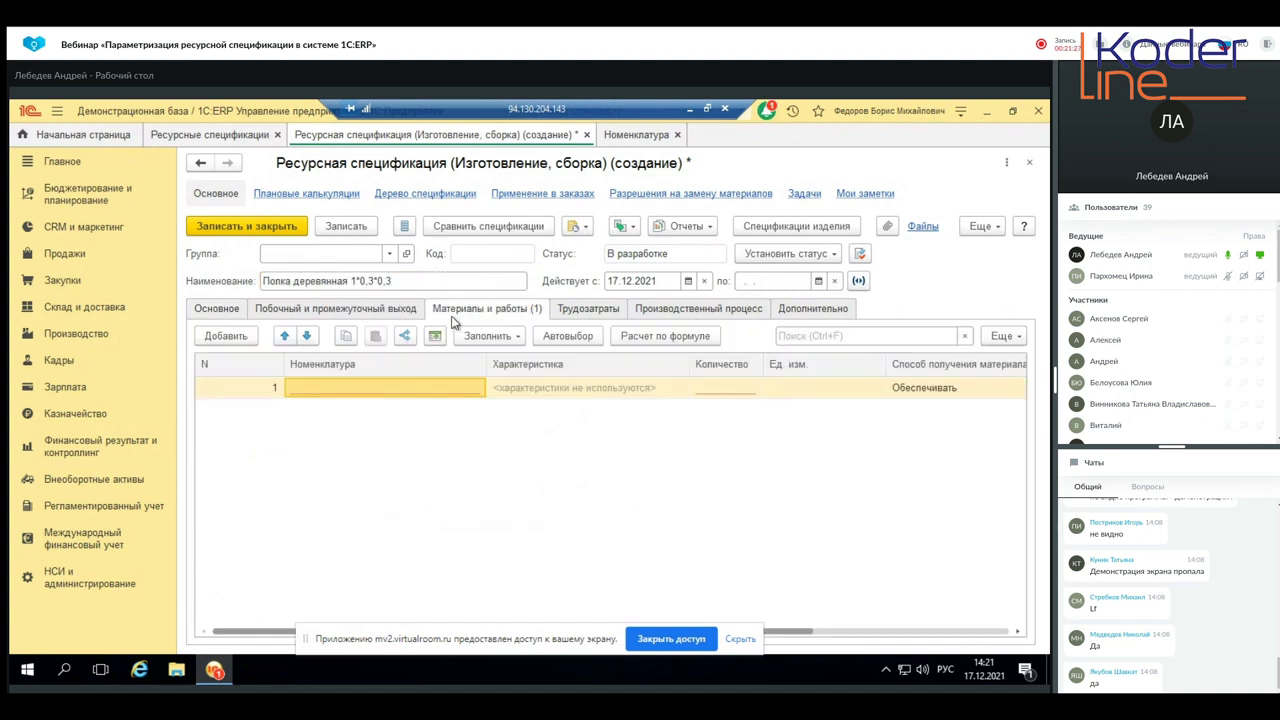
{"action": "left_click", "coordinate": [395, 390]}
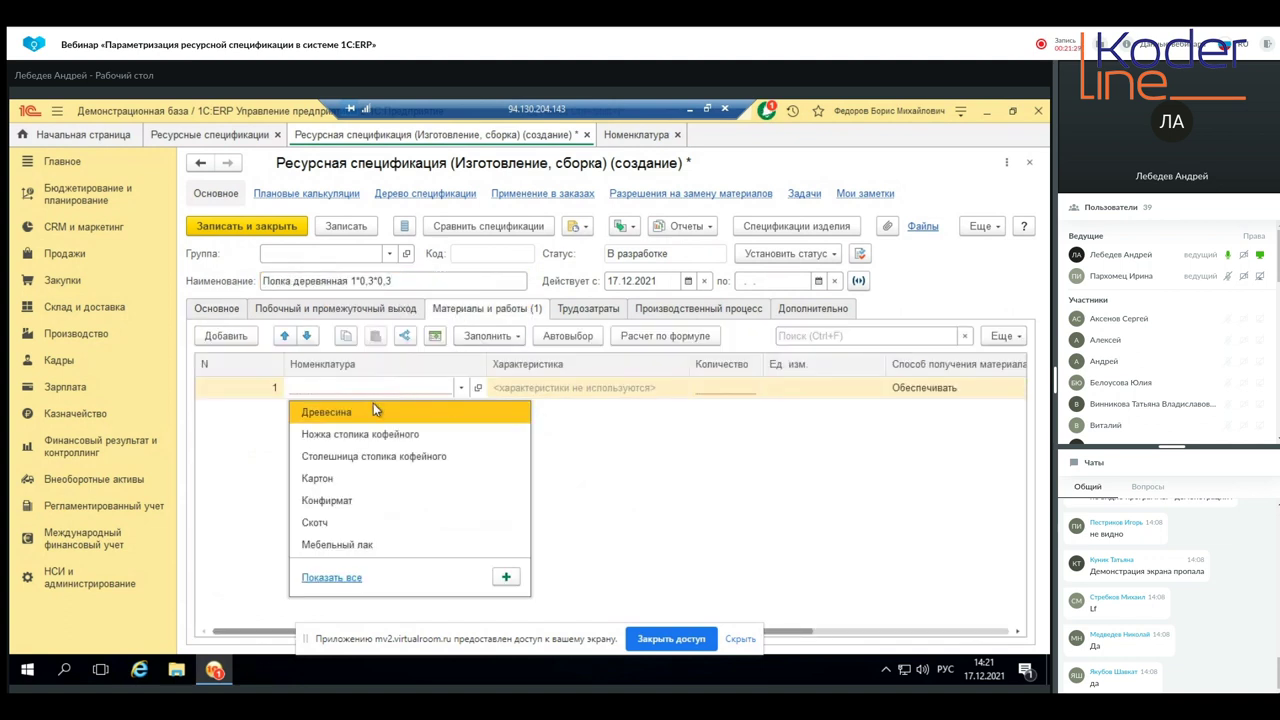
{"action": "left_click", "coordinate": [376, 412]}
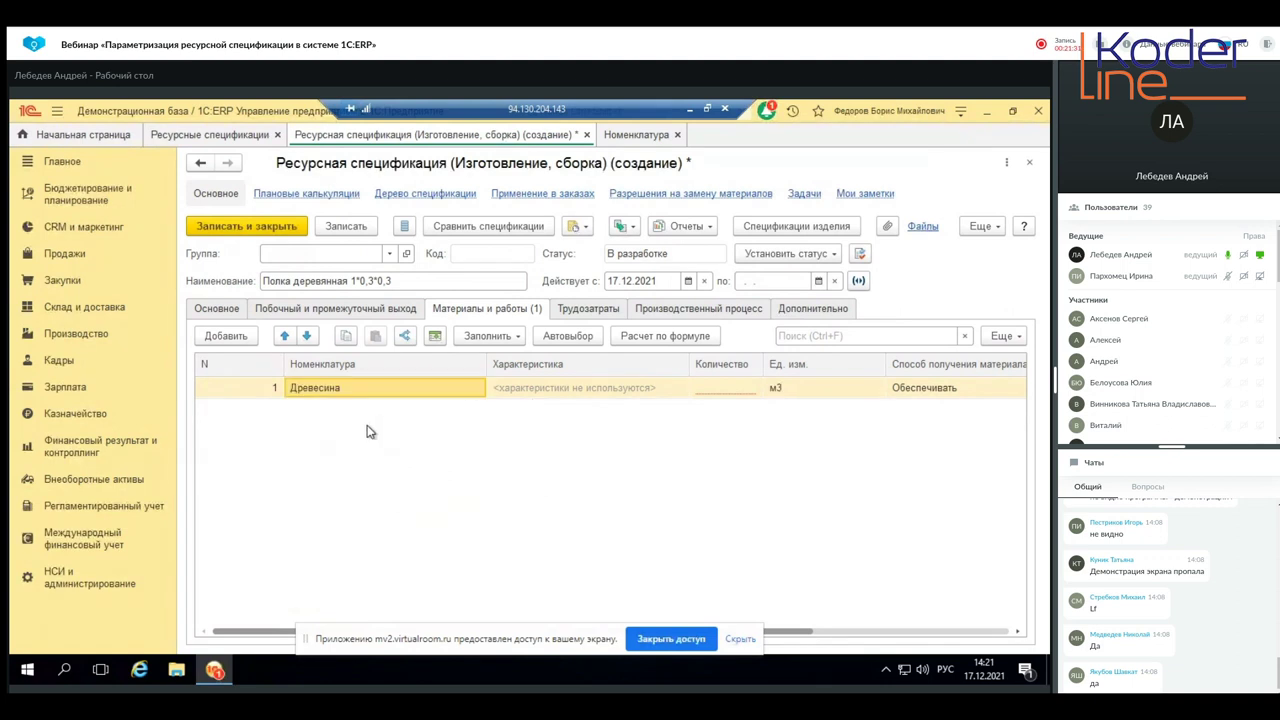
{"action": "left_click", "coordinate": [246, 337]}
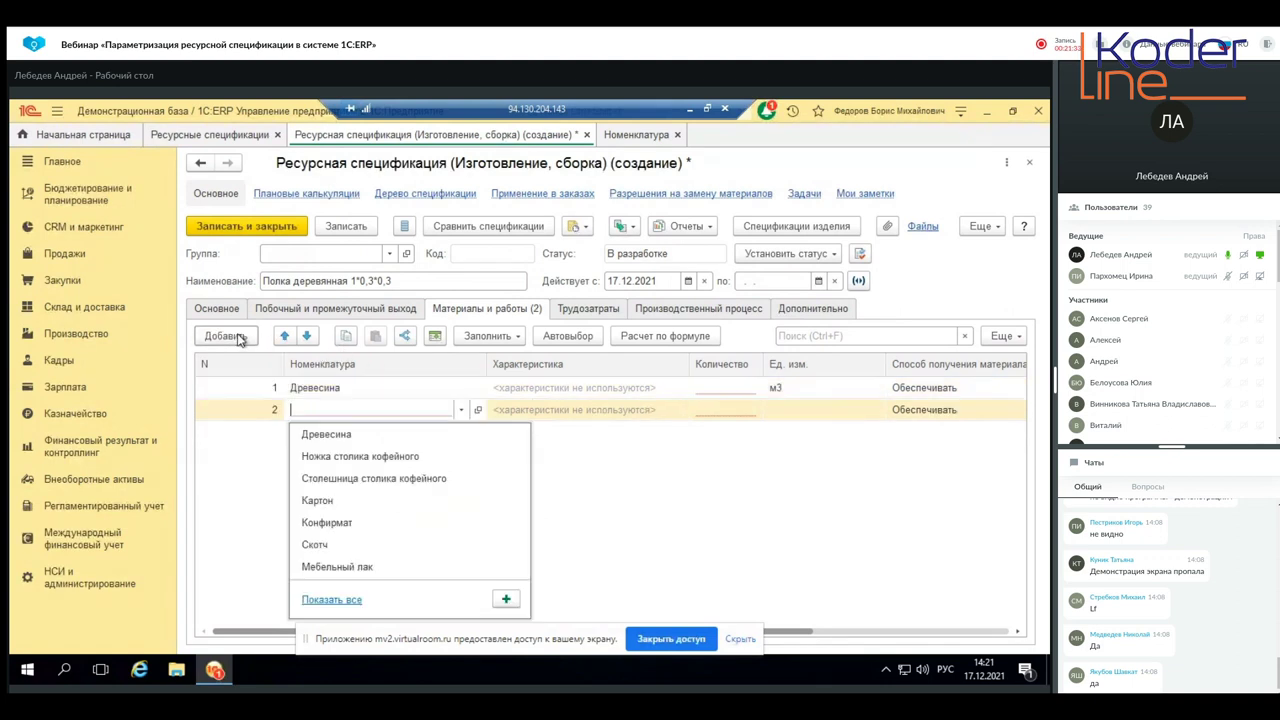
{"action": "left_click", "coordinate": [352, 410]}
{"action": "type", "text": "кра"}
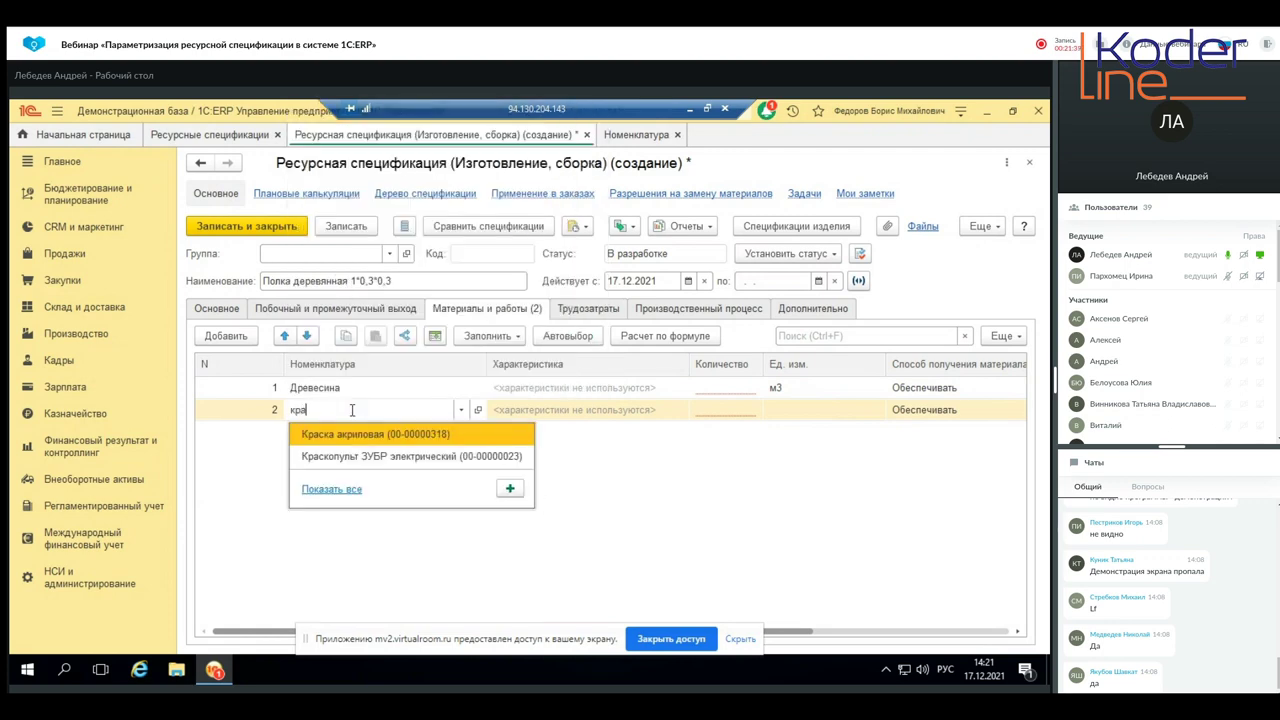
{"action": "left_click", "coordinate": [404, 435]}
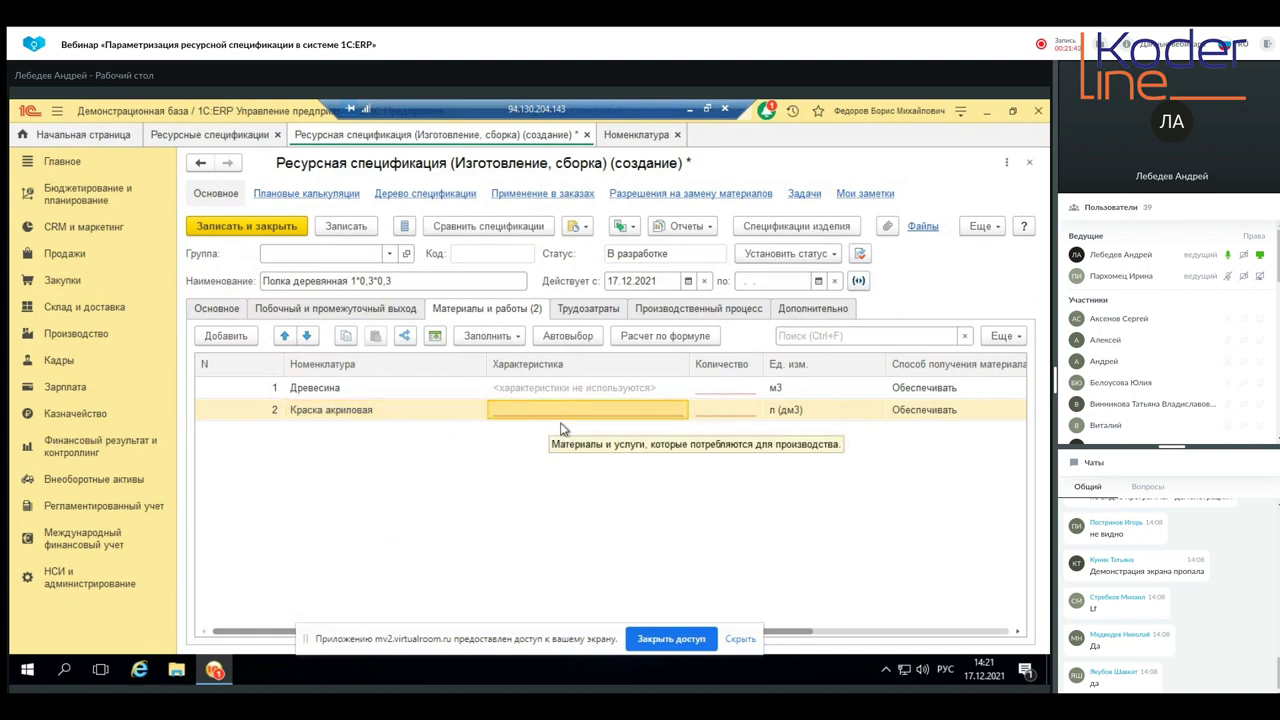
- In the paint row's autoselection, determine the characteristic by Определяется по свойствам основного изделия and accept the Цвет-to-Цвет property mapping
{"action": "left_click", "coordinate": [567, 335]}
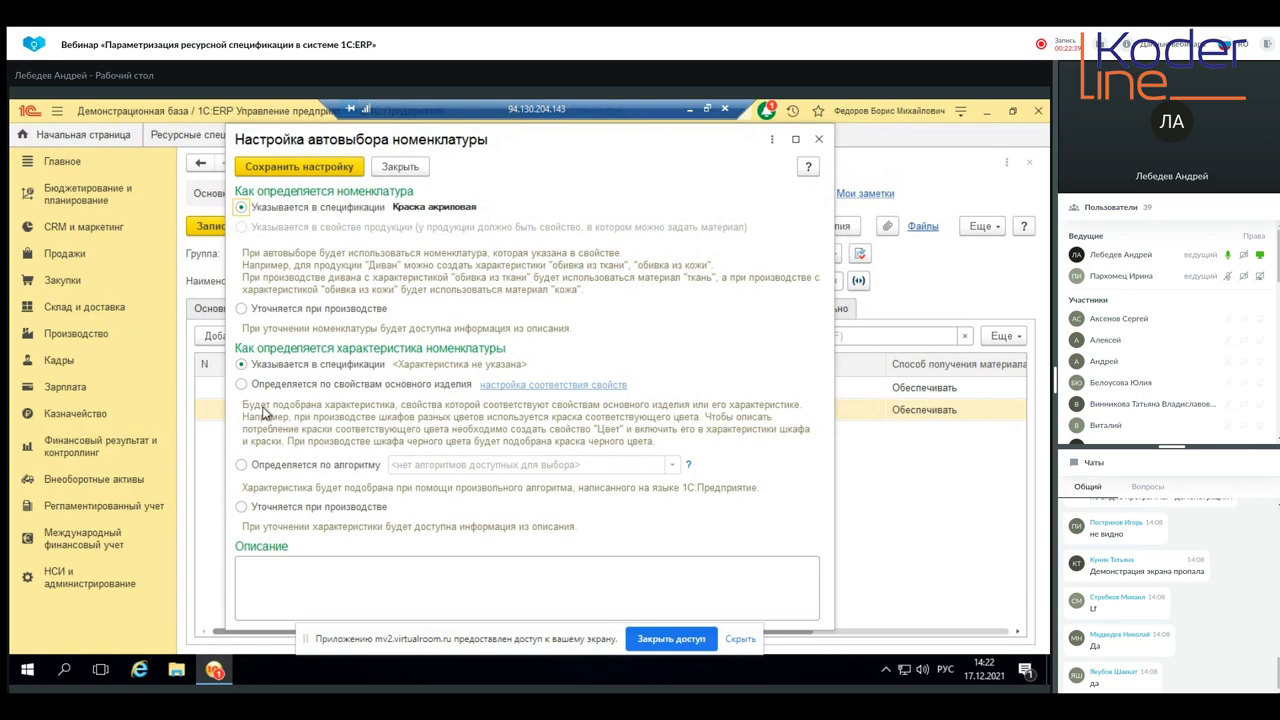
{"action": "left_click", "coordinate": [241, 384]}
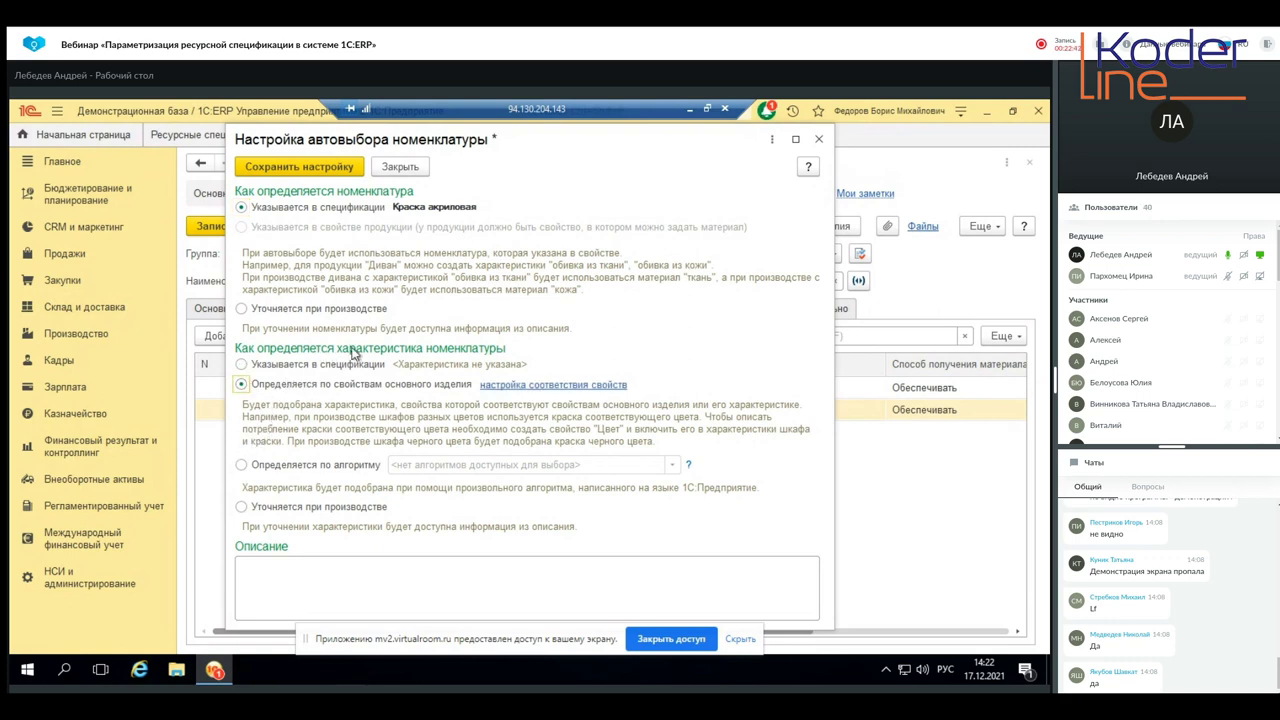
{"action": "left_click", "coordinate": [538, 387]}
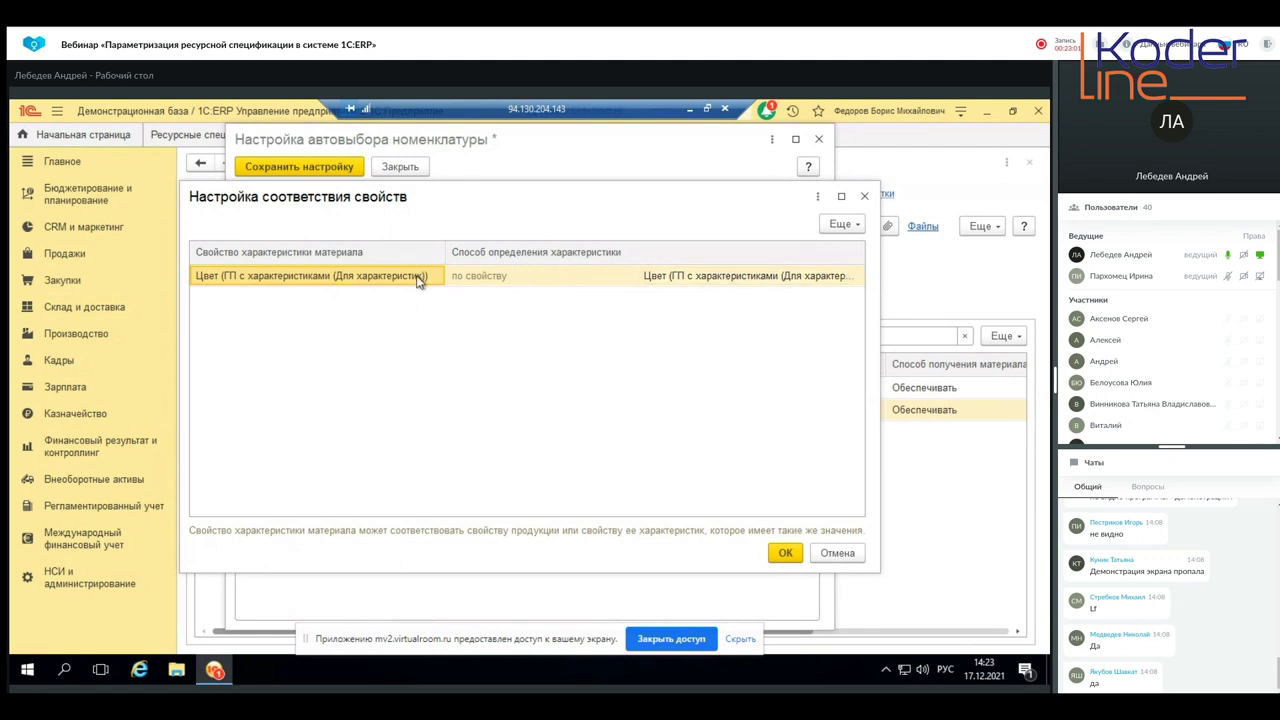
{"action": "double_click", "coordinate": [692, 278]}
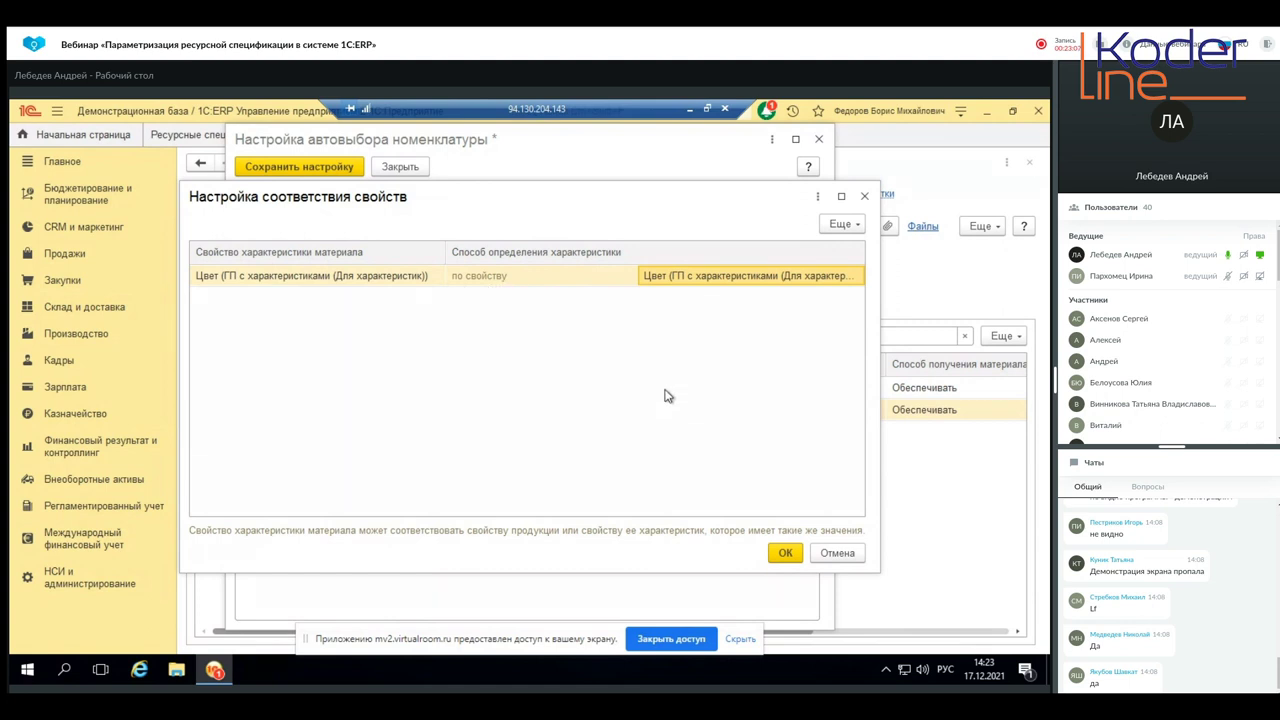
{"action": "left_click", "coordinate": [784, 553]}
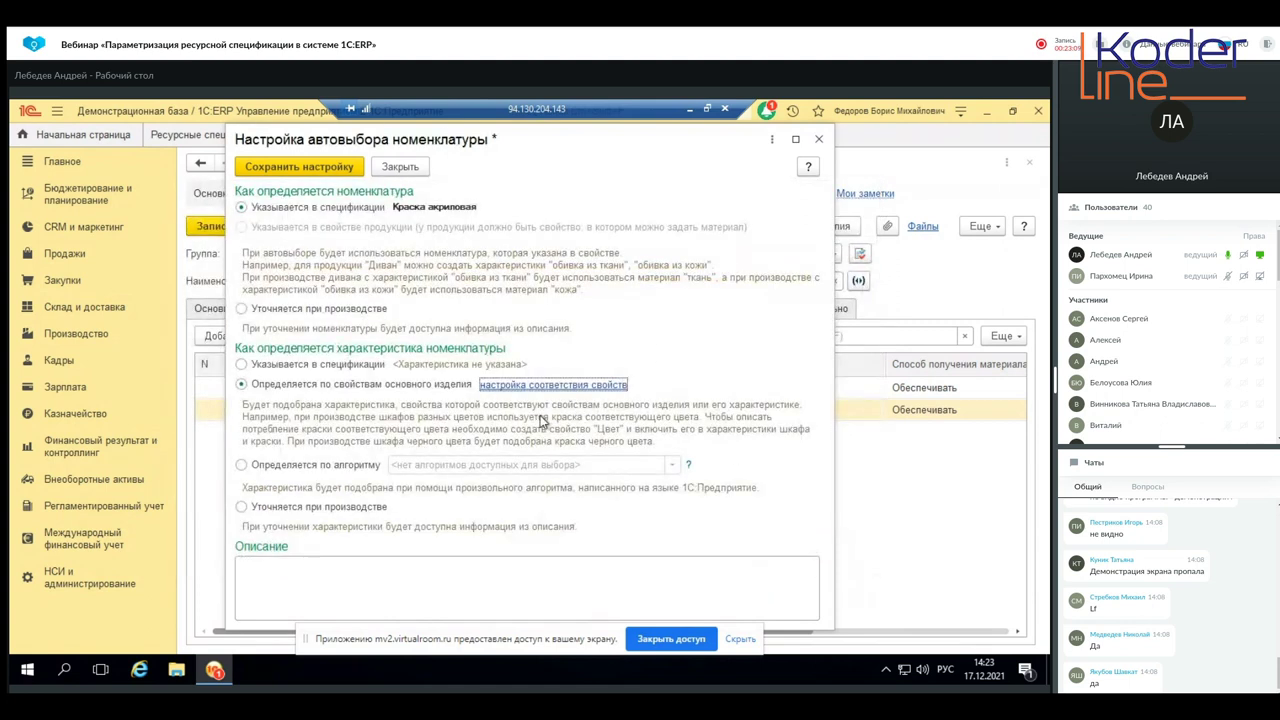
- Try determining the paint's characteristic by Определяется по алгоритму and read the hint about the available algorithms
{"action": "left_click", "coordinate": [349, 463]}
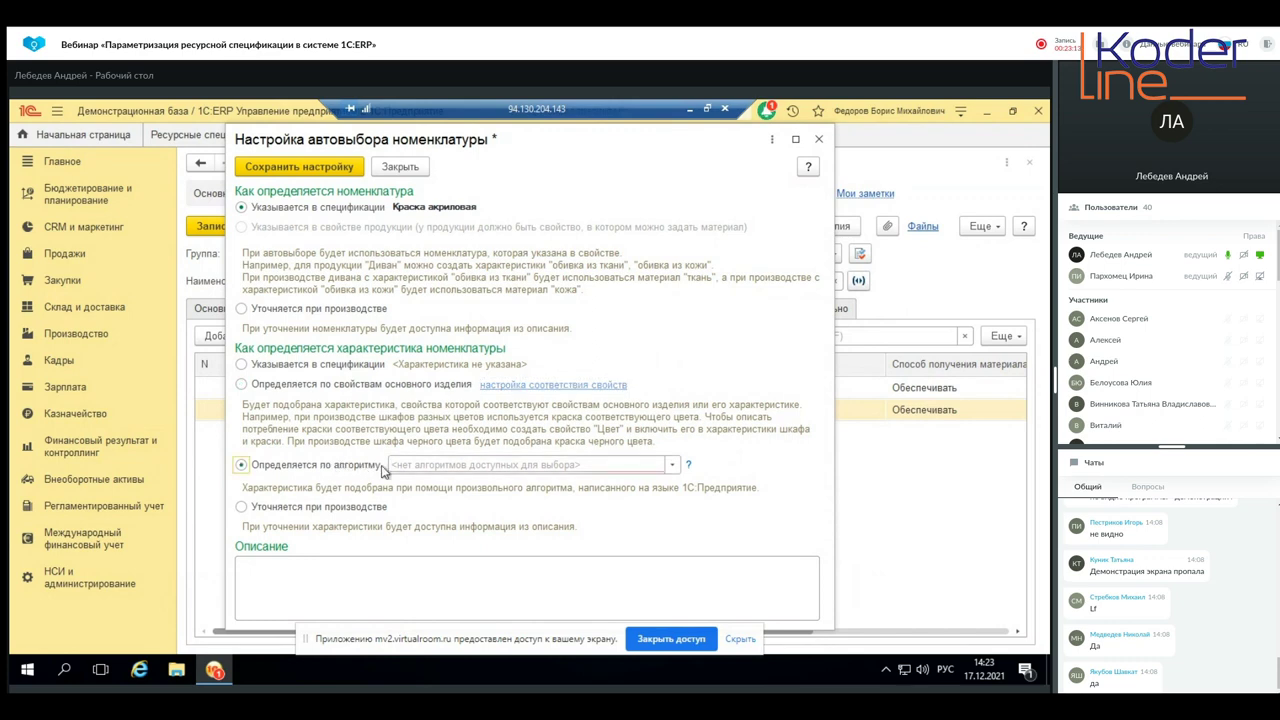
{"action": "left_click", "coordinate": [671, 464]}
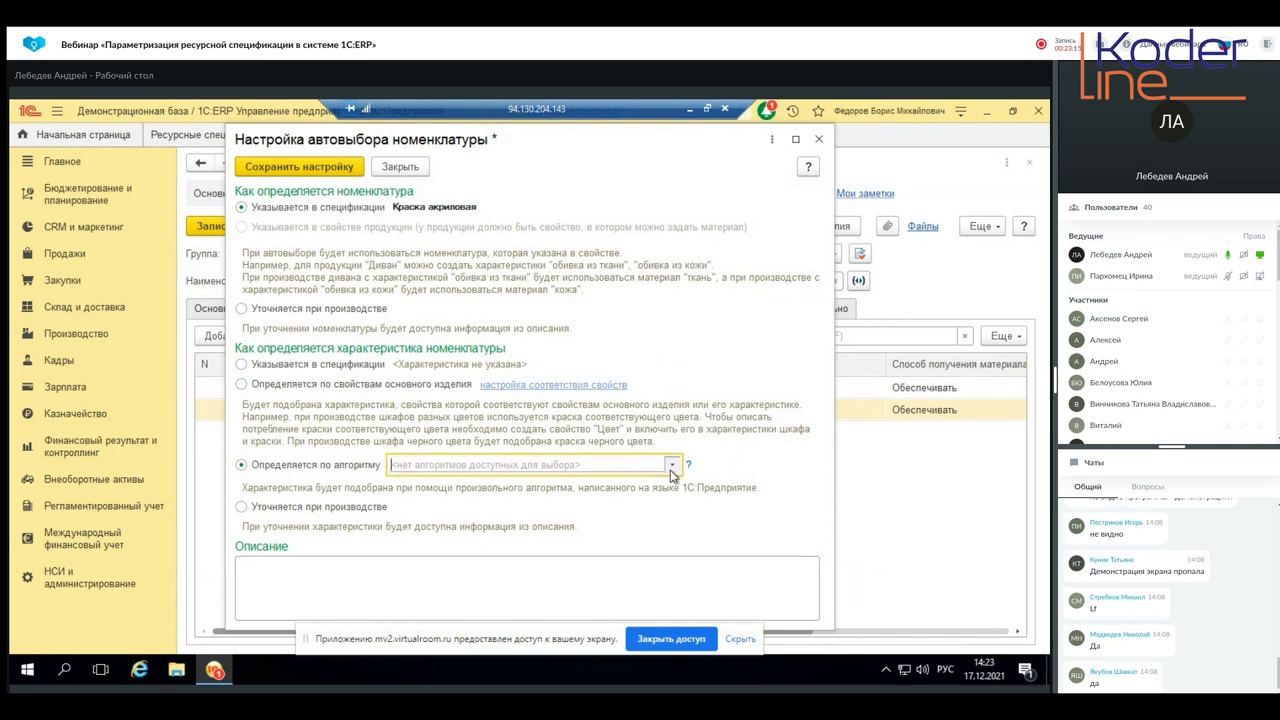
{"action": "left_click", "coordinate": [688, 466]}
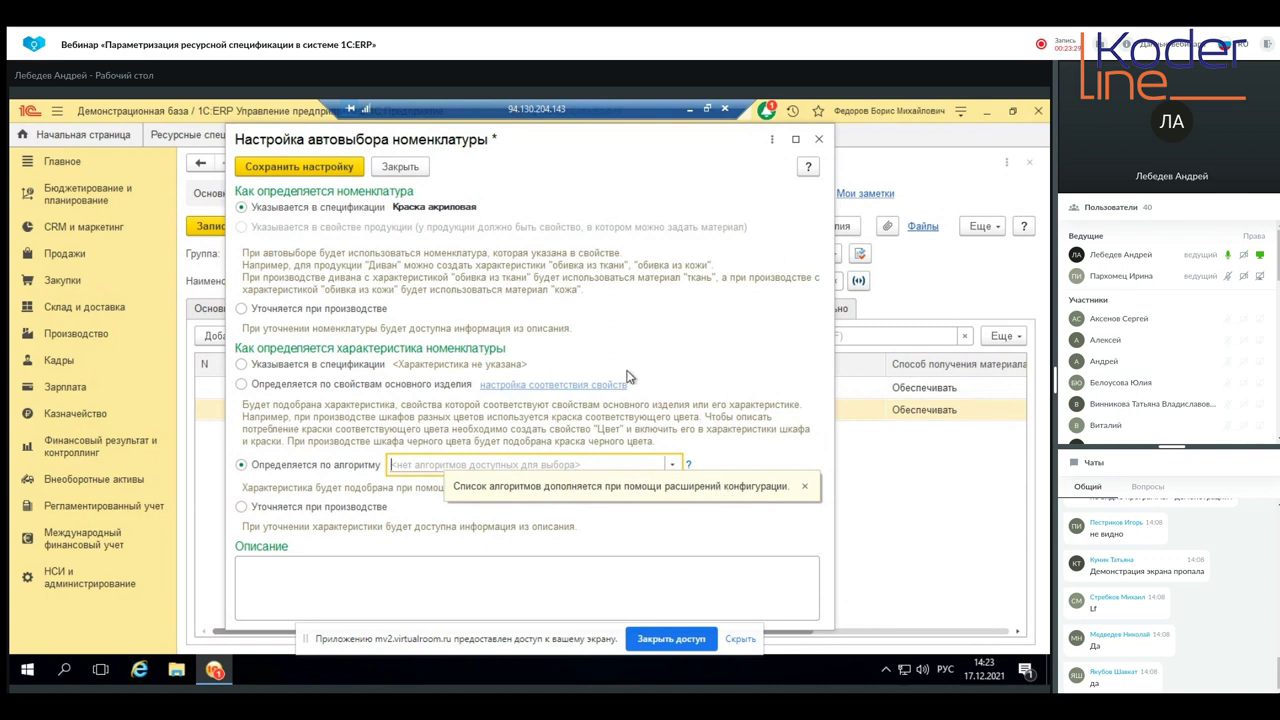
- Determine the paint's characteristic by Определяется по свойствам основного изделия, accept the Цвет property mapping and save the autoselection setting
{"action": "left_click", "coordinate": [242, 385]}
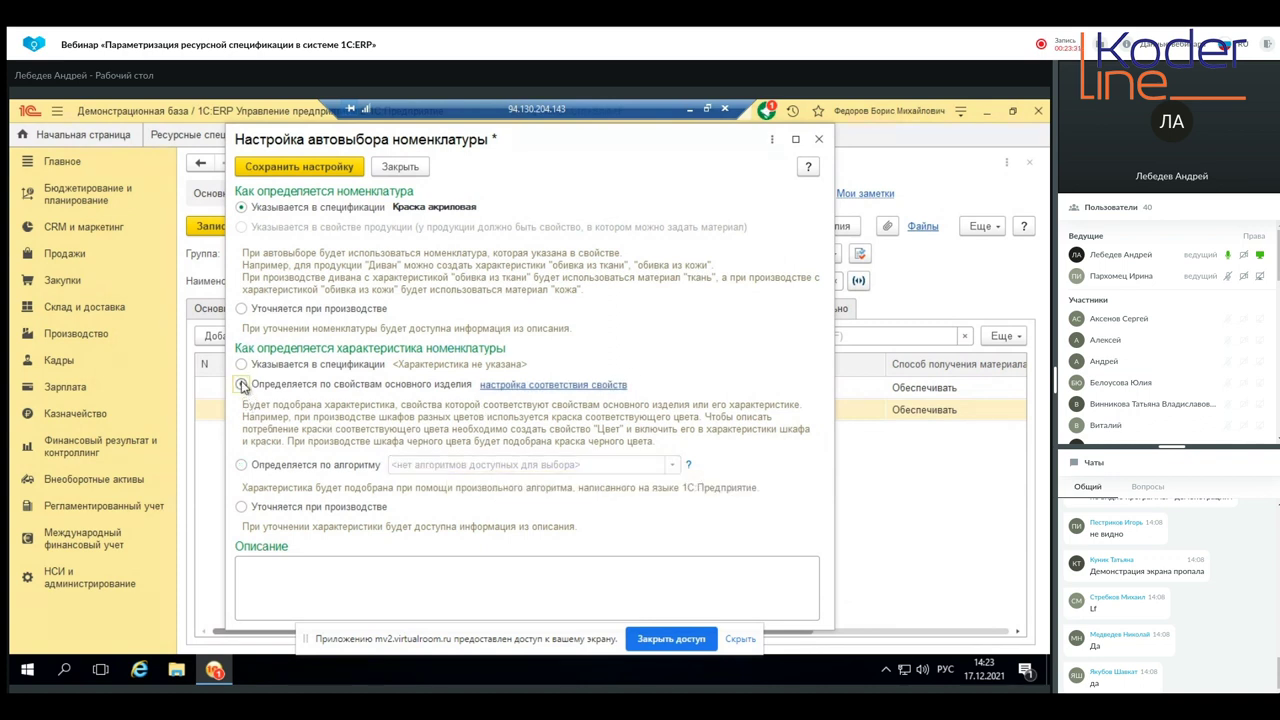
{"action": "left_click", "coordinate": [562, 386]}
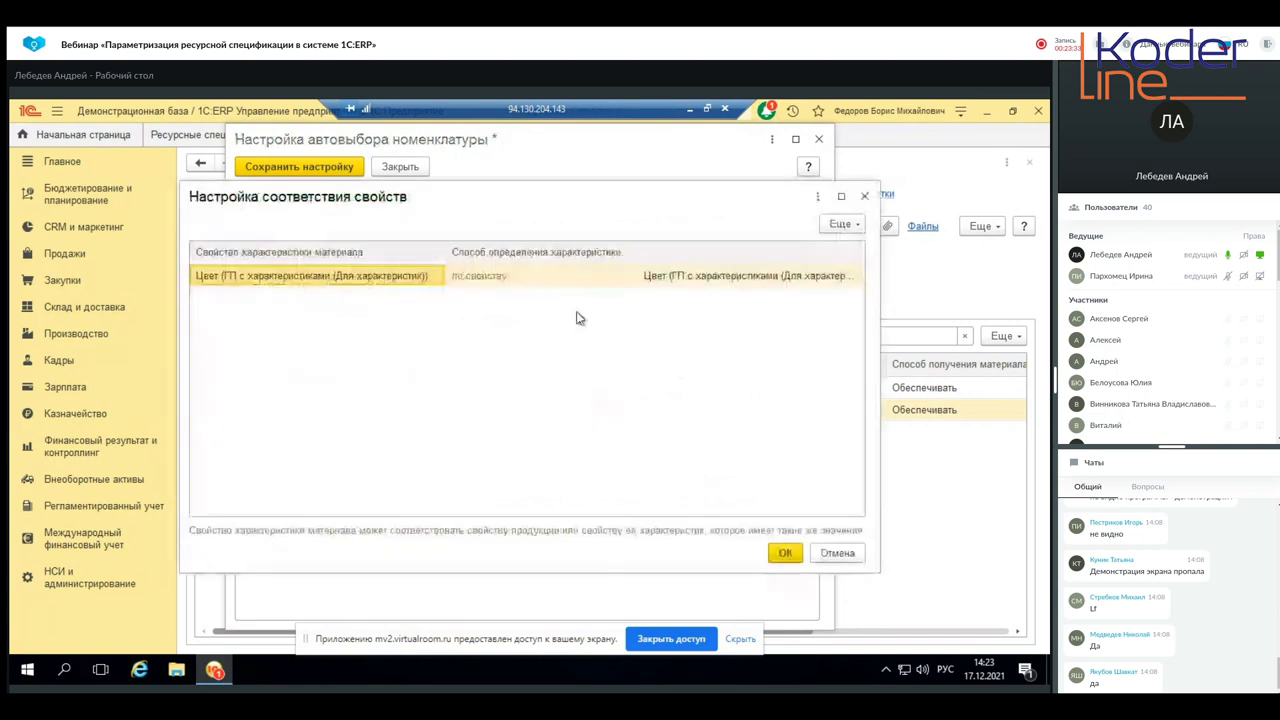
{"action": "left_click", "coordinate": [785, 553]}
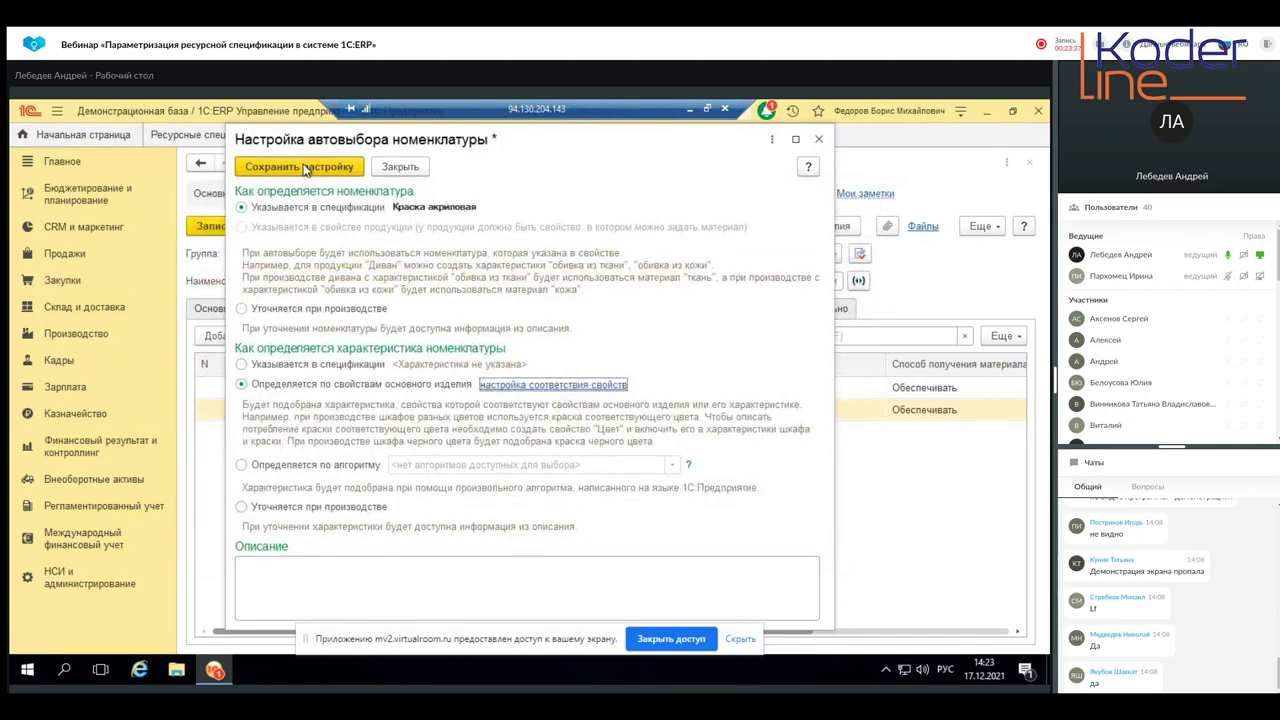
{"action": "left_click", "coordinate": [302, 167]}
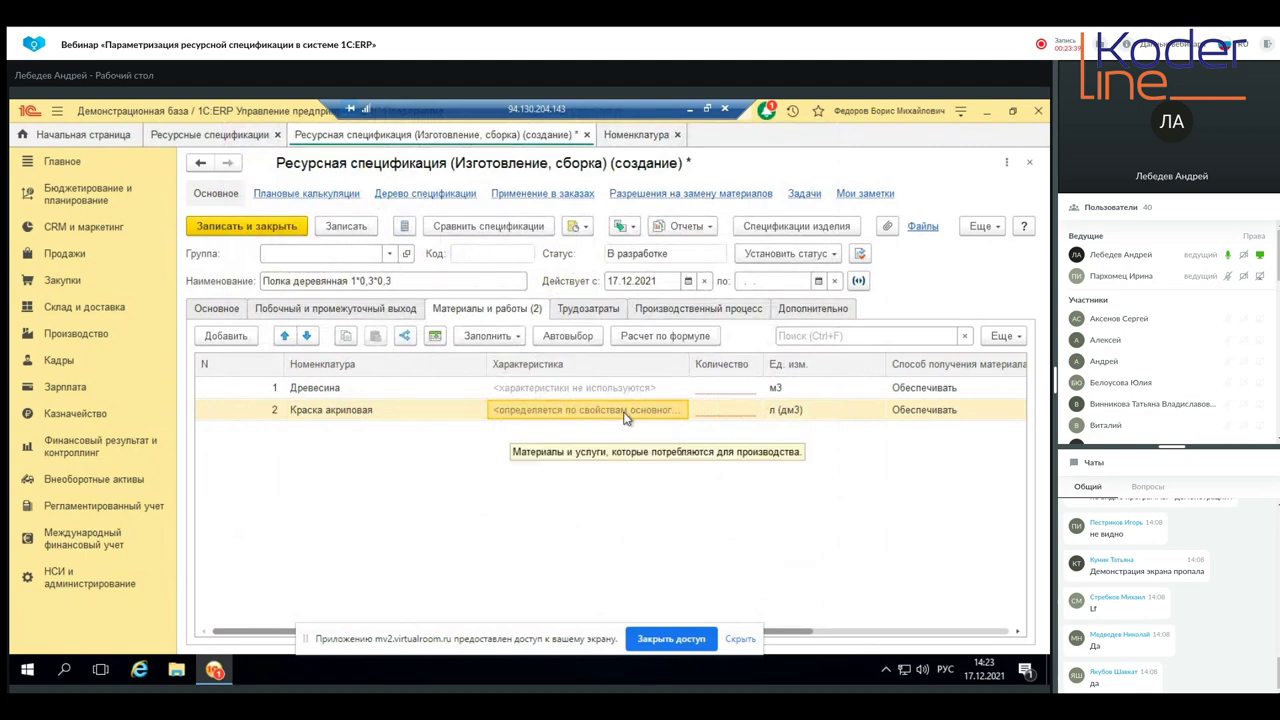
- Compare the shelf's product data with the empty quantities in the Древесина and Краска акриловая material rows
{"action": "left_click", "coordinate": [738, 412]}
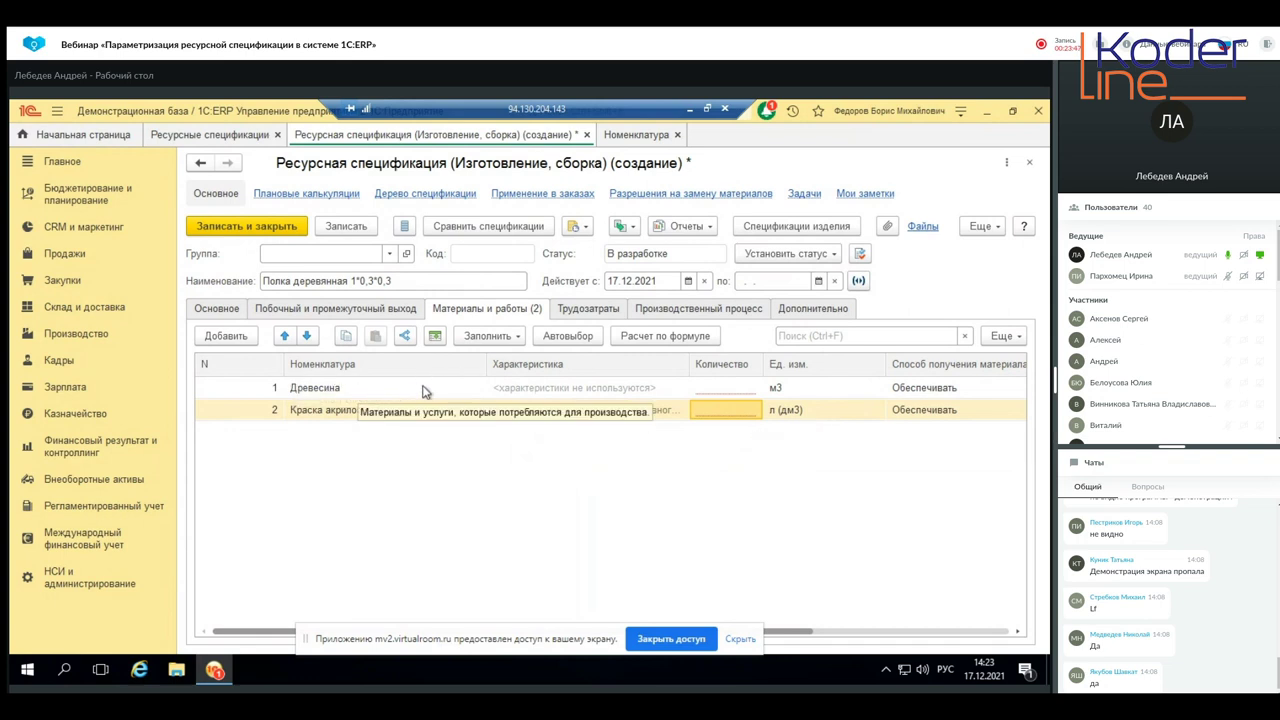
{"action": "left_click", "coordinate": [231, 310]}
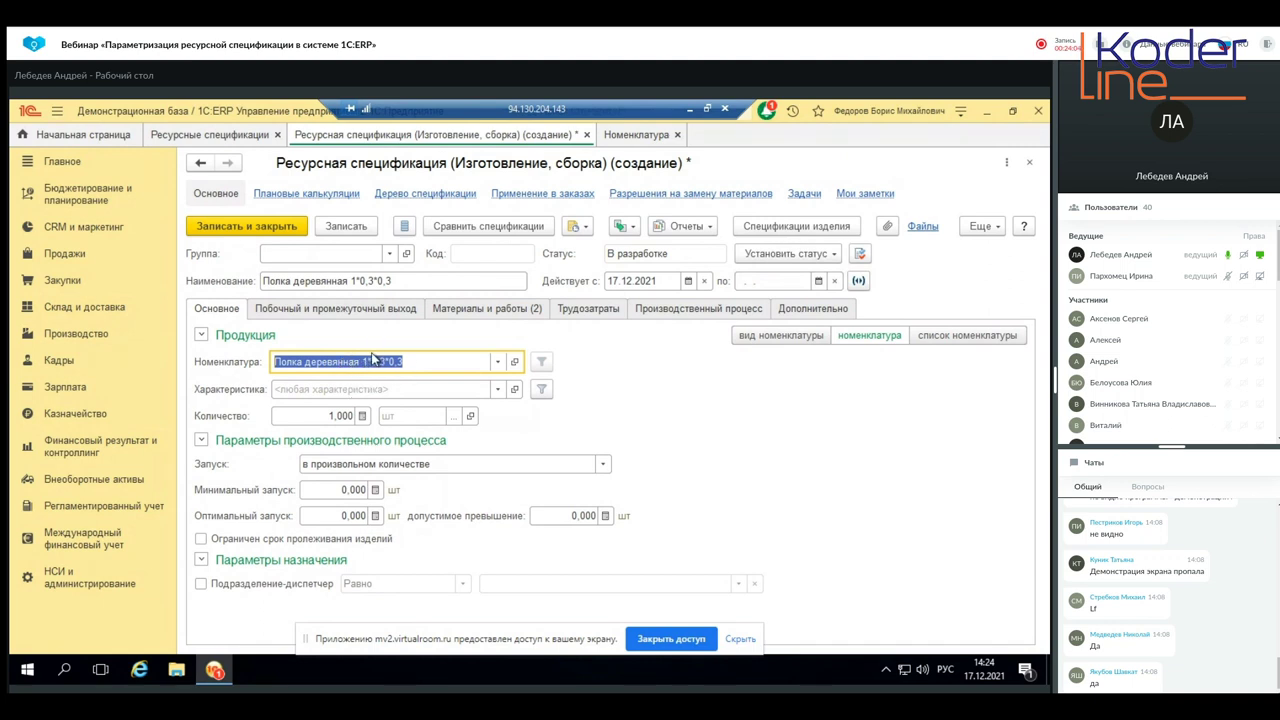
{"action": "left_click", "coordinate": [472, 315]}
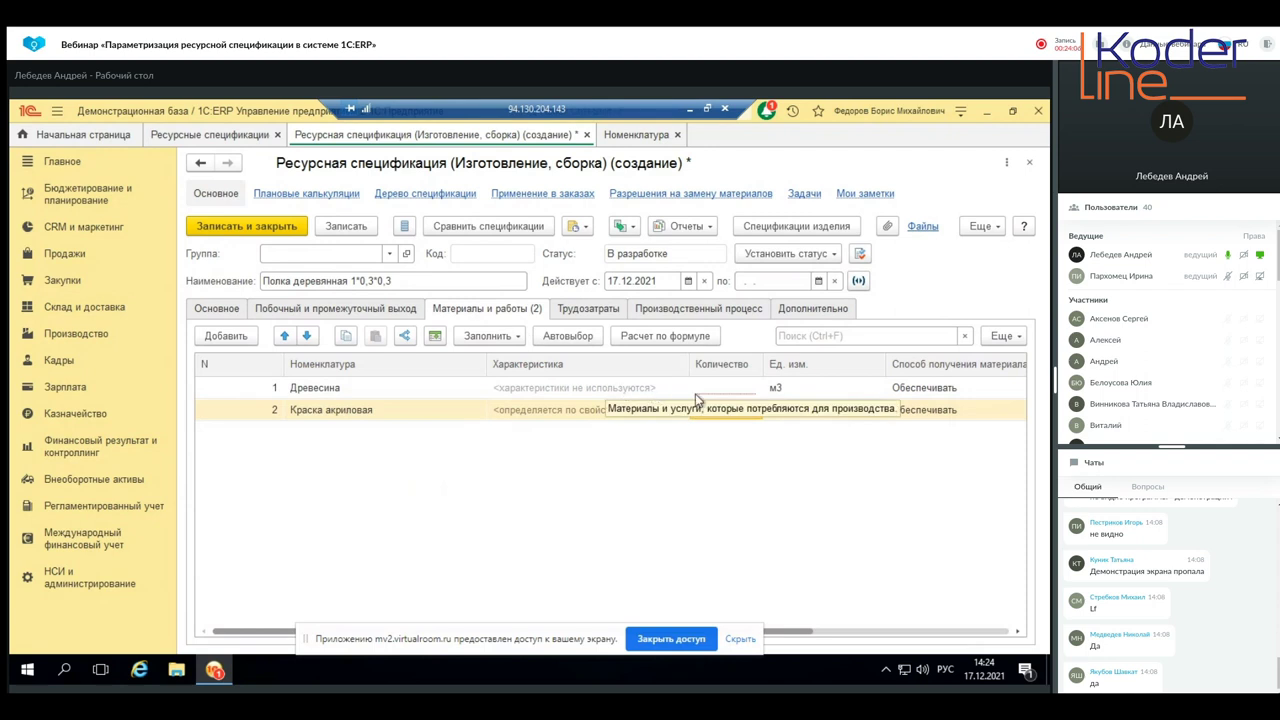
{"action": "left_click", "coordinate": [226, 310]}
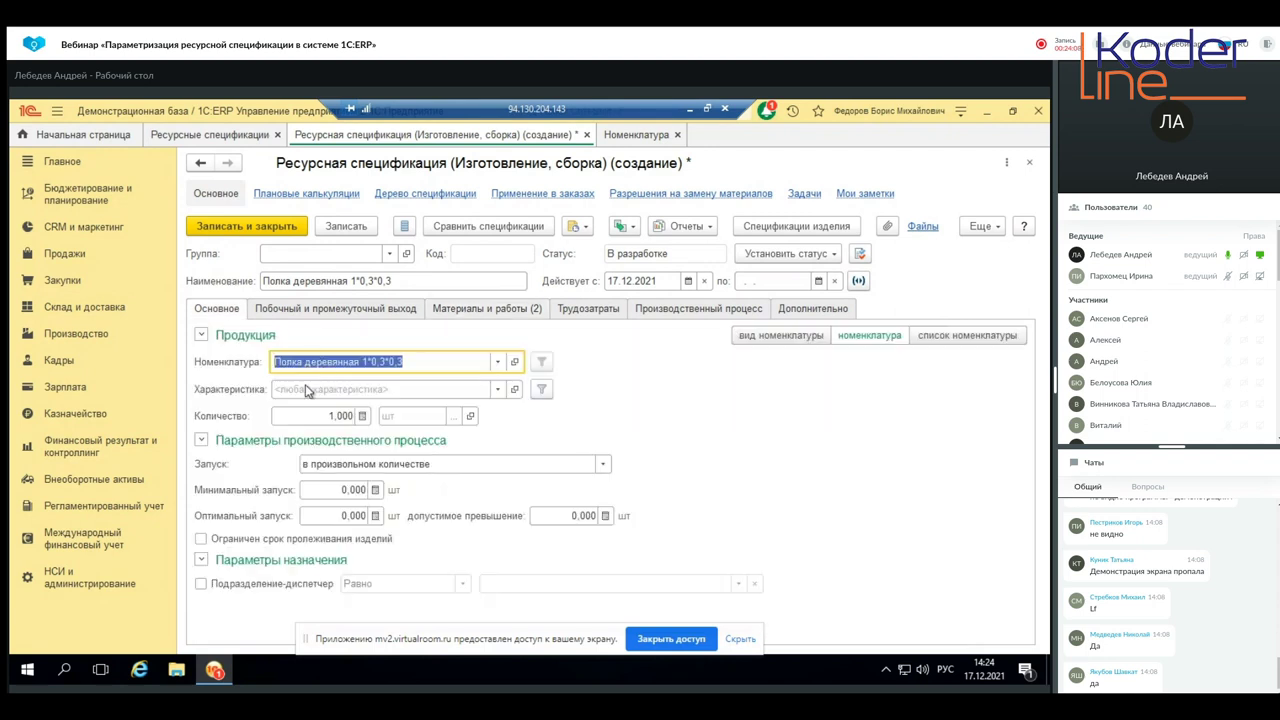
{"action": "left_click", "coordinate": [508, 310]}
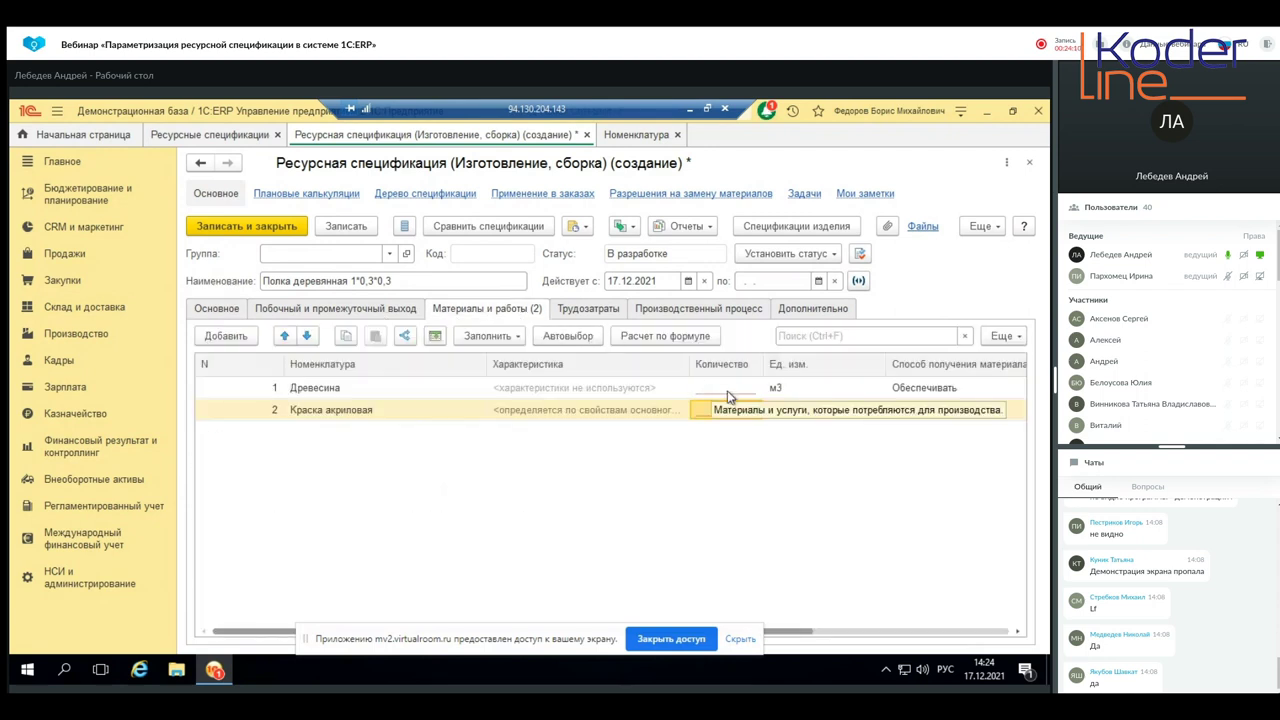
{"action": "left_click", "coordinate": [727, 389]}
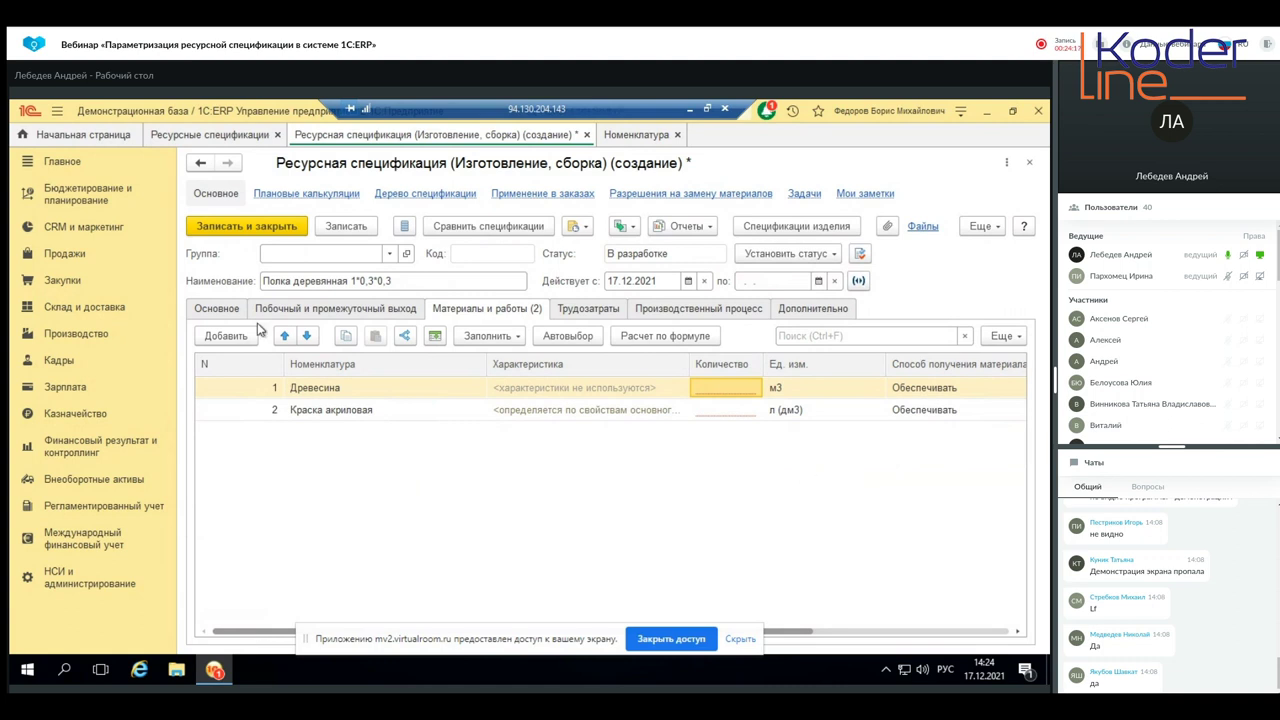
{"action": "left_click", "coordinate": [203, 306]}
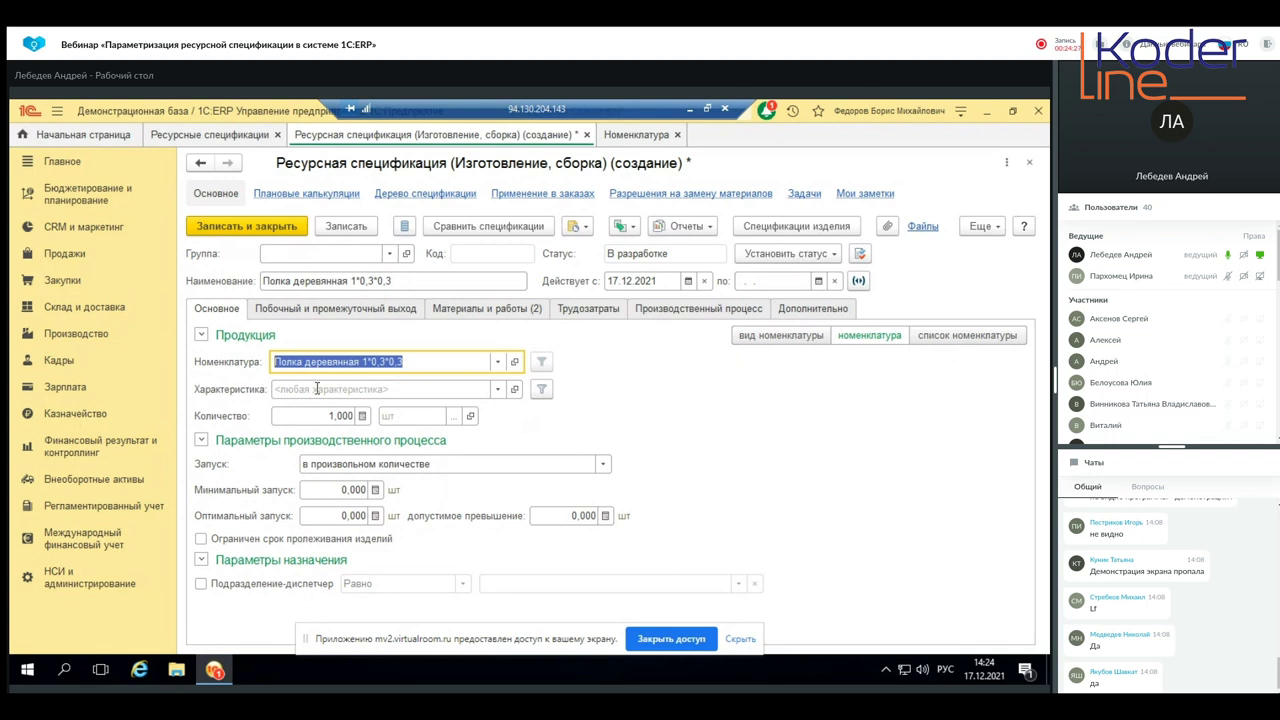
{"action": "left_click", "coordinate": [315, 310]}
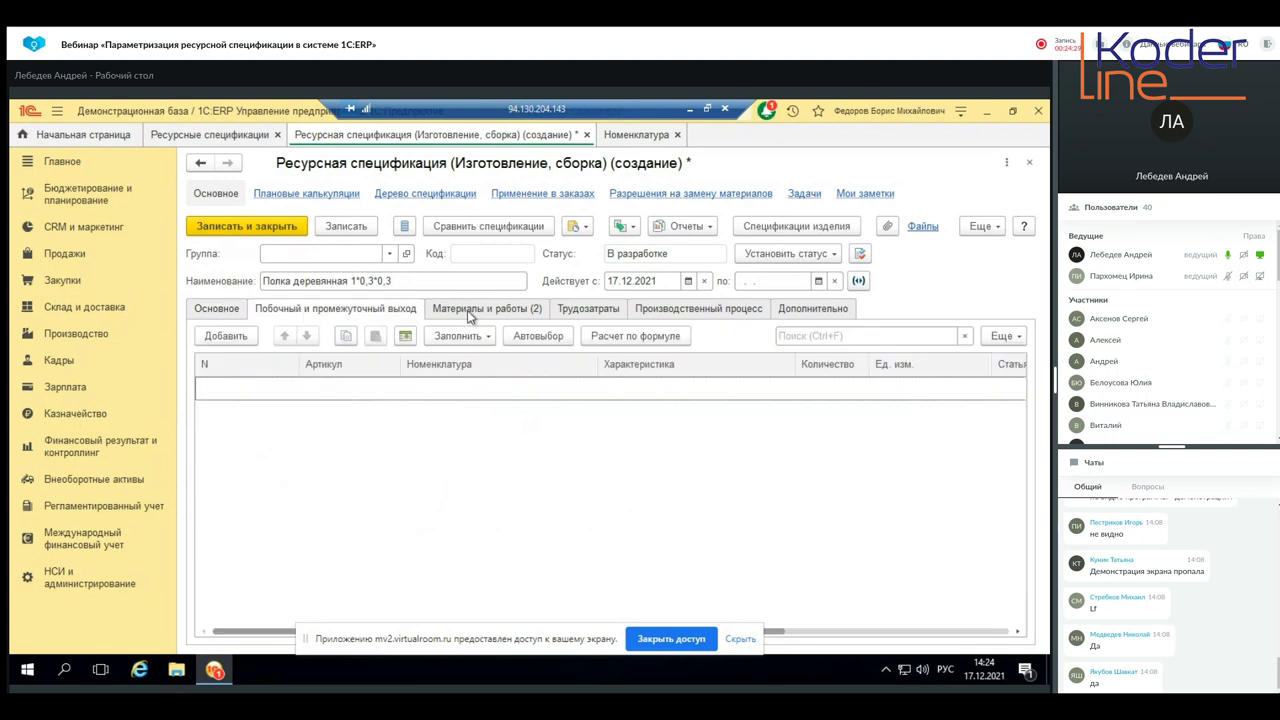
{"action": "left_click", "coordinate": [505, 312]}
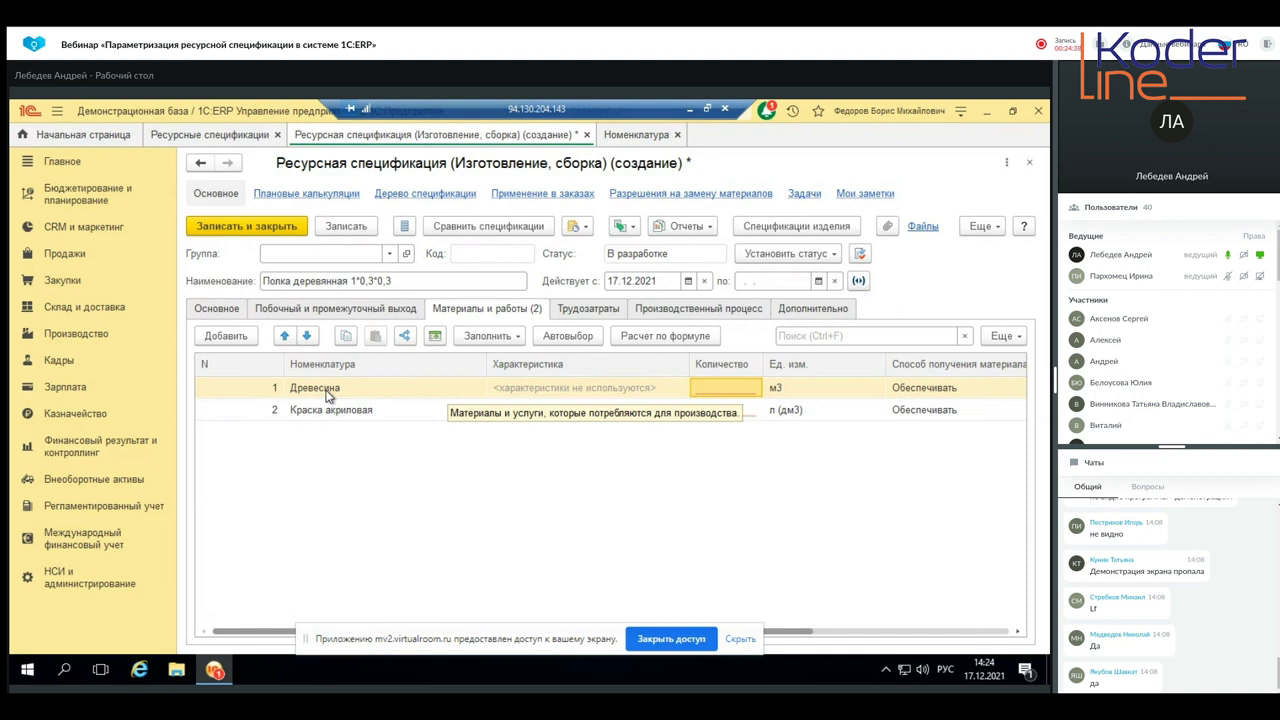
{"action": "left_click", "coordinate": [217, 309]}
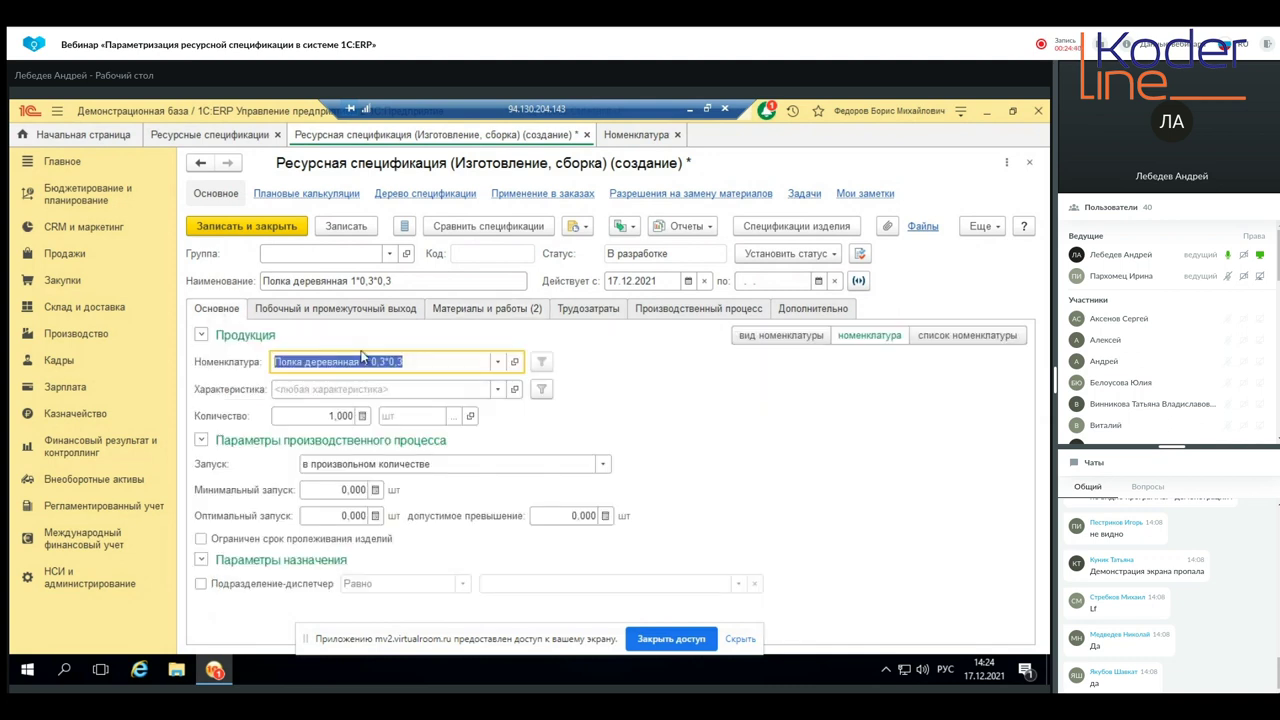
- Open the formula editor for the Древесина row's quantity calculation and expand the available attributes of Основное изделие
{"action": "left_click", "coordinate": [480, 310]}
{"action": "left_click", "coordinate": [740, 389]}
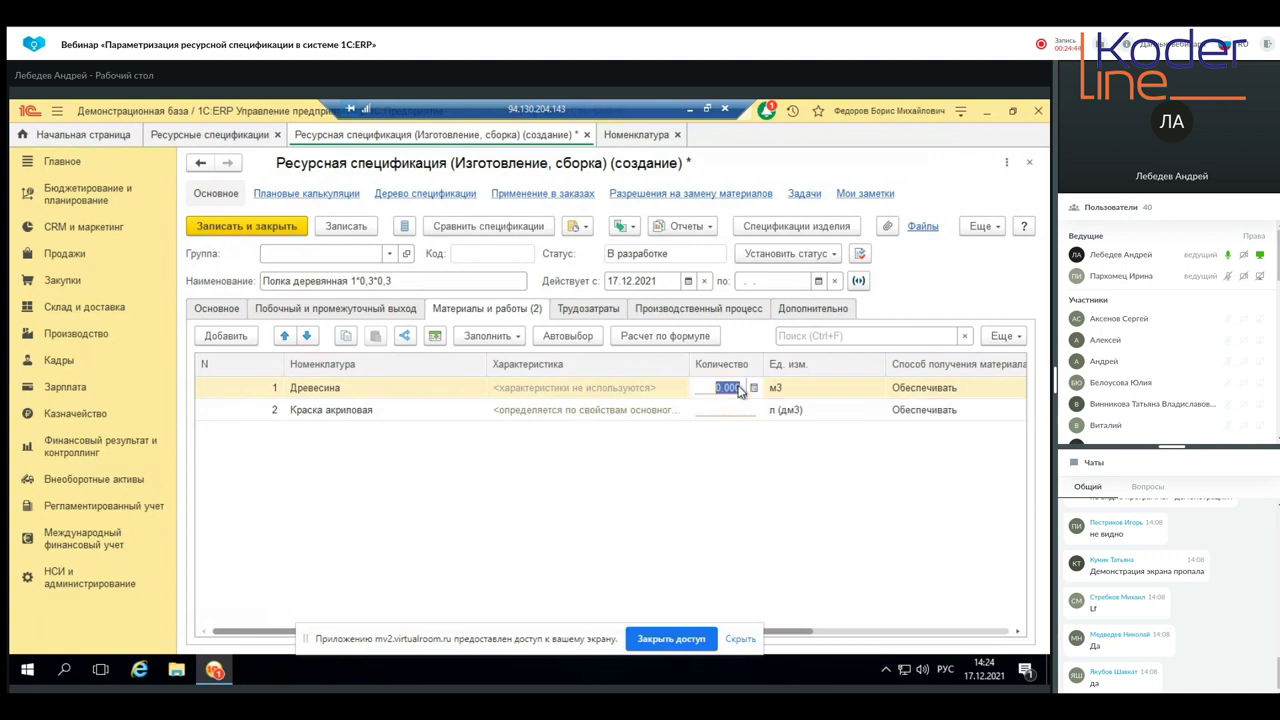
{"action": "left_click", "coordinate": [669, 337]}
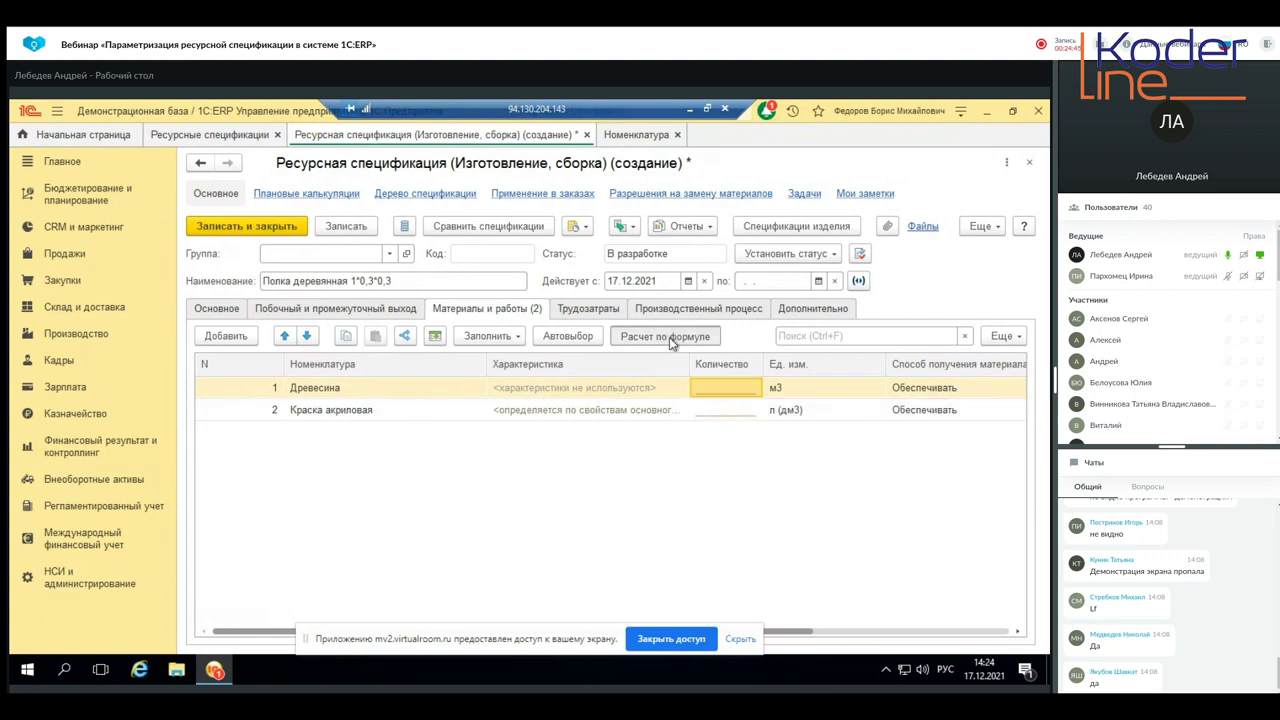
{"action": "left_click", "coordinate": [451, 512]}
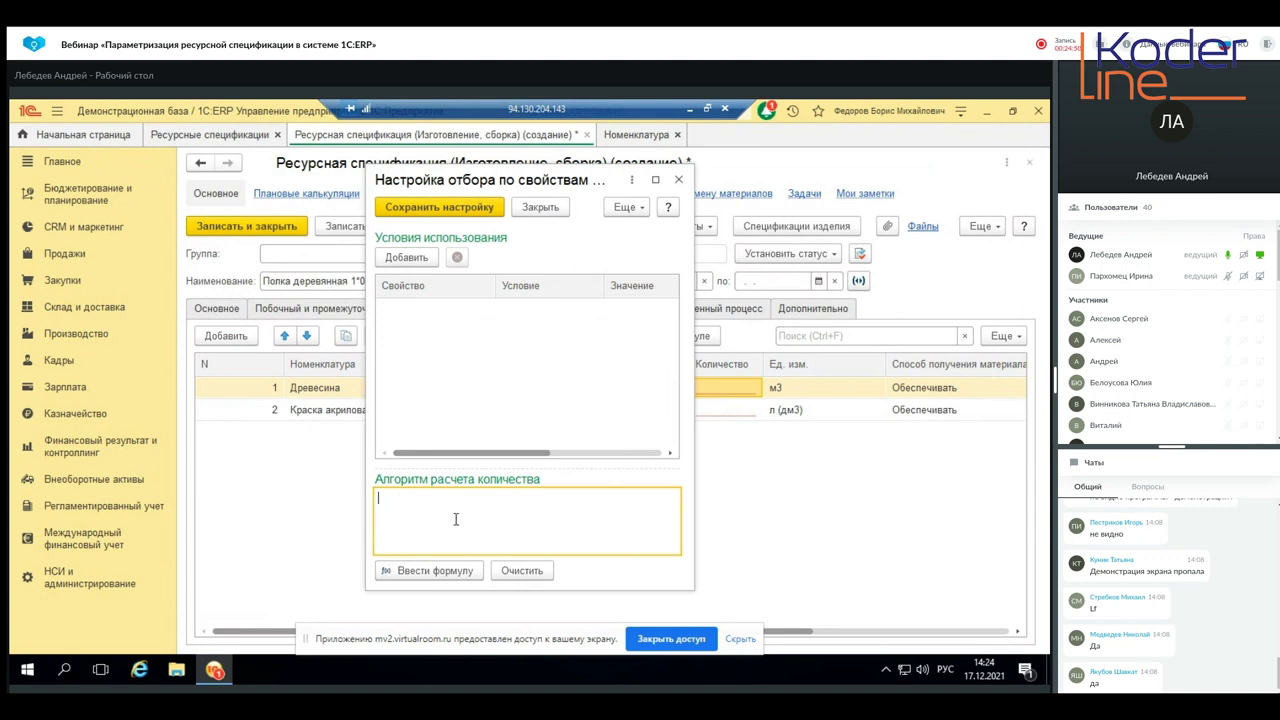
{"action": "left_click", "coordinate": [411, 574]}
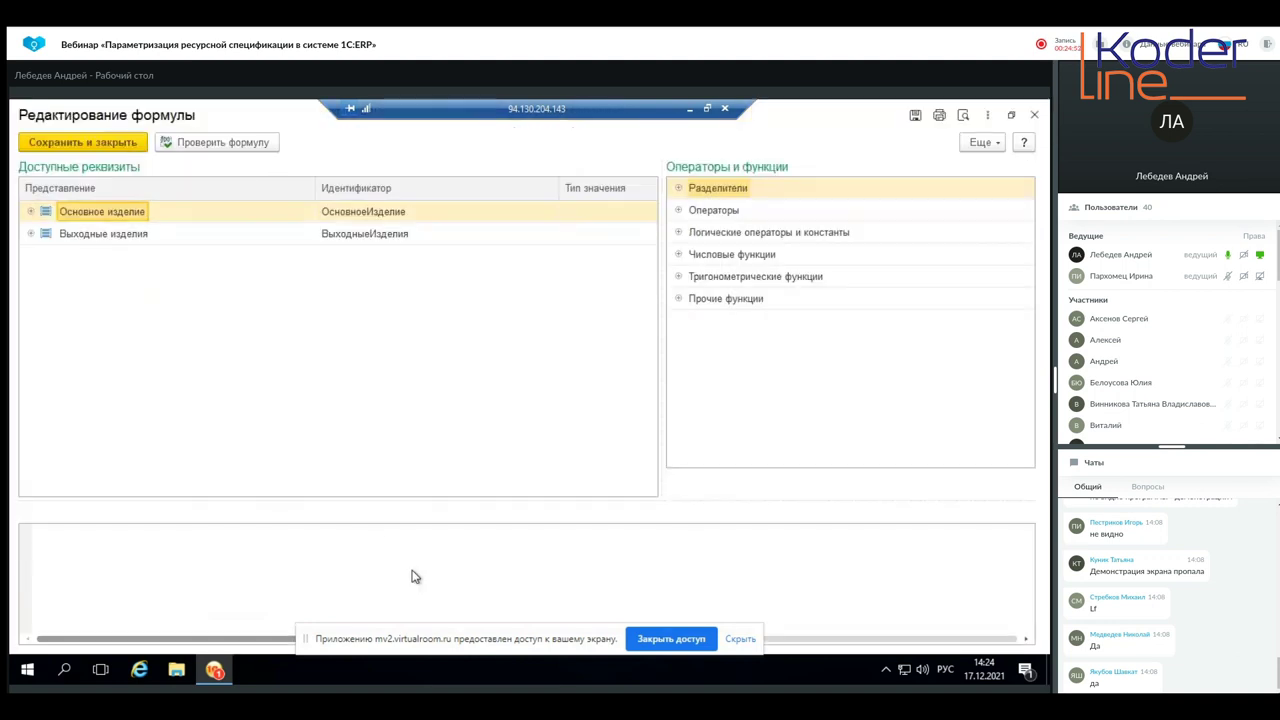
{"action": "left_click", "coordinate": [31, 211]}
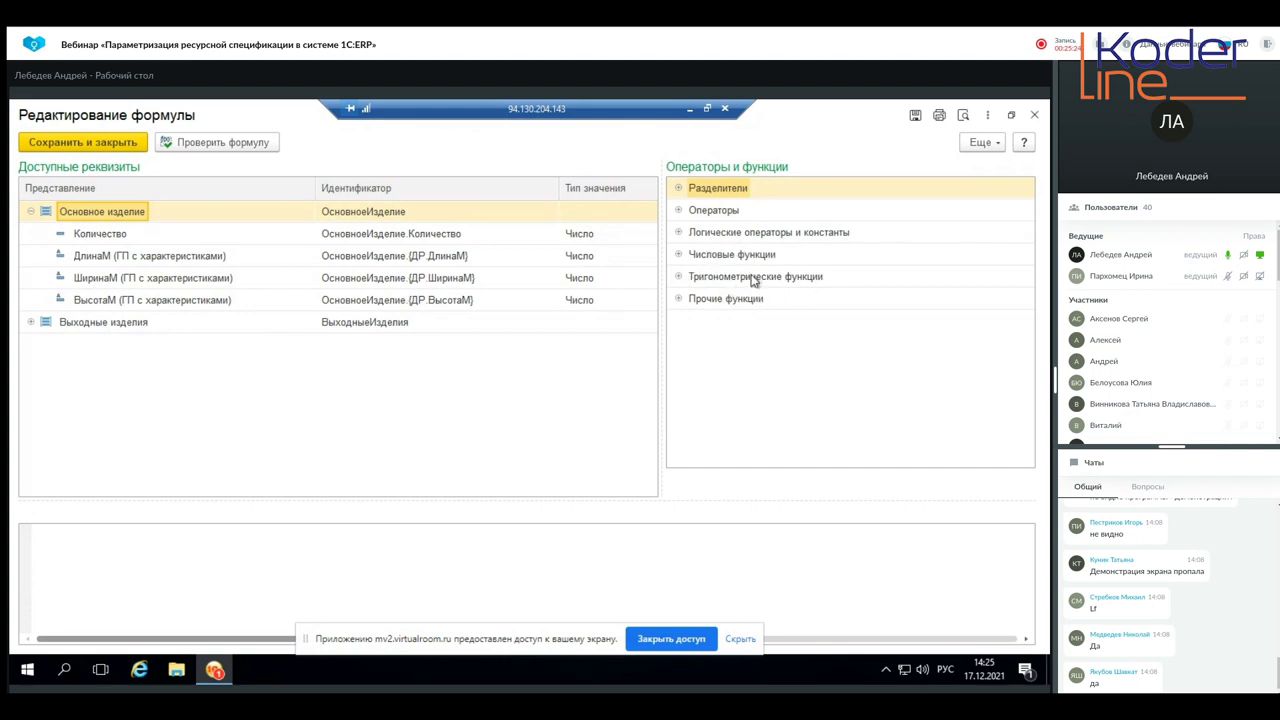
- Examine the separators, arithmetic and logical operators, numeric, trigonometric and other functions, and the Выходные изделия attributes available for the formula
{"action": "left_click", "coordinate": [679, 189]}
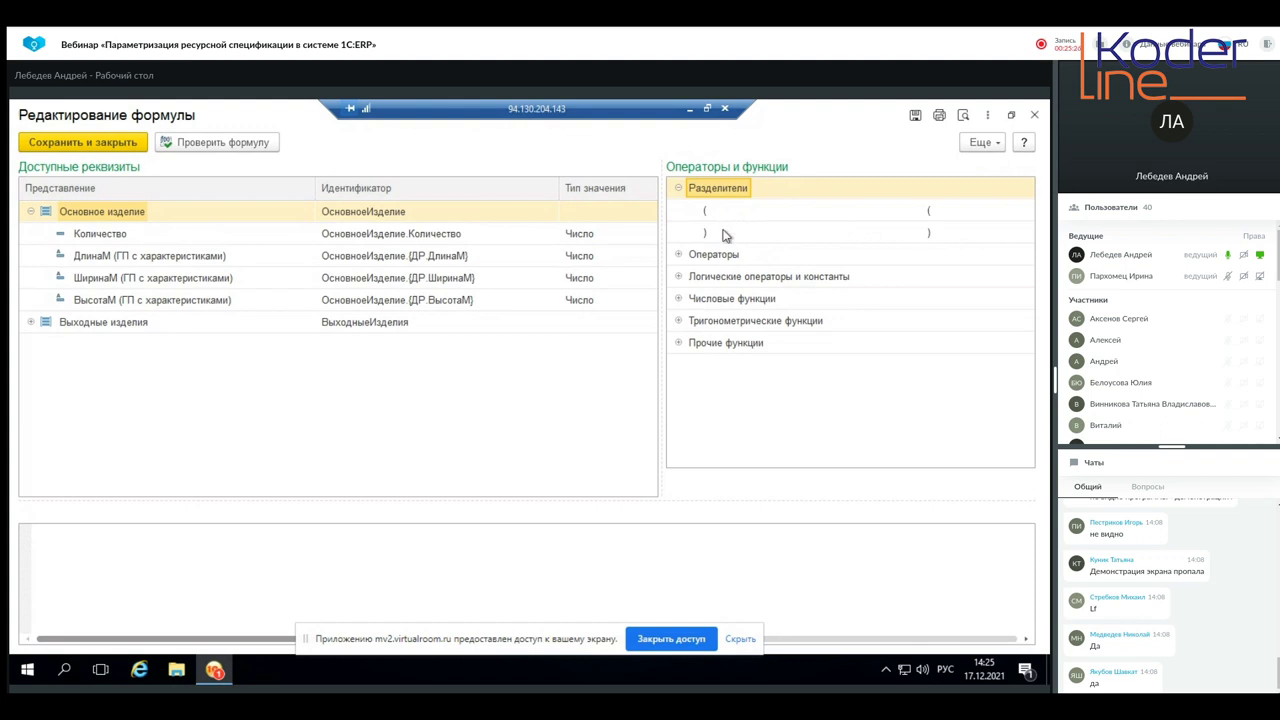
{"action": "left_click", "coordinate": [679, 189]}
{"action": "left_click", "coordinate": [679, 189]}
{"action": "left_click", "coordinate": [679, 189]}
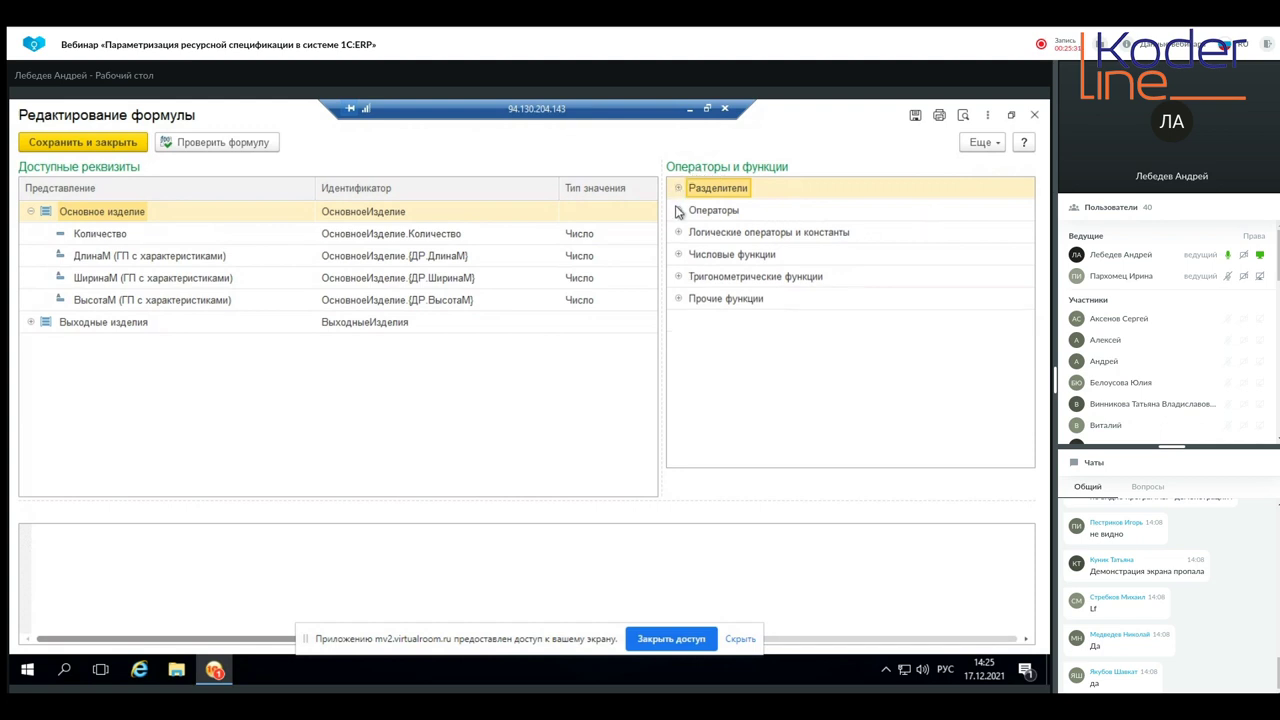
{"action": "left_click", "coordinate": [679, 210]}
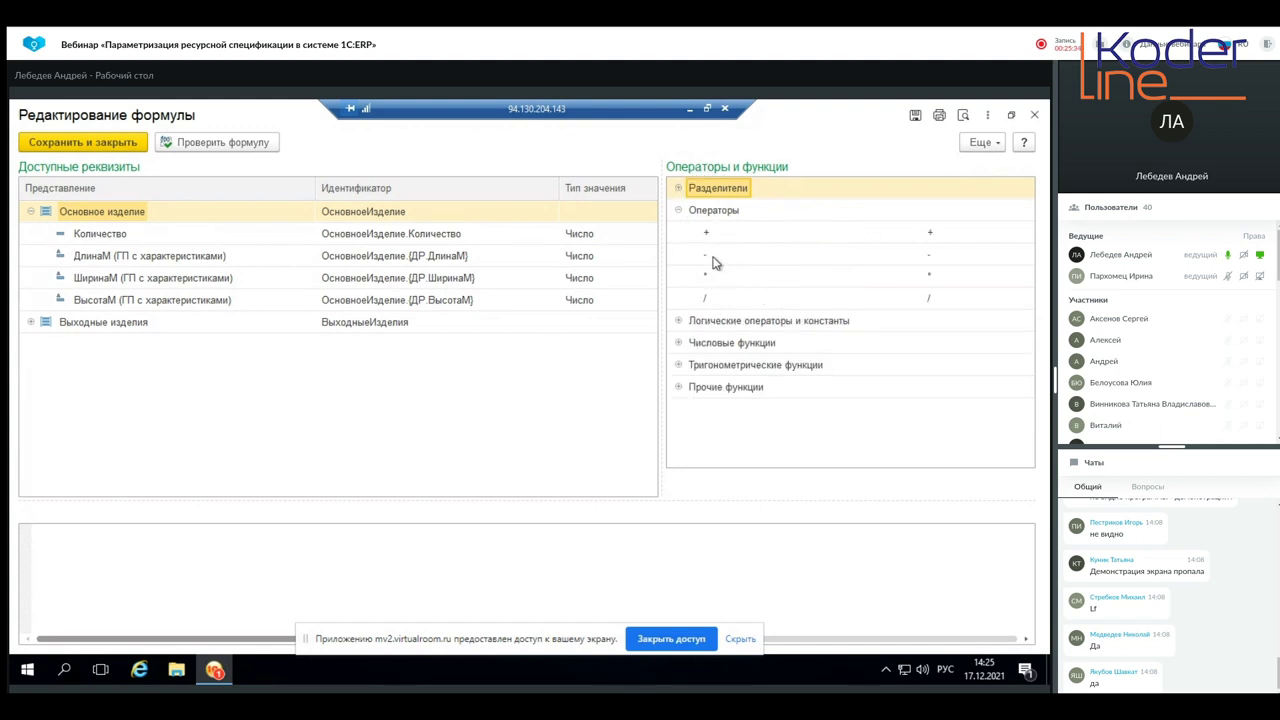
{"action": "left_click", "coordinate": [679, 211]}
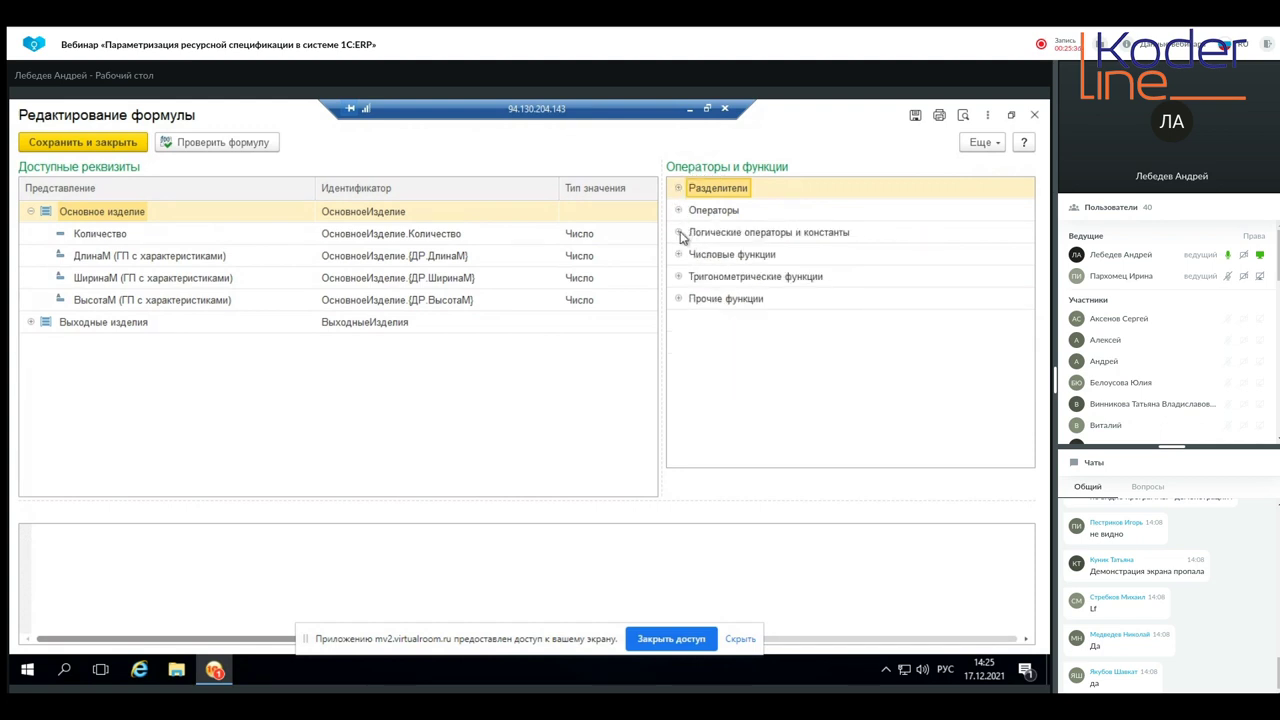
{"action": "left_click", "coordinate": [679, 232]}
{"action": "scroll", "coordinate": [782, 290], "scroll_direction": "down", "scroll_amount": 3}
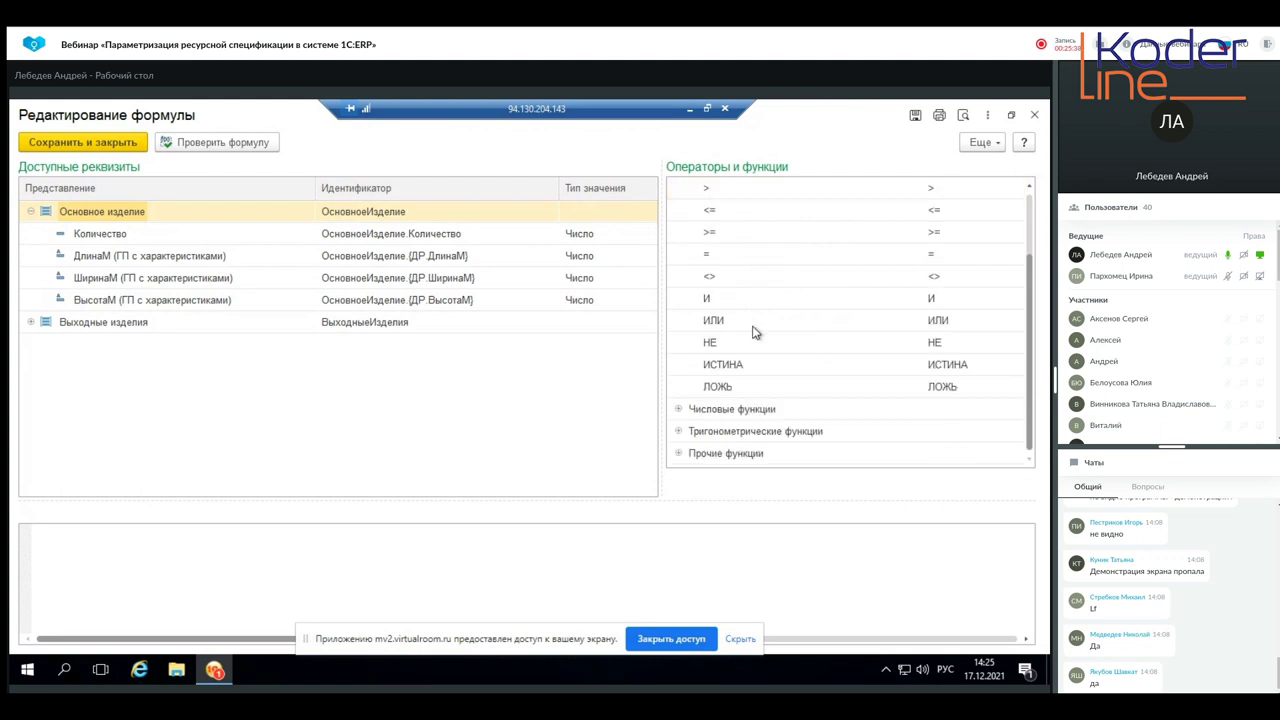
{"action": "scroll", "coordinate": [757, 329], "scroll_direction": "up", "scroll_amount": 3}
{"action": "scroll", "coordinate": [745, 380], "scroll_direction": "down", "scroll_amount": 3}
{"action": "scroll", "coordinate": [742, 390], "scroll_direction": "up", "scroll_amount": 3}
{"action": "left_click", "coordinate": [679, 232]}
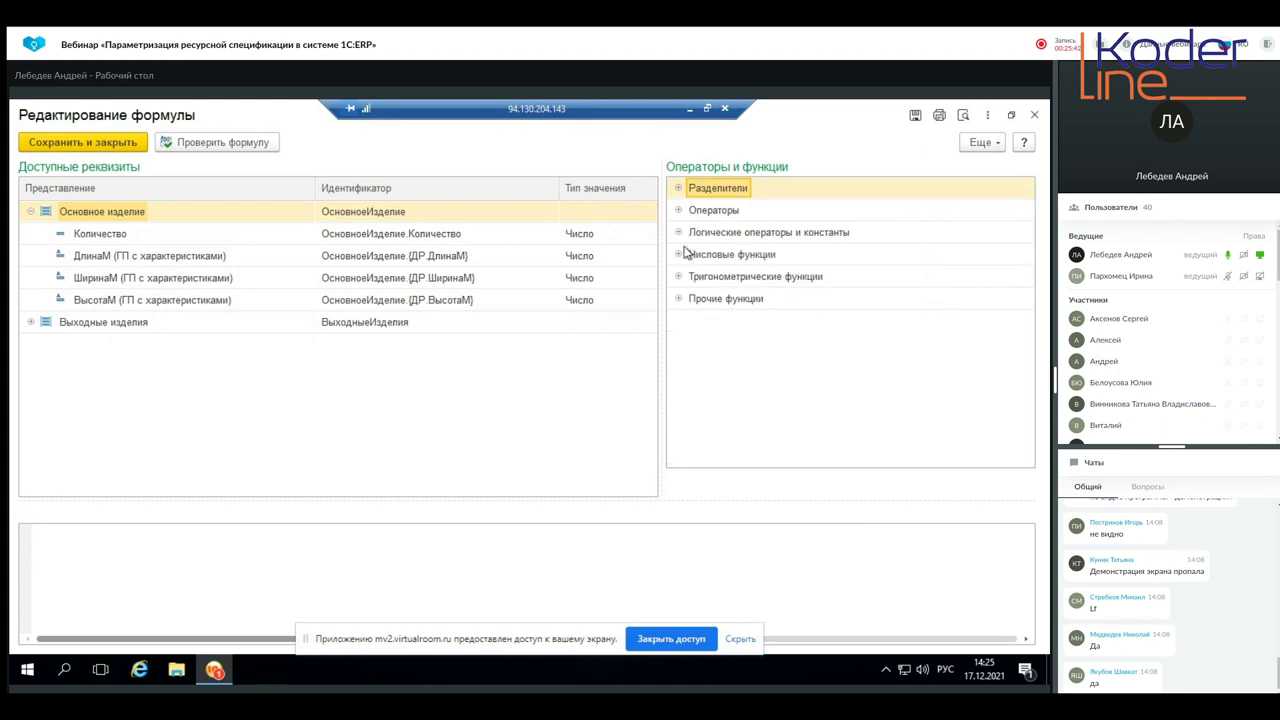
{"action": "left_click", "coordinate": [679, 255]}
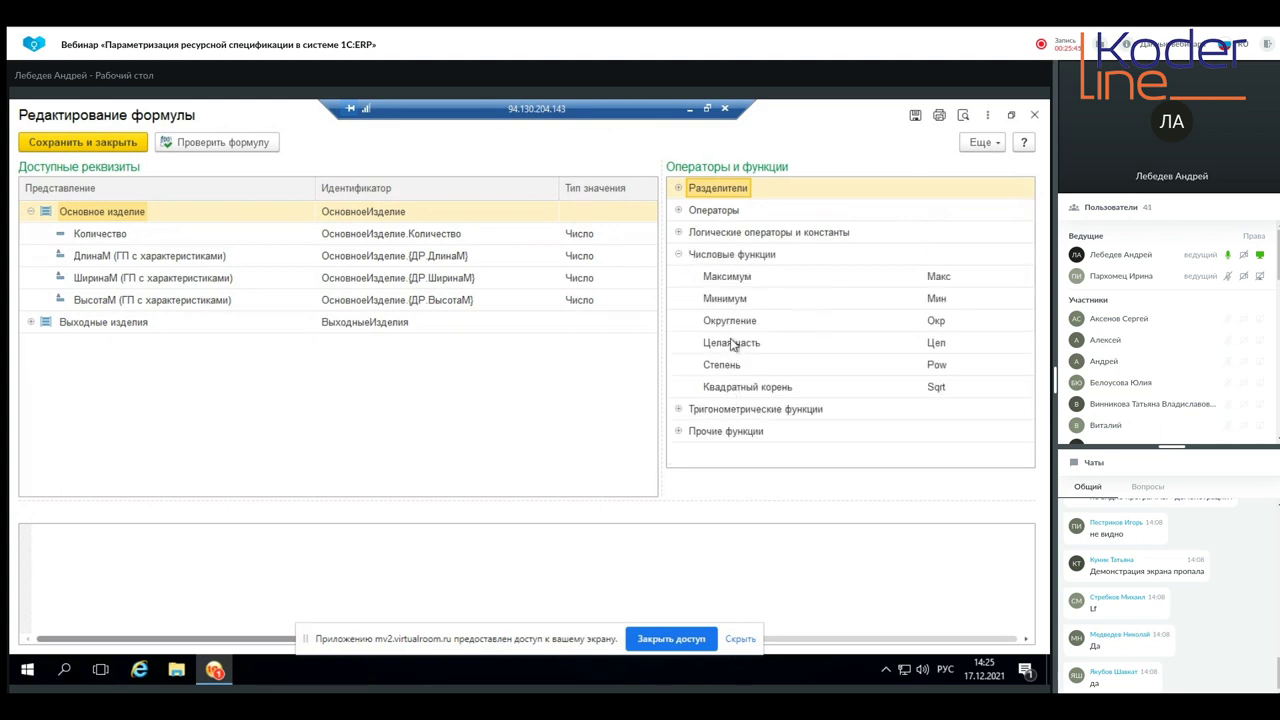
{"action": "left_click", "coordinate": [679, 254]}
{"action": "left_click", "coordinate": [678, 277]}
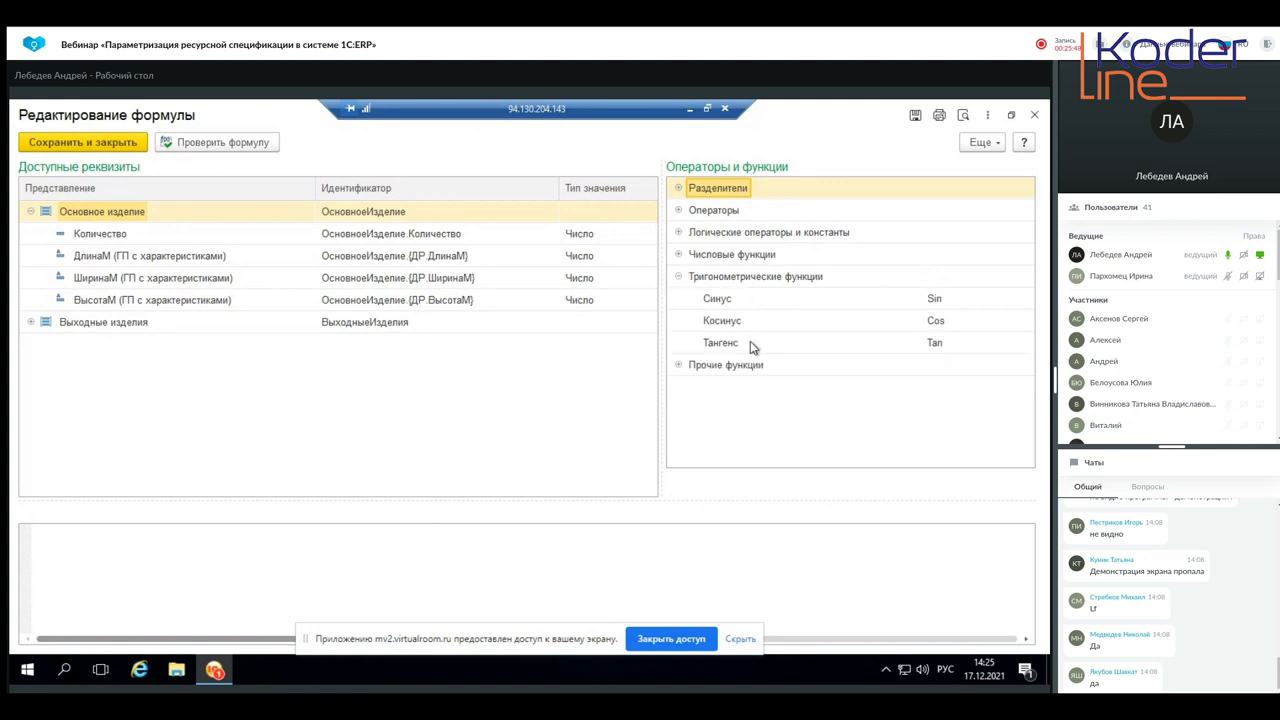
{"action": "left_click", "coordinate": [678, 365]}
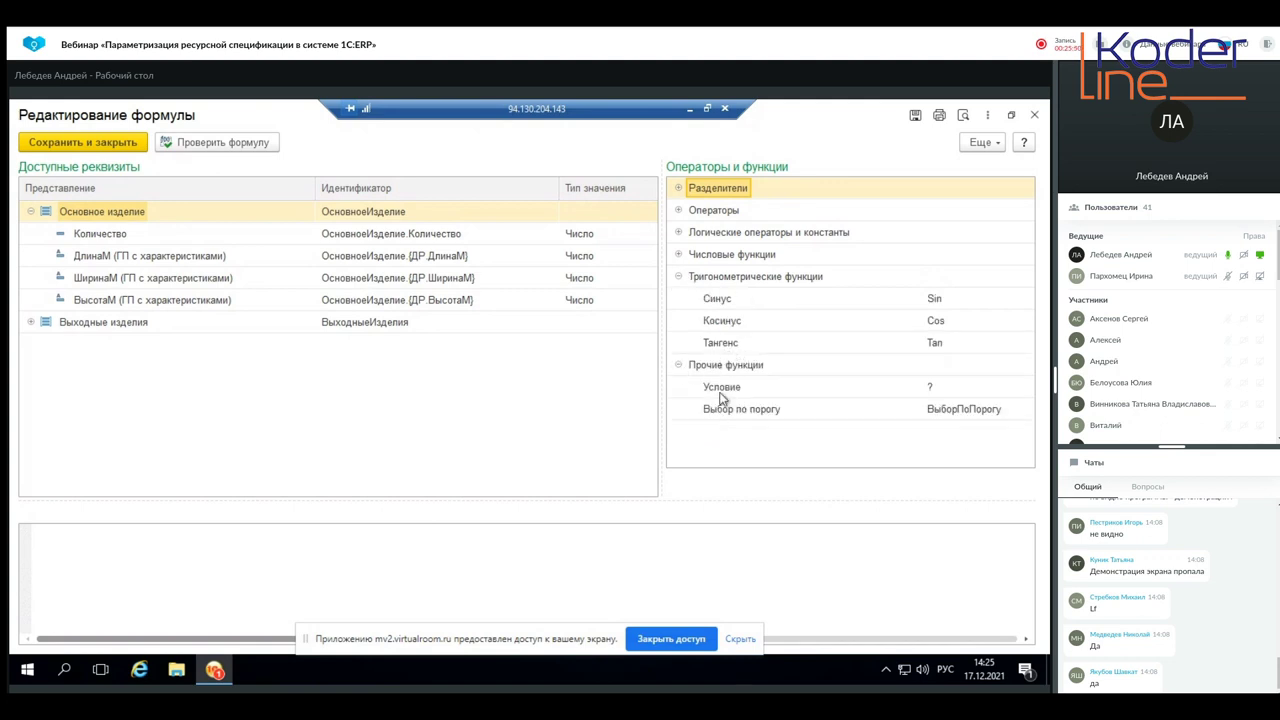
{"action": "left_click", "coordinate": [678, 365]}
{"action": "left_click", "coordinate": [678, 277]}
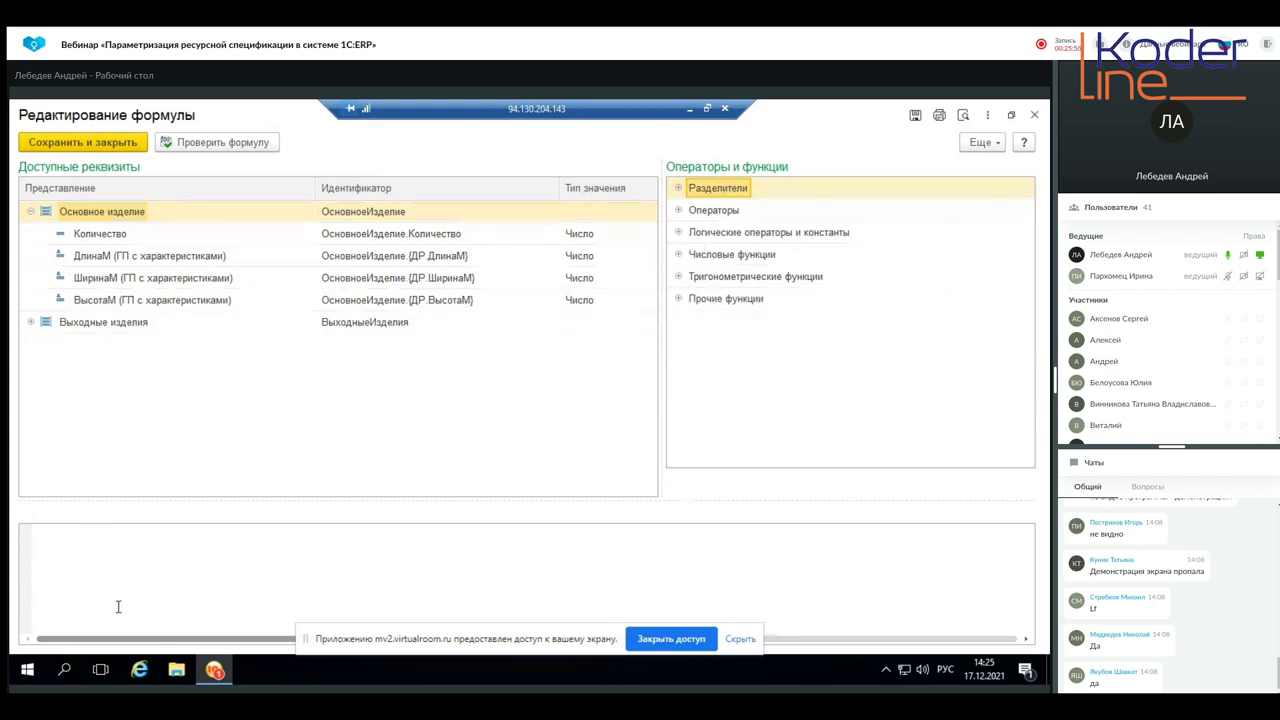
{"action": "left_click", "coordinate": [32, 322]}
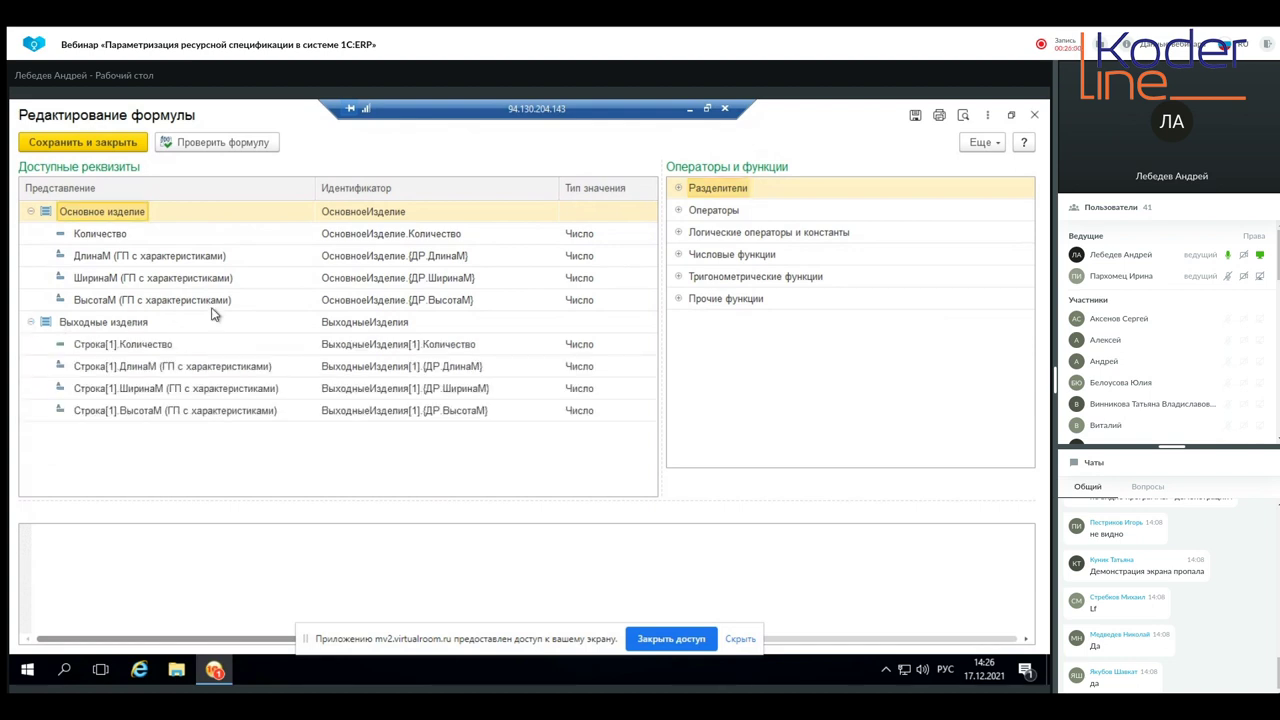
{"action": "left_click", "coordinate": [33, 322]}
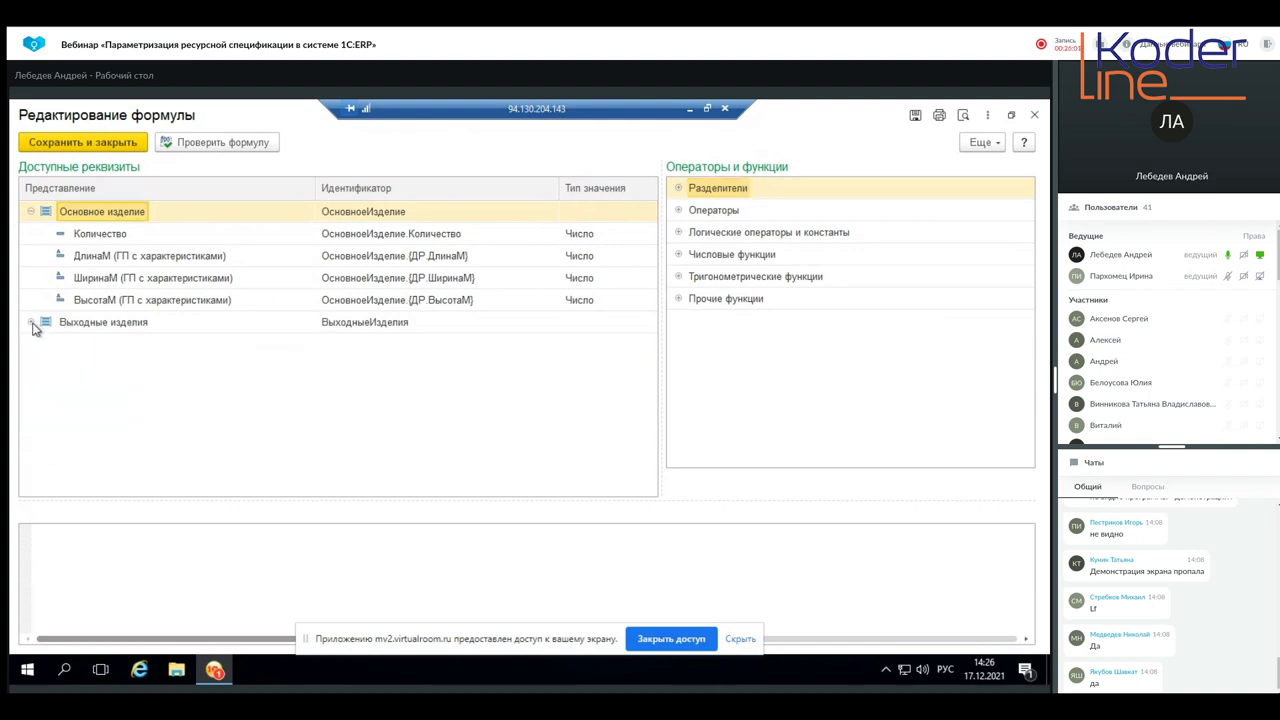
- Start the wood quantity formula with the product of the main item's ДлинаМ and ШиринаМ attributes
{"action": "left_click", "coordinate": [150, 258]}
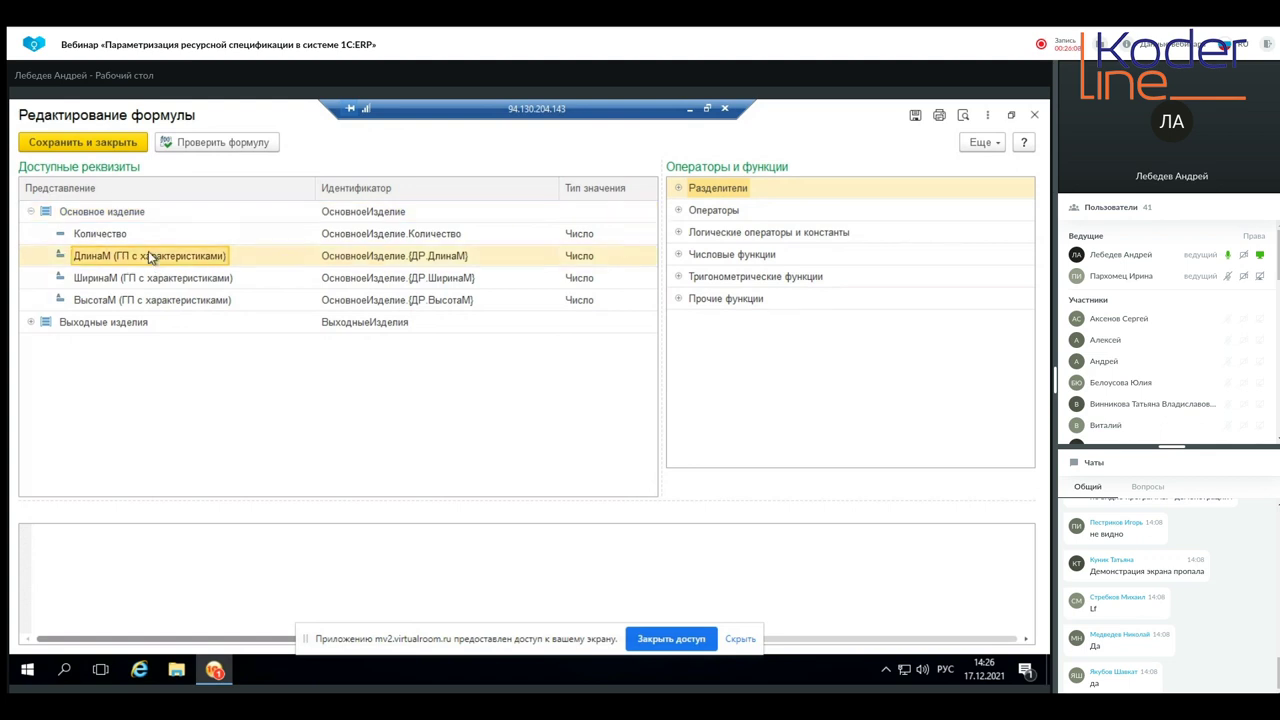
{"action": "double_click", "coordinate": [148, 256]}
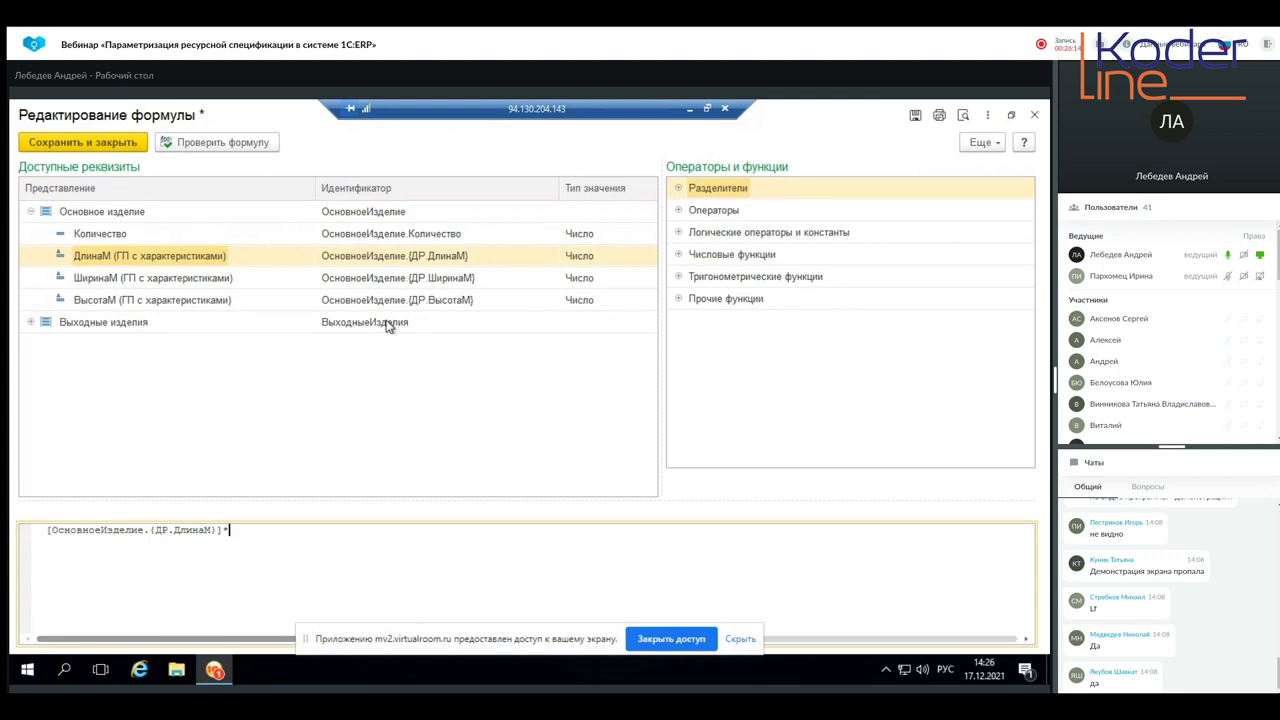
{"action": "left_click", "coordinate": [145, 280]}
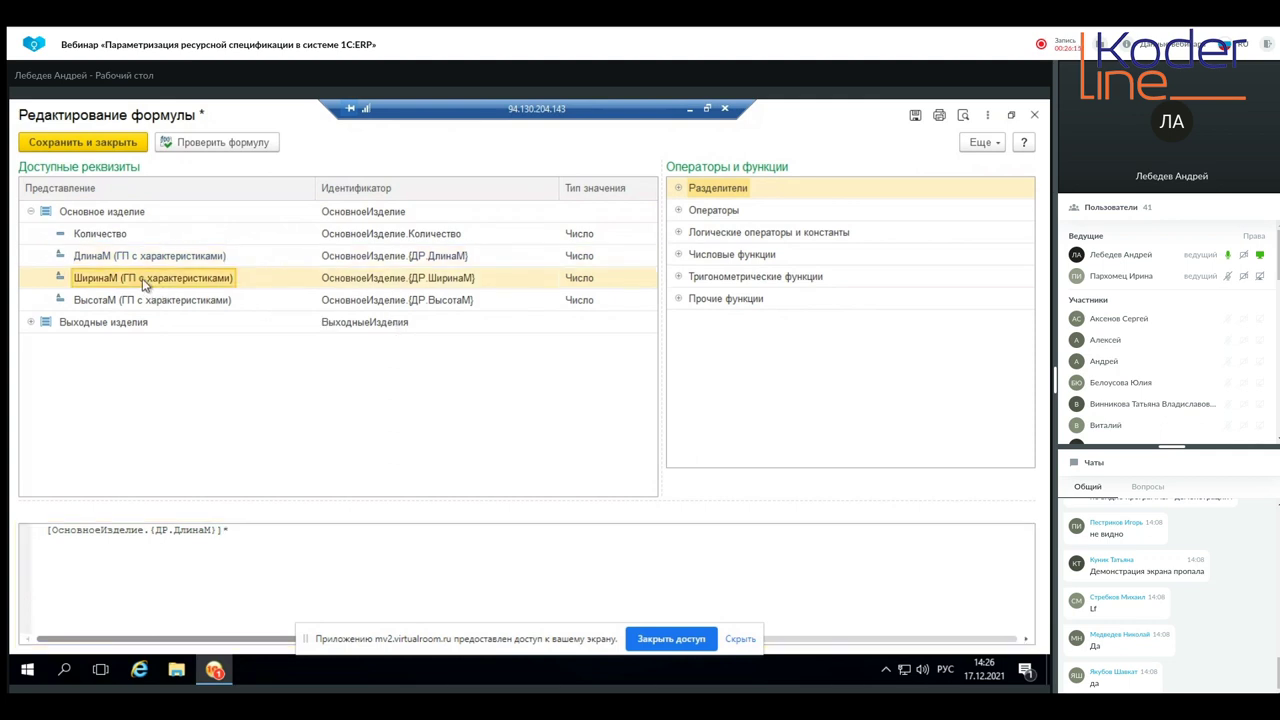
{"action": "double_click", "coordinate": [143, 280]}
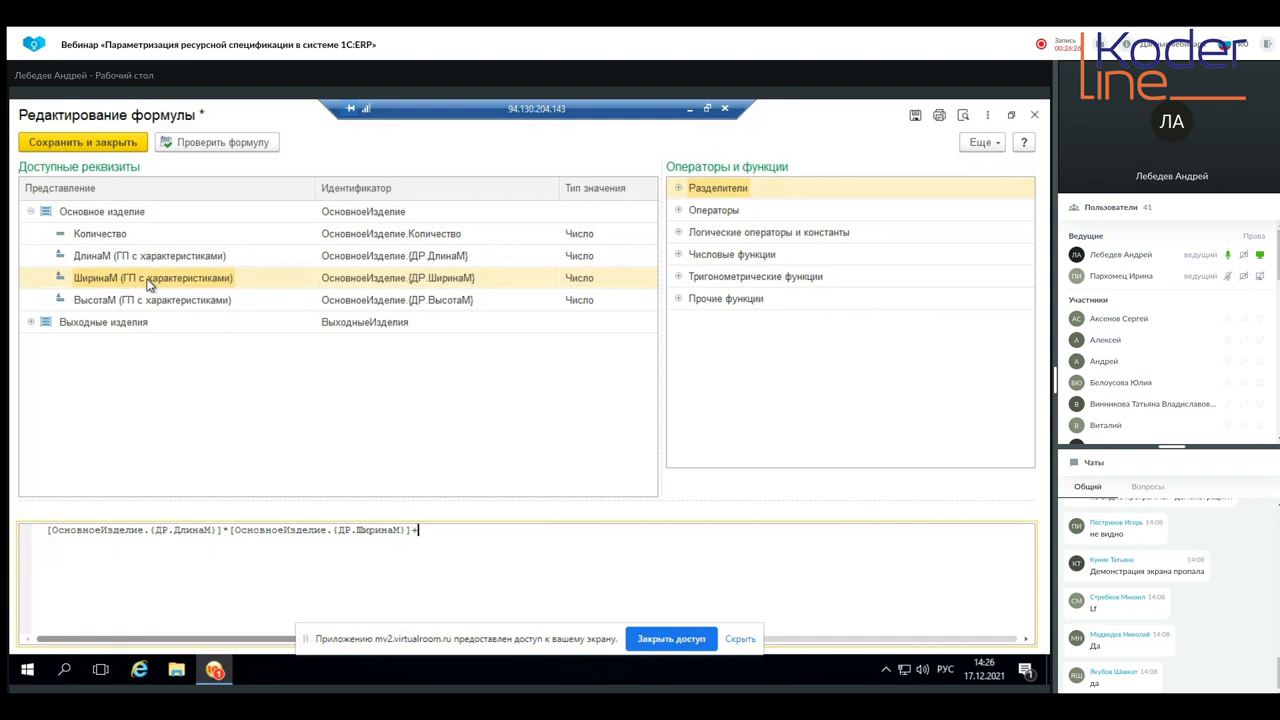
- Add the product of the main item's ДлинаМ and ВысотаМ as the second term of the formula
{"action": "double_click", "coordinate": [150, 257]}
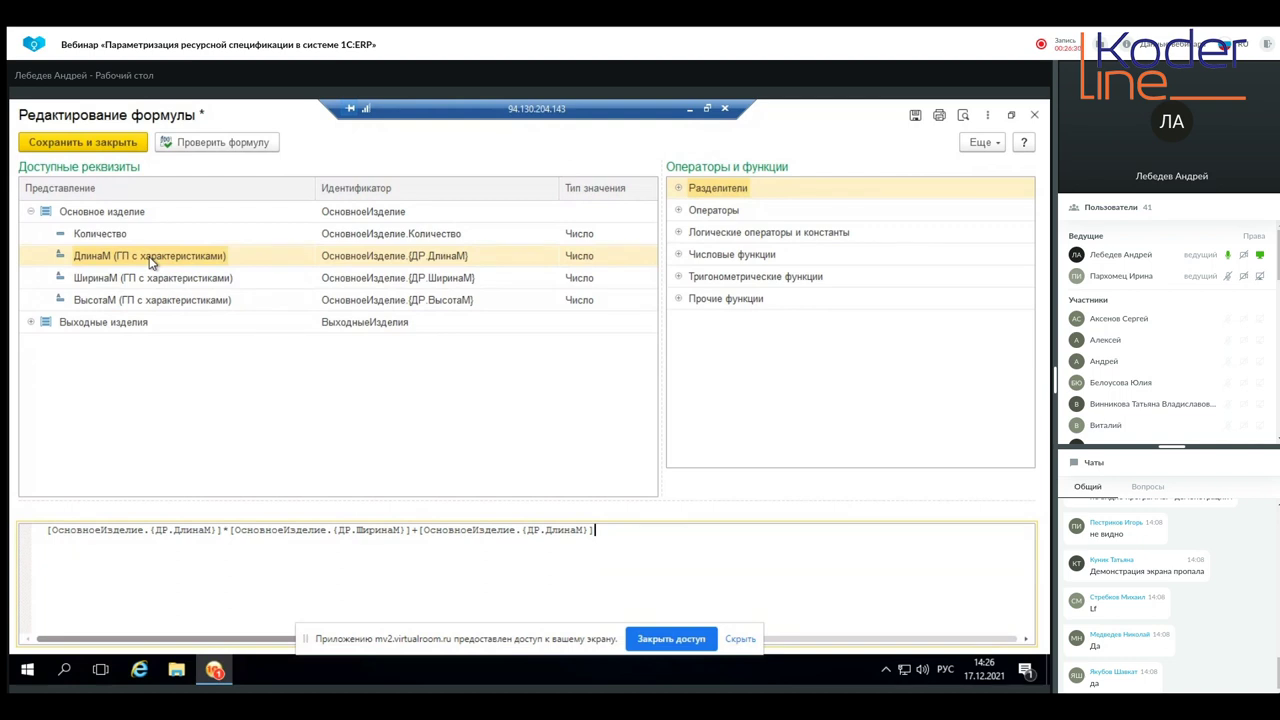
{"action": "type", "text": "*"}
{"action": "double_click", "coordinate": [108, 301]}
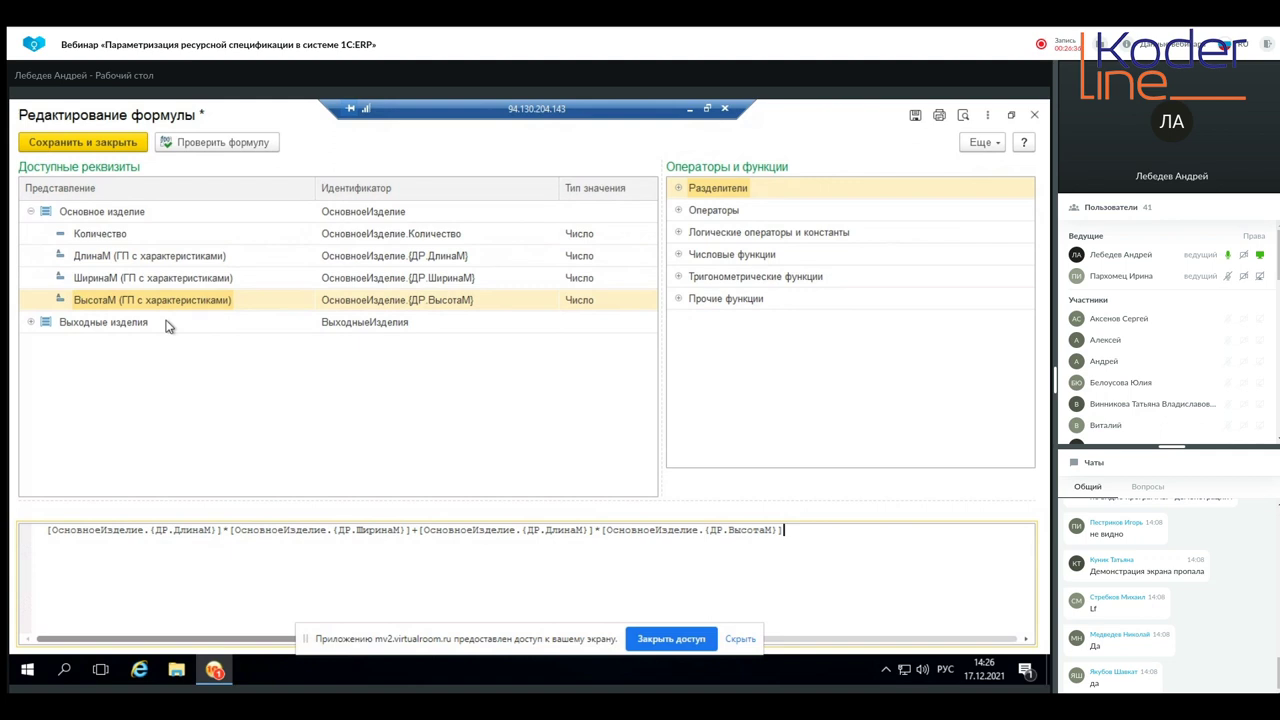
- Append a plus sign followed by the main item's ШиринаМ and ВысотаМ attributes to the formula
{"action": "type", "text": "+"}
{"action": "double_click", "coordinate": [165, 282]}
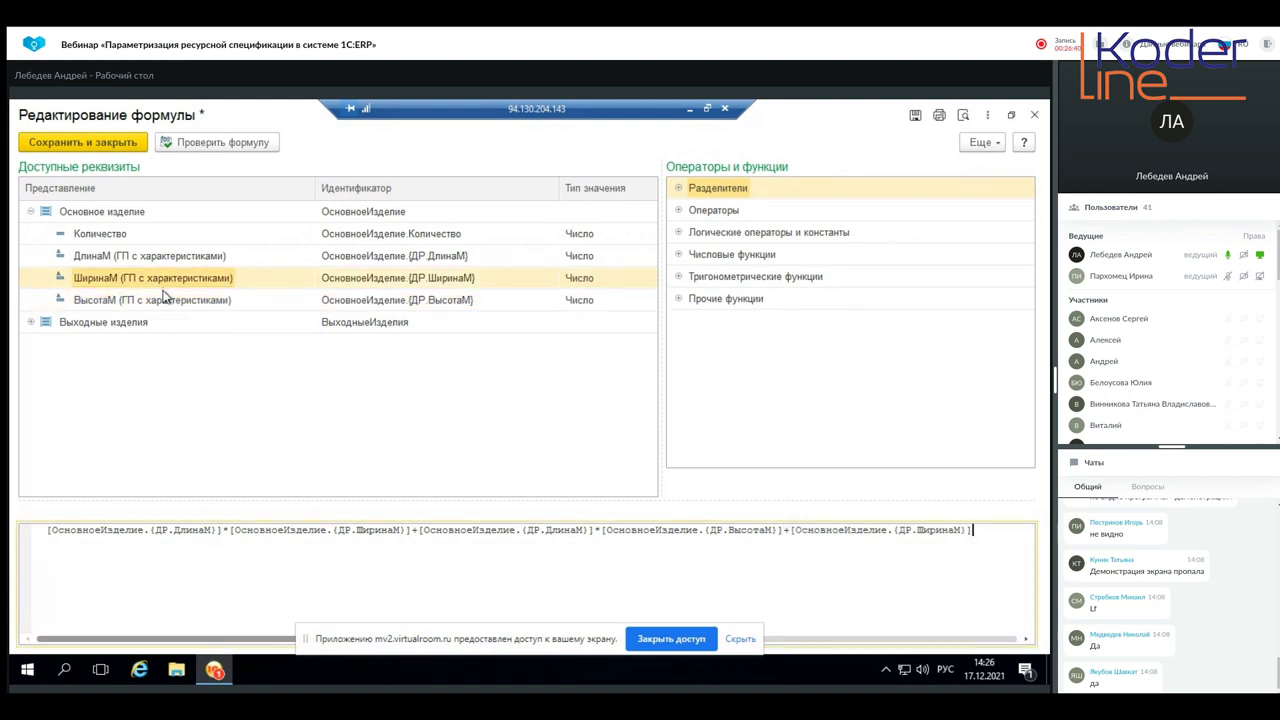
{"action": "left_click", "coordinate": [165, 300]}
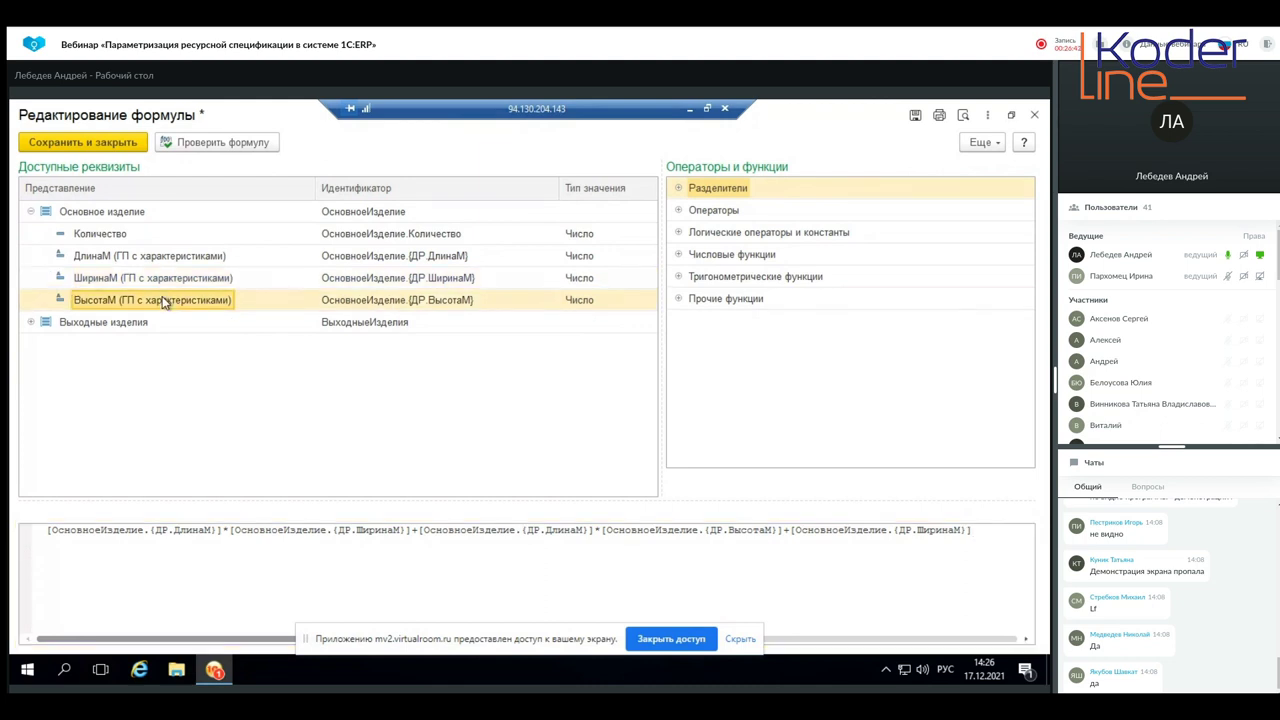
{"action": "double_click", "coordinate": [165, 300]}
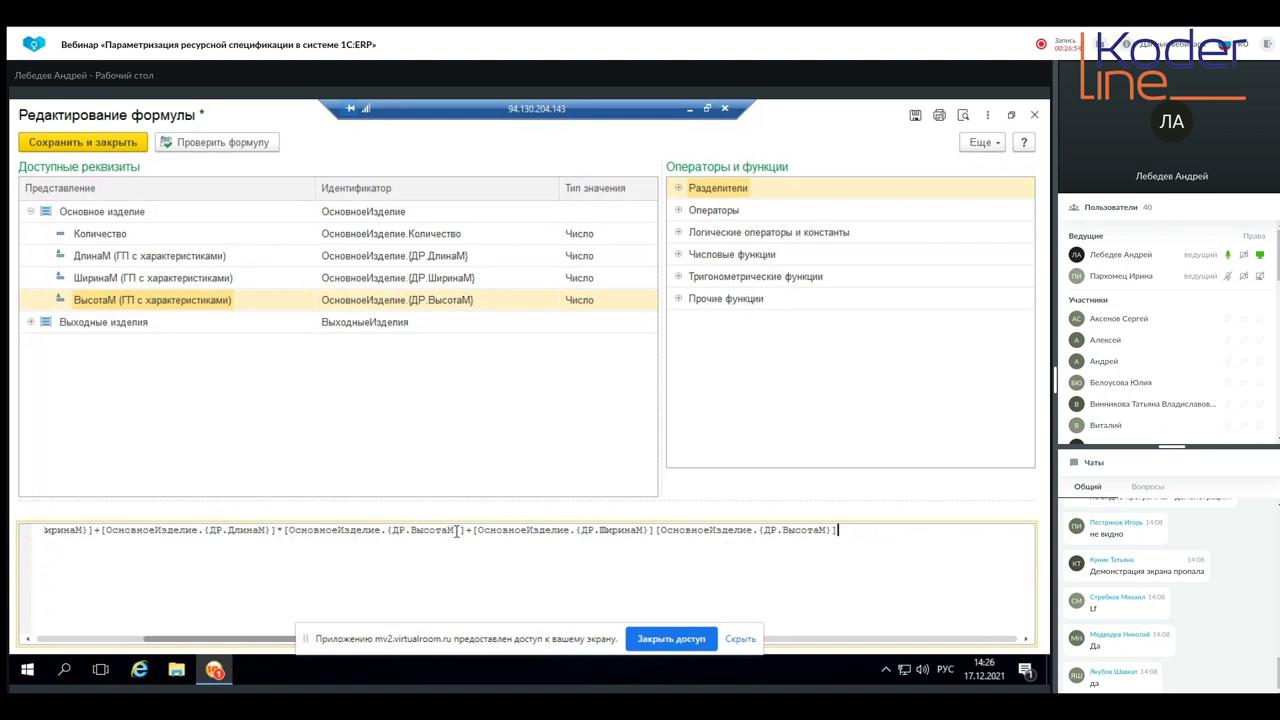
- Append the multiplier *2 to the end of the formula and to the first ДлинаМ by ШиринаМ term
{"action": "type", "text": "*2"}
{"action": "left_click", "coordinate": [95, 530]}
{"action": "type", "text": "*"}
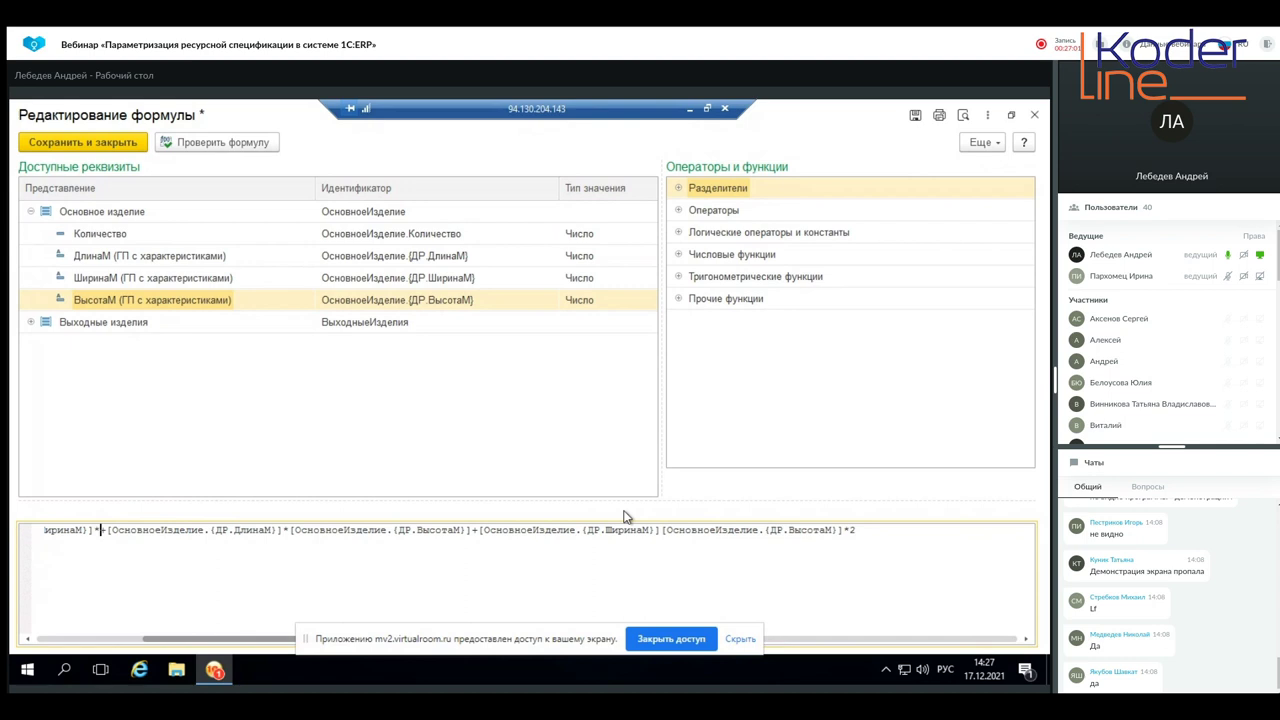
{"action": "type", "text": "2"}
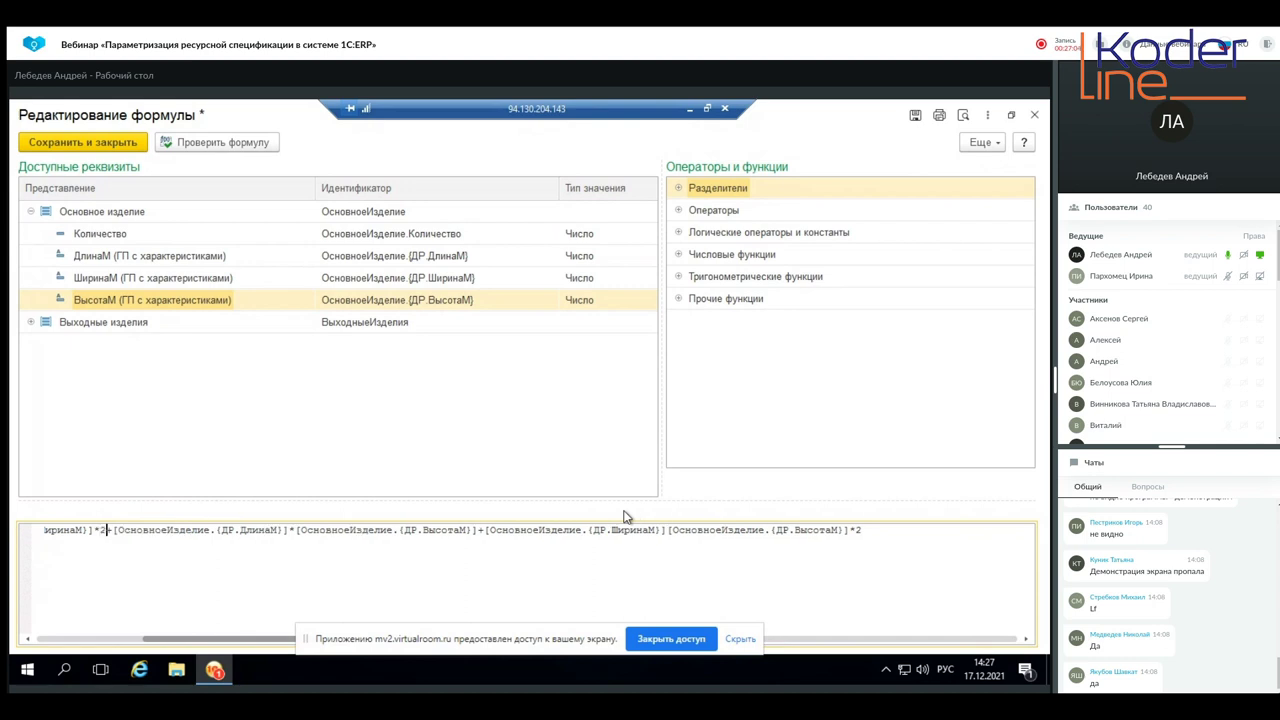
- Enclose the entire quantity formula in parentheses
{"action": "left_click_drag", "start_coordinate": [583, 530], "coordinate": [10, 520]}
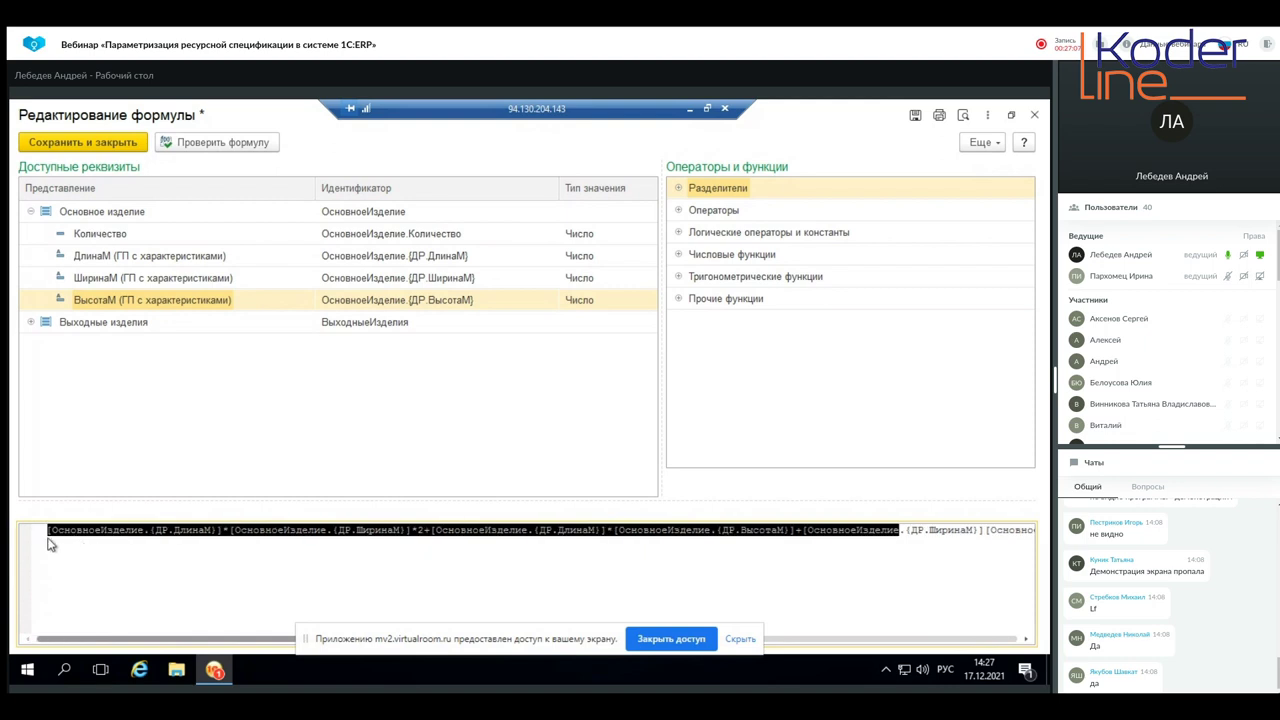
{"action": "left_click", "coordinate": [113, 531]}
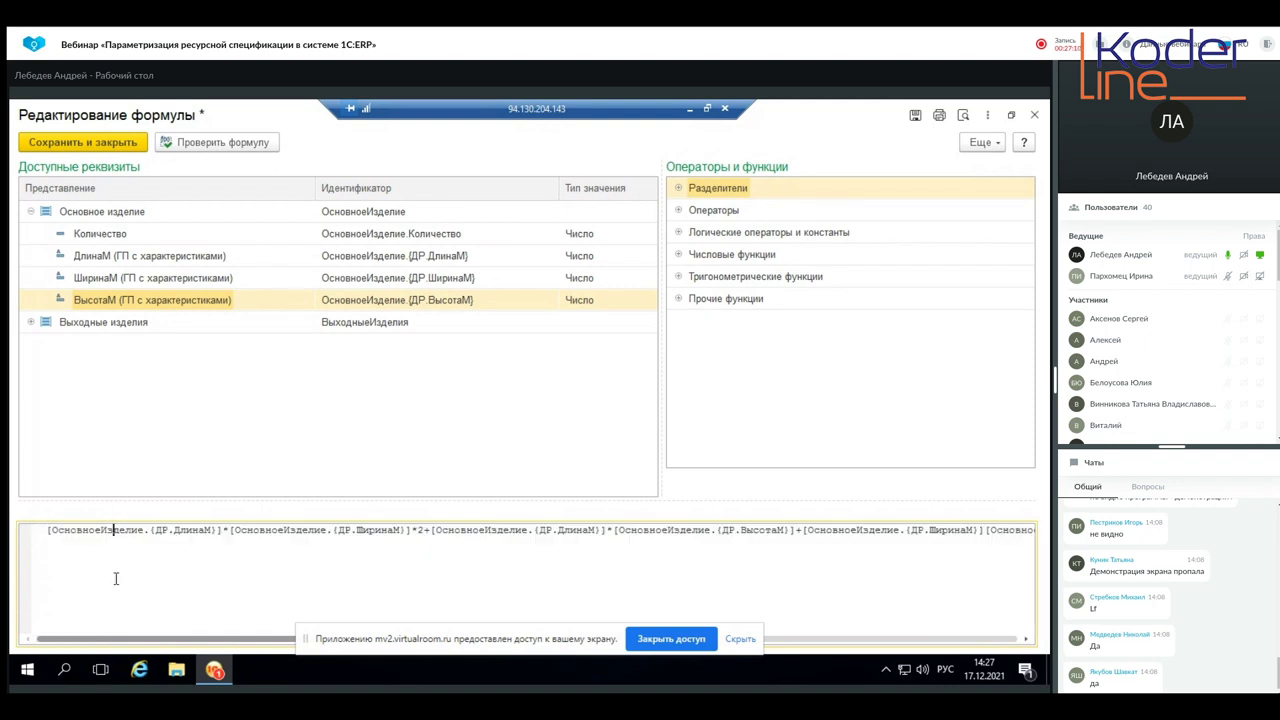
{"action": "left_click", "coordinate": [48, 531]}
{"action": "type", "text": "("}
{"action": "key", "text": "End"}
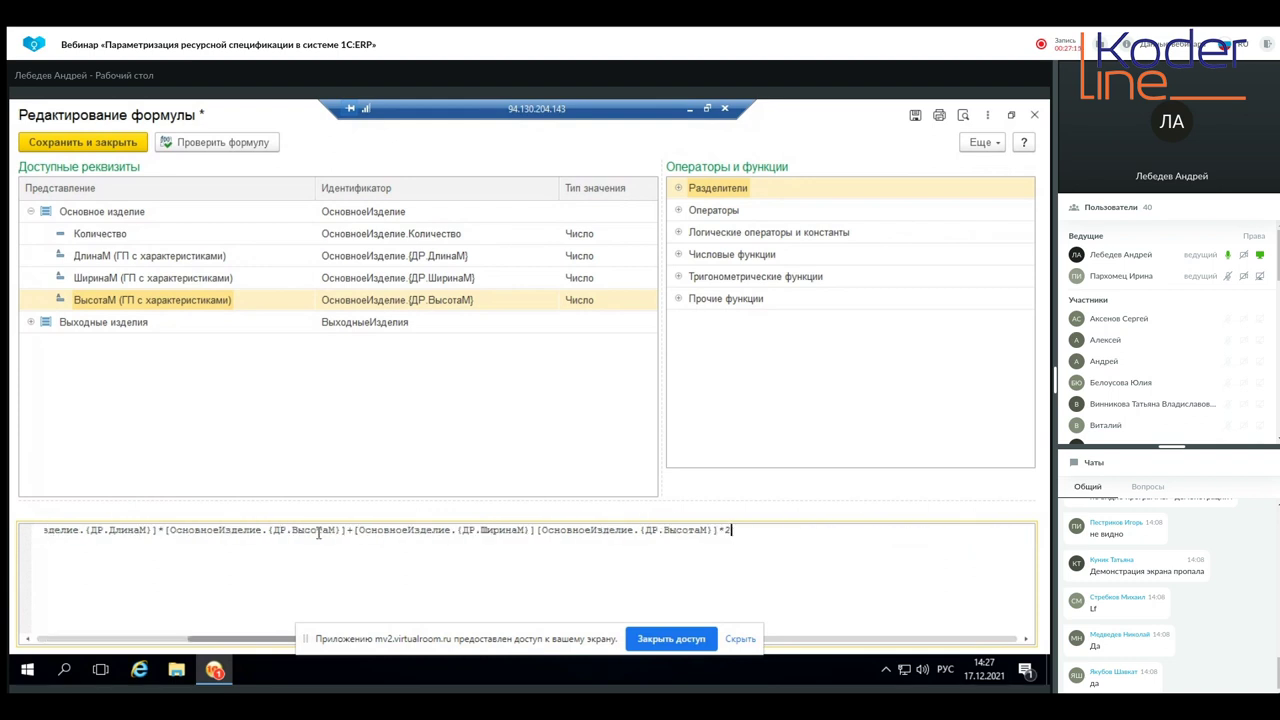
{"action": "type", "text": ")"}
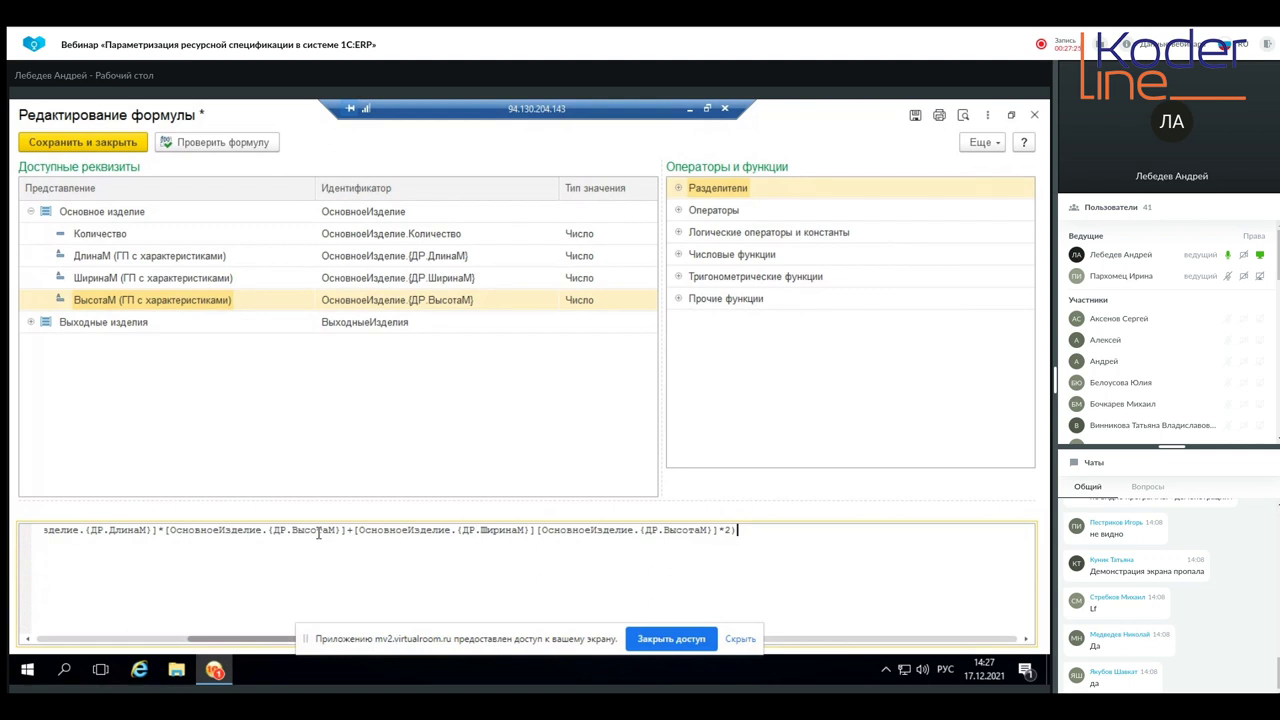
- Append the multipliers *0,02**1,1 after the closing parenthesis and check the formula for errors
{"action": "type", "text": "0"}
{"action": "key", "text": "BackSpace"}
{"action": "type", "text": "*"}
{"action": "type", "text": "0"}
{"action": "type", "text": ","}
{"action": "type", "text": "0,2"}
{"action": "key", "text": "BackSpace"}
{"action": "key", "text": "BackSpace"}
{"action": "type", "text": "2*"}
{"action": "type", "text": "*1,1"}
{"action": "left_click", "coordinate": [248, 143]}
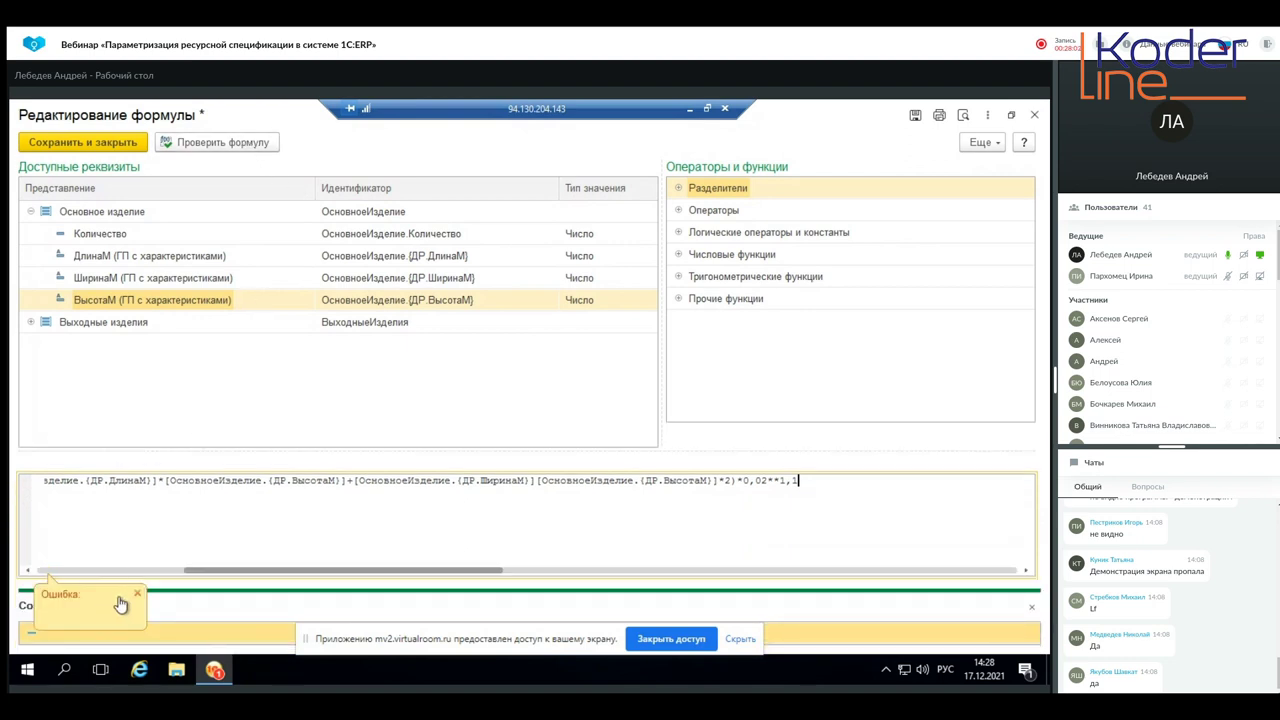
{"action": "left_click", "coordinate": [1030, 610]}
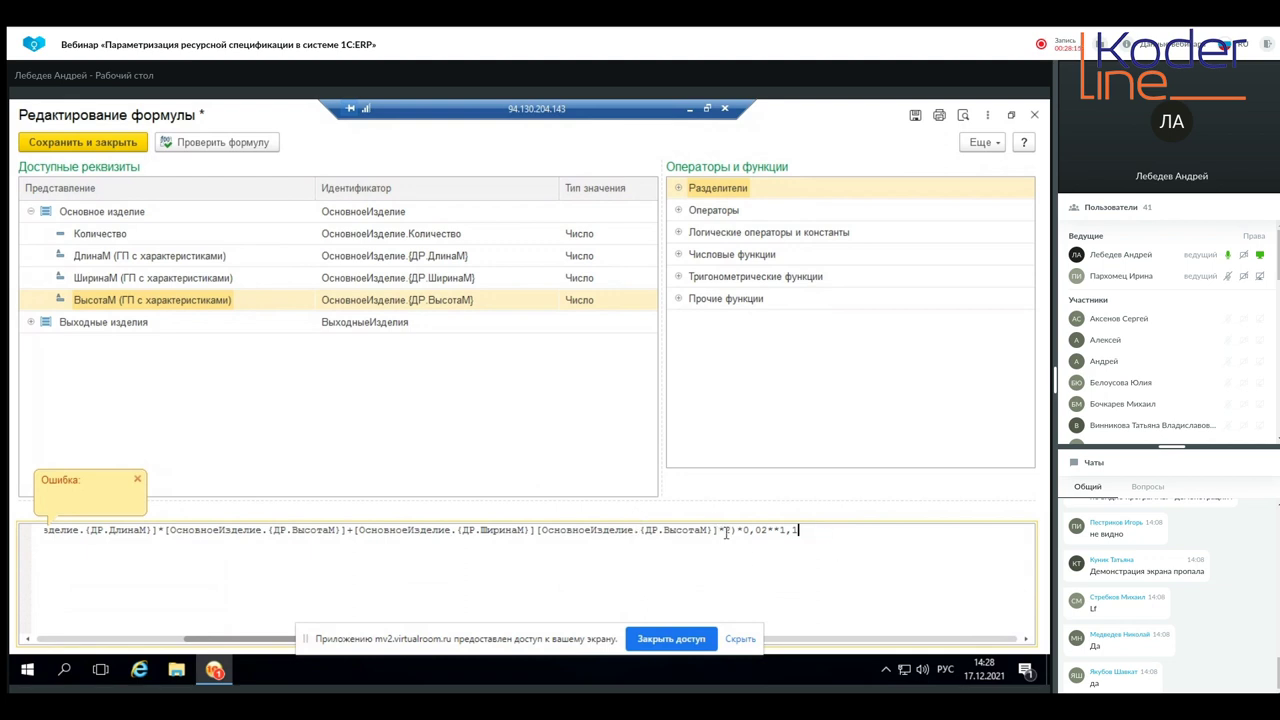
- Correct the trailing multipliers to *0.02*1.1 with decimal points and a single multiplication sign, and recheck the formula
{"action": "left_click", "coordinate": [755, 533]}
{"action": "key", "text": "BackSpace"}
{"action": "type", "text": "."}
{"action": "left_click", "coordinate": [791, 531]}
{"action": "key", "text": "BackSpace"}
{"action": "type", "text": "."}
{"action": "key", "text": "Right"}
{"action": "key", "text": "Left"}
{"action": "key", "text": "Left"}
{"action": "key", "text": "BackSpace"}
{"action": "left_click", "coordinate": [255, 145]}
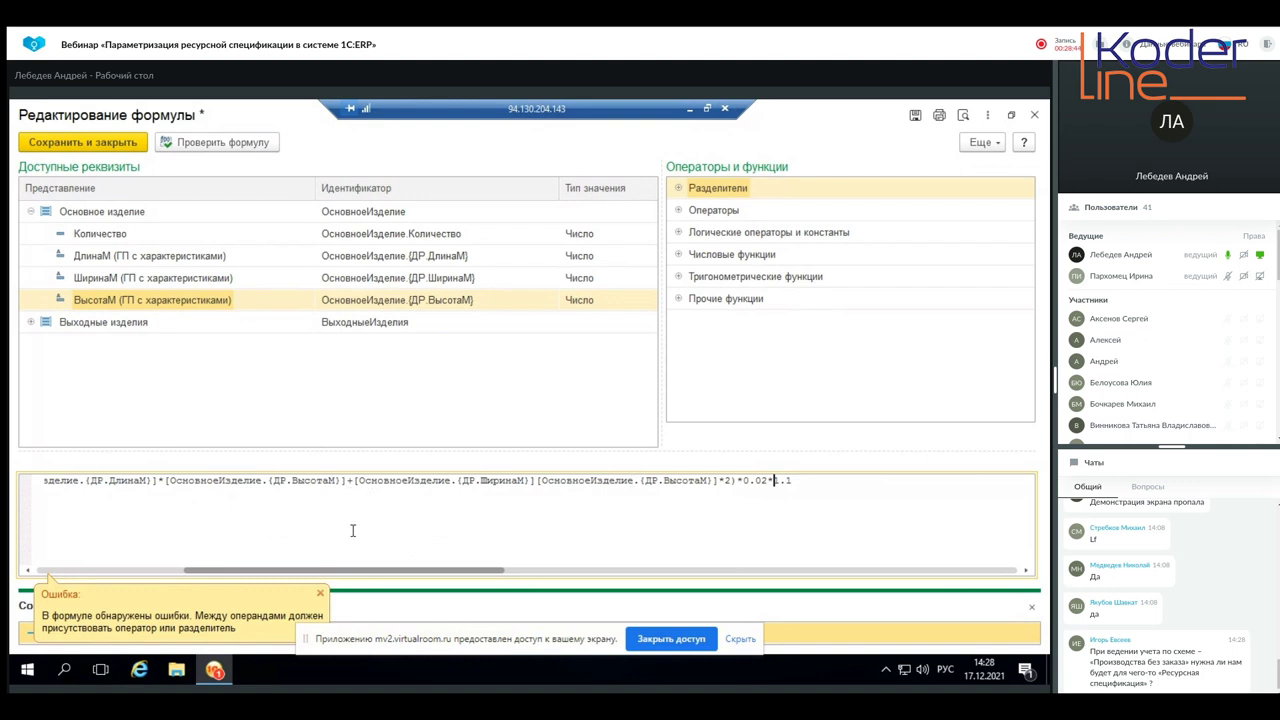
- Split the formula into three lines, breaking after each plus sign between the terms, and check it again
{"action": "key", "text": "Left"}
{"action": "key", "text": "Left"}
{"action": "key", "text": "Left"}
{"action": "key", "text": "Left"}
{"action": "key", "text": "Left"}
{"action": "key", "text": "Left"}
{"action": "key", "text": "Left"}
{"action": "key", "text": "Left"}
{"action": "key", "text": "Left"}
{"action": "key", "text": "Left"}
{"action": "key", "text": "Left"}
{"action": "key", "text": "Left"}
{"action": "key", "text": "Left"}
{"action": "key", "text": "Left"}
{"action": "key", "text": "Left"}
{"action": "key", "text": "Left"}
{"action": "key", "text": "Left"}
{"action": "key", "text": "Left"}
{"action": "key", "text": "Left"}
{"action": "key", "text": "Left"}
{"action": "key", "text": "Left"}
{"action": "key", "text": "Left"}
{"action": "key", "text": "Left"}
{"action": "key", "text": "Left"}
{"action": "key", "text": "Left"}
{"action": "key", "text": "Home"}
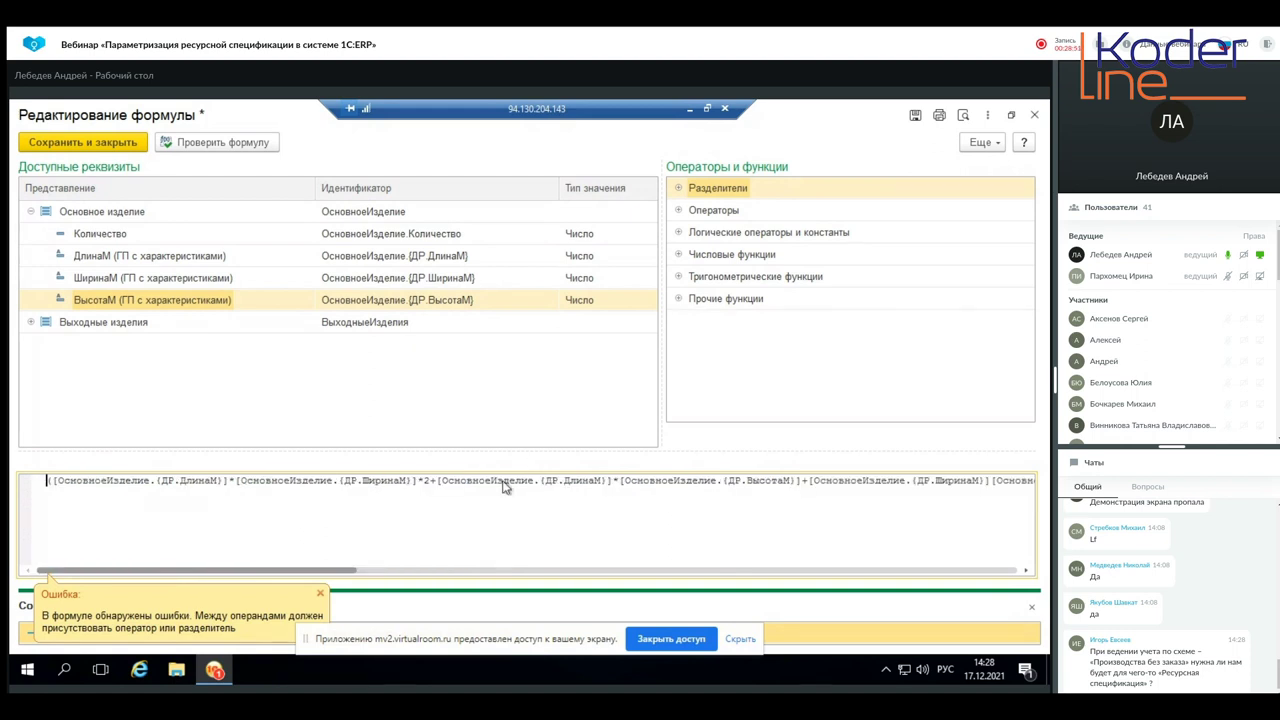
{"action": "left_click", "coordinate": [433, 481]}
{"action": "type", "text": "+"}
{"action": "key", "text": "Return"}
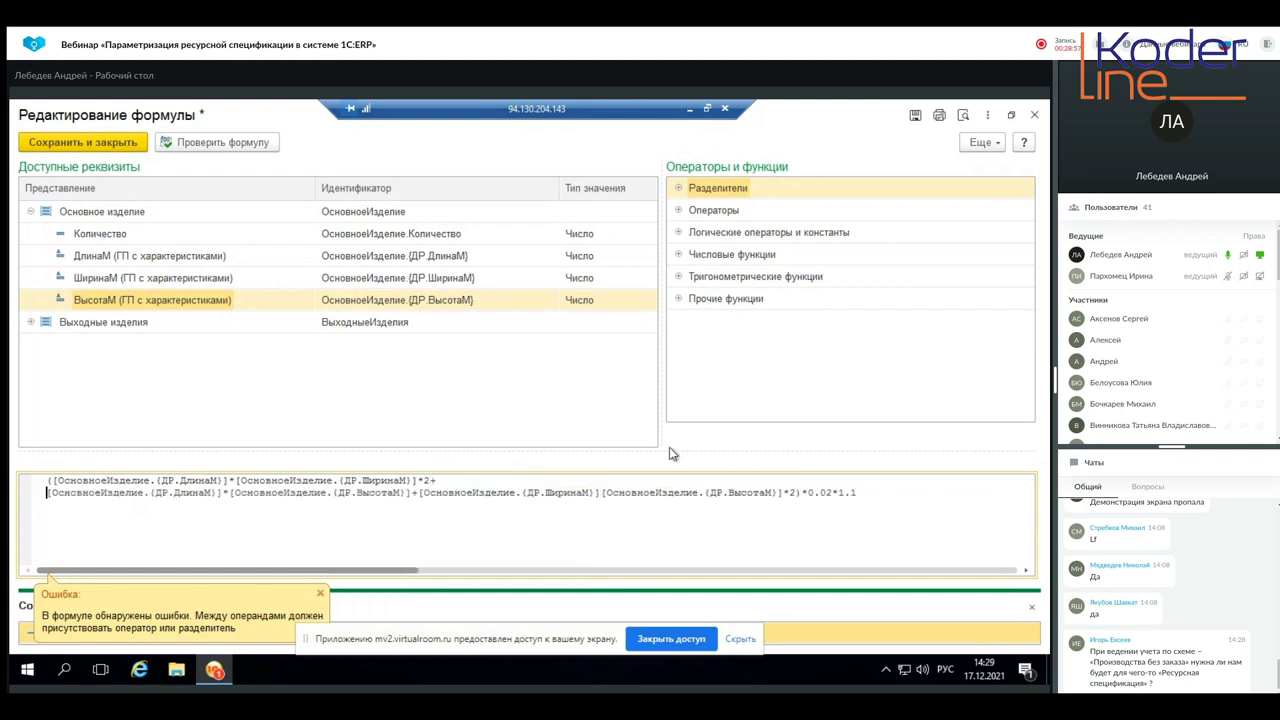
{"action": "left_click", "coordinate": [414, 492]}
{"action": "type", "text": "+"}
{"action": "key", "text": "Return"}
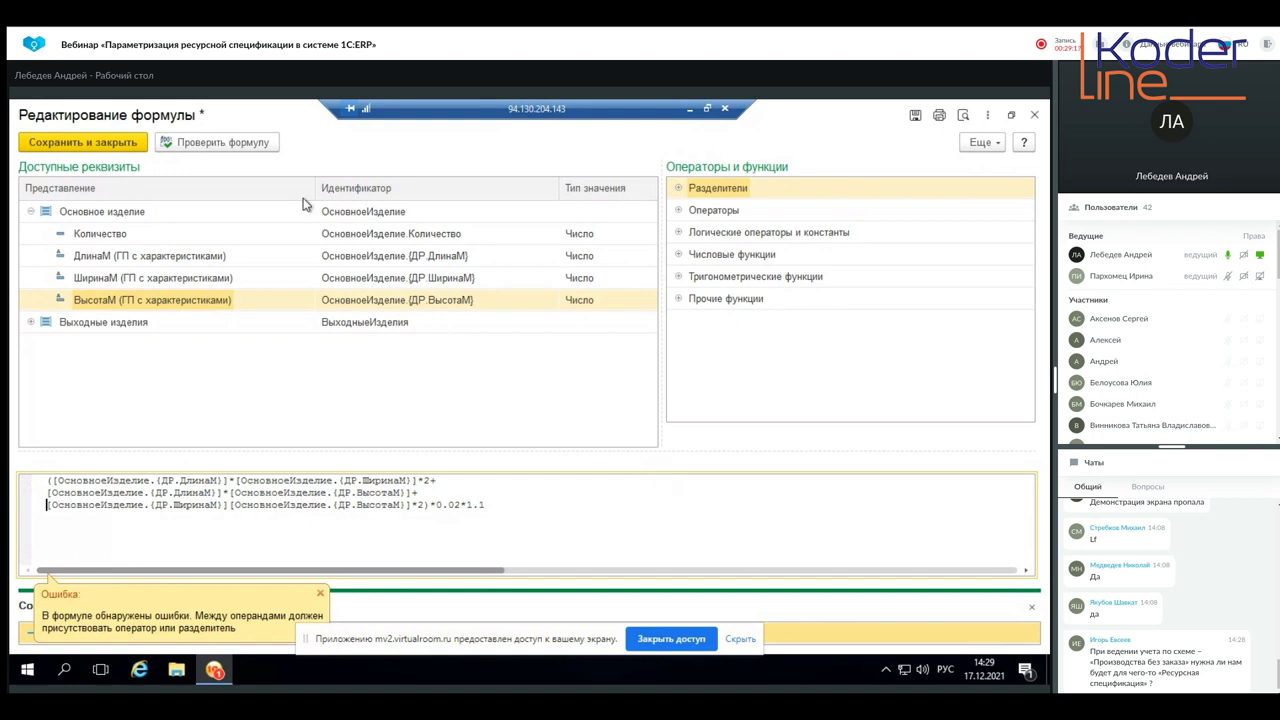
{"action": "left_click", "coordinate": [244, 146]}
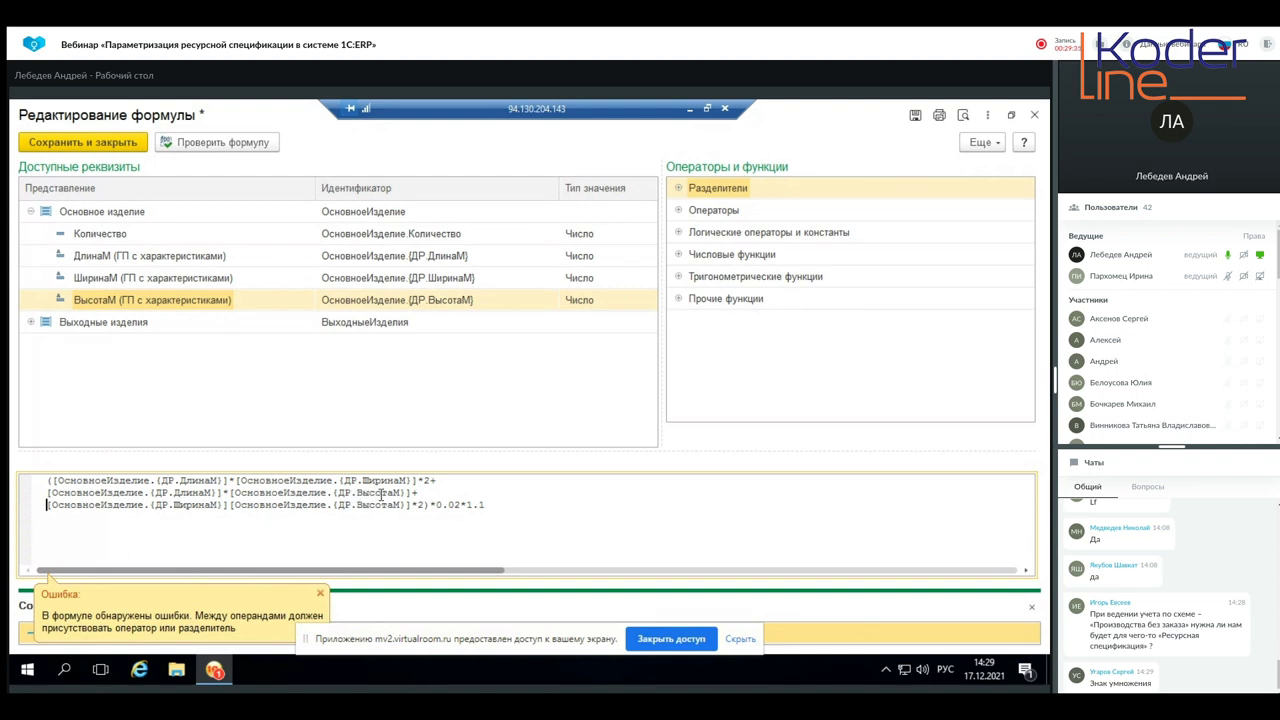
- Remove the *0.02*1.1 multipliers and the enclosing parentheses from the formula and recheck it
{"action": "left_click", "coordinate": [552, 474]}
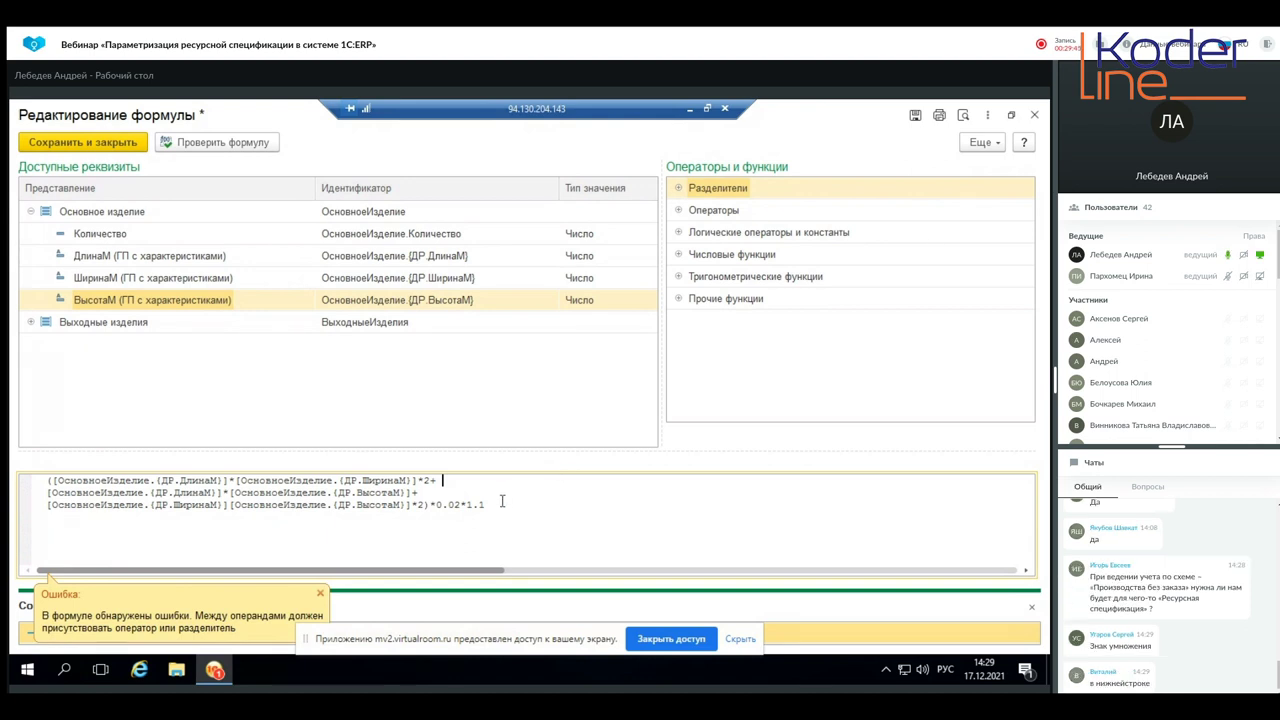
{"action": "left_click_drag", "start_coordinate": [500, 505], "coordinate": [432, 508]}
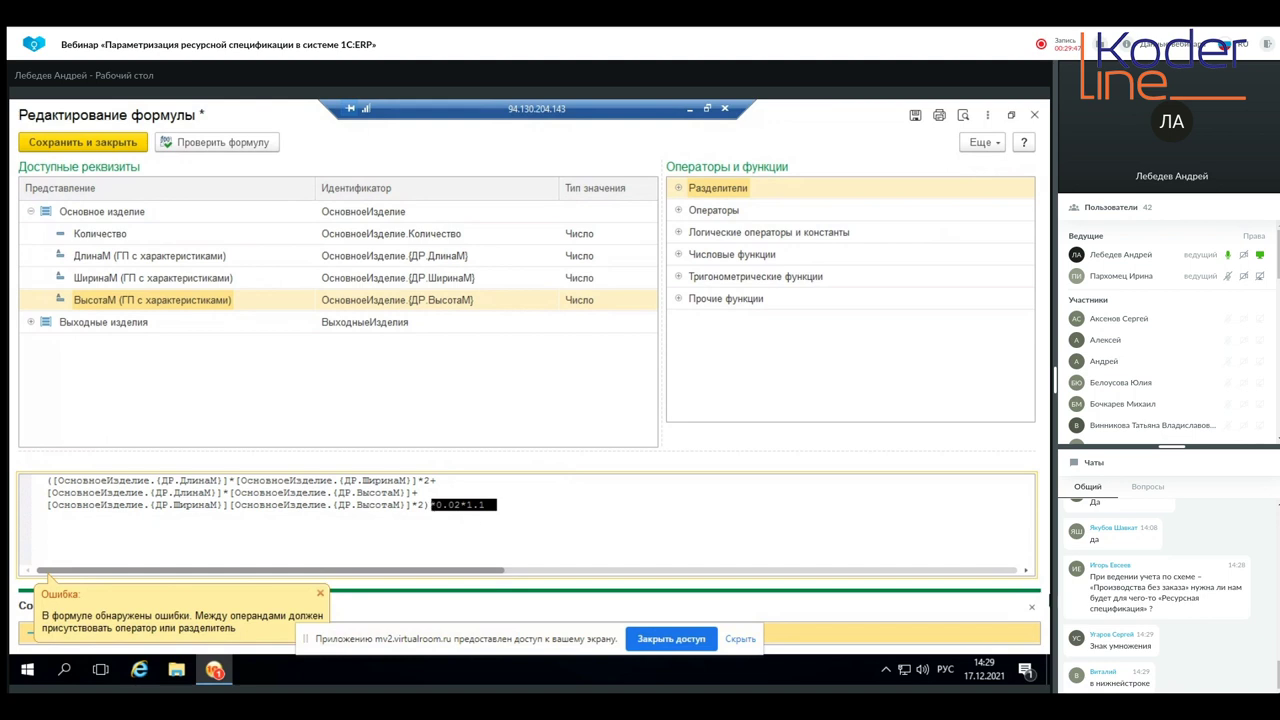
{"action": "key", "text": "Delete"}
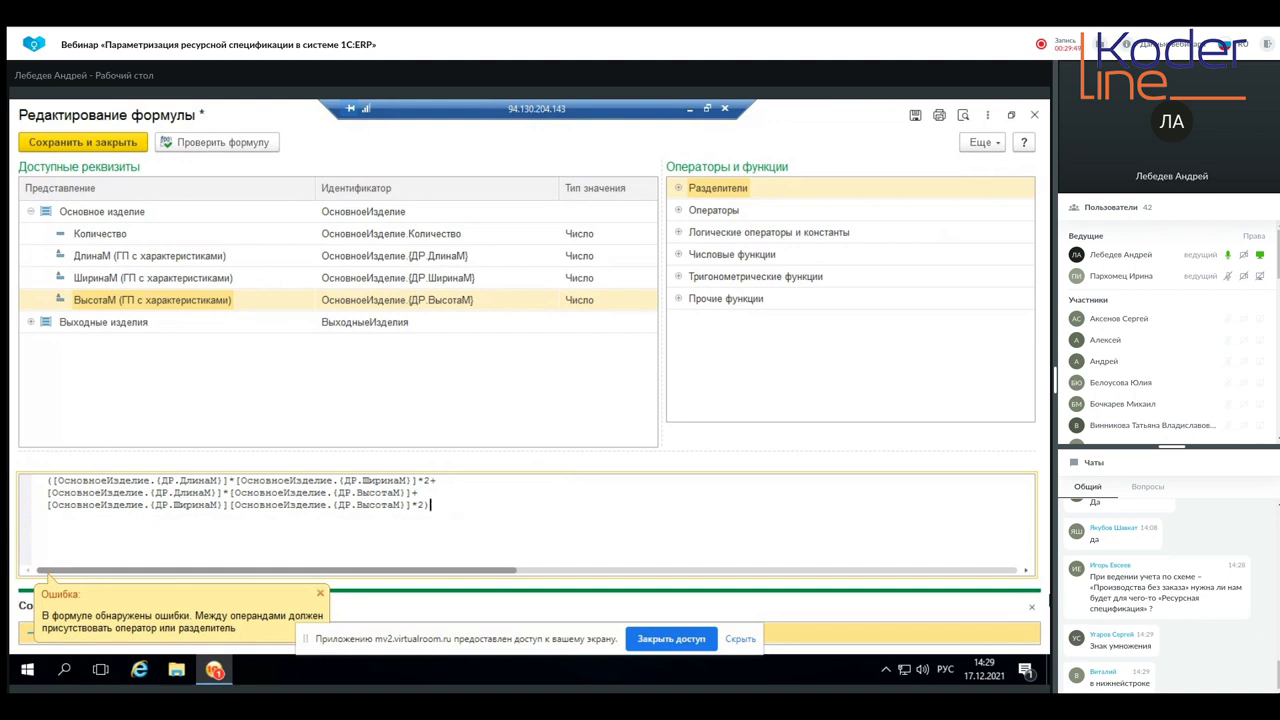
{"action": "key", "text": "BackSpace"}
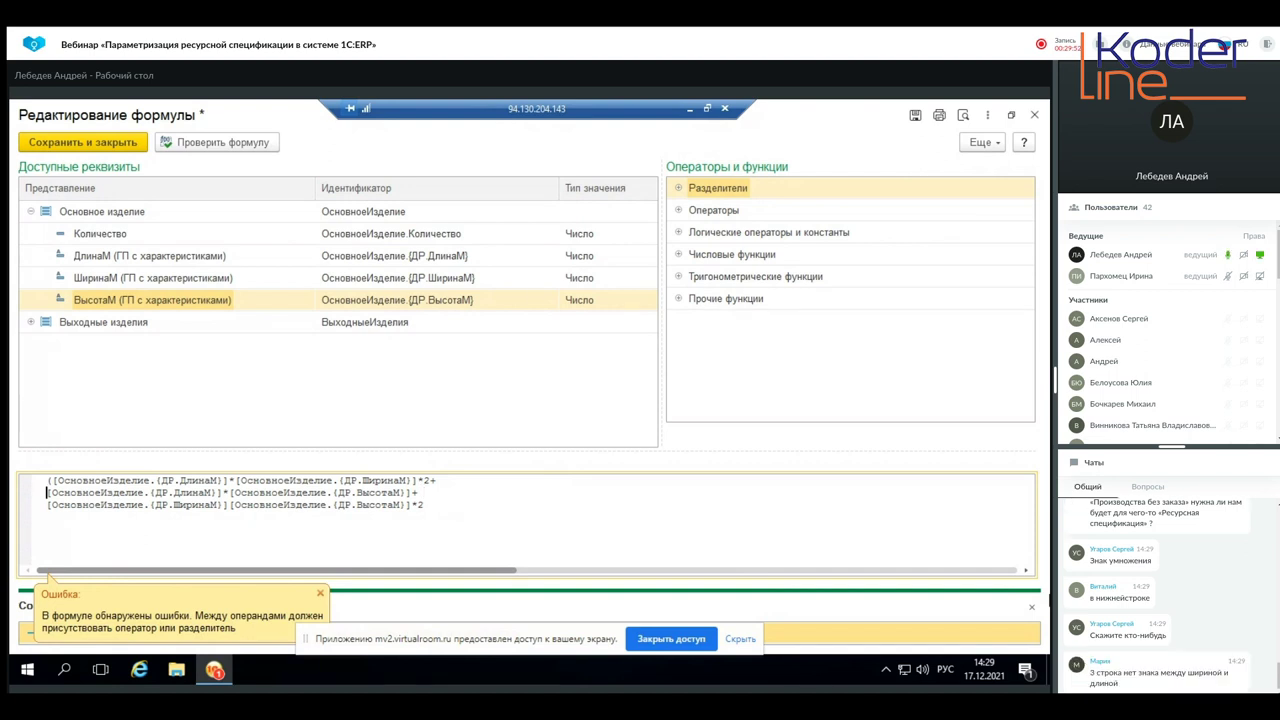
{"action": "key", "text": "Delete"}
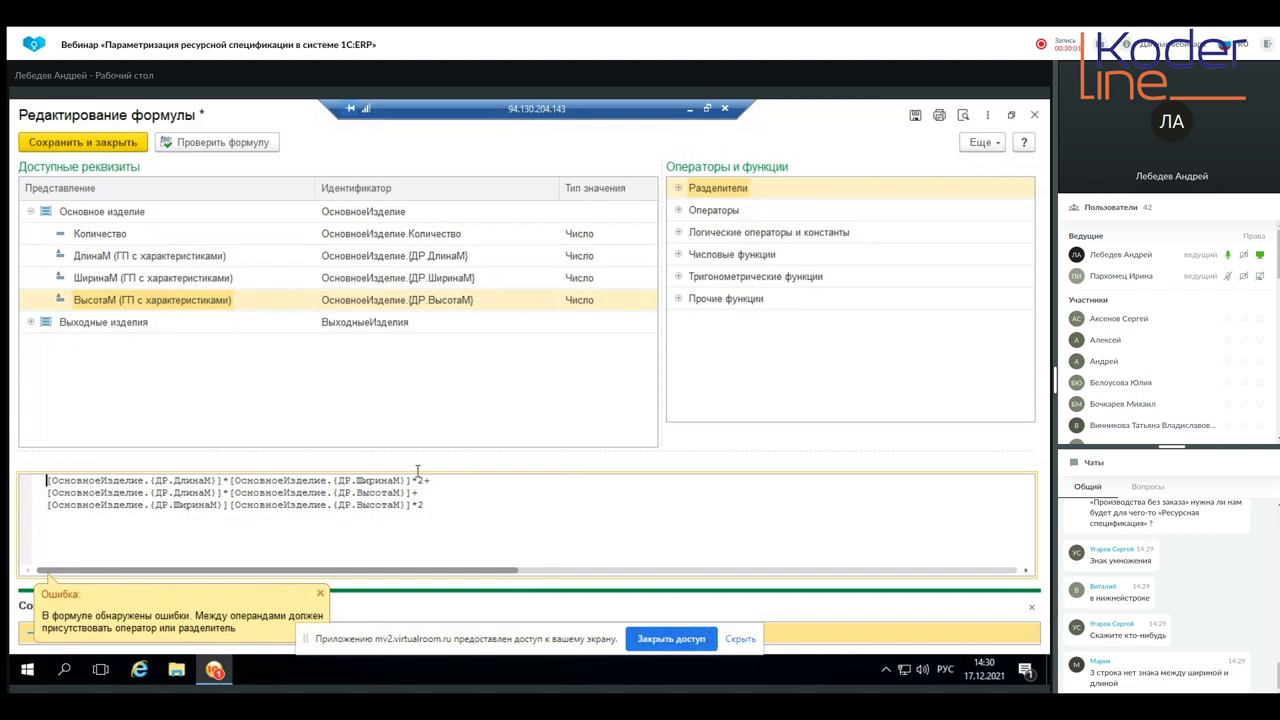
{"action": "left_click", "coordinate": [220, 143]}
- Delete the formula's second and third lines and the trailing plus sign, and check the remaining ДлинаМ*ШиринаМ*2 term
{"action": "left_click_drag", "start_coordinate": [437, 505], "coordinate": [40, 490]}
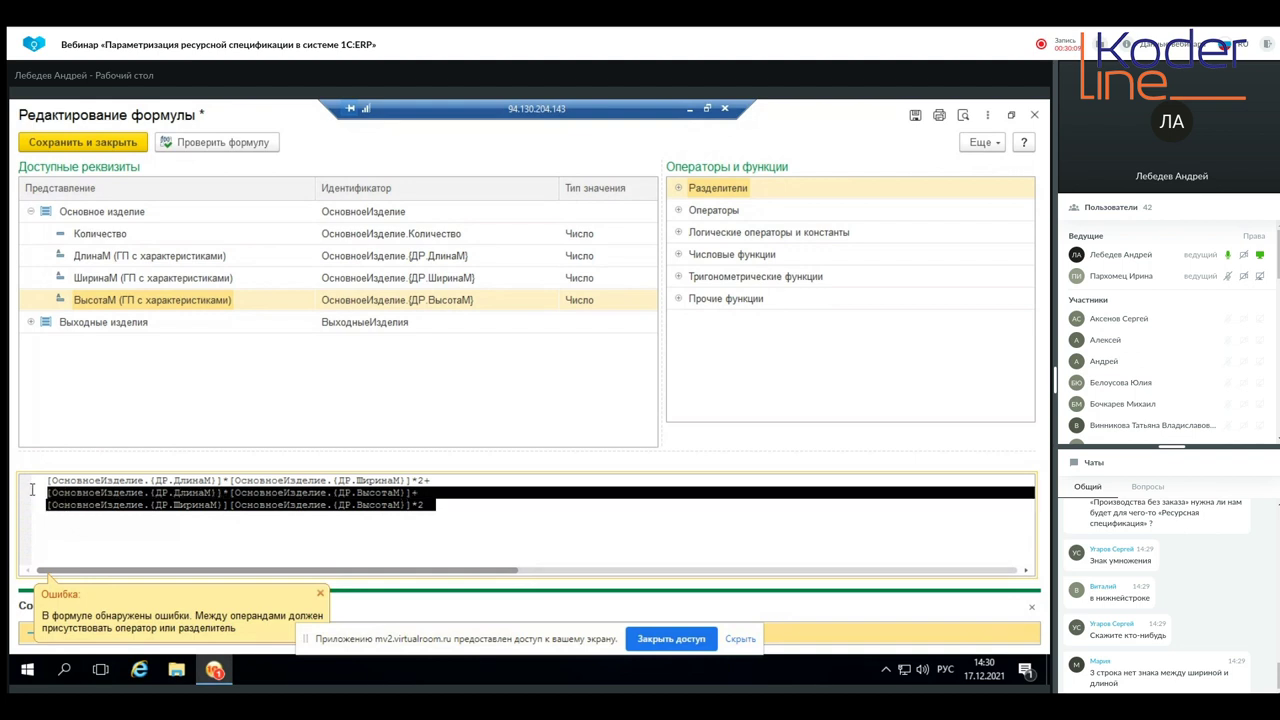
{"action": "key", "text": "Delete"}
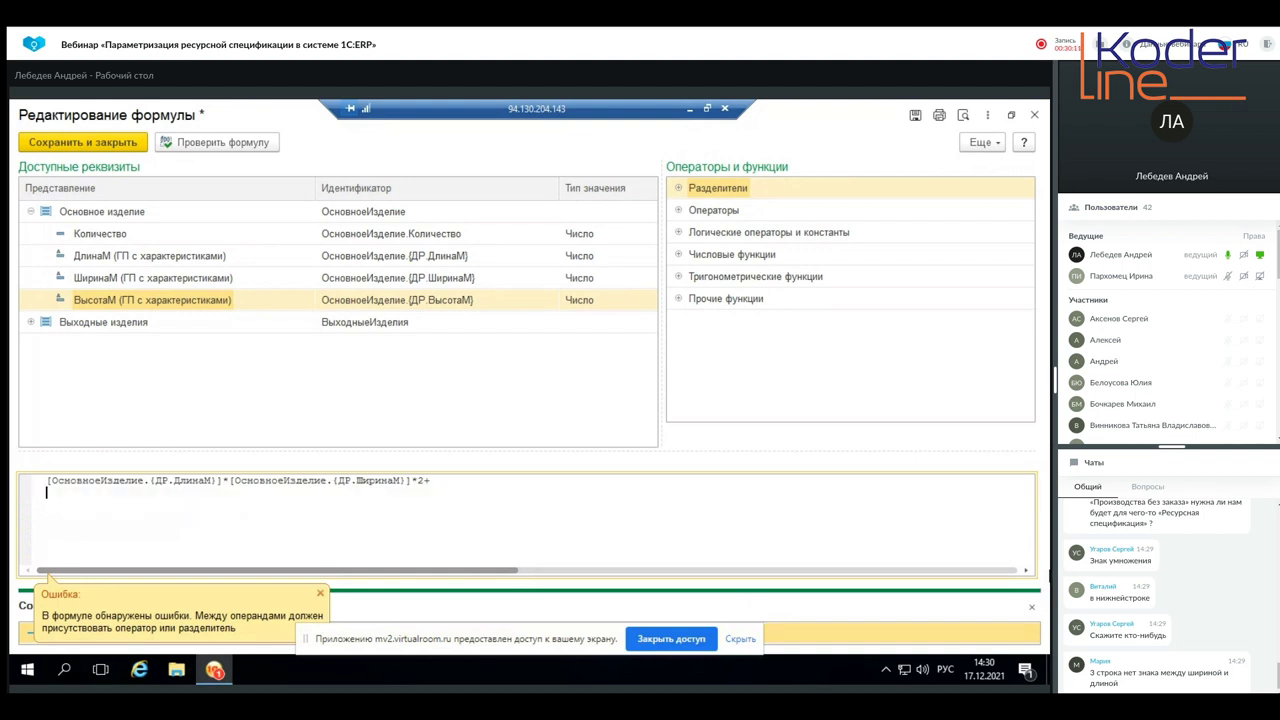
{"action": "key", "text": "BackSpace"}
{"action": "left_click", "coordinate": [210, 145]}
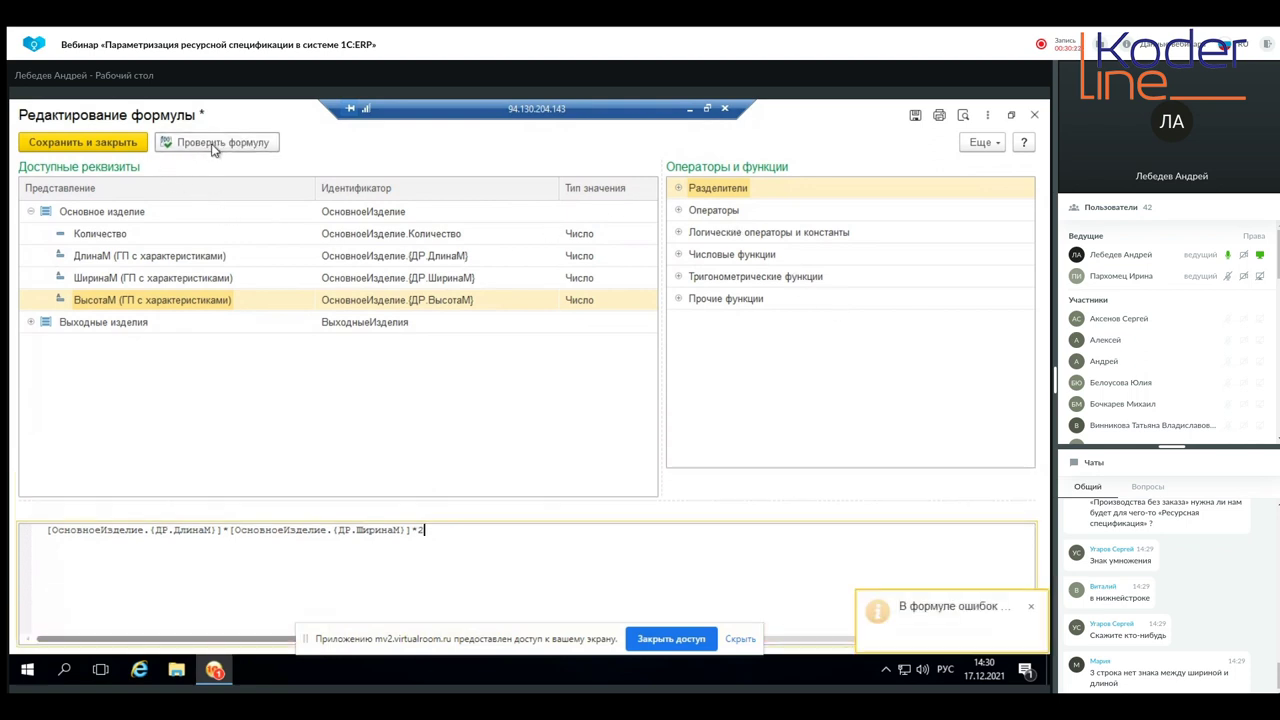
- Add the main product's ДлинаМ*ВысотаМ as a second-line term, with plus signs joining it to the first term and a third line
{"action": "type", "text": "+"}
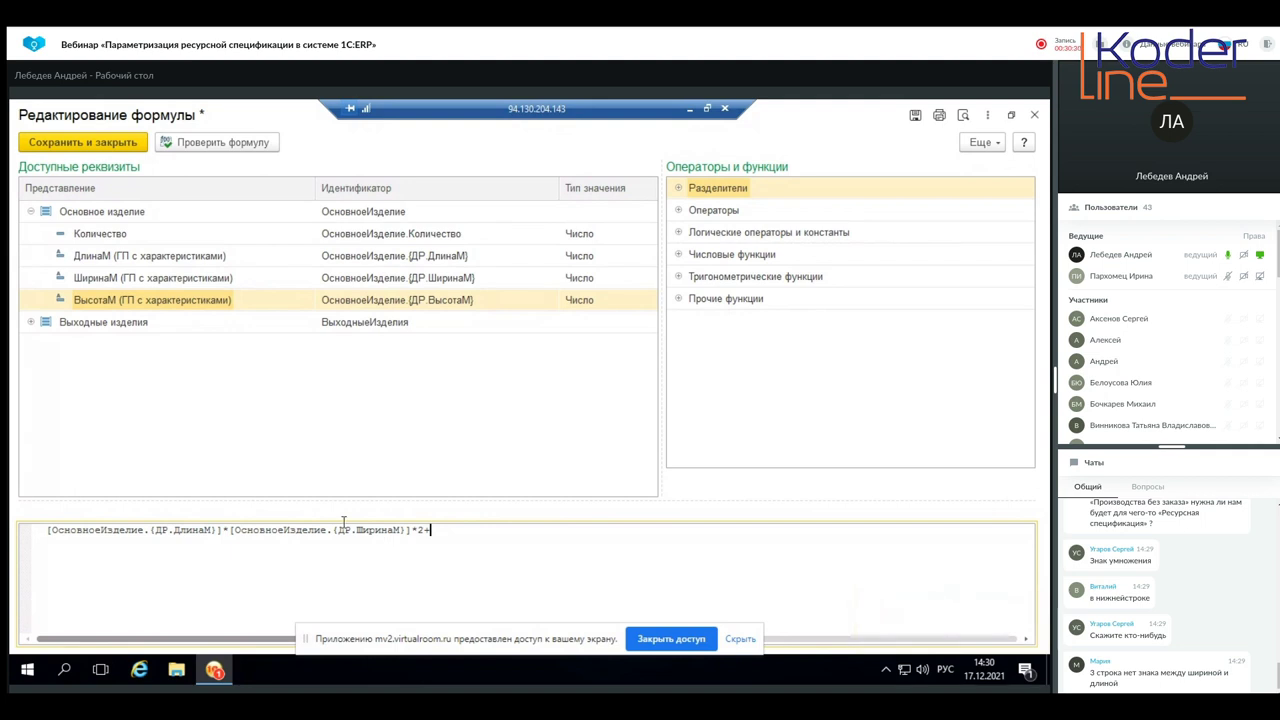
{"action": "left_click", "coordinate": [108, 285]}
{"action": "double_click", "coordinate": [125, 257]}
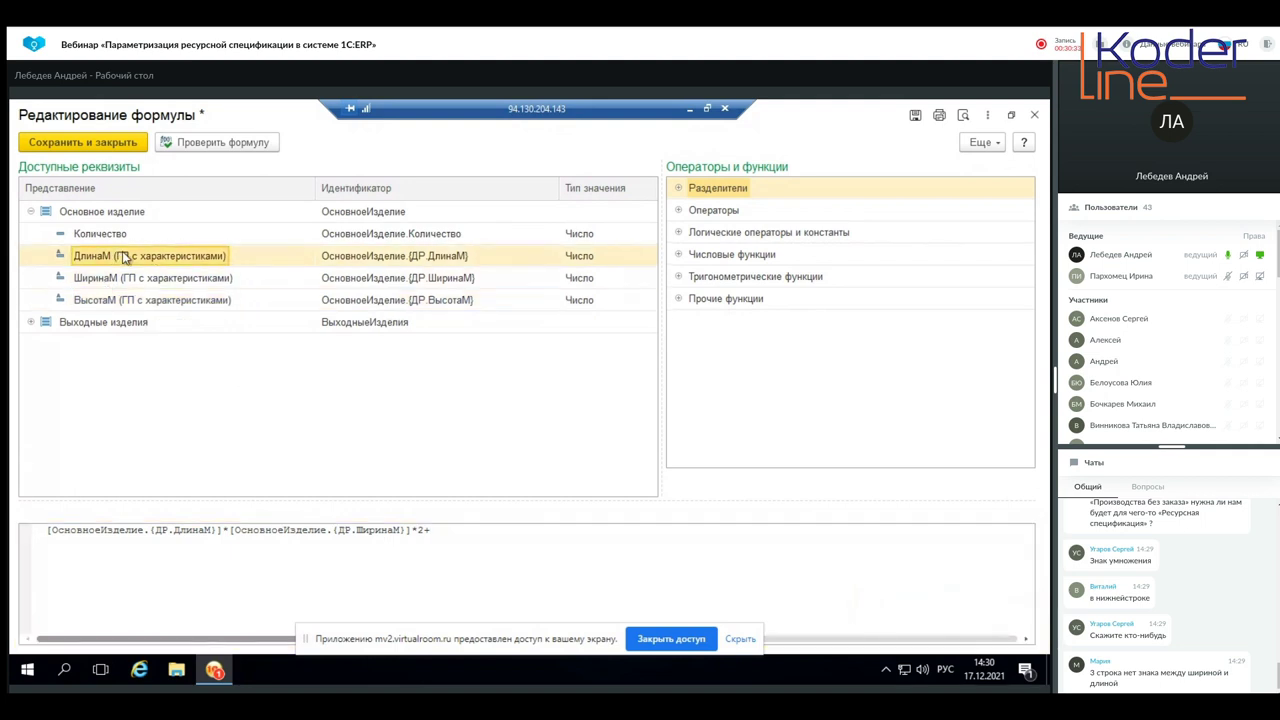
{"action": "double_click", "coordinate": [118, 298]}
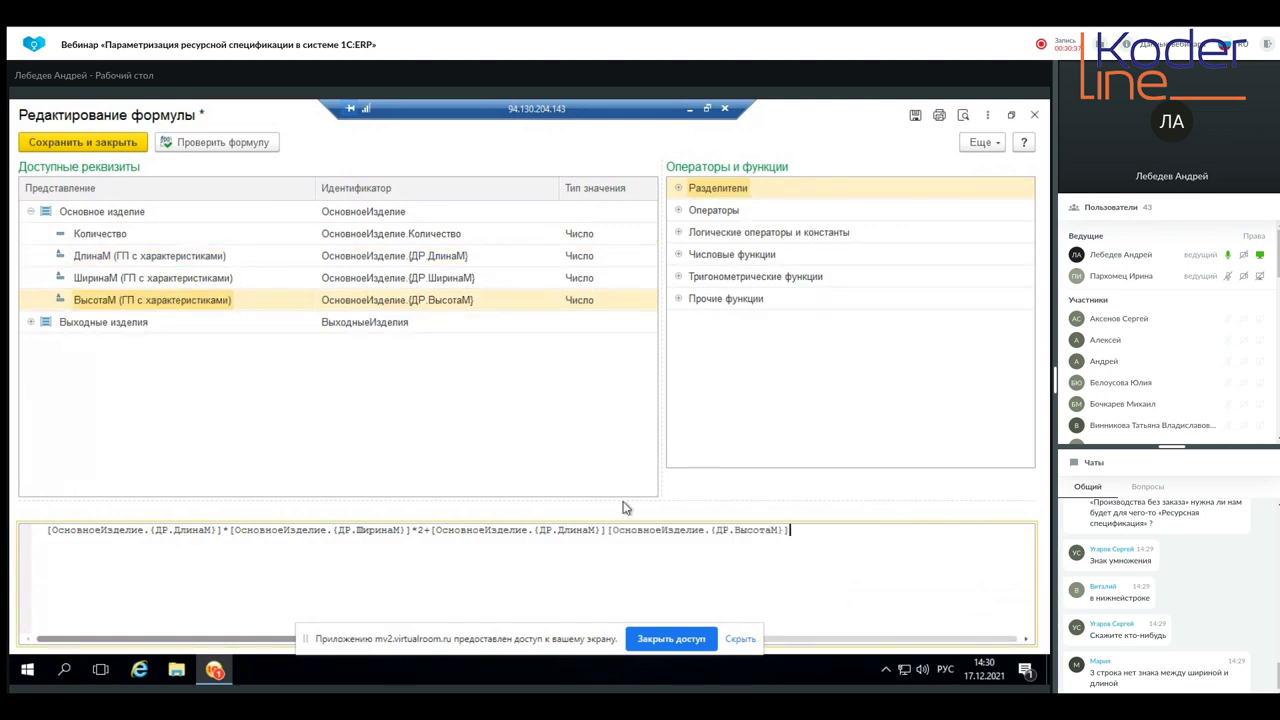
{"action": "left_click", "coordinate": [608, 530]}
{"action": "type", "text": "*"}
{"action": "key", "text": "Return"}
{"action": "left_click", "coordinate": [420, 543]}
{"action": "type", "text": "+"}
{"action": "key", "text": "Return"}
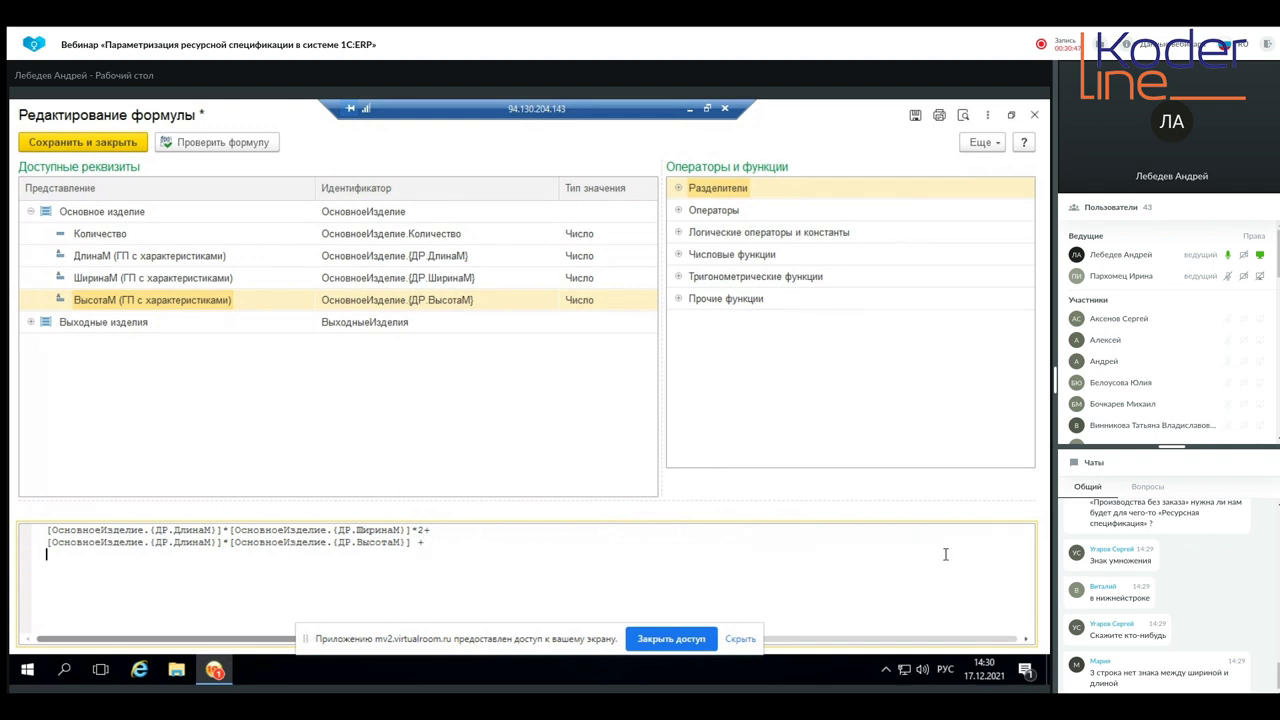
- Add the main product's ШиринаМ*ВысотаМ*2 as the third line of the formula and check the syntax
{"action": "double_click", "coordinate": [88, 282]}
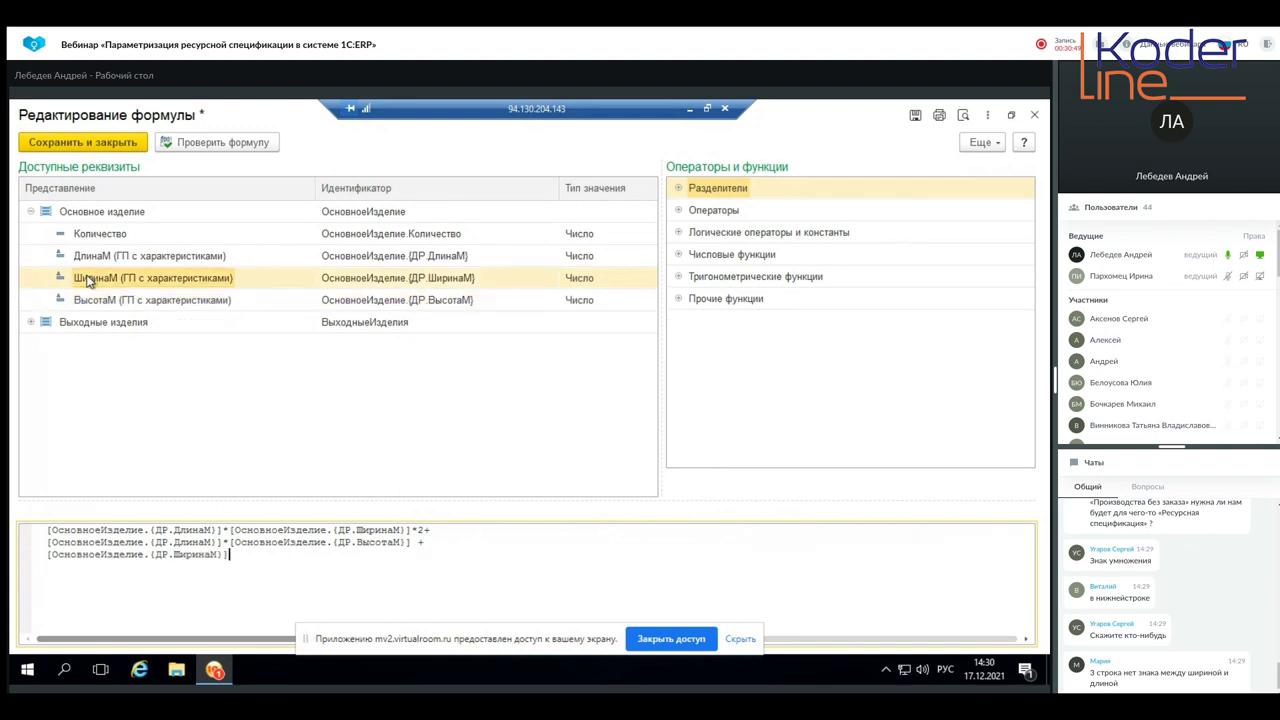
{"action": "type", "text": "*"}
{"action": "double_click", "coordinate": [94, 303]}
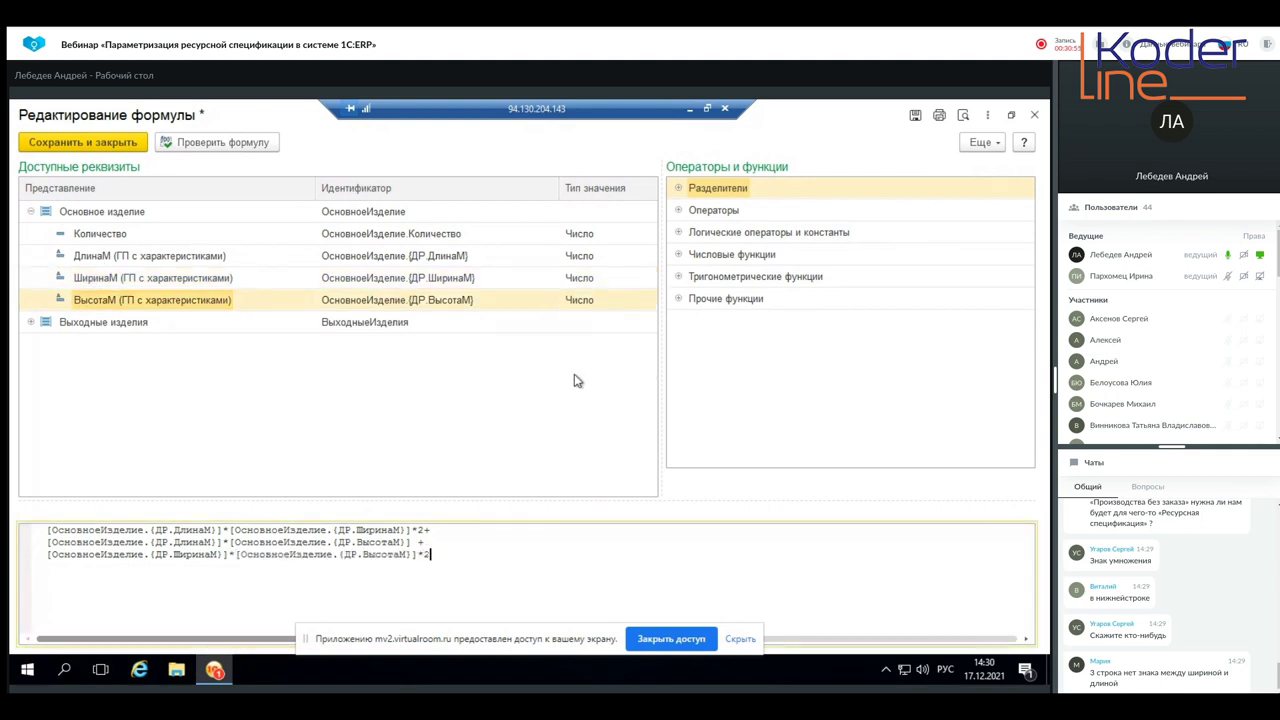
{"action": "left_click", "coordinate": [192, 150]}
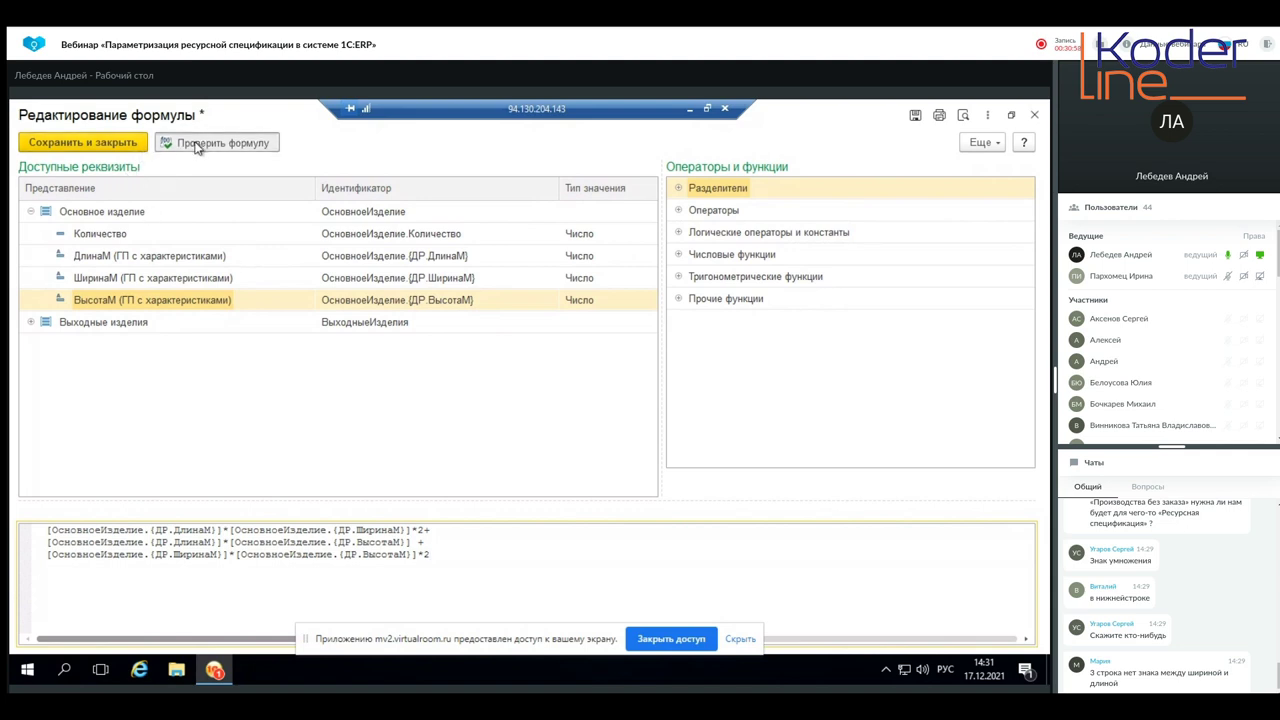
- Enclose the three-term sum in parentheses, multiply it by 0.02*1.1, and check the formula
{"action": "left_click", "coordinate": [40, 533]}
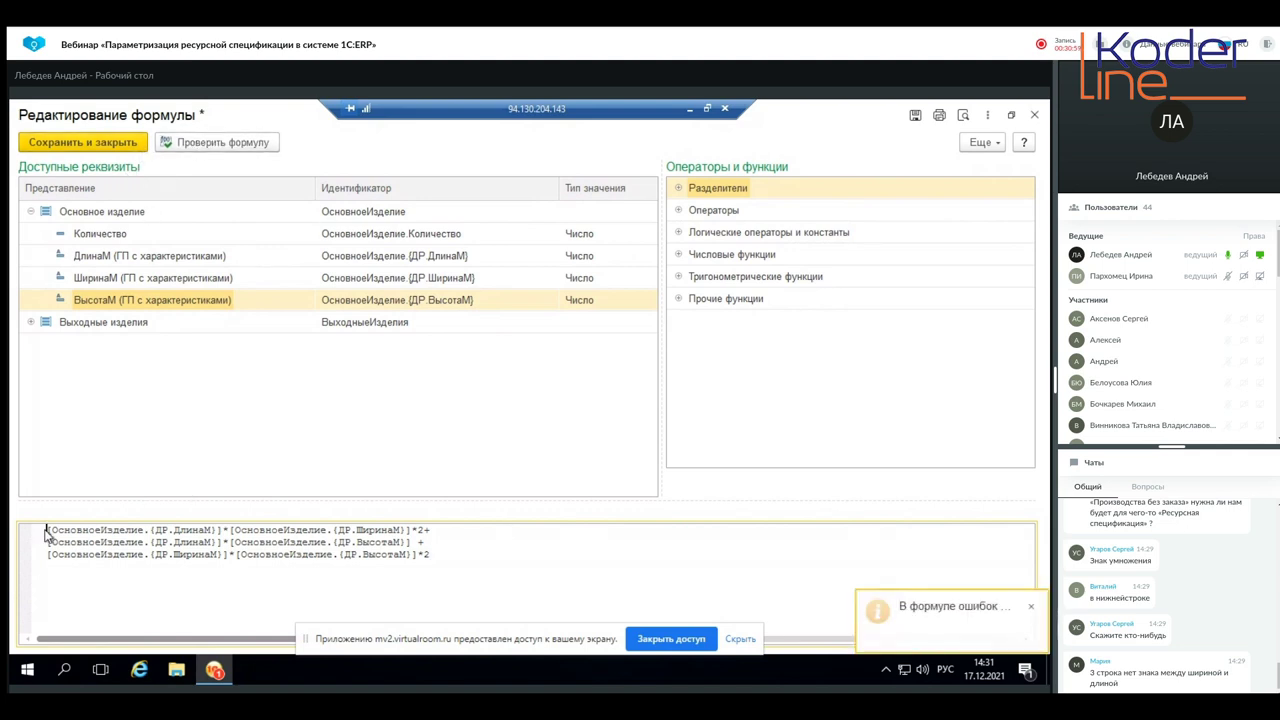
{"action": "type", "text": "("}
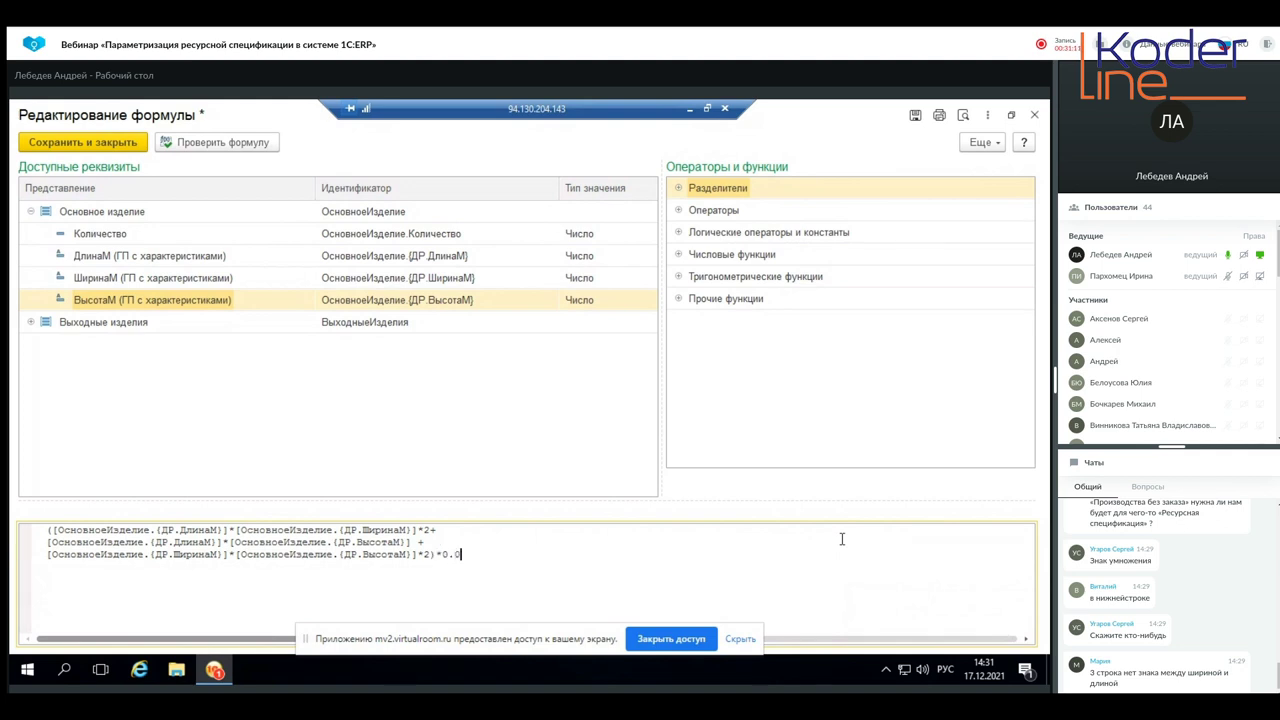
{"action": "left_click", "coordinate": [195, 145]}
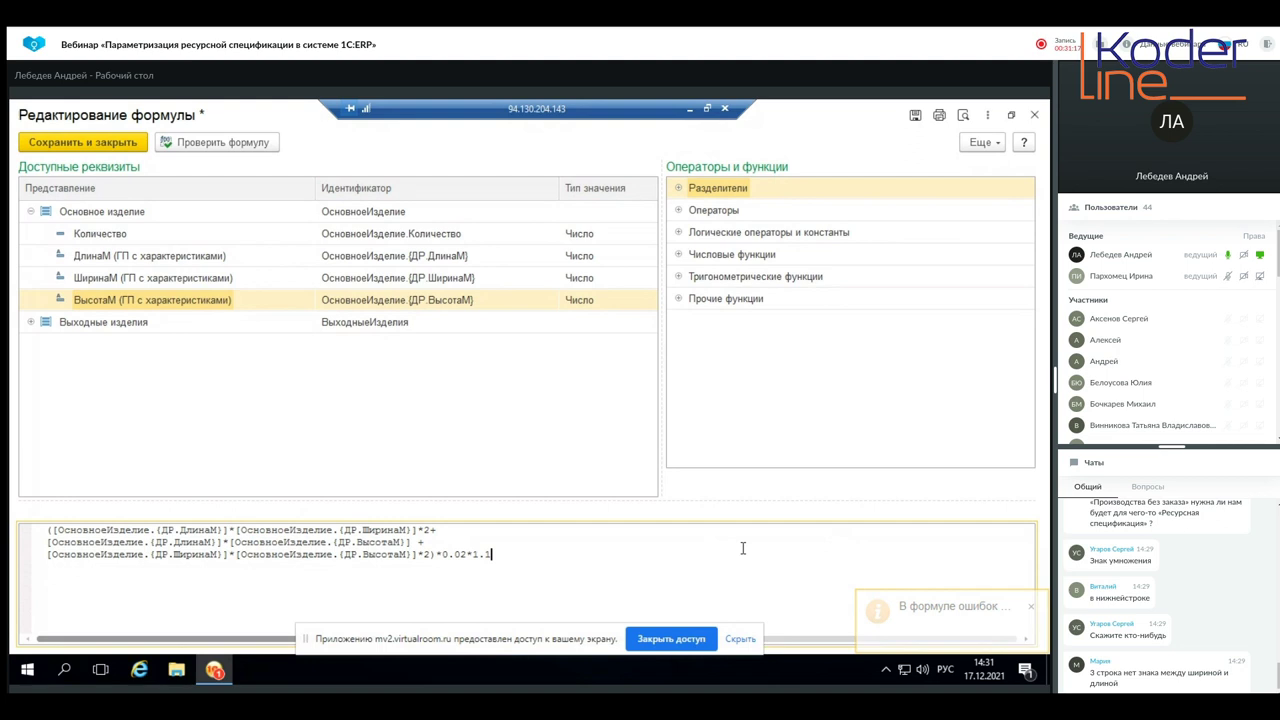
- Recheck the complete formula and save it in the quantity calculation settings for Древесина
{"action": "left_click", "coordinate": [246, 148]}
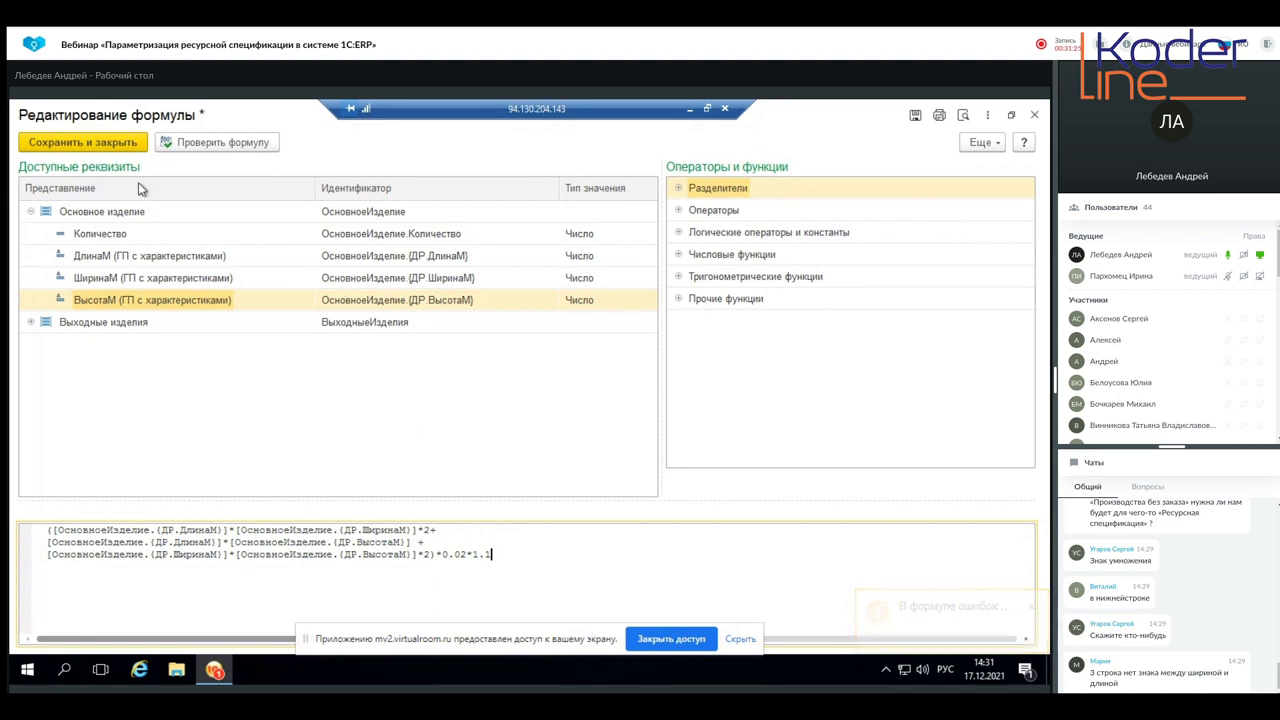
{"action": "left_click", "coordinate": [113, 143]}
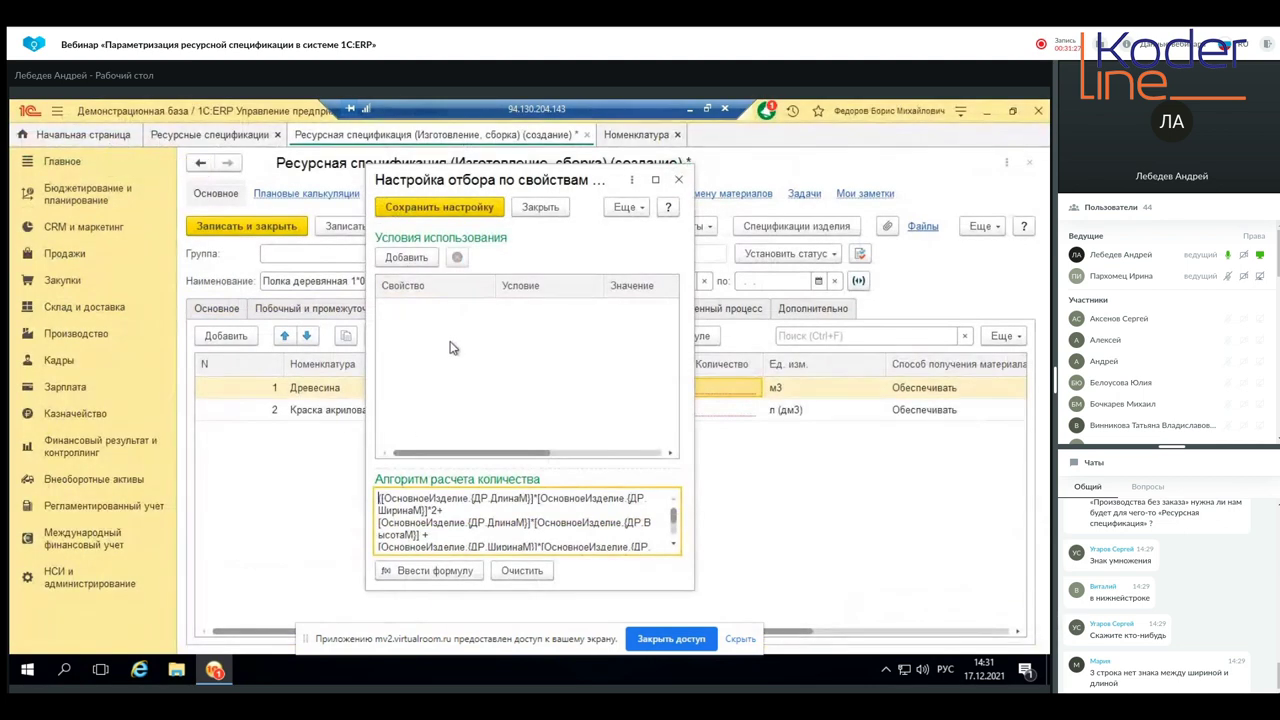
{"action": "left_click", "coordinate": [405, 207]}
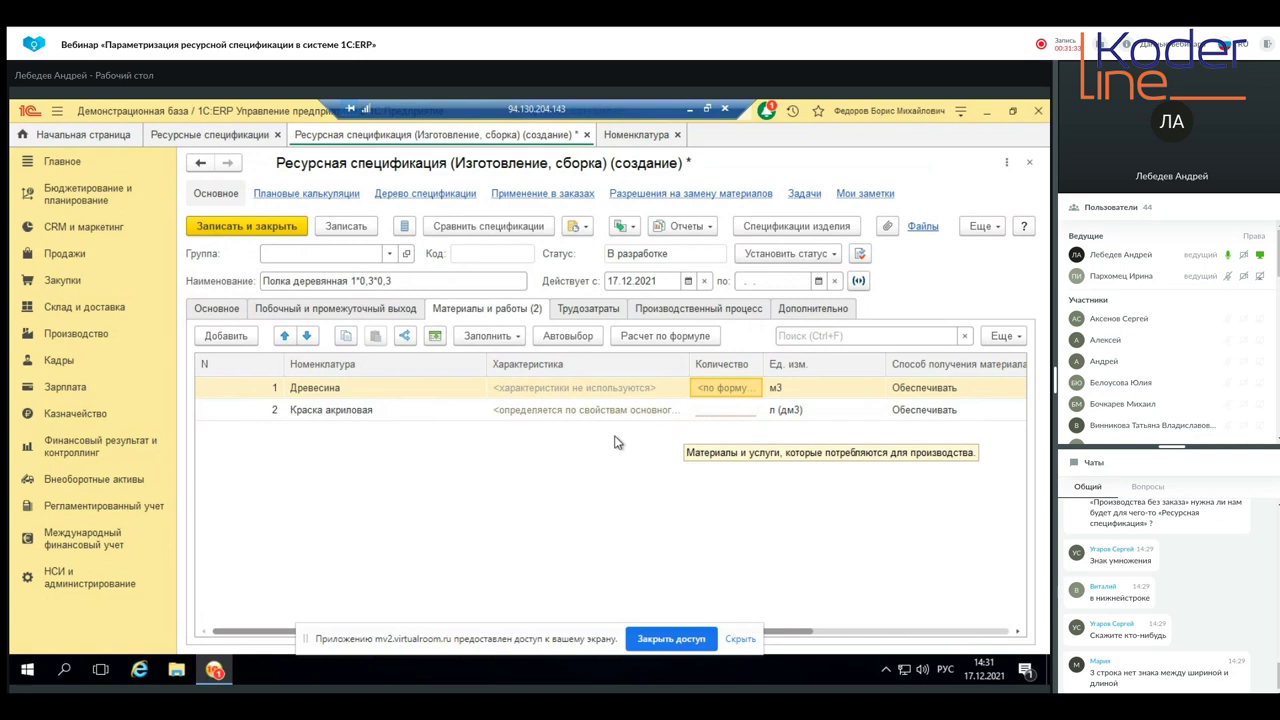
- Set the quantity of the Краска акриловая material to 0,5 л
{"action": "left_click", "coordinate": [731, 410]}
{"action": "left_click", "coordinate": [731, 412]}
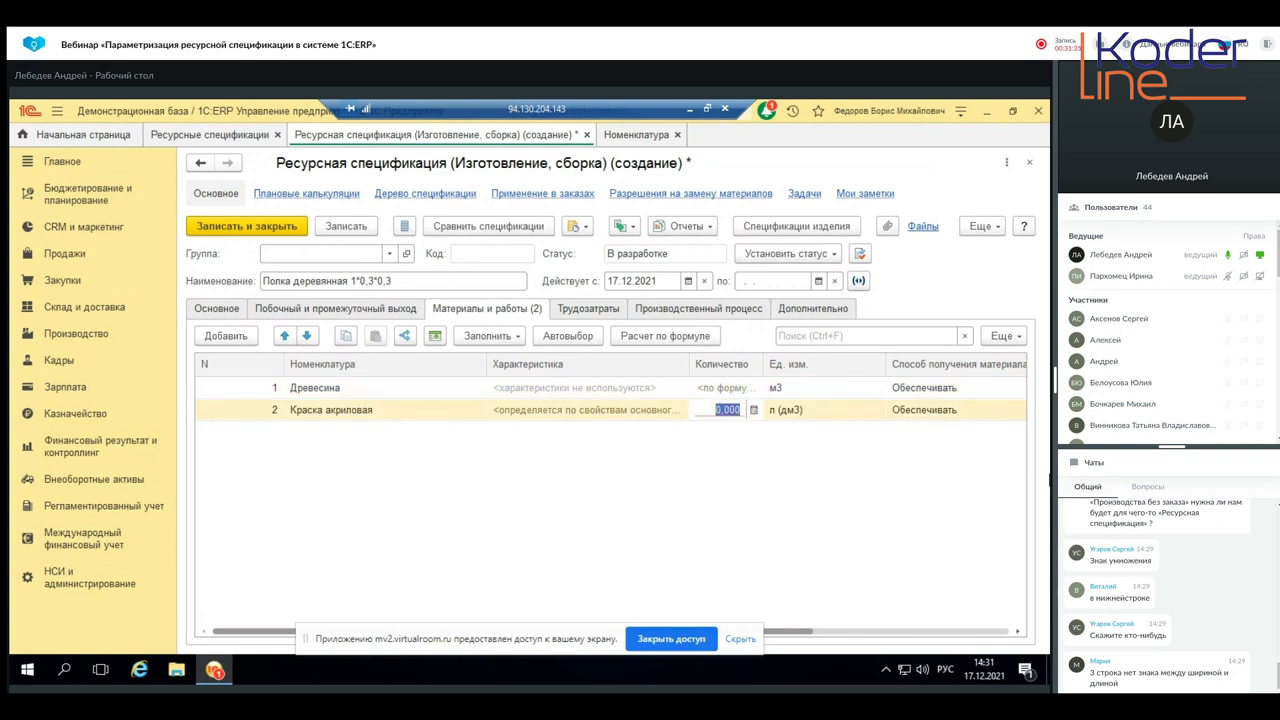
{"action": "left_click", "coordinate": [717, 410]}
{"action": "type", "text": ",5"}
{"action": "key", "text": "Return"}
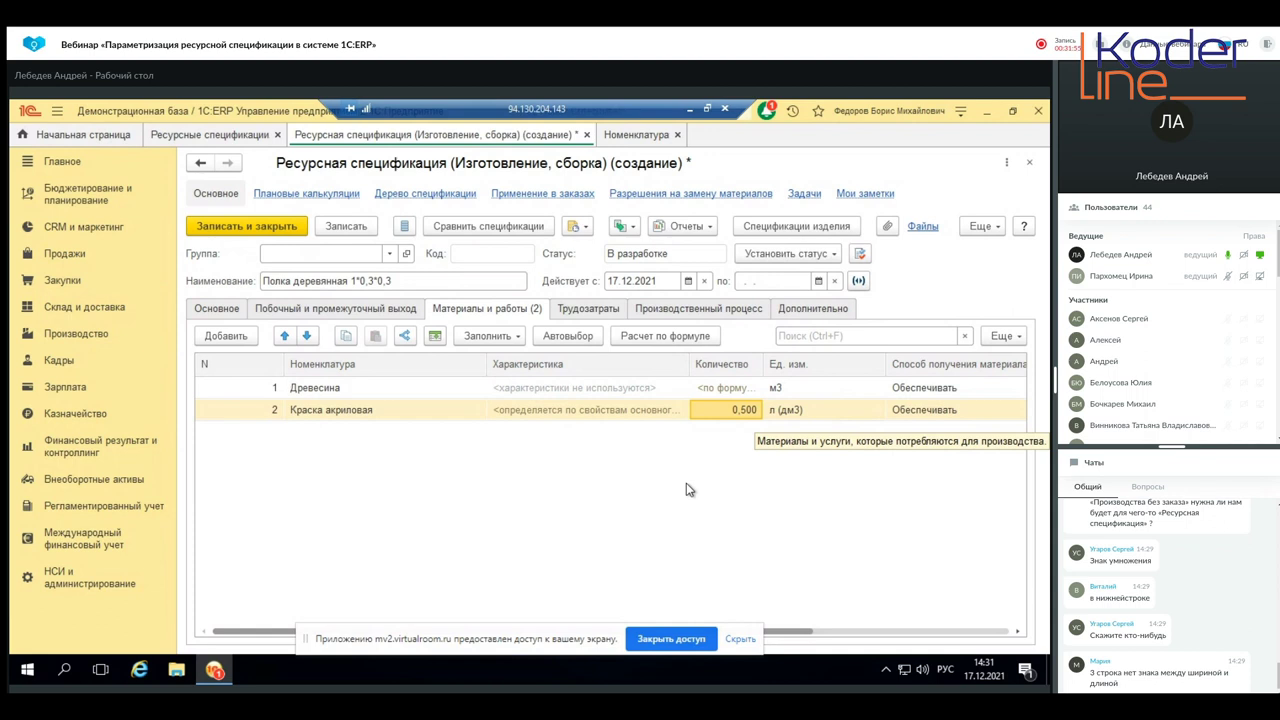
{"action": "left_click", "coordinate": [661, 330]}
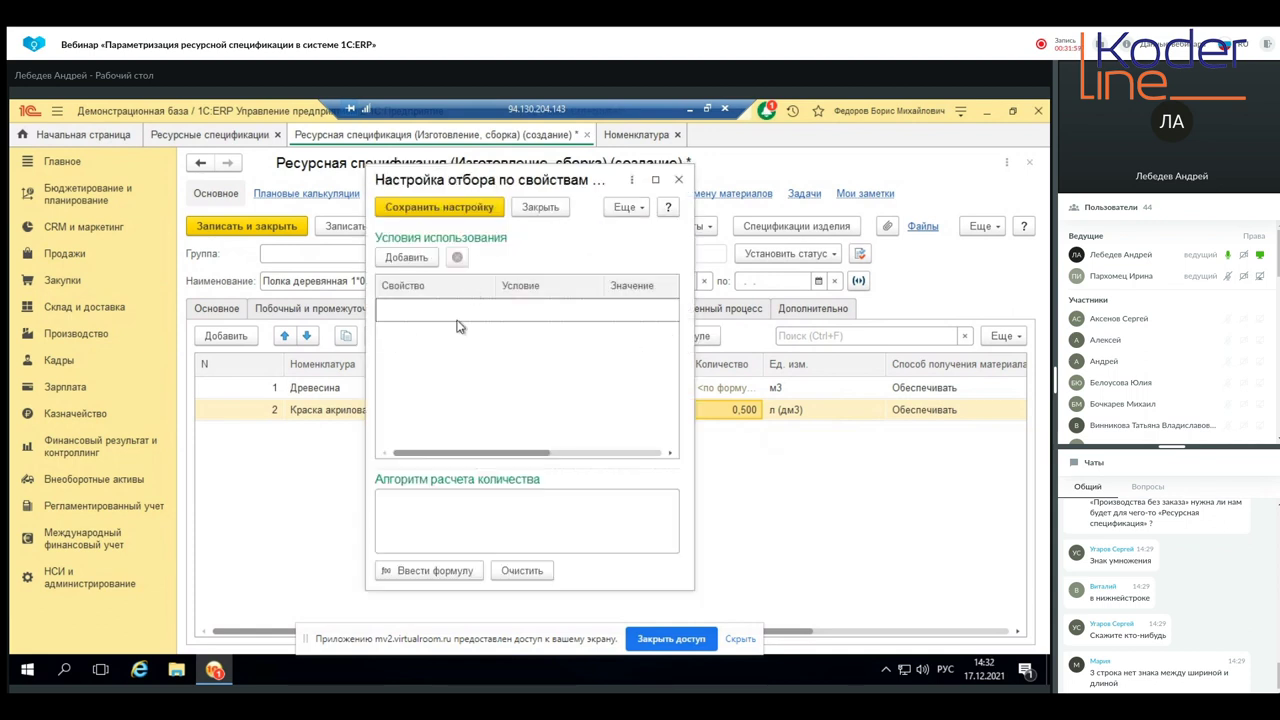
{"action": "left_click", "coordinate": [406, 259]}
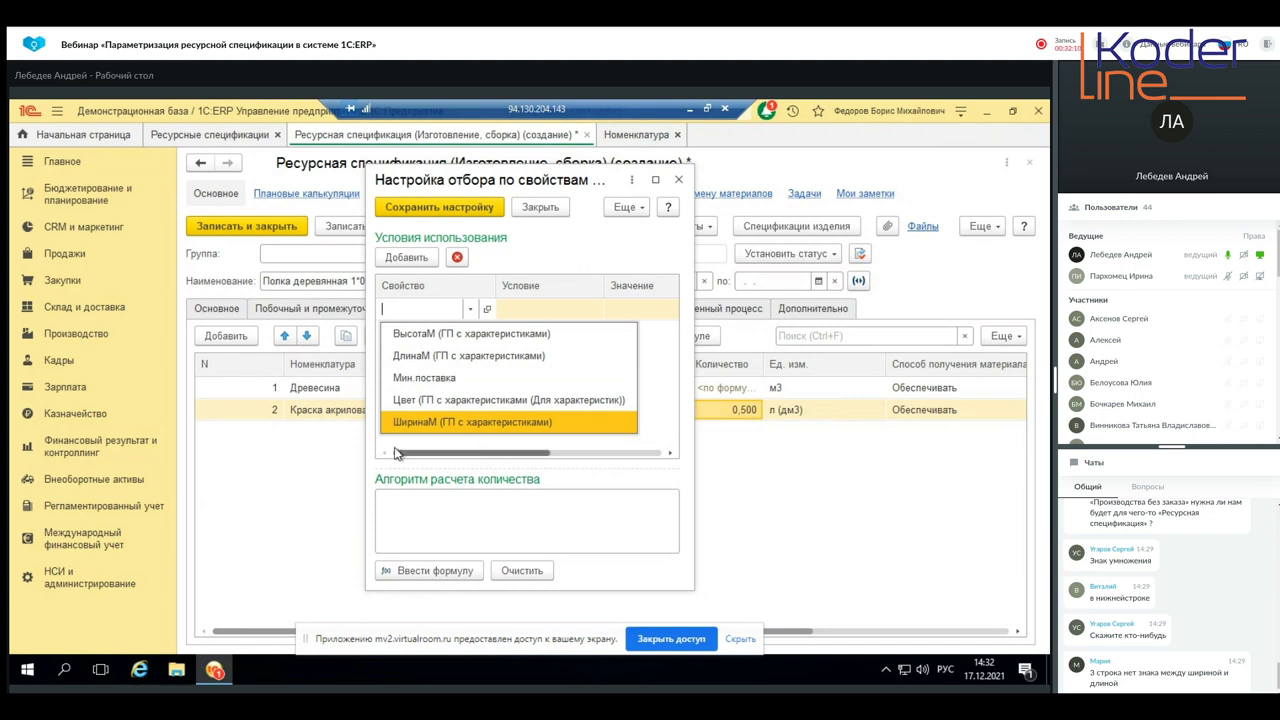
{"action": "left_click", "coordinate": [455, 400]}
{"action": "key", "text": "Escape"}
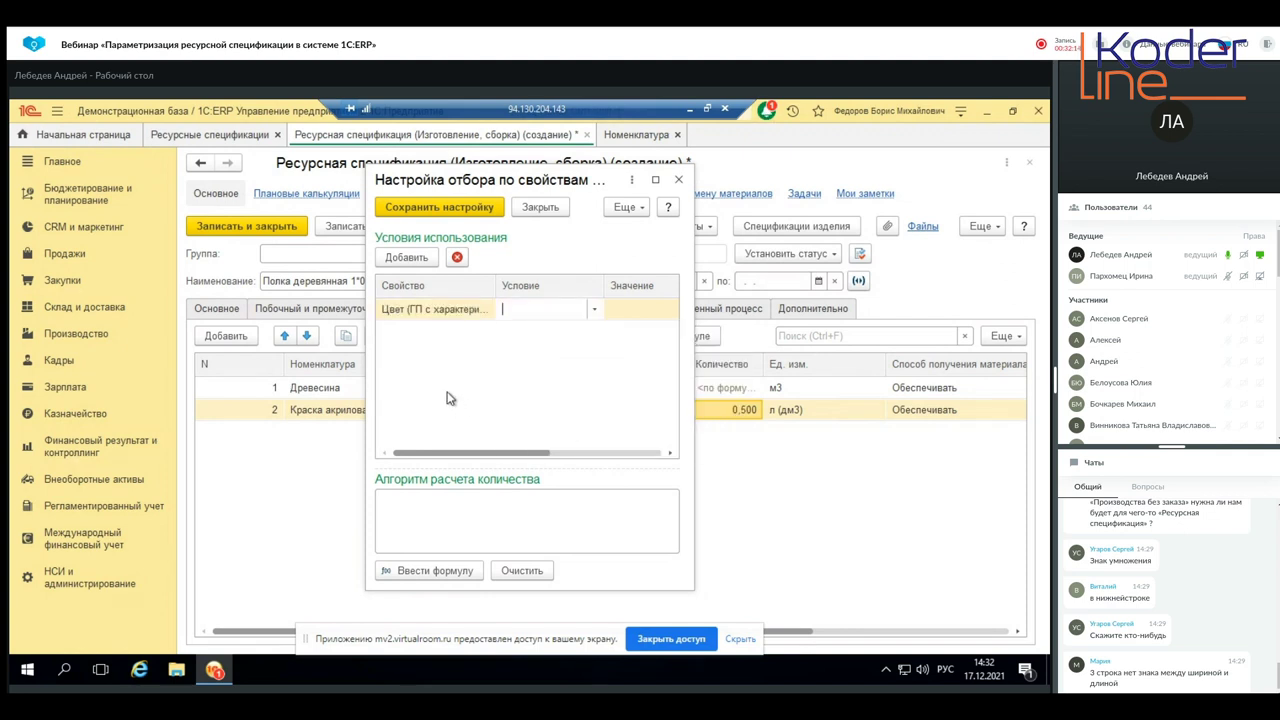
{"action": "left_click", "coordinate": [595, 312]}
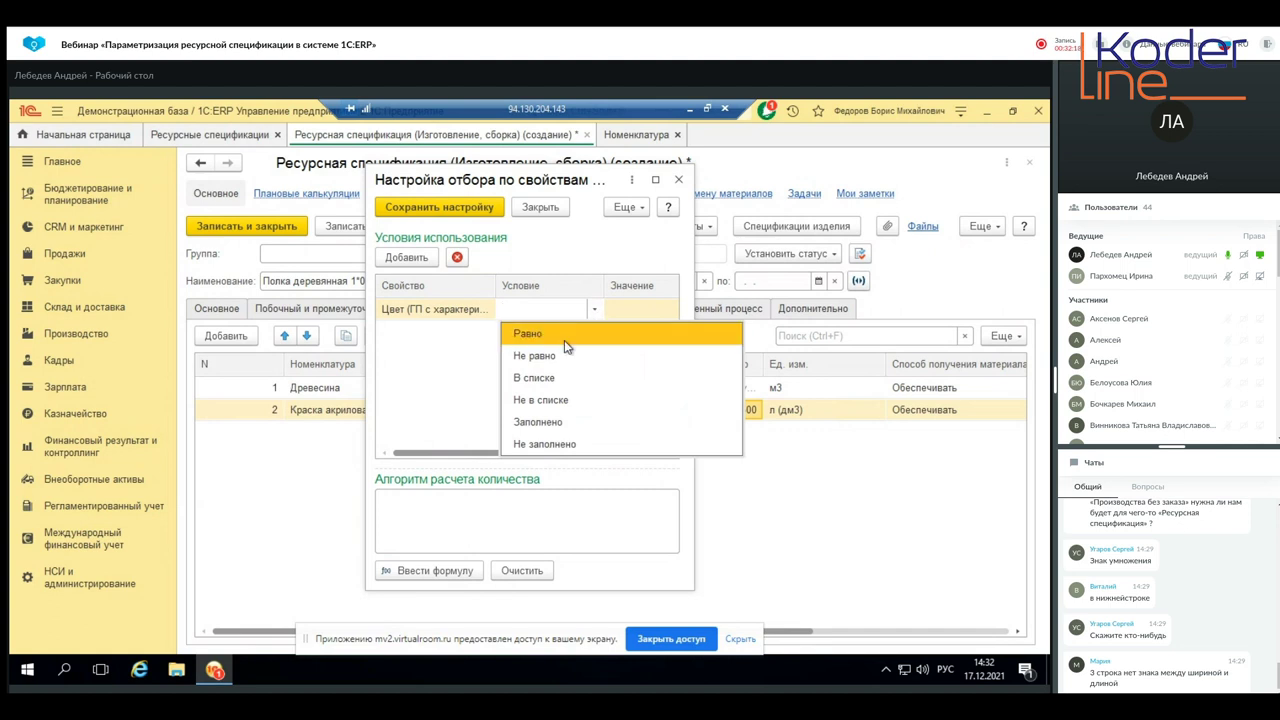
{"action": "left_click", "coordinate": [564, 338]}
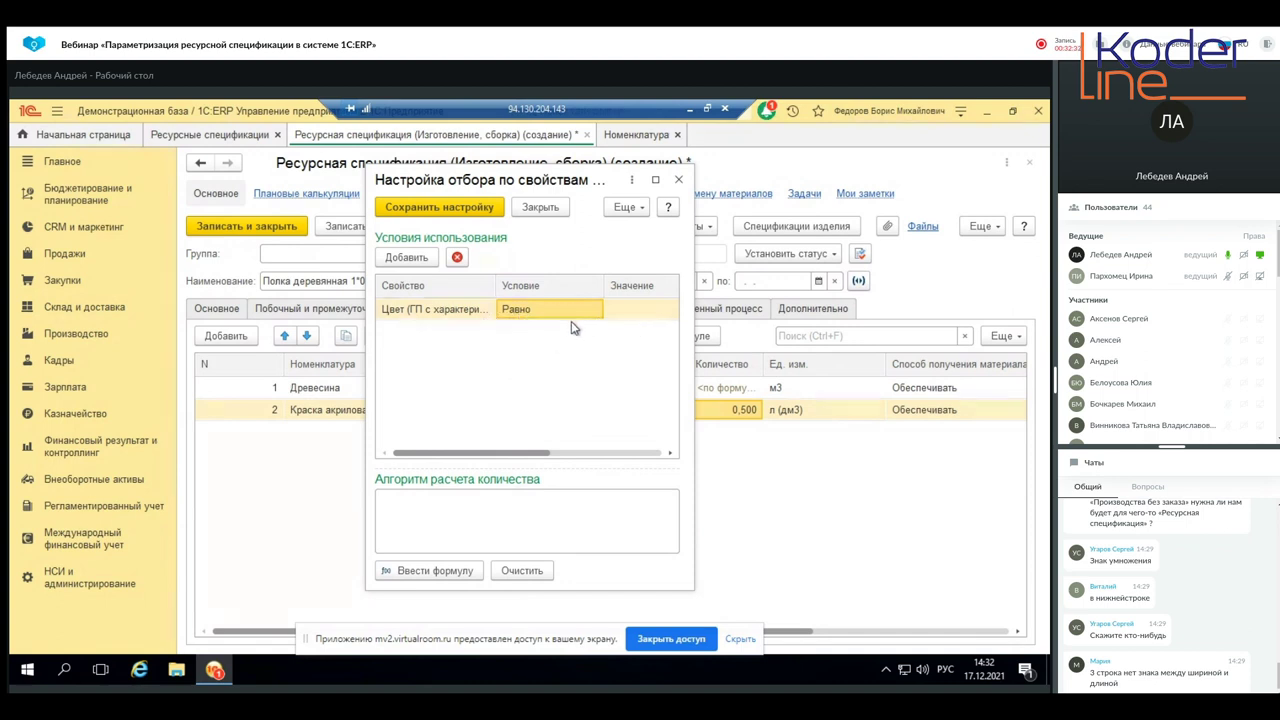
{"action": "left_click", "coordinate": [678, 180]}
{"action": "left_click", "coordinate": [561, 416]}
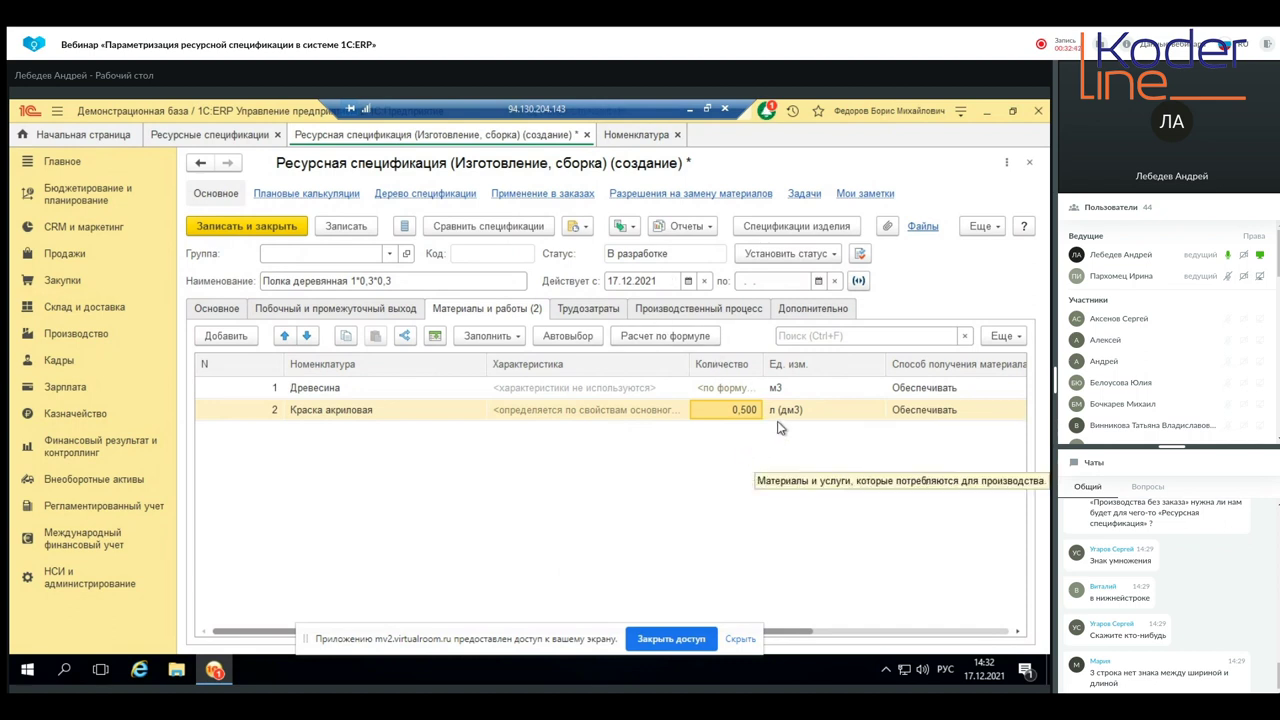
- Add a new stage to the specification's production process, saving the specification when asked
{"action": "left_click", "coordinate": [710, 309]}
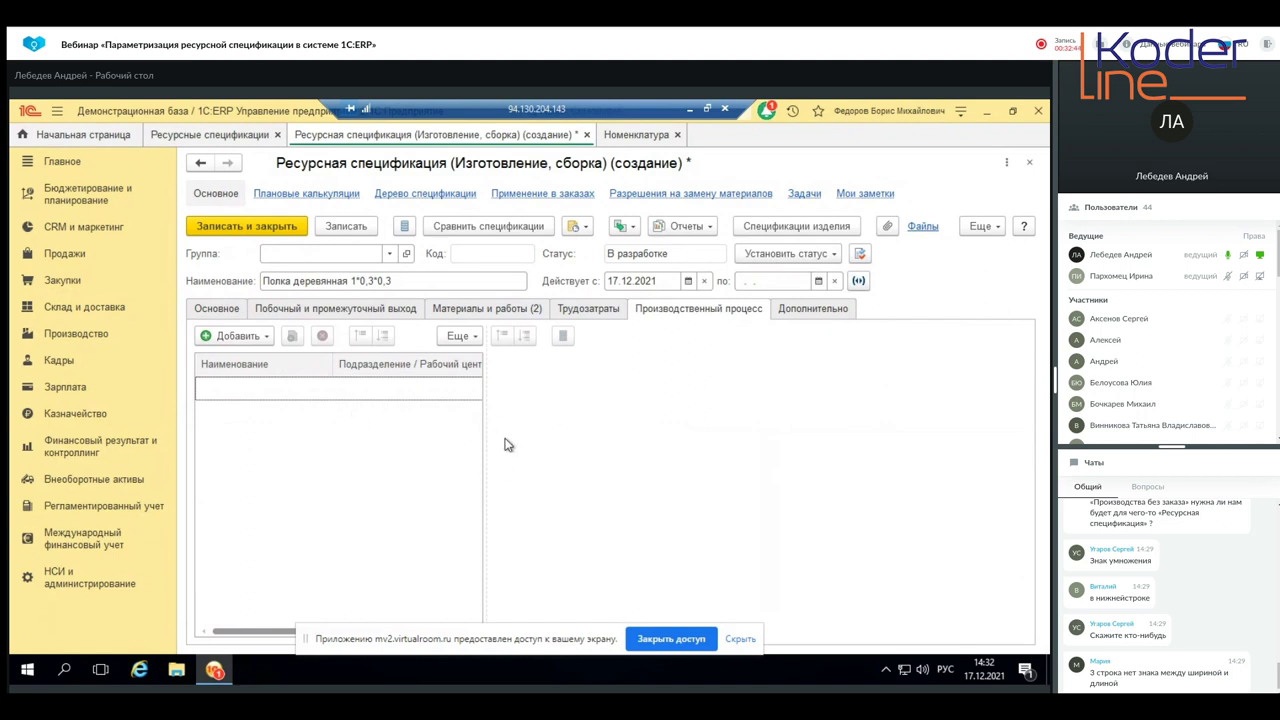
{"action": "left_click", "coordinate": [237, 336]}
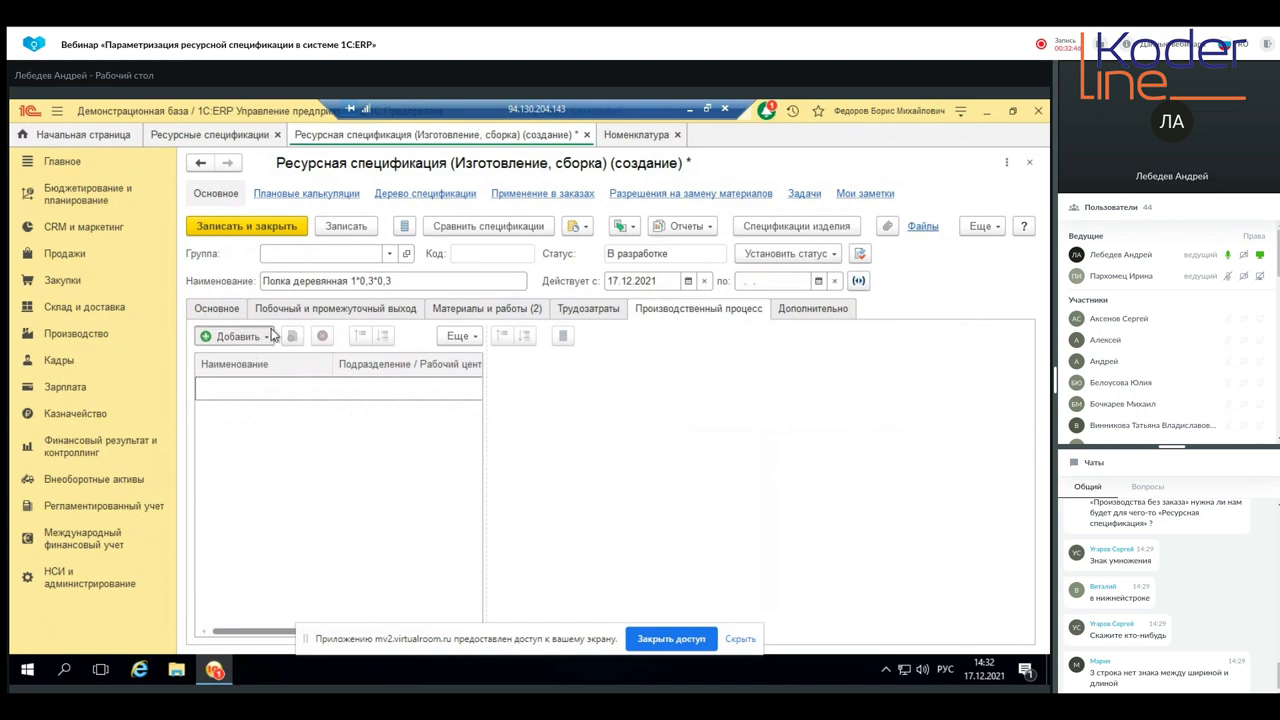
{"action": "left_click", "coordinate": [273, 358]}
{"action": "left_click", "coordinate": [616, 416]}
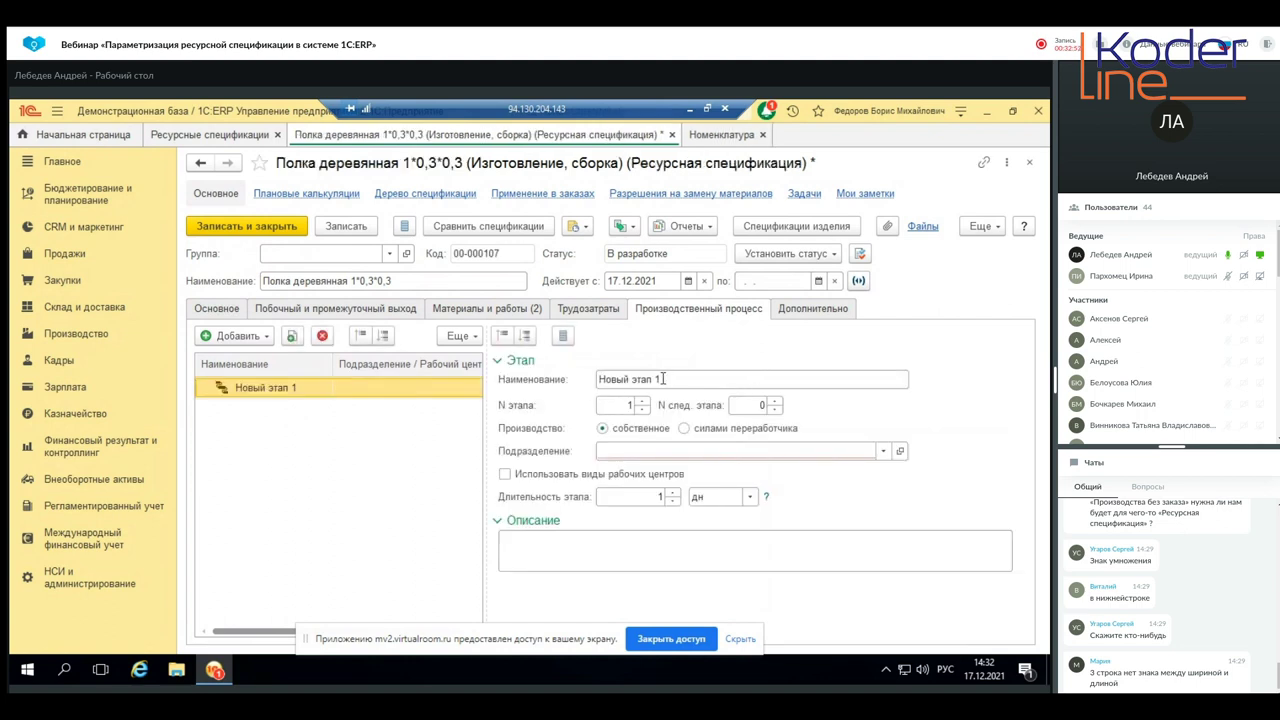
- Name the new production stage Основной and assign it to the department _Цех №99
{"action": "left_click", "coordinate": [660, 450]}
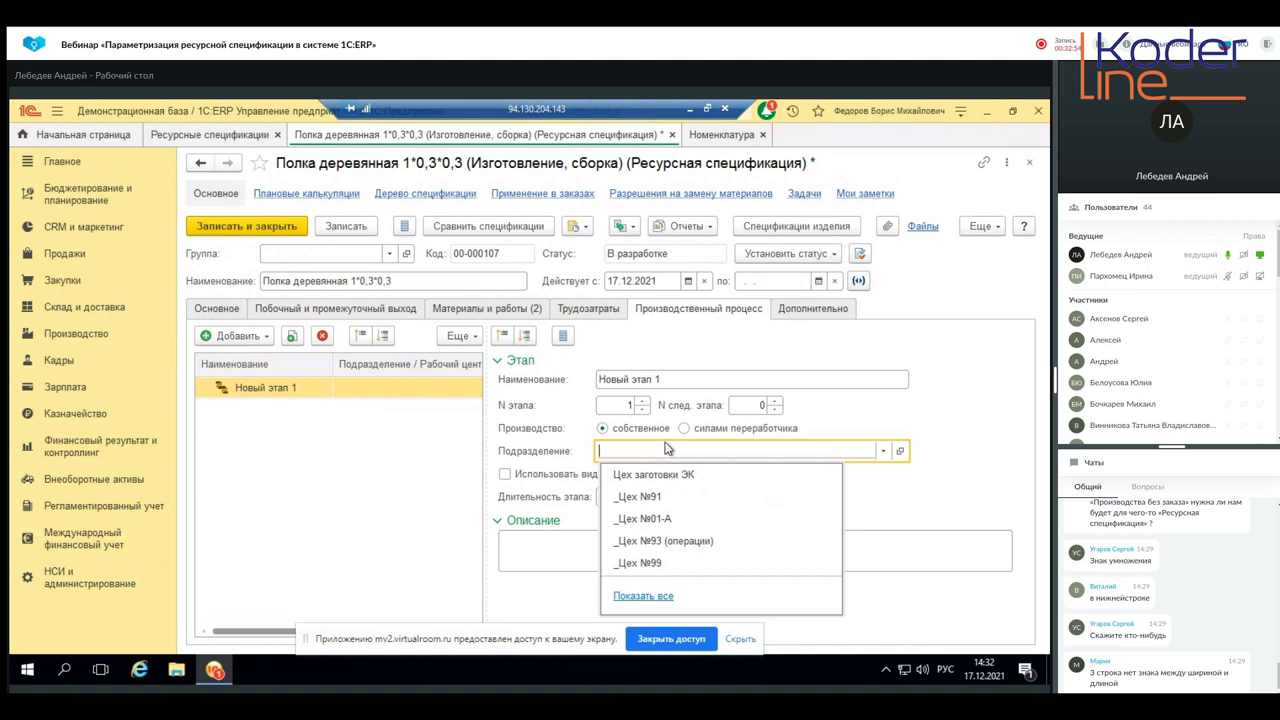
{"action": "key", "text": "Escape"}
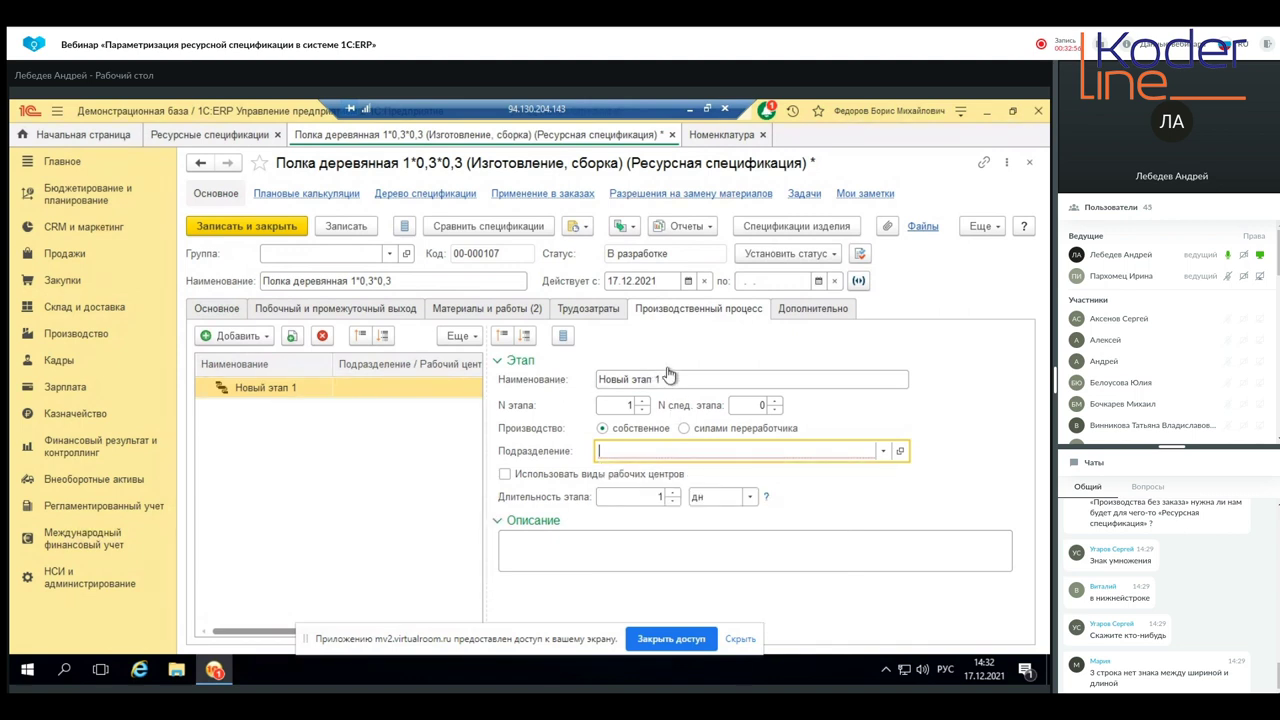
{"action": "left_click", "coordinate": [667, 378]}
{"action": "type", "text": "Основной"}
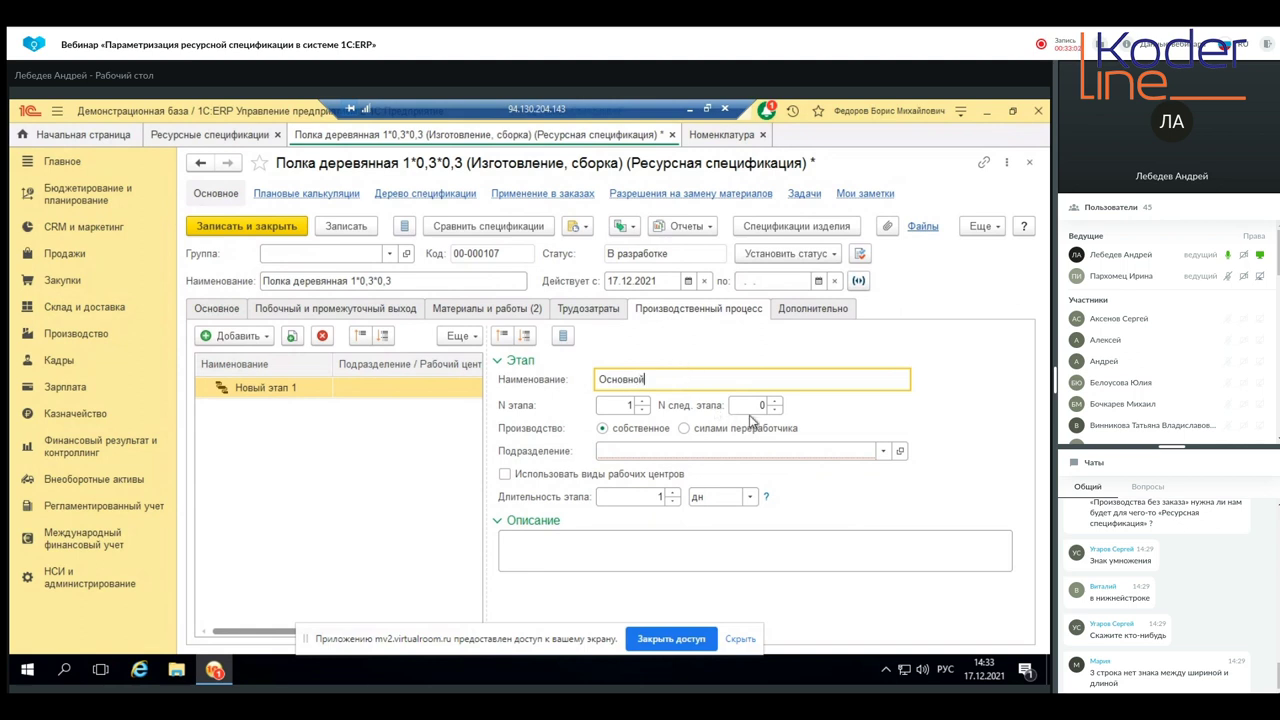
{"action": "left_click", "coordinate": [880, 450]}
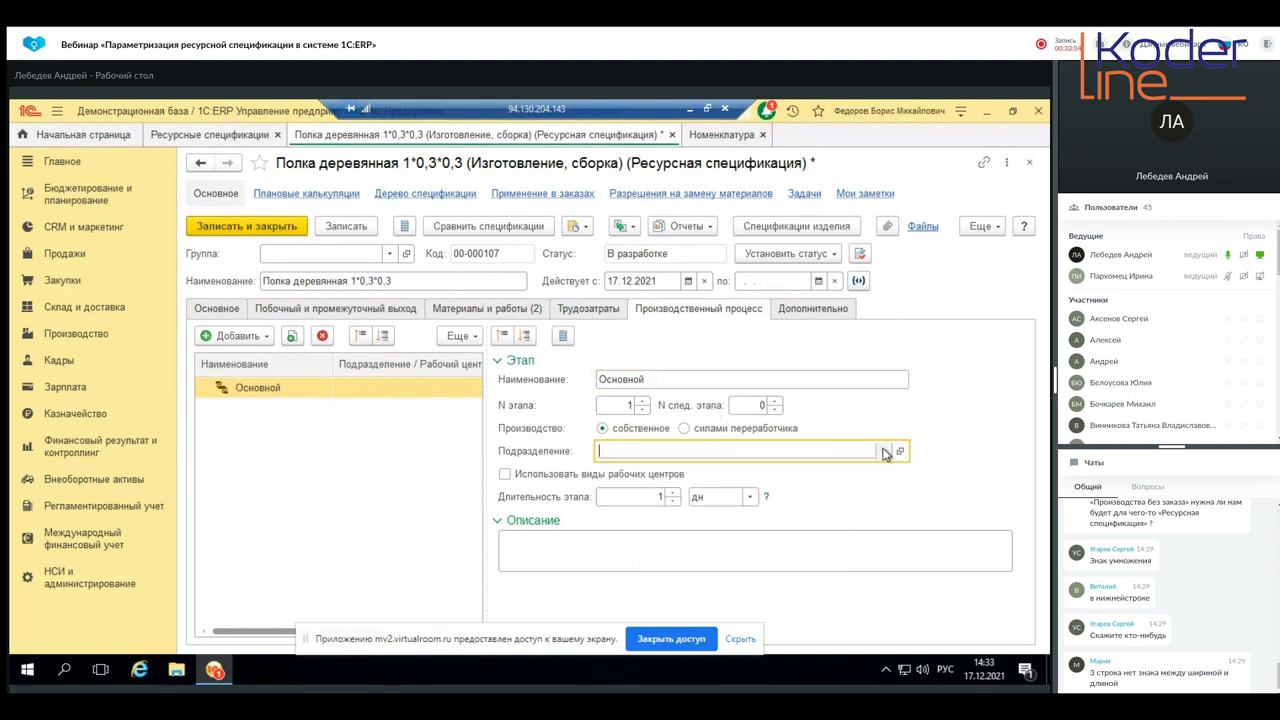
{"action": "left_click", "coordinate": [885, 454]}
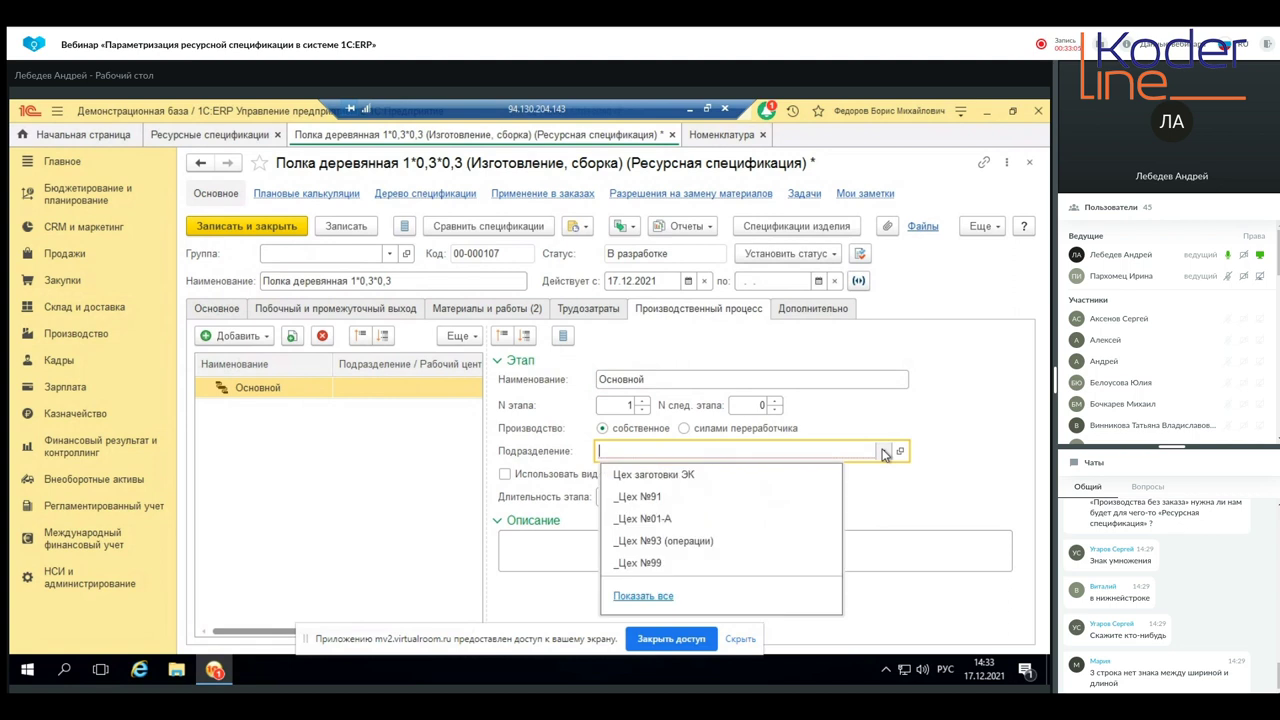
{"action": "left_click", "coordinate": [660, 562]}
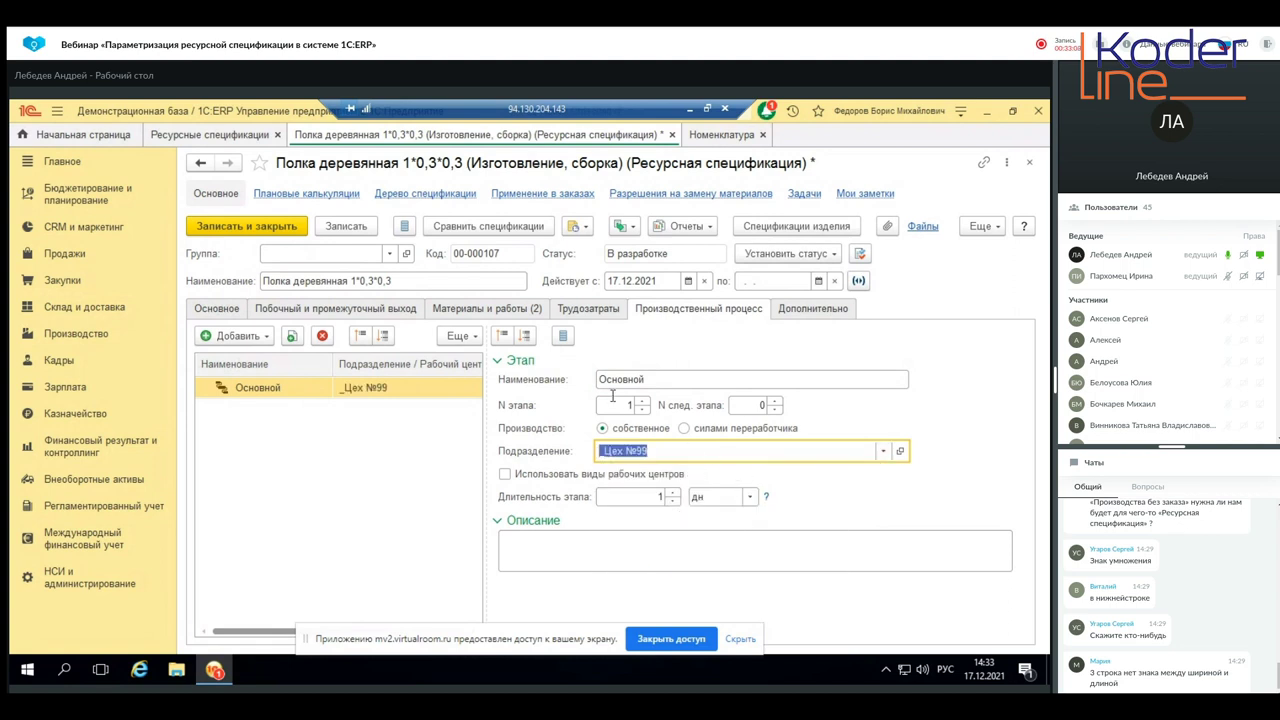
- Try to change the specification's status, and set Статья калькуляции to Материалы основные for both Древесина and Краска акриловая
{"action": "left_click", "coordinate": [815, 258]}
{"action": "left_click", "coordinate": [812, 298]}
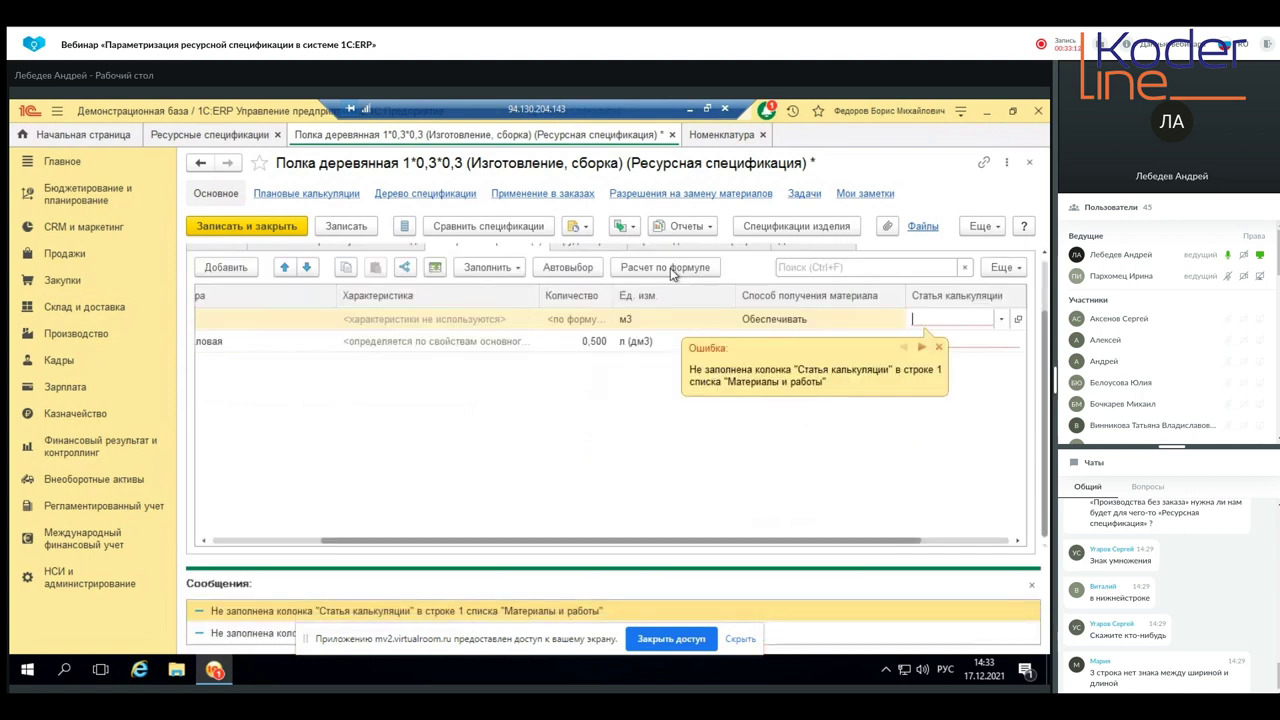
{"action": "left_click", "coordinate": [997, 318]}
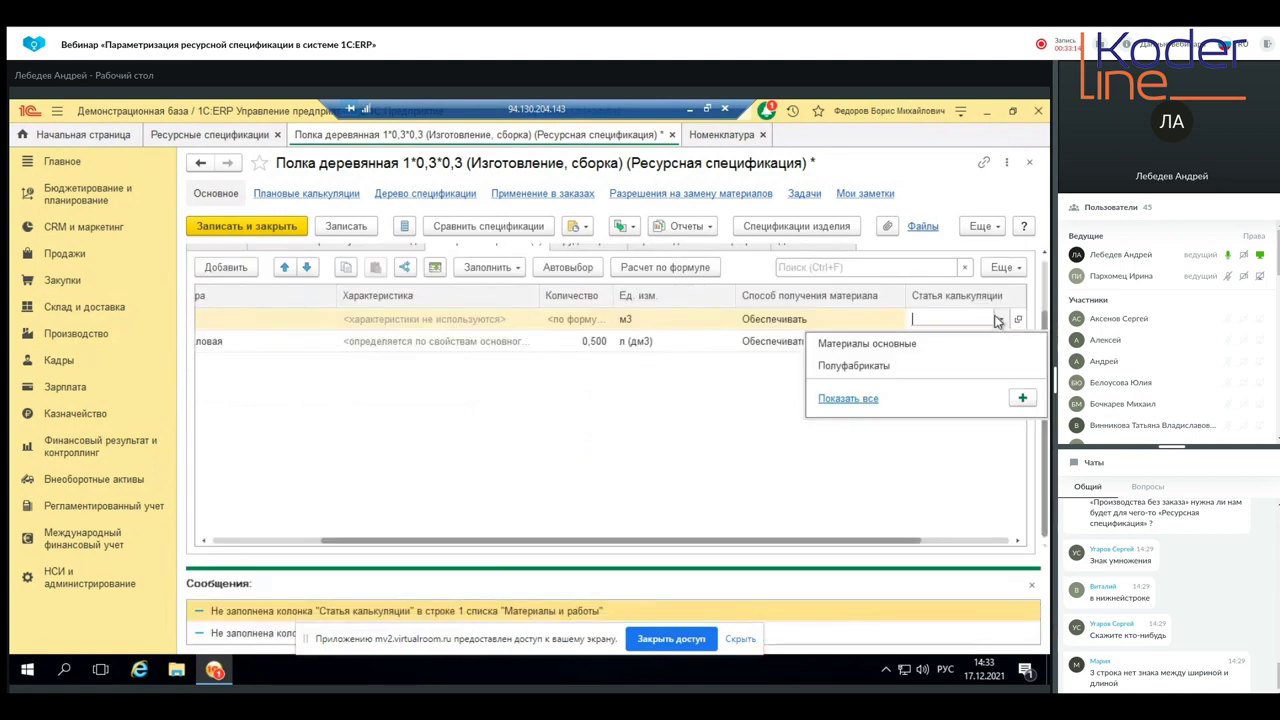
{"action": "left_click", "coordinate": [923, 345]}
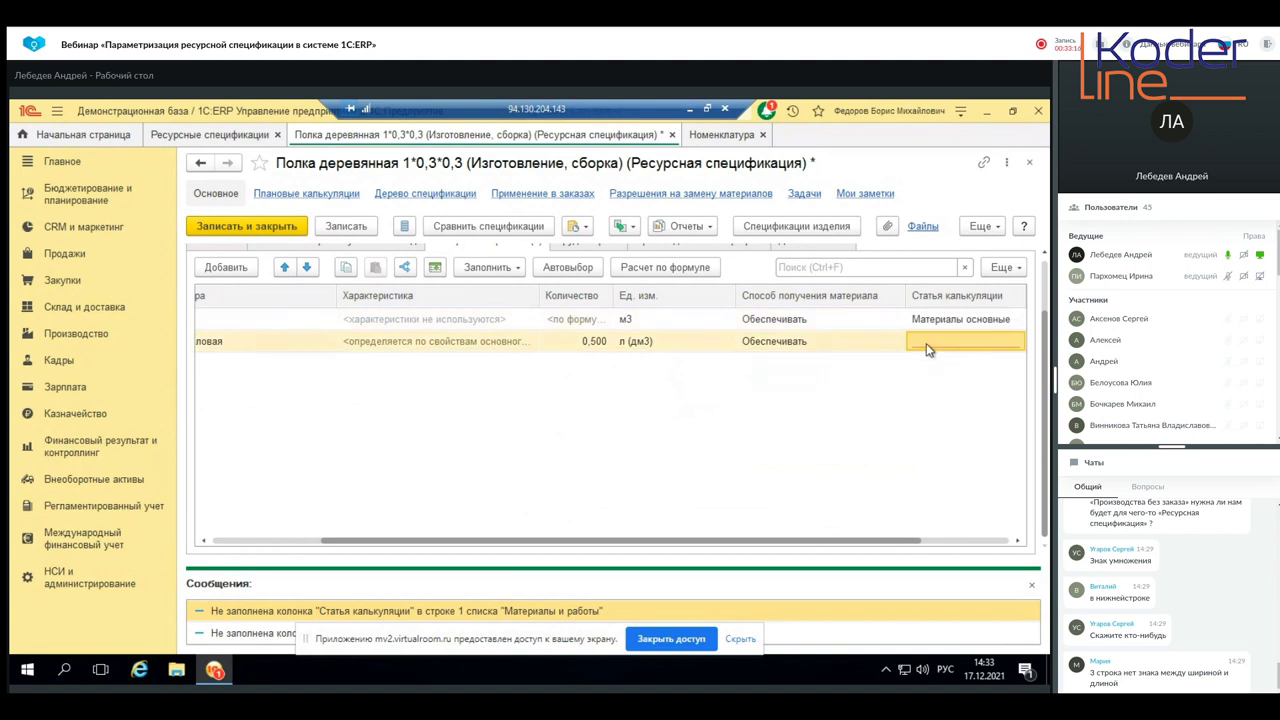
{"action": "left_click", "coordinate": [926, 343]}
{"action": "left_click", "coordinate": [862, 365]}
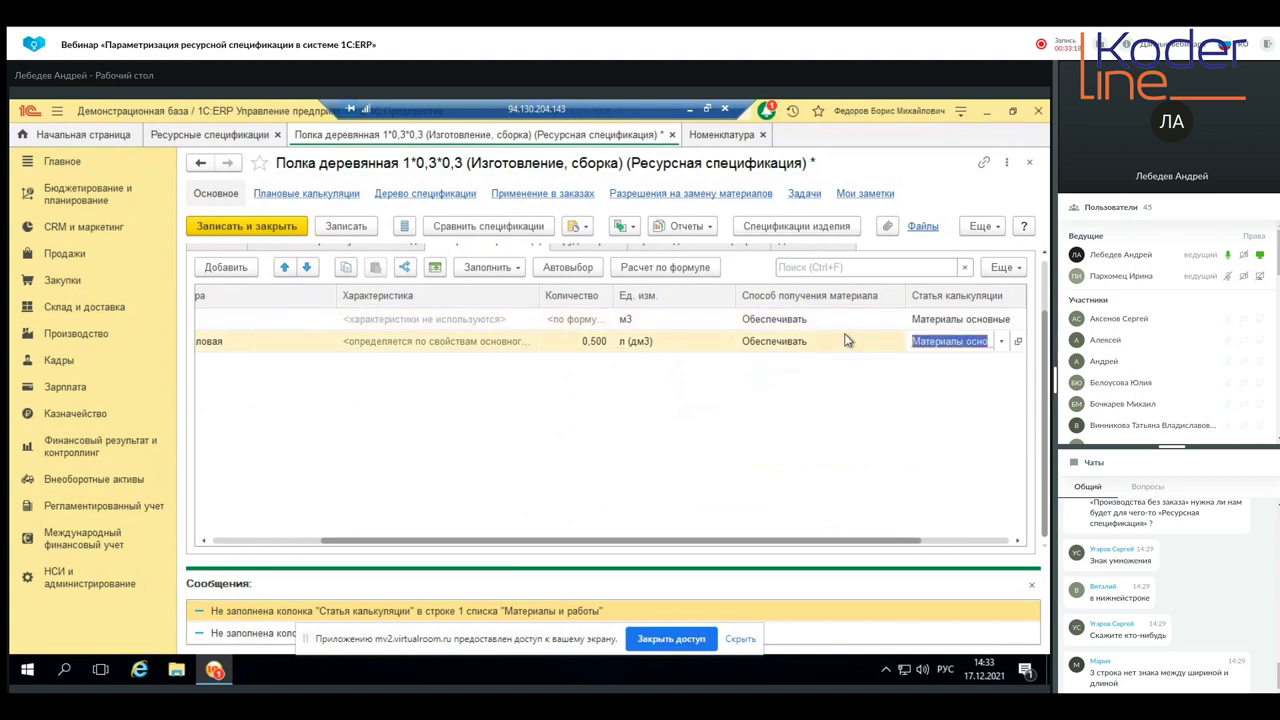
- Set the status of the resource specification to Действует
{"action": "scroll", "coordinate": [851, 327], "scroll_direction": "up", "scroll_amount": 2}
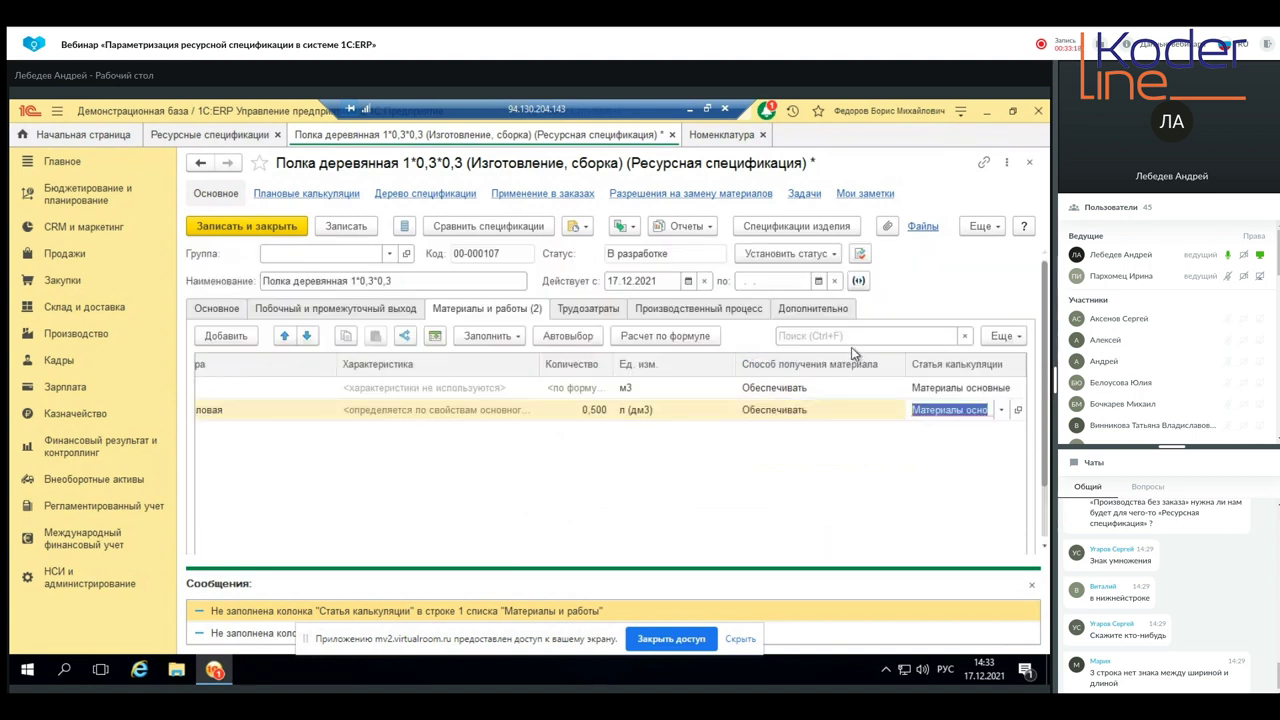
{"action": "left_click", "coordinate": [830, 254]}
{"action": "left_click", "coordinate": [792, 299]}
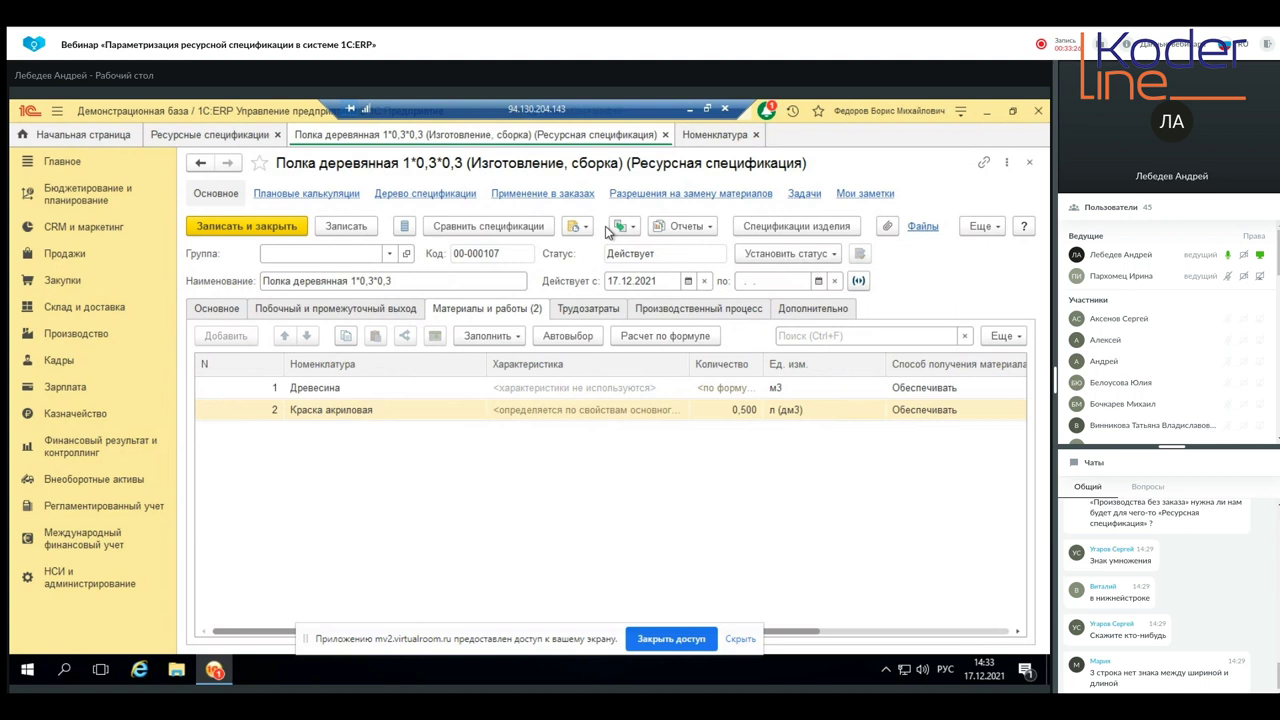
- Switch to the webinar room in the browser, enlarge the chat and read the participants' questions on choosing materials and consumption by product properties
{"action": "left_click", "coordinate": [689, 108]}
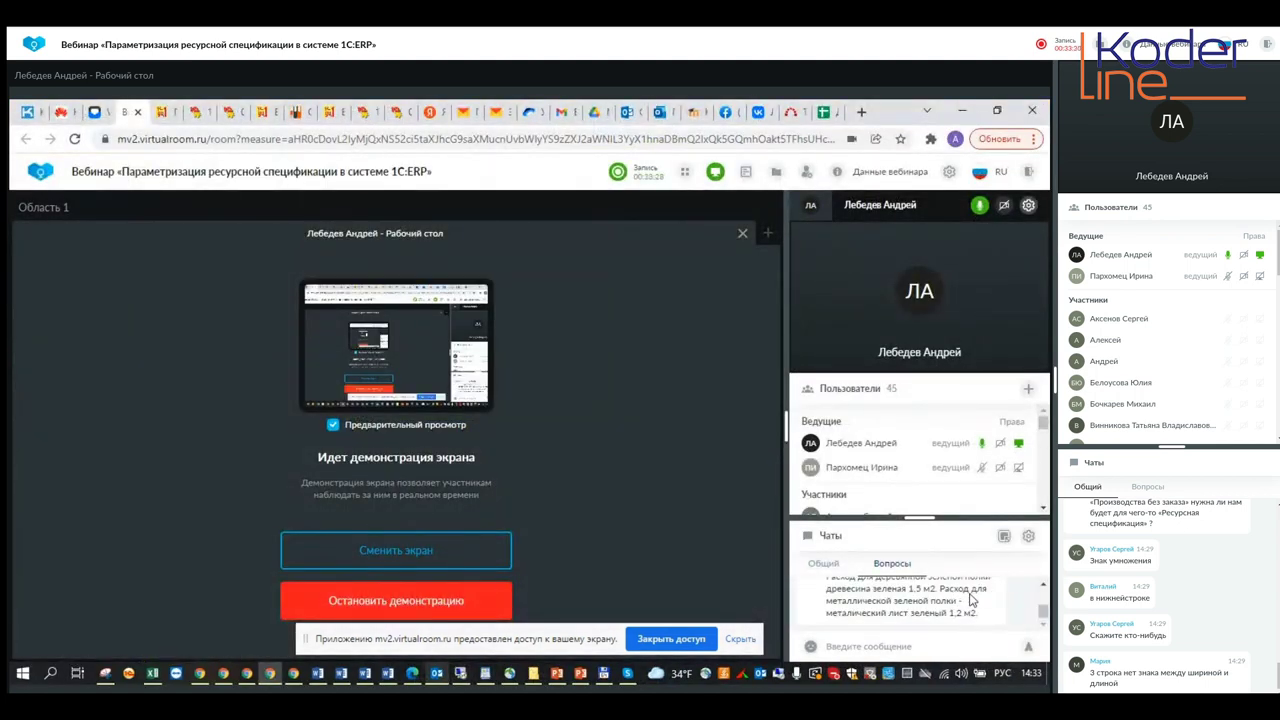
{"action": "left_click_drag", "start_coordinate": [921, 518], "coordinate": [919, 421]}
{"action": "scroll", "coordinate": [914, 555], "scroll_direction": "up", "scroll_amount": 2}
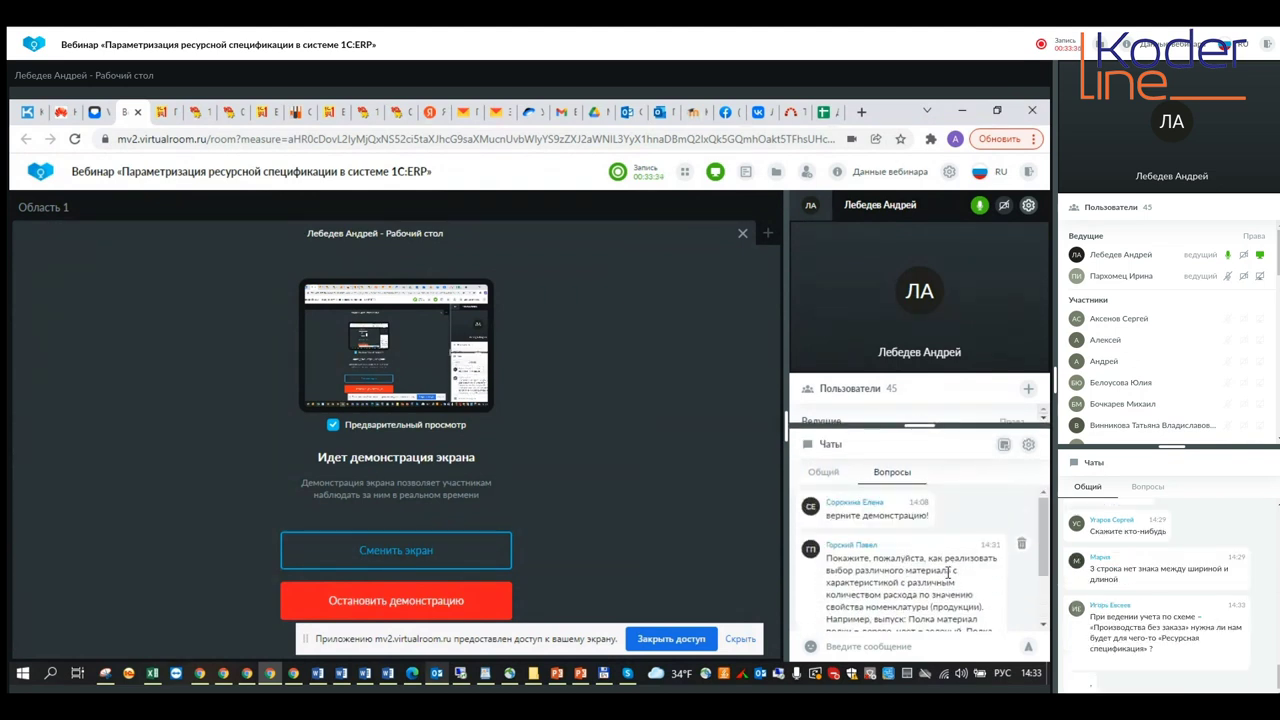
{"action": "scroll", "coordinate": [947, 571], "scroll_direction": "down", "scroll_amount": 2}
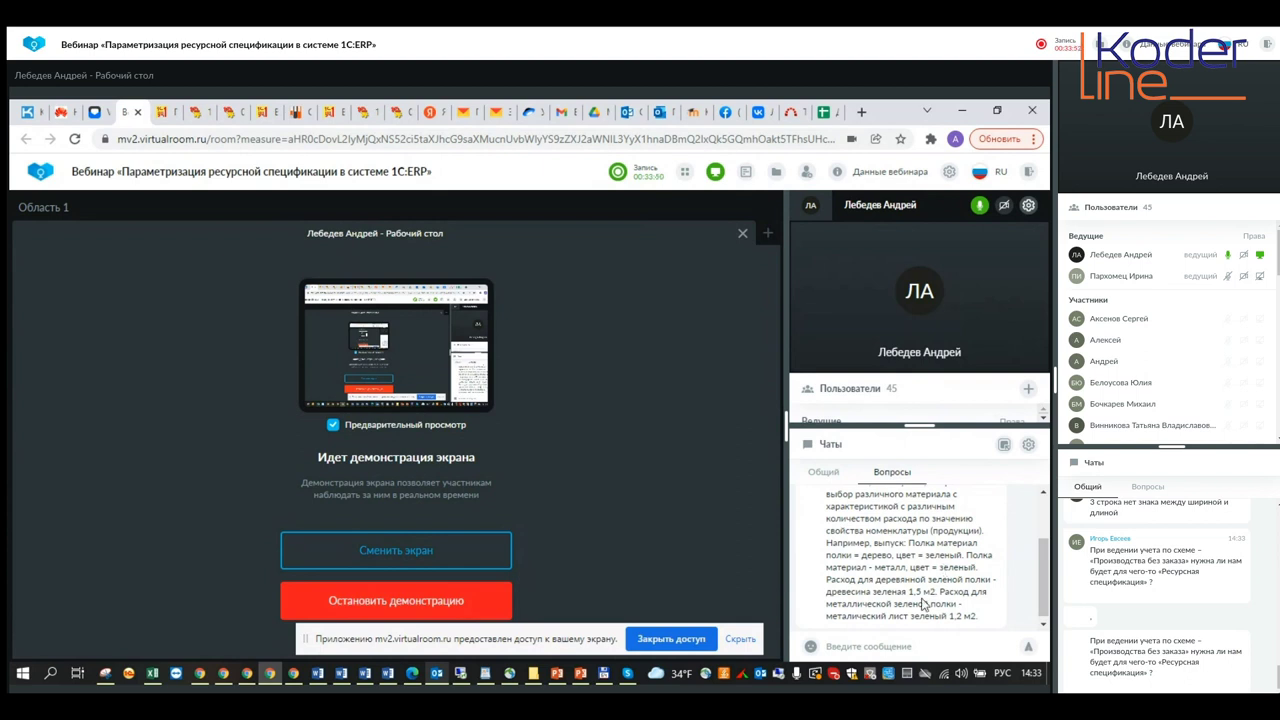
{"action": "scroll", "coordinate": [940, 585], "scroll_direction": "down", "scroll_amount": 1}
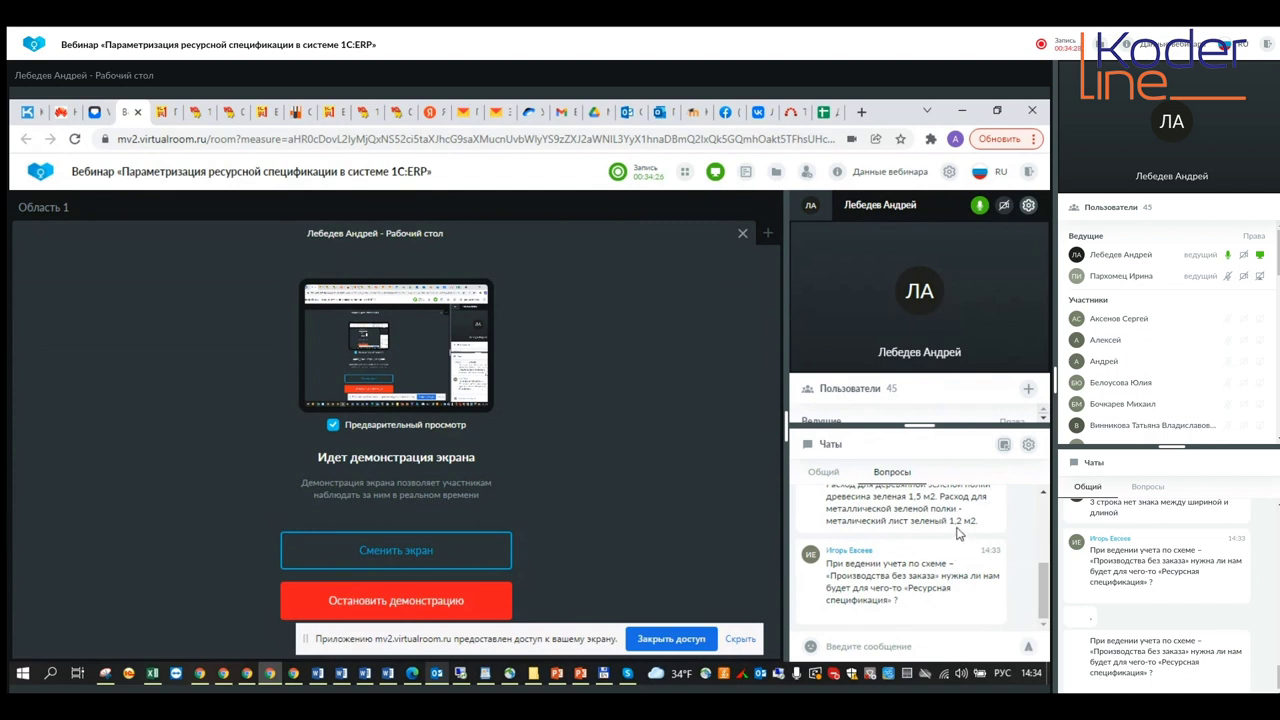
{"action": "scroll", "coordinate": [957, 535], "scroll_direction": "up", "scroll_amount": 2}
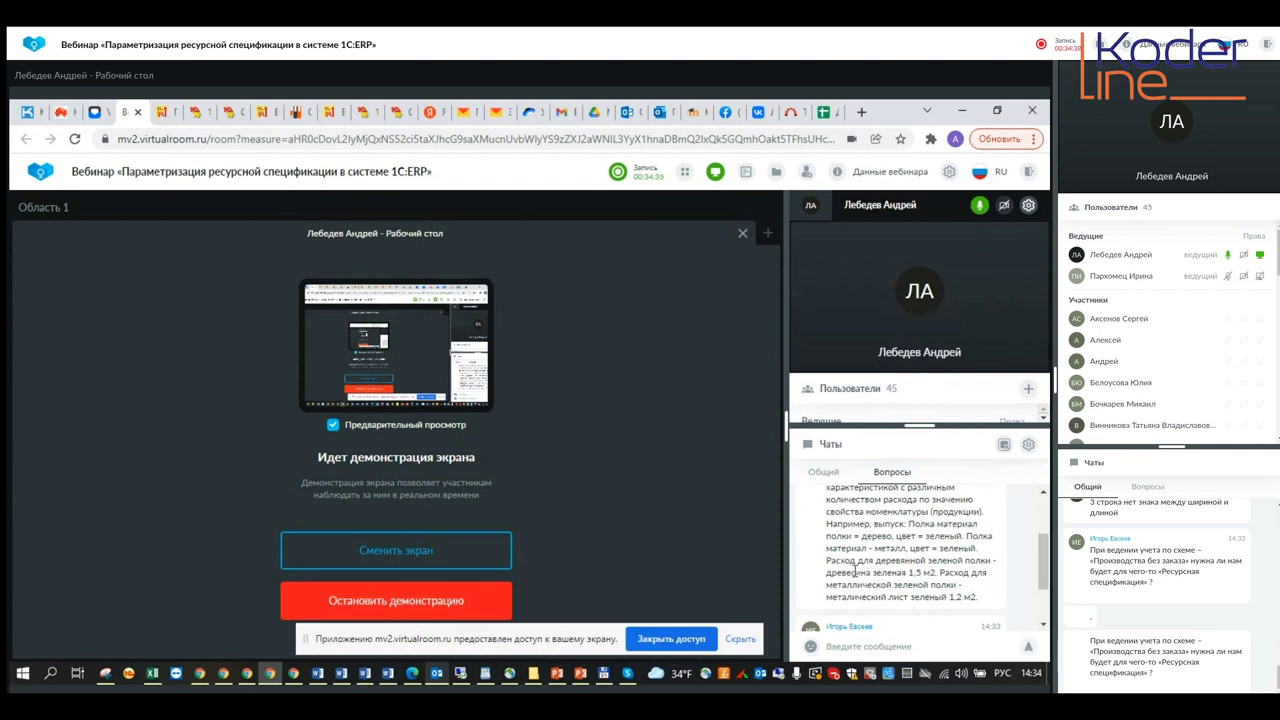
{"action": "left_click_drag", "start_coordinate": [850, 574], "coordinate": [887, 572]}
{"action": "left_click", "coordinate": [880, 572]}
{"action": "left_click_drag", "start_coordinate": [867, 597], "coordinate": [885, 597]}
{"action": "left_click_drag", "start_coordinate": [829, 593], "coordinate": [948, 596]}
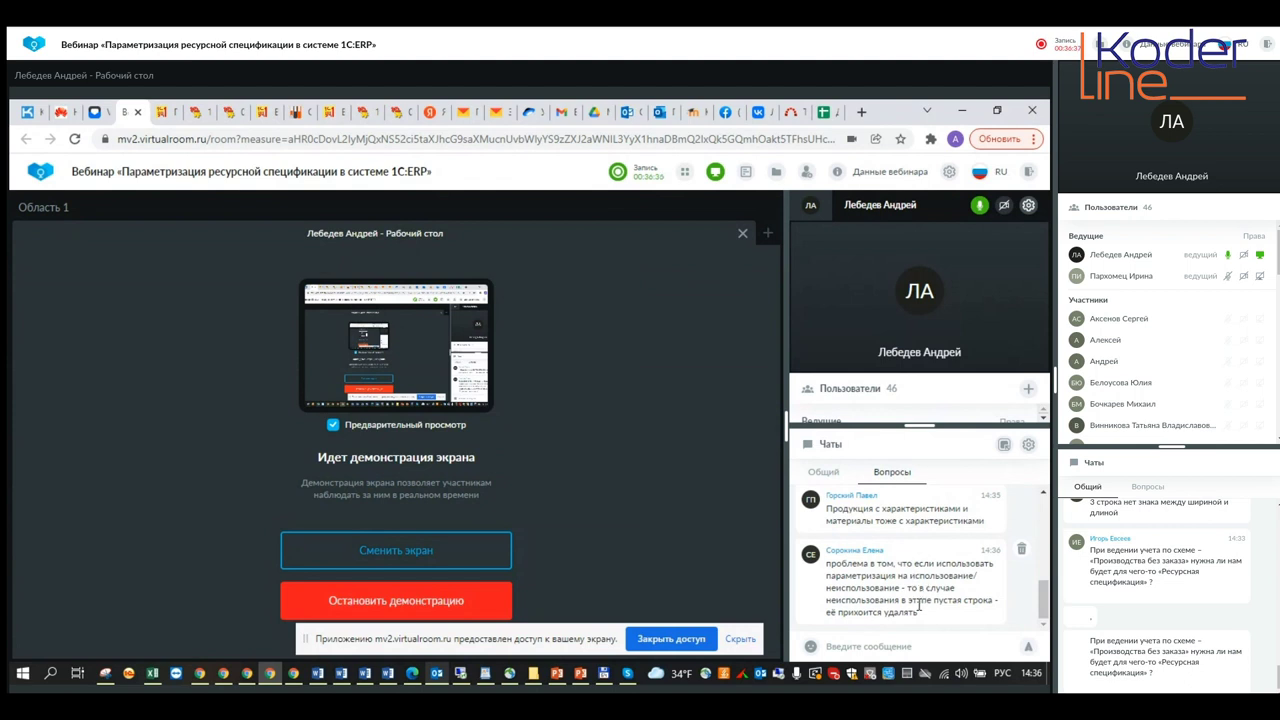
- Switch to the Параметризация.pptx presentation in PowerPoint and start the slide show from the Функции Мин-Макс slide
{"action": "left_click", "coordinate": [557, 674]}
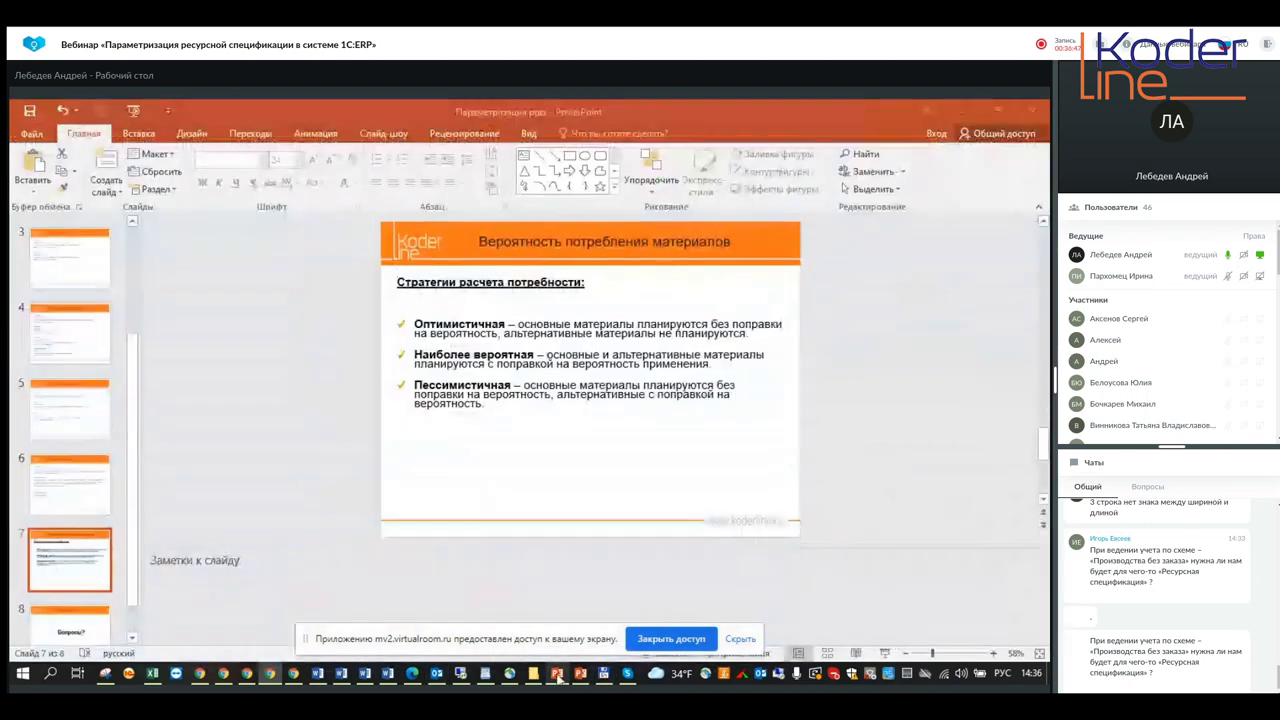
{"action": "left_click", "coordinate": [80, 335]}
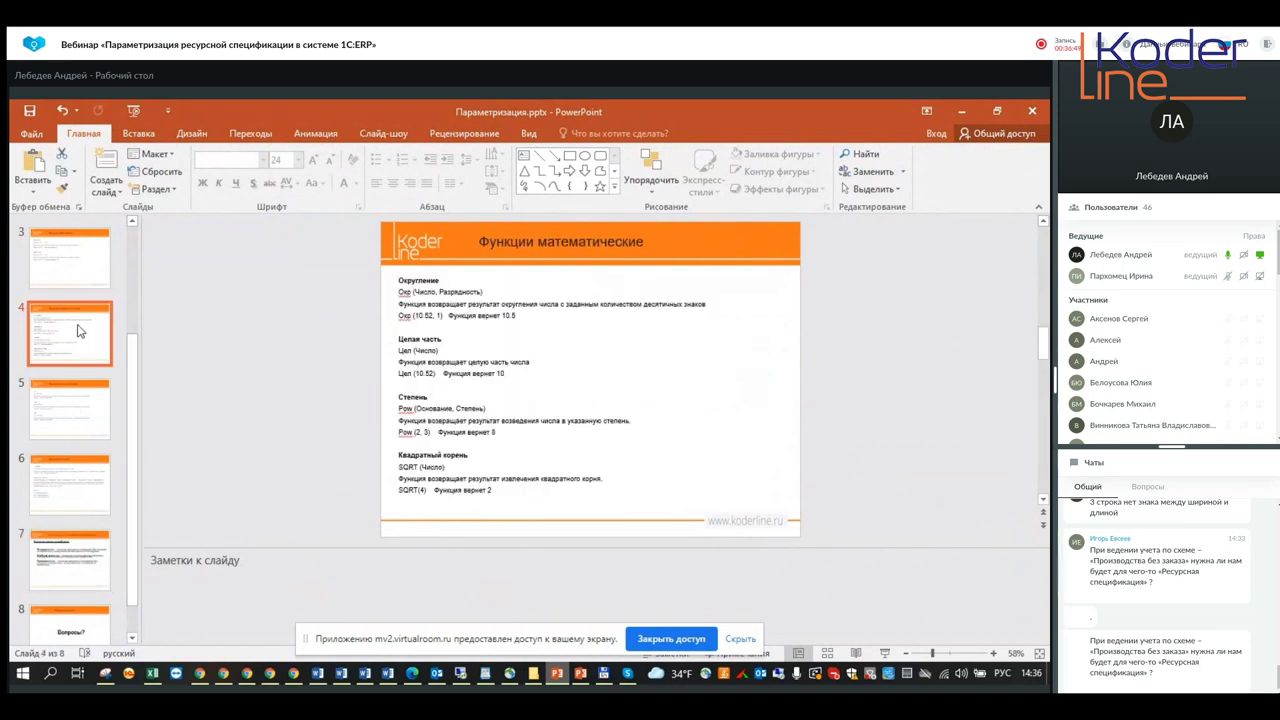
{"action": "scroll", "coordinate": [80, 285], "scroll_direction": "up", "scroll_amount": 2}
{"action": "left_click", "coordinate": [79, 290]}
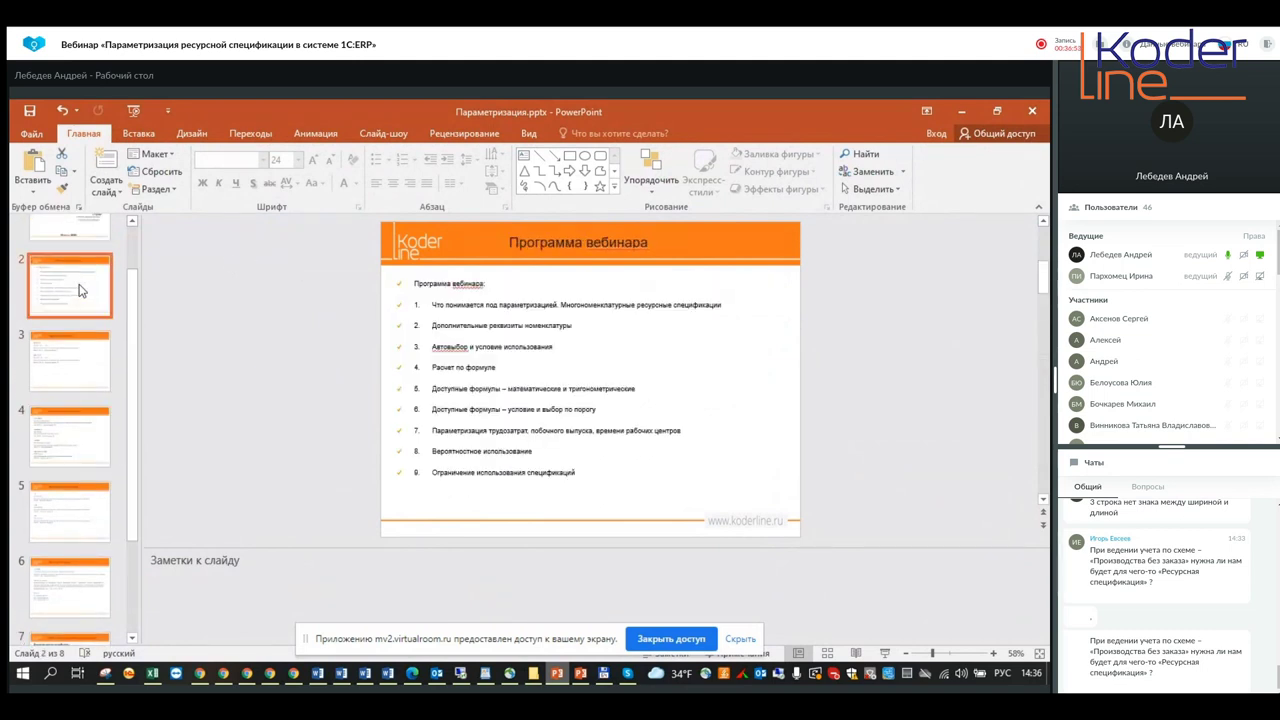
{"action": "left_click", "coordinate": [80, 353]}
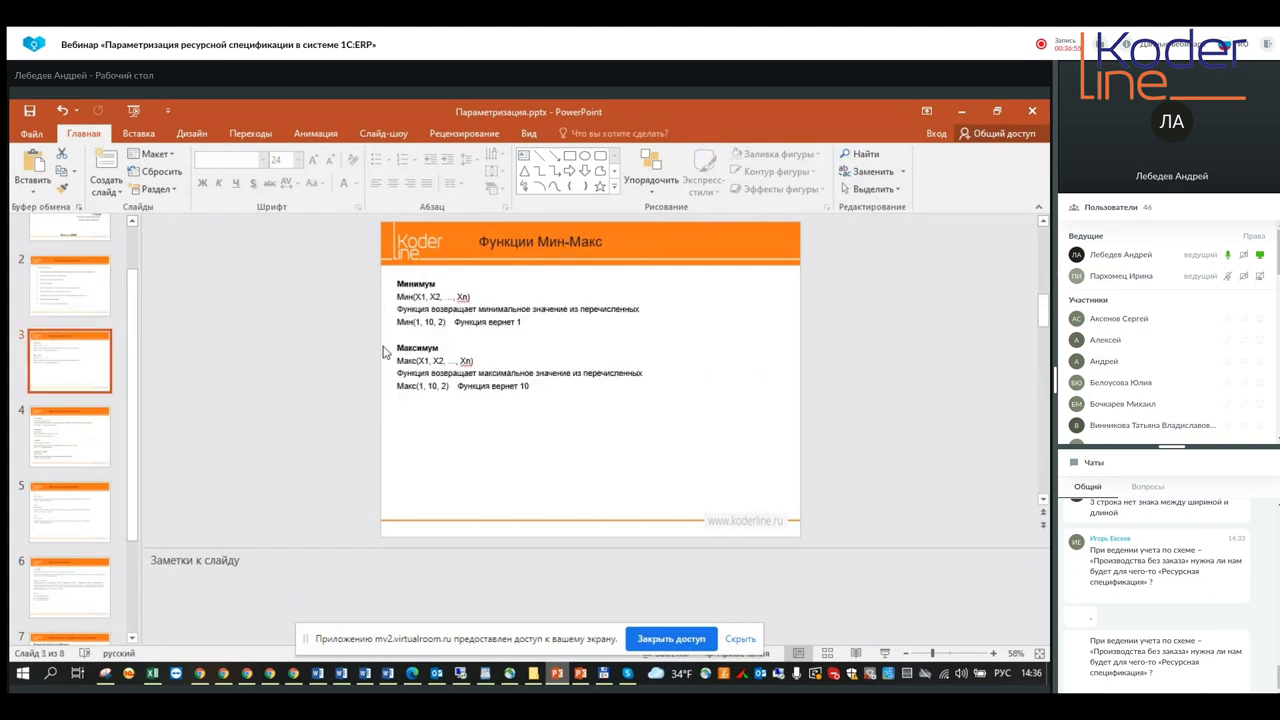
{"action": "left_click", "coordinate": [886, 654]}
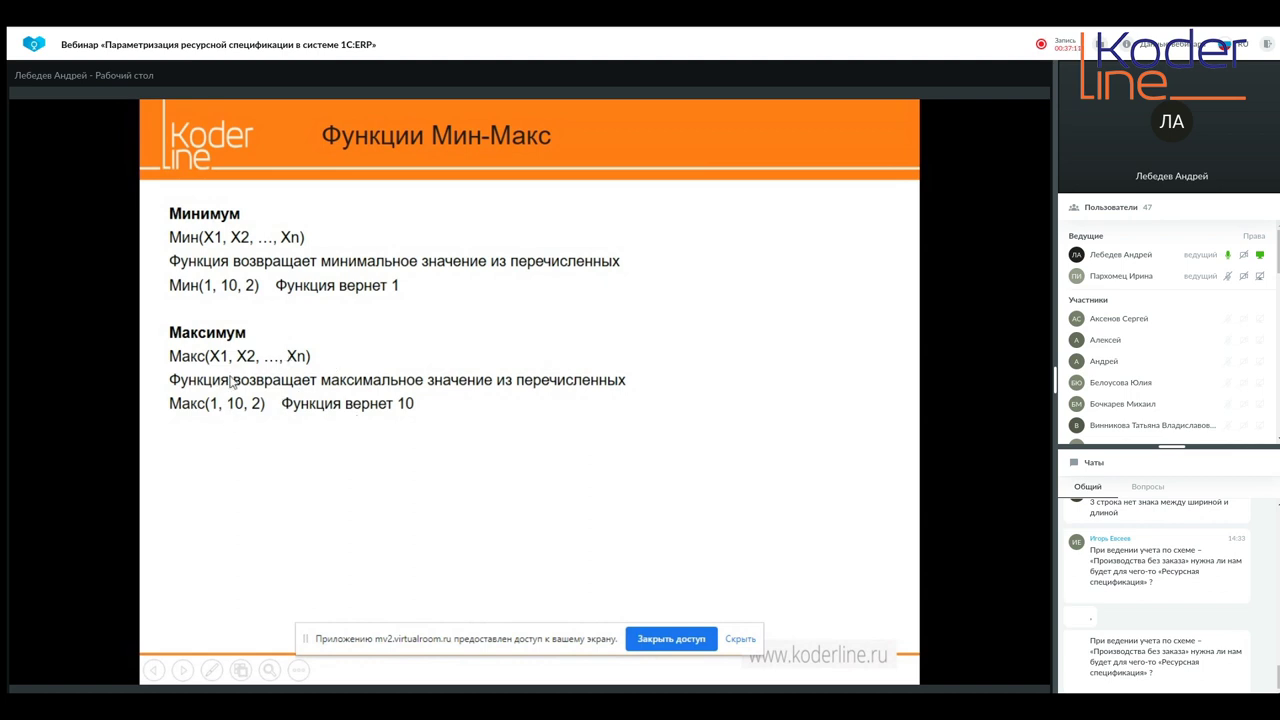
- Go through the slides from Функции математические to Функции Условие, and end the slide show
{"action": "key", "text": "Right"}
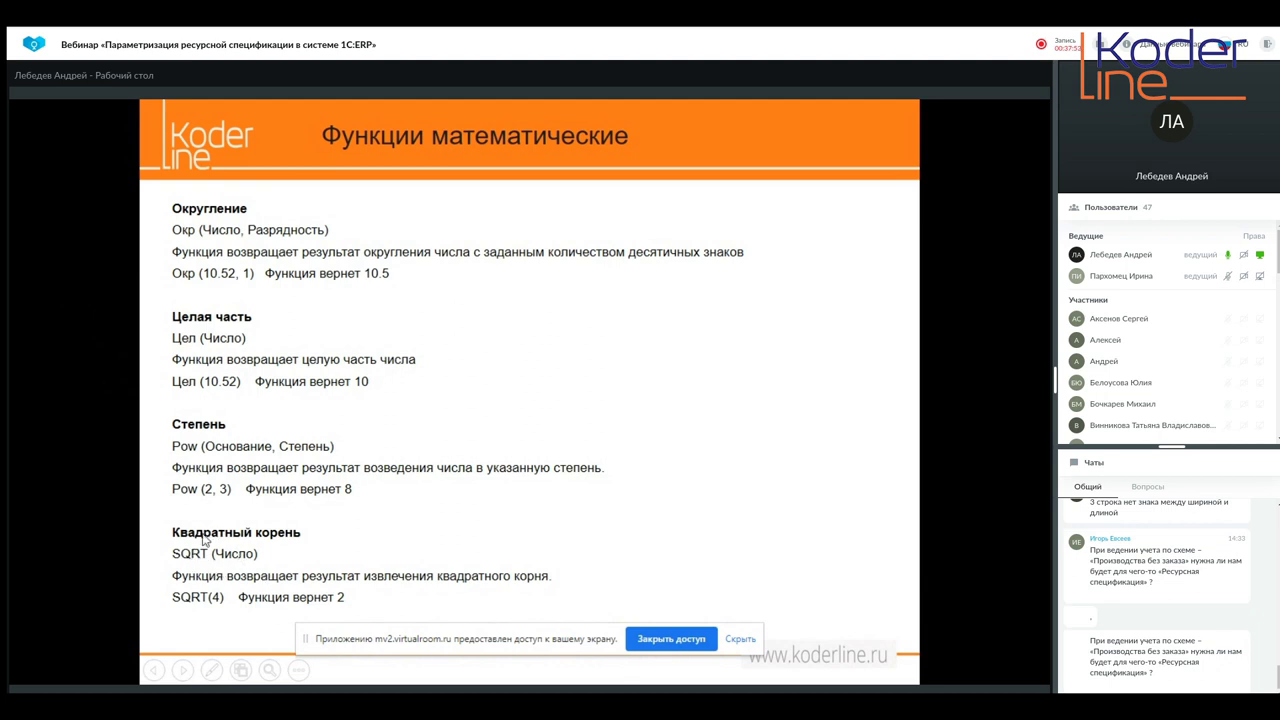
{"action": "left_click", "coordinate": [556, 461]}
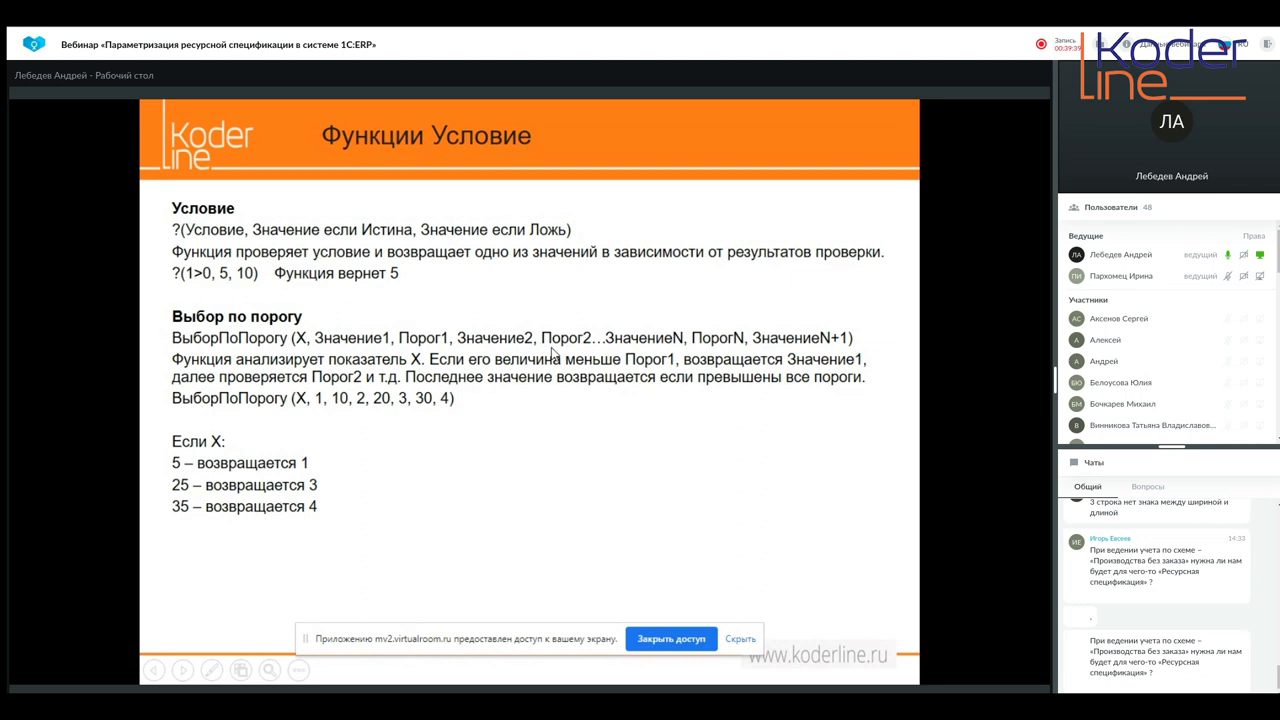
{"action": "key", "text": "Escape"}
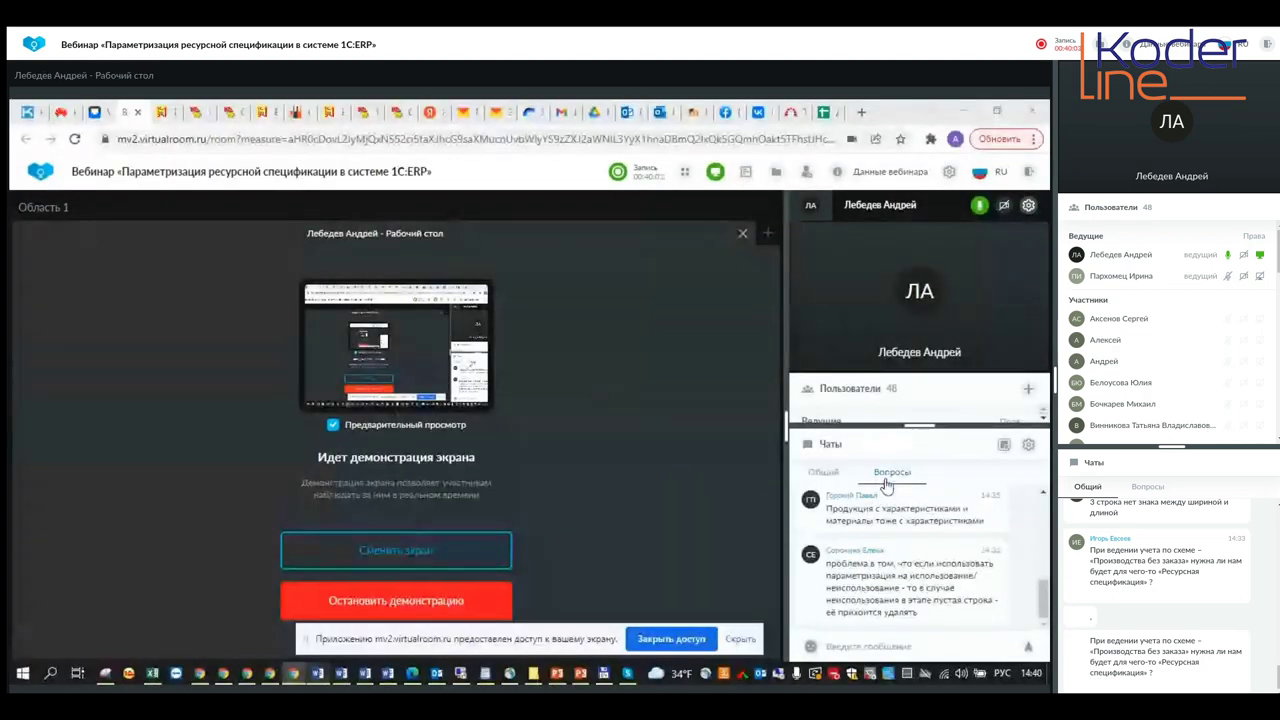
- Read the participants' messages in the general chat about the missing multiplication sign and the need for a resource specification without orders
{"action": "left_click", "coordinate": [843, 476]}
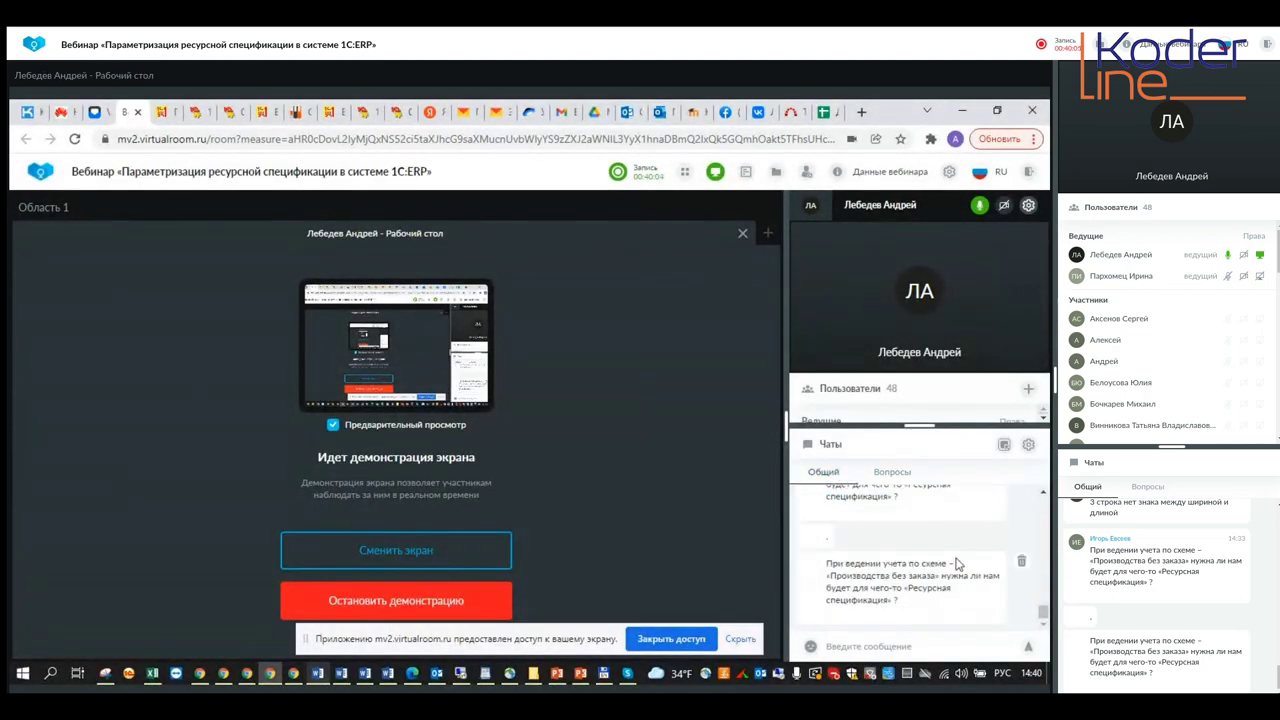
{"action": "scroll", "coordinate": [962, 571], "scroll_direction": "up", "scroll_amount": 1}
{"action": "scroll", "coordinate": [962, 577], "scroll_direction": "up", "scroll_amount": 3}
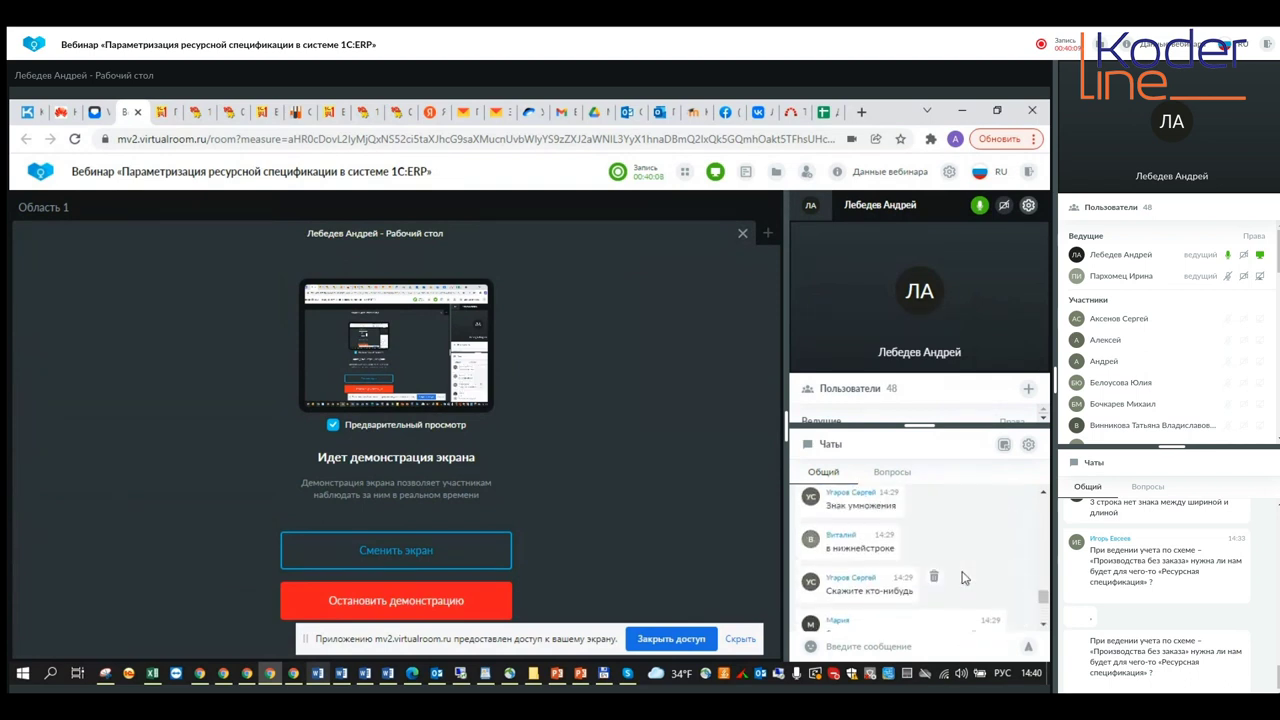
{"action": "scroll", "coordinate": [962, 577], "scroll_direction": "up", "scroll_amount": 1}
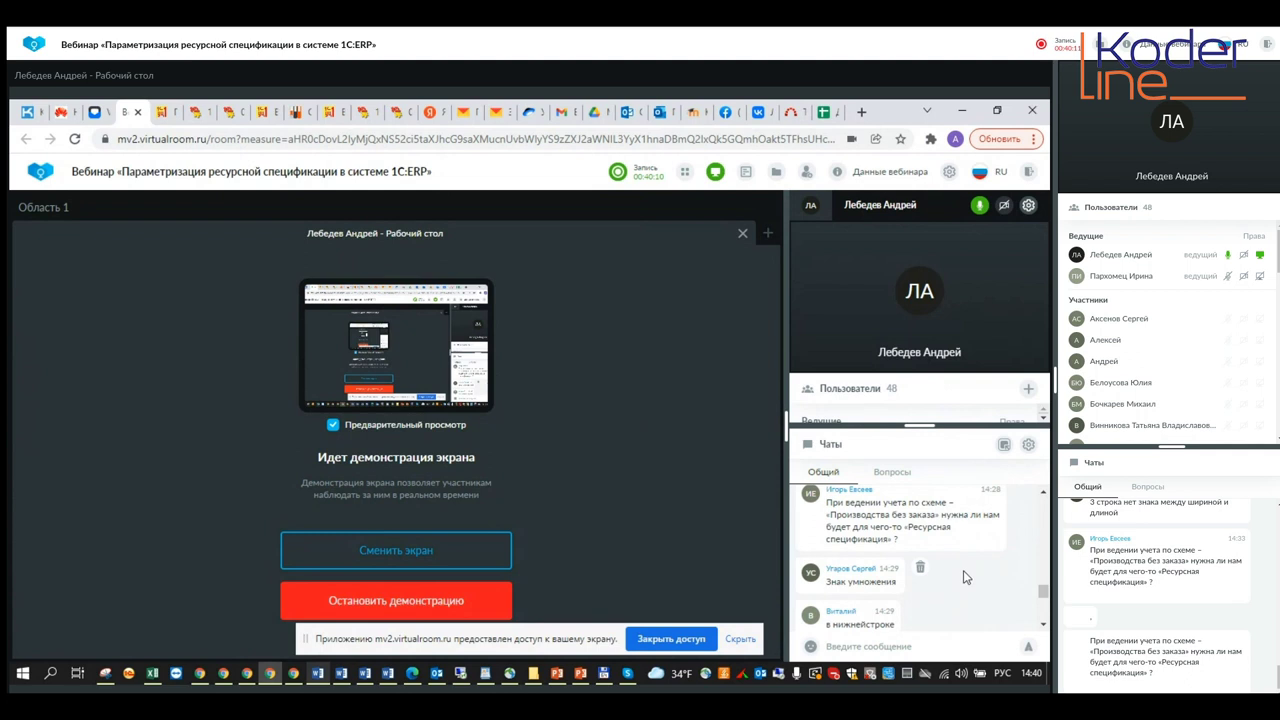
{"action": "scroll", "coordinate": [968, 577], "scroll_direction": "down", "scroll_amount": 1}
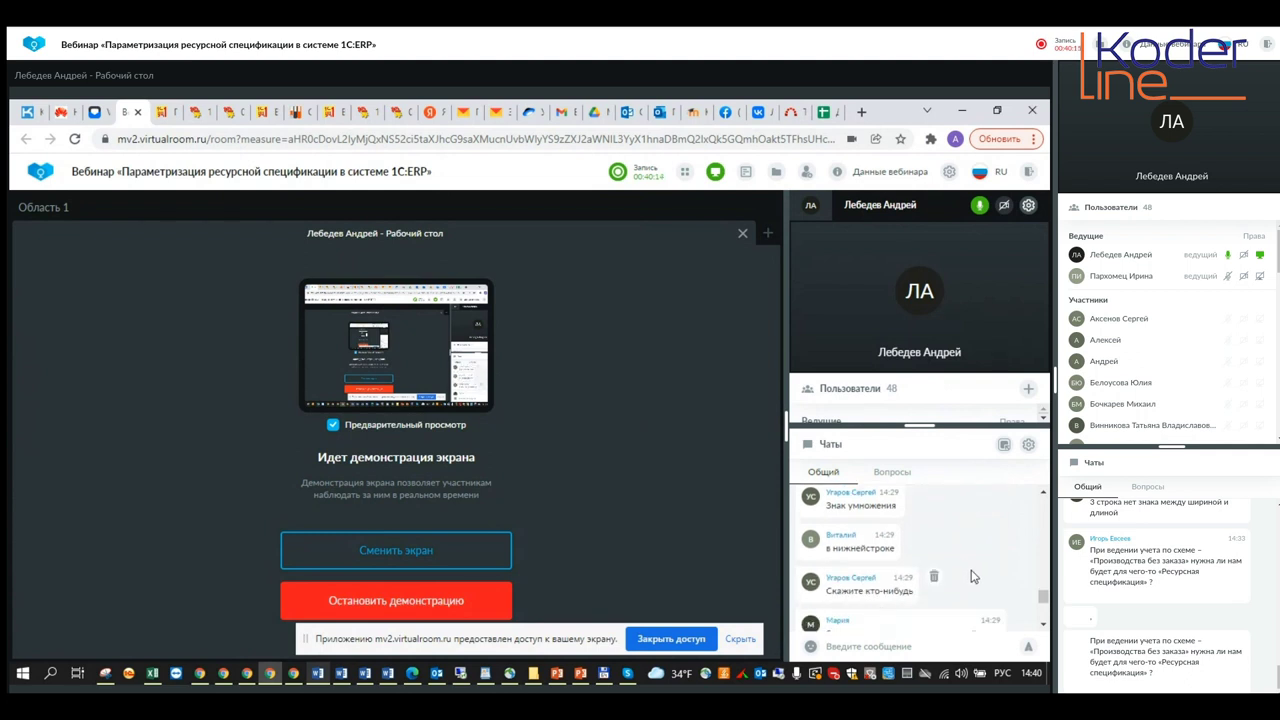
{"action": "scroll", "coordinate": [973, 577], "scroll_direction": "down", "scroll_amount": 1}
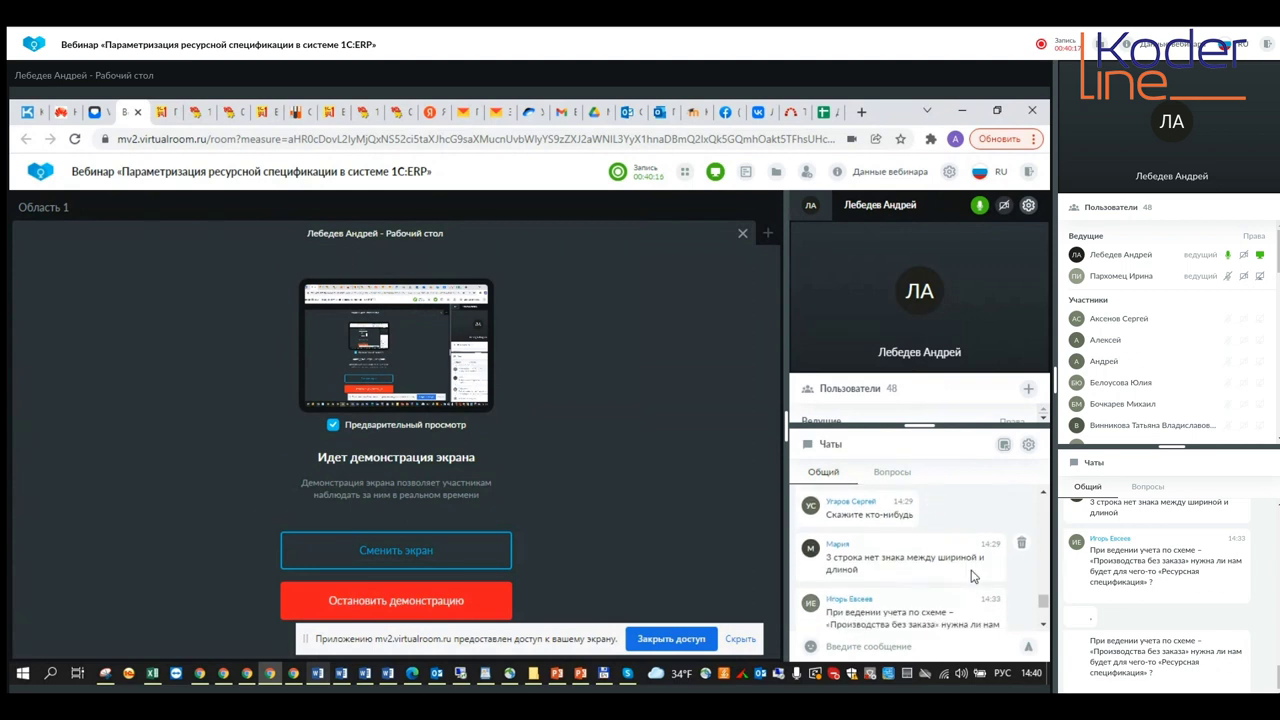
{"action": "scroll", "coordinate": [975, 577], "scroll_direction": "down", "scroll_amount": 1}
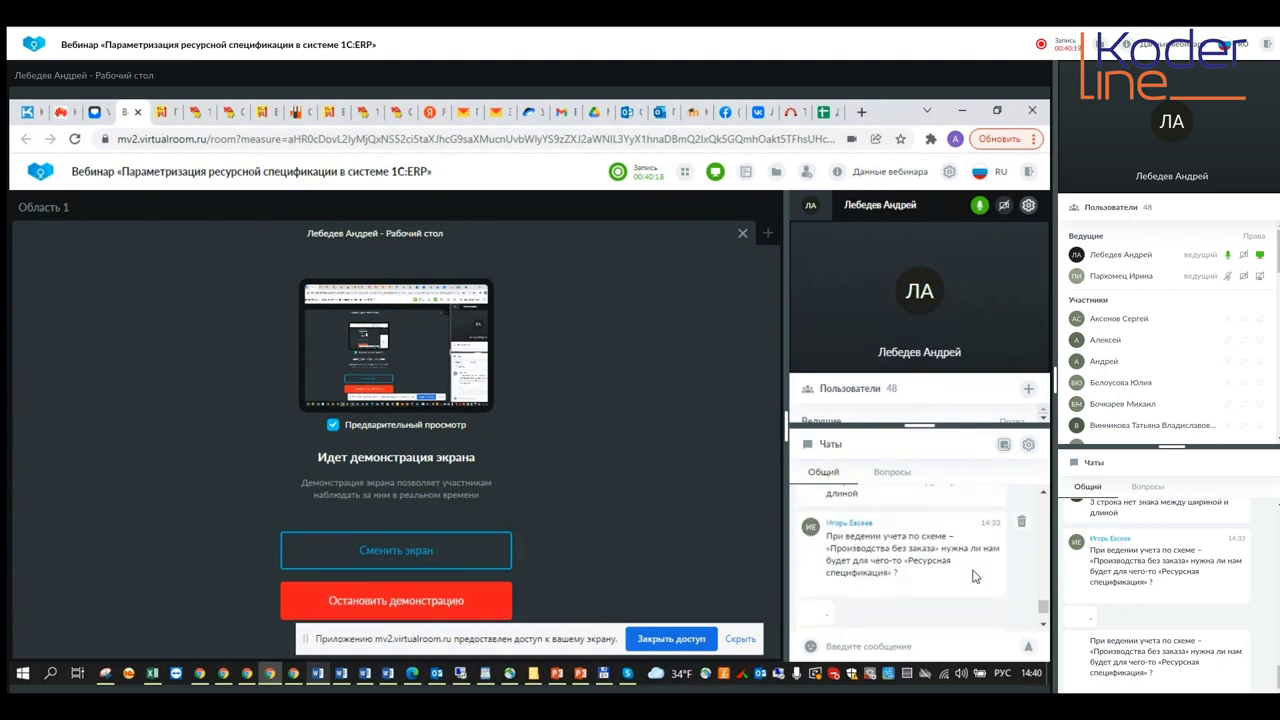
{"action": "scroll", "coordinate": [975, 577], "scroll_direction": "down", "scroll_amount": 1}
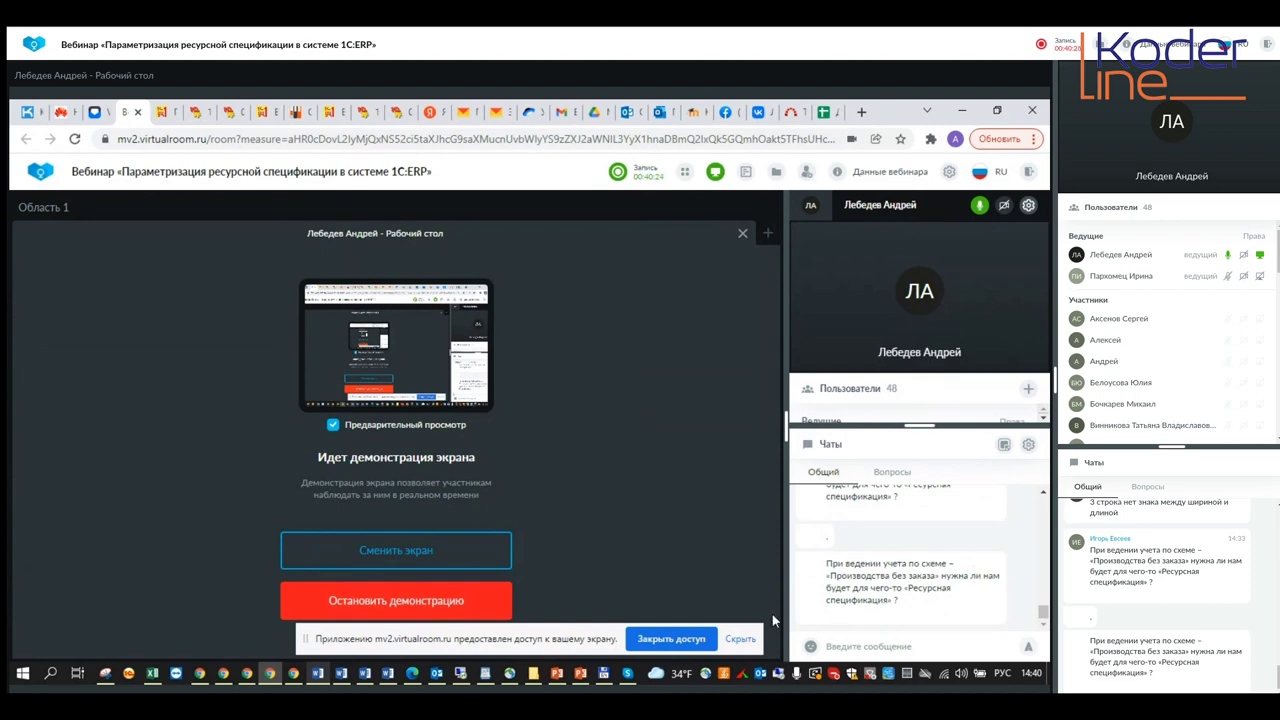
- Switch to the 1C:ERP window and create a new production order of the type Изготовление, сборка from the Заказы на производство list
{"action": "left_click", "coordinate": [580, 672]}
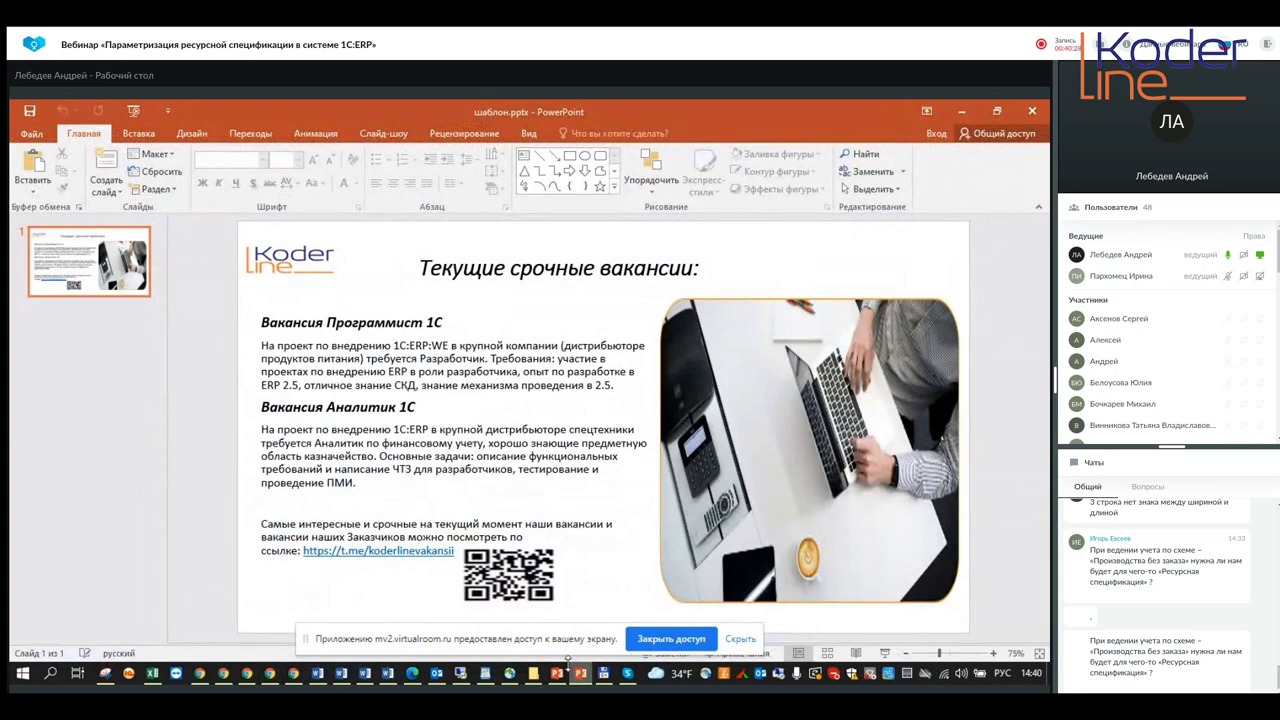
{"action": "left_click", "coordinate": [557, 672]}
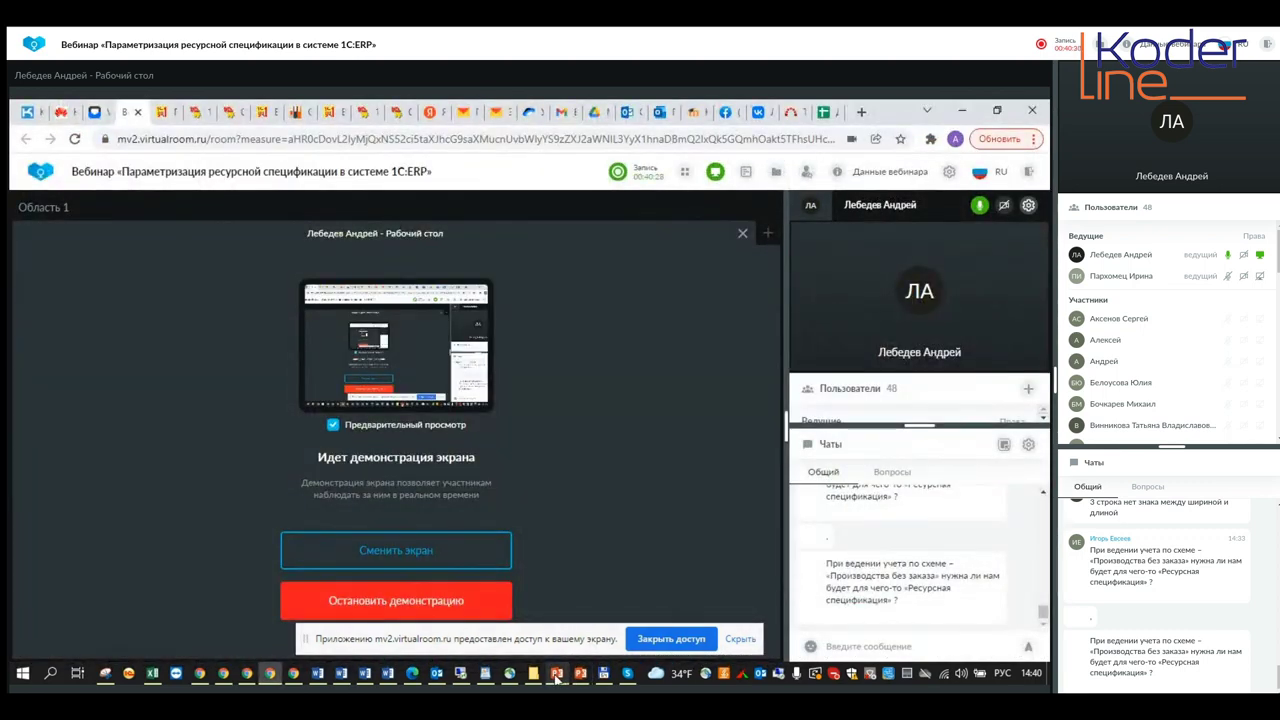
{"action": "mouse_move", "coordinate": [292, 676]}
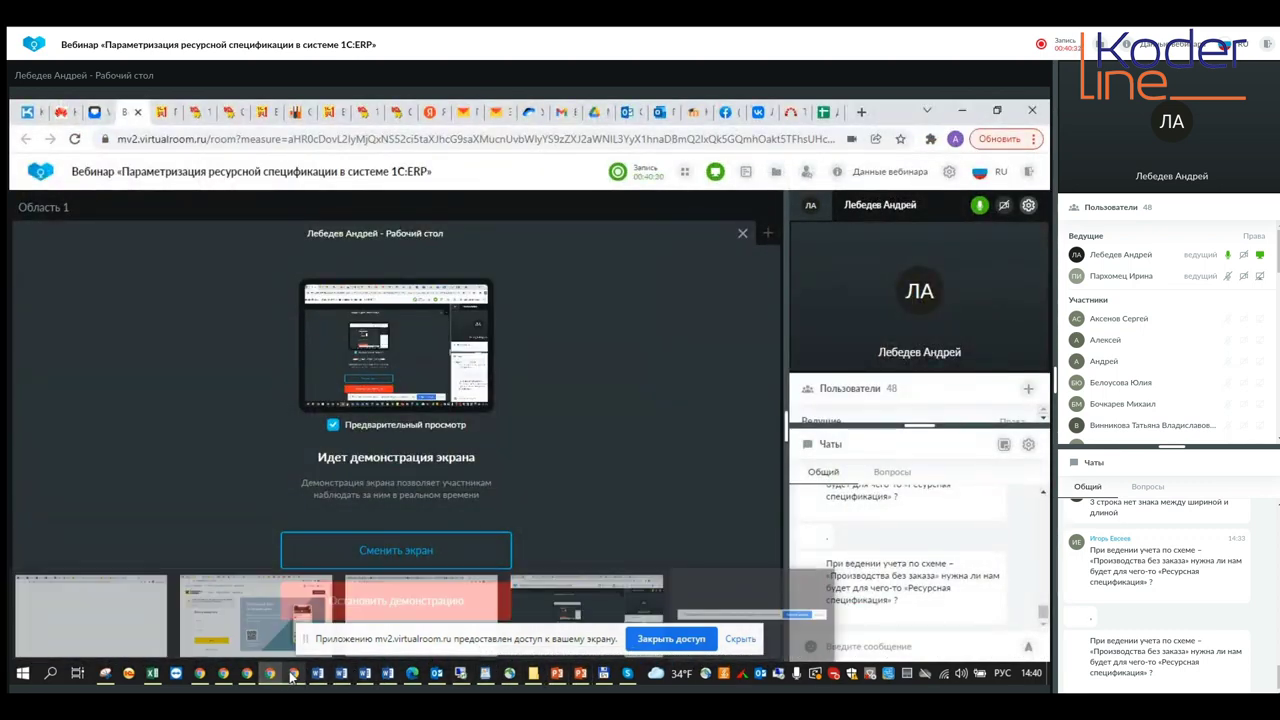
{"action": "mouse_move", "coordinate": [590, 677]}
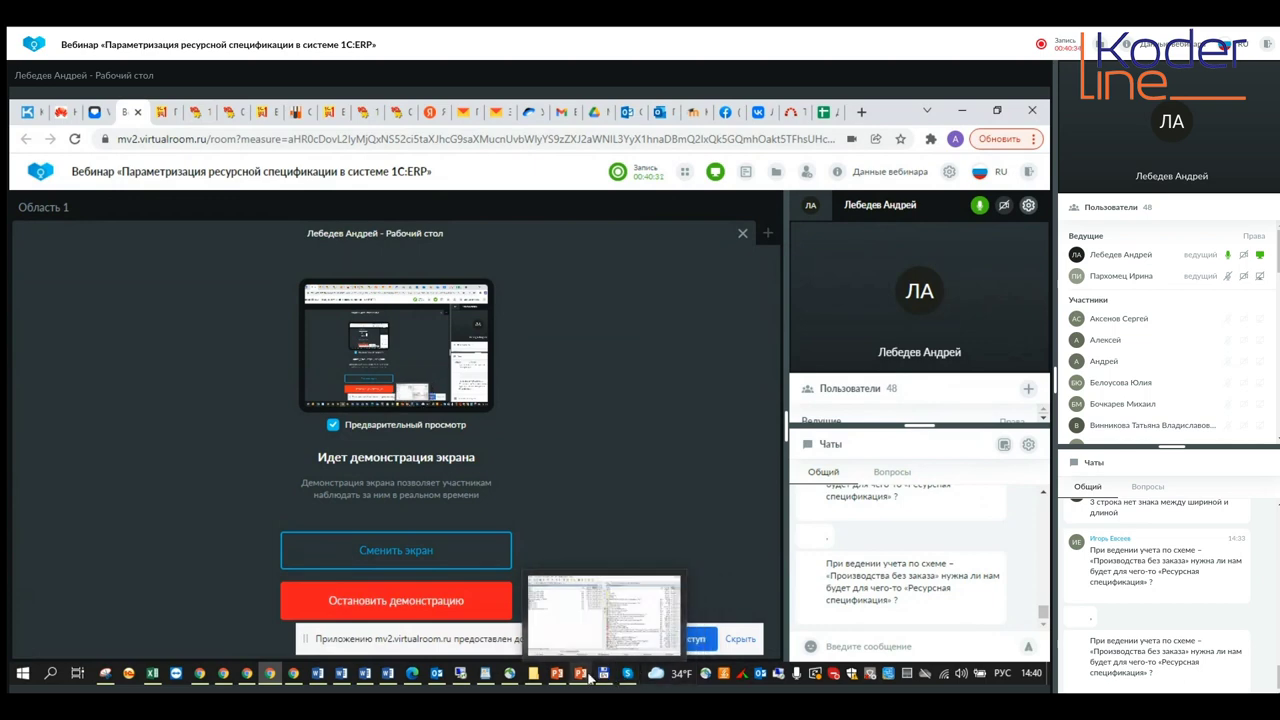
{"action": "left_click", "coordinate": [603, 673]}
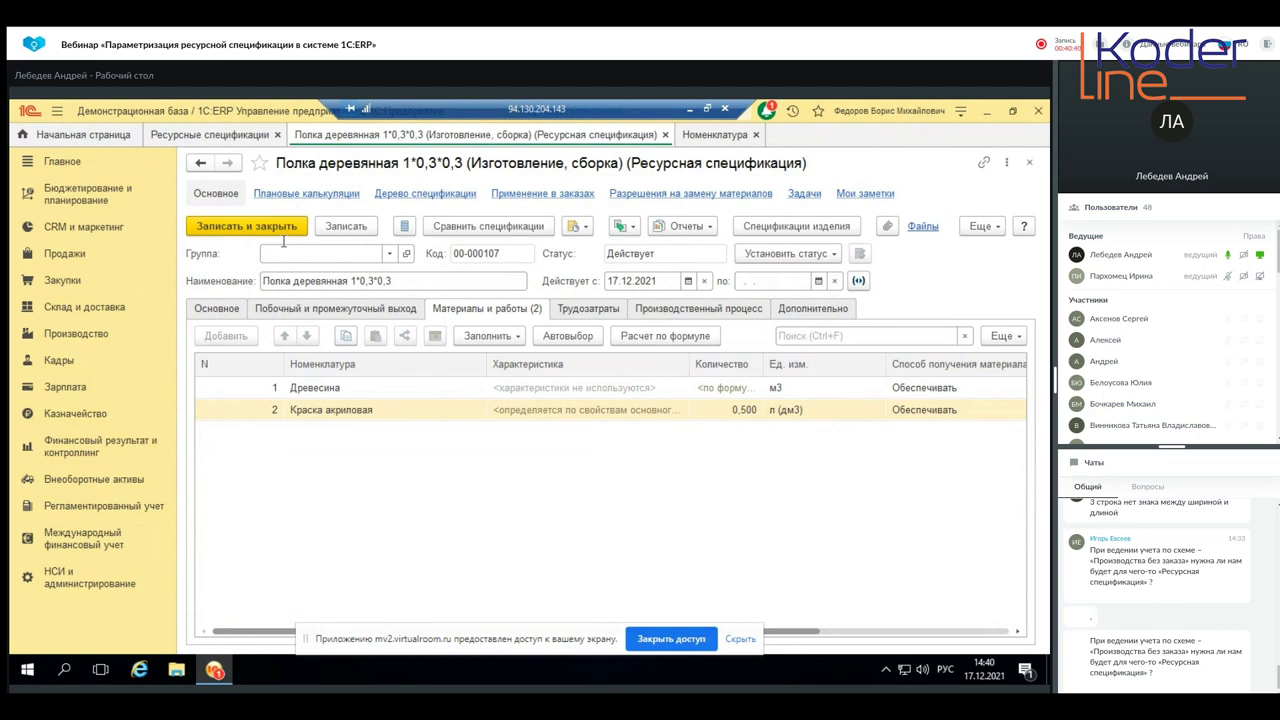
{"action": "left_click", "coordinate": [58, 336]}
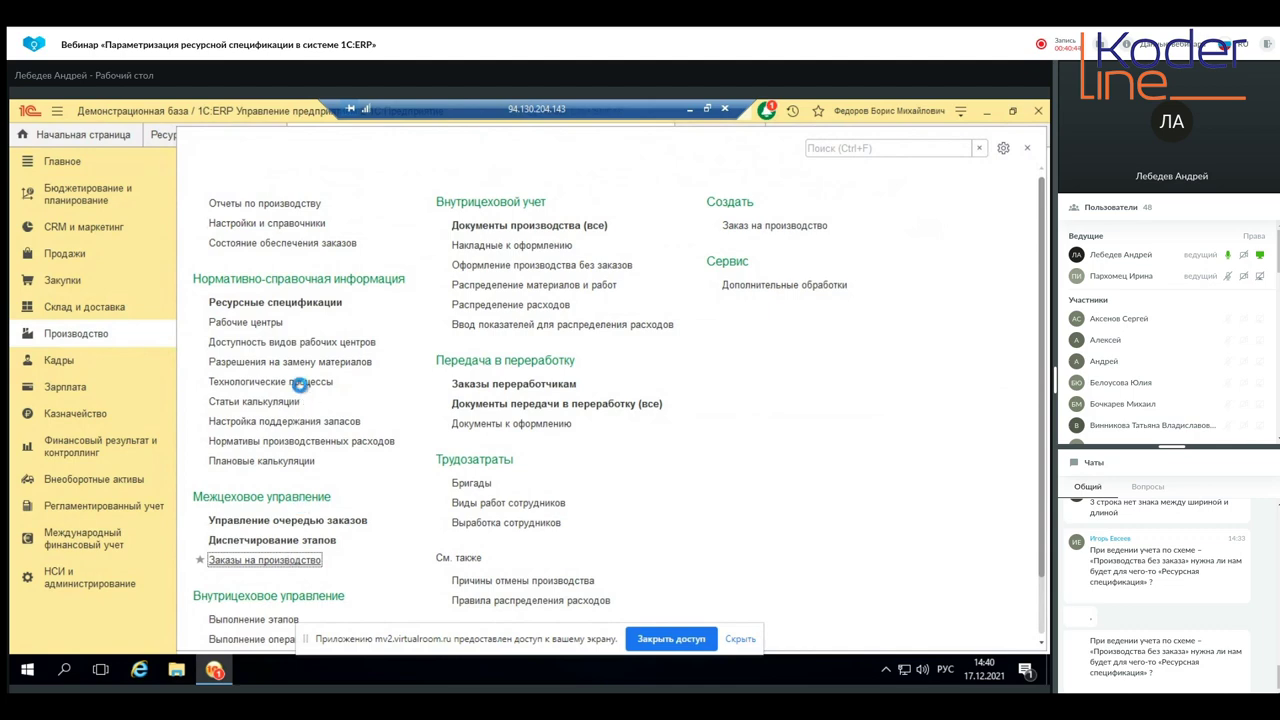
{"action": "left_click", "coordinate": [218, 231]}
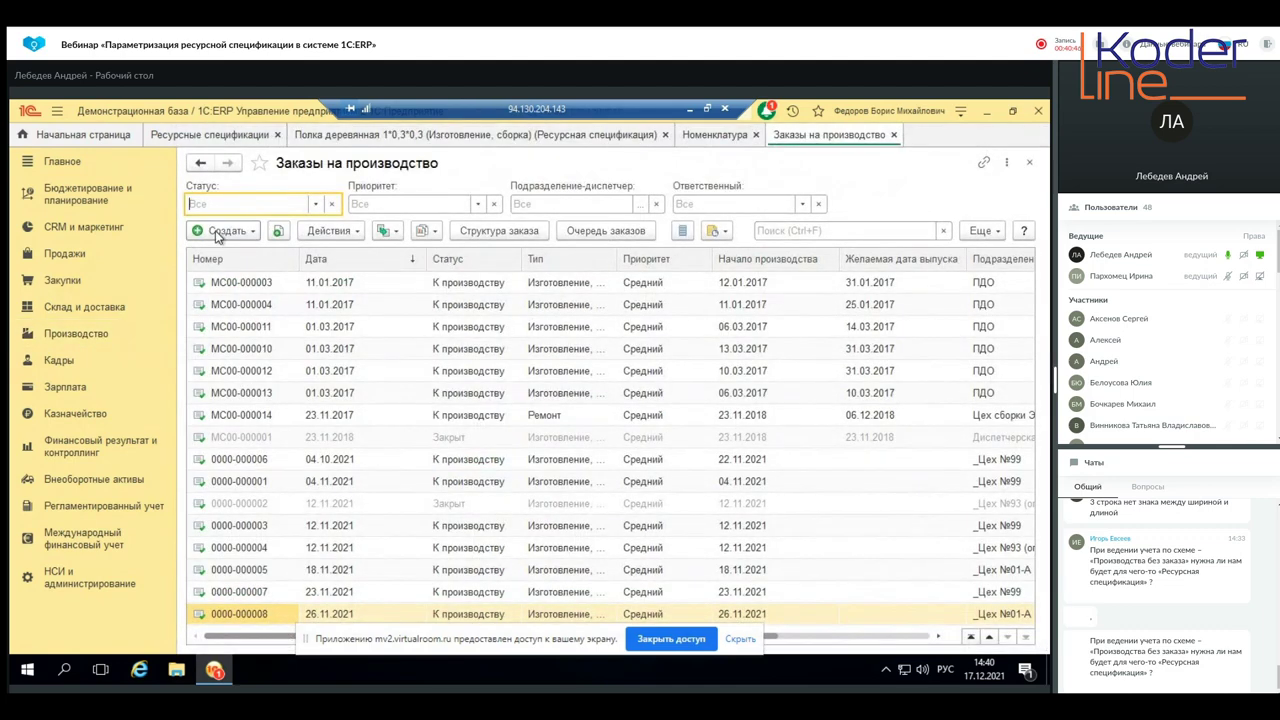
{"action": "left_click", "coordinate": [244, 255]}
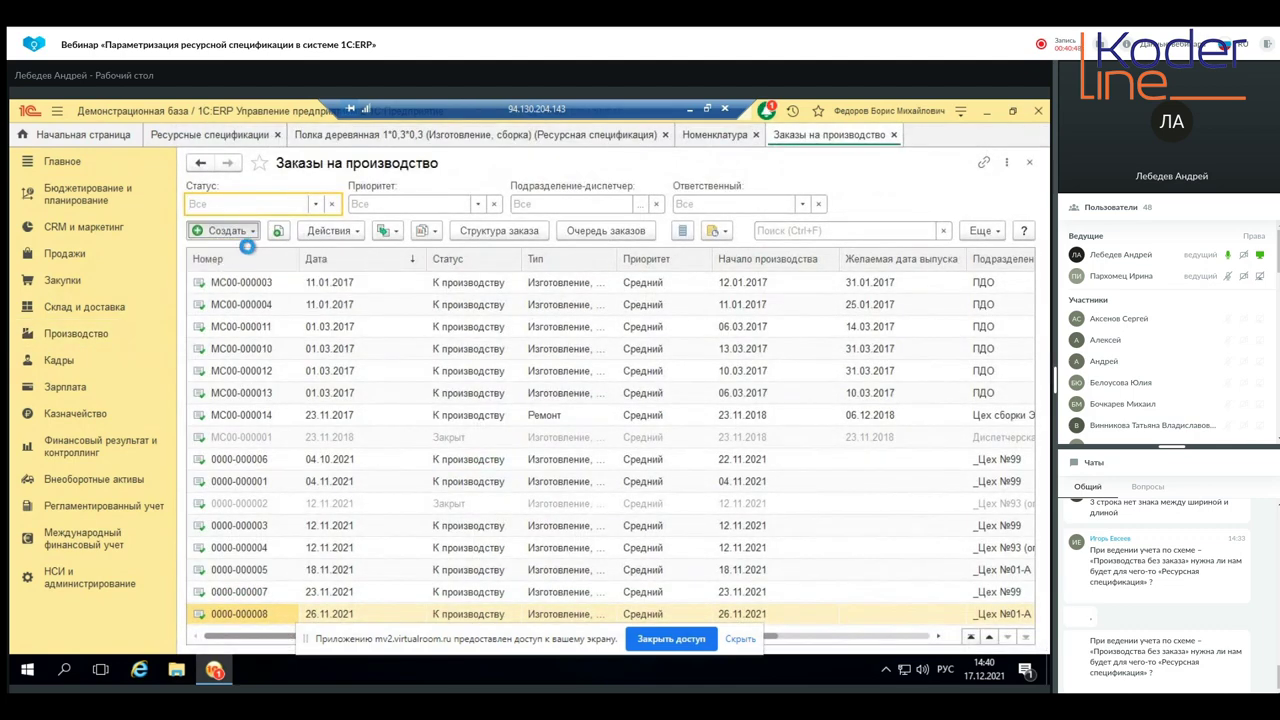
- Set the order's organization to Орион and its dispatching department to _Цех №99
{"action": "left_click", "coordinate": [366, 332]}
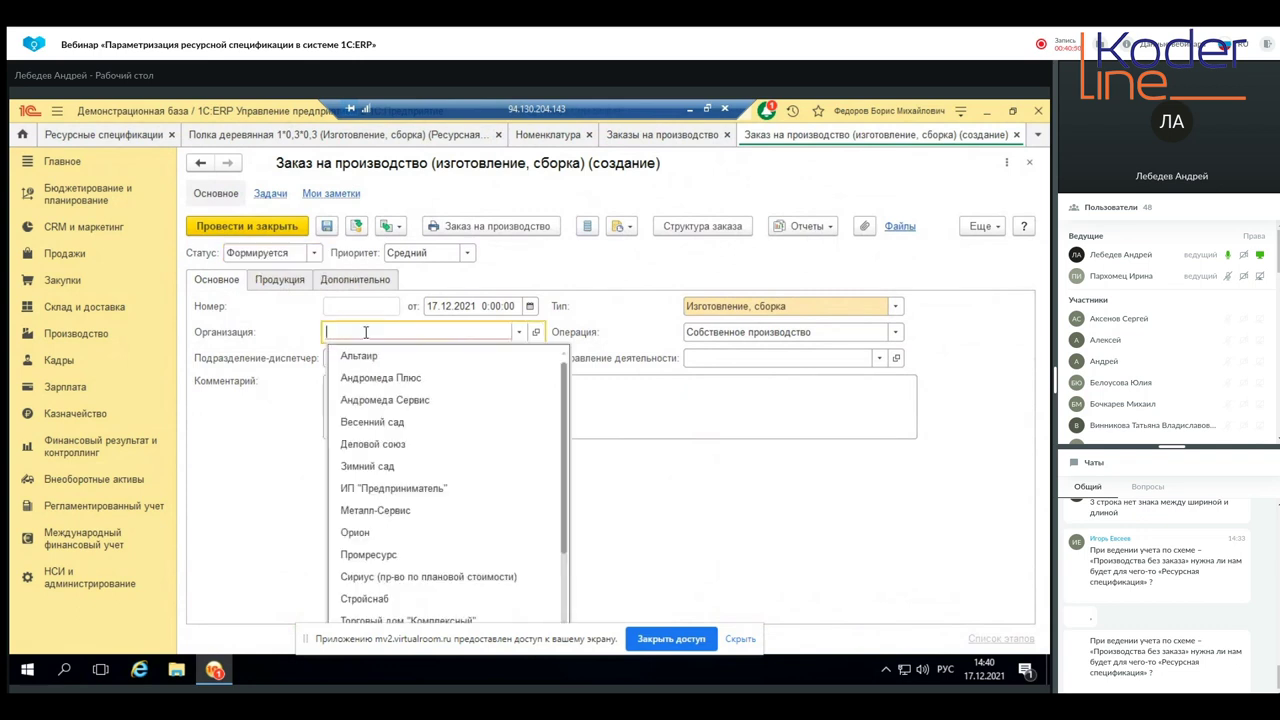
{"action": "left_click", "coordinate": [391, 532]}
{"action": "left_click", "coordinate": [444, 358]}
{"action": "left_click", "coordinate": [444, 380]}
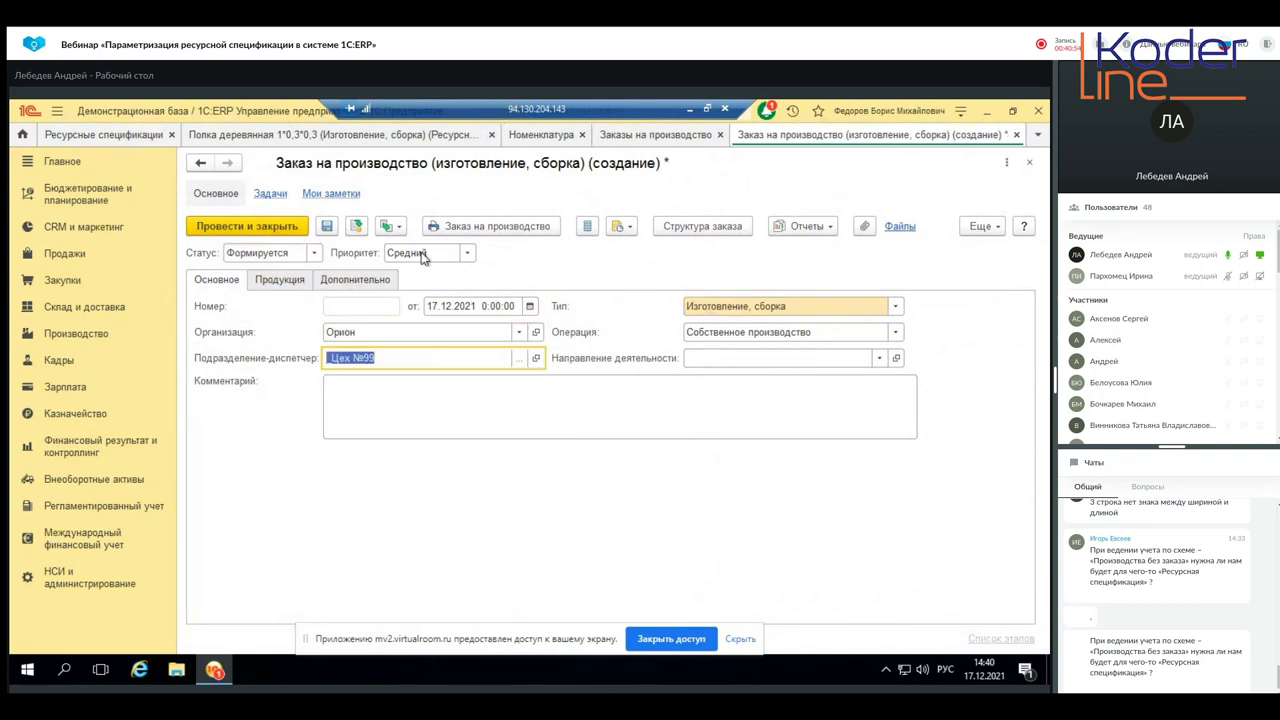
- Add Полка деревянная 1*0,3*0,3 to the order's products with the characteristic Цвет красный and a quantity of 2
{"action": "left_click", "coordinate": [279, 280]}
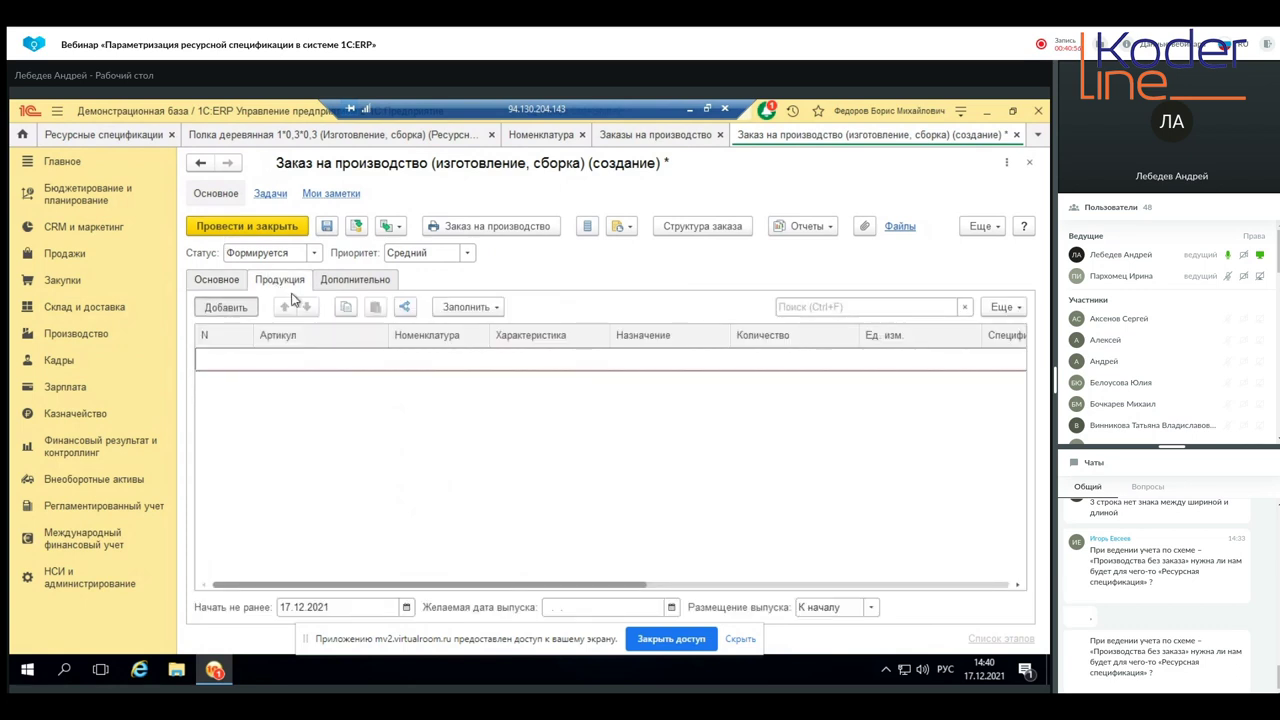
{"action": "left_click", "coordinate": [226, 307]}
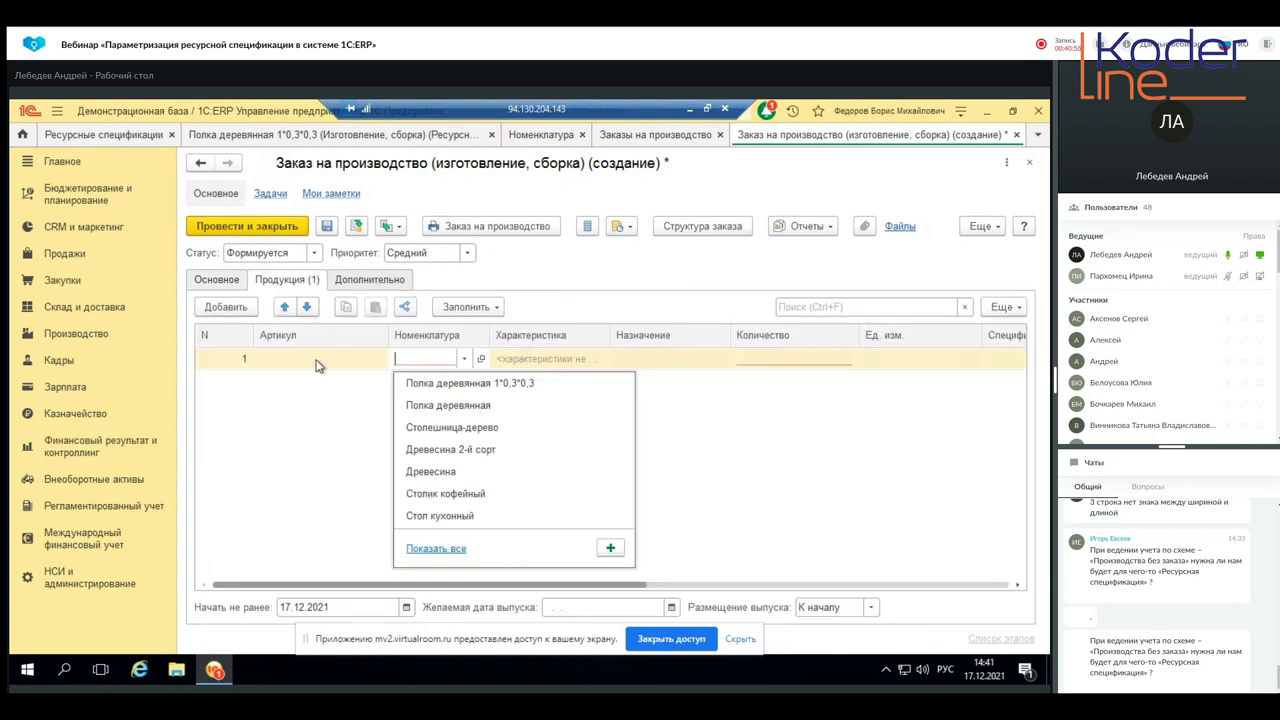
{"action": "left_click", "coordinate": [474, 385]}
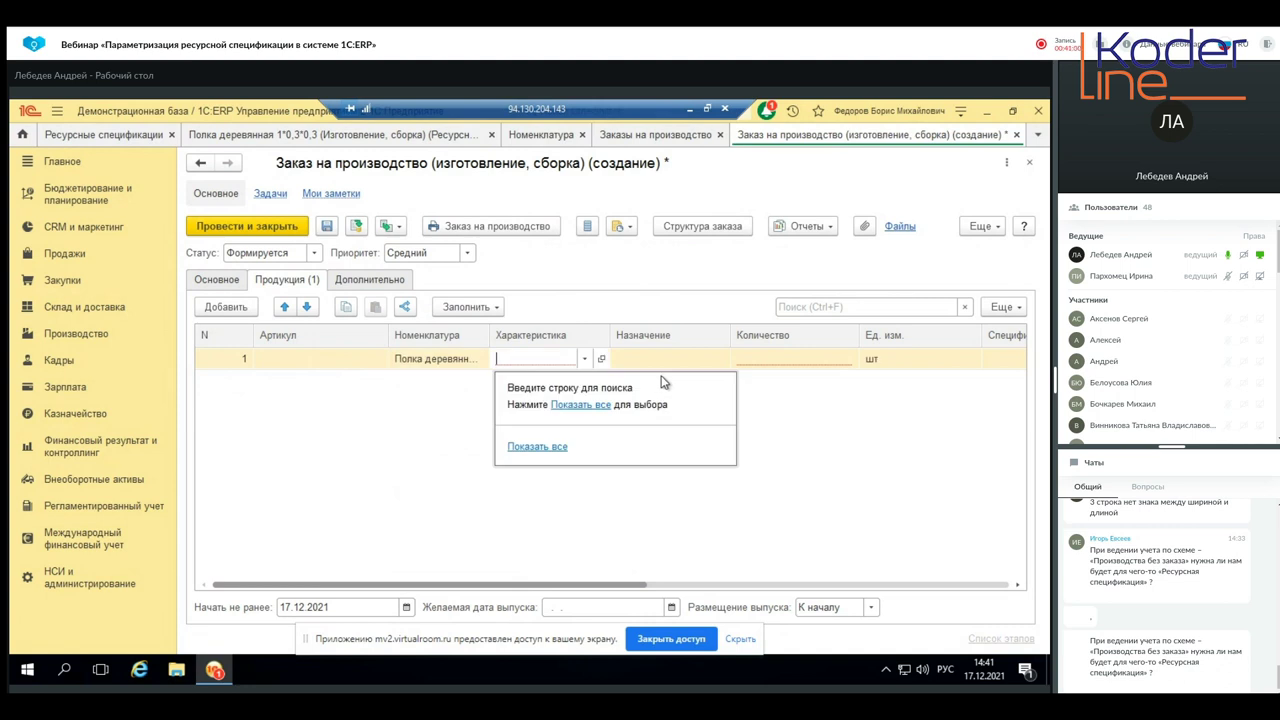
{"action": "left_click", "coordinate": [572, 405]}
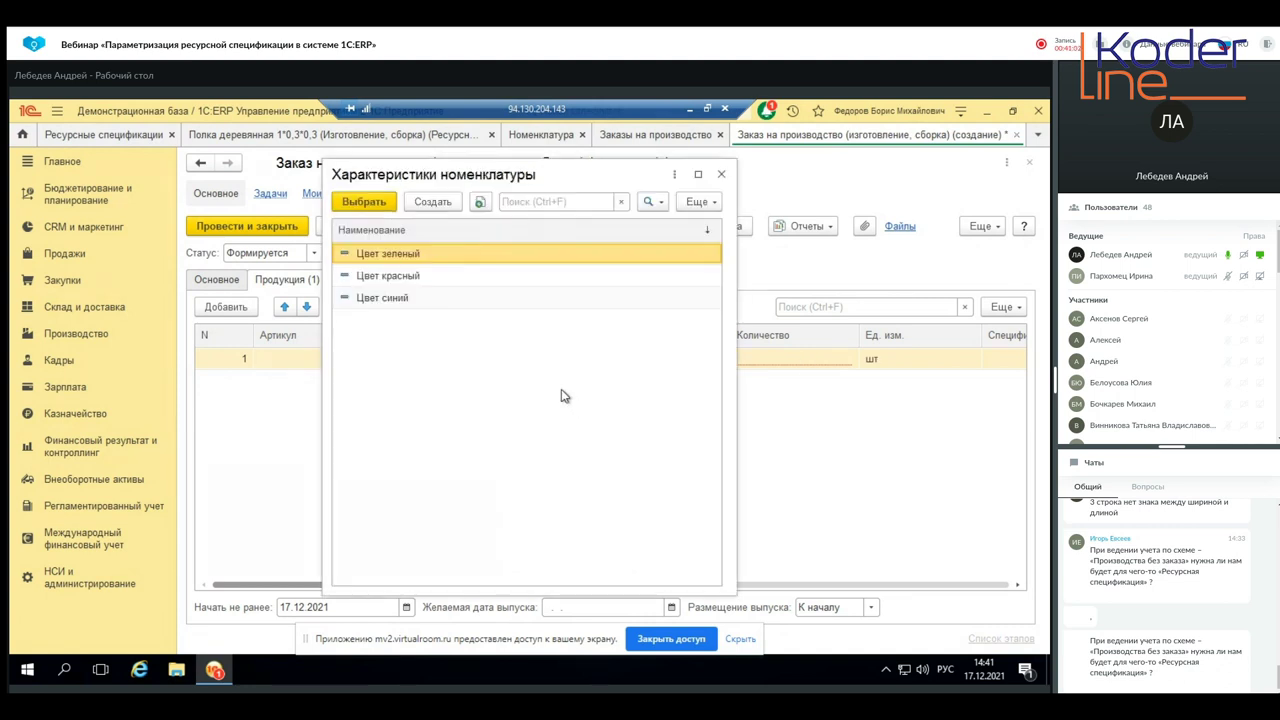
{"action": "left_click", "coordinate": [388, 280]}
{"action": "double_click", "coordinate": [388, 280]}
{"action": "left_click", "coordinate": [777, 364]}
{"action": "type", "text": "2"}
{"action": "key", "text": "Return"}
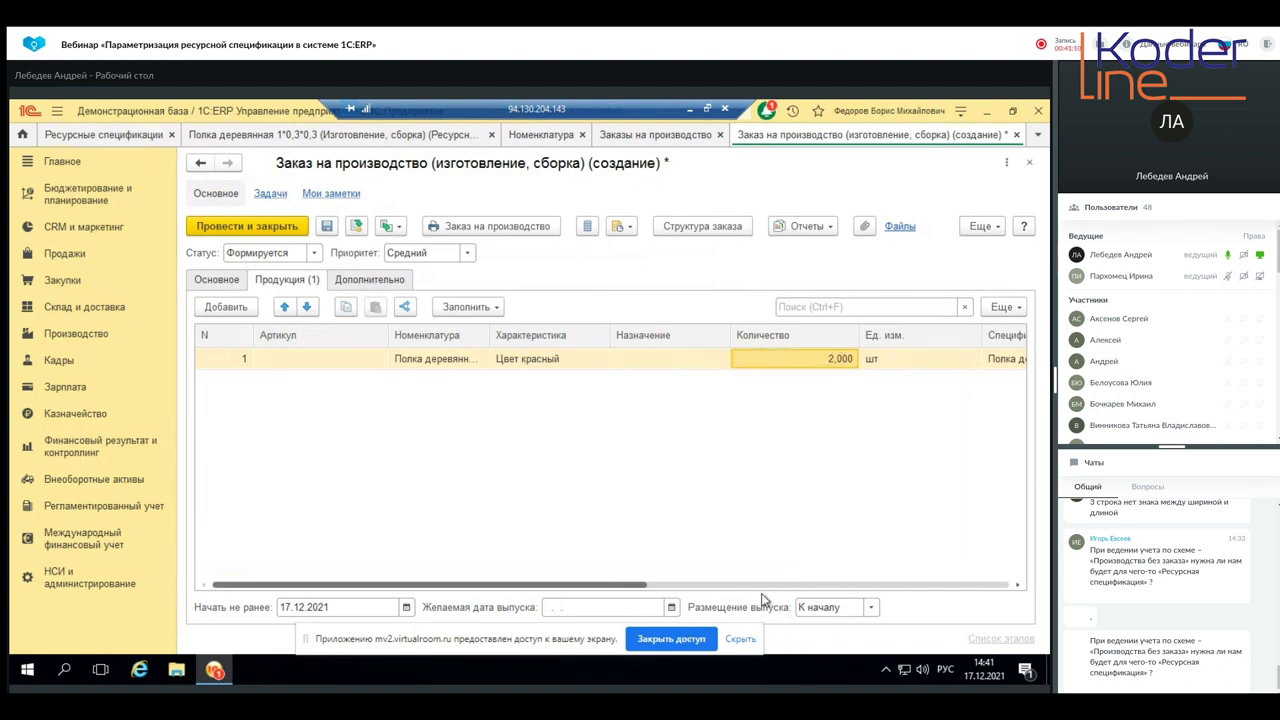
- Set the recipient of the shelf line to Основной склад
{"action": "left_click_drag", "start_coordinate": [651, 586], "coordinate": [905, 594]}
{"action": "left_click", "coordinate": [636, 361]}
{"action": "left_click", "coordinate": [634, 361]}
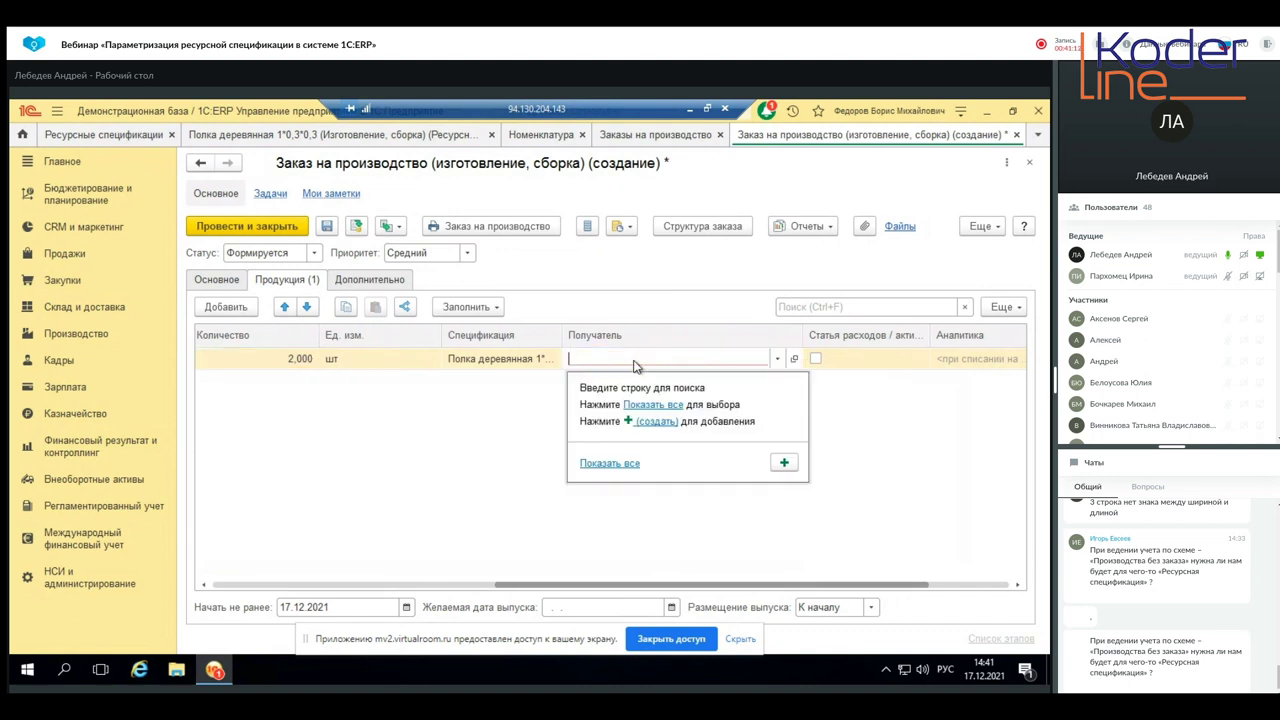
{"action": "left_click", "coordinate": [776, 359]}
{"action": "left_click", "coordinate": [655, 406]}
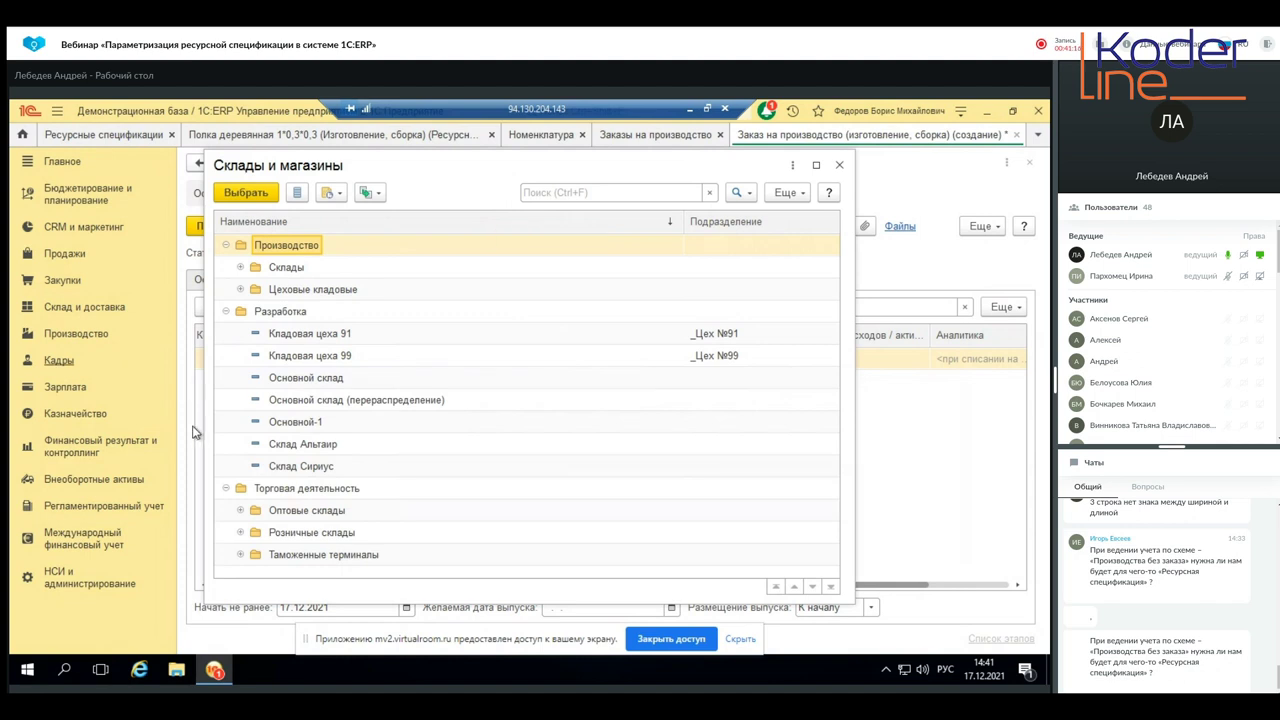
{"action": "double_click", "coordinate": [289, 378]}
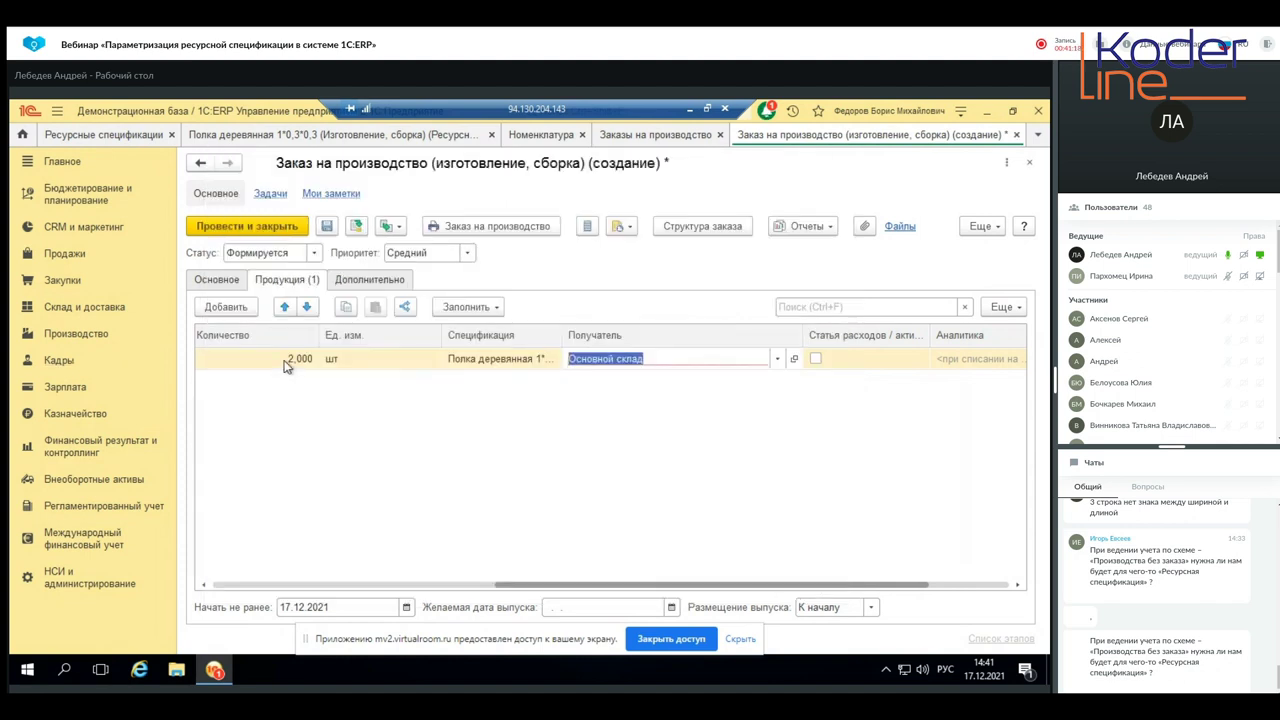
- Set the production order's status to К производству, then post and close it
{"action": "left_click", "coordinate": [310, 253]}
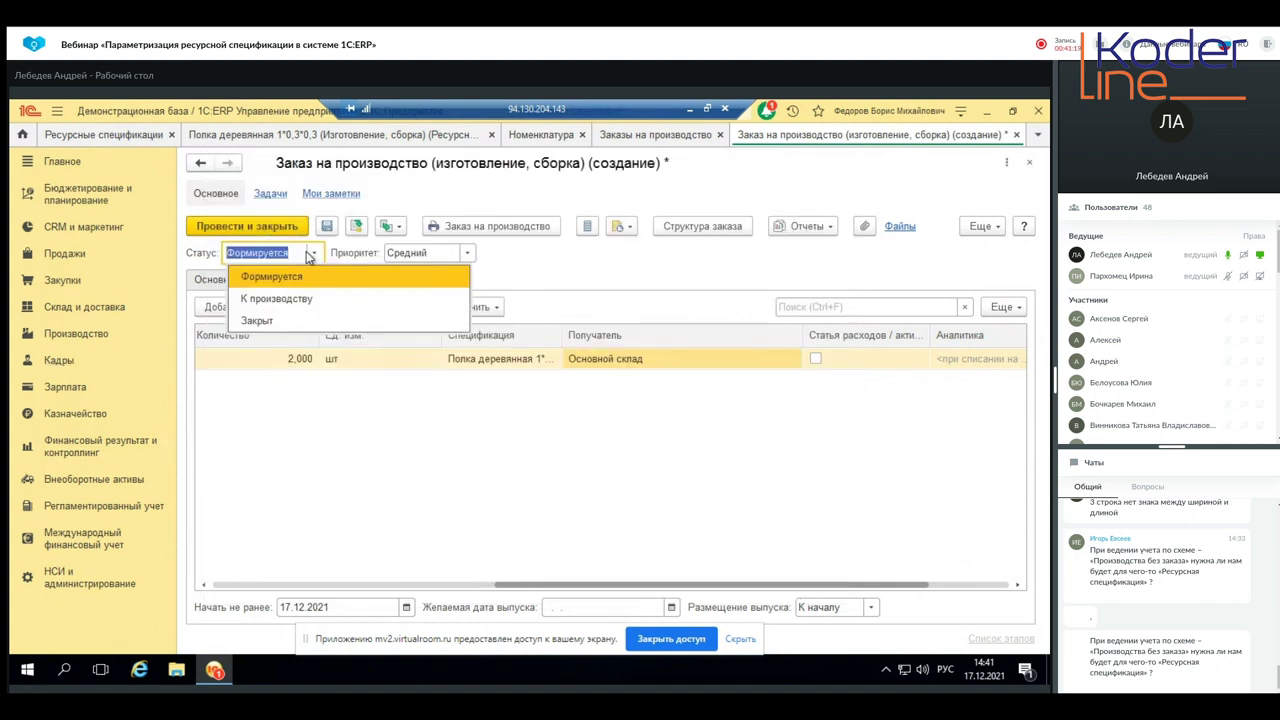
{"action": "left_click", "coordinate": [276, 299]}
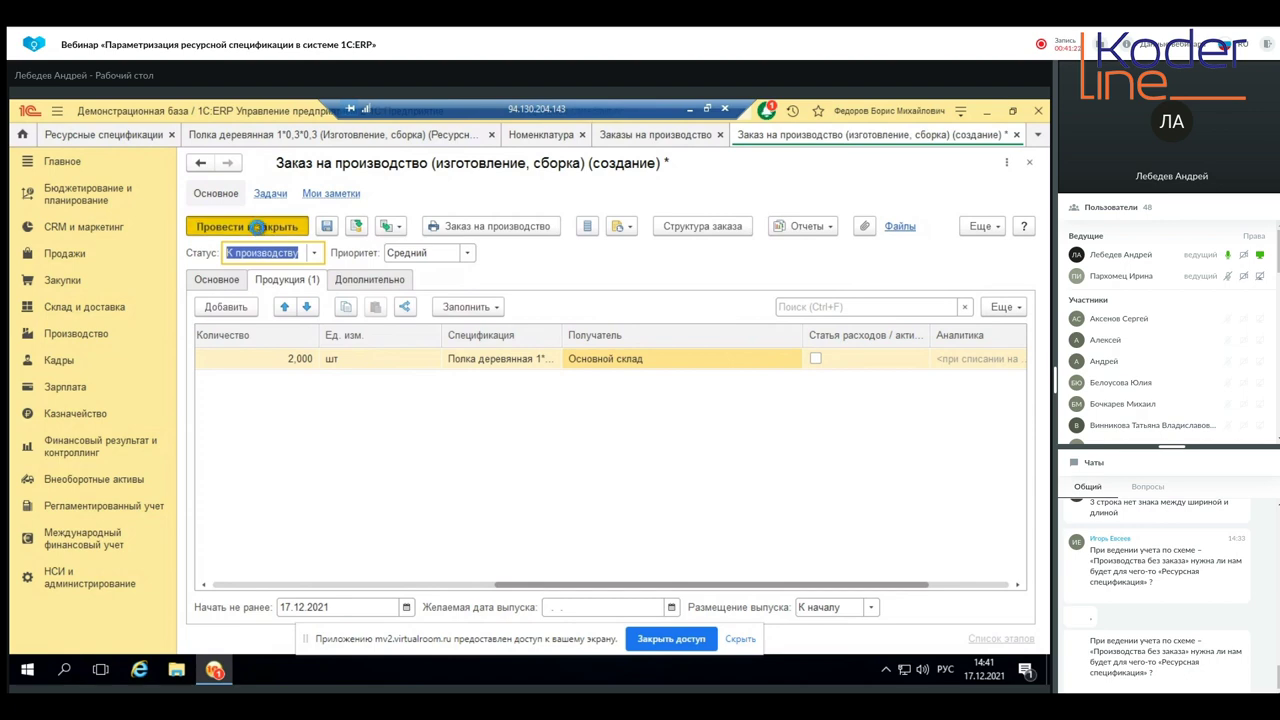
{"action": "left_click", "coordinate": [257, 227]}
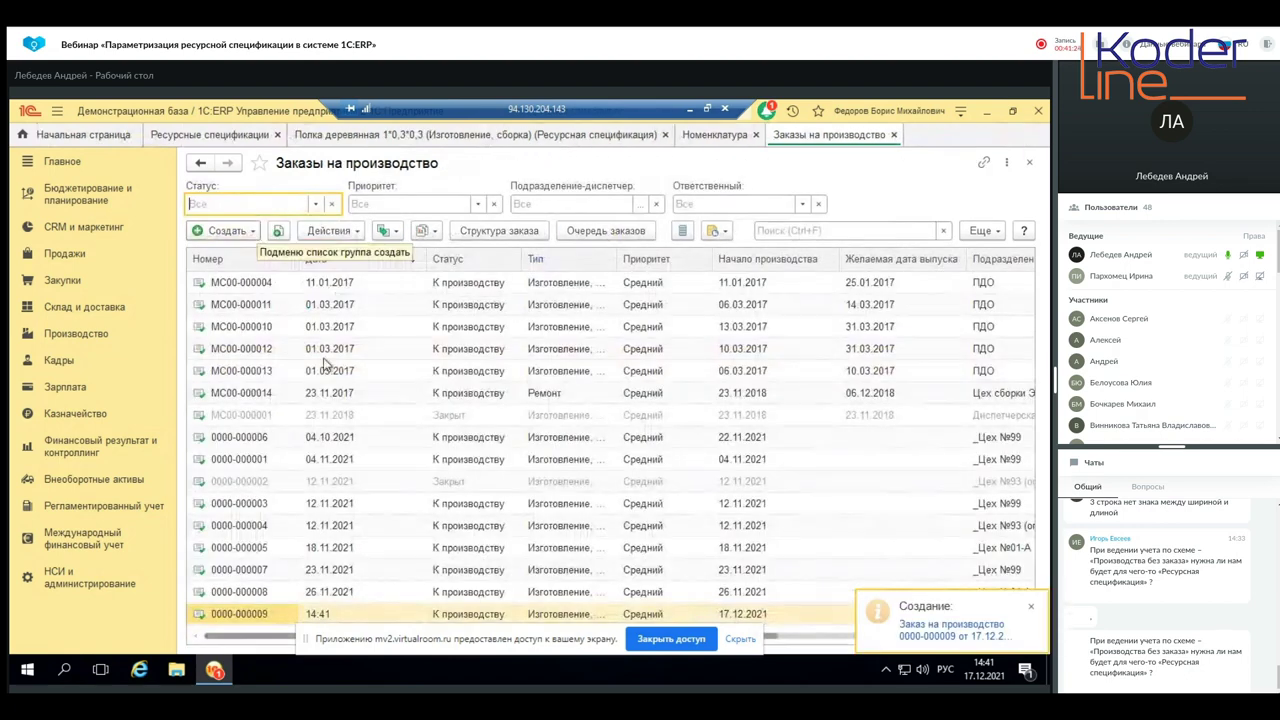
- Check the production stages dispatched by _Цех №99 in Диспетчирование этапов and close that list
{"action": "left_click", "coordinate": [89, 334]}
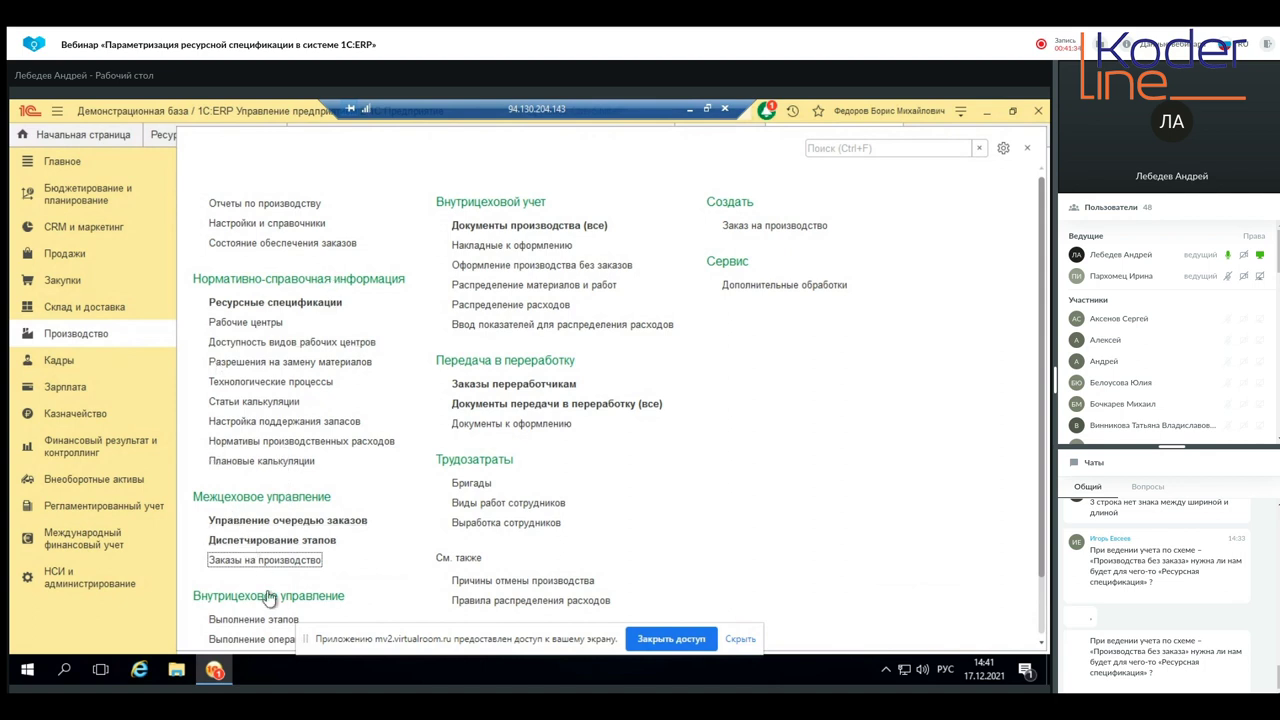
{"action": "left_click", "coordinate": [289, 540]}
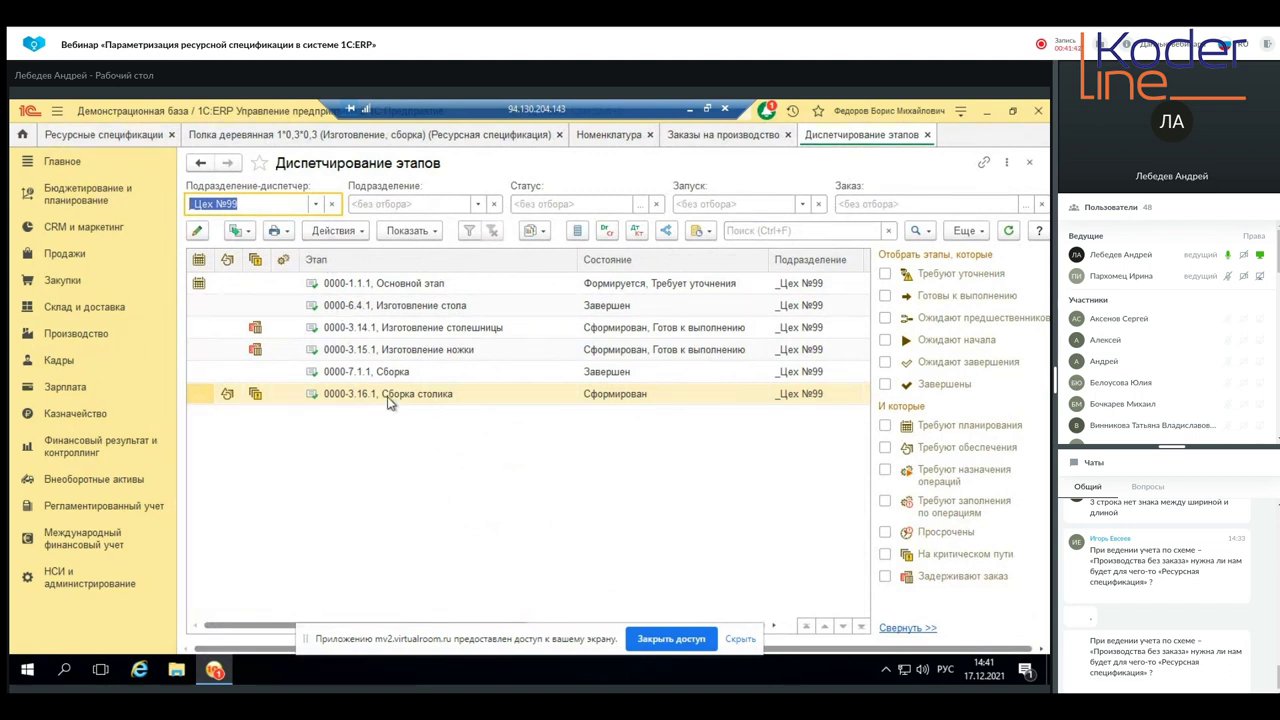
{"action": "left_click", "coordinate": [313, 205]}
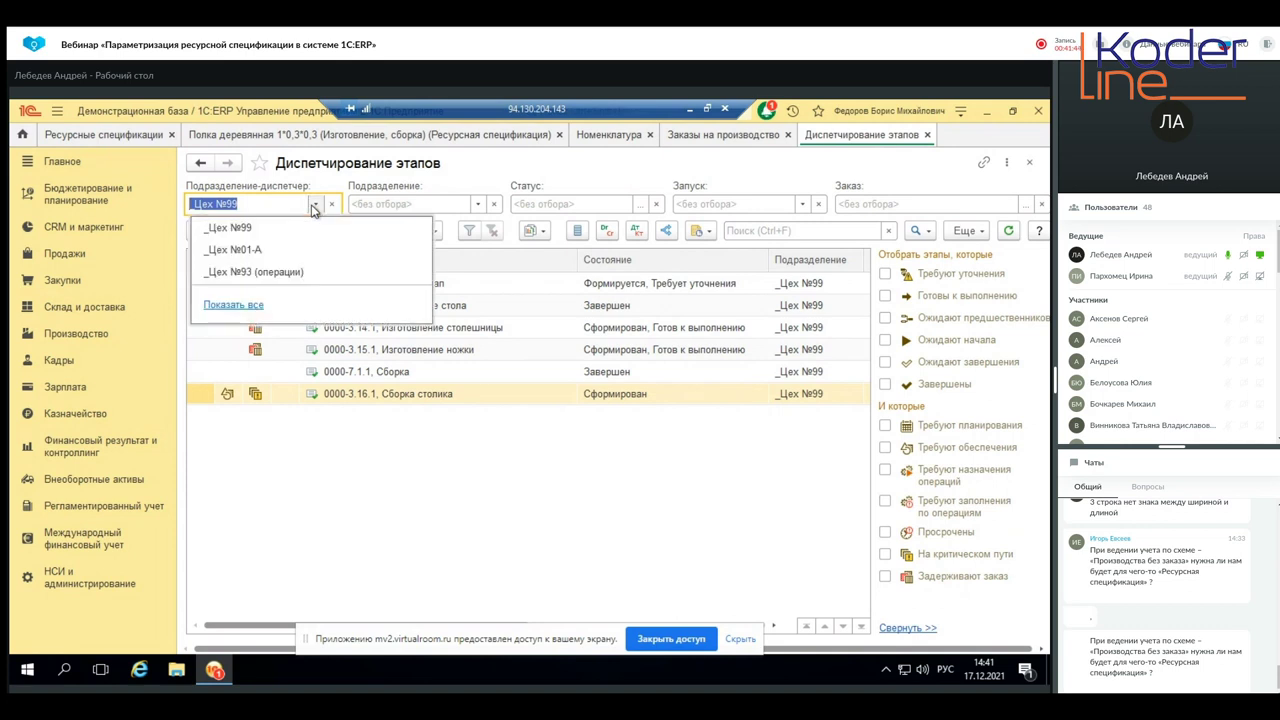
{"action": "left_click", "coordinate": [274, 232]}
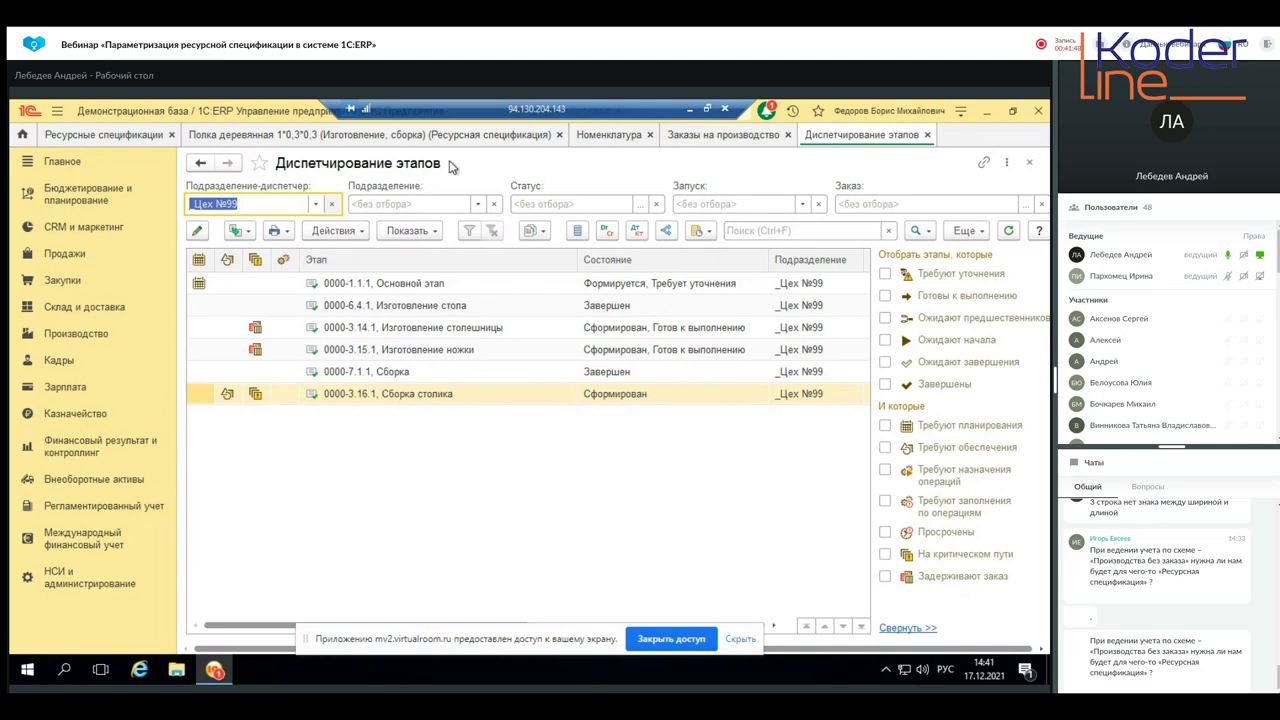
{"action": "left_click", "coordinate": [927, 135]}
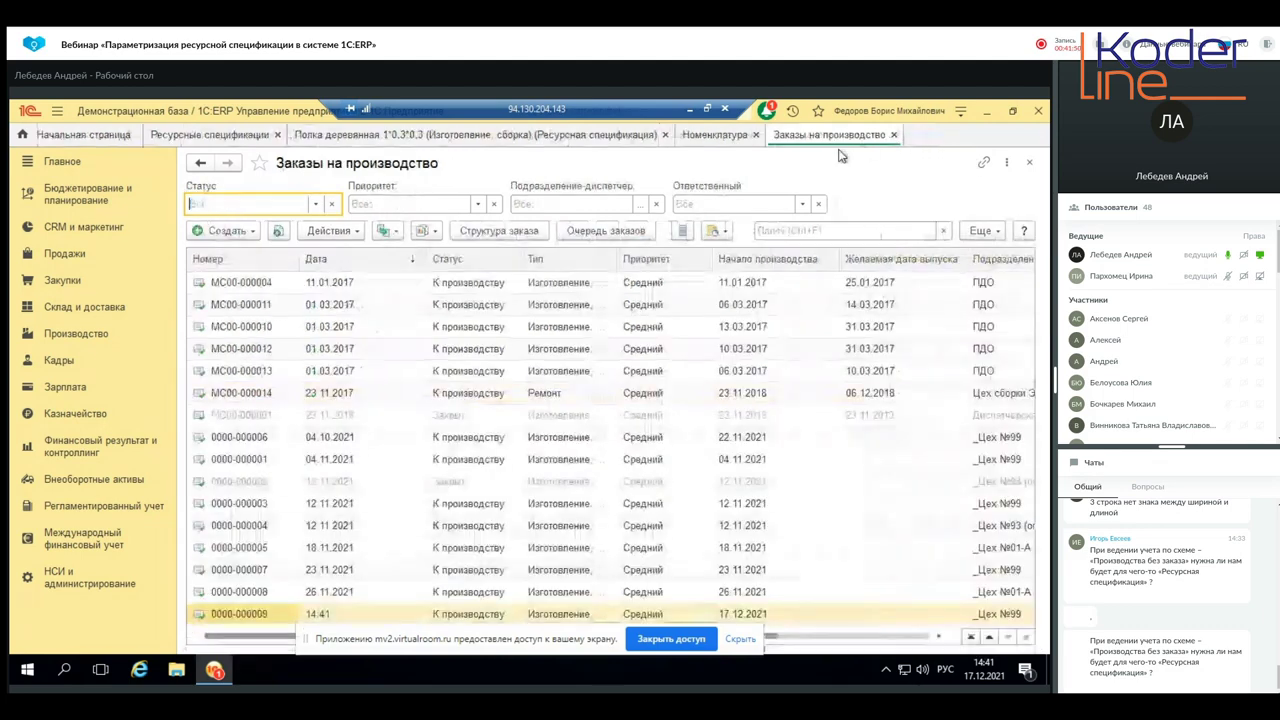
- Generate the production stages for the latest order in Управление очередью заказов, leaving all generation options unselected
{"action": "left_click", "coordinate": [95, 334]}
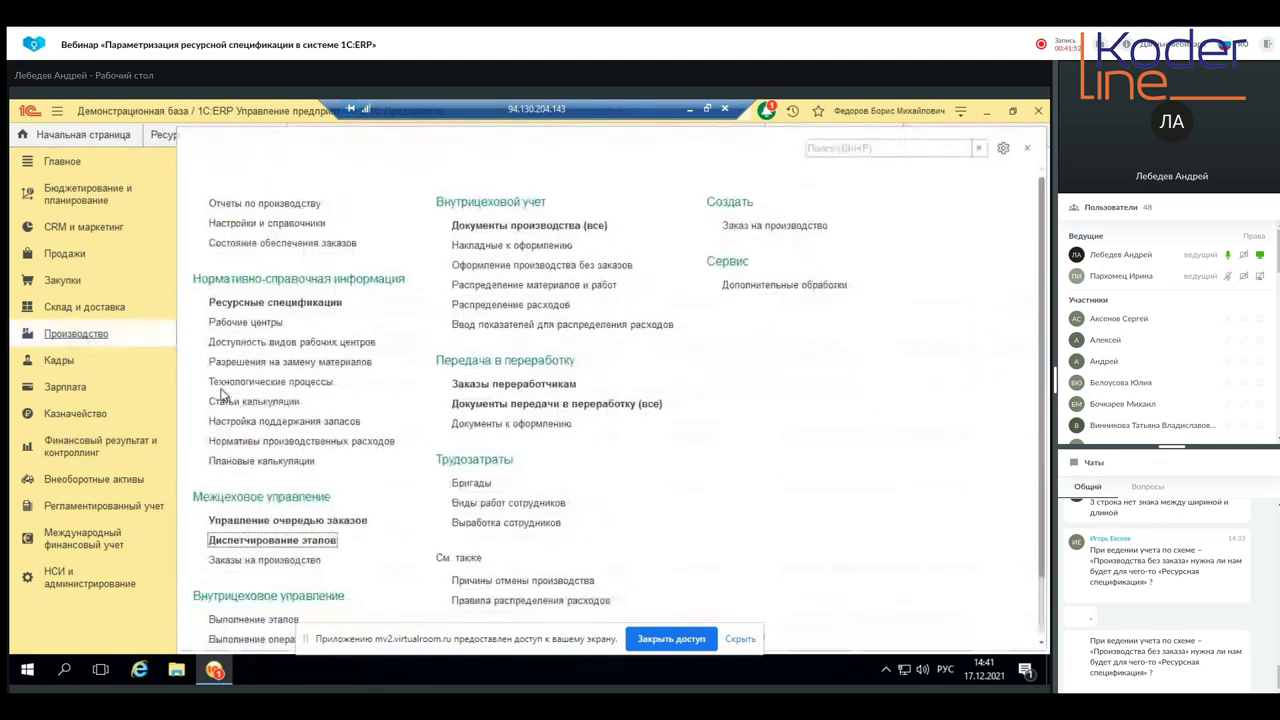
{"action": "left_click", "coordinate": [289, 521]}
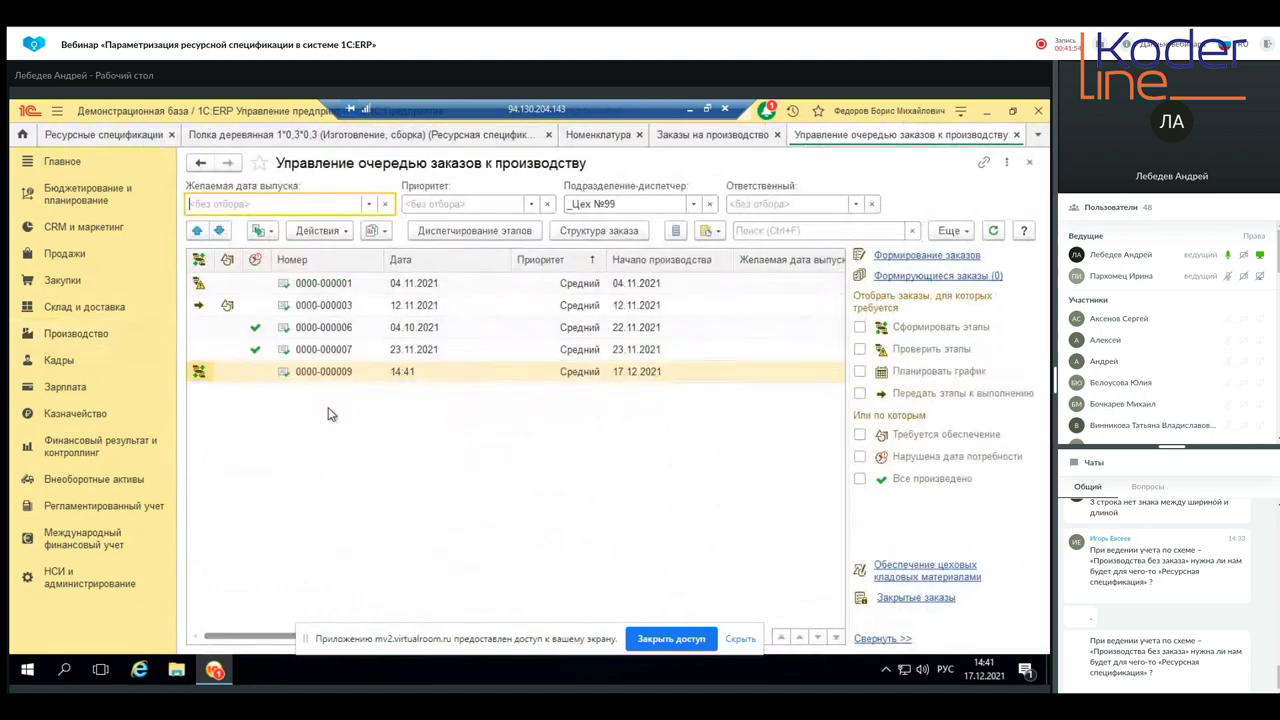
{"action": "left_click", "coordinate": [320, 231]}
{"action": "left_click", "coordinate": [386, 252]}
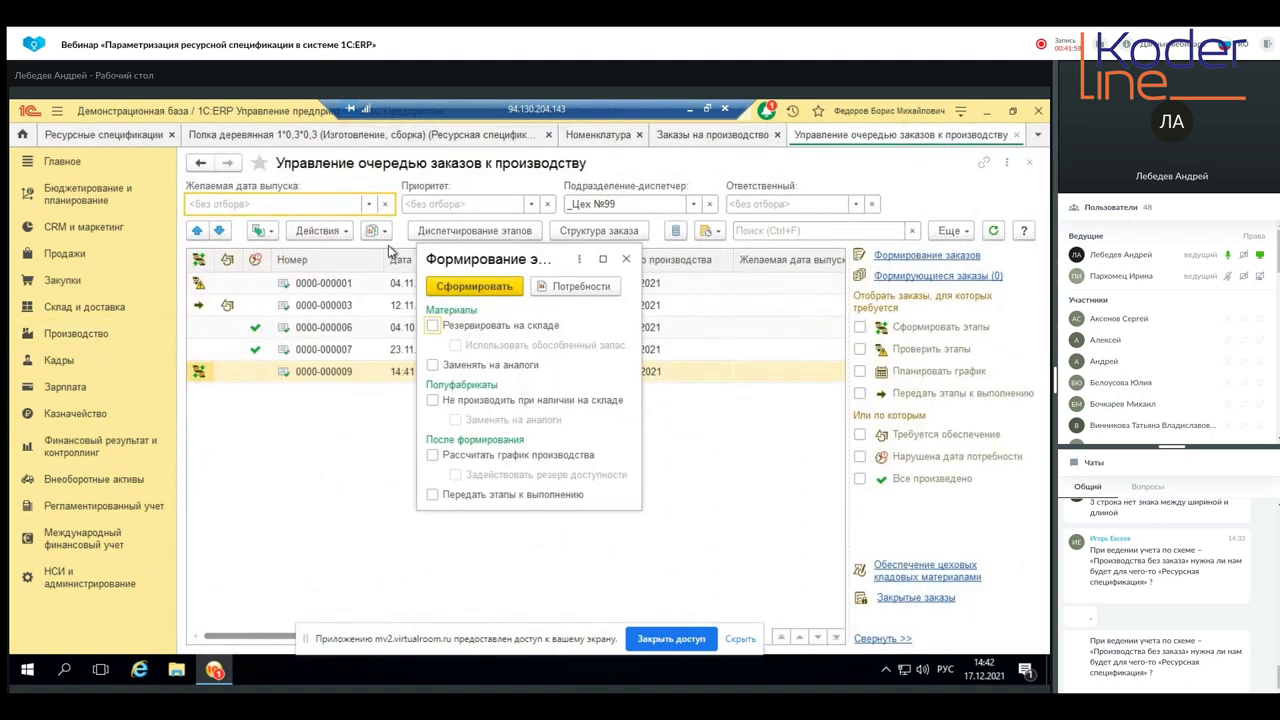
{"action": "left_click", "coordinate": [487, 287]}
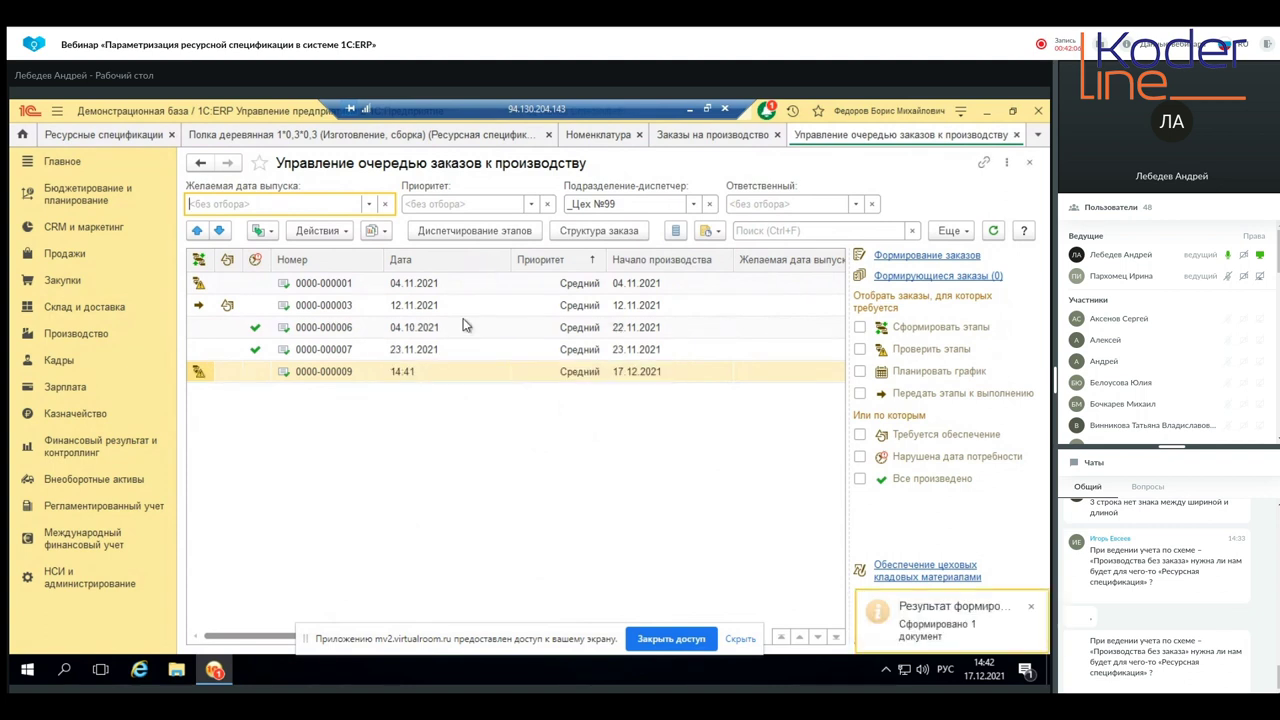
- Open the Основной stage generated for the order, check the wood and acrylic paint lines in its Обеспечение, and close the stage
{"action": "left_click", "coordinate": [358, 372]}
{"action": "left_click", "coordinate": [475, 231]}
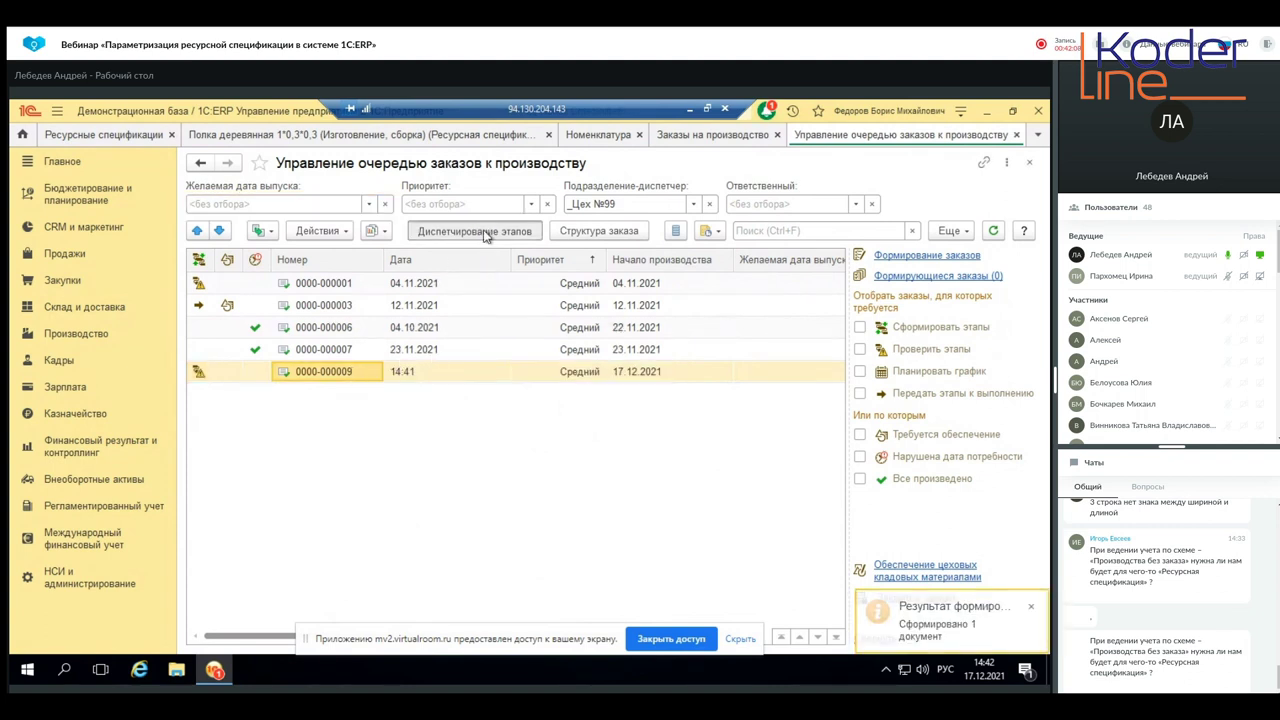
{"action": "left_click", "coordinate": [362, 284]}
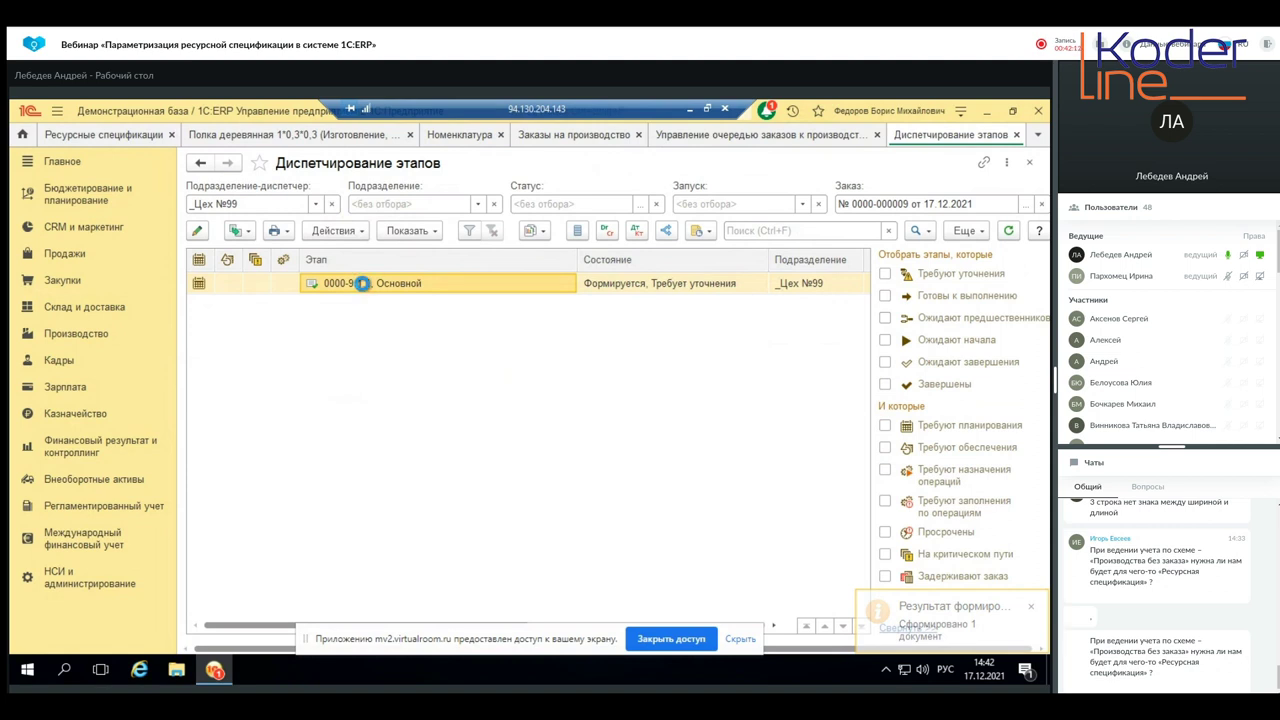
{"action": "double_click", "coordinate": [362, 284]}
{"action": "left_click", "coordinate": [293, 280]}
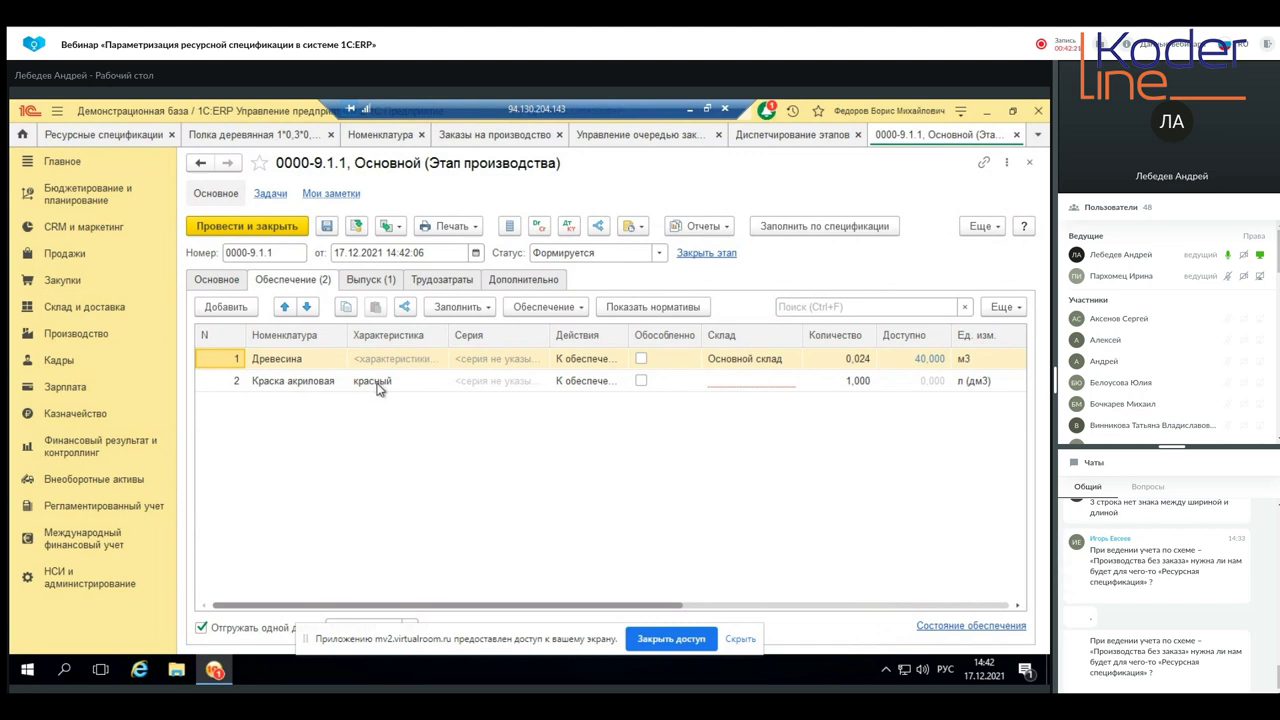
{"action": "left_click", "coordinate": [859, 366]}
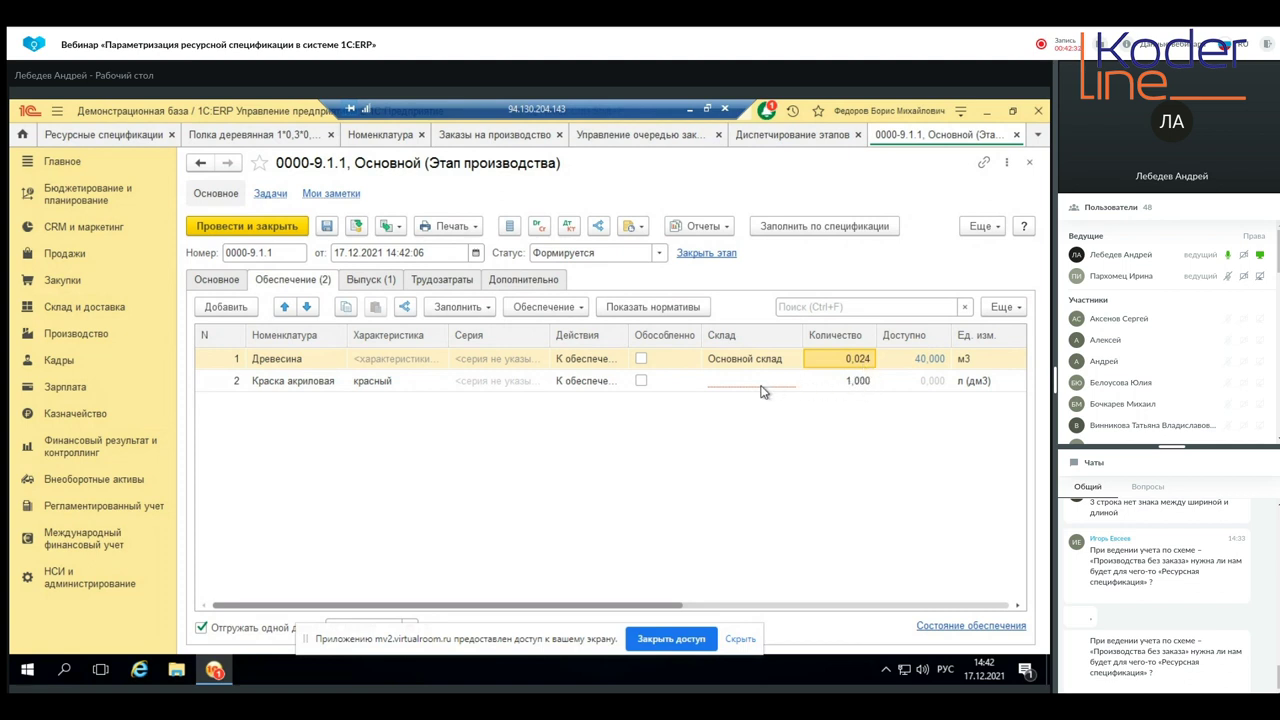
{"action": "left_click", "coordinate": [324, 383]}
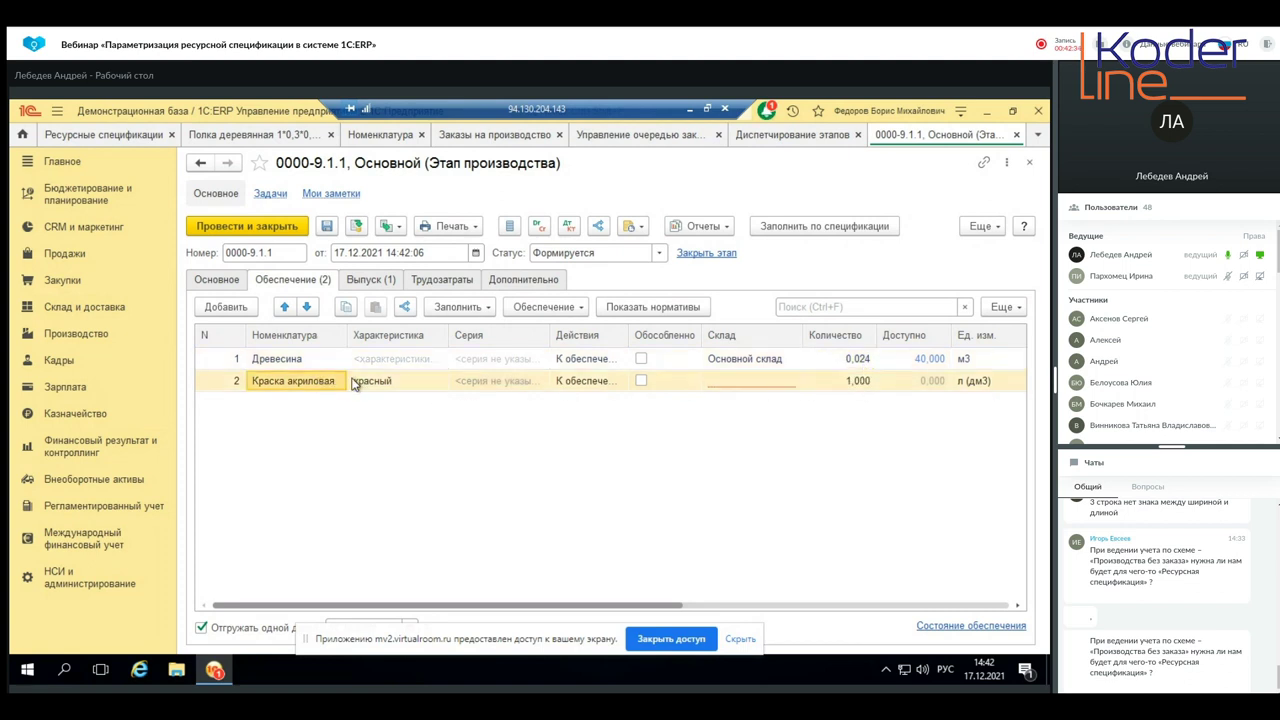
{"action": "left_click", "coordinate": [750, 384]}
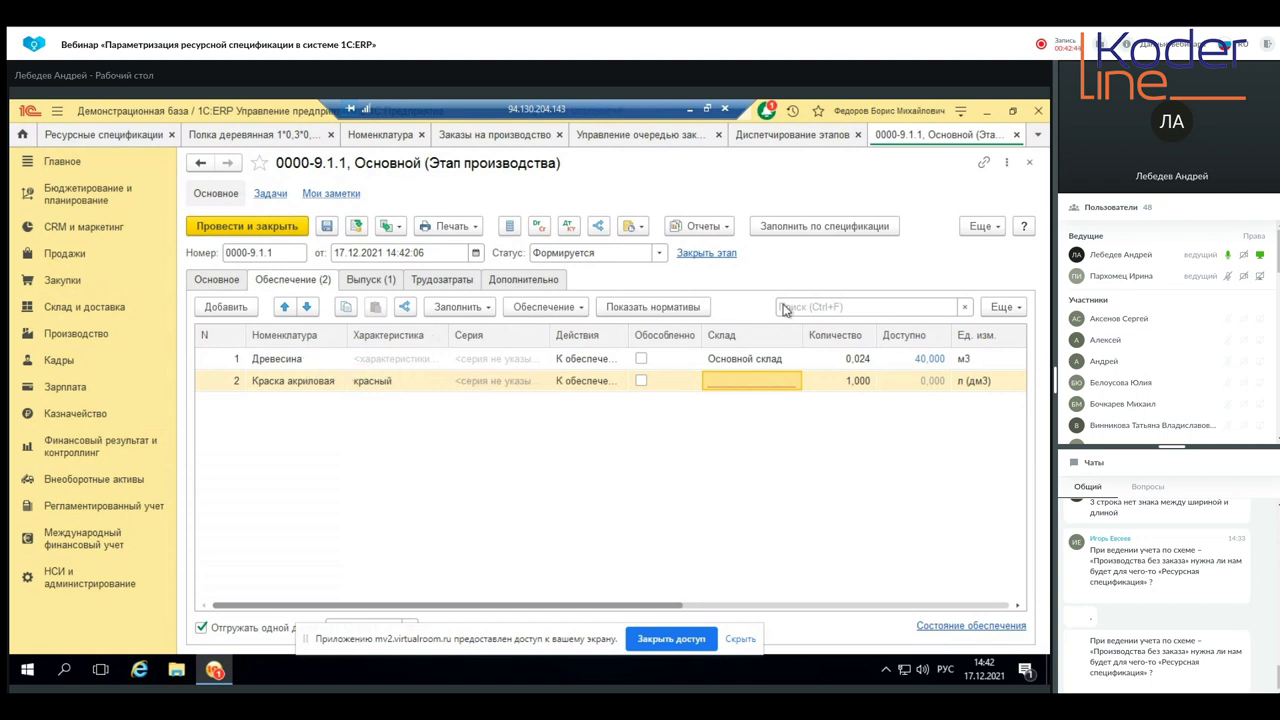
{"action": "left_click", "coordinate": [1029, 162]}
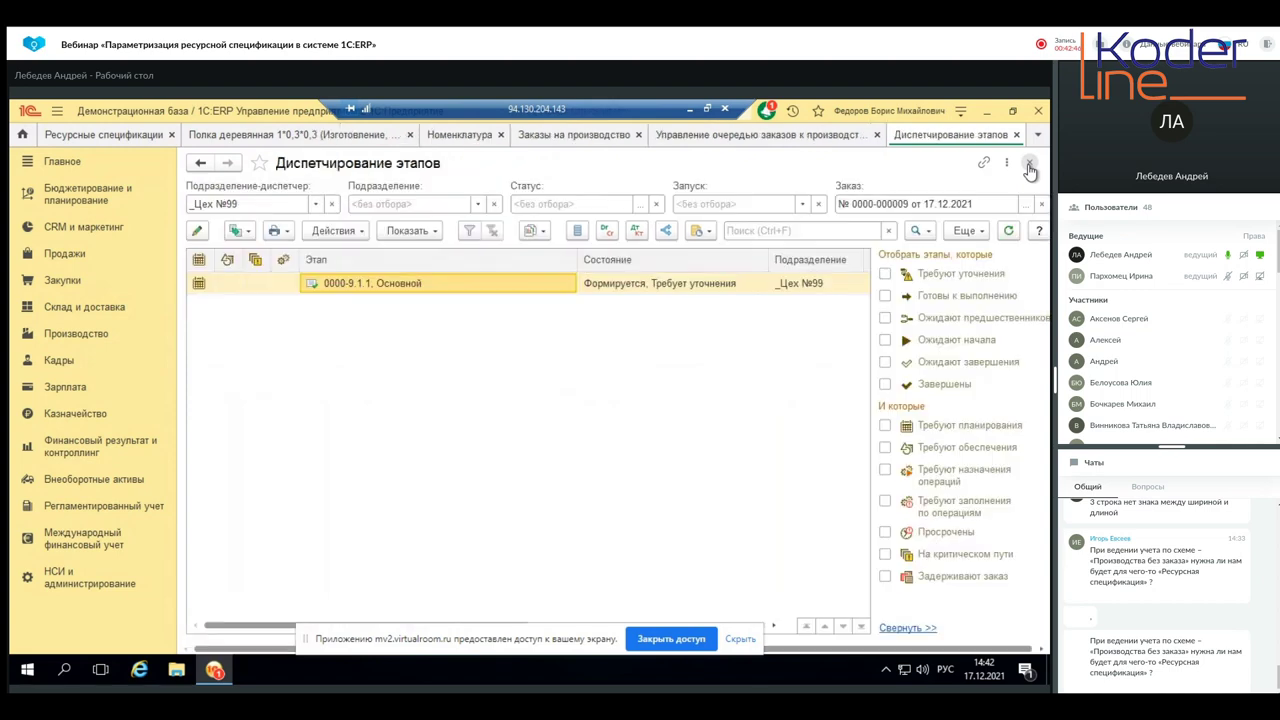
- Mark the latest order's production stages for deletion in the order queue
{"action": "left_click", "coordinate": [785, 136]}
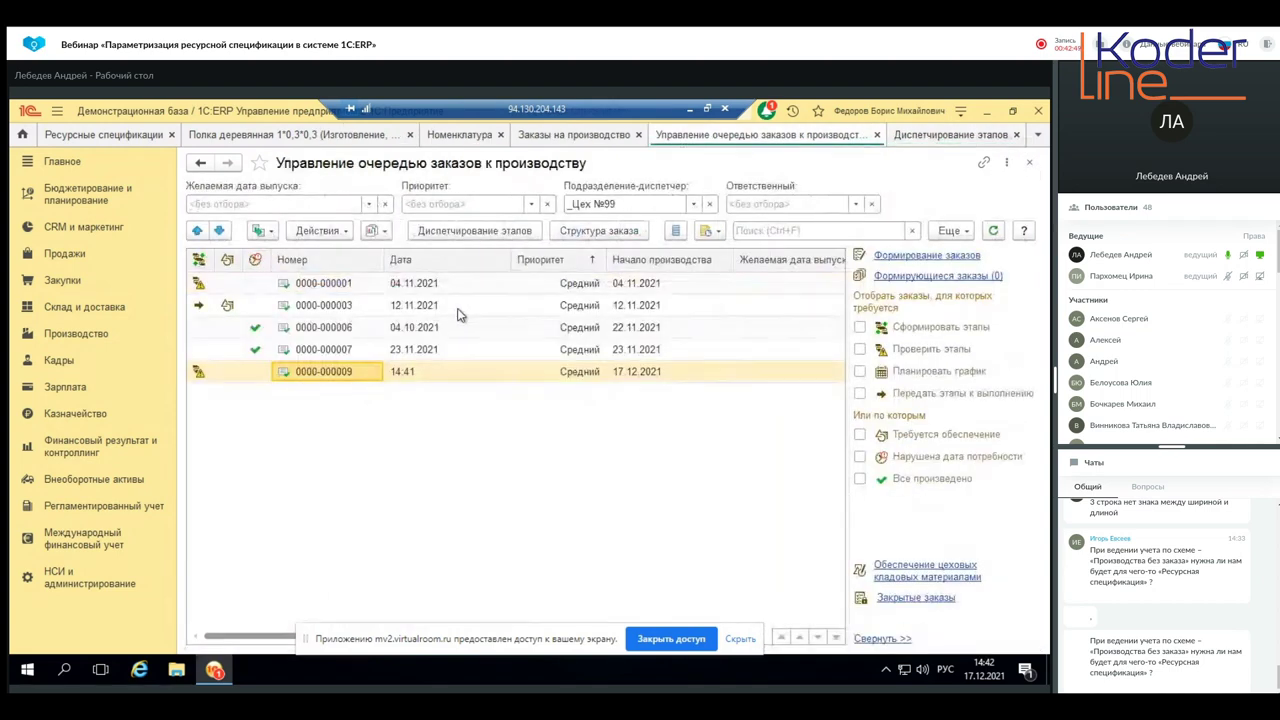
{"action": "right_click", "coordinate": [335, 376]}
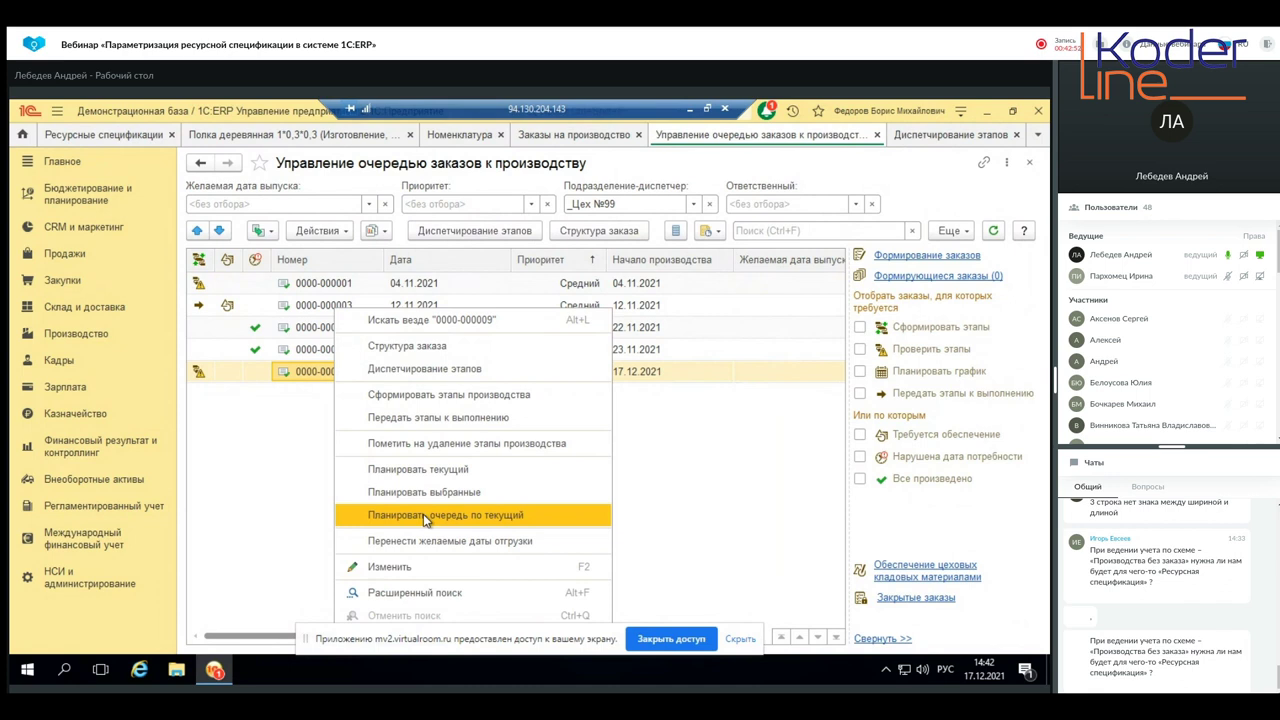
{"action": "left_click", "coordinate": [450, 449]}
{"action": "left_click", "coordinate": [622, 416]}
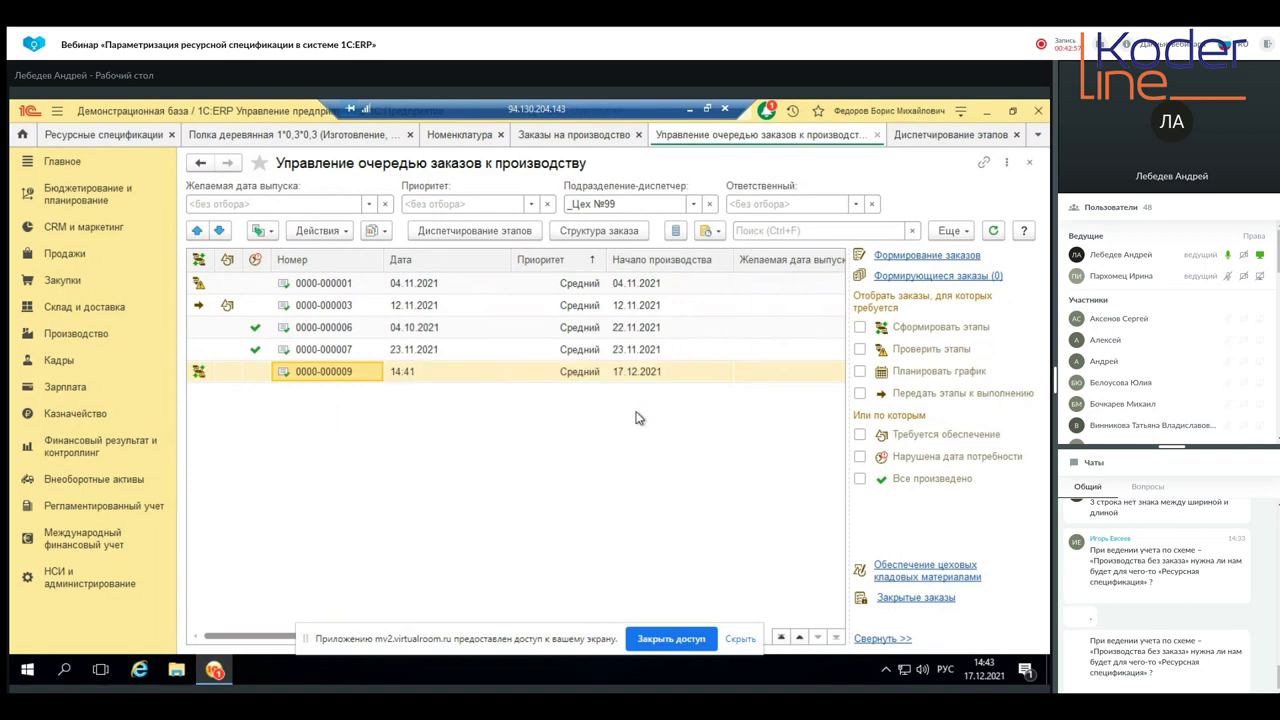
- Return to the Полка деревянная 1*0,3*0,3 resource specification and set its status to В разработке
{"action": "left_click", "coordinate": [100, 343]}
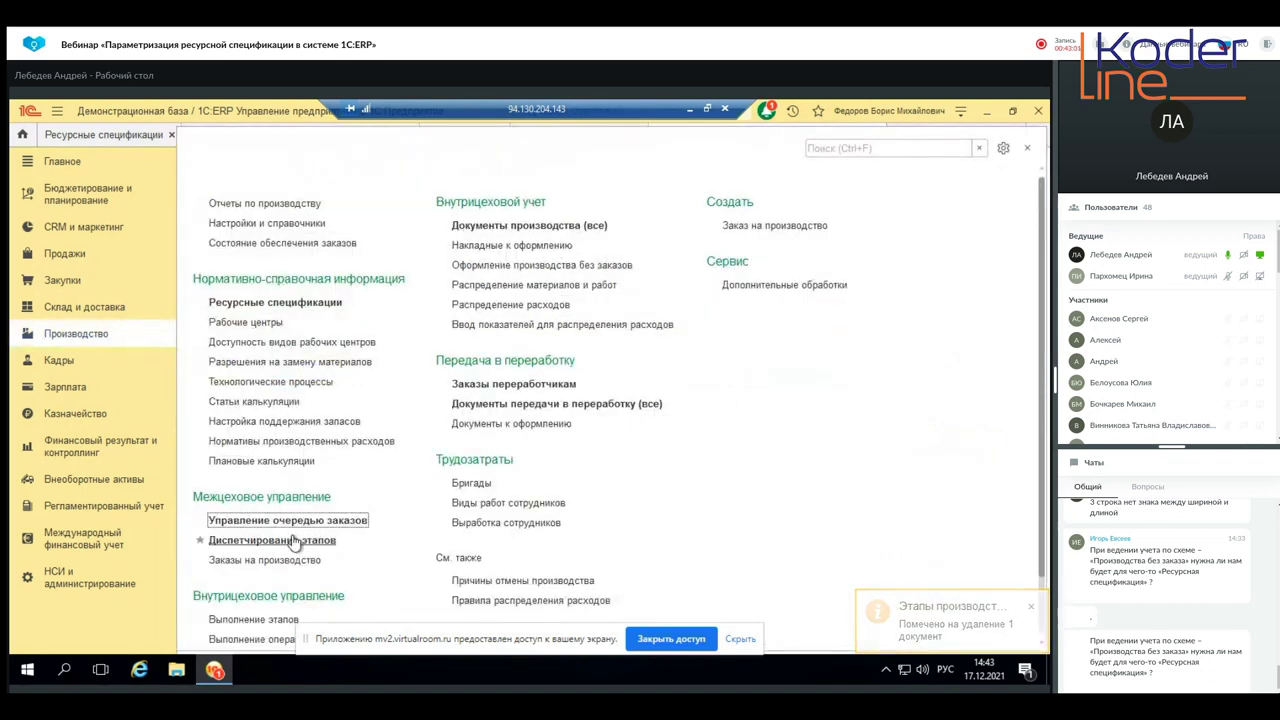
{"action": "left_click", "coordinate": [306, 304]}
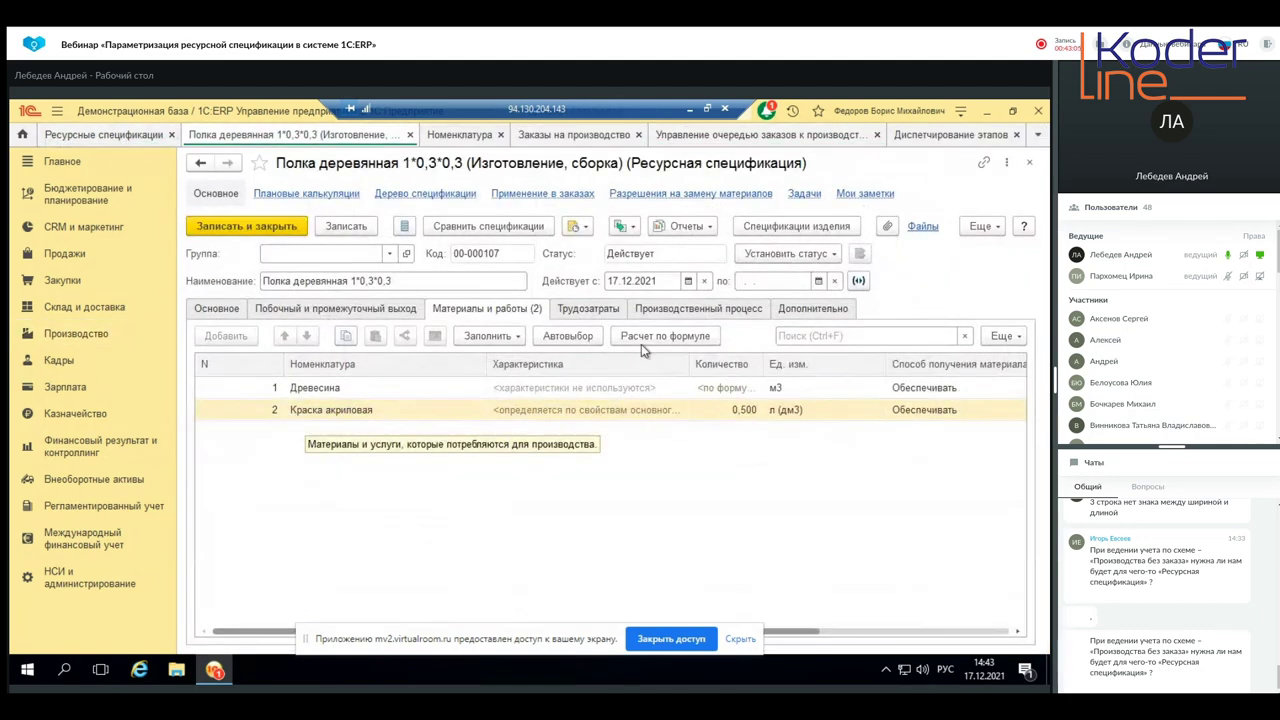
{"action": "left_click", "coordinate": [790, 254]}
{"action": "left_click", "coordinate": [822, 279]}
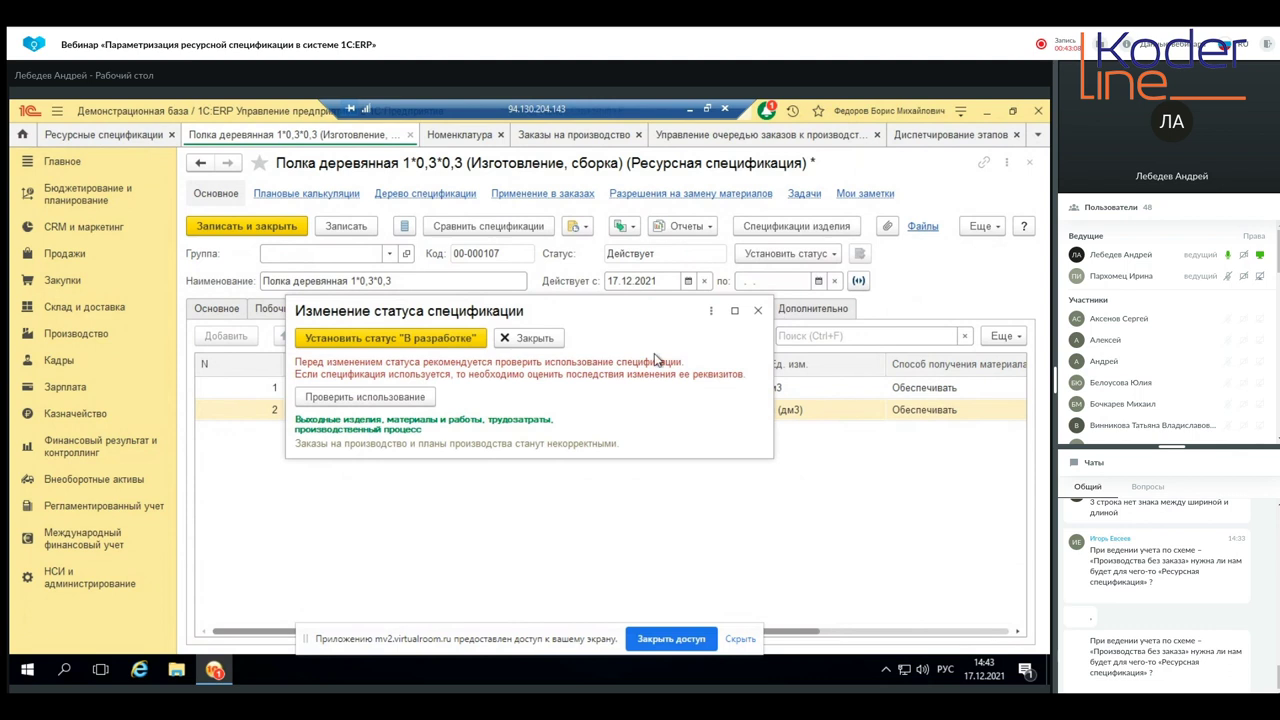
{"action": "left_click", "coordinate": [423, 330]}
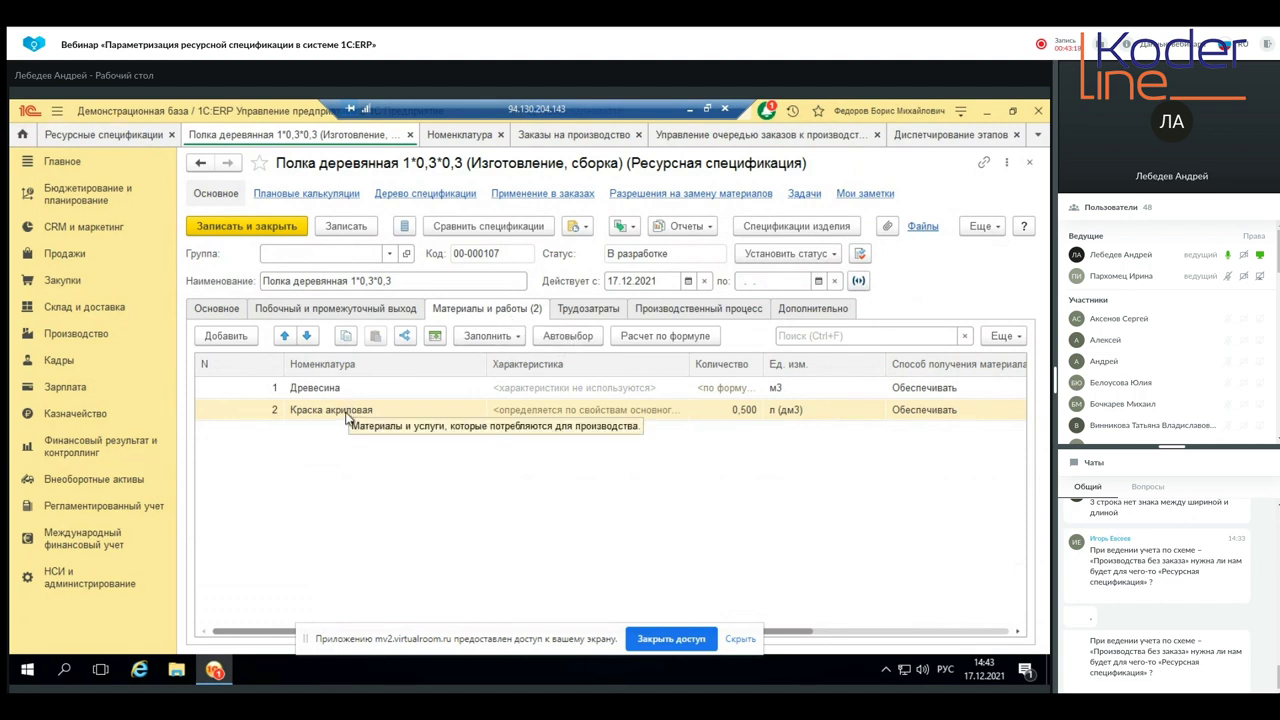
- Try the formula calculation for Трудозатраты, dismiss the messages, and view Побочный и промежуточный выход
{"action": "left_click", "coordinate": [603, 309]}
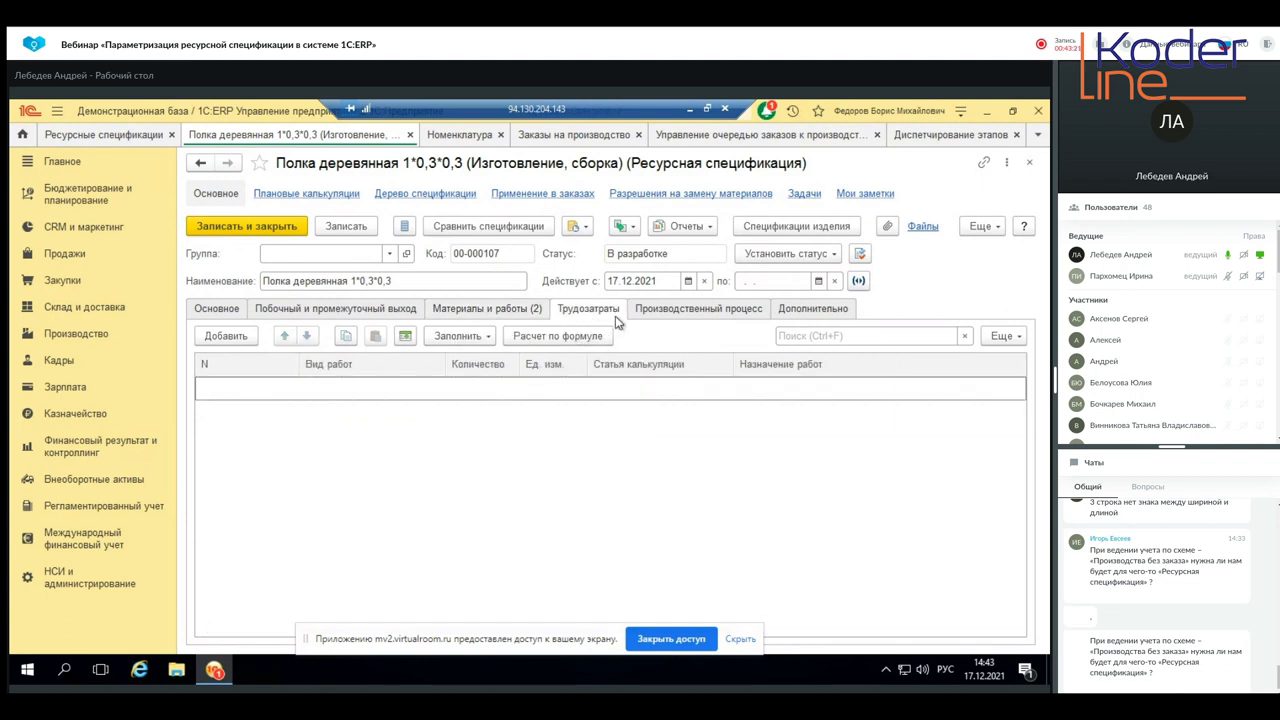
{"action": "left_click", "coordinate": [510, 335]}
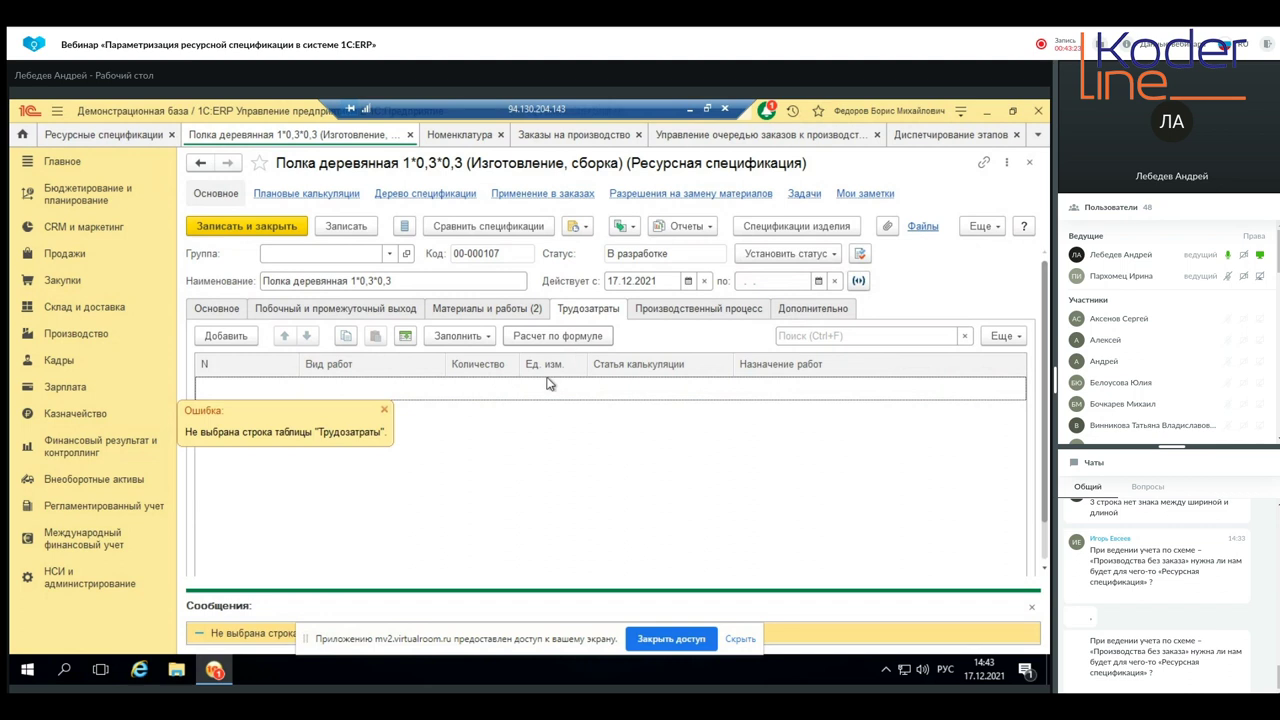
{"action": "left_click", "coordinate": [1032, 607]}
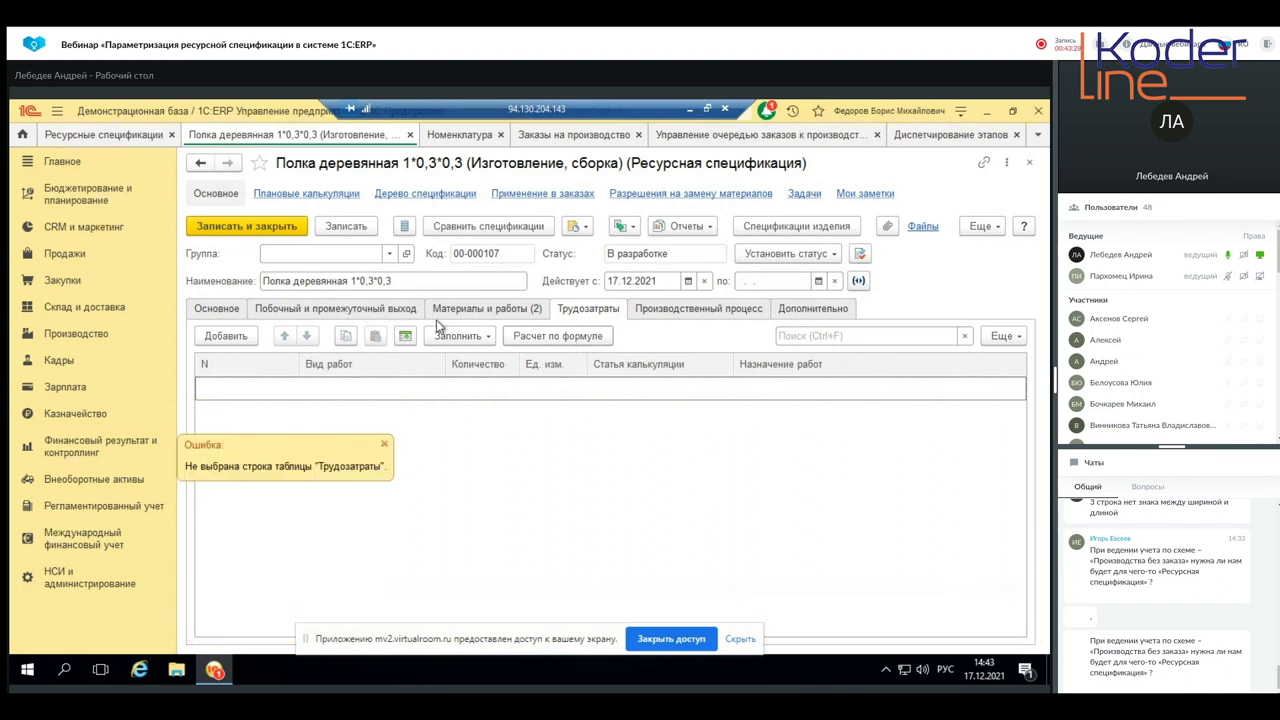
{"action": "left_click", "coordinate": [322, 310]}
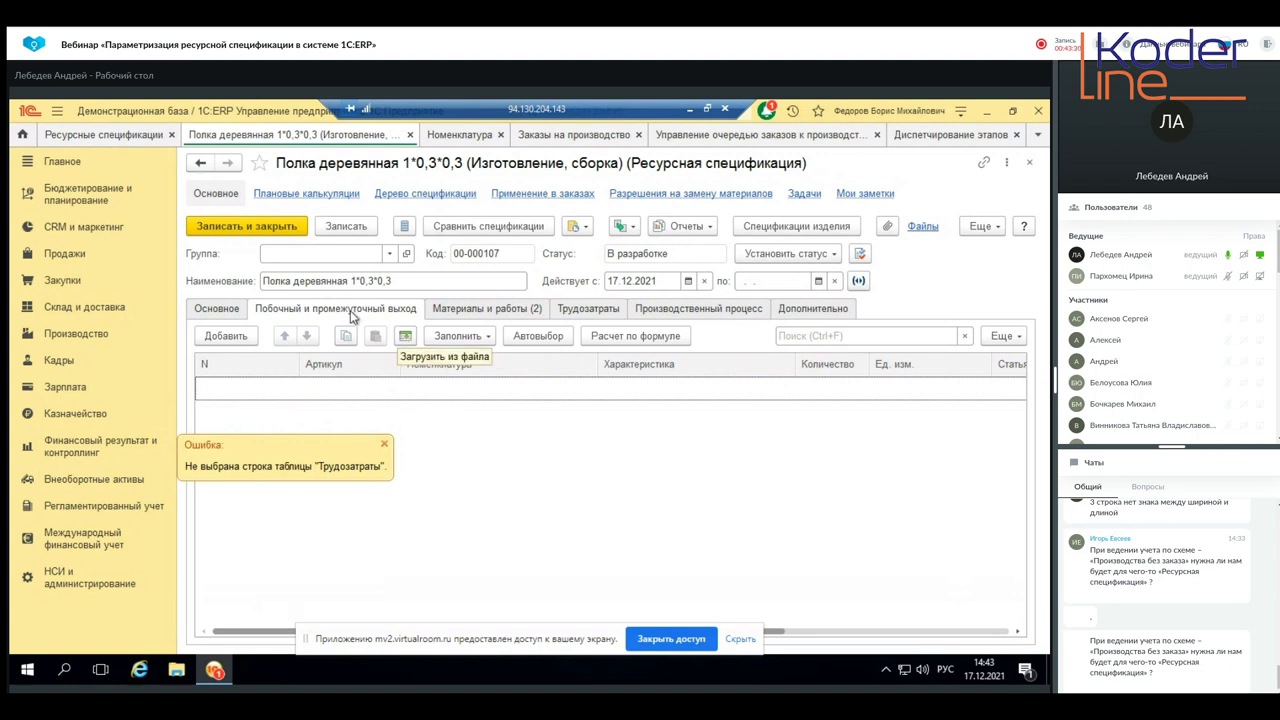
{"action": "left_click", "coordinate": [384, 446]}
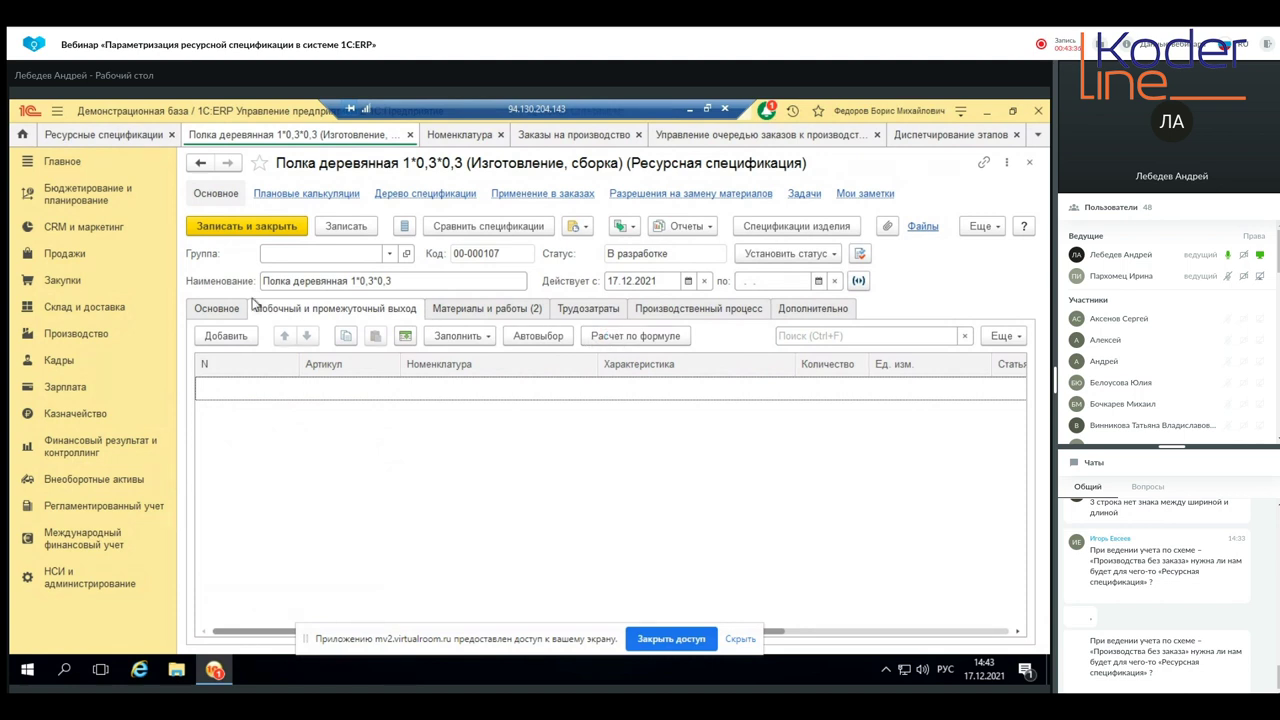
- Switch the specification's main output to a product list and select its Полка деревянная 1*0,3*0,3 line
{"action": "left_click", "coordinate": [214, 309]}
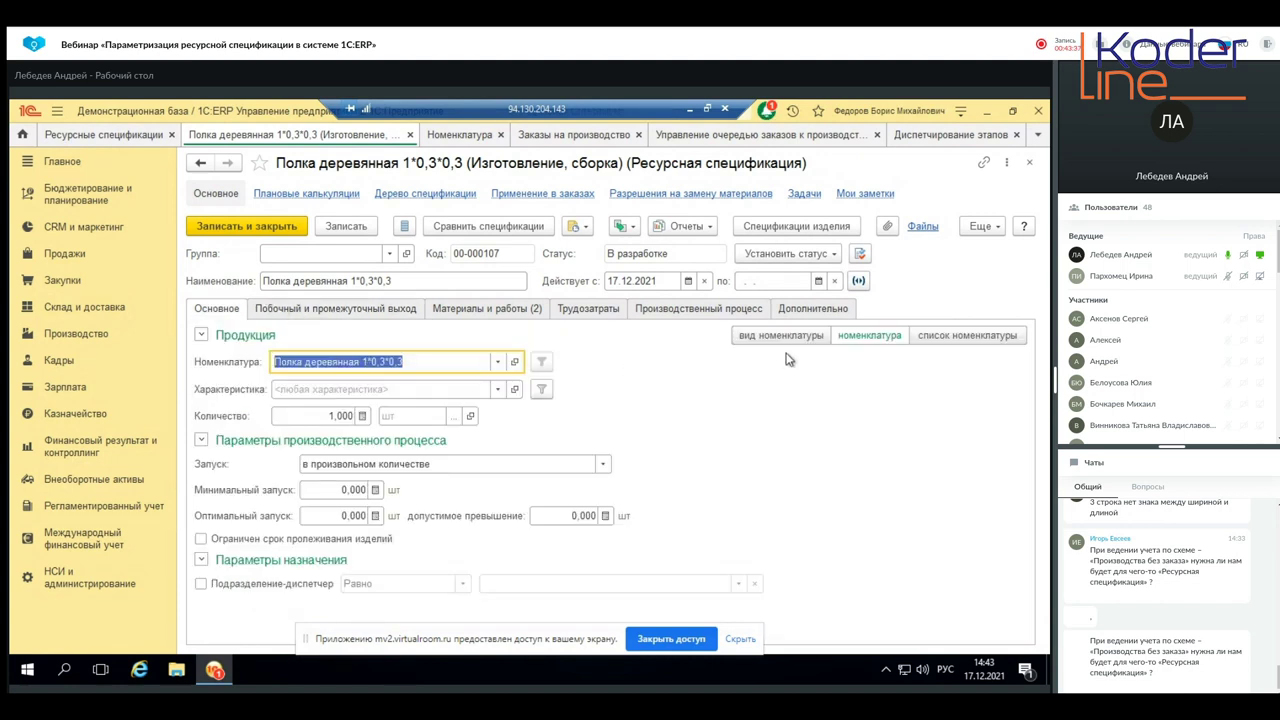
{"action": "left_click", "coordinate": [945, 340]}
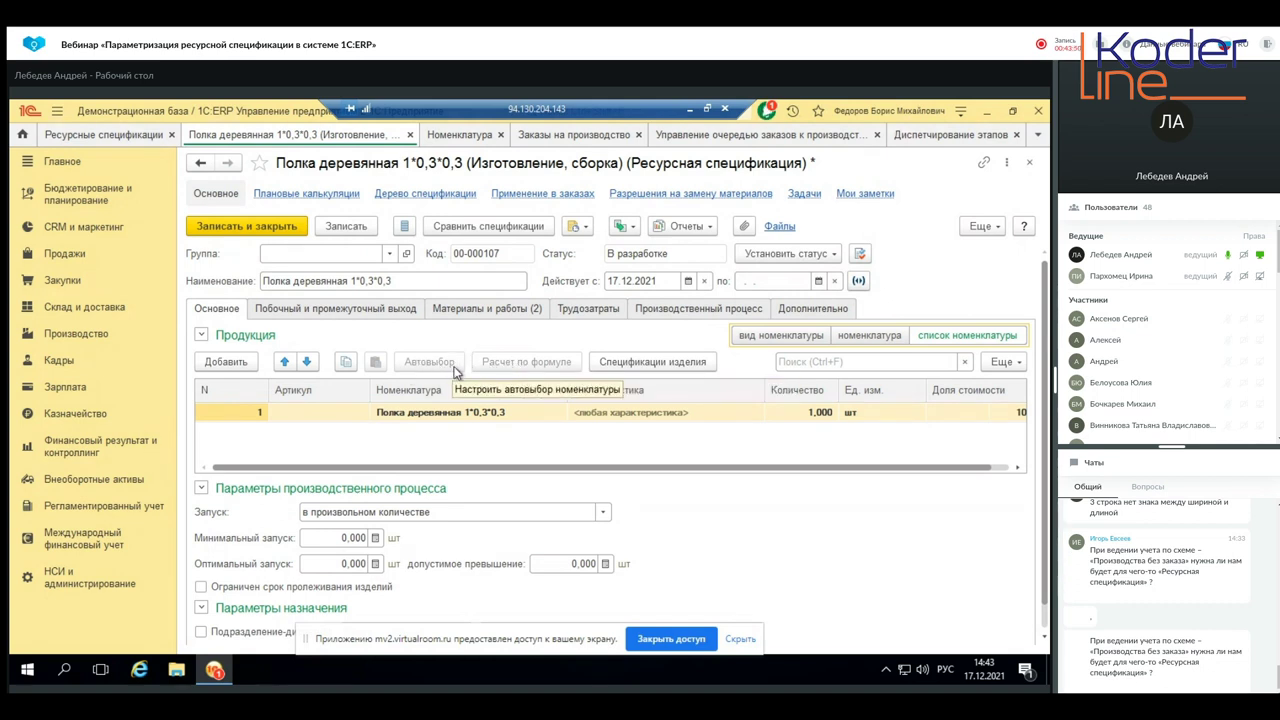
{"action": "left_click", "coordinate": [433, 416]}
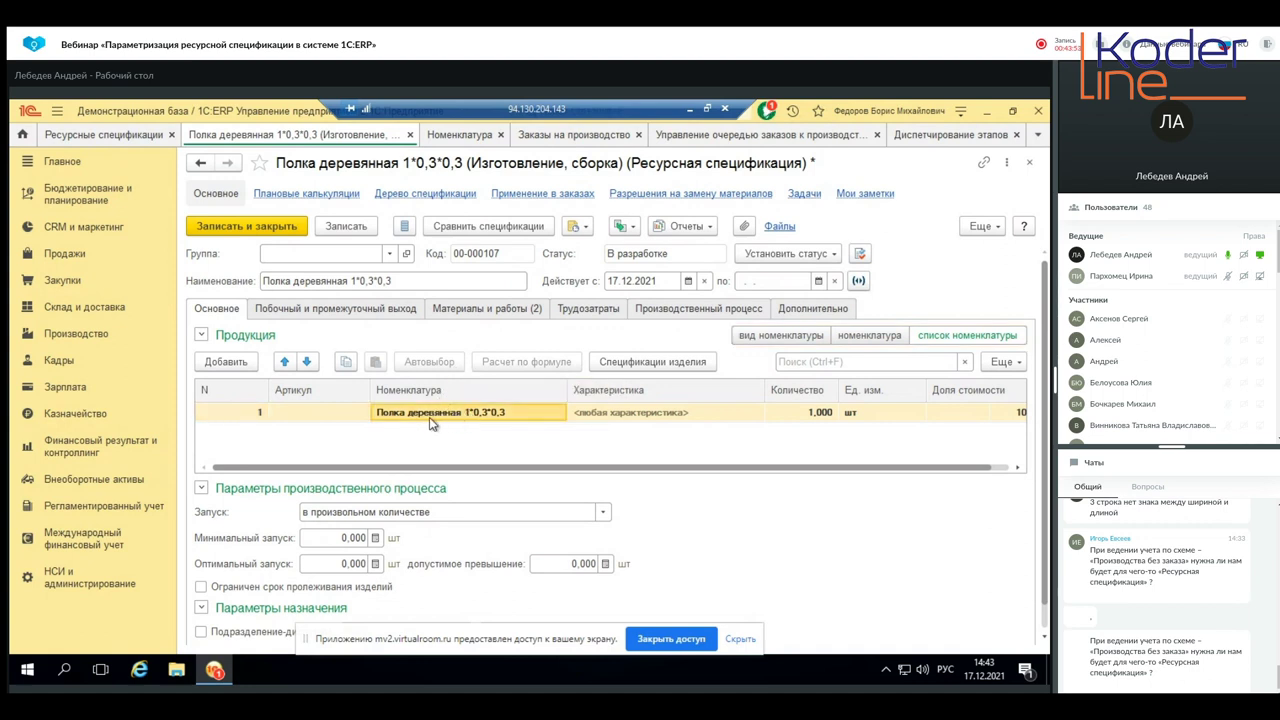
{"action": "left_click", "coordinate": [226, 362]}
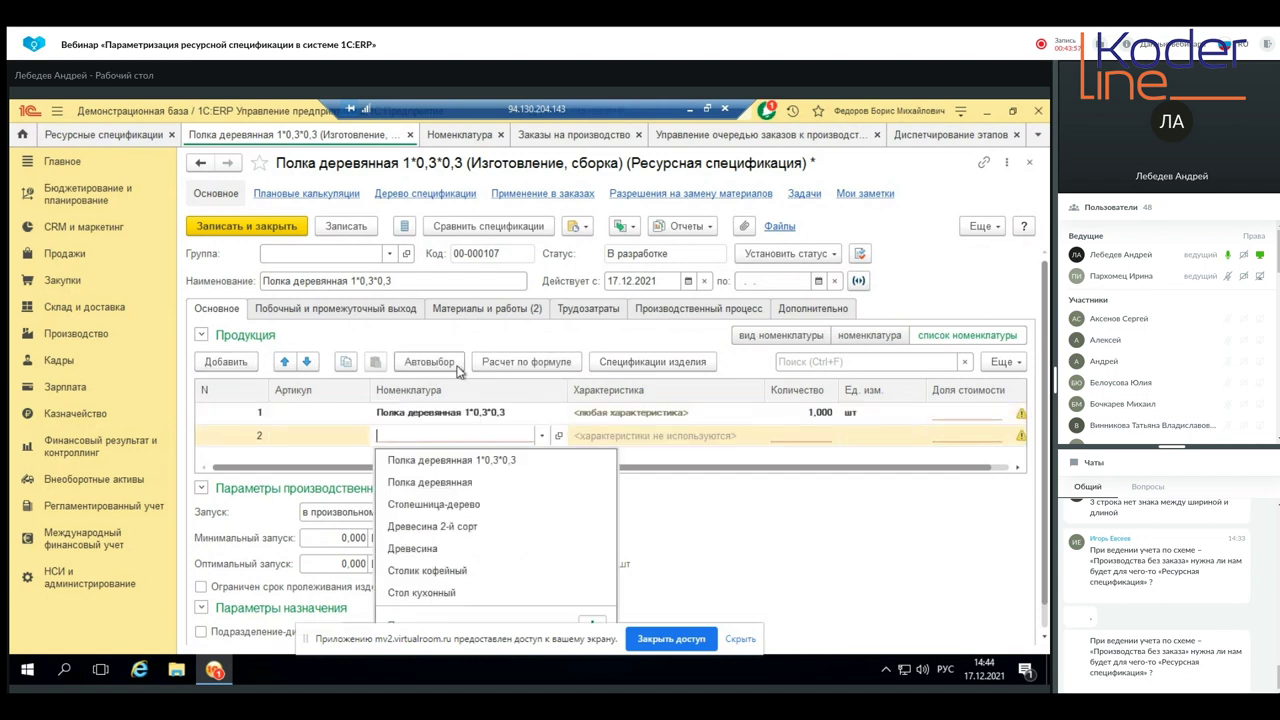
{"action": "left_click", "coordinate": [677, 454]}
{"action": "left_click", "coordinate": [598, 463]}
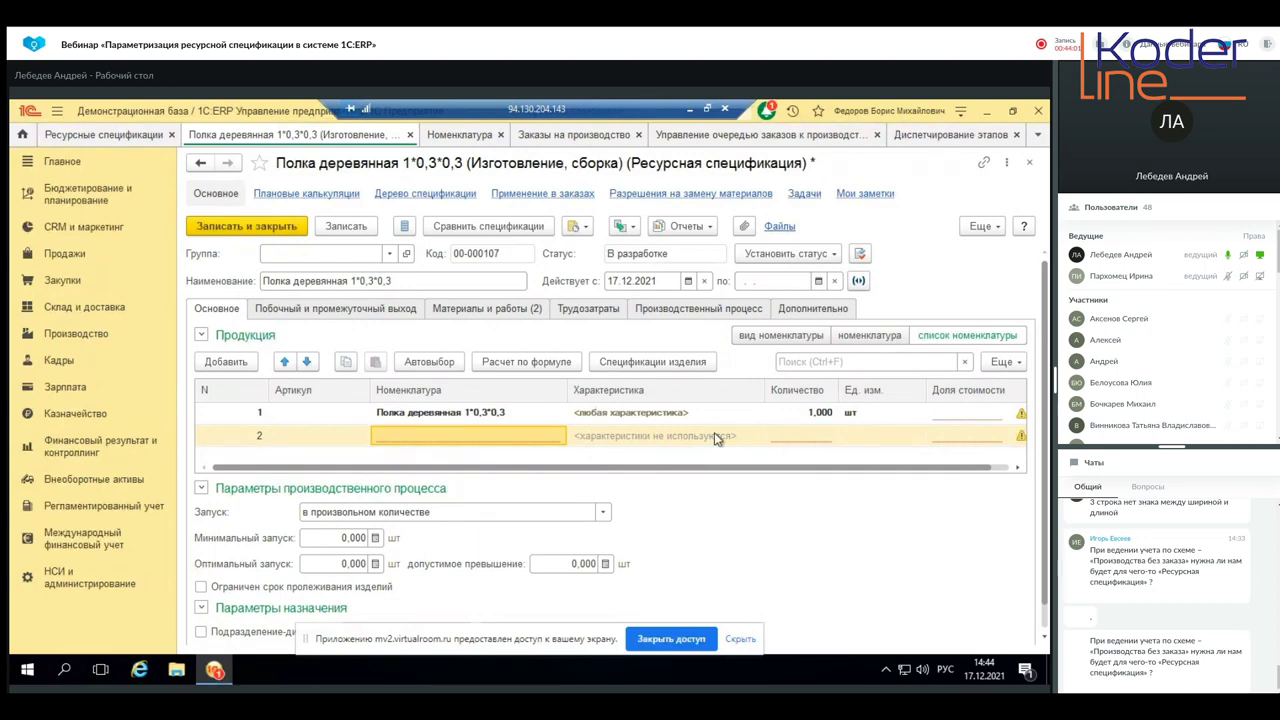
{"action": "key", "text": "Delete"}
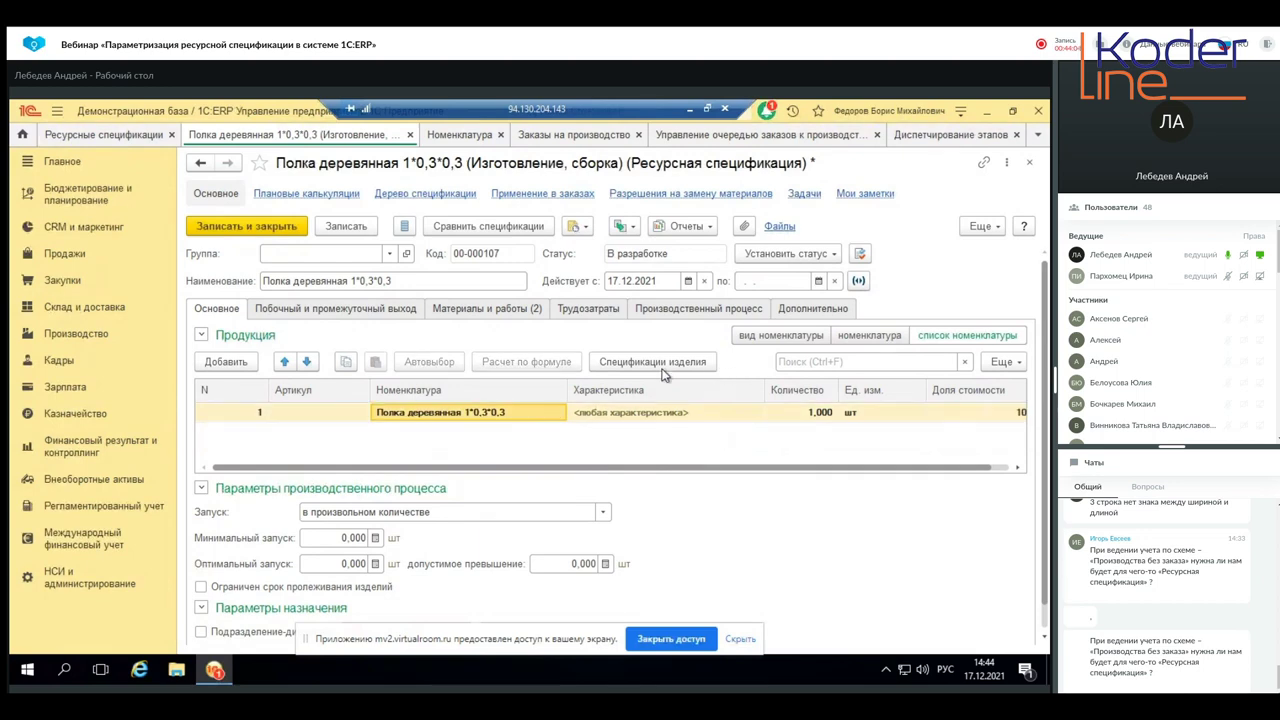
- Try using work center types for the Основной production stage, review the Виды рабочих центров section, and turn the option off
{"action": "left_click", "coordinate": [670, 312]}
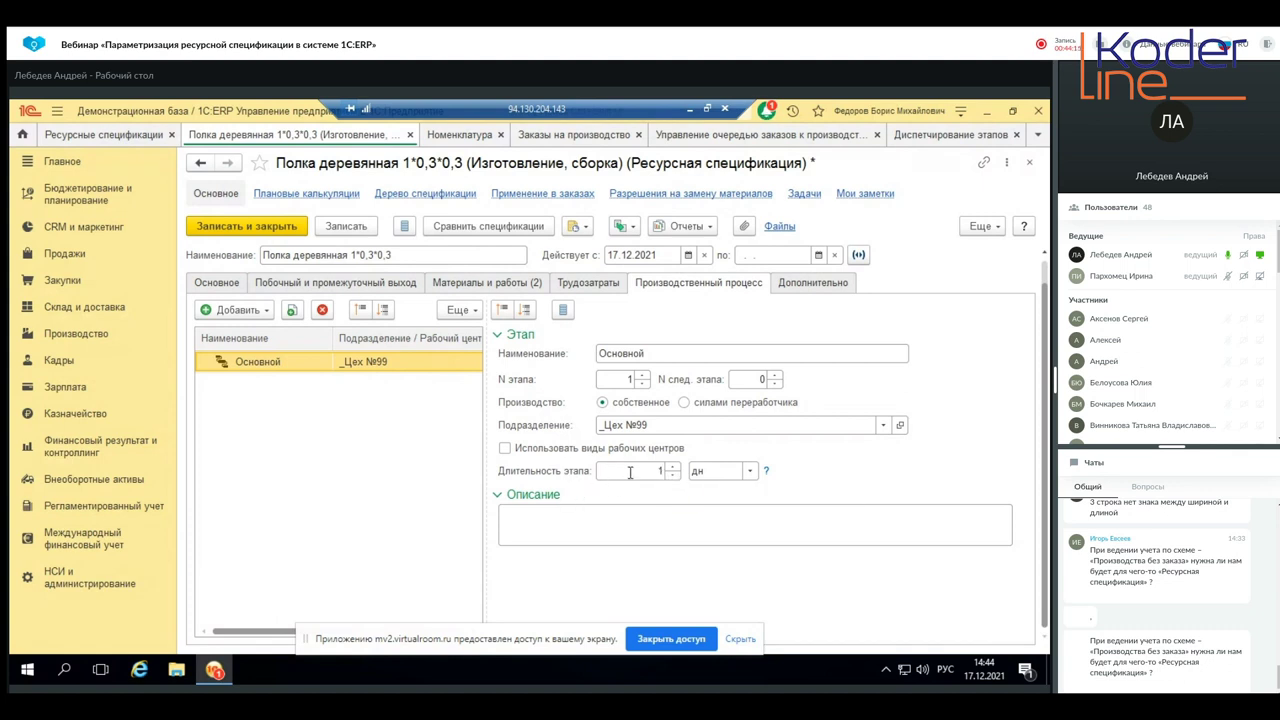
{"action": "left_click", "coordinate": [505, 448]}
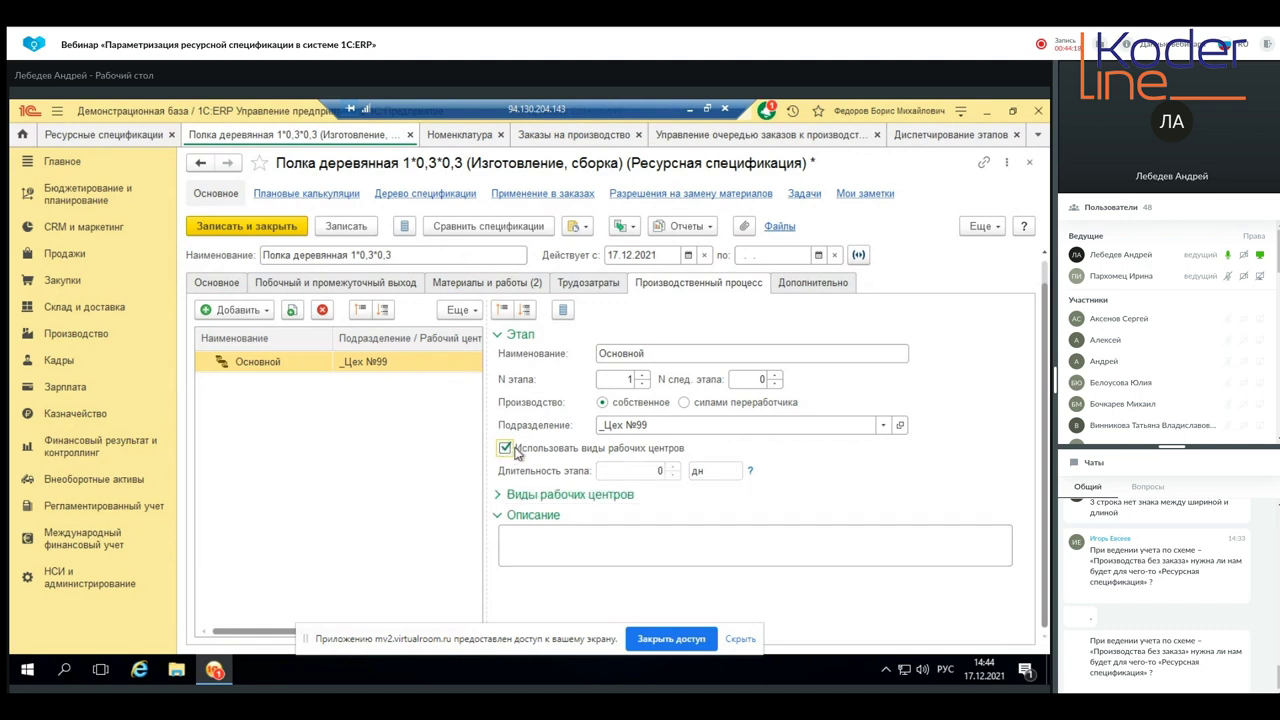
{"action": "left_click", "coordinate": [500, 494]}
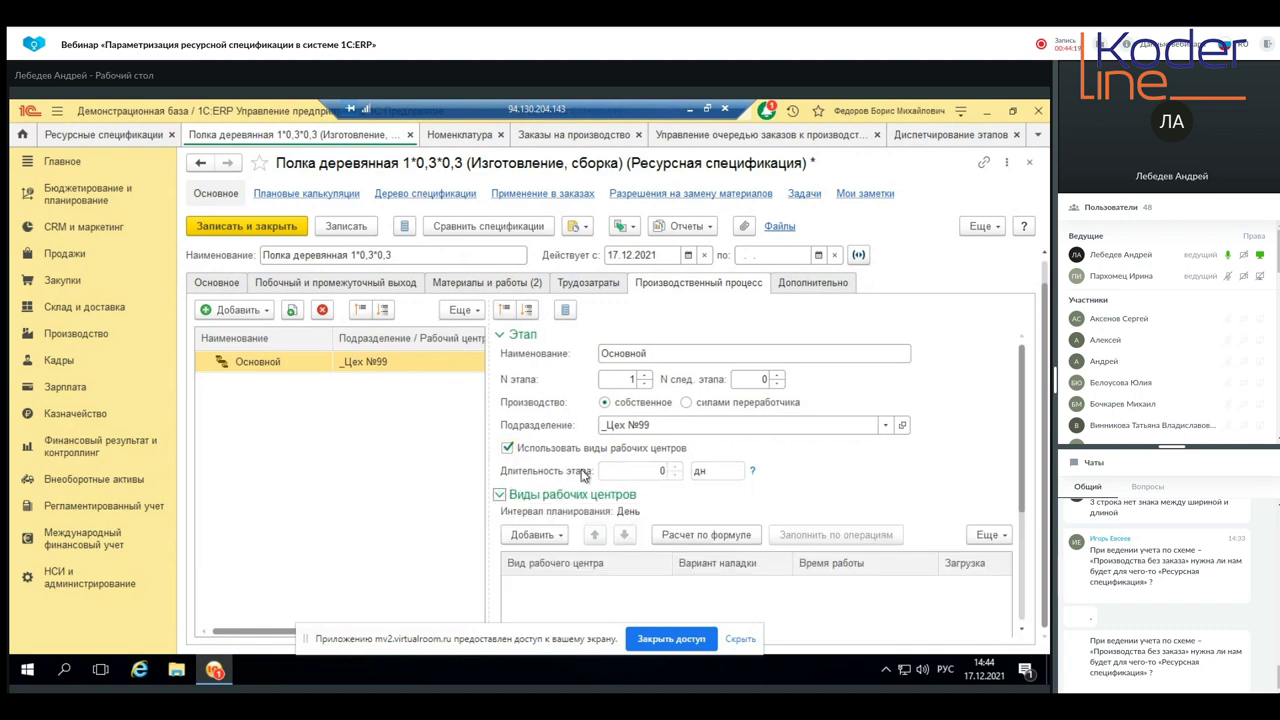
{"action": "scroll", "coordinate": [585, 476], "scroll_direction": "down", "scroll_amount": 2}
{"action": "scroll", "coordinate": [620, 490], "scroll_direction": "up", "scroll_amount": 2}
{"action": "left_click", "coordinate": [500, 495]}
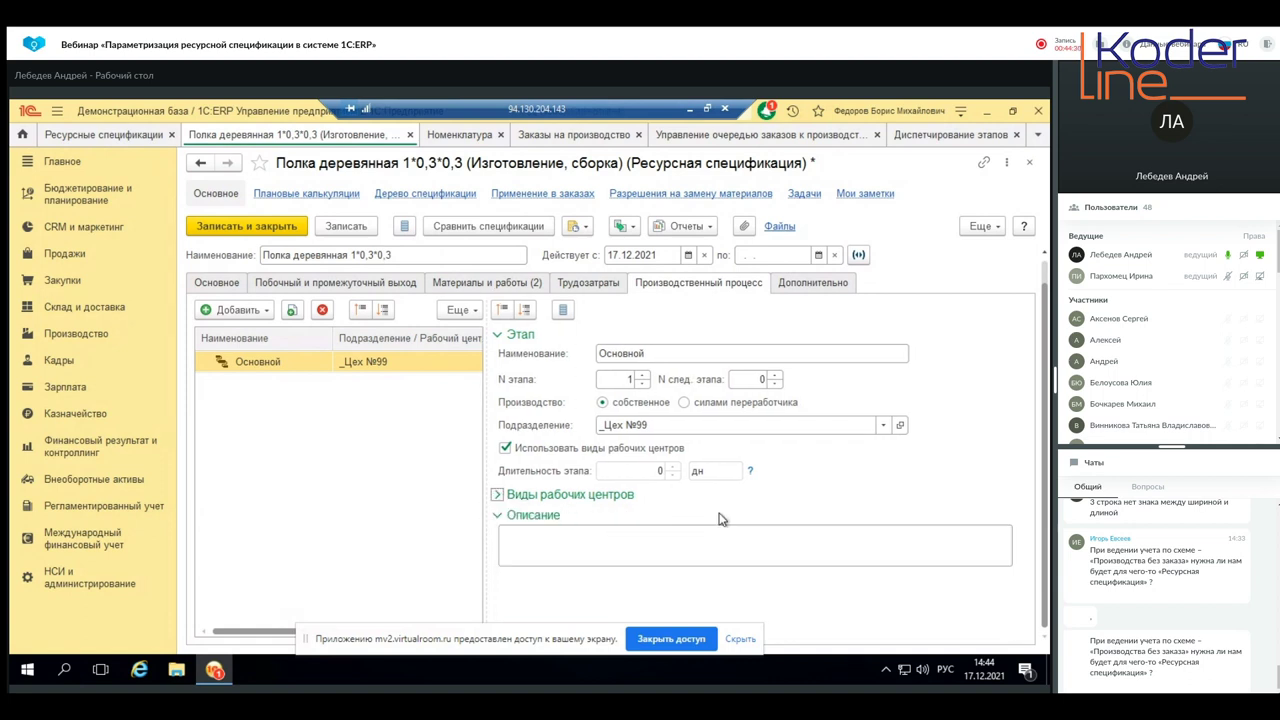
{"action": "left_click", "coordinate": [498, 494]}
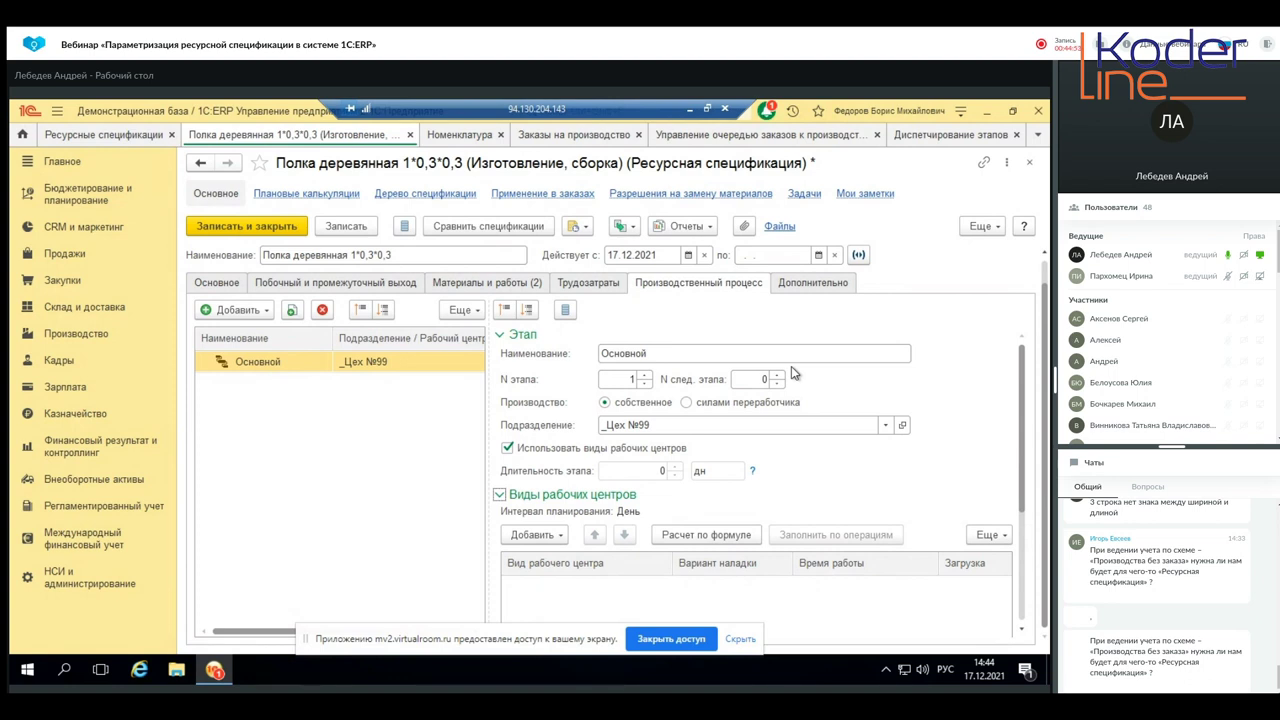
{"action": "left_click", "coordinate": [507, 448]}
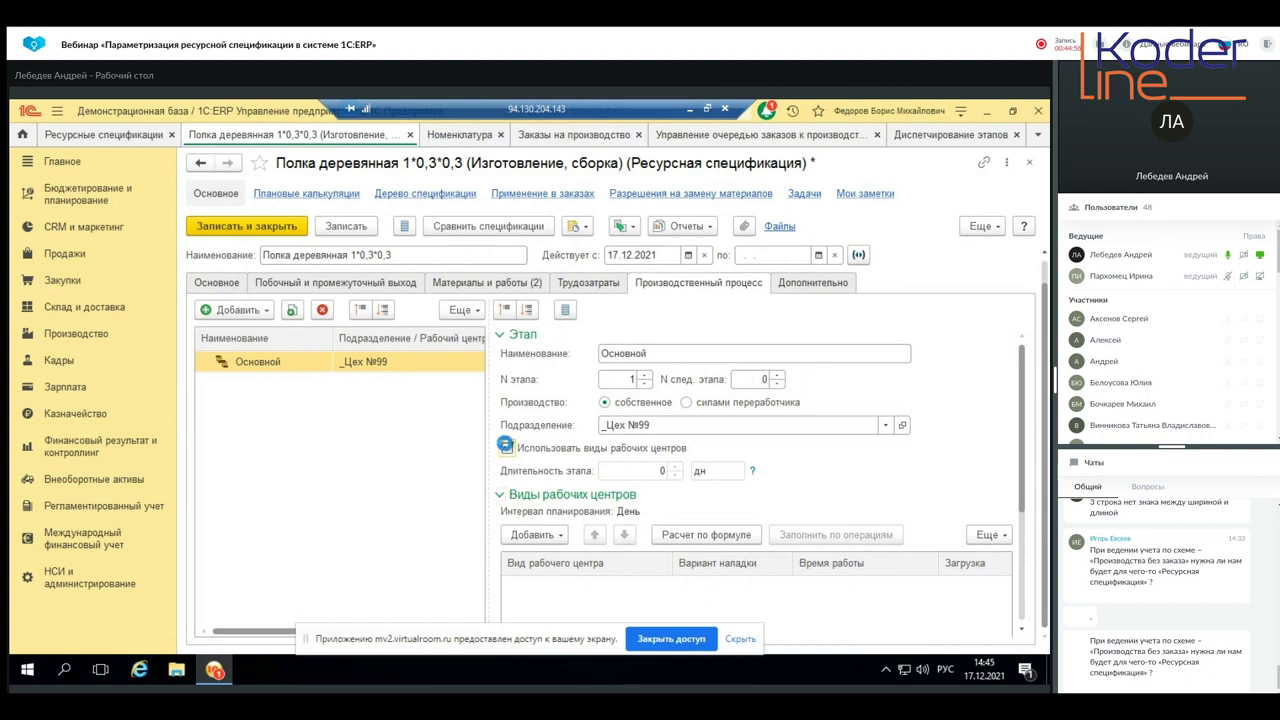
- Check the webinar room's Вопросы chat, then return to the 1C specification and view the Основной stage's Этап settings
{"action": "left_click", "coordinate": [507, 336]}
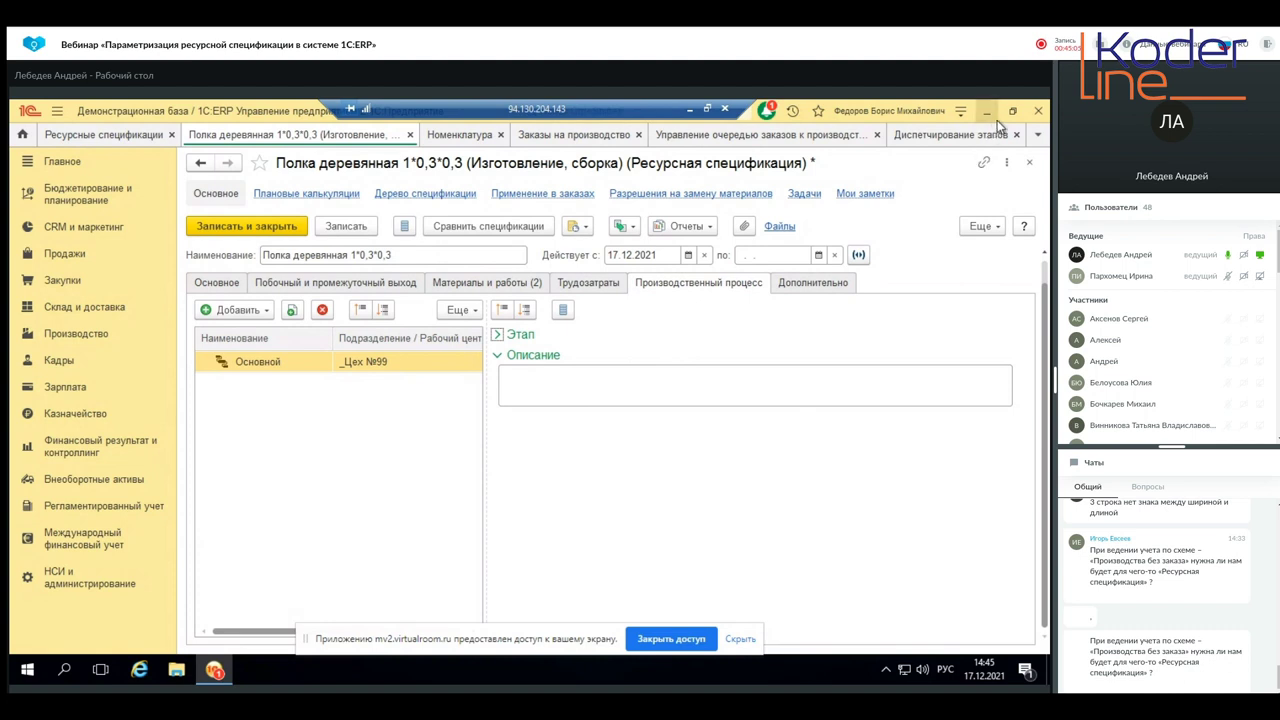
{"action": "left_click", "coordinate": [690, 109]}
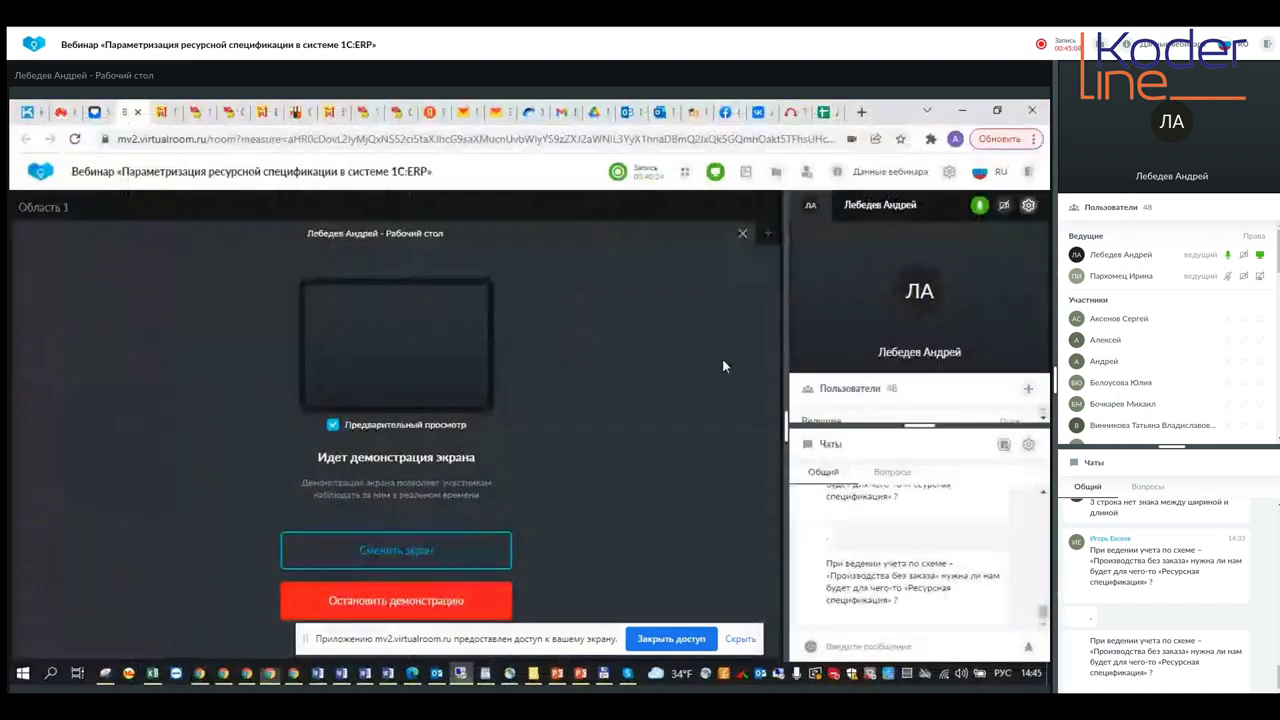
{"action": "left_click", "coordinate": [893, 473]}
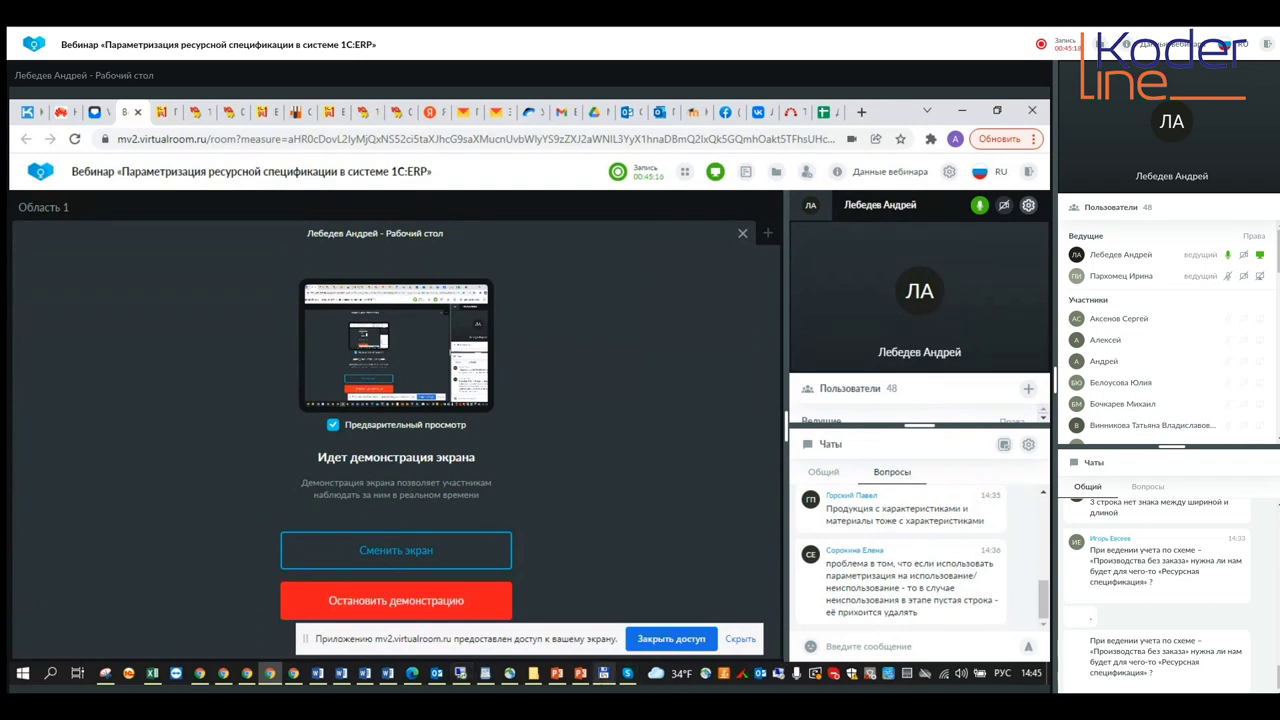
{"action": "left_click", "coordinate": [459, 674]}
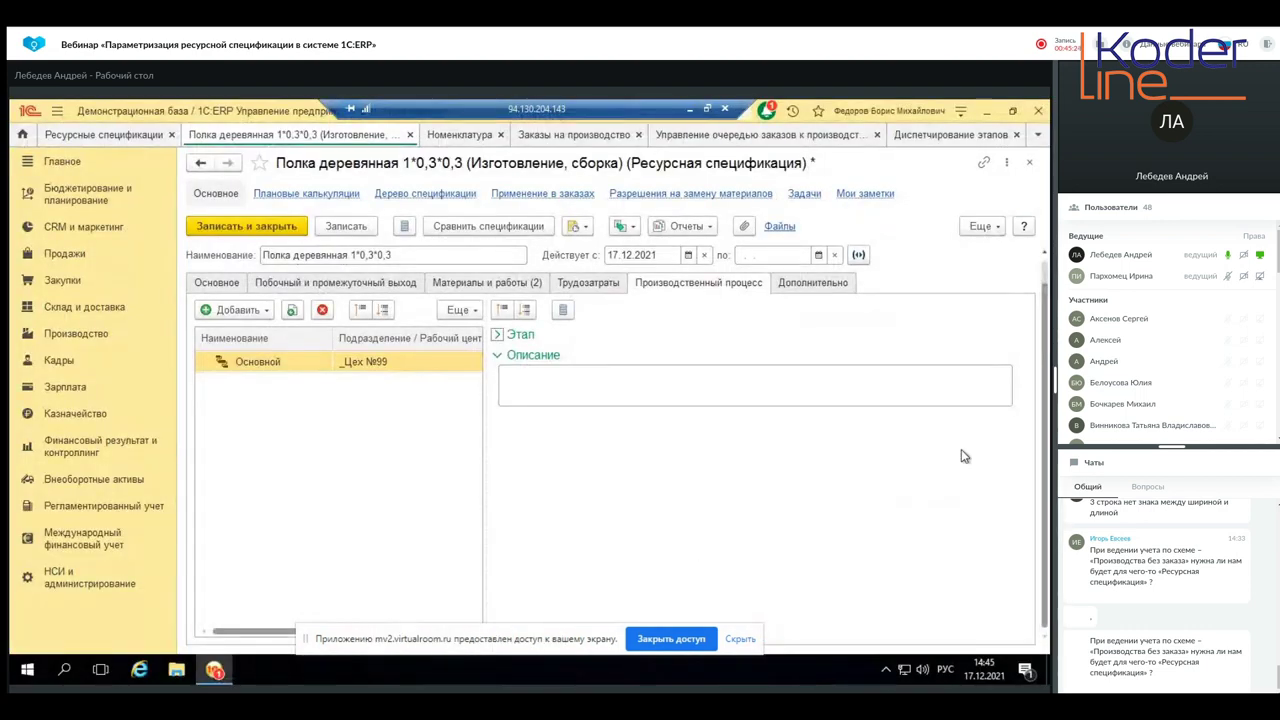
{"action": "left_click", "coordinate": [497, 336]}
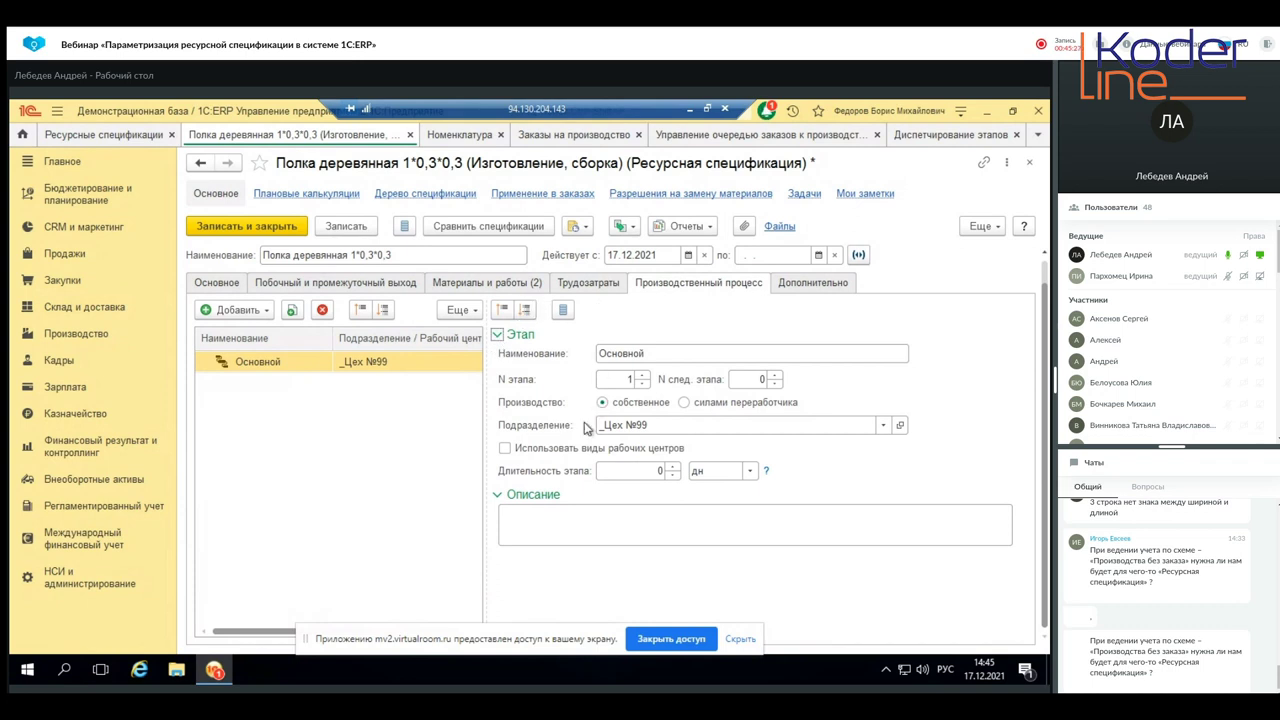
{"action": "left_click", "coordinate": [628, 473]}
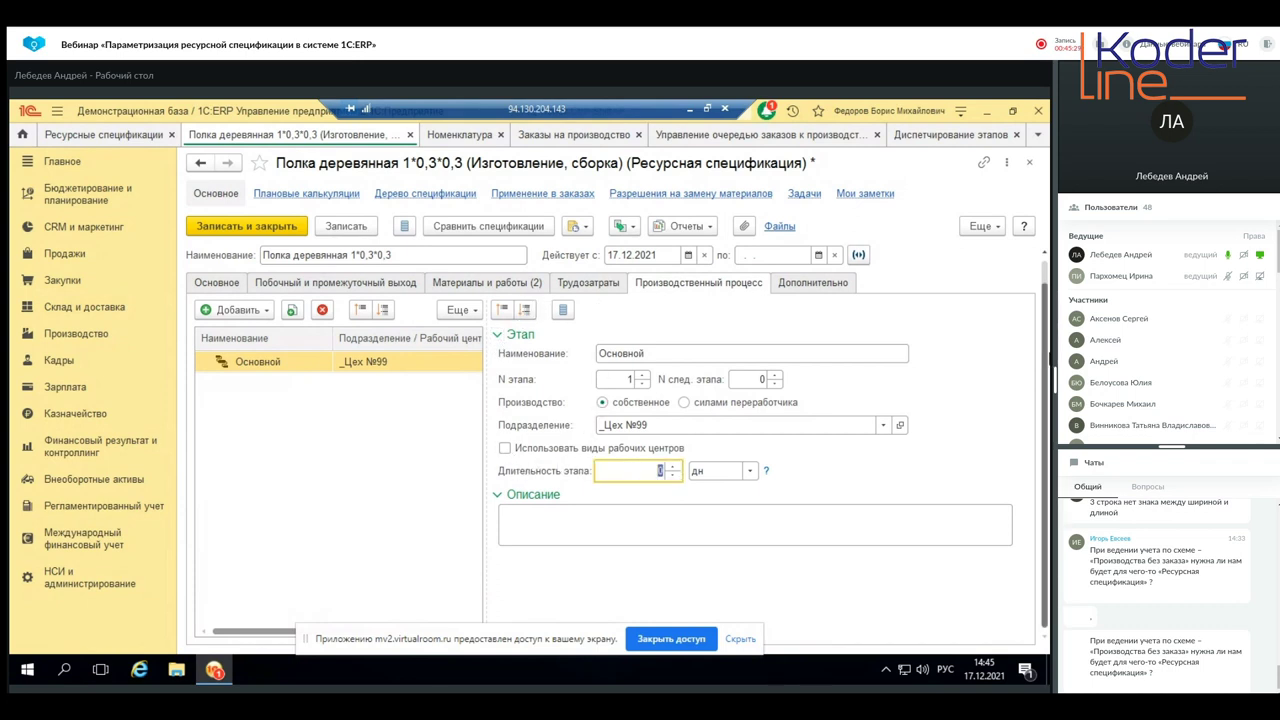
- Add Лак древесный to the specification's materials with a quantity of 1,000 l
{"action": "left_click", "coordinate": [452, 284]}
{"action": "left_click", "coordinate": [225, 311]}
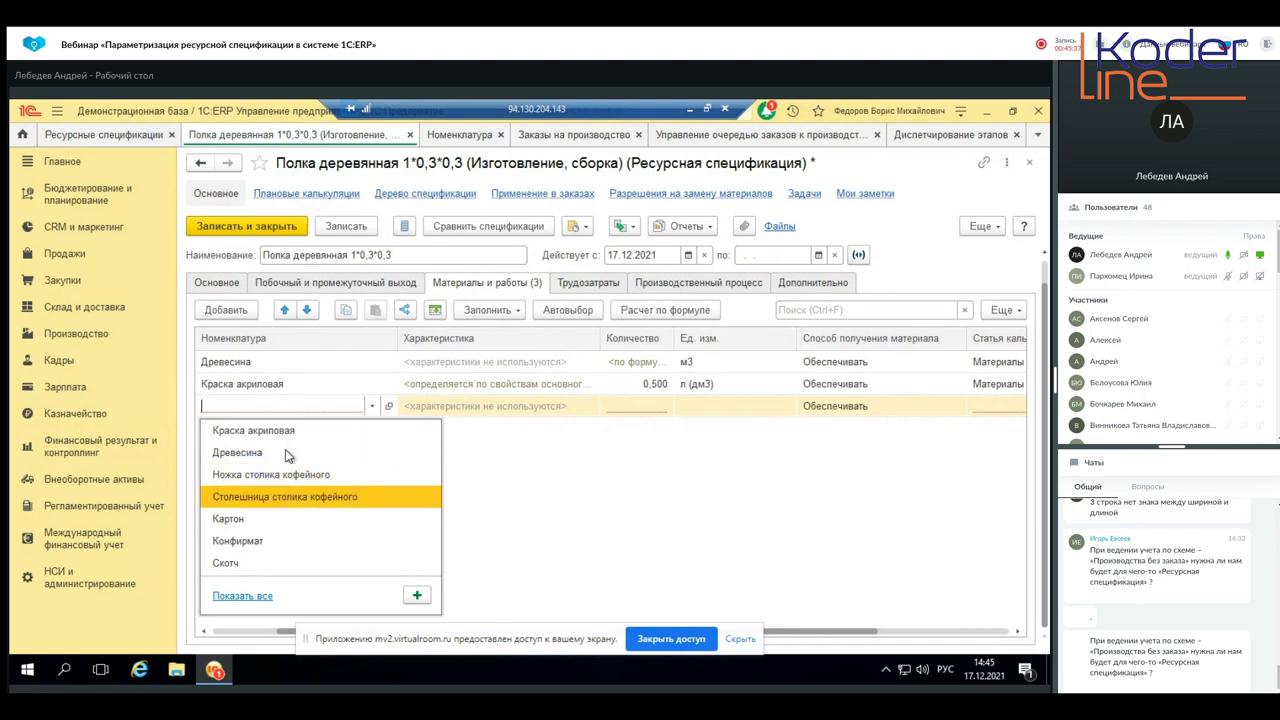
{"action": "left_click", "coordinate": [282, 405]}
{"action": "type", "text": "ла"}
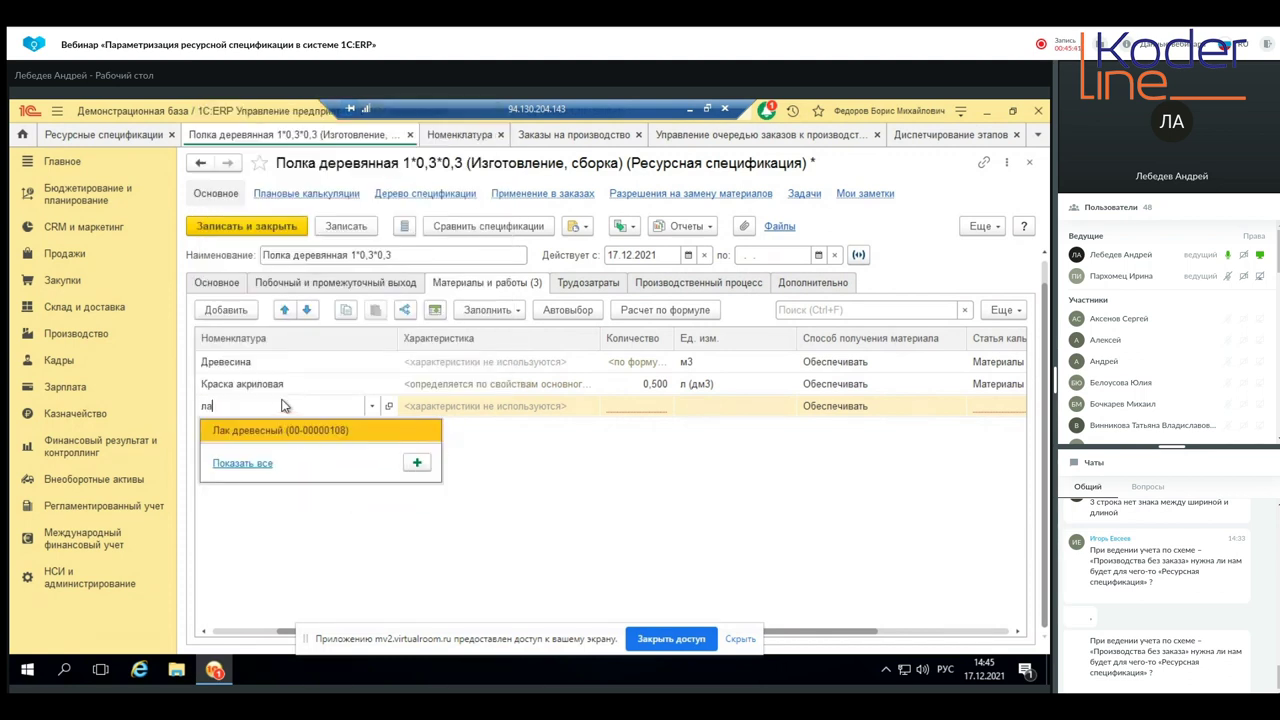
{"action": "left_click", "coordinate": [285, 432]}
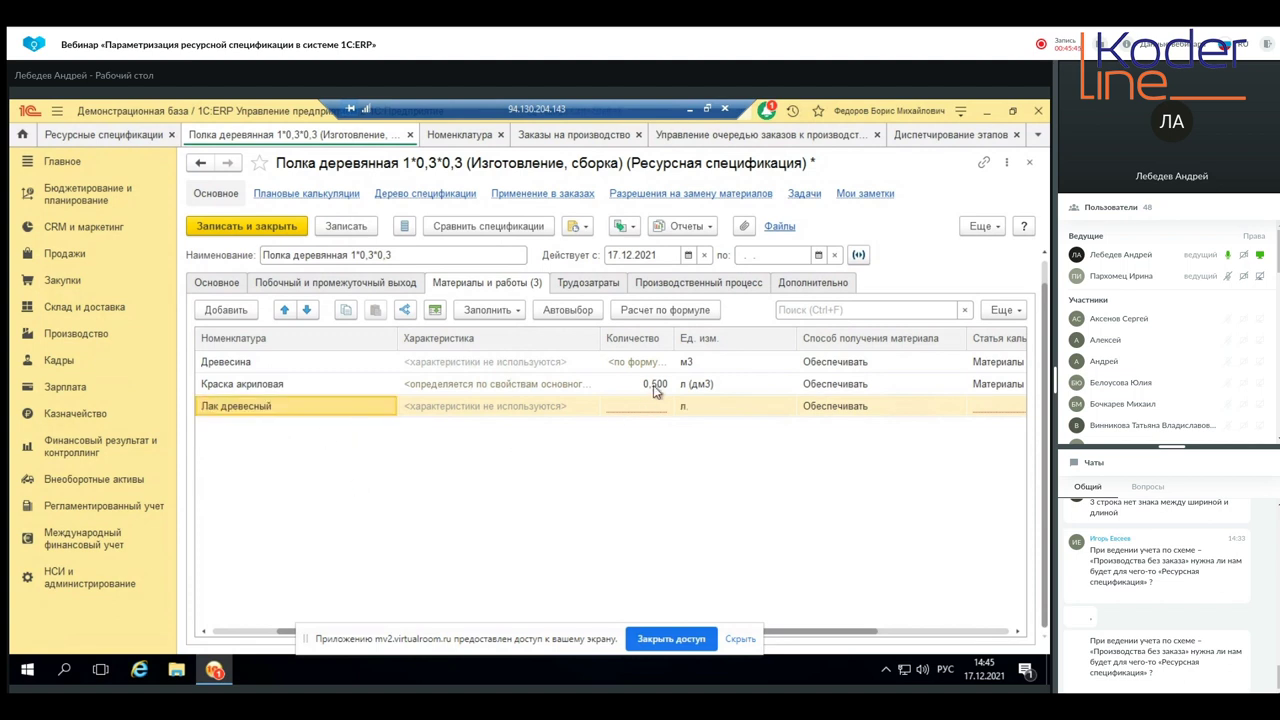
{"action": "left_click", "coordinate": [627, 408]}
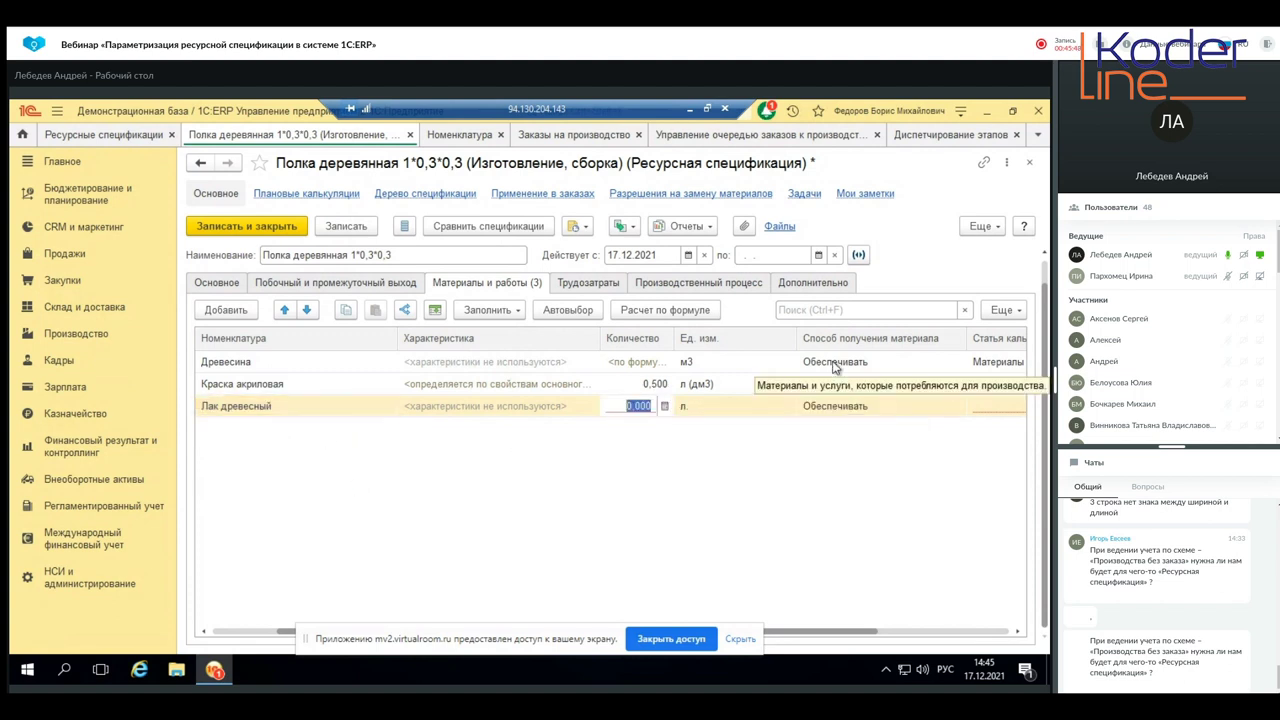
{"action": "type", "text": "1"}
{"action": "key", "text": "Return"}
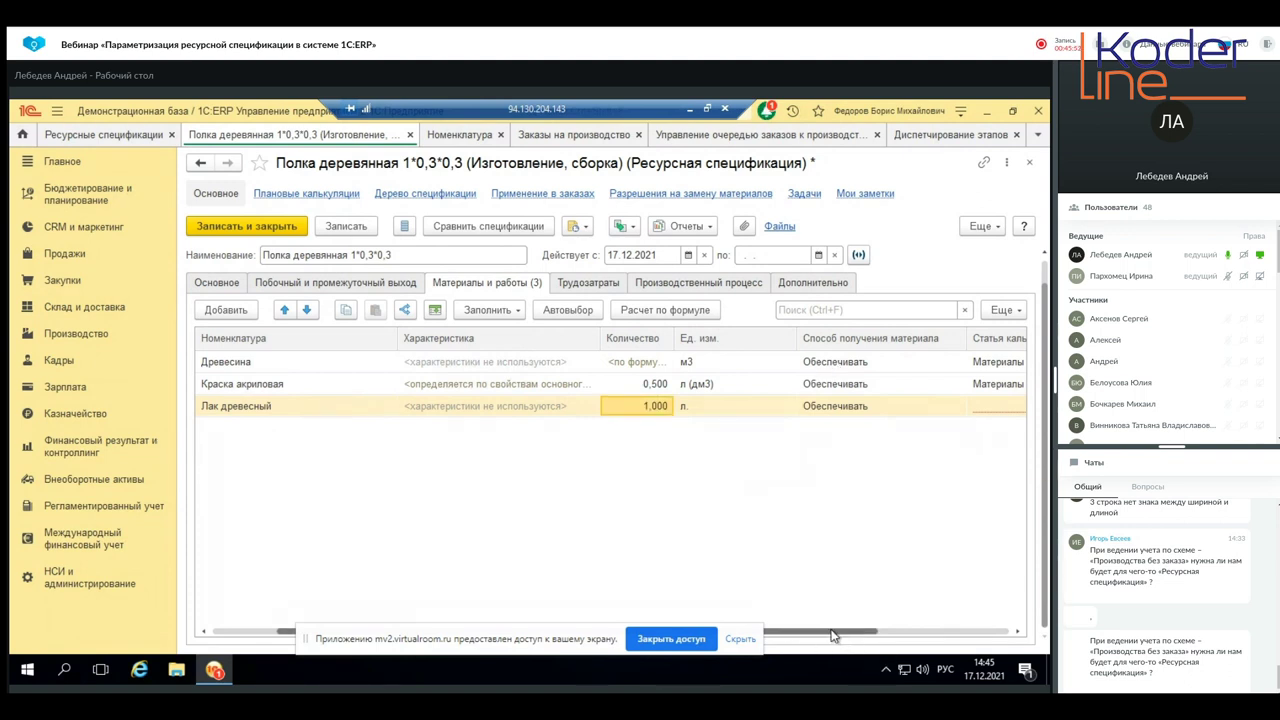
- Set the costing item of the Лак древесный line to Материалы основные
{"action": "left_click_drag", "start_coordinate": [838, 631], "coordinate": [925, 618]}
{"action": "scroll", "coordinate": [925, 618], "scroll_direction": "left", "scroll_amount": 3}
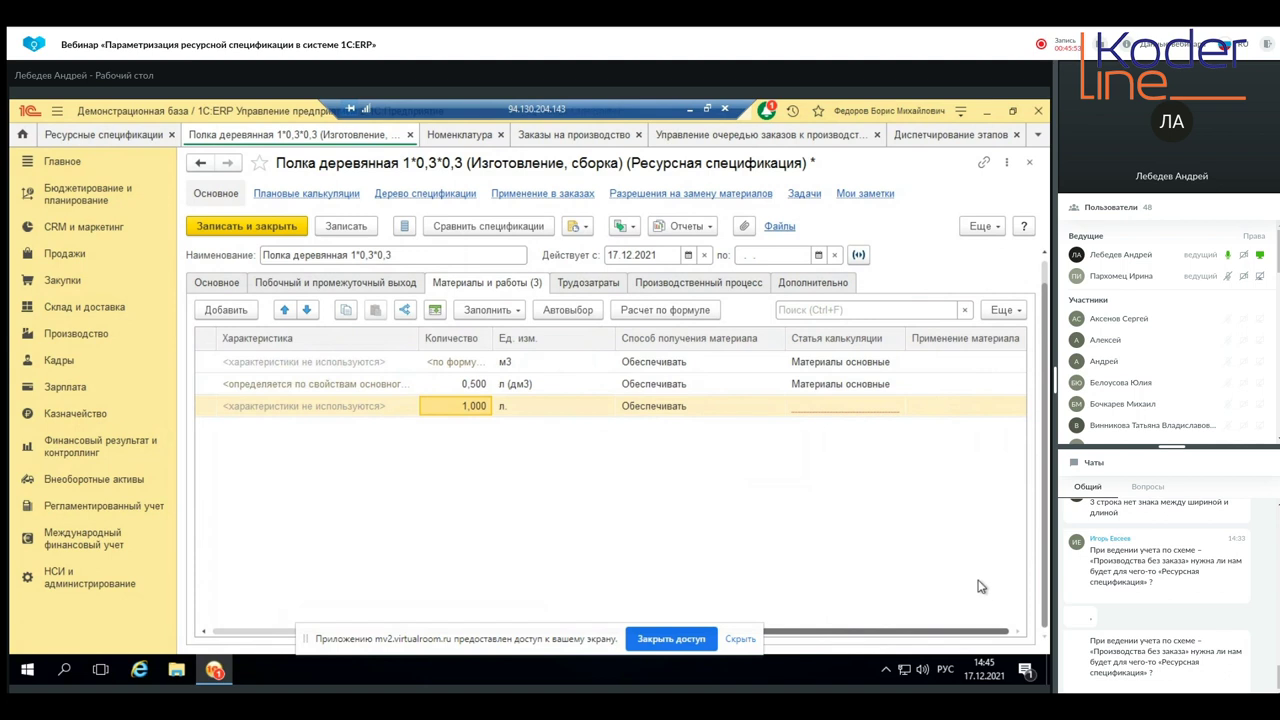
{"action": "left_click", "coordinate": [852, 406]}
{"action": "left_click", "coordinate": [852, 428]}
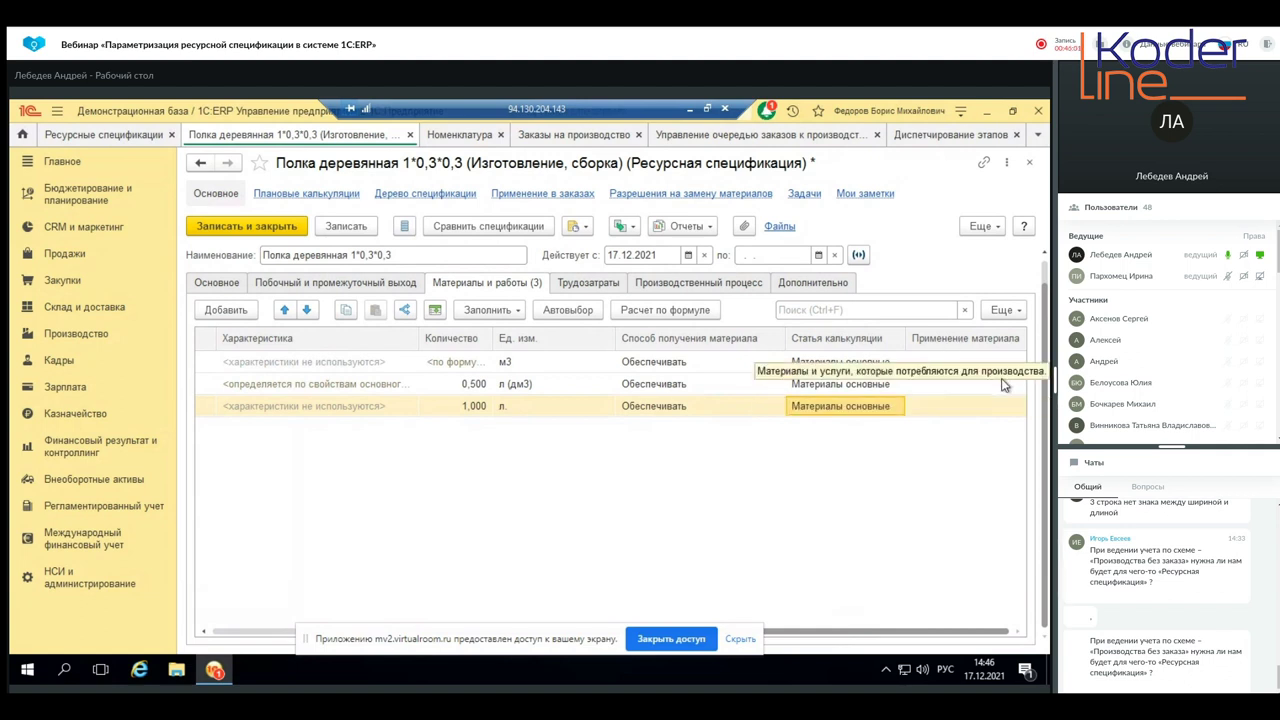
- Set the Лак древесный material to be applied По требованию with a probability of 60%
{"action": "left_click", "coordinate": [943, 414]}
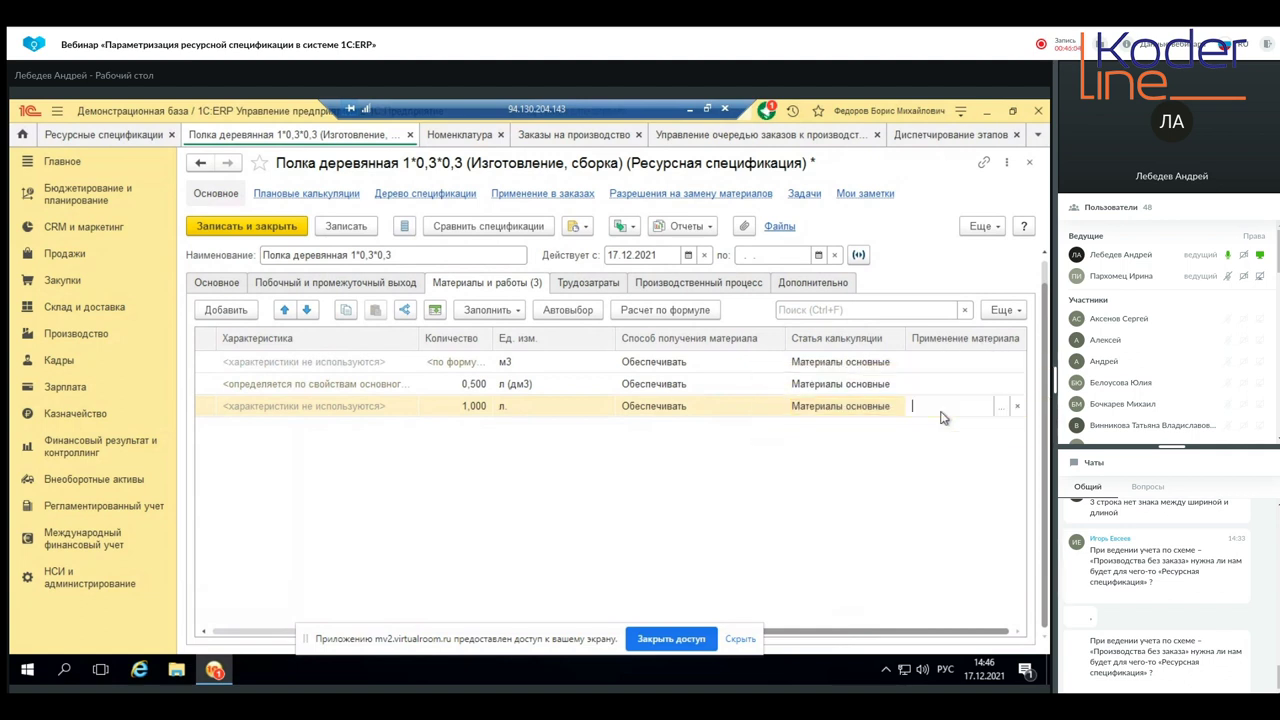
{"action": "left_click", "coordinate": [1001, 406]}
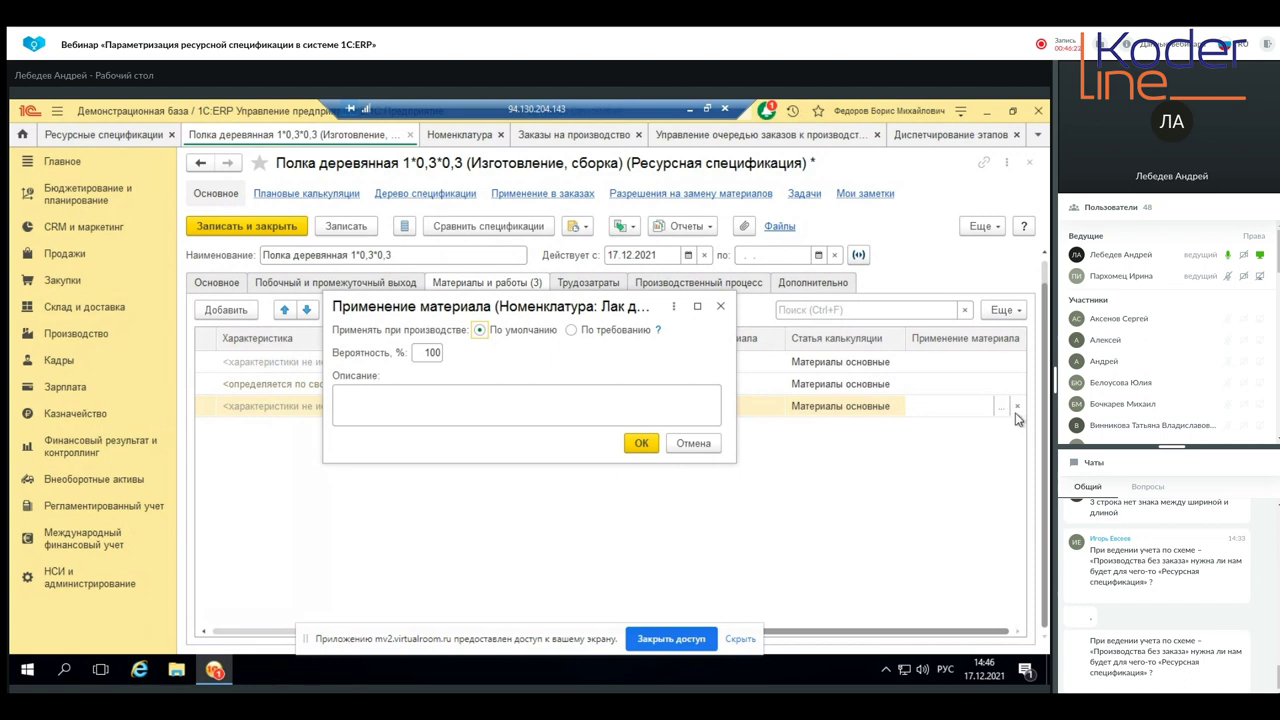
{"action": "left_click", "coordinate": [429, 354]}
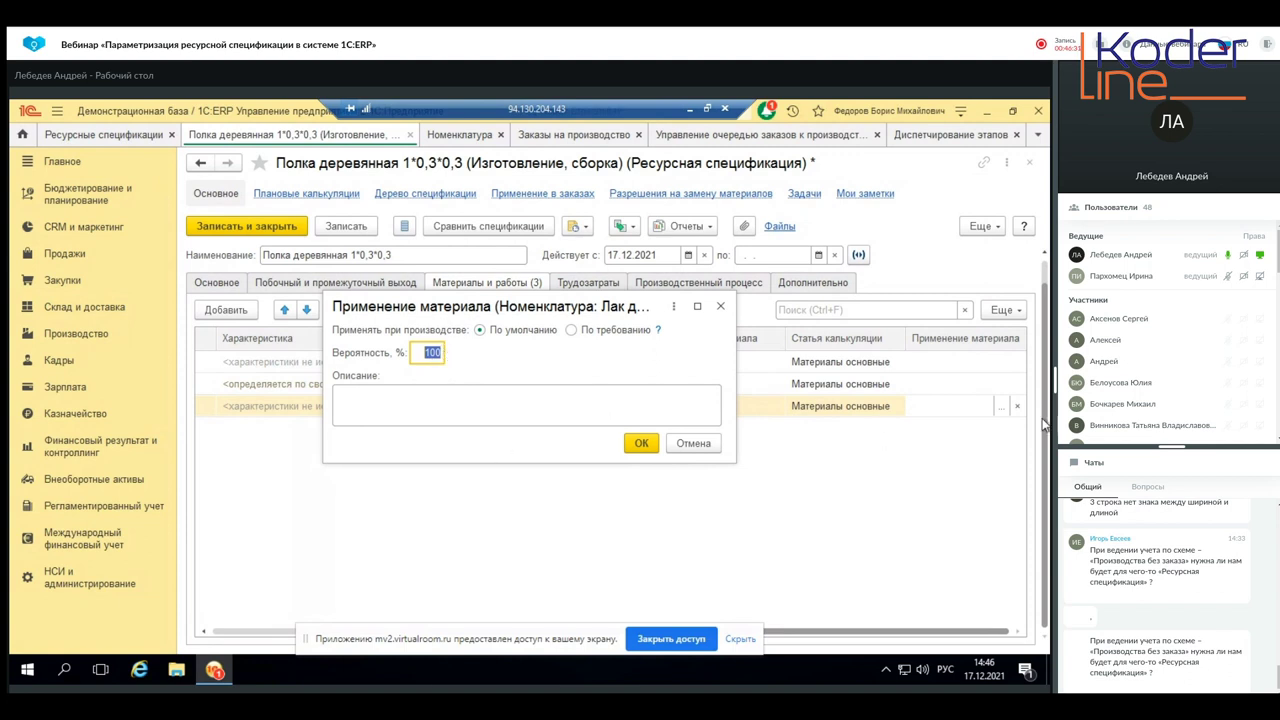
{"action": "left_click", "coordinate": [610, 338]}
{"action": "left_click", "coordinate": [430, 354]}
{"action": "mouse_move", "coordinate": [658, 330]}
{"action": "type", "text": "6"}
{"action": "left_click", "coordinate": [552, 392]}
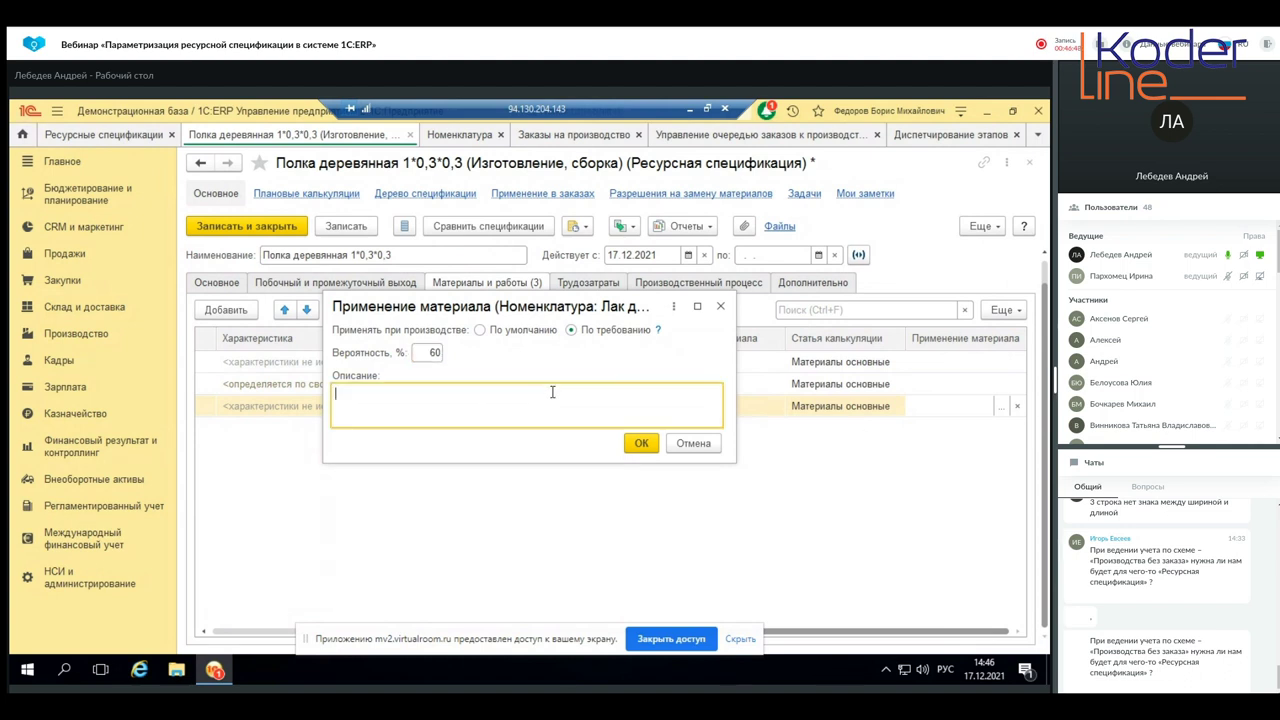
{"action": "left_click", "coordinate": [641, 443]}
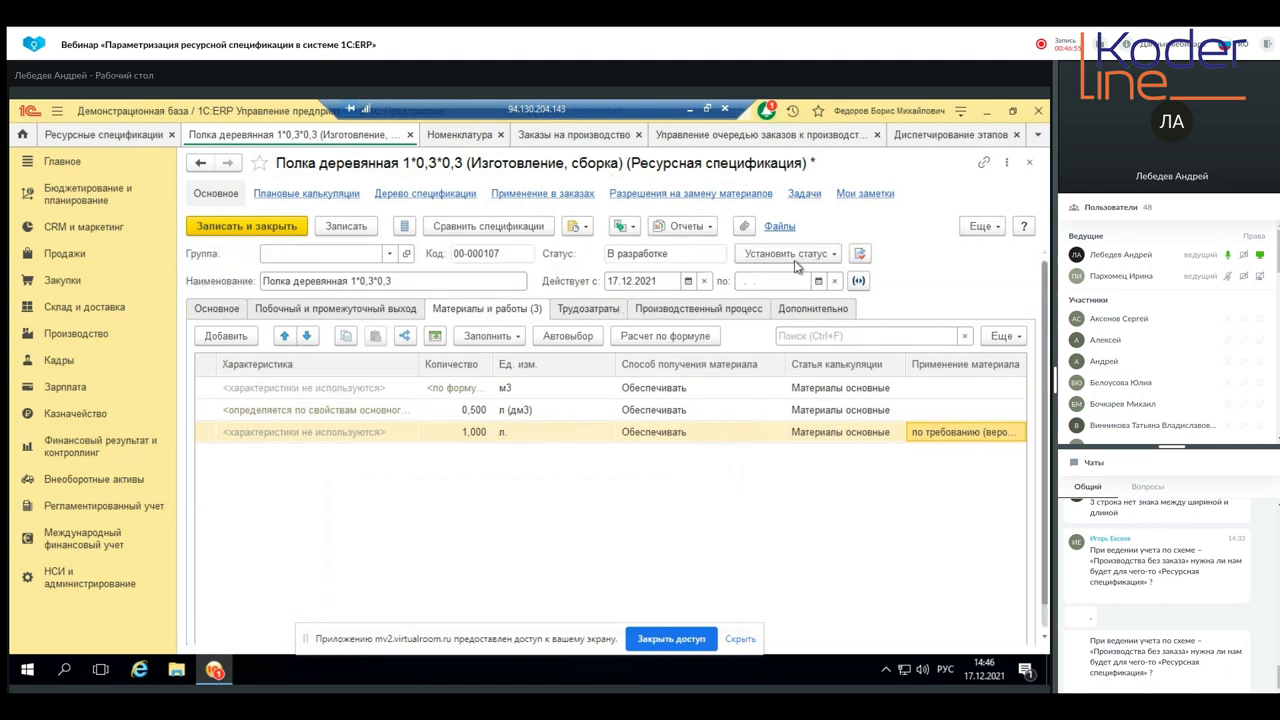
- Set the specification's status to Действует, then save and close it
{"action": "left_click", "coordinate": [795, 256]}
{"action": "left_click", "coordinate": [799, 300]}
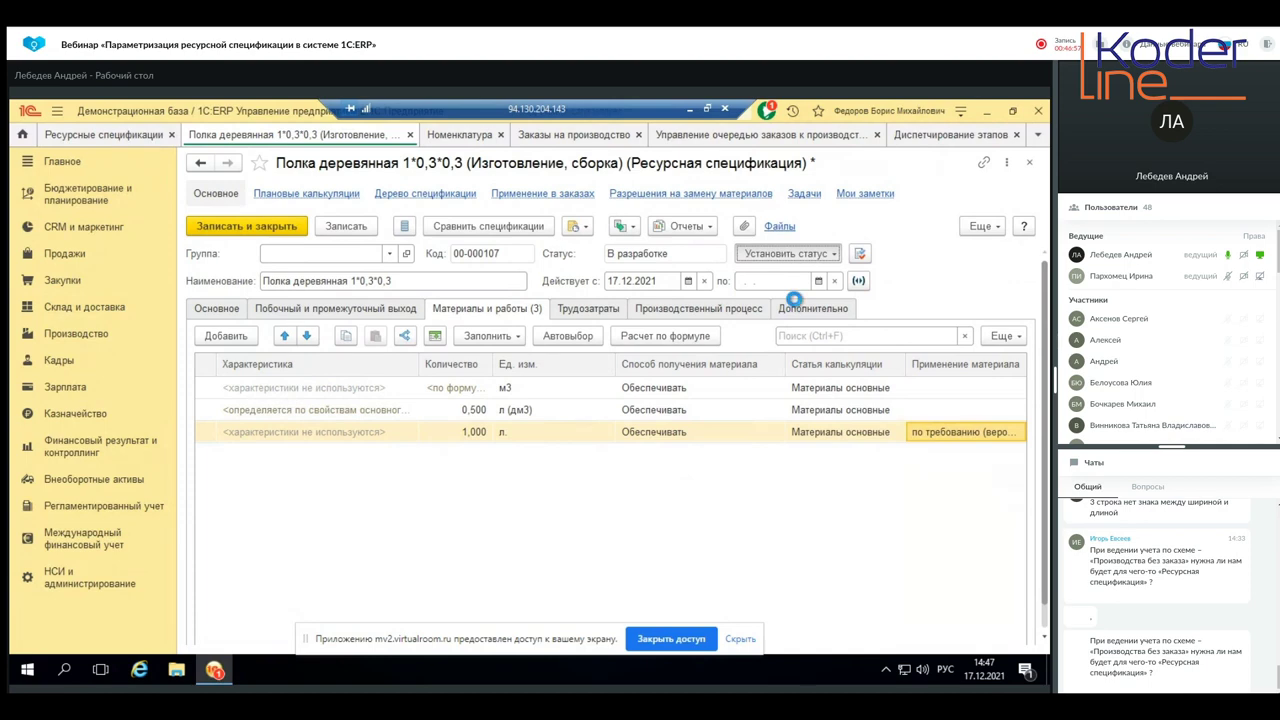
{"action": "left_click", "coordinate": [220, 226]}
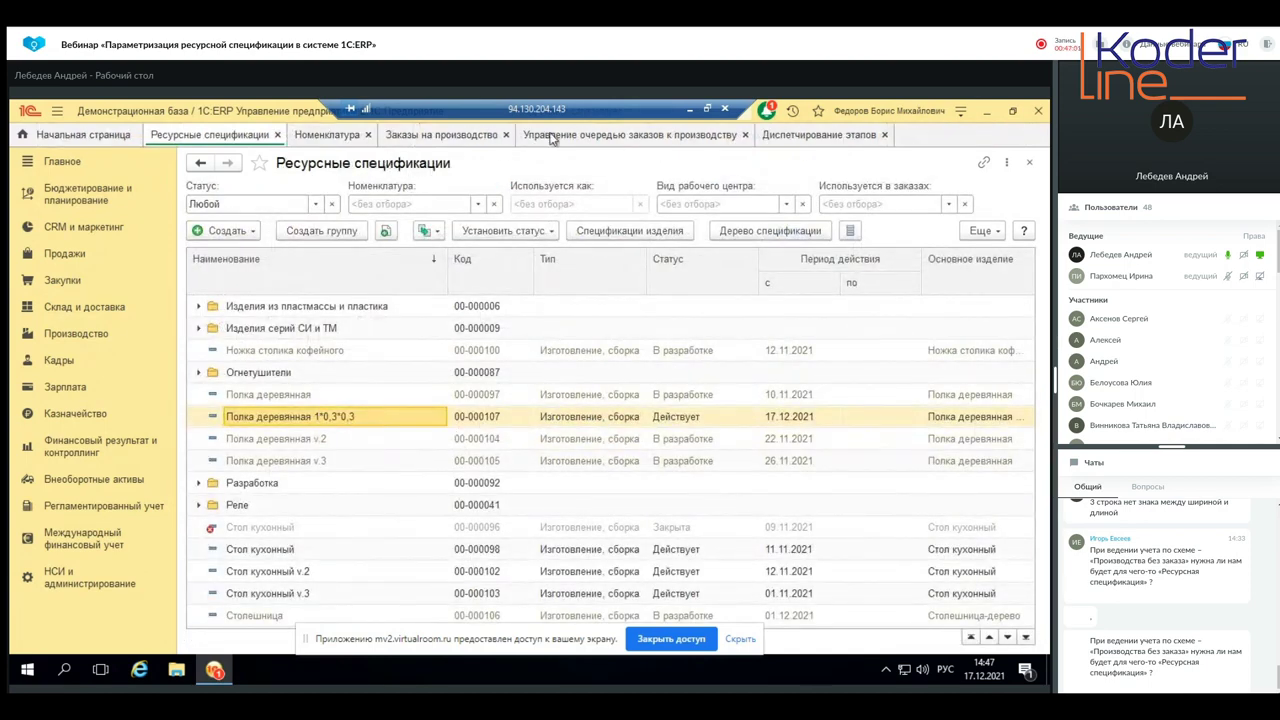
- Generate the production stages for the selected production order starting 17.12.2021 in the production order queue
{"action": "left_click", "coordinate": [600, 137]}
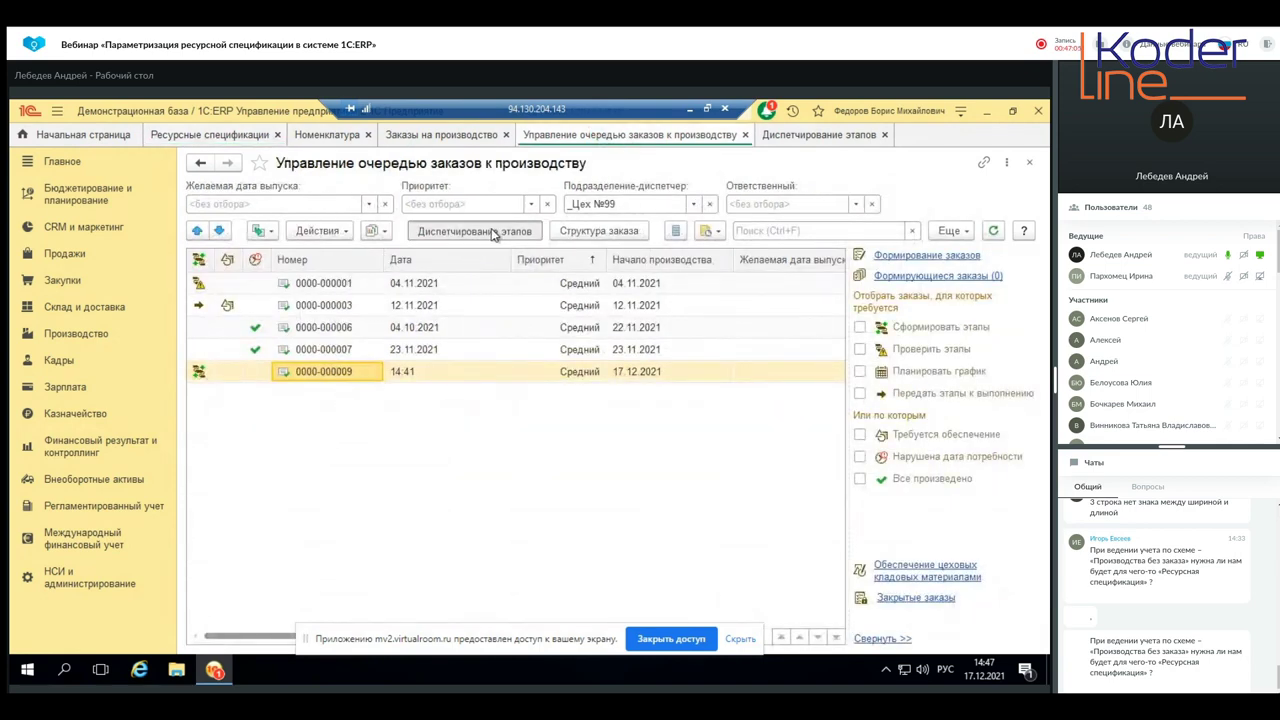
{"action": "left_click", "coordinate": [337, 234]}
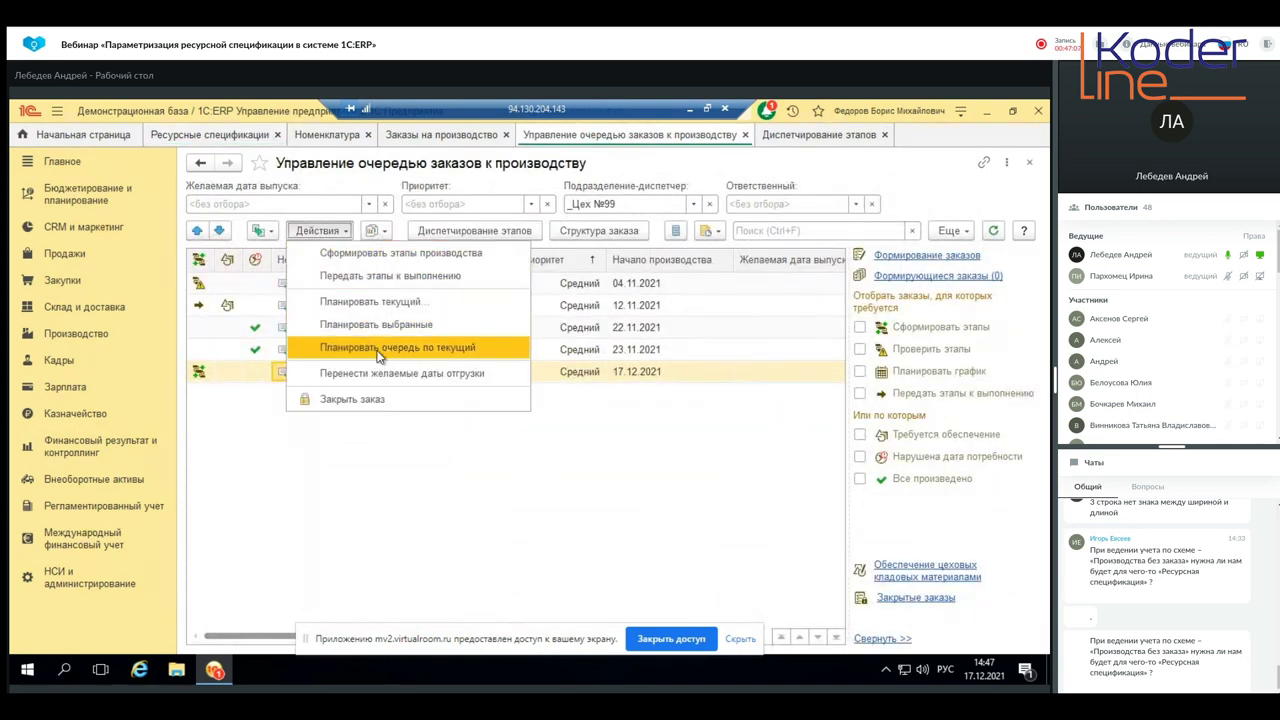
{"action": "left_click", "coordinate": [417, 257]}
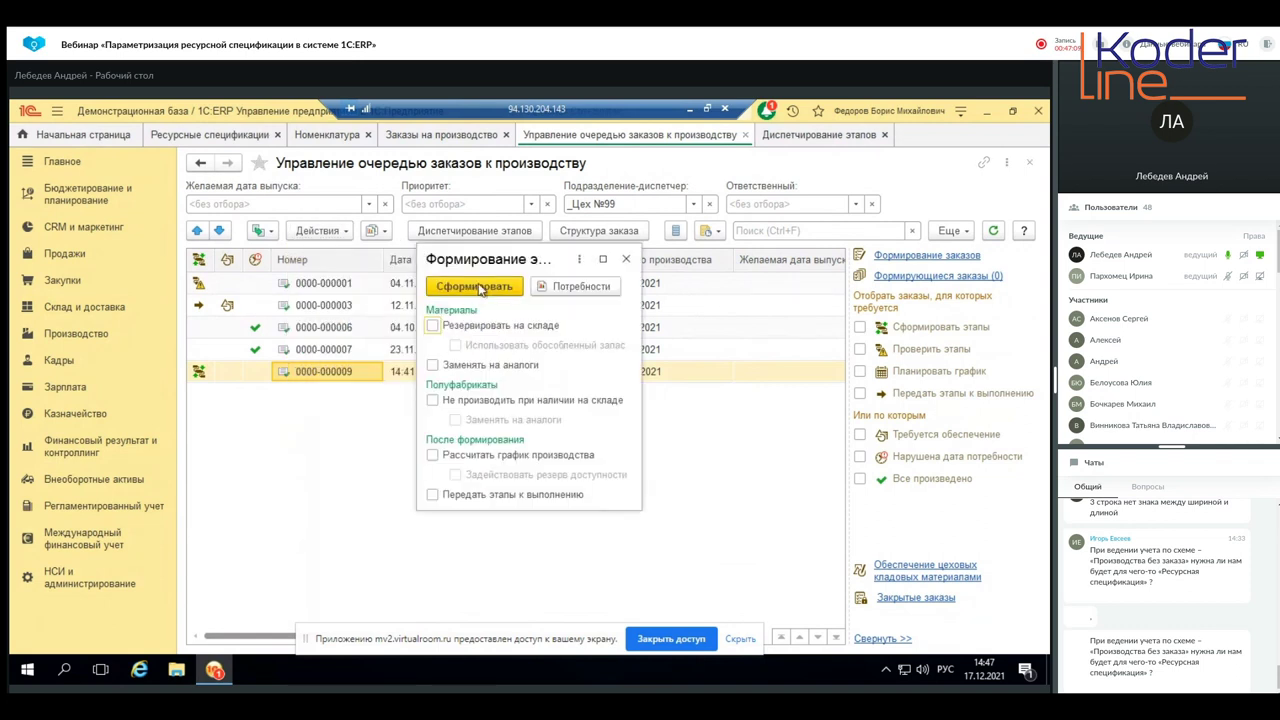
{"action": "left_click", "coordinate": [478, 286]}
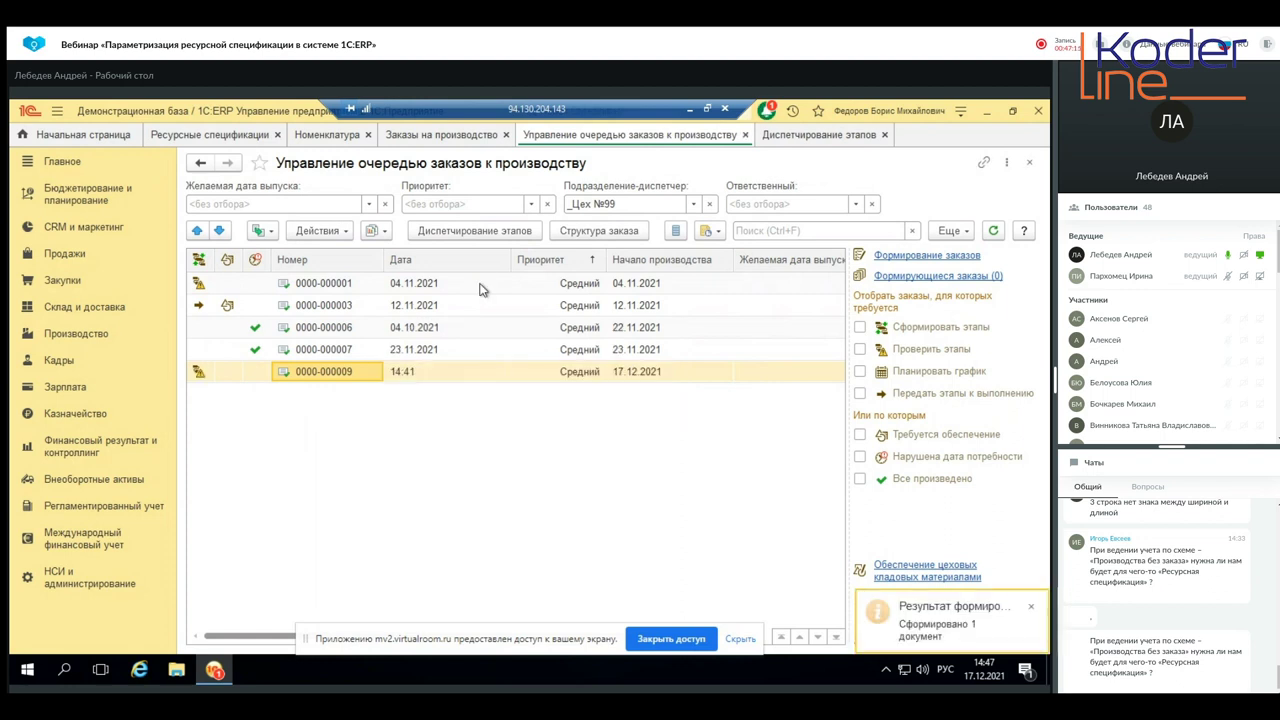
- Open the order's Основной stage from stage dispatching and review all columns of its Обеспечение materials
{"action": "left_click", "coordinate": [472, 231]}
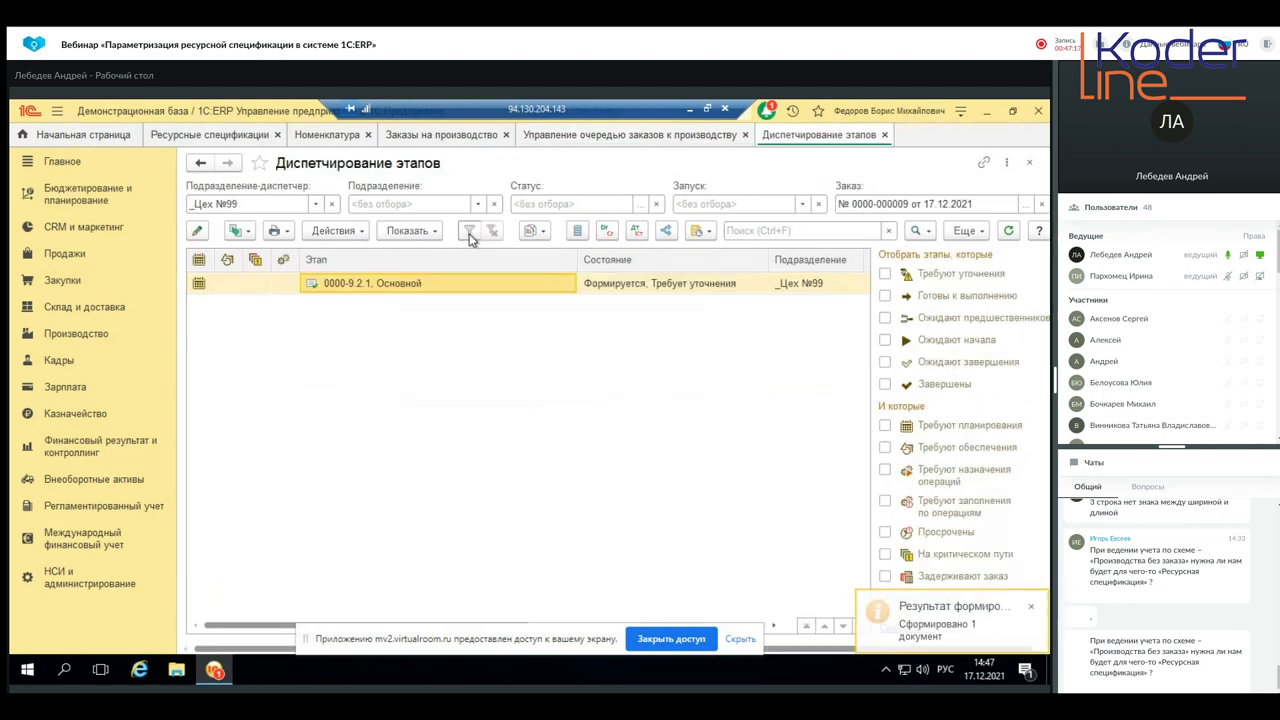
{"action": "double_click", "coordinate": [421, 282]}
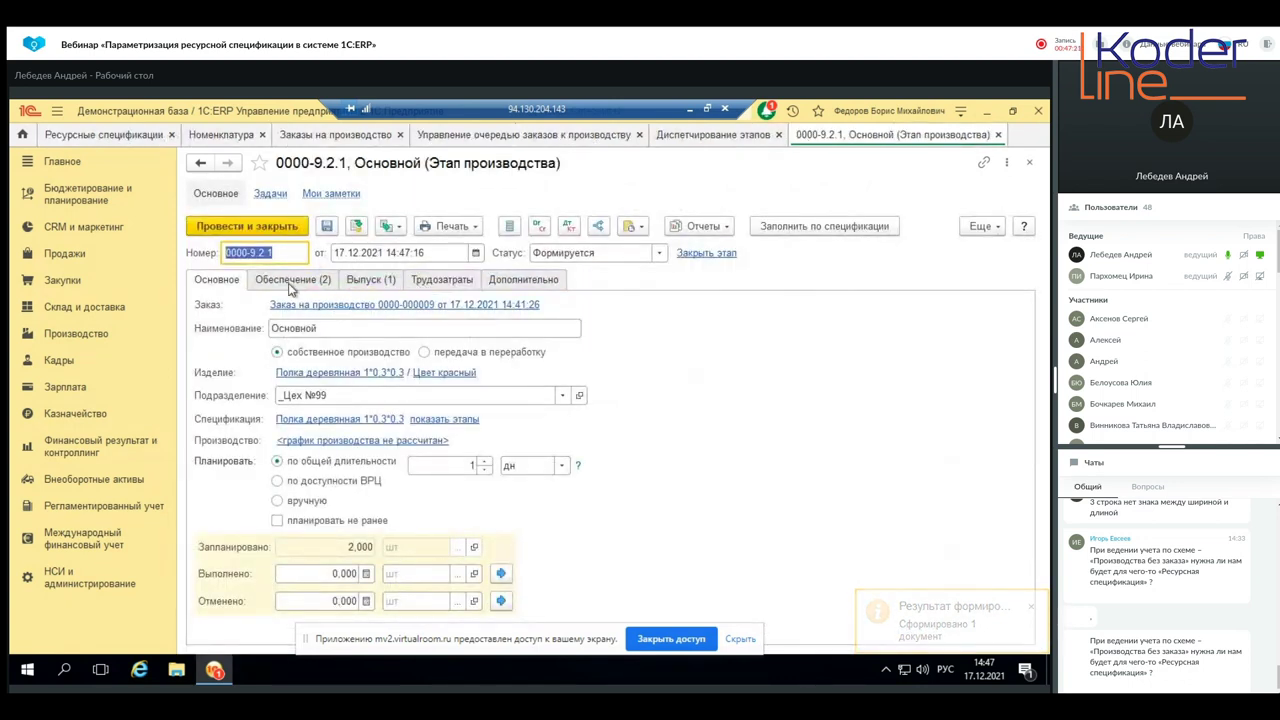
{"action": "left_click", "coordinate": [291, 285]}
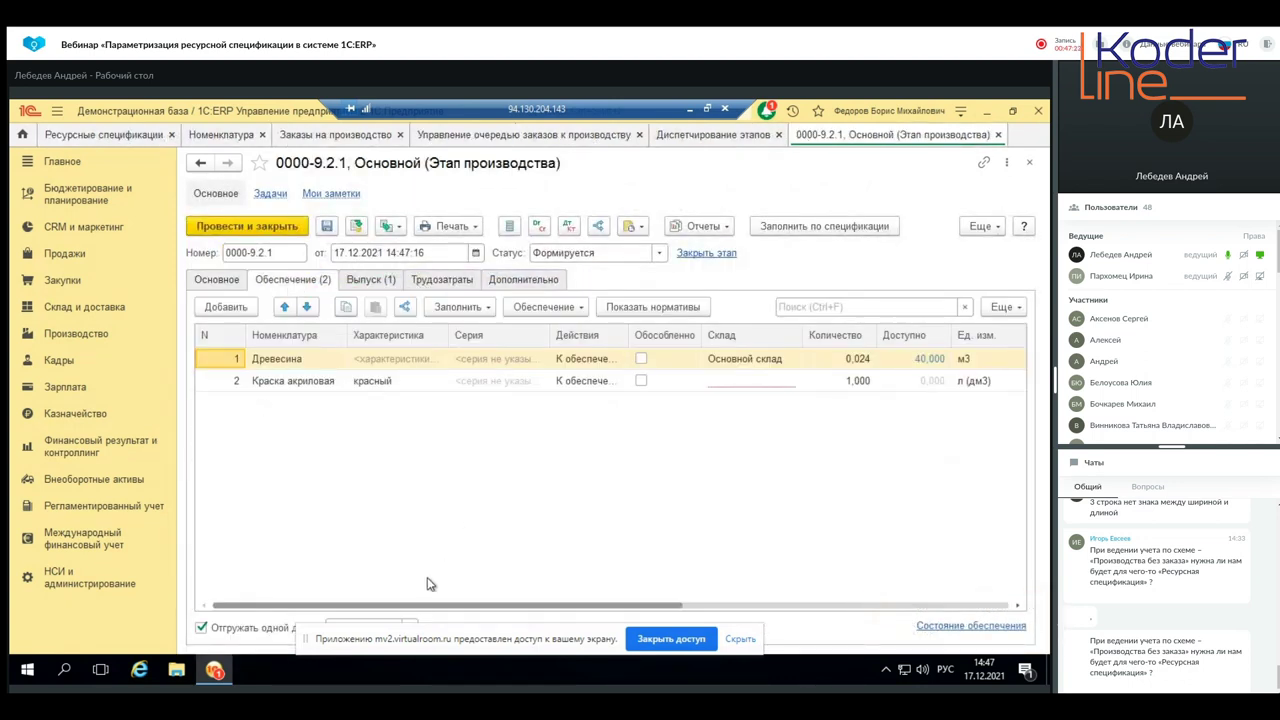
{"action": "left_click_drag", "start_coordinate": [615, 598], "coordinate": [967, 590]}
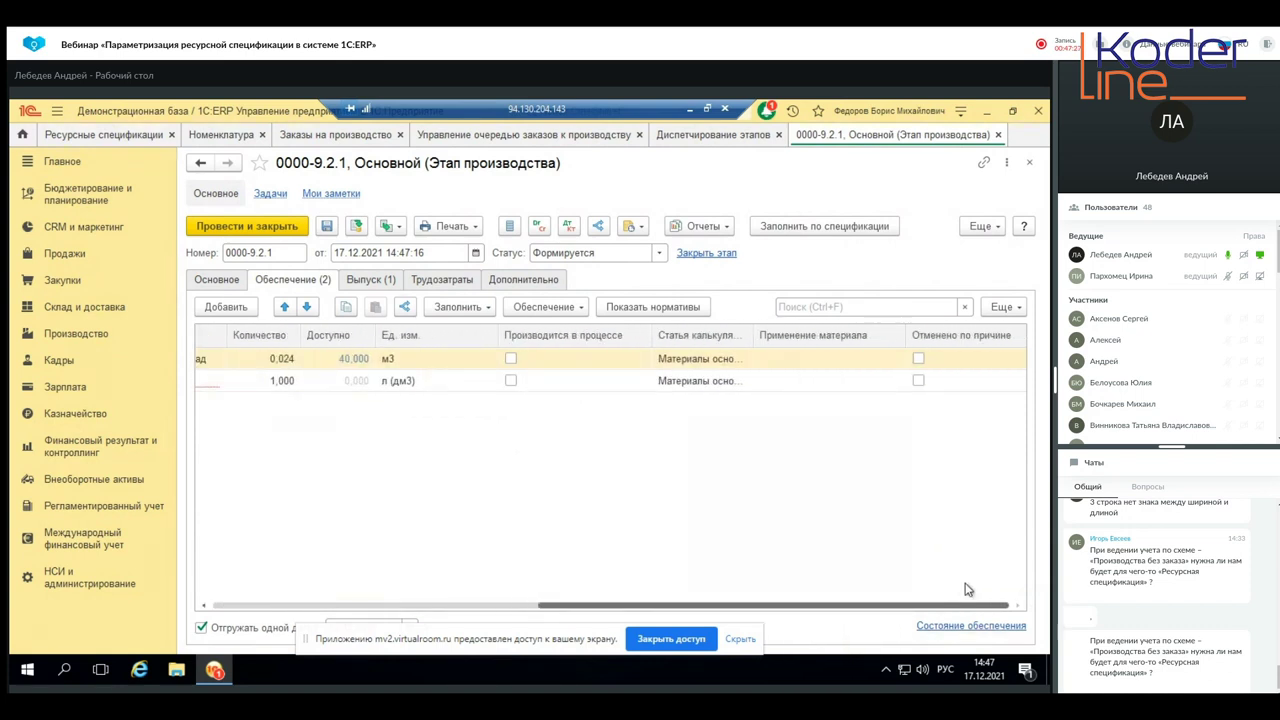
{"action": "left_click_drag", "start_coordinate": [588, 606], "coordinate": [320, 600]}
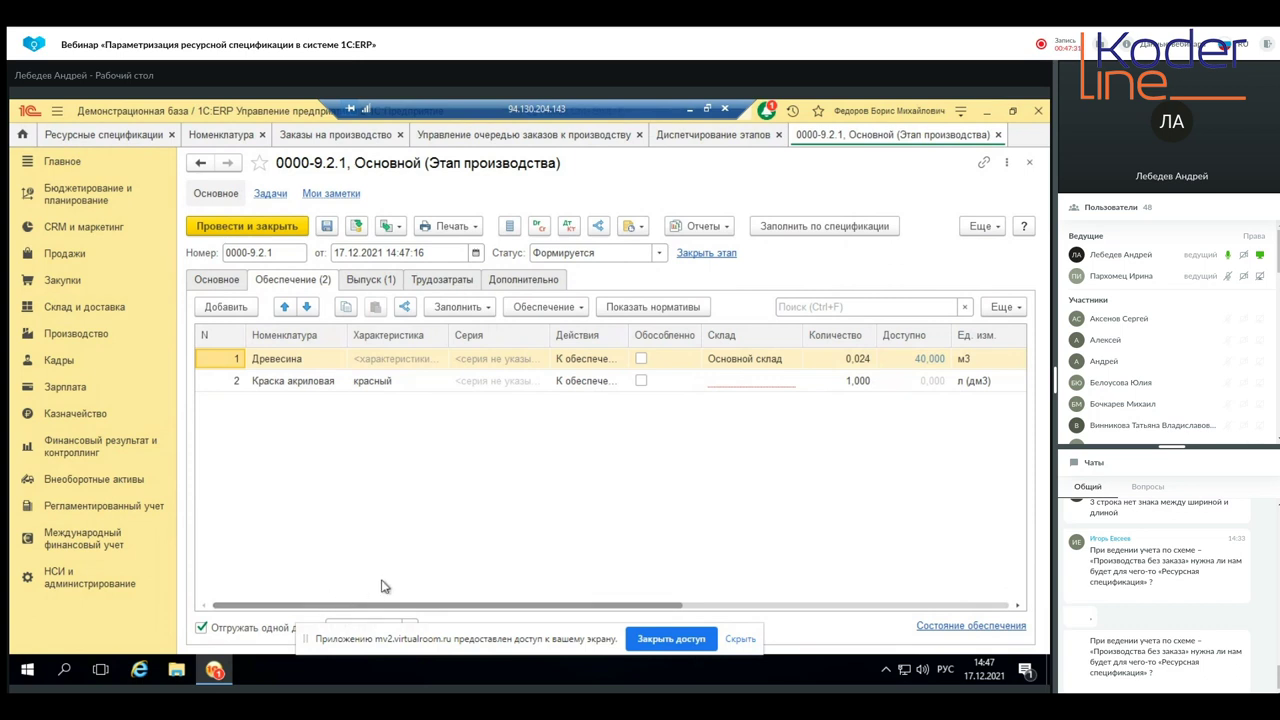
- Open material selection by specification for the stage, review how Лак древесный is applied, and close it without transferring anything
{"action": "left_click", "coordinate": [485, 308]}
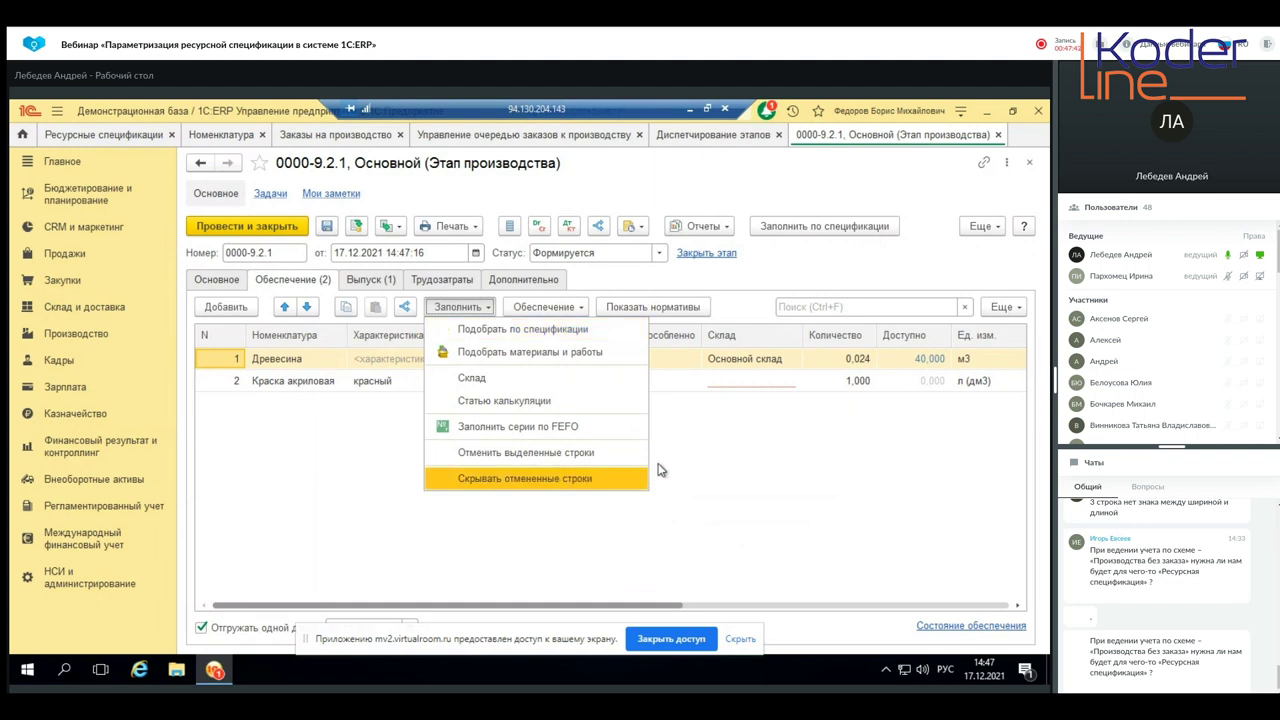
{"action": "left_click", "coordinate": [573, 338]}
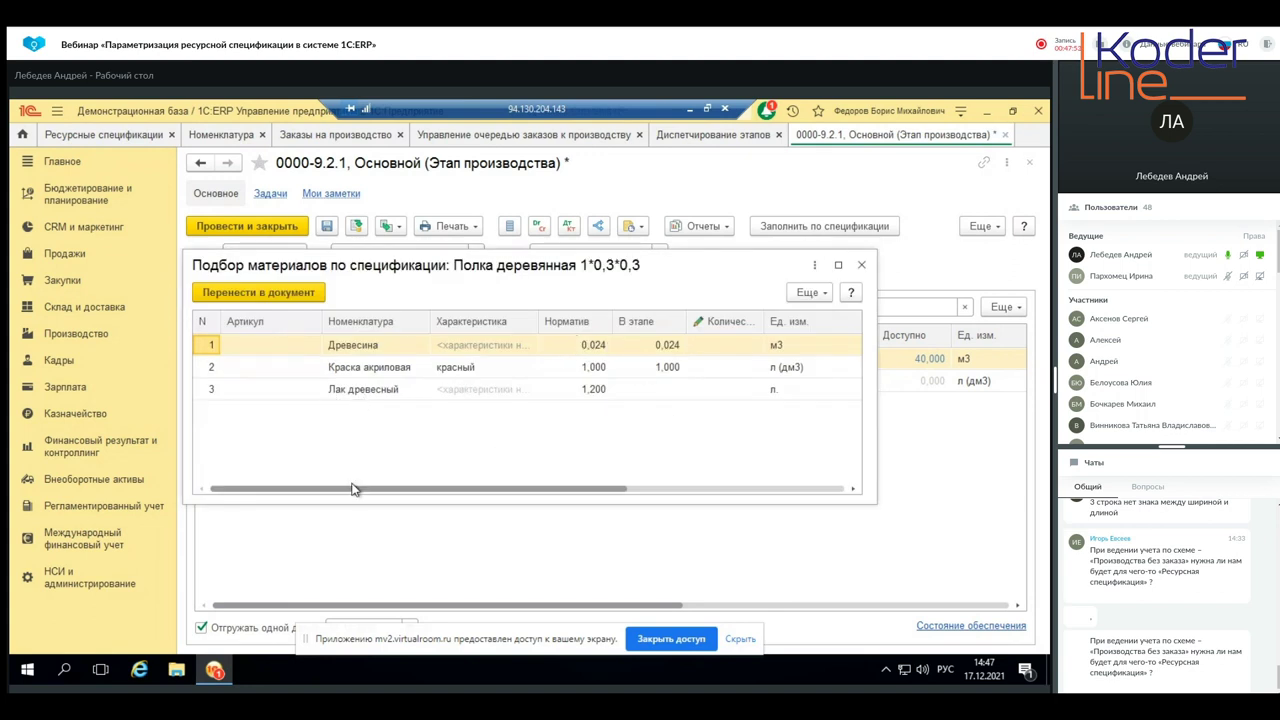
{"action": "left_click_drag", "start_coordinate": [350, 495], "coordinate": [759, 471]}
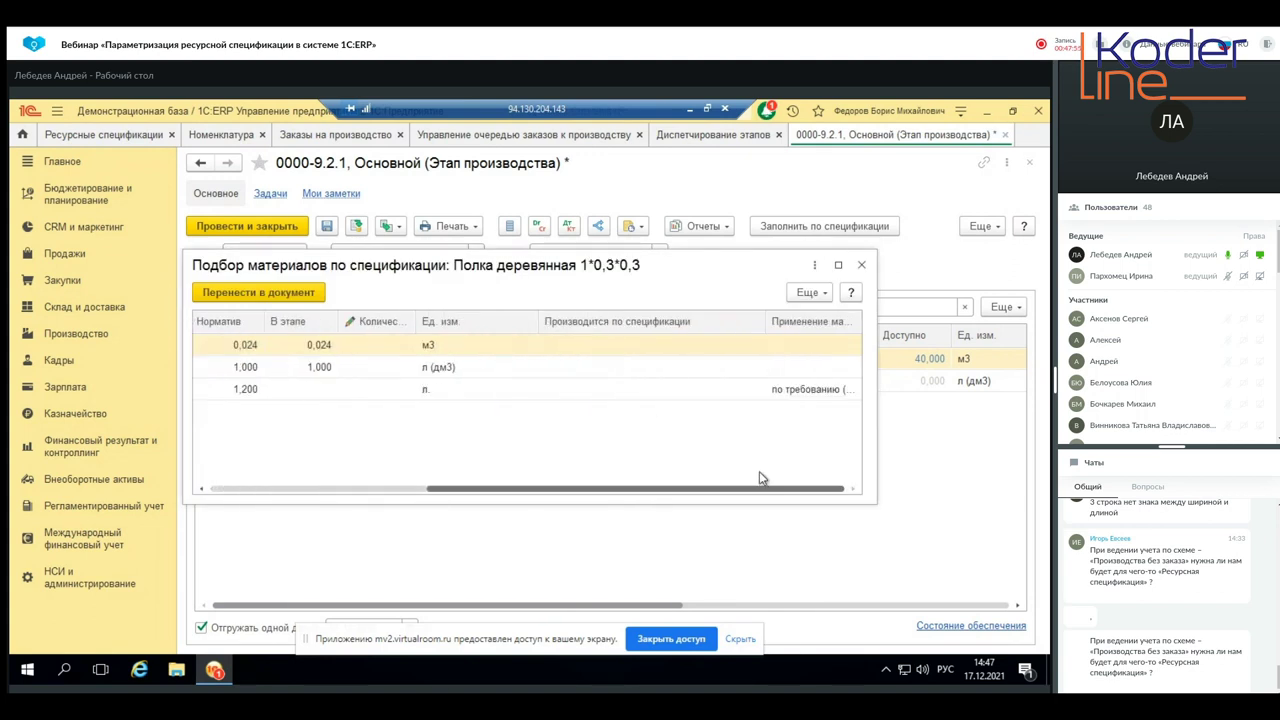
{"action": "left_click", "coordinate": [813, 392]}
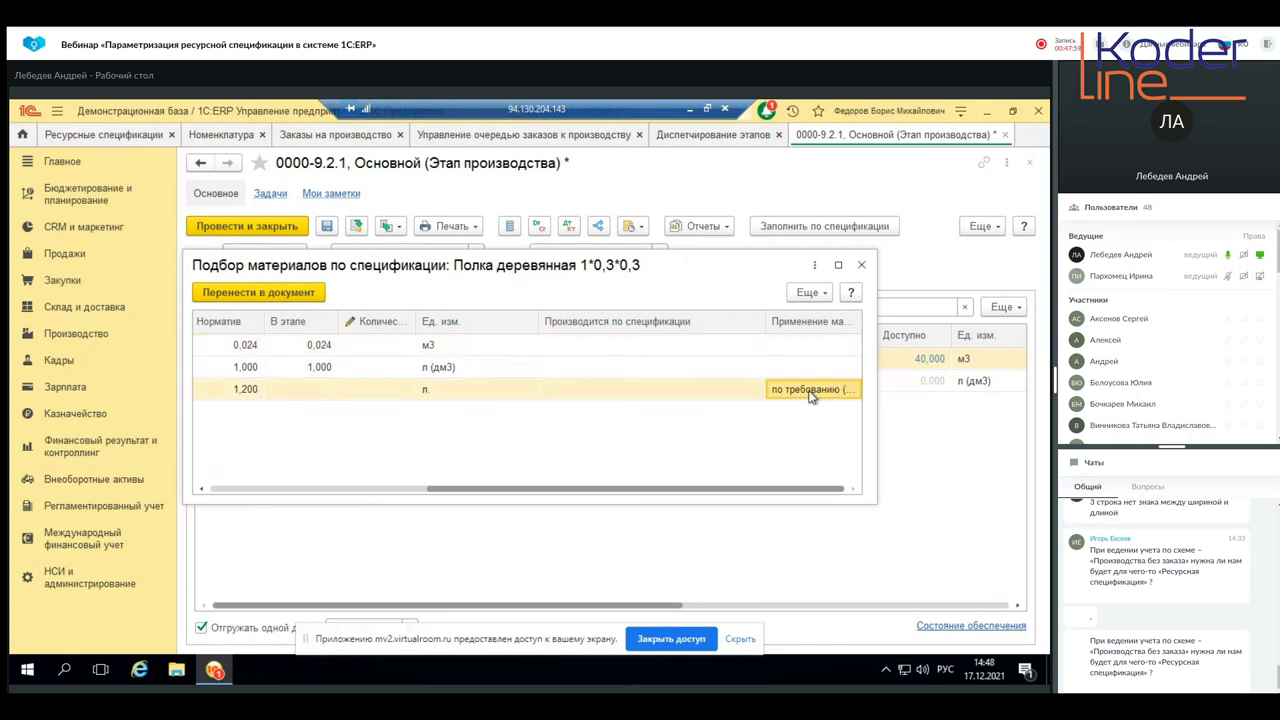
{"action": "left_click", "coordinate": [861, 265]}
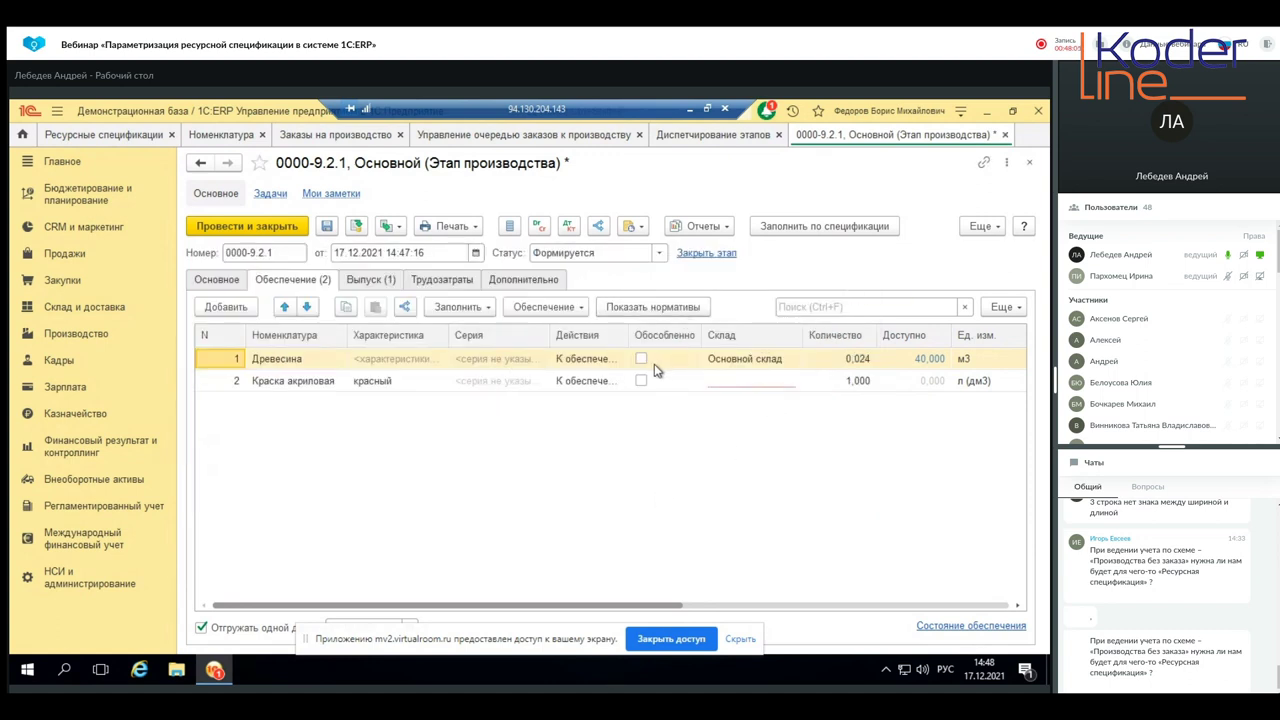
{"action": "left_click_drag", "start_coordinate": [543, 609], "coordinate": [415, 555]}
- Switch back to the webinar room to read the Вопросы chat
{"action": "left_click", "coordinate": [691, 109]}
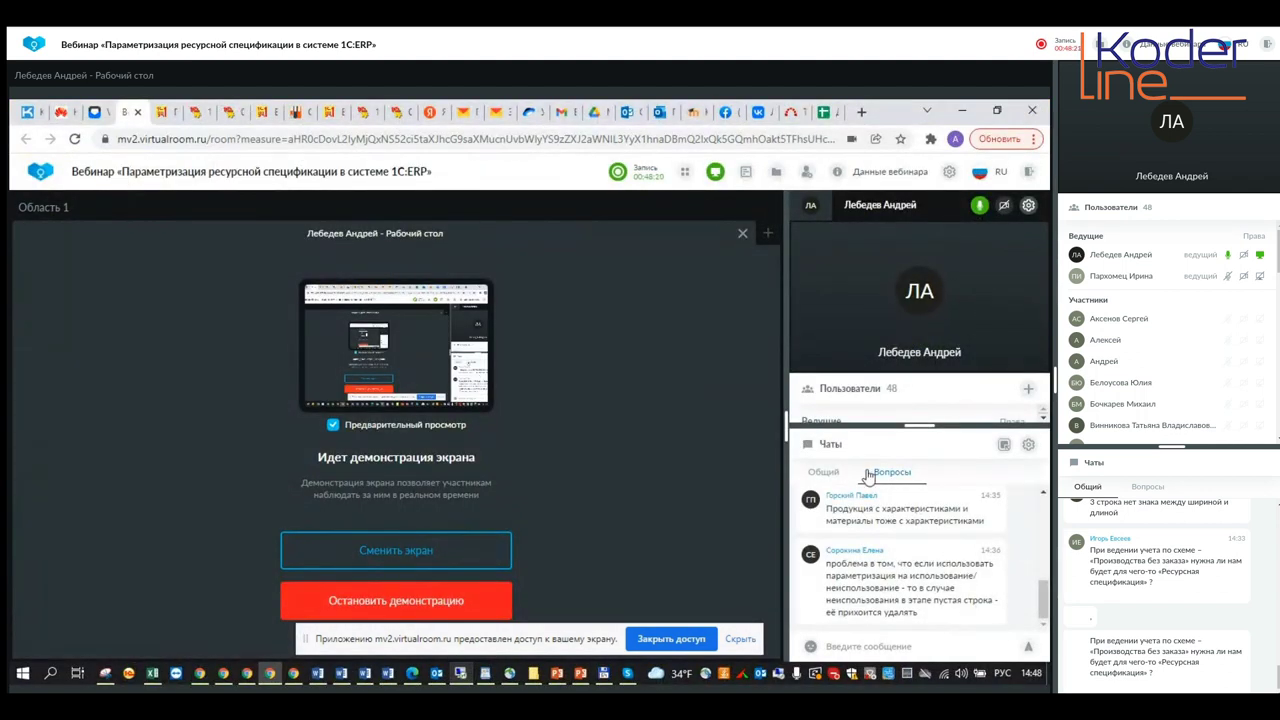
- Check the Общий chat, switch back to 1C:ERP and close the Основной production stage
{"action": "left_click", "coordinate": [823, 472]}
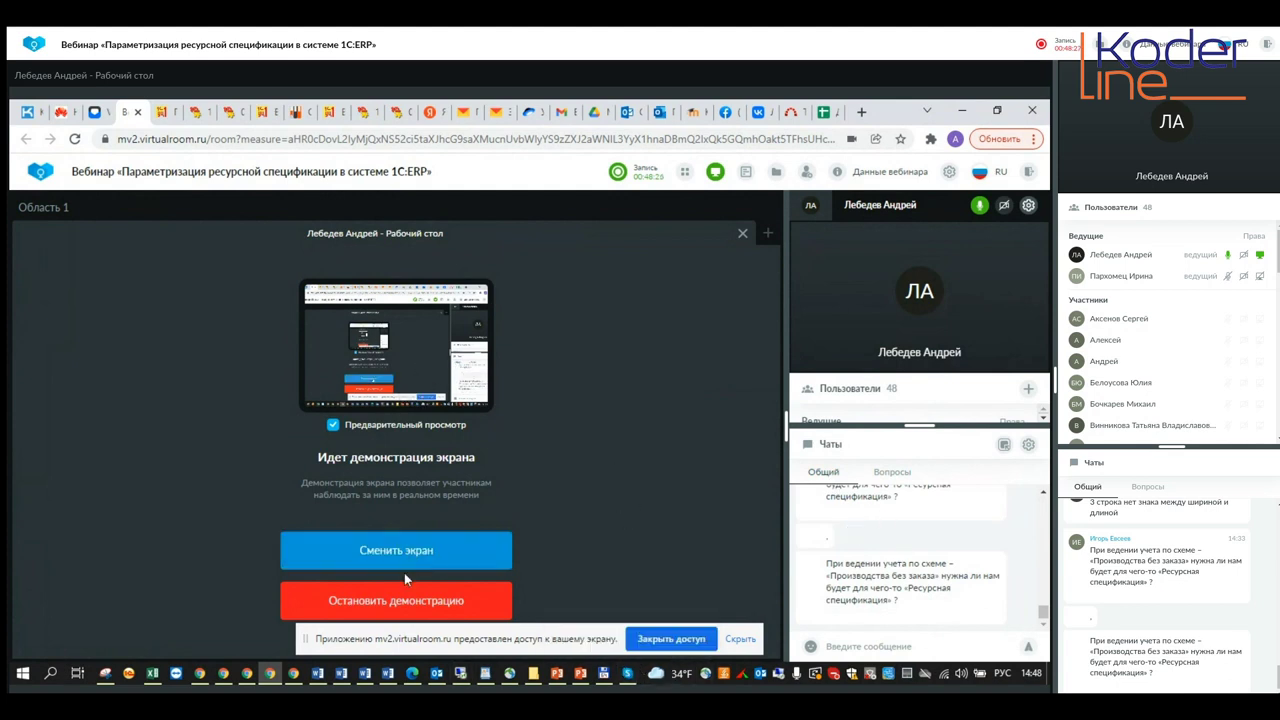
{"action": "left_click", "coordinate": [460, 674]}
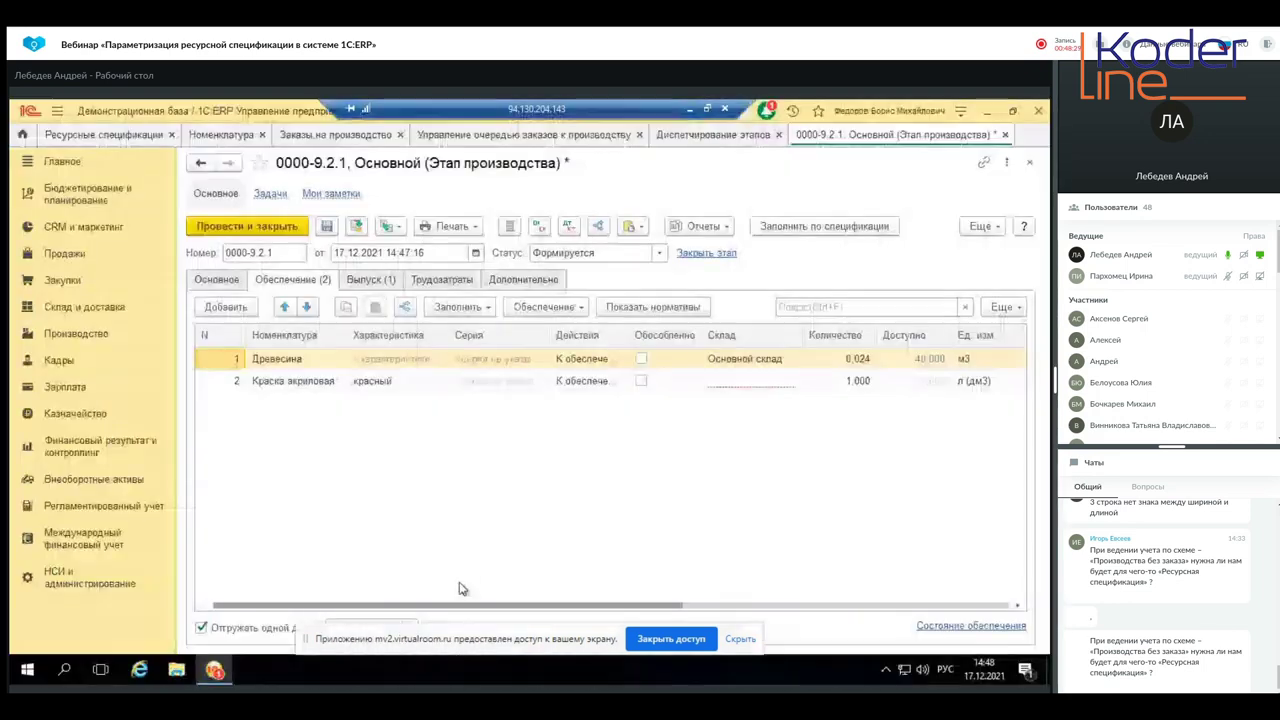
{"action": "left_click", "coordinate": [1029, 162]}
{"action": "left_click", "coordinate": [583, 414]}
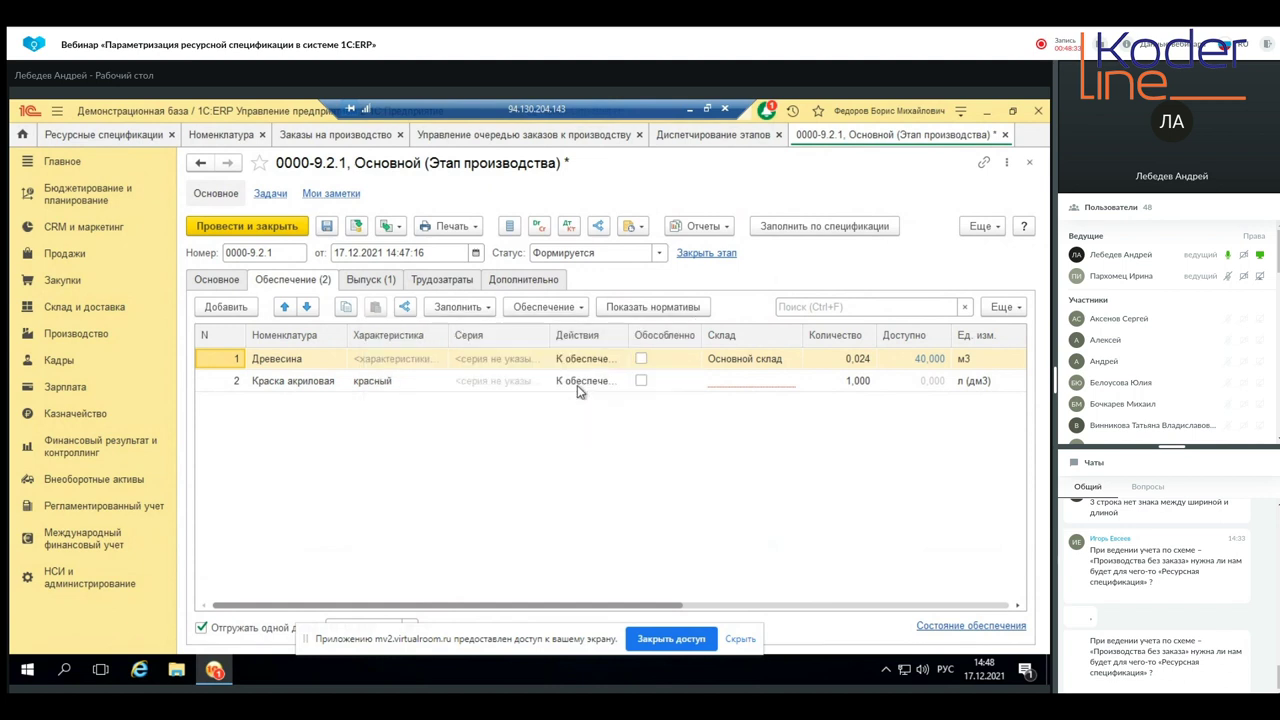
- Open the Сценарии планирования list from the budgeting and planning settings and start creating a new goods planning scenario
{"action": "left_click", "coordinate": [87, 196]}
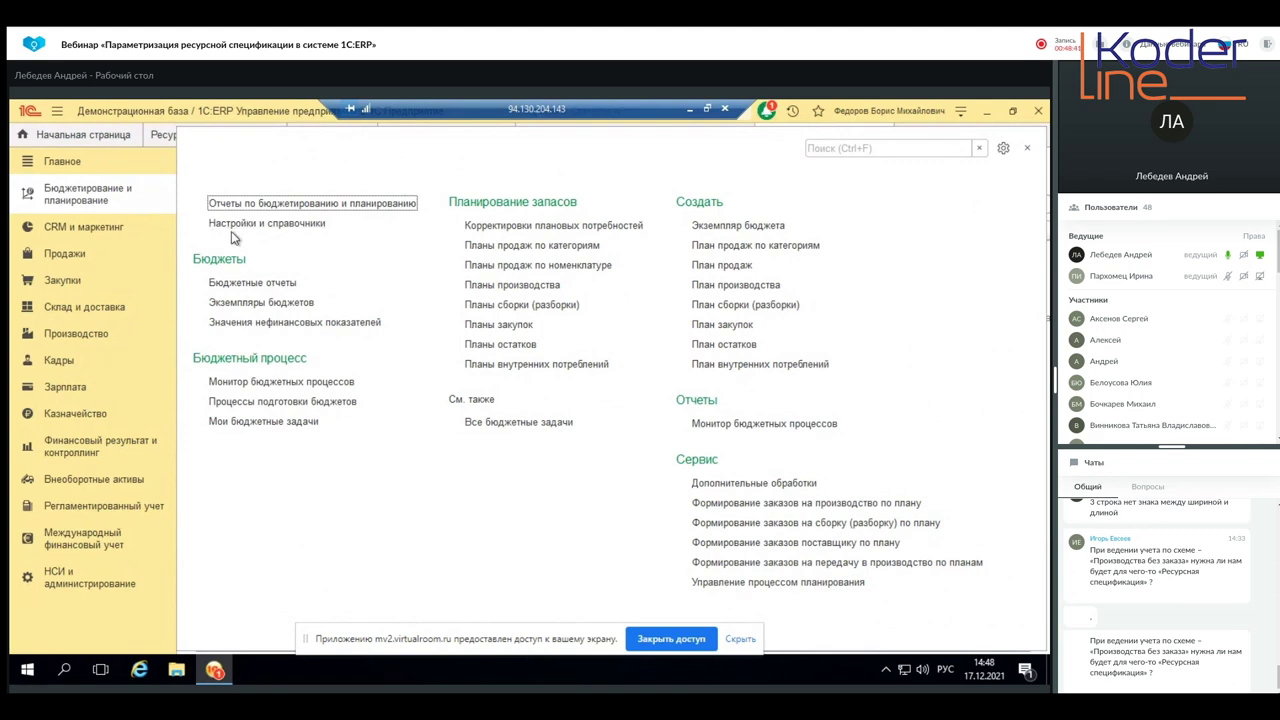
{"action": "left_click", "coordinate": [266, 228]}
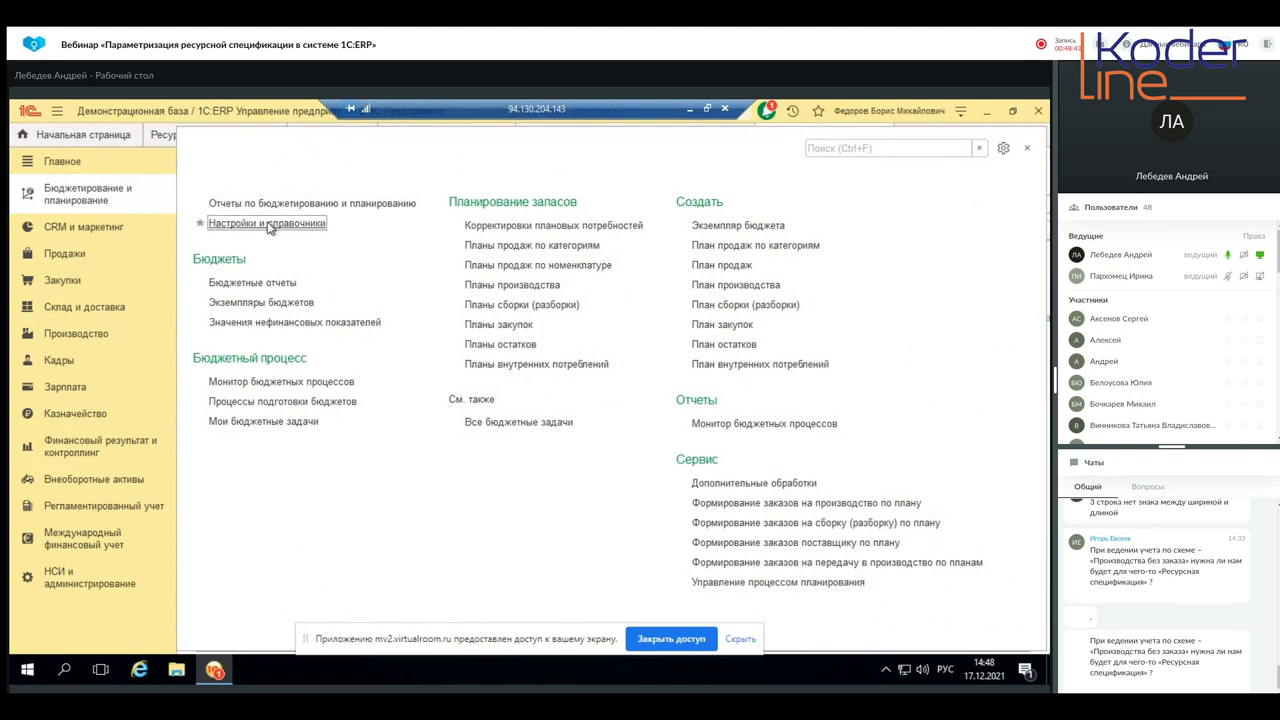
{"action": "left_click", "coordinate": [258, 482]}
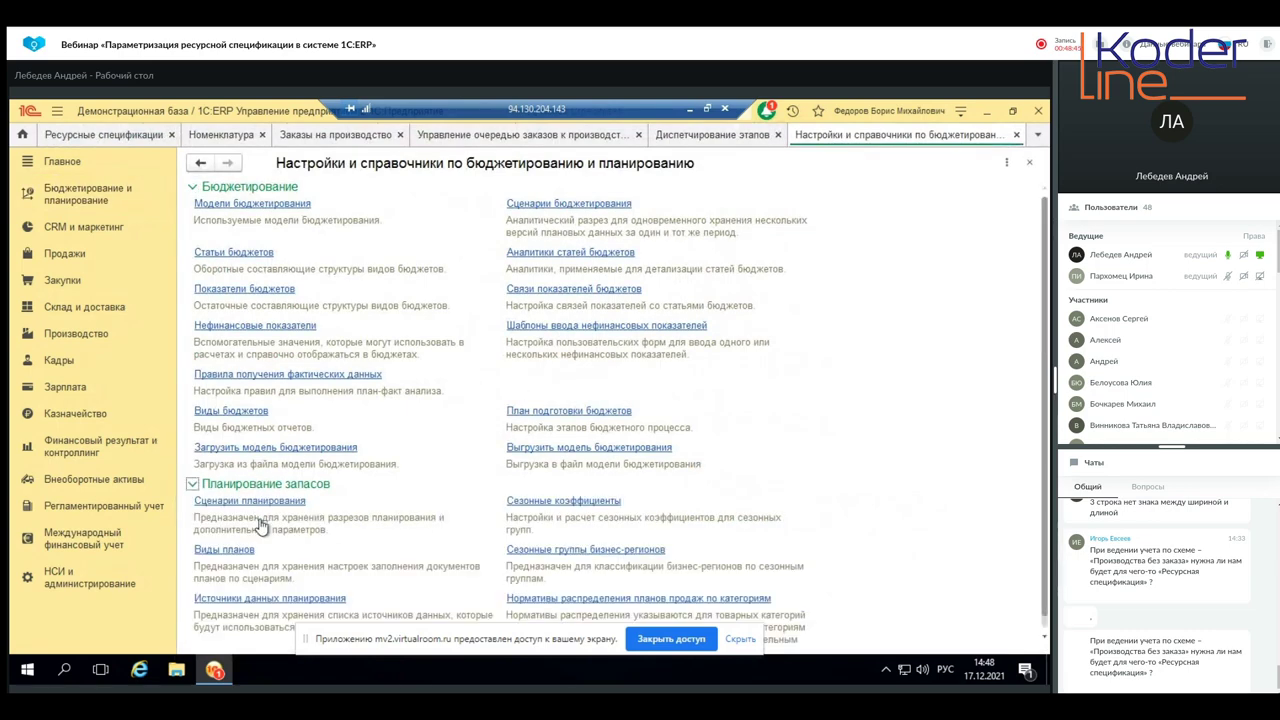
{"action": "left_click", "coordinate": [262, 501]}
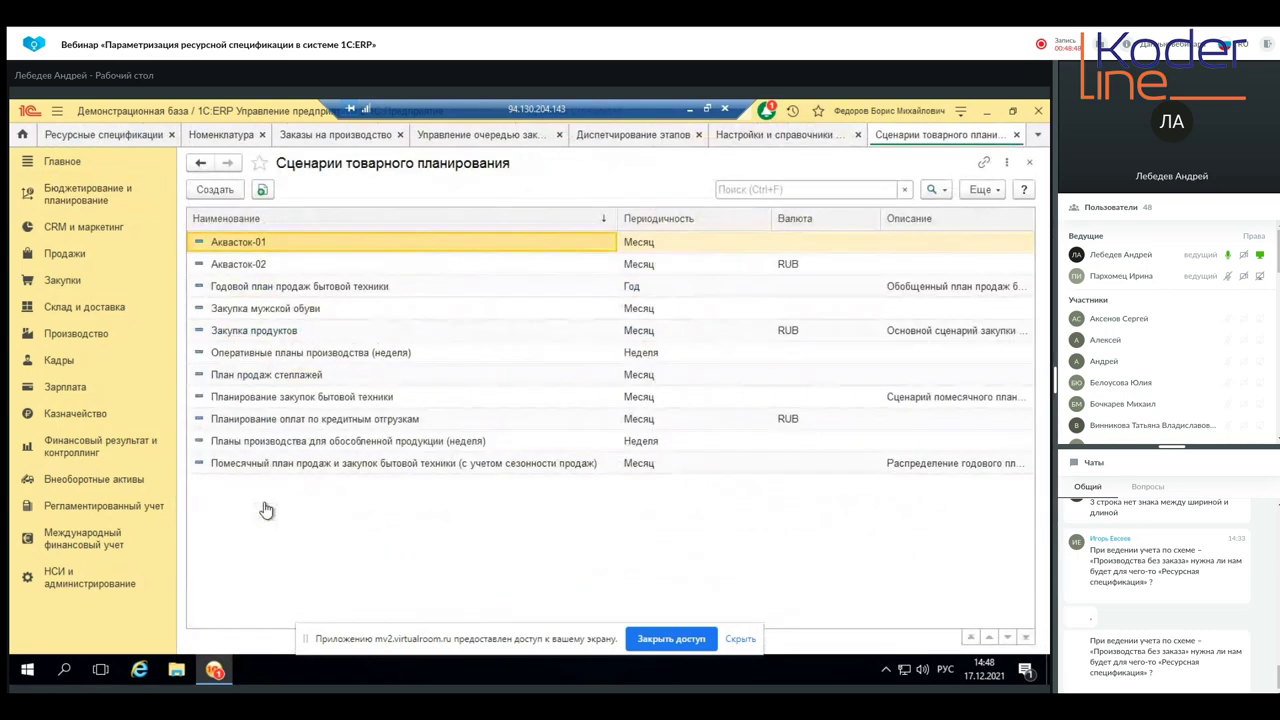
{"action": "left_click", "coordinate": [218, 190]}
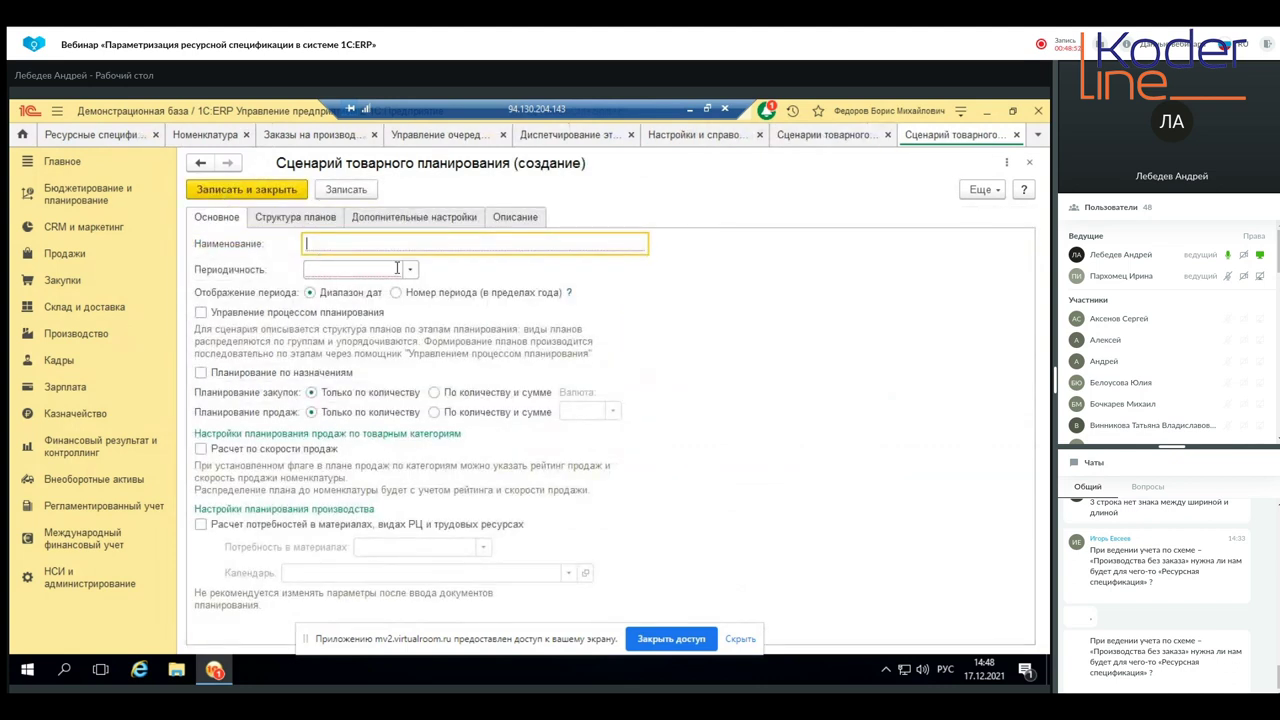
- Set the scenario's periodicity to Месяц, enable calculation of material, work centre and labour needs, and review the Потребность в материалах options
{"action": "left_click", "coordinate": [409, 269]}
{"action": "left_click", "coordinate": [338, 360]}
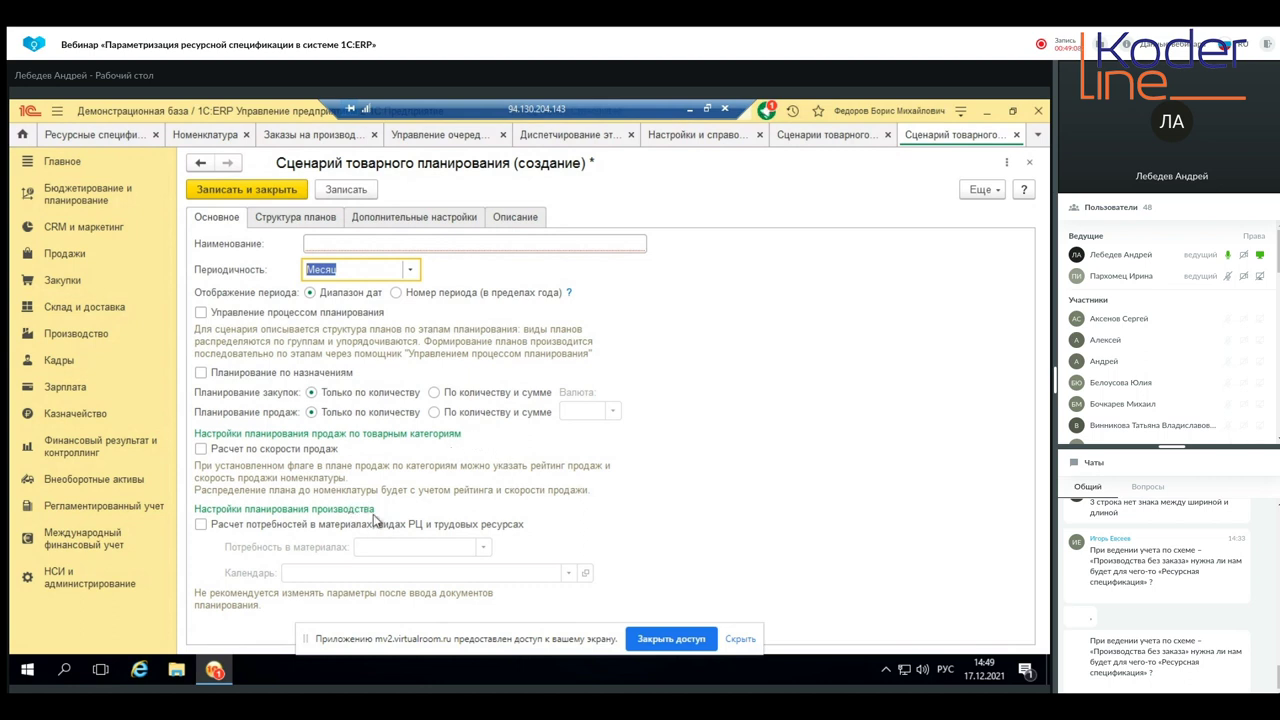
{"action": "left_click", "coordinate": [202, 528]}
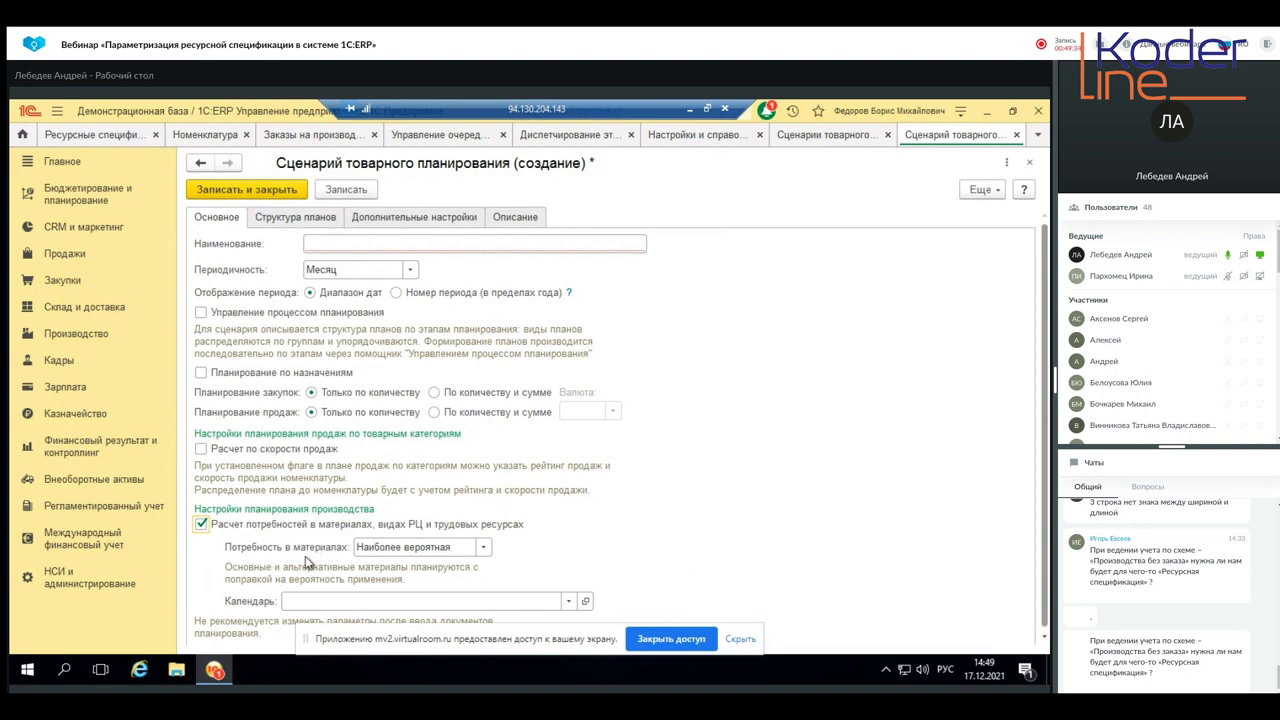
{"action": "left_click", "coordinate": [484, 549]}
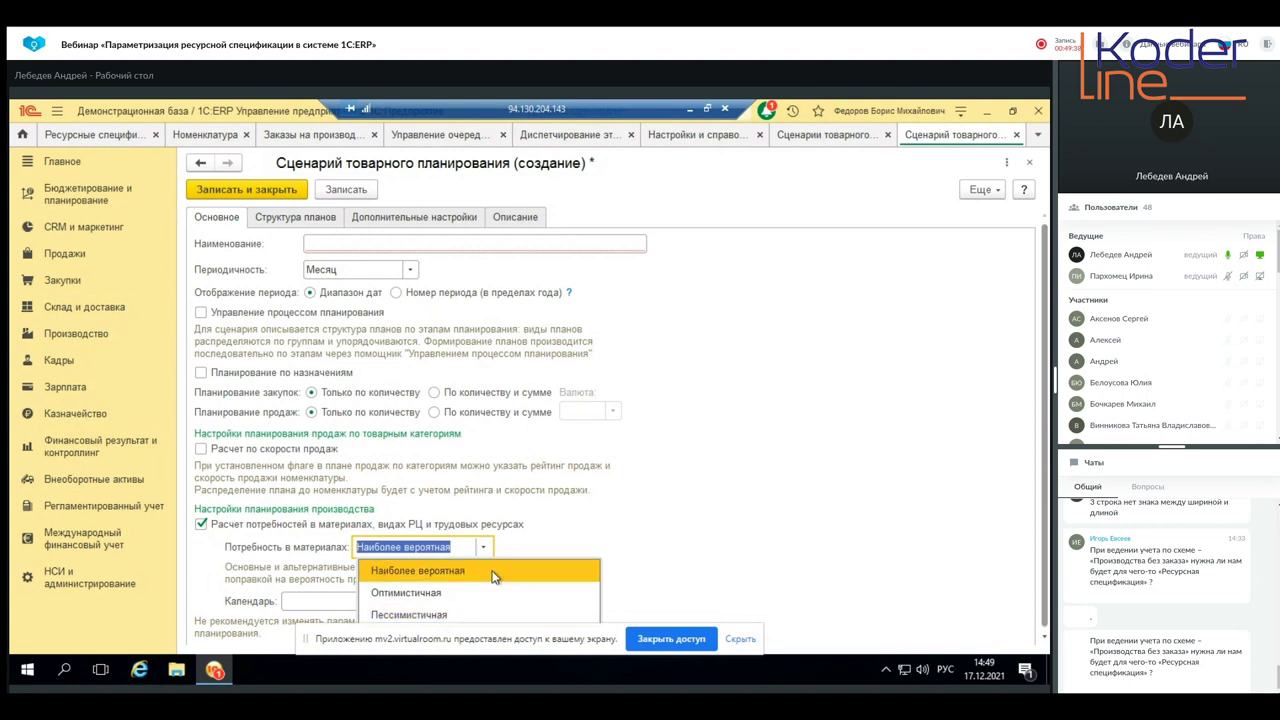
{"action": "left_click", "coordinate": [532, 508]}
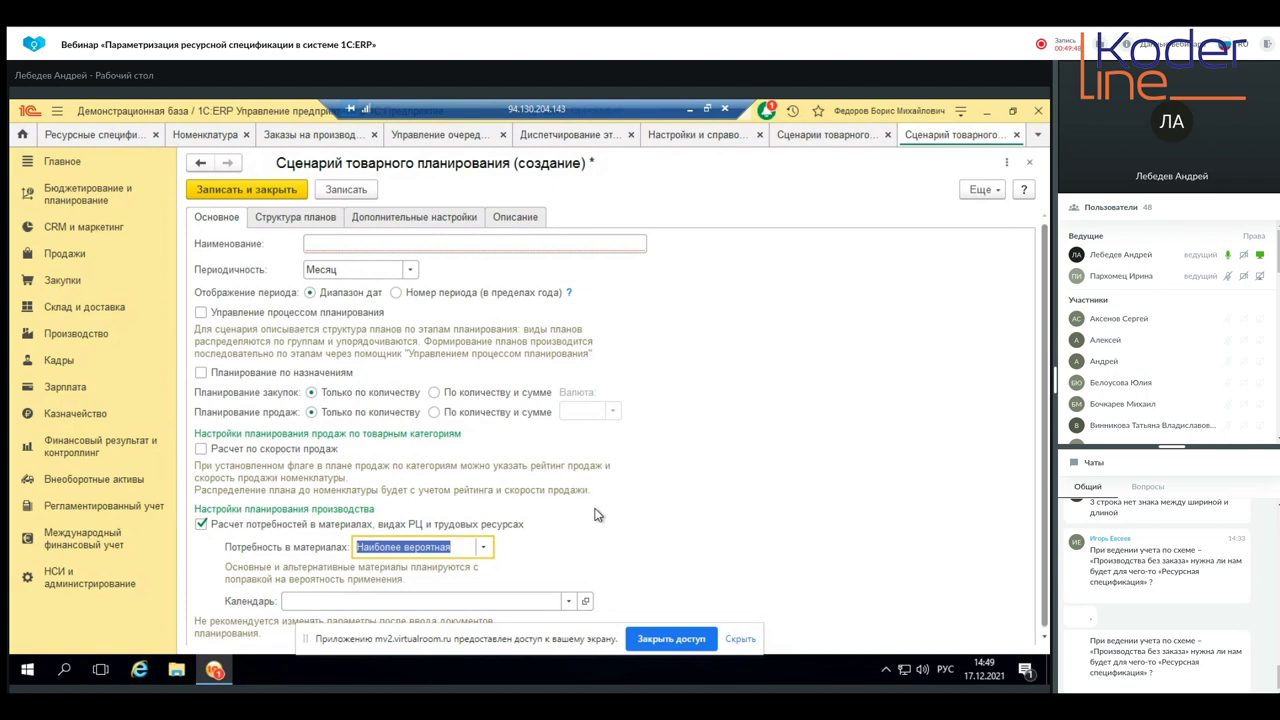
- Switch to PowerPoint and show slide 7, Вероятность потребления материалов, to read the requirement calculation strategies
{"action": "left_click", "coordinate": [689, 109]}
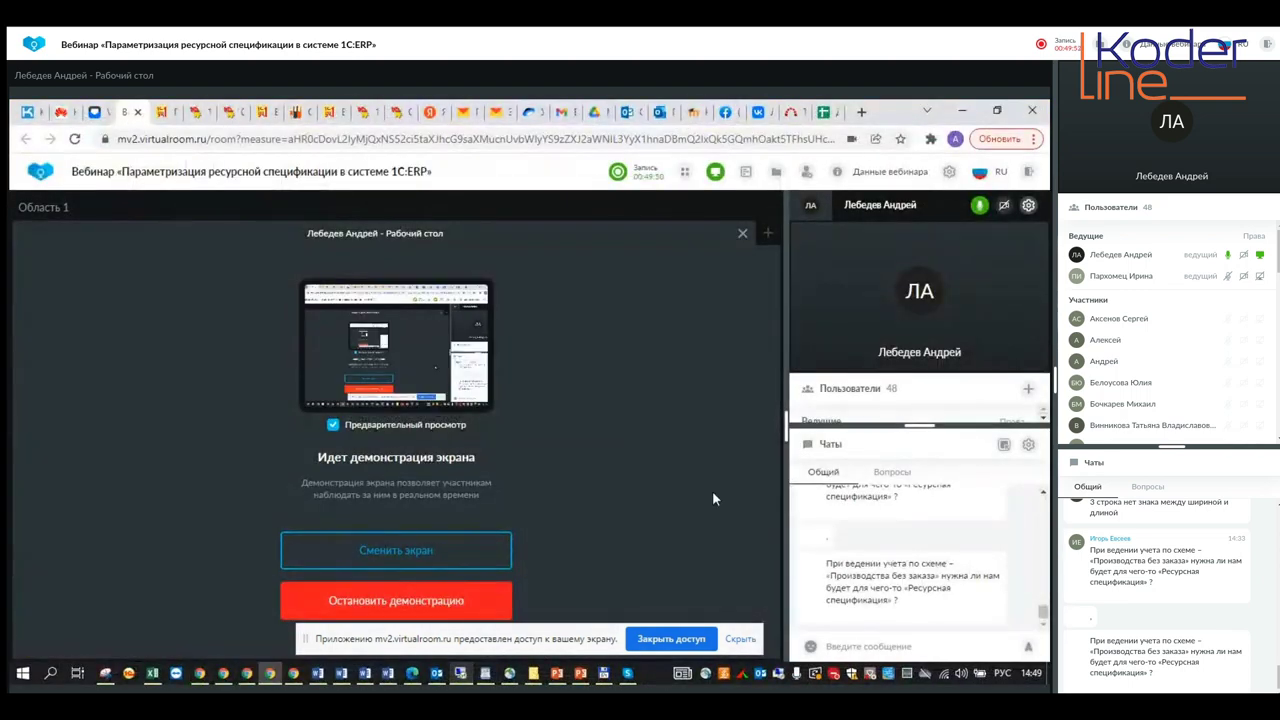
{"action": "left_click", "coordinate": [557, 673]}
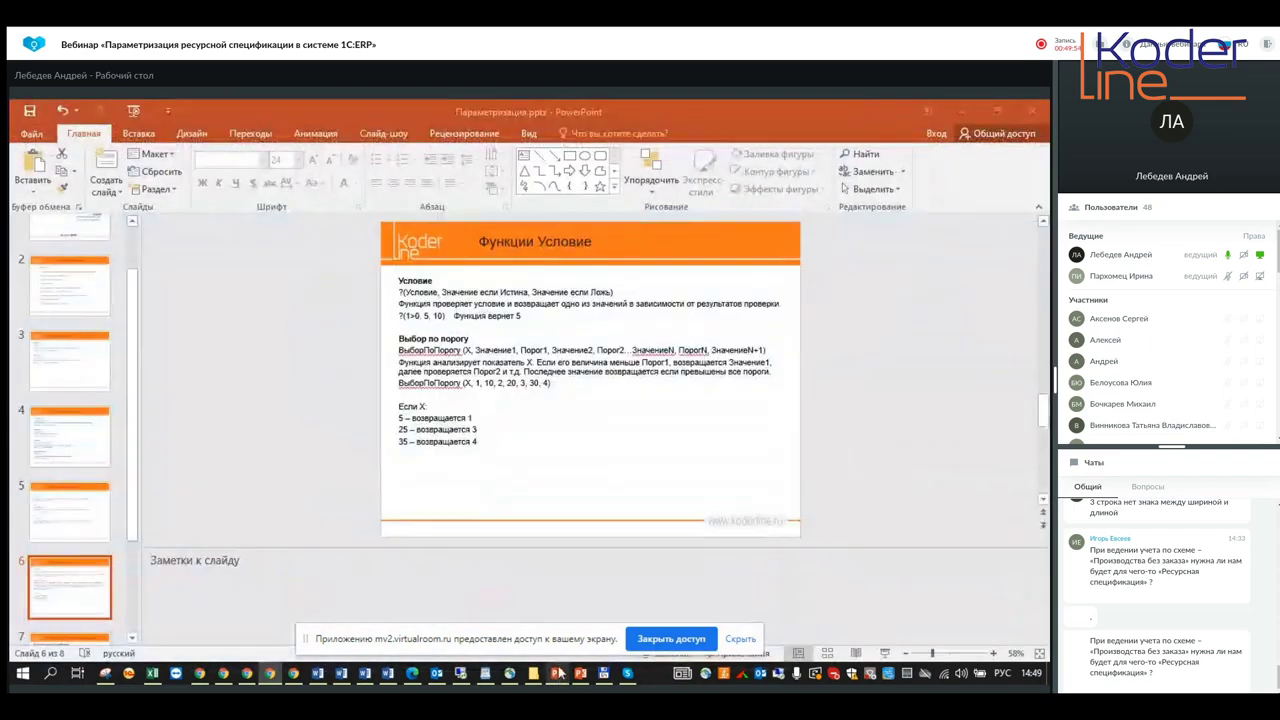
{"action": "scroll", "coordinate": [46, 476], "scroll_direction": "down", "scroll_amount": 2}
{"action": "left_click", "coordinate": [40, 520]}
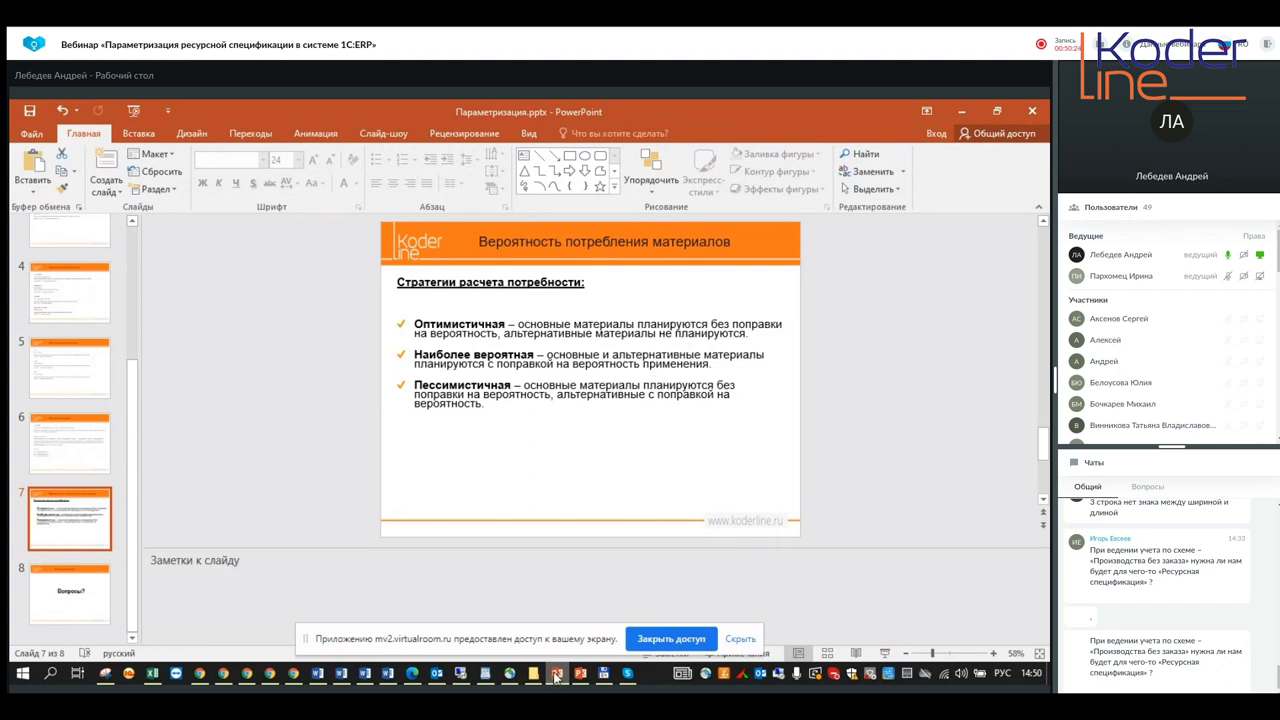
- Switch back to 1C:ERP, open the resource specification Полка деревянная 1*0,3*0,3 and set its status to В разработке
{"action": "left_click", "coordinate": [460, 673]}
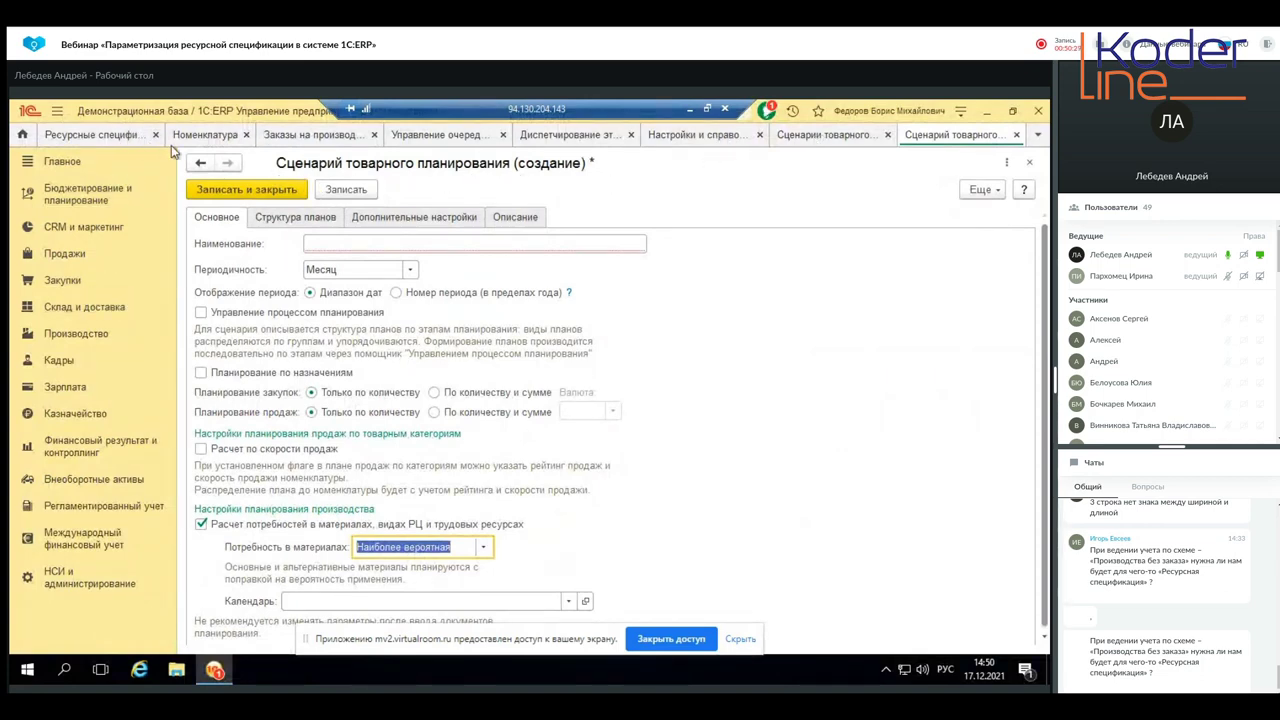
{"action": "left_click", "coordinate": [130, 140]}
{"action": "double_click", "coordinate": [333, 417]}
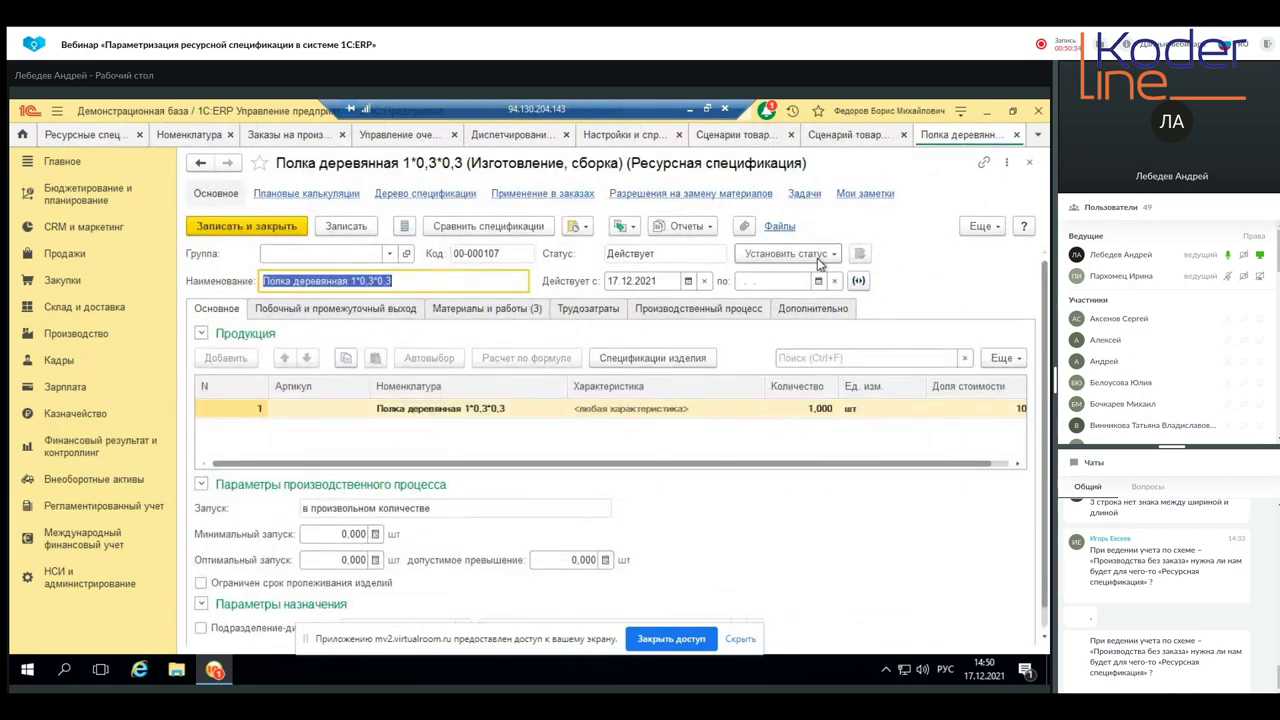
{"action": "left_click", "coordinate": [812, 256]}
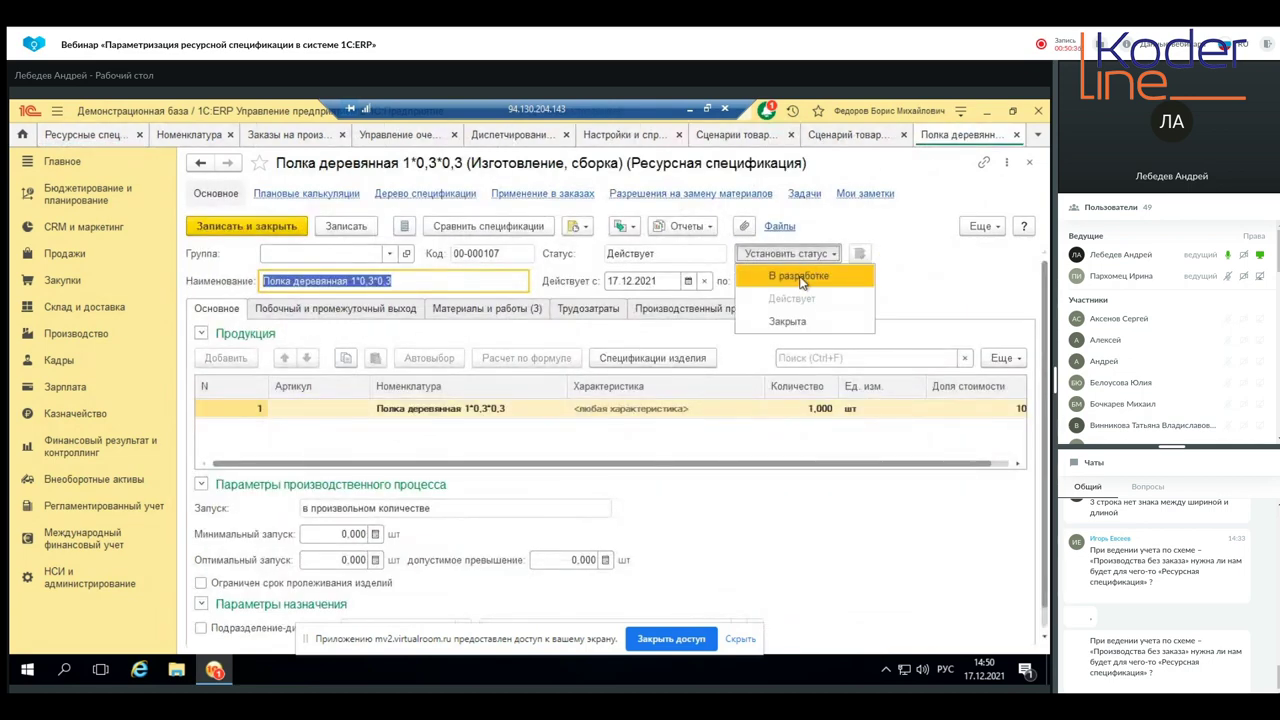
{"action": "left_click", "coordinate": [800, 280]}
{"action": "left_click", "coordinate": [341, 337]}
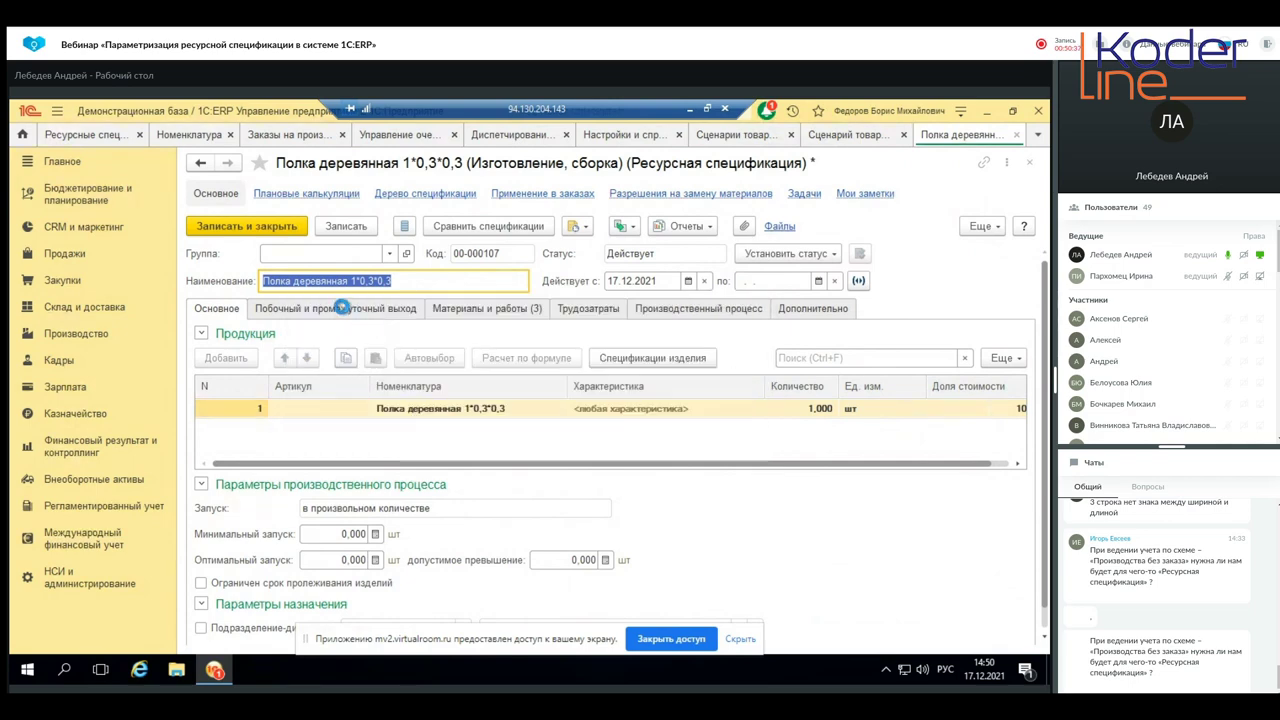
- Review the Применение материала settings for Древесина in the specification's materials, including its probability, and close them without changes
{"action": "left_click", "coordinate": [482, 309]}
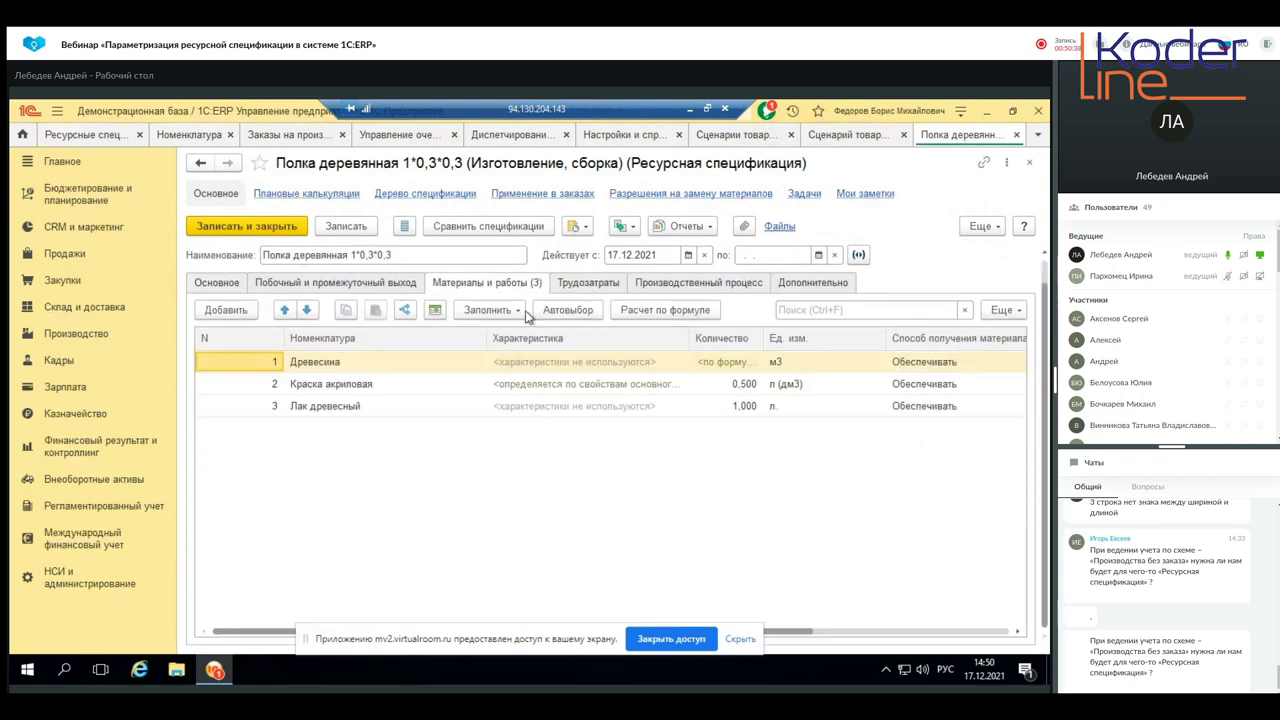
{"action": "double_click", "coordinate": [983, 363]}
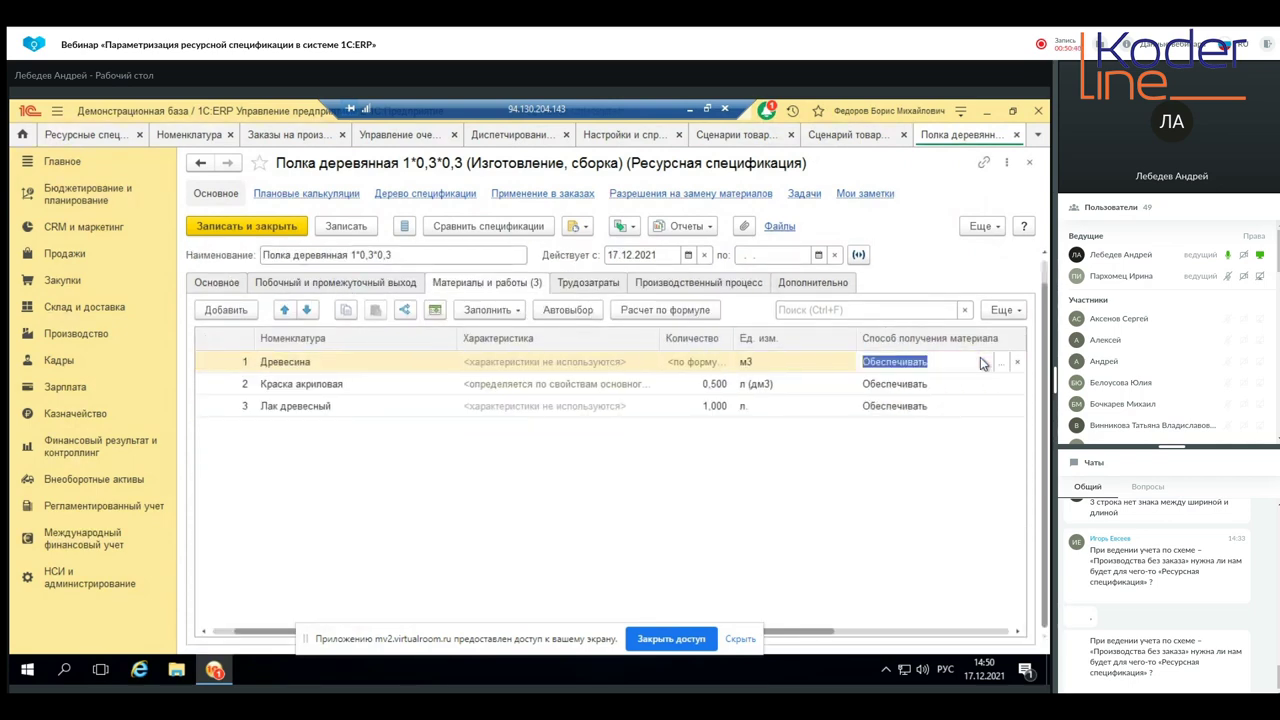
{"action": "left_click", "coordinate": [779, 632]}
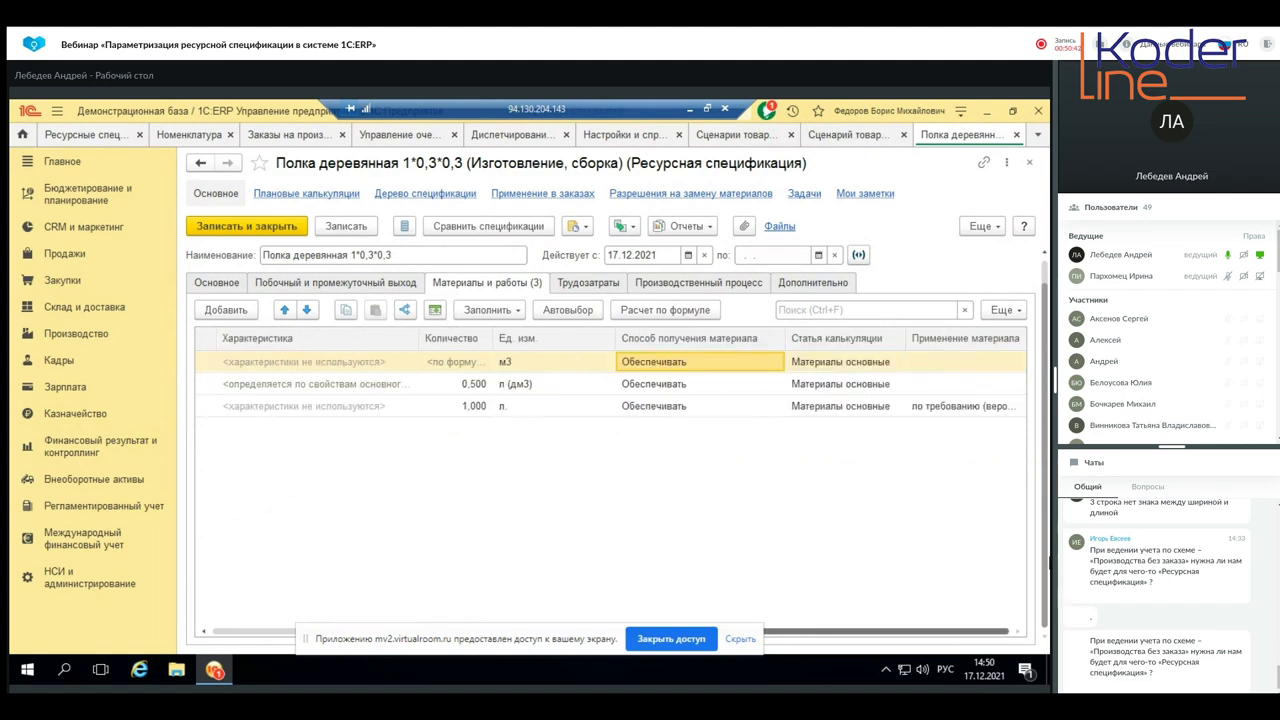
{"action": "double_click", "coordinate": [980, 362]}
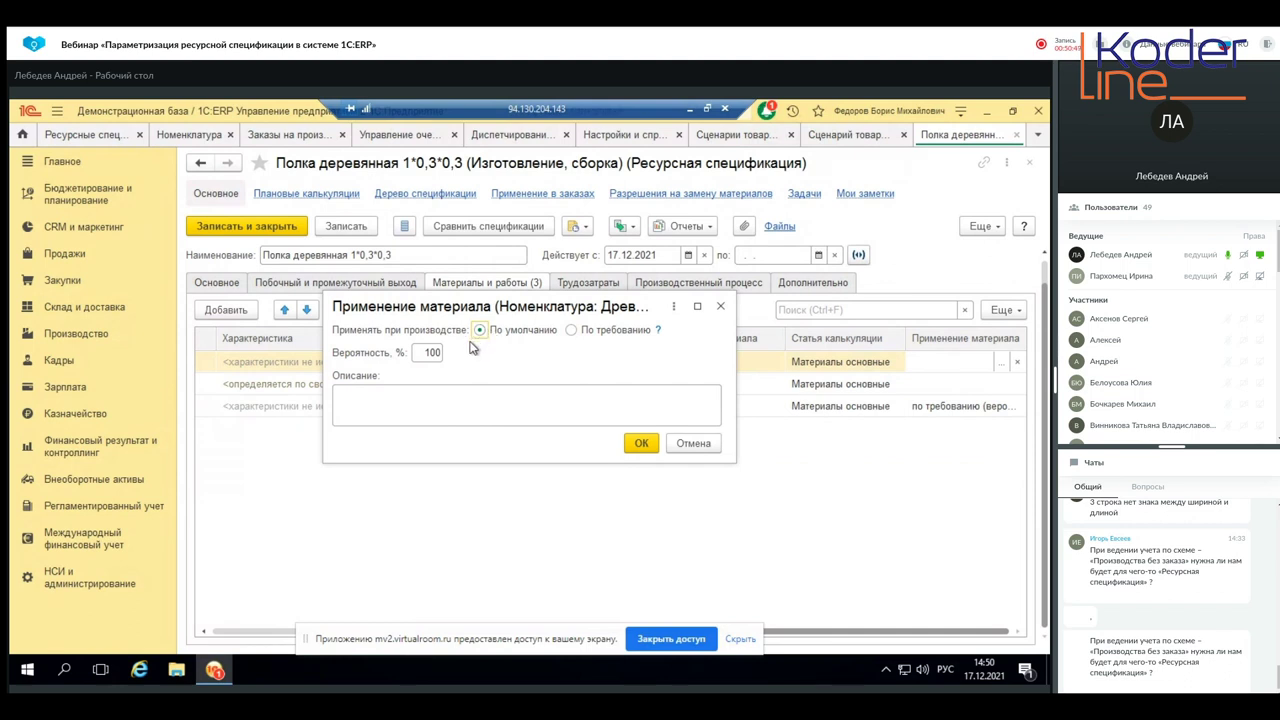
{"action": "double_click", "coordinate": [426, 352]}
{"action": "left_click", "coordinate": [721, 308]}
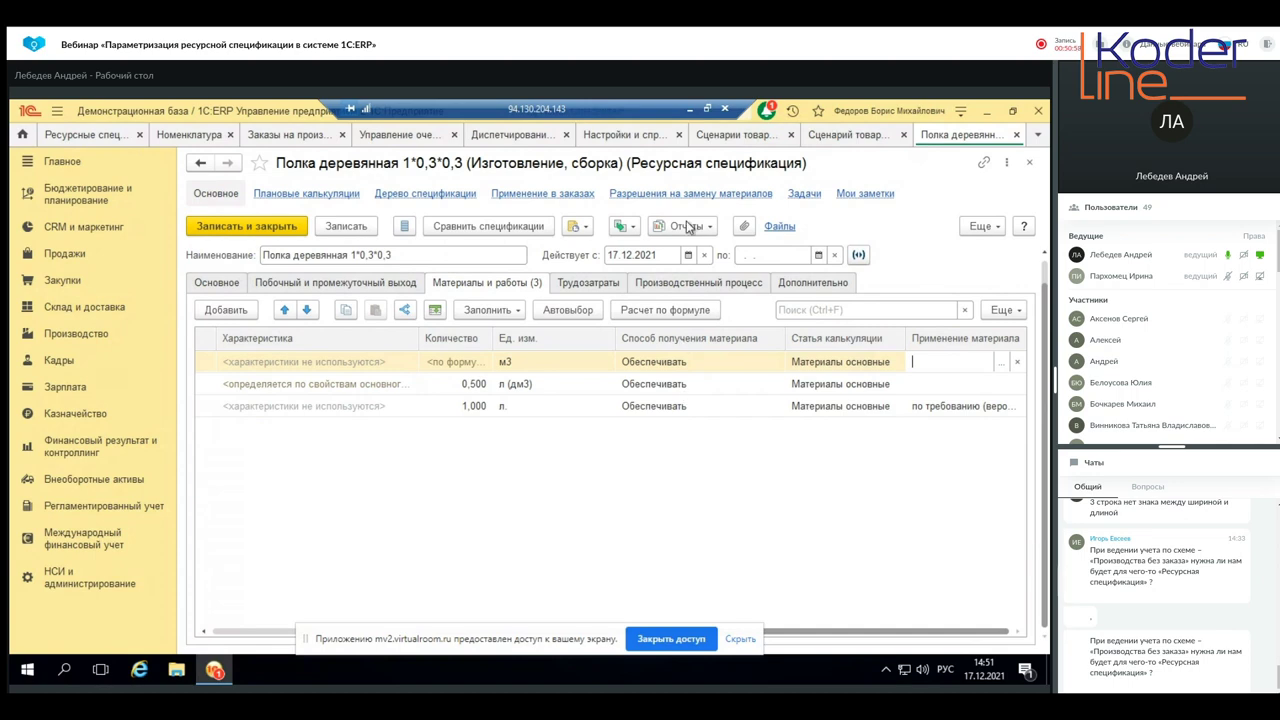
- Switch to PowerPoint and go through the Оптимистичная, Наиболее вероятная and Пессимистичная strategy descriptions, highlighting the passages being explained
{"action": "left_click", "coordinate": [690, 110]}
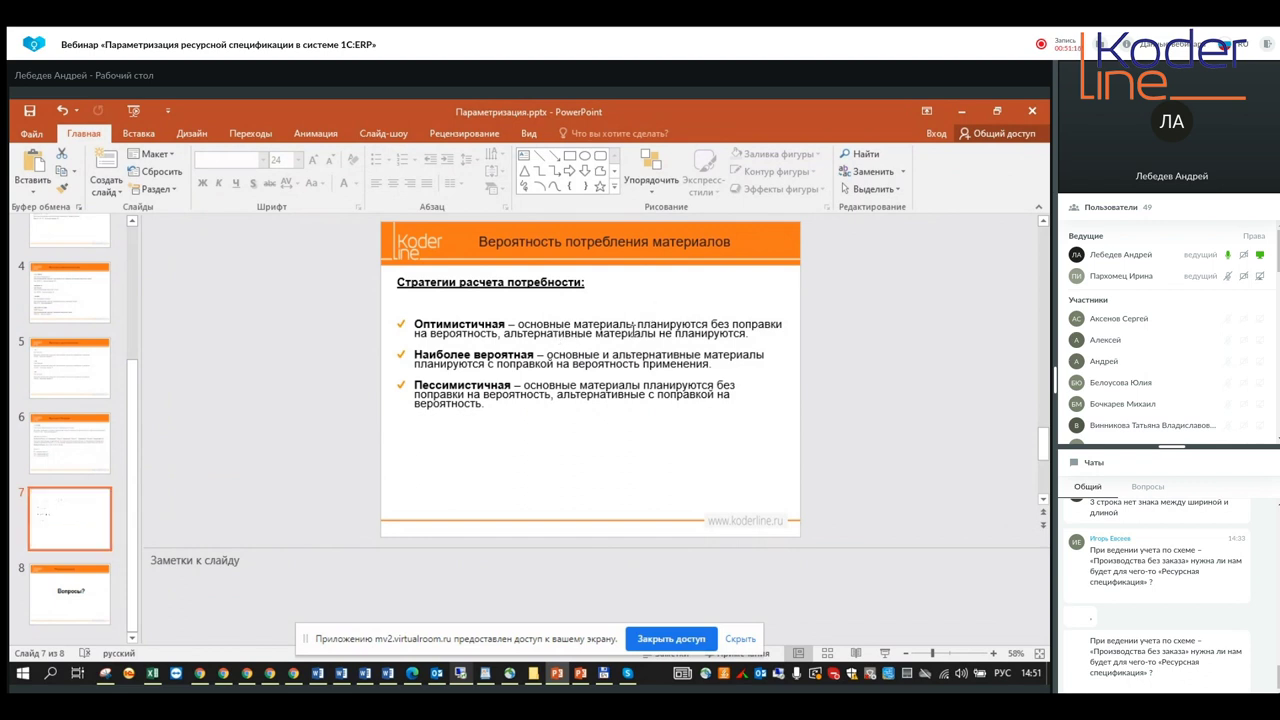
{"action": "left_click", "coordinate": [631, 333]}
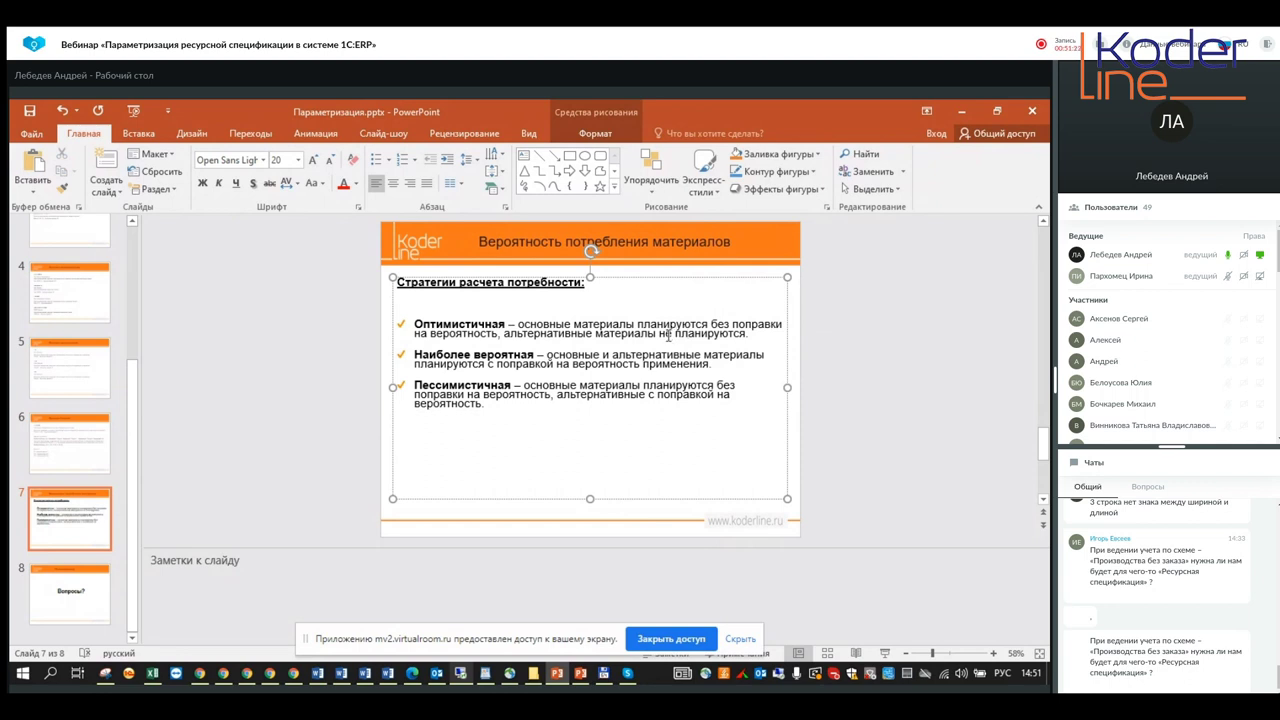
{"action": "left_click", "coordinate": [474, 356]}
{"action": "left_click_drag", "start_coordinate": [415, 326], "coordinate": [519, 337]}
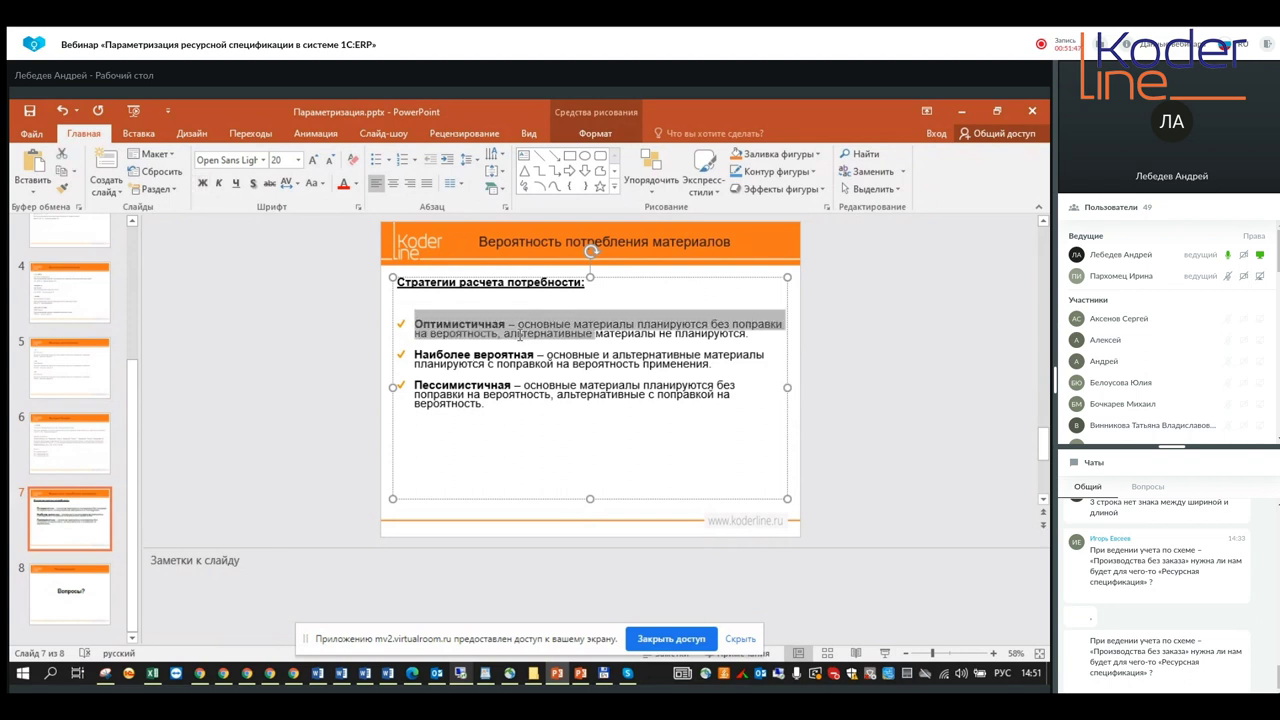
{"action": "left_click", "coordinate": [591, 395]}
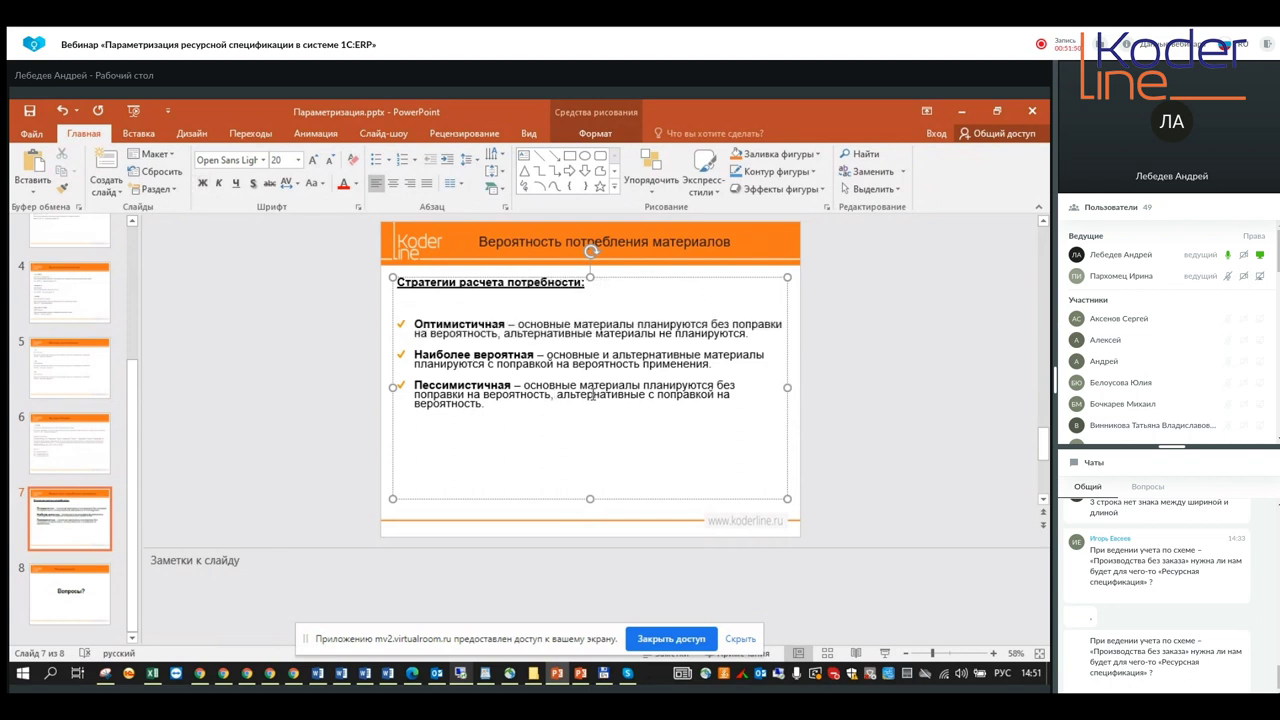
{"action": "left_click_drag", "start_coordinate": [547, 355], "coordinate": [573, 371]}
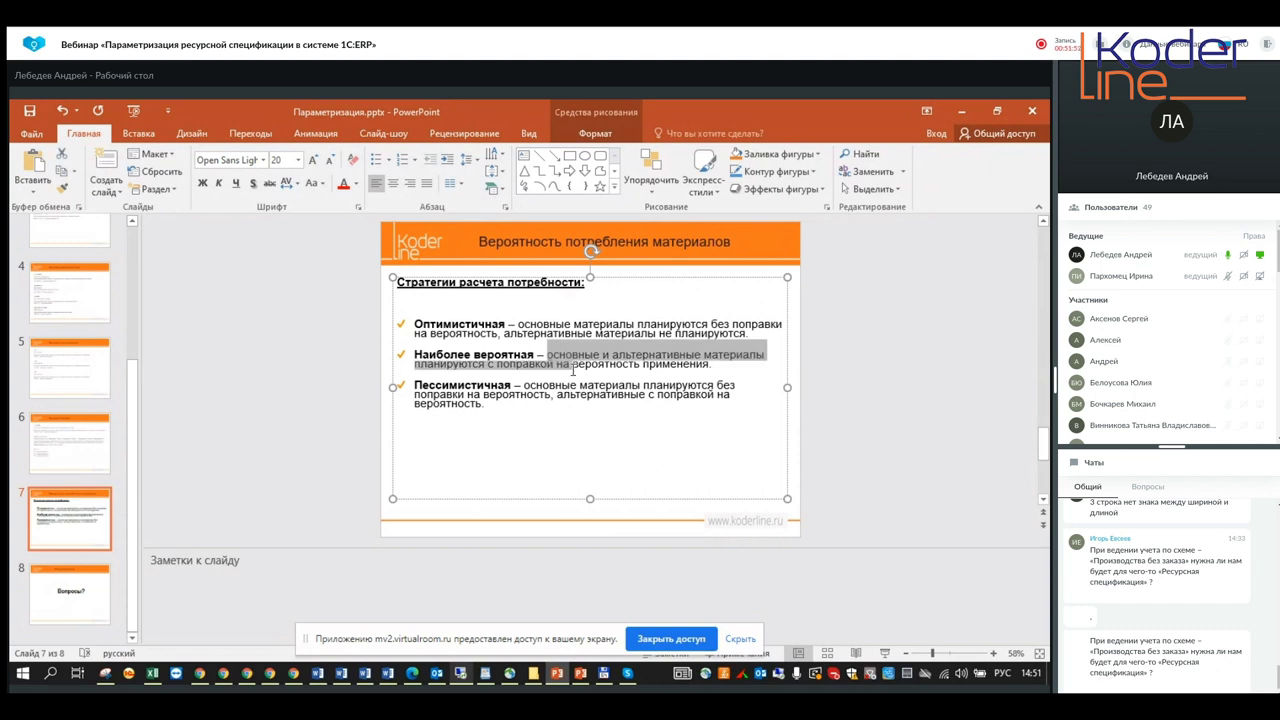
{"action": "left_click", "coordinate": [570, 394]}
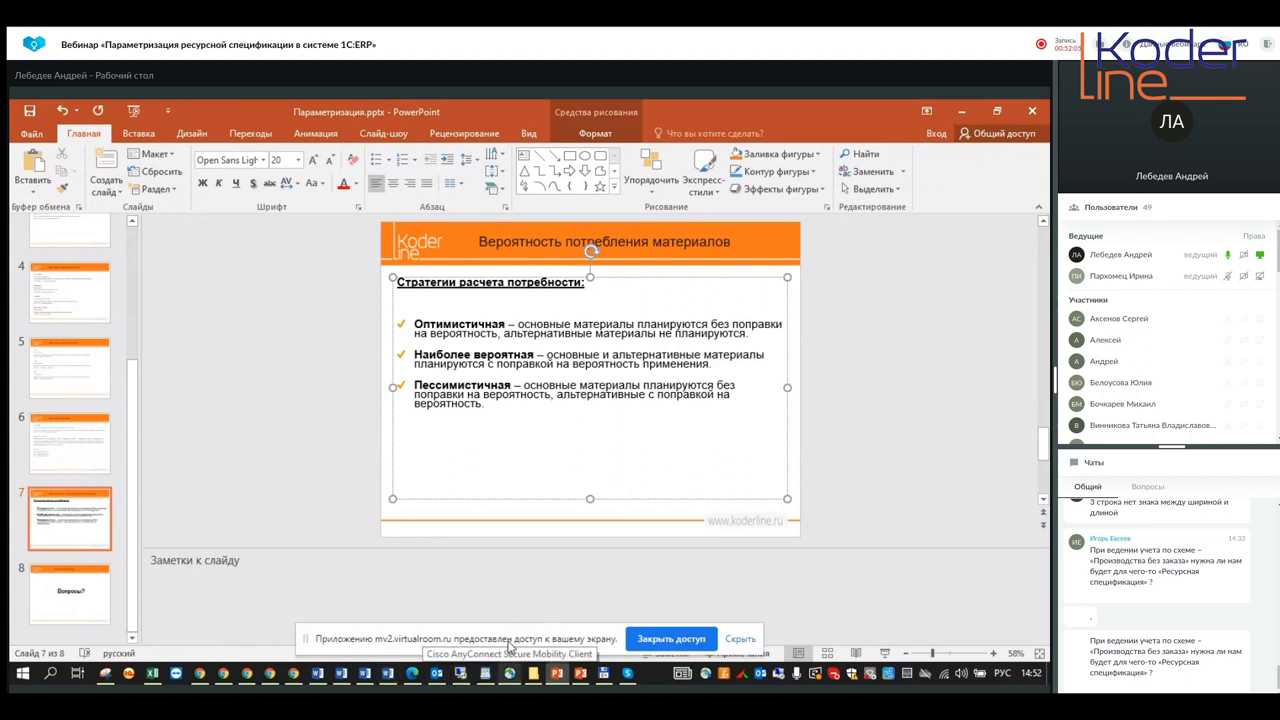
- Switch back to the webinar room and read the newest question in the Вопросы chat
{"action": "left_click", "coordinate": [460, 675]}
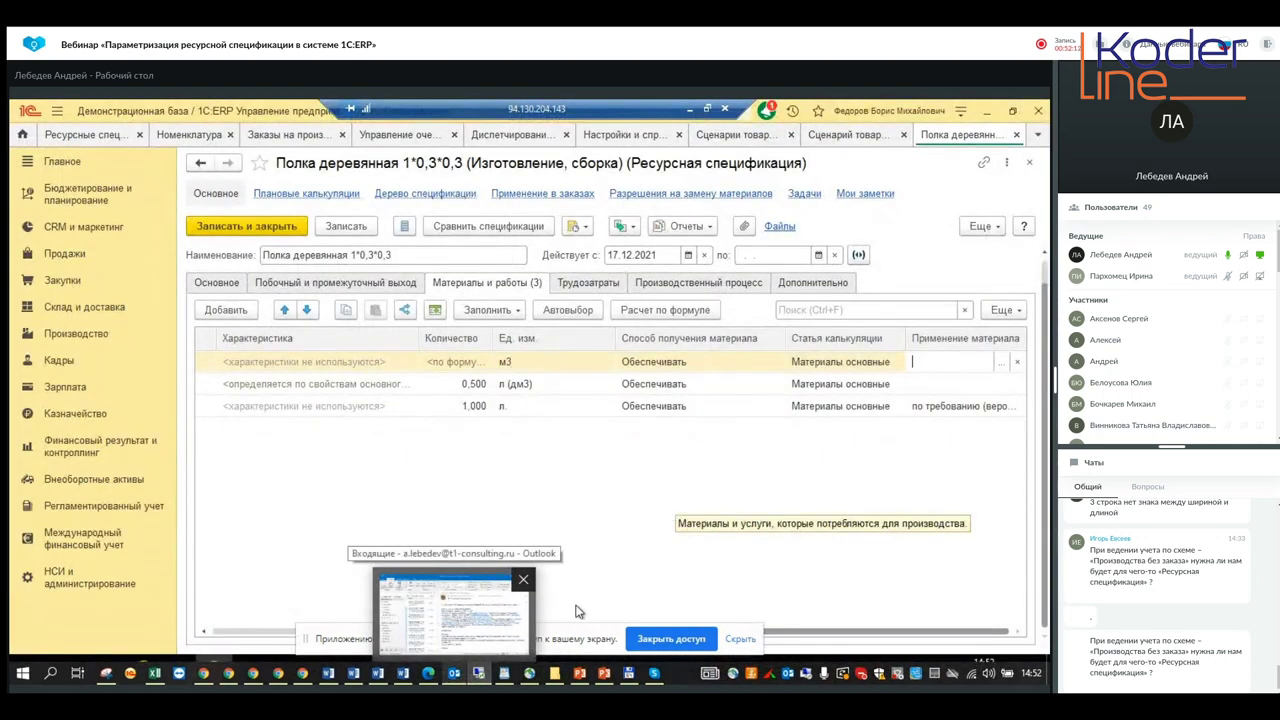
{"action": "left_click", "coordinate": [579, 673]}
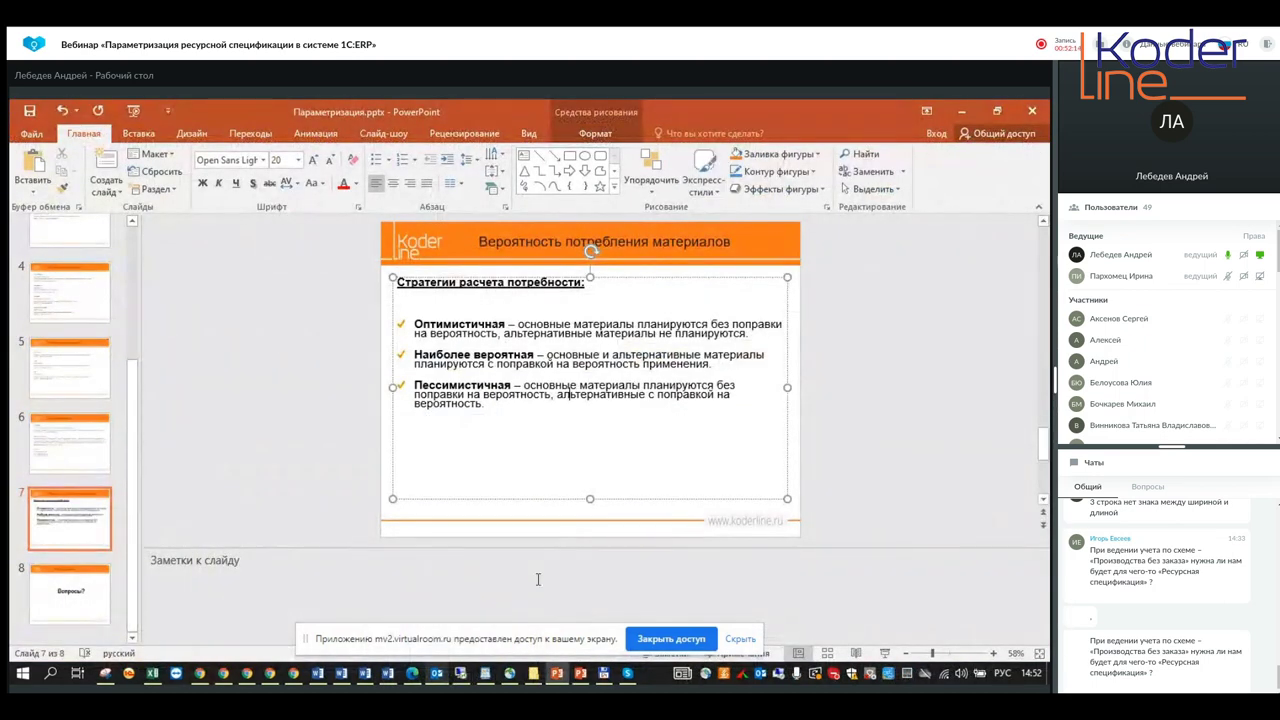
{"action": "mouse_move", "coordinate": [294, 676]}
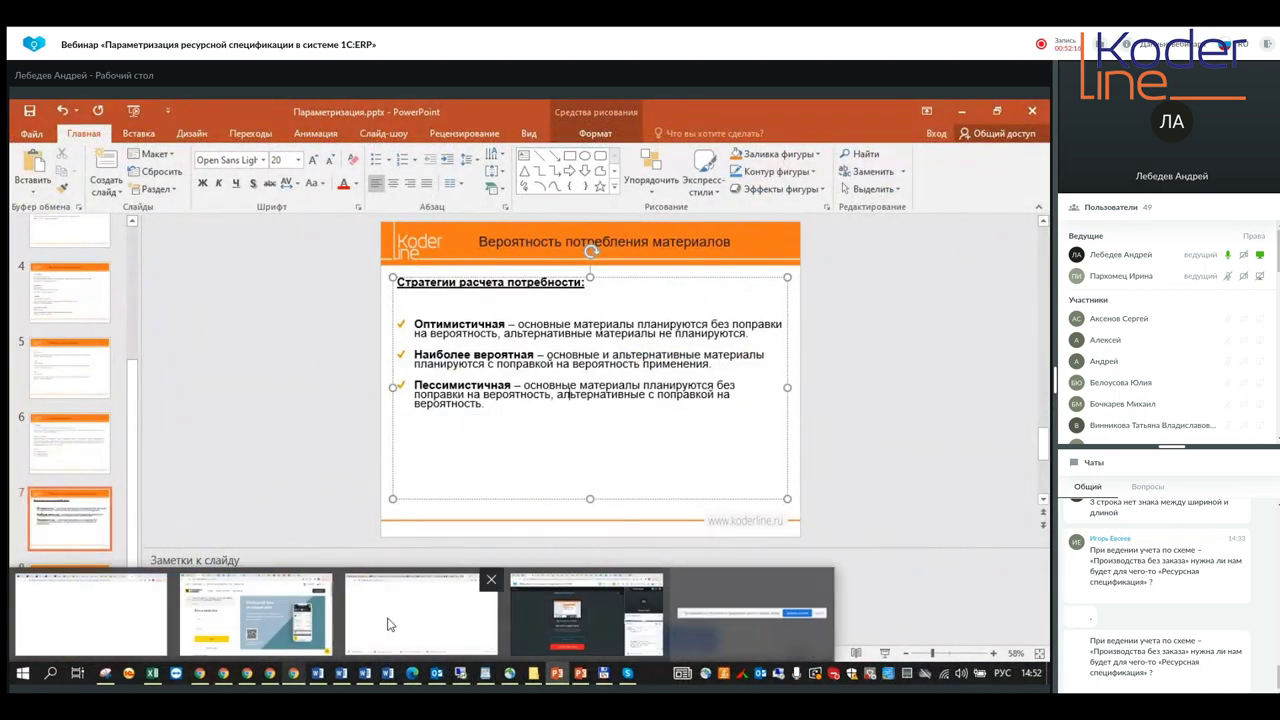
{"action": "left_click", "coordinate": [586, 612]}
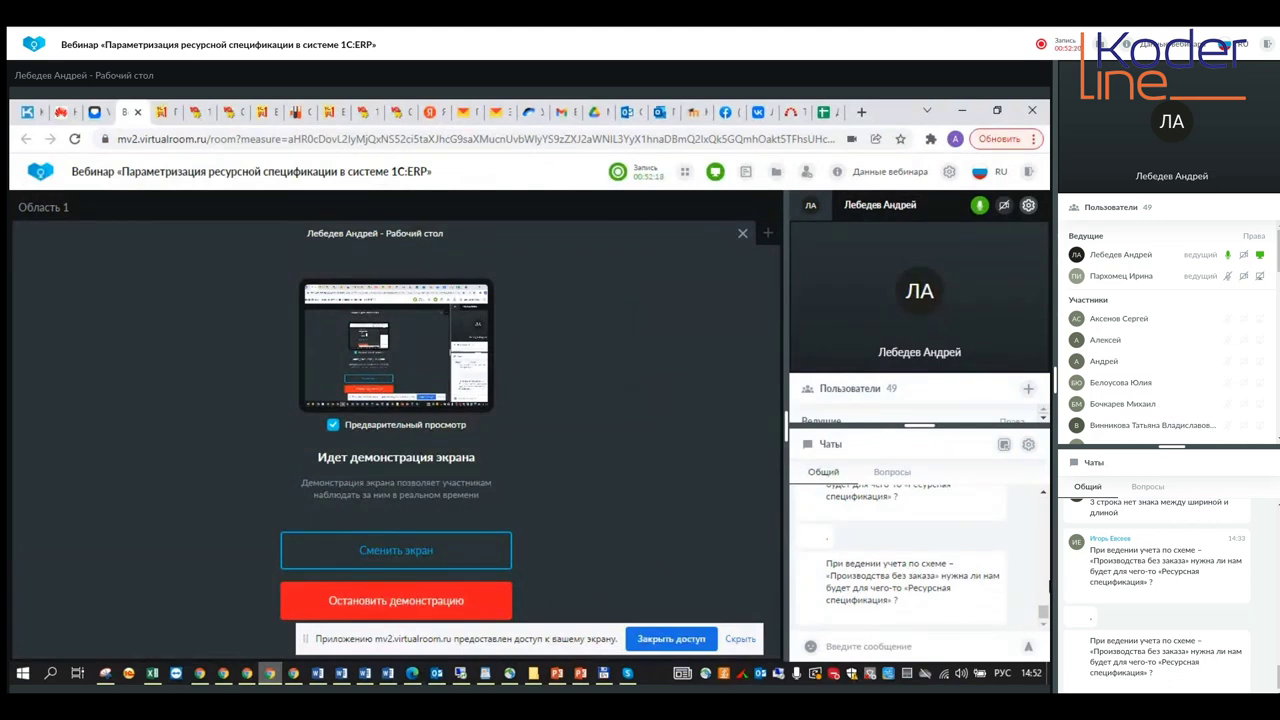
{"action": "left_click", "coordinate": [905, 472]}
{"action": "mouse_move", "coordinate": [990, 569]}
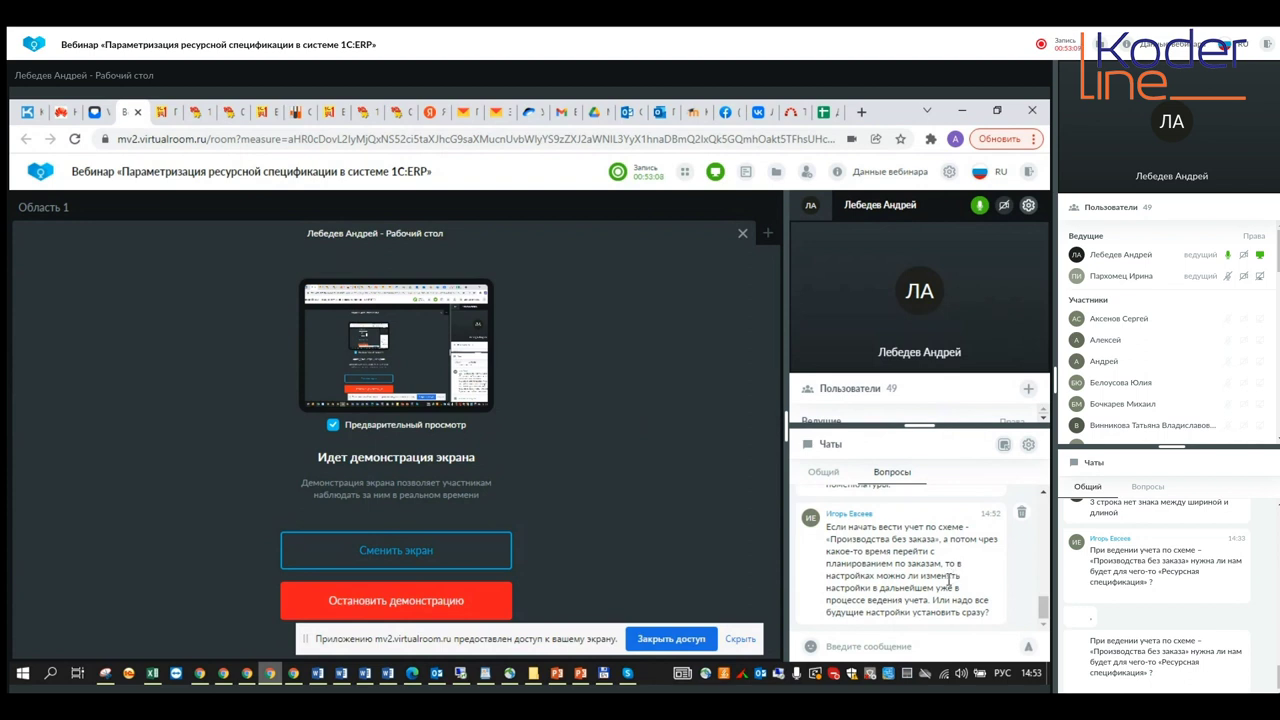
- Review the recent messages in the Вопросы chat, including the one comparing УПП and ERP automatic selection of items and characteristics
{"action": "scroll", "coordinate": [948, 578], "scroll_direction": "up", "scroll_amount": 1}
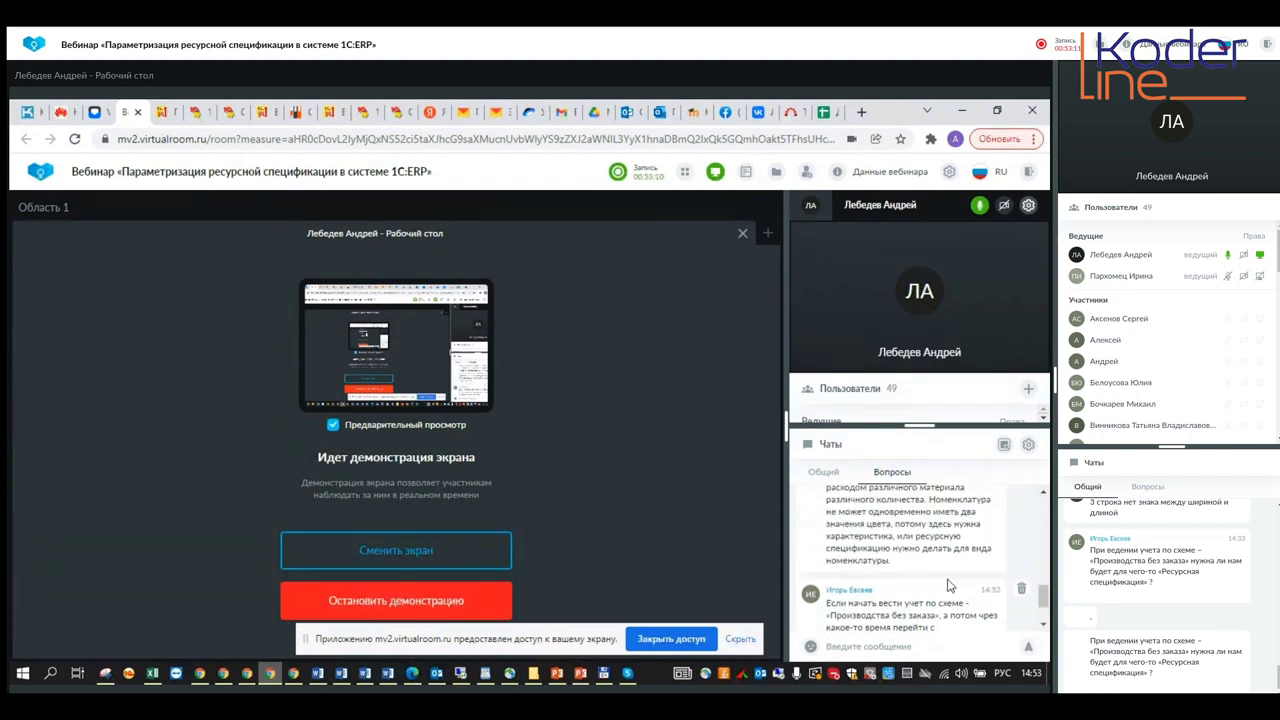
{"action": "scroll", "coordinate": [948, 585], "scroll_direction": "up", "scroll_amount": 1}
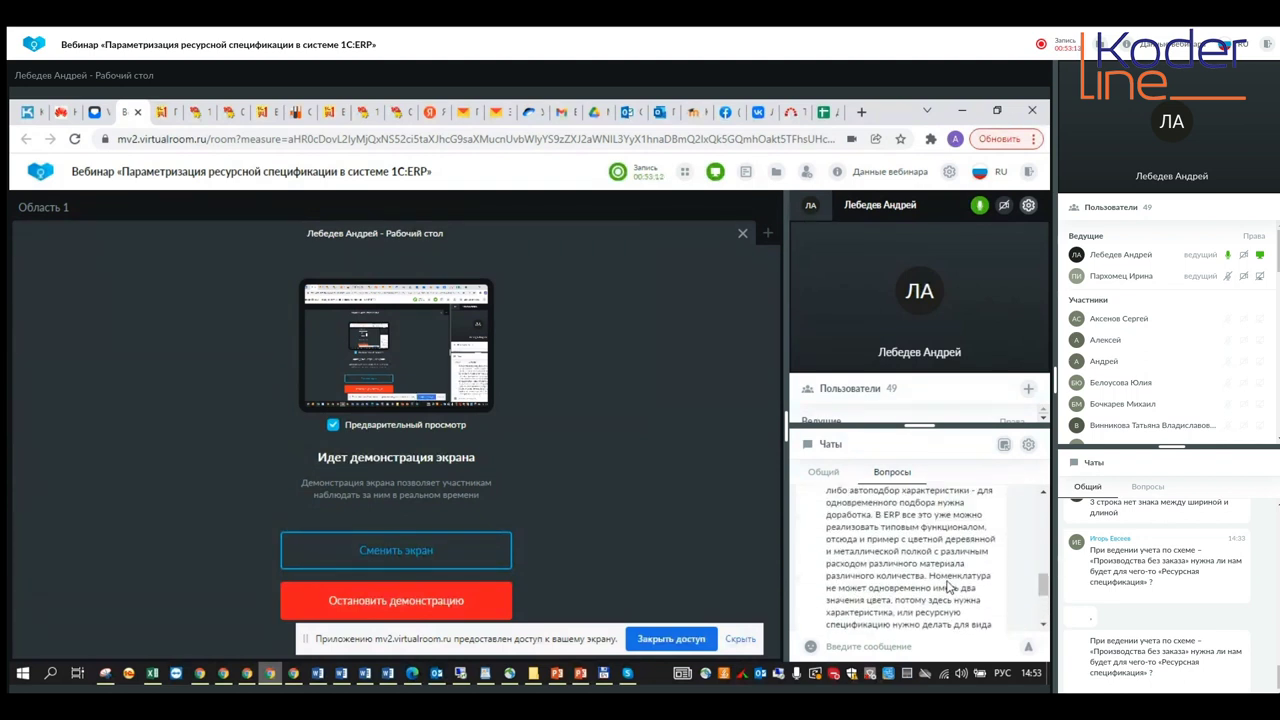
{"action": "scroll", "coordinate": [944, 575], "scroll_direction": "up", "scroll_amount": 1}
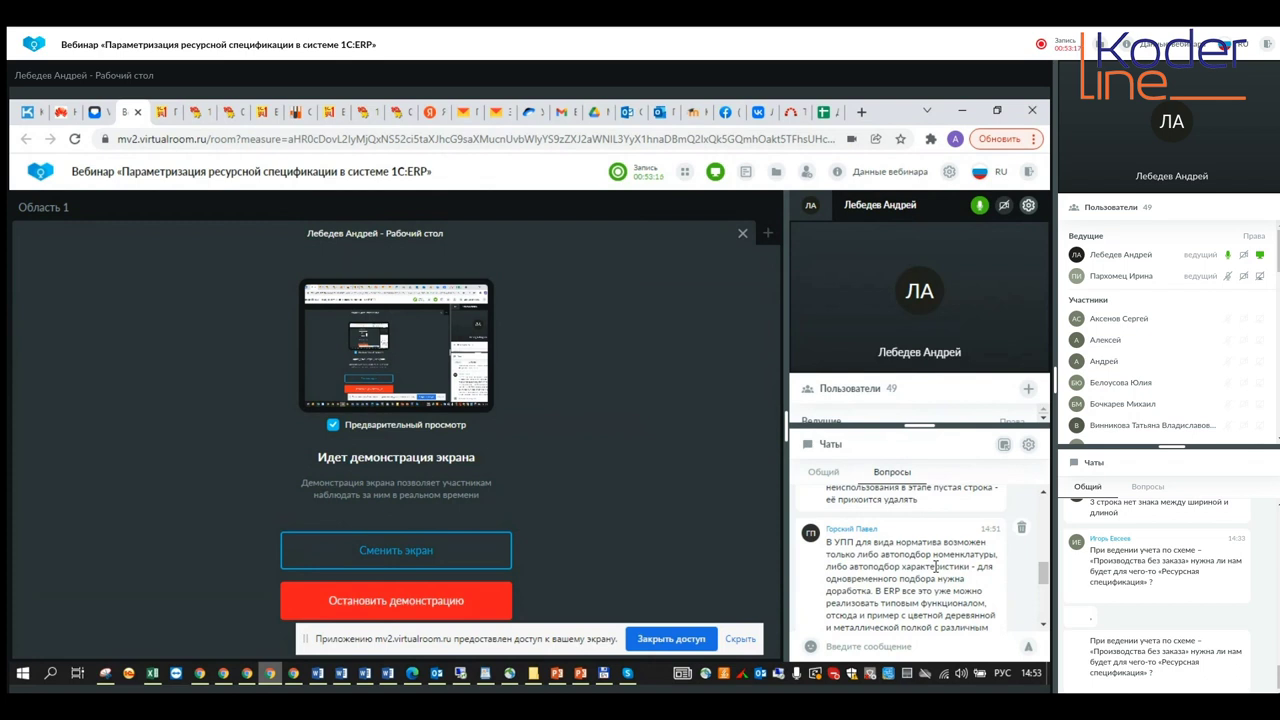
{"action": "scroll", "coordinate": [936, 566], "scroll_direction": "down", "scroll_amount": 1}
{"action": "scroll", "coordinate": [936, 566], "scroll_direction": "up", "scroll_amount": 1}
{"action": "scroll", "coordinate": [952, 600], "scroll_direction": "down", "scroll_amount": 1}
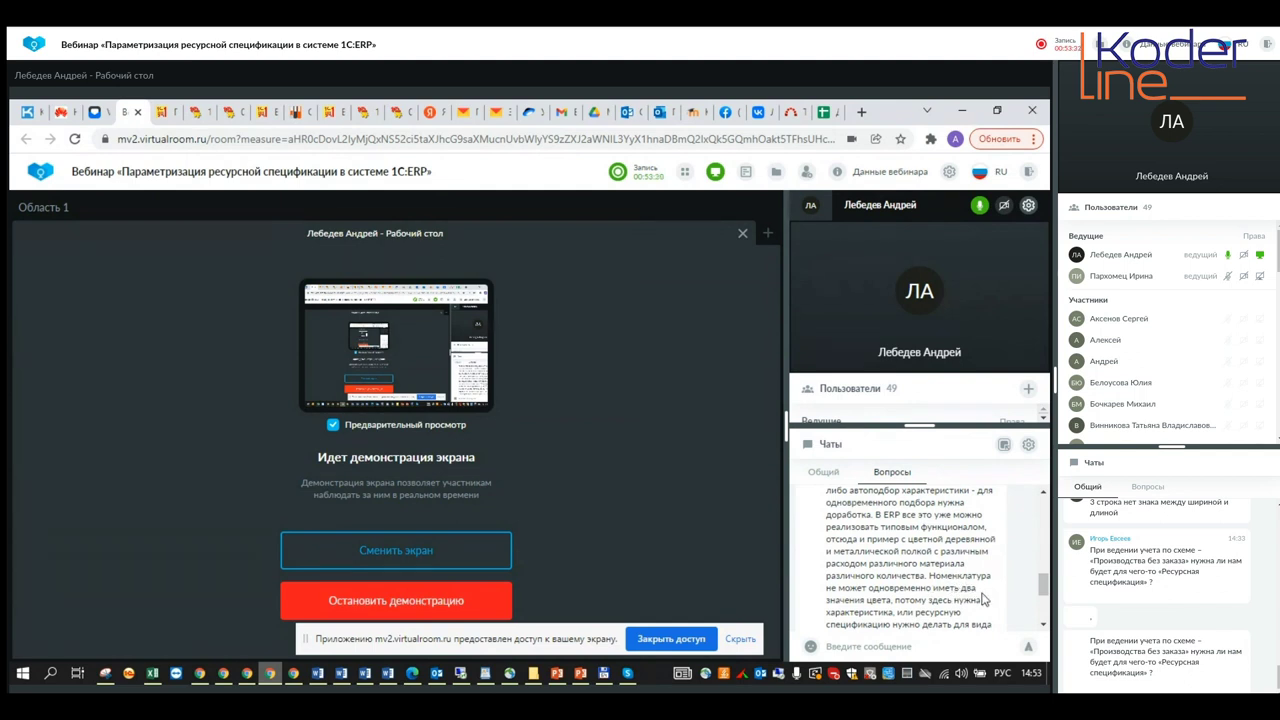
{"action": "scroll", "coordinate": [978, 601], "scroll_direction": "down", "scroll_amount": 2}
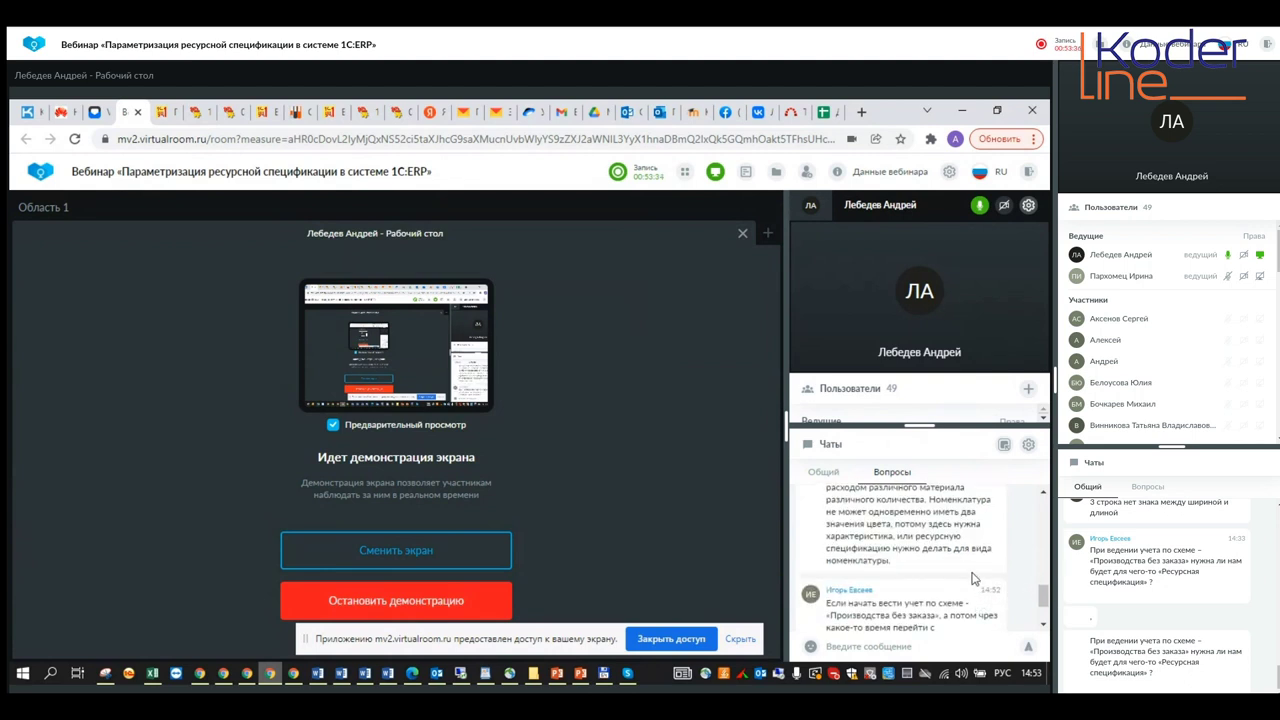
{"action": "scroll", "coordinate": [970, 547], "scroll_direction": "up", "scroll_amount": 2}
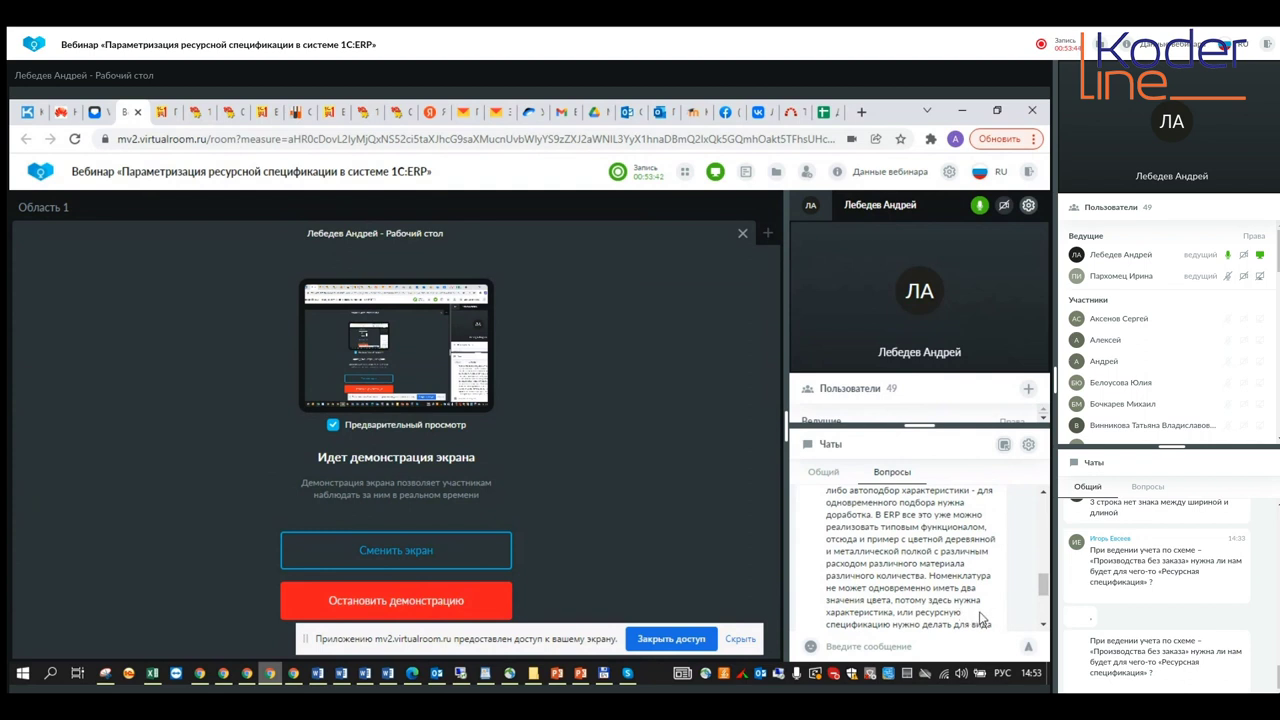
{"action": "scroll", "coordinate": [982, 618], "scroll_direction": "down", "scroll_amount": 2}
{"action": "scroll", "coordinate": [962, 600], "scroll_direction": "up", "scroll_amount": 2}
{"action": "scroll", "coordinate": [987, 575], "scroll_direction": "up", "scroll_amount": 2}
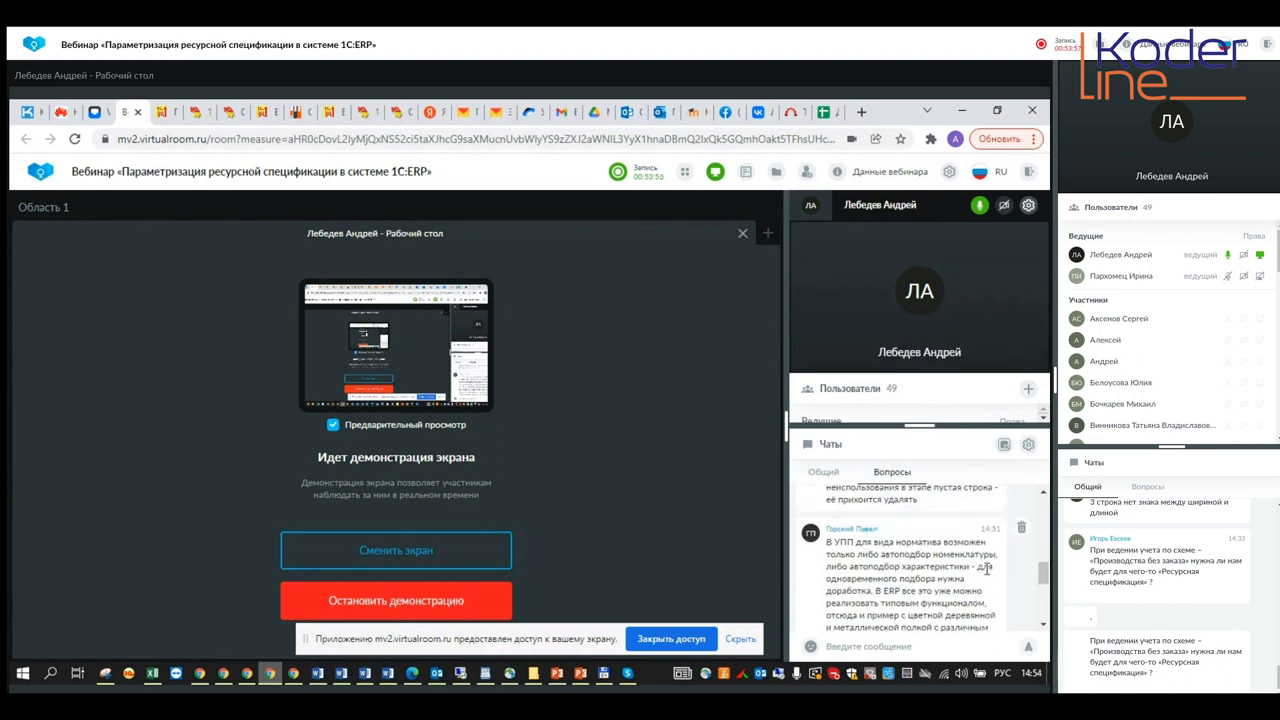
{"action": "scroll", "coordinate": [987, 570], "scroll_direction": "down", "scroll_amount": 2}
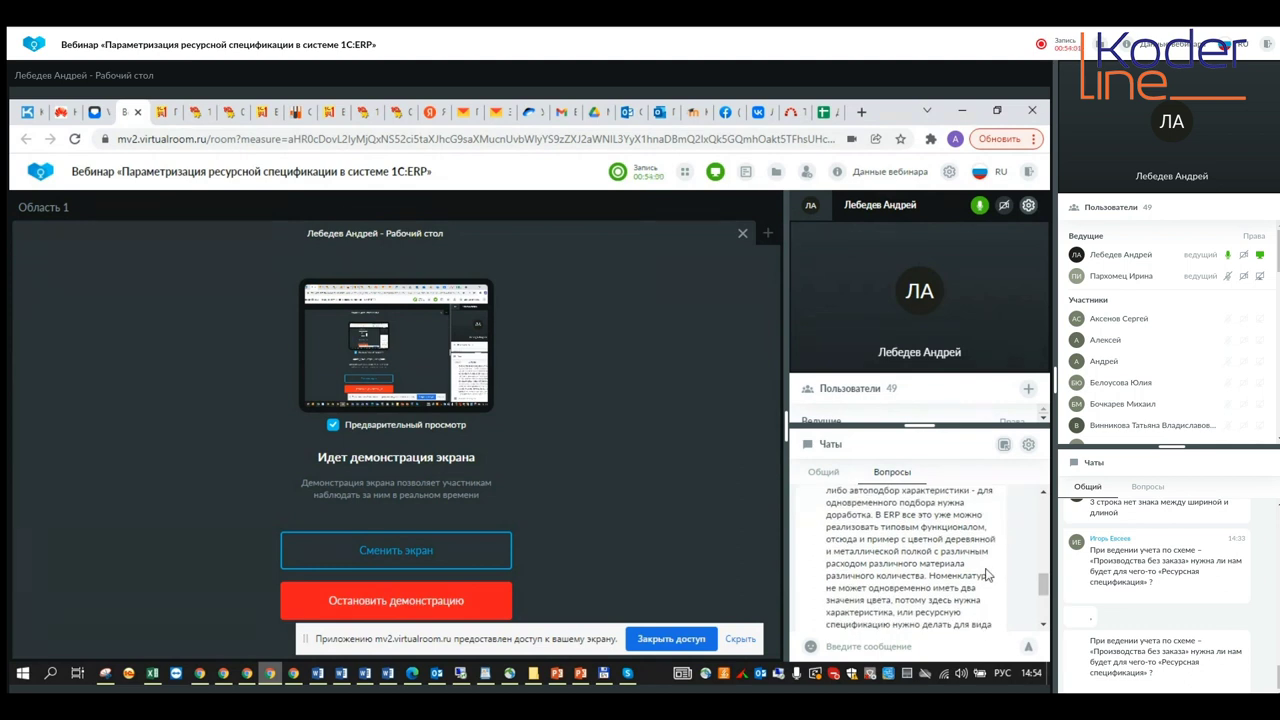
{"action": "scroll", "coordinate": [987, 575], "scroll_direction": "down", "scroll_amount": 2}
{"action": "scroll", "coordinate": [987, 578], "scroll_direction": "up", "scroll_amount": 5}
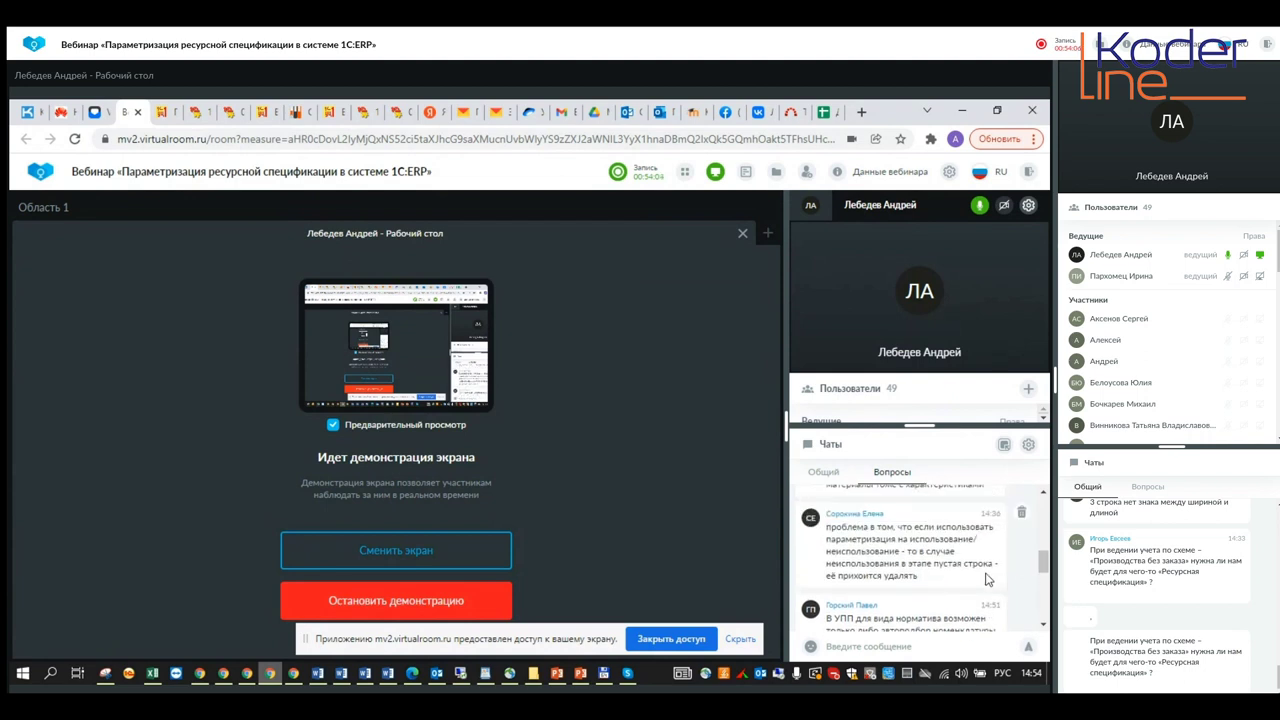
{"action": "scroll", "coordinate": [985, 578], "scroll_direction": "down", "scroll_amount": 4}
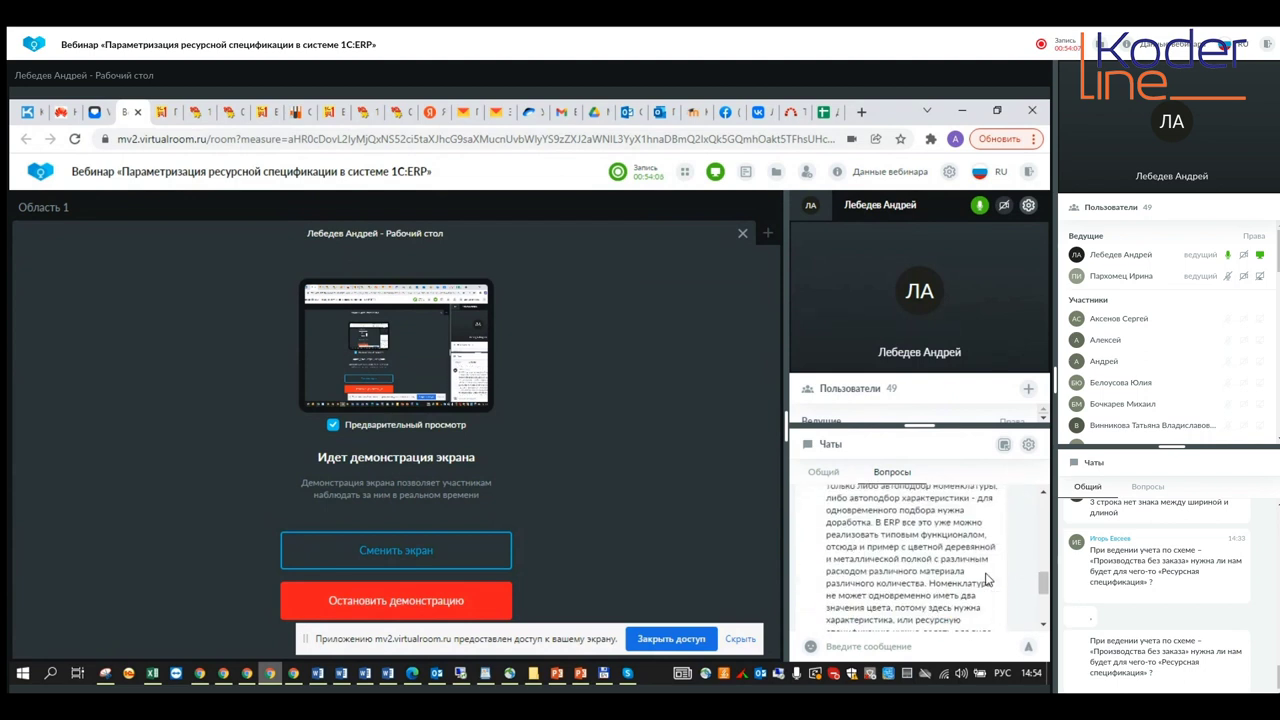
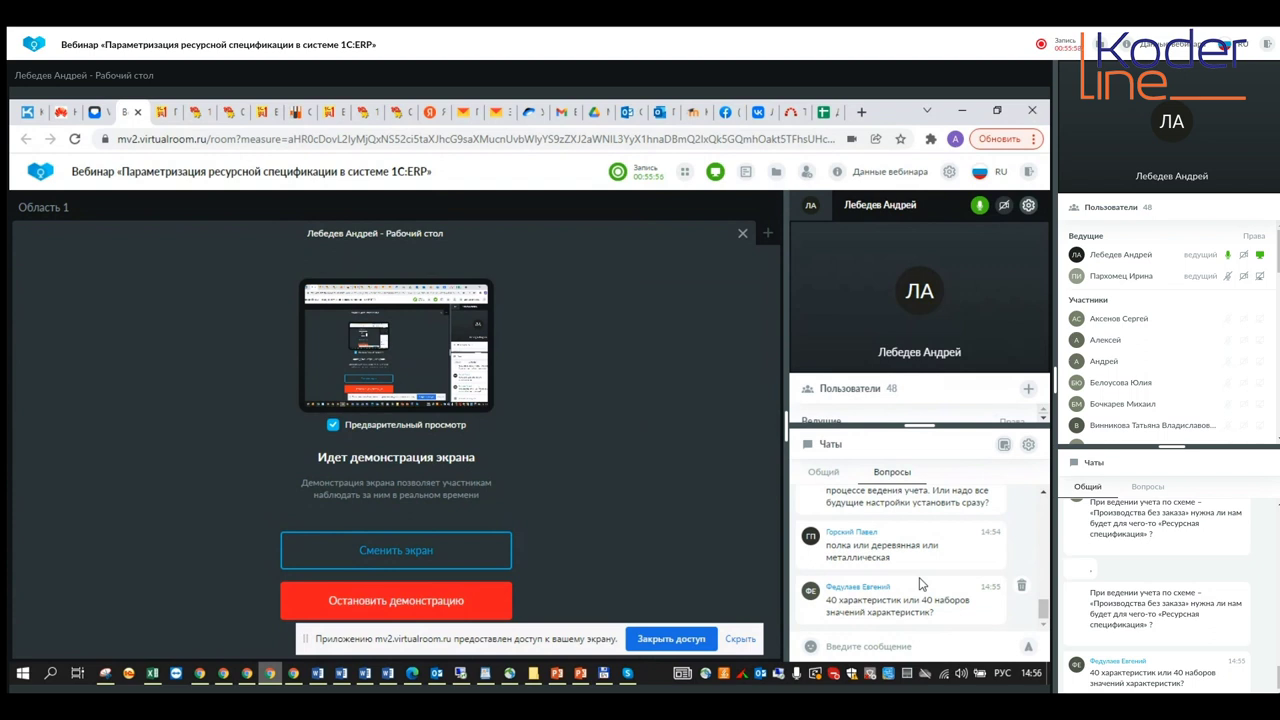
- Switch to PowerPoint to present the Текущие срочные вакансии slide, and return to the webinar room
{"action": "mouse_move", "coordinate": [607, 676]}
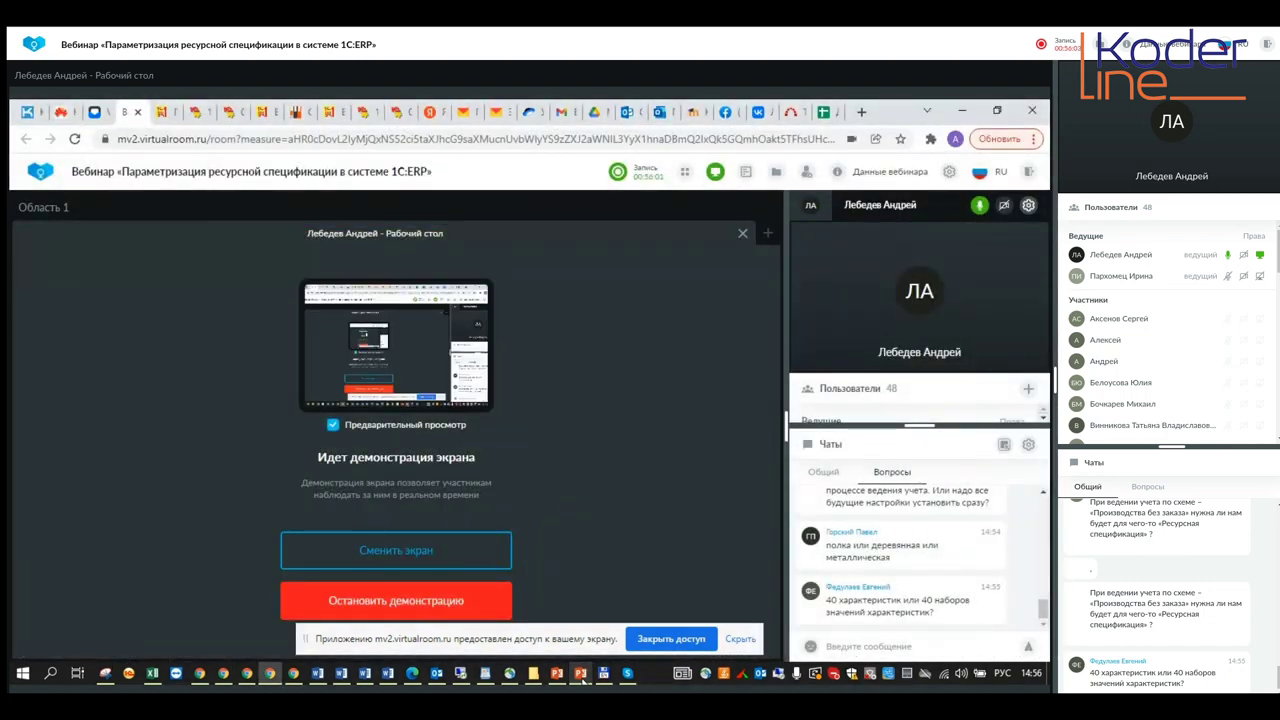
{"action": "left_click", "coordinate": [580, 673]}
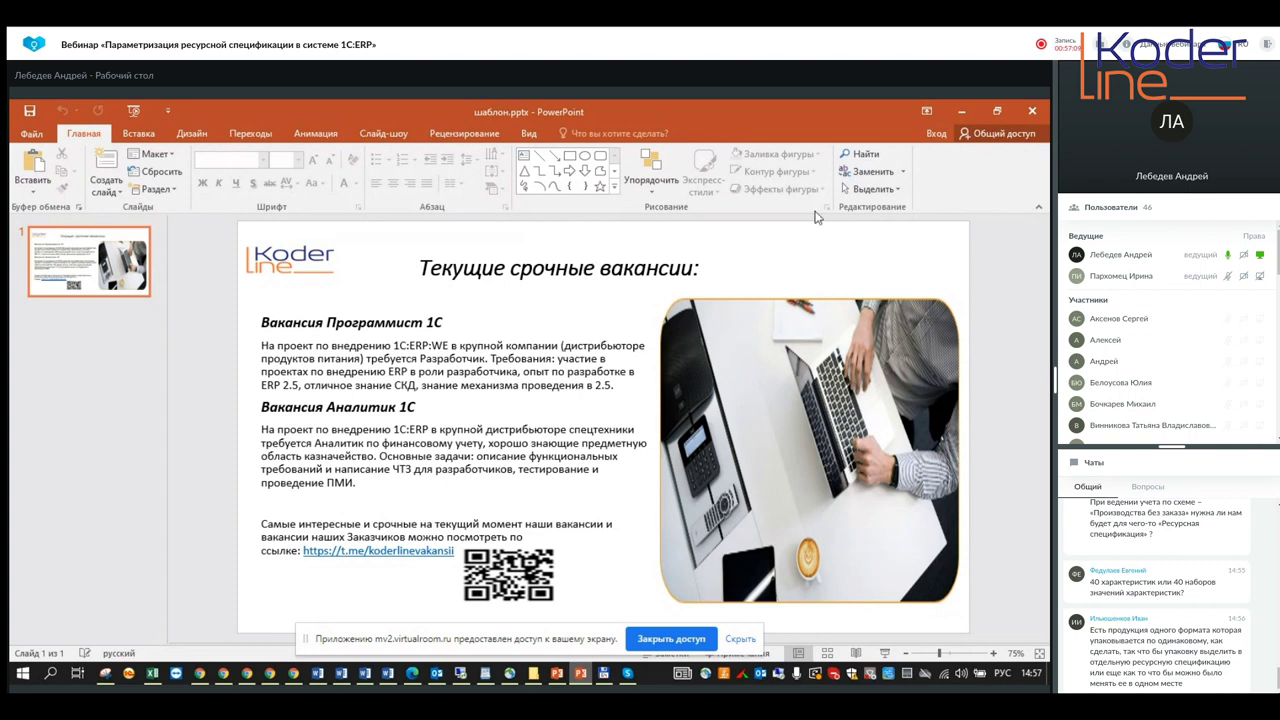
{"action": "left_click", "coordinate": [962, 114]}
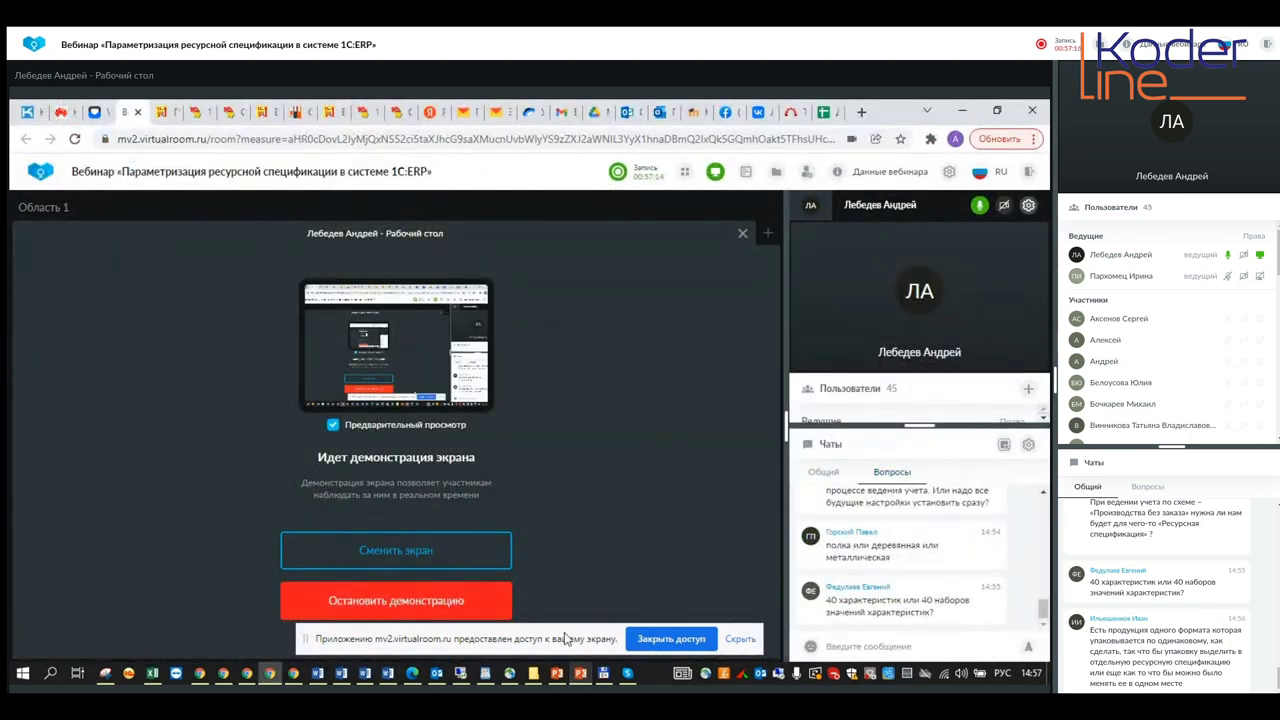
- Switch to Word, go through the Программа «Аналитик 1С» document from Занятие 1 to Занятие 16, and return to the webinar room
{"action": "left_click", "coordinate": [388, 676]}
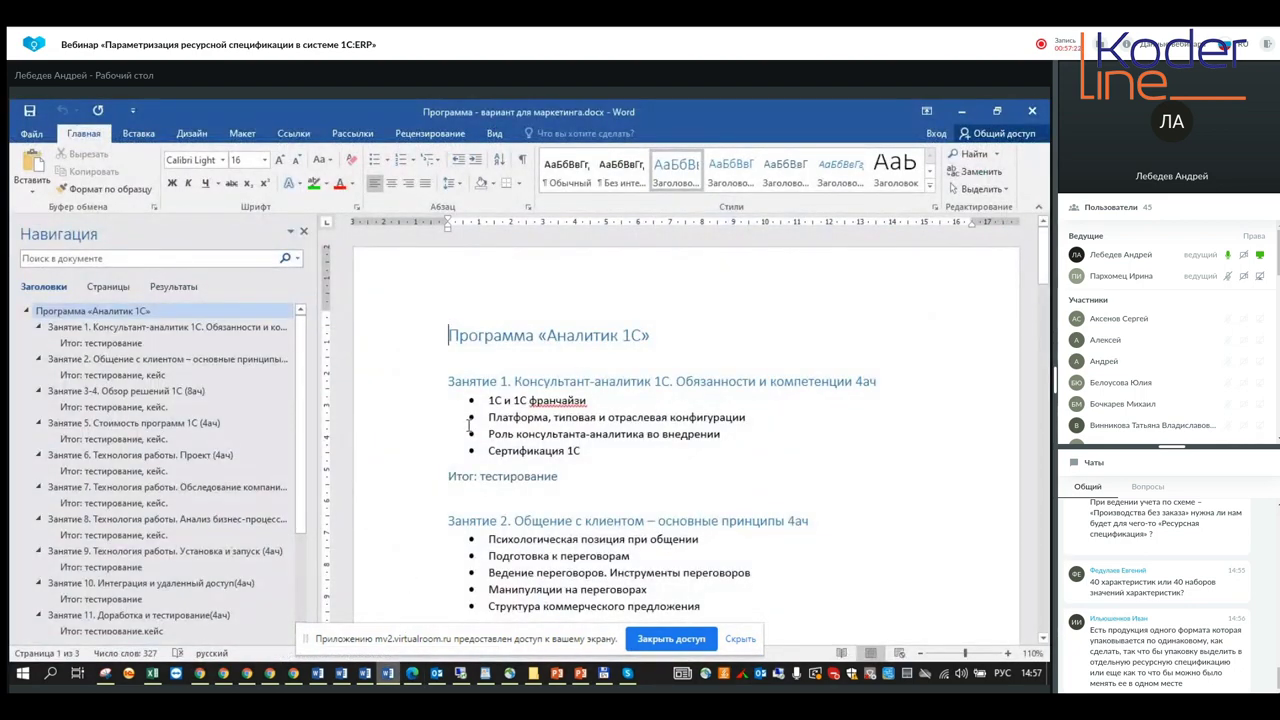
{"action": "scroll", "coordinate": [596, 418], "scroll_direction": "down", "scroll_amount": 1}
{"action": "scroll", "coordinate": [596, 418], "scroll_direction": "down", "scroll_amount": 4}
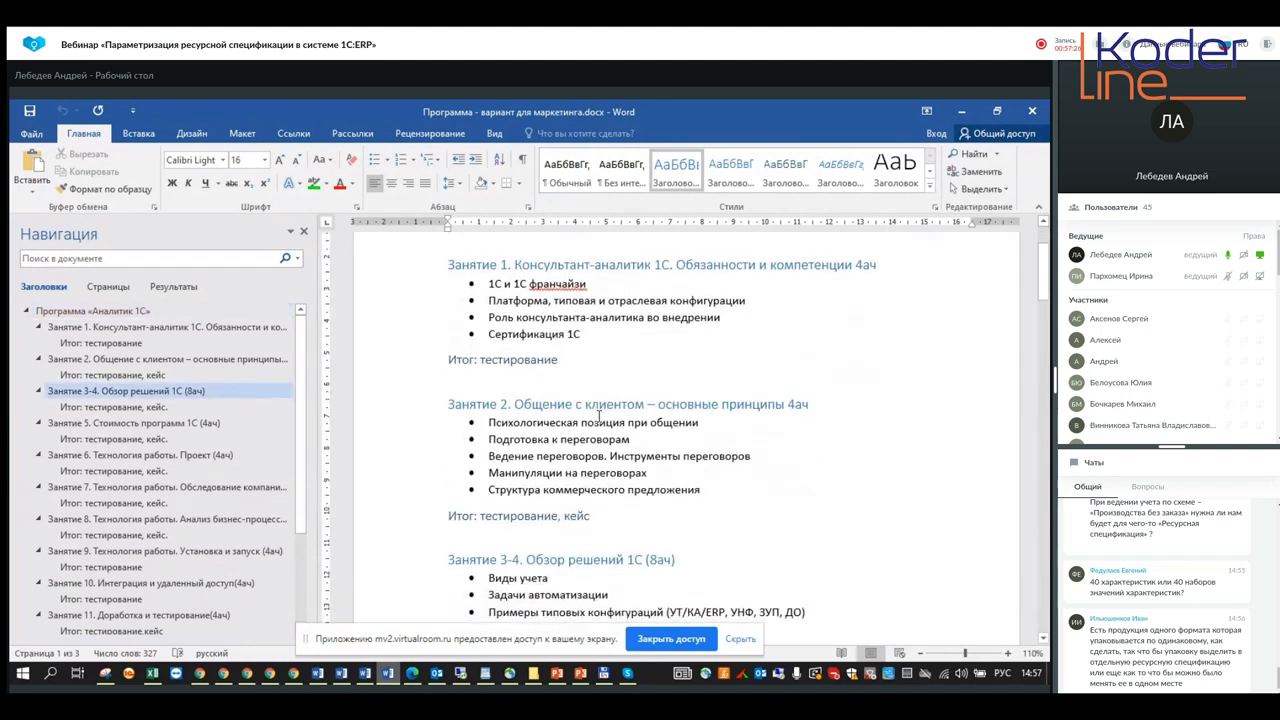
{"action": "scroll", "coordinate": [600, 420], "scroll_direction": "down", "scroll_amount": 1}
{"action": "scroll", "coordinate": [610, 438], "scroll_direction": "down", "scroll_amount": 1}
{"action": "scroll", "coordinate": [612, 444], "scroll_direction": "down", "scroll_amount": 5}
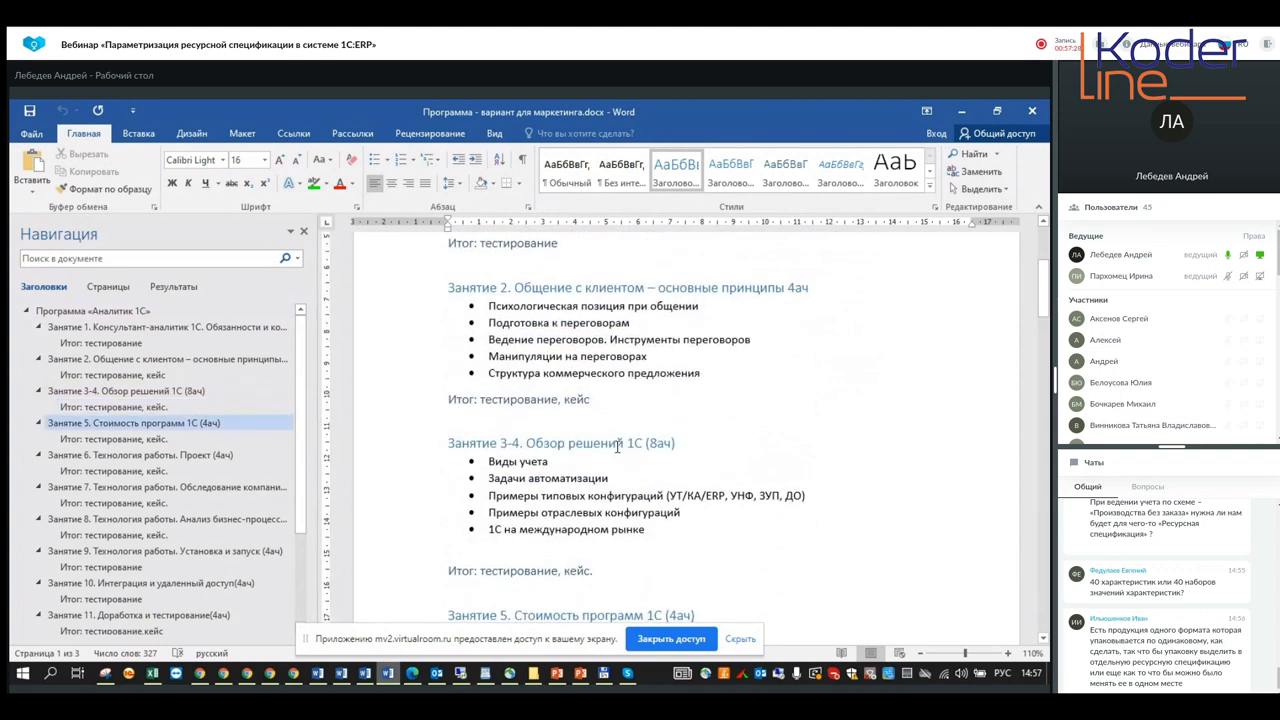
{"action": "scroll", "coordinate": [618, 449], "scroll_direction": "down", "scroll_amount": 6}
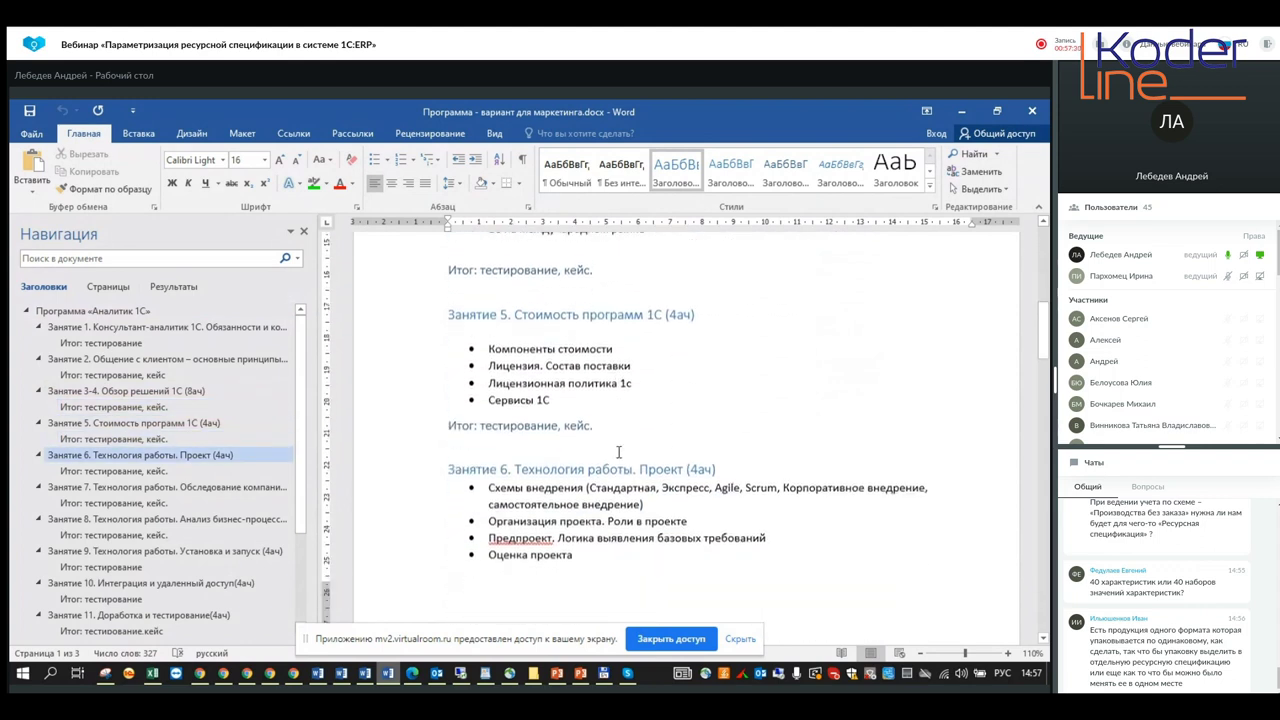
{"action": "scroll", "coordinate": [618, 459], "scroll_direction": "down", "scroll_amount": 5}
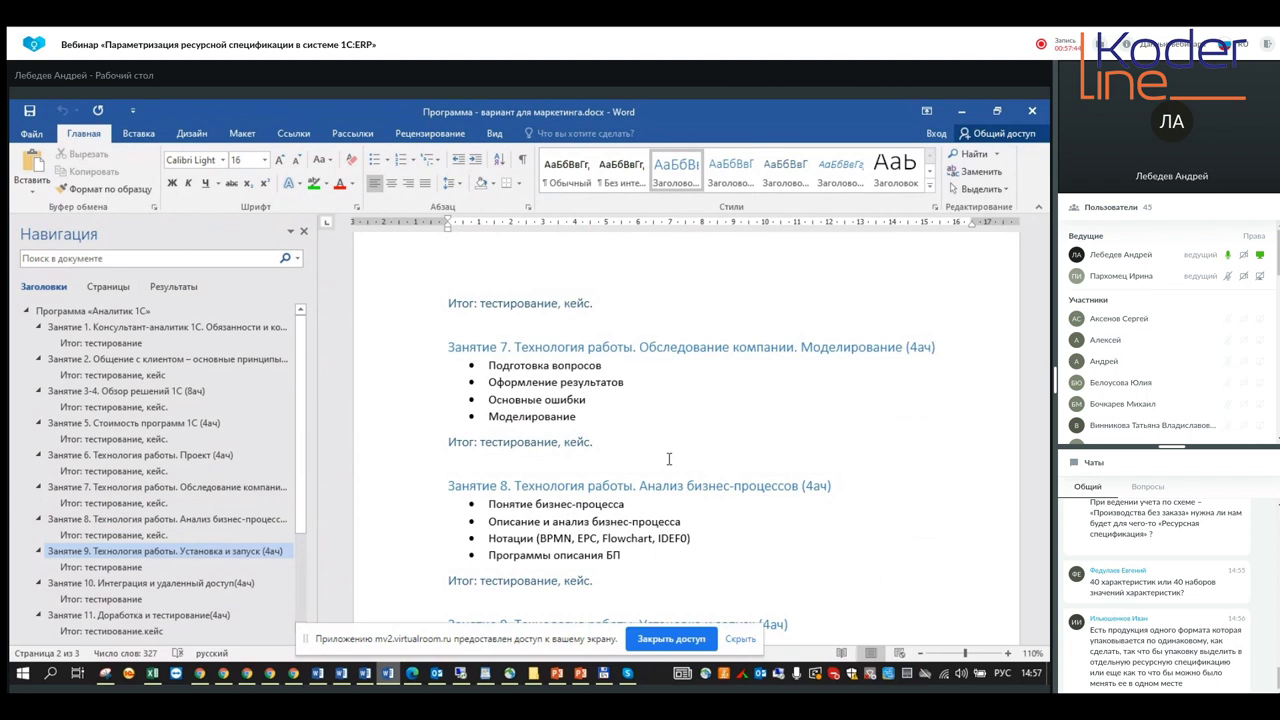
{"action": "scroll", "coordinate": [669, 458], "scroll_direction": "down", "scroll_amount": 6}
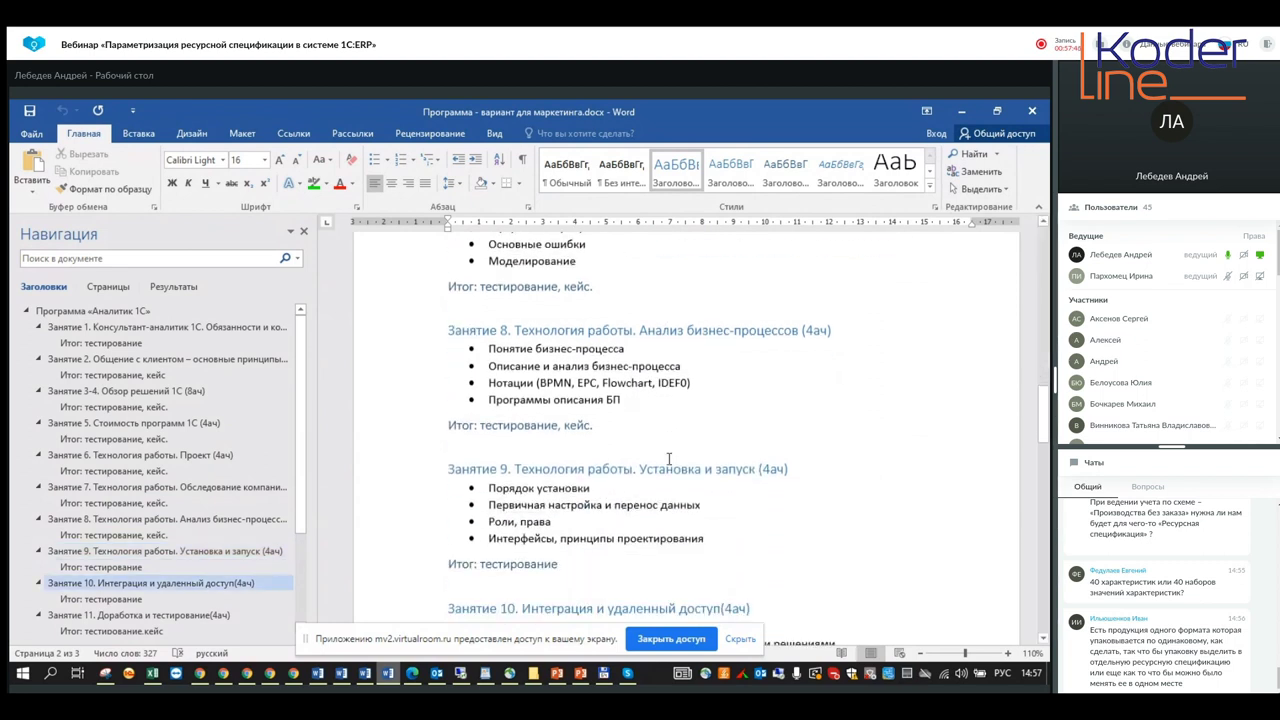
{"action": "scroll", "coordinate": [648, 491], "scroll_direction": "down", "scroll_amount": 1}
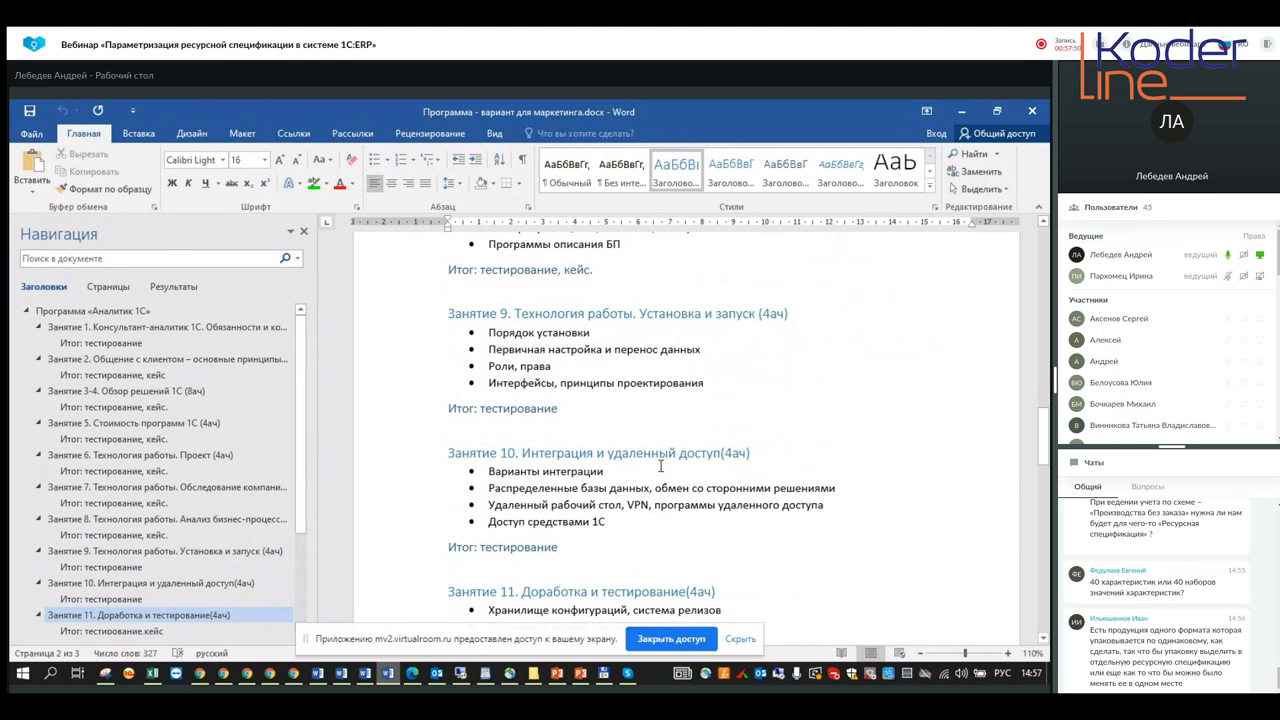
{"action": "scroll", "coordinate": [645, 470], "scroll_direction": "down", "scroll_amount": 1}
{"action": "scroll", "coordinate": [635, 476], "scroll_direction": "down", "scroll_amount": 5}
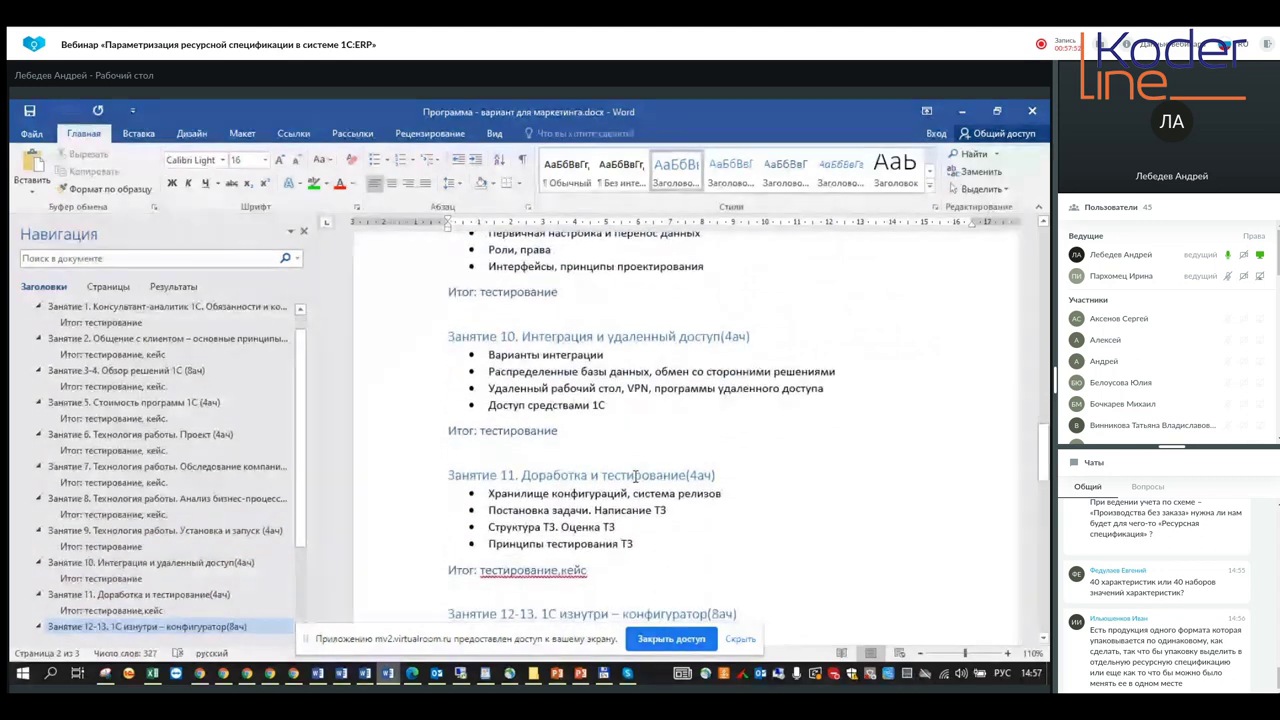
{"action": "scroll", "coordinate": [635, 476], "scroll_direction": "down", "scroll_amount": 5}
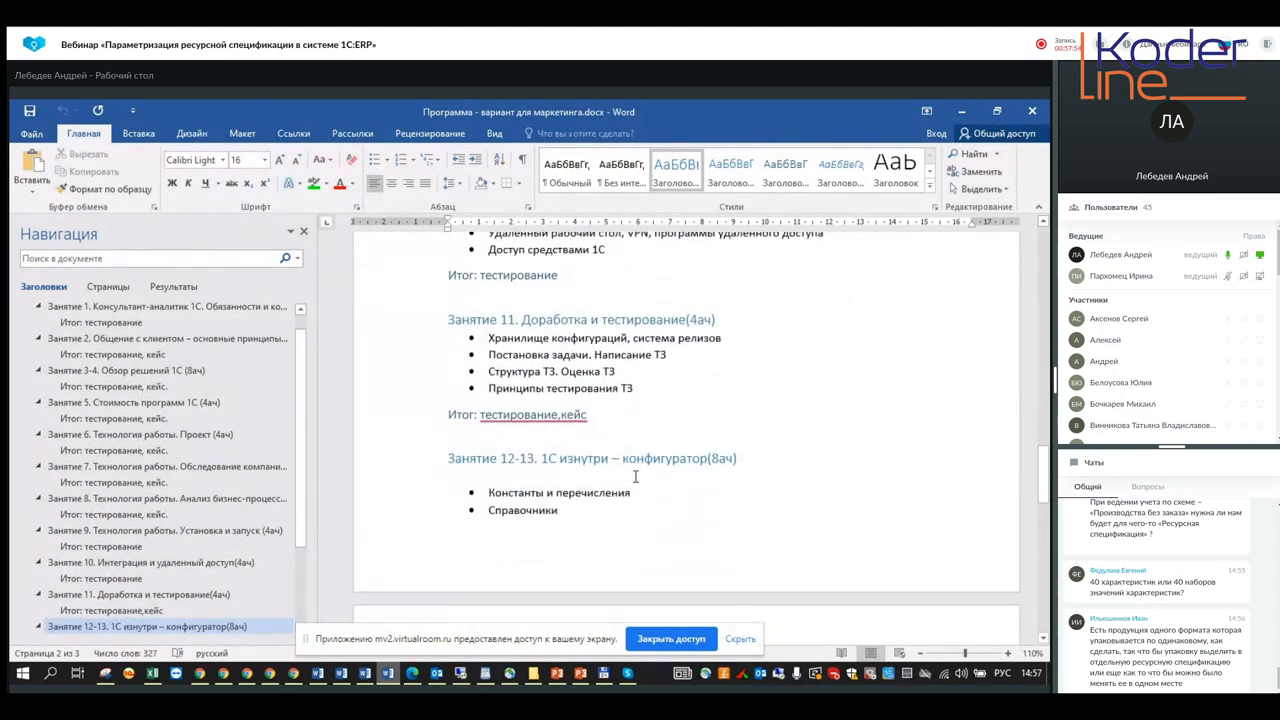
{"action": "scroll", "coordinate": [635, 476], "scroll_direction": "down", "scroll_amount": 5}
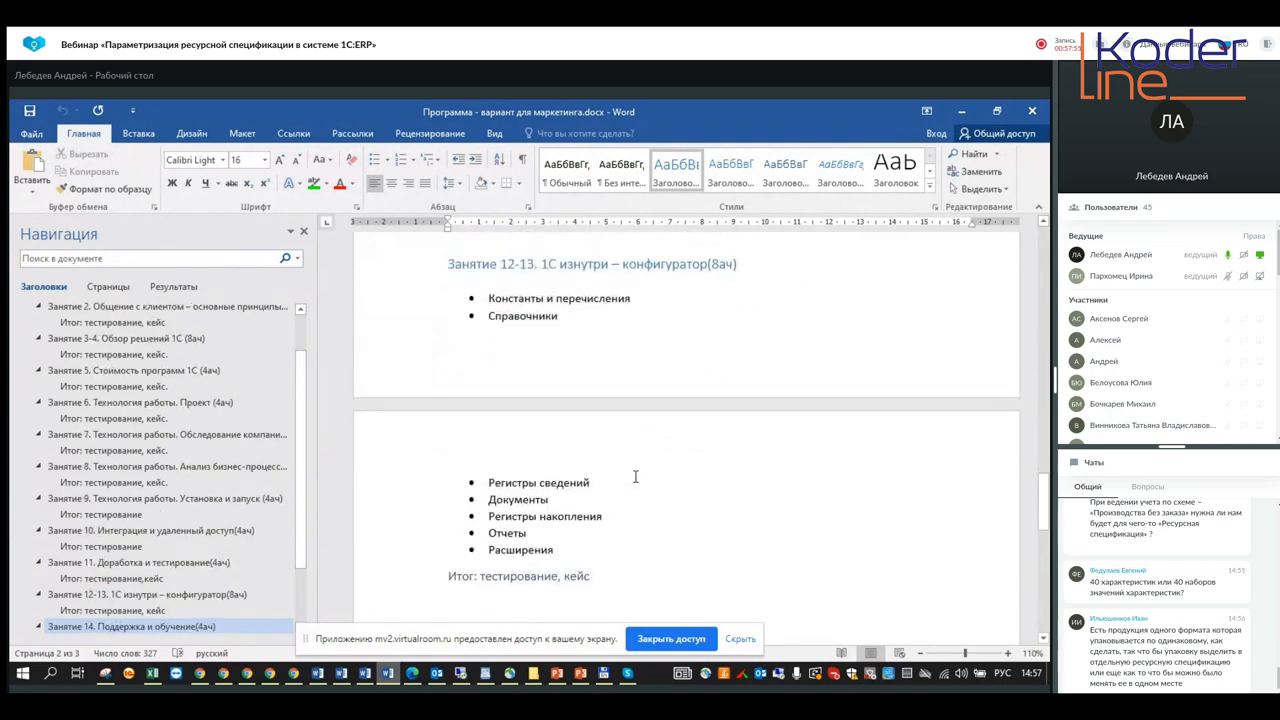
{"action": "scroll", "coordinate": [641, 488], "scroll_direction": "down", "scroll_amount": 5}
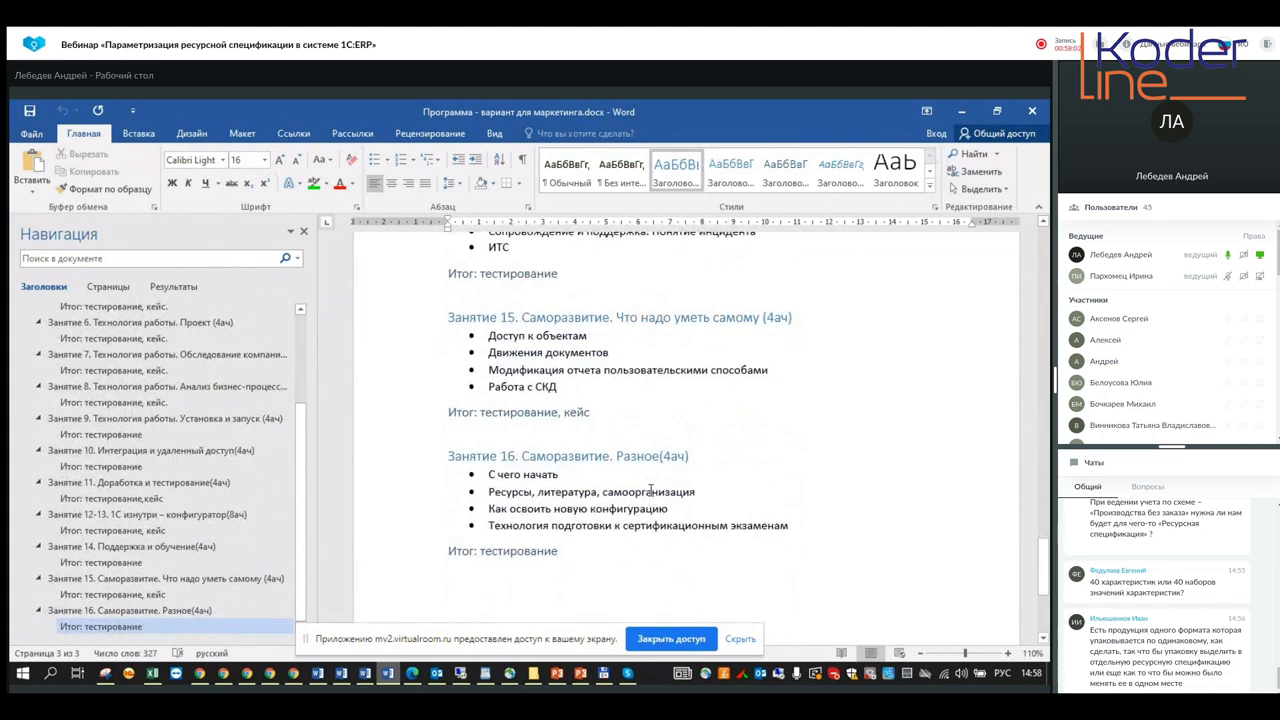
{"action": "scroll", "coordinate": [655, 478], "scroll_direction": "down", "scroll_amount": 3}
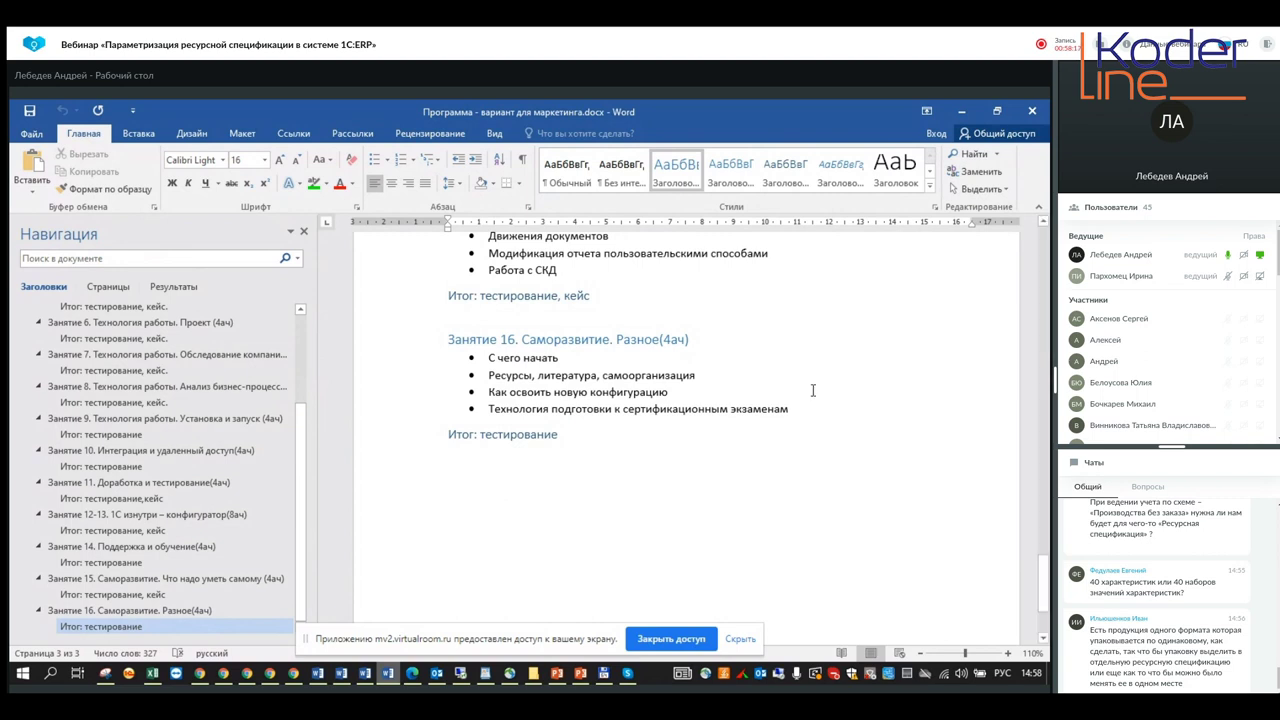
{"action": "left_click", "coordinate": [964, 113]}
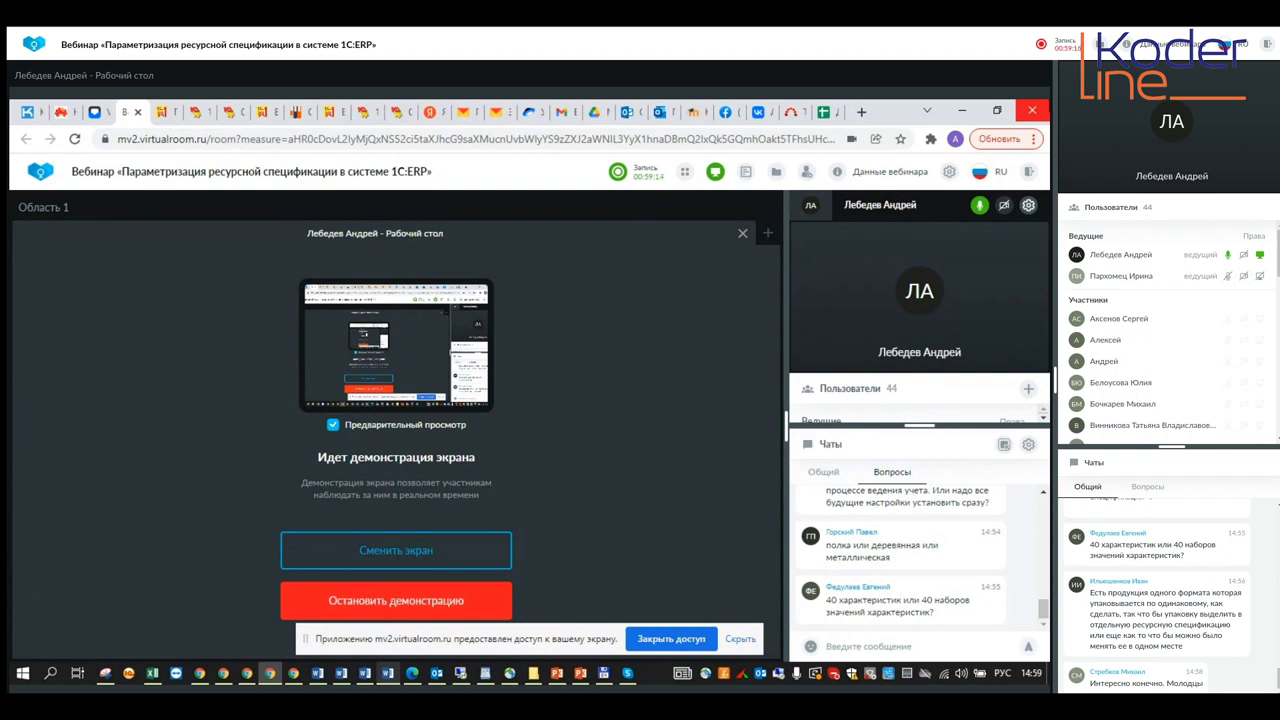
- Open the Общий chat and read the question about separating packaging into its own resource specification
{"action": "mouse_move", "coordinate": [988, 530]}
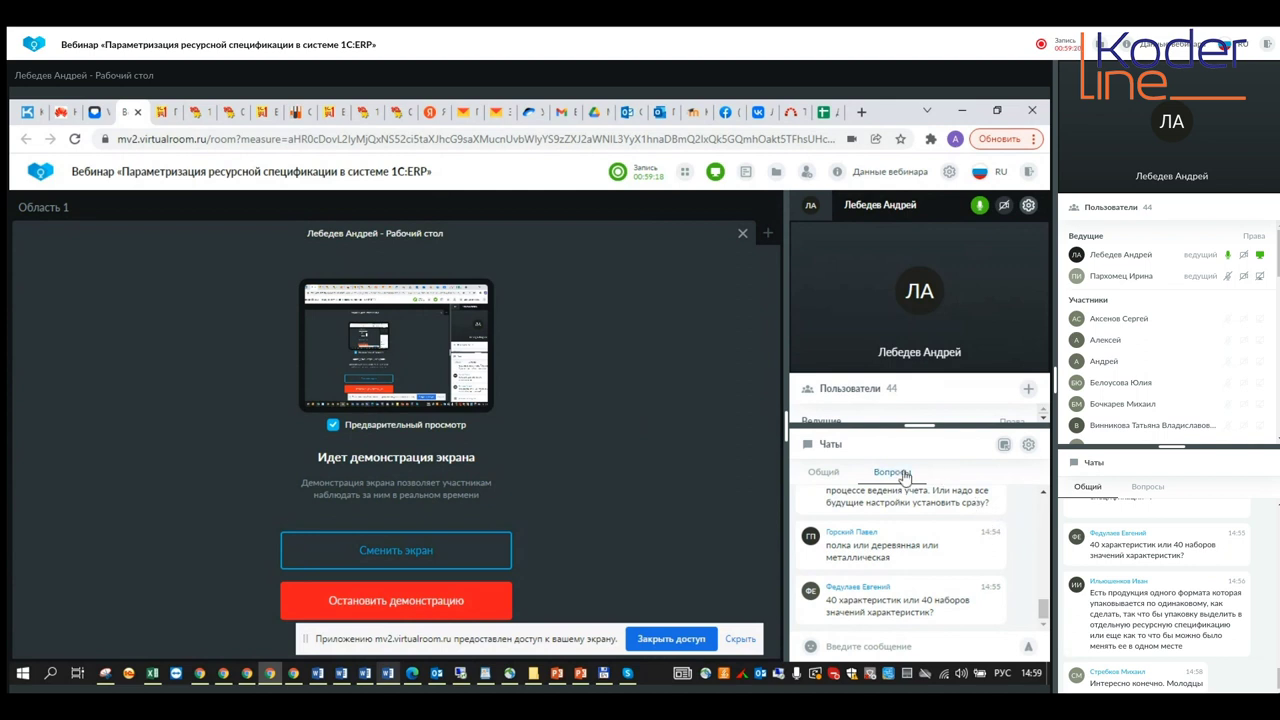
{"action": "left_click", "coordinate": [848, 479]}
{"action": "mouse_move", "coordinate": [931, 537]}
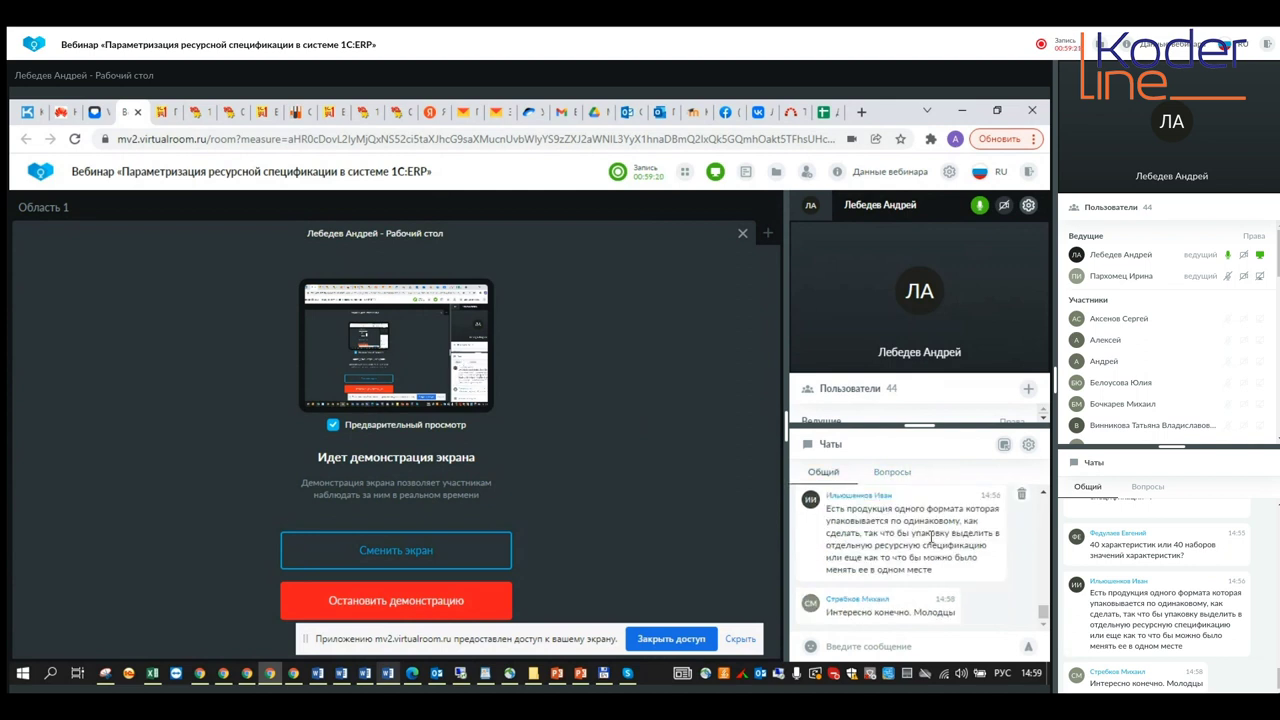
{"action": "mouse_move", "coordinate": [977, 602]}
- Switch to 1C:ERP, examine the Произвести option in the Лак material's Способ получения материала settings, and close them without saving
{"action": "left_click", "coordinate": [462, 676]}
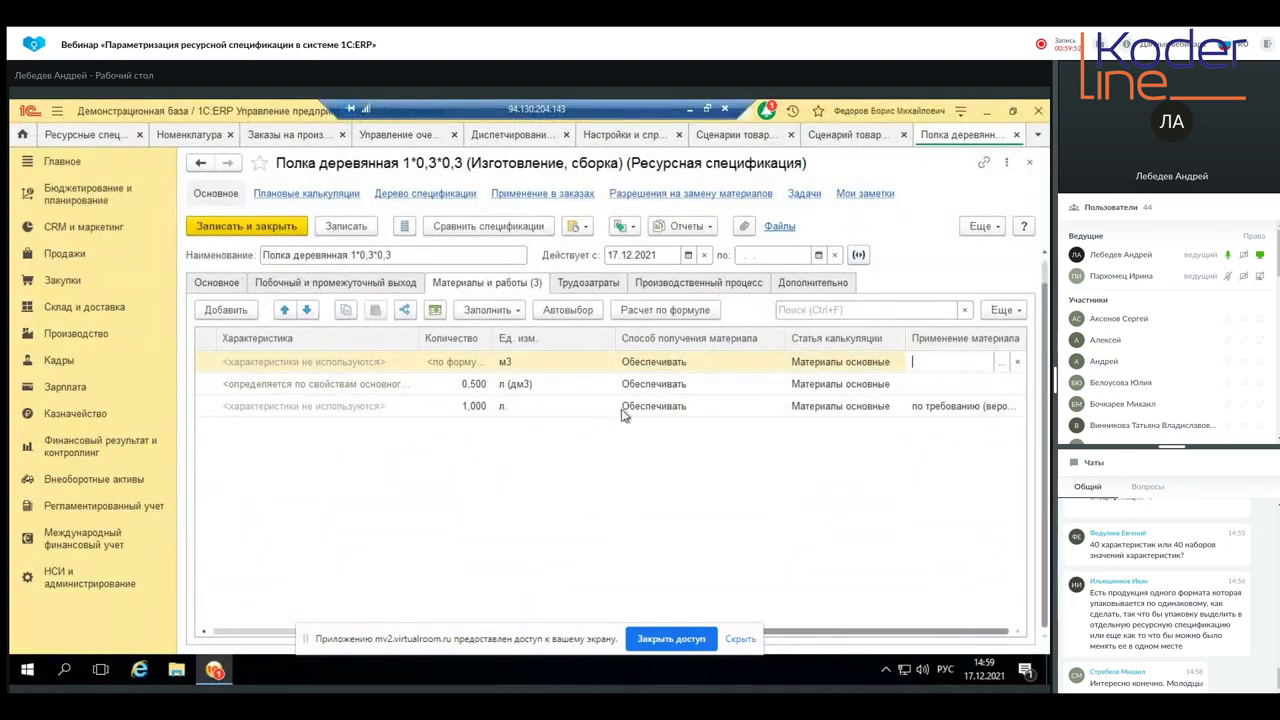
{"action": "left_click", "coordinate": [700, 405]}
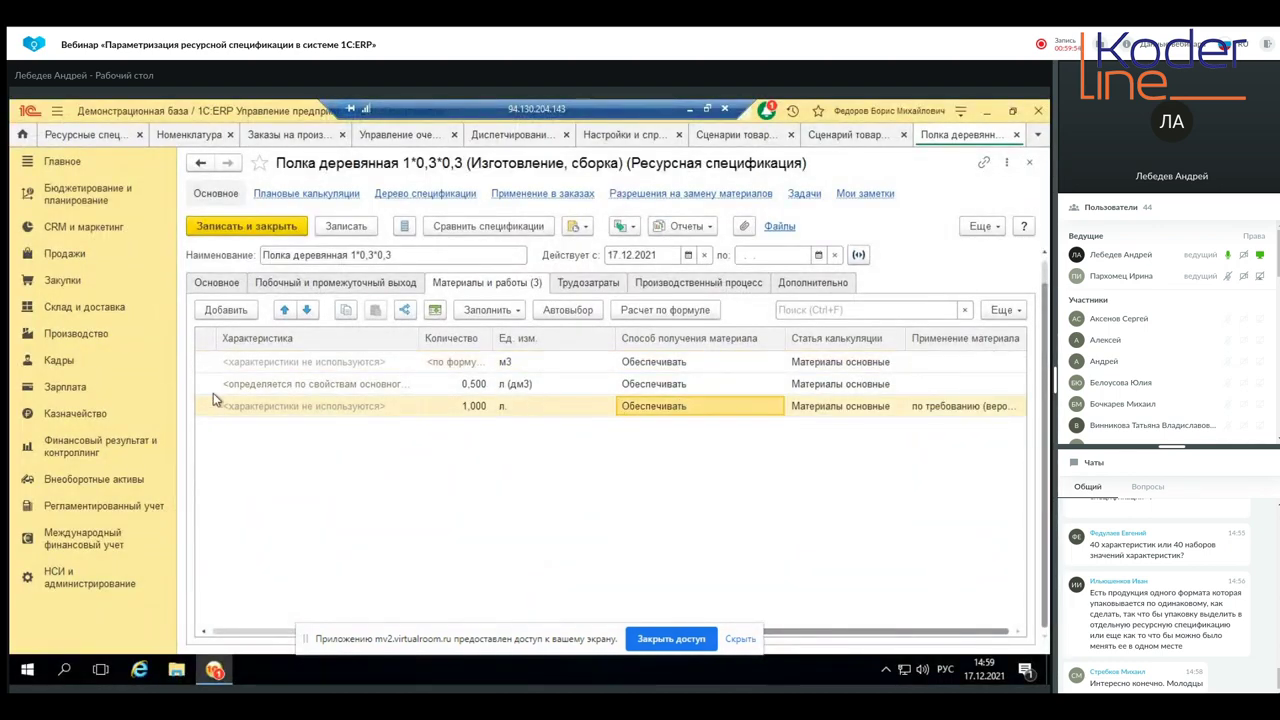
{"action": "double_click", "coordinate": [666, 410]}
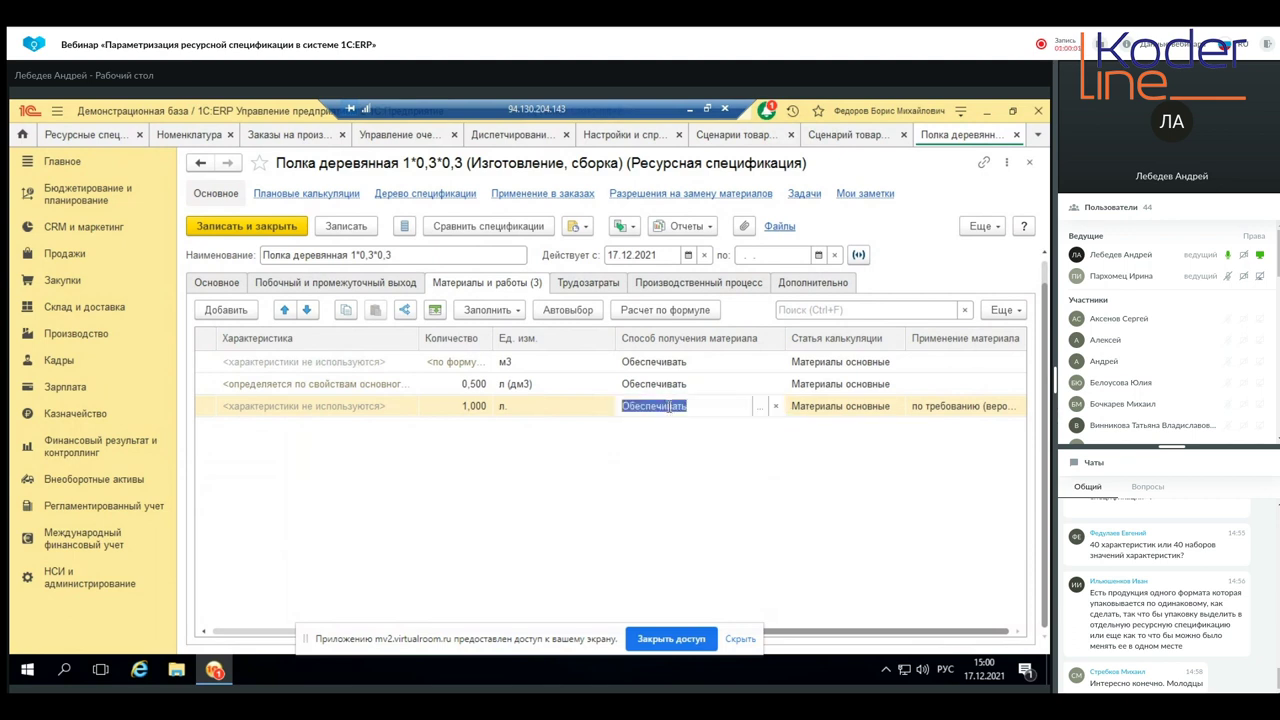
{"action": "left_click", "coordinate": [760, 406]}
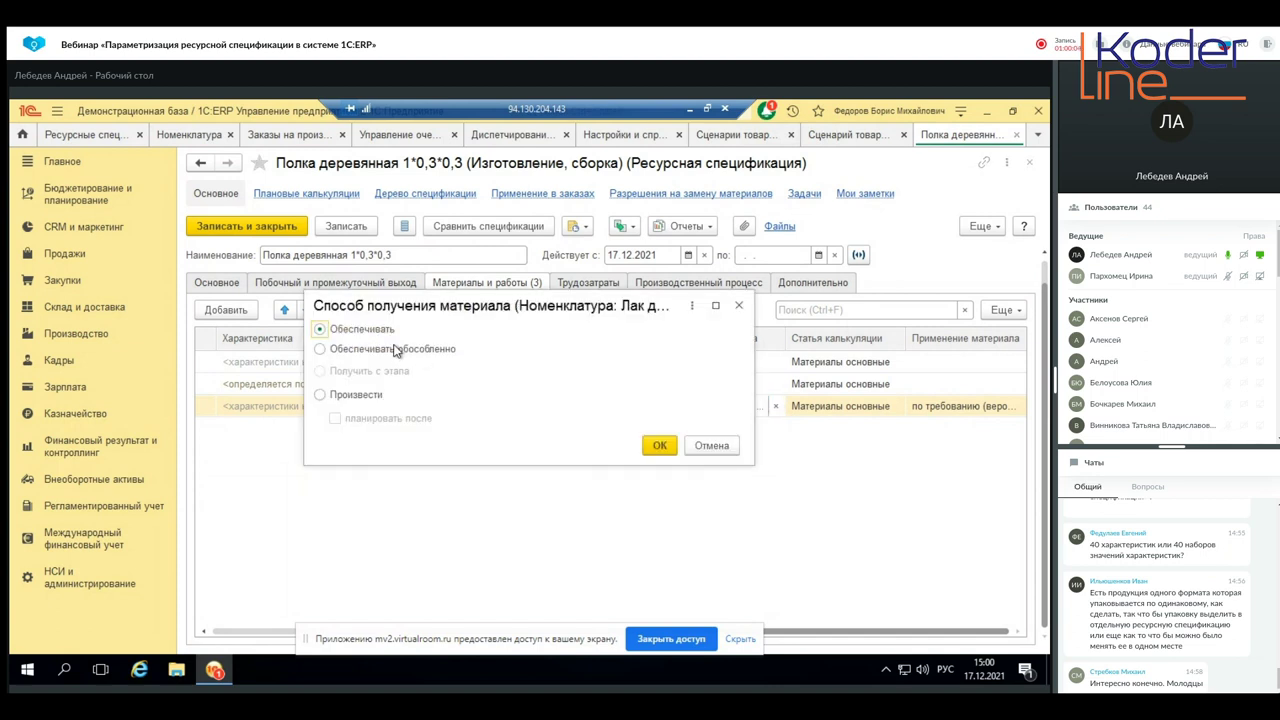
{"action": "left_click", "coordinate": [320, 395]}
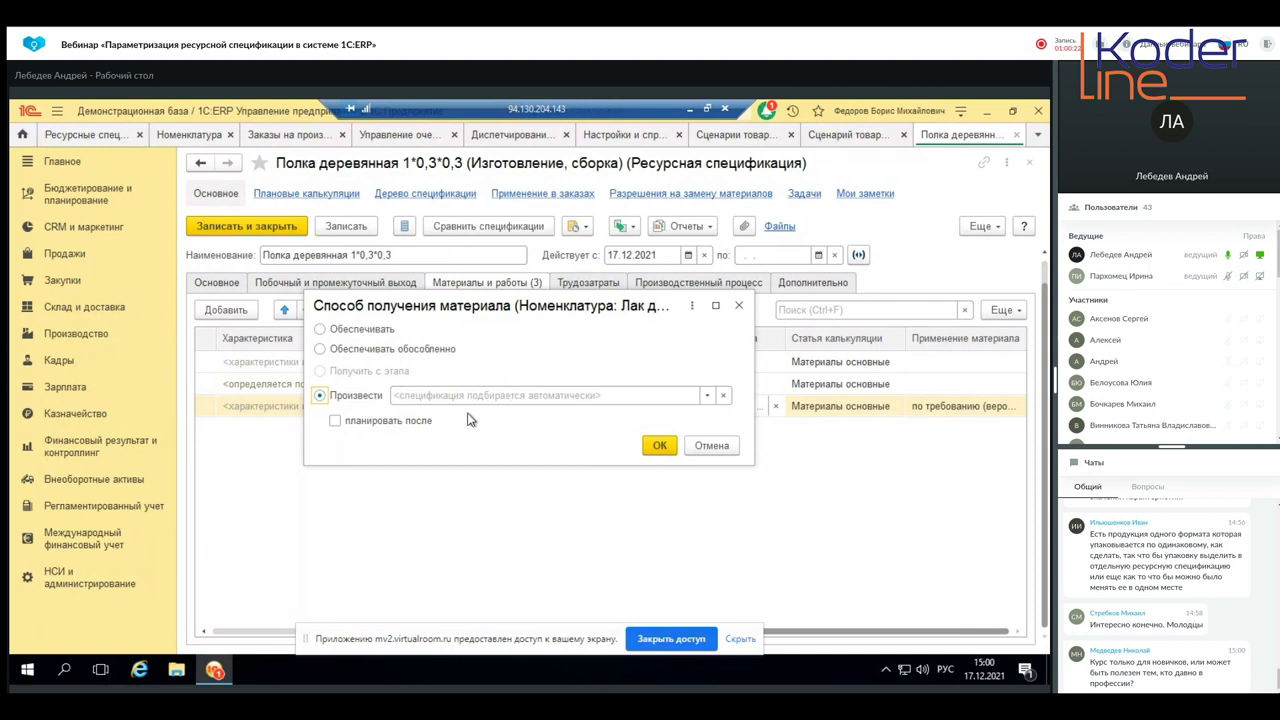
{"action": "left_click", "coordinate": [739, 305]}
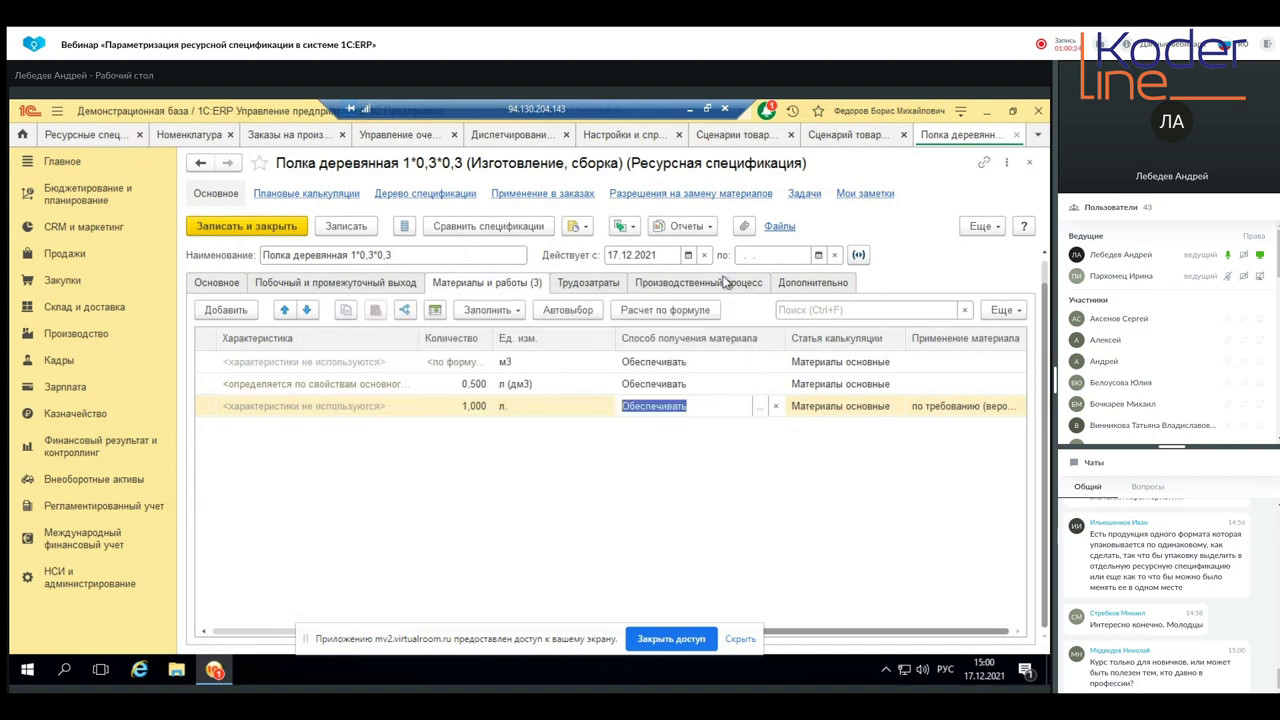
- Switch back to the webinar room and read the latest Общий chat questions about the analyst course and three-workshop production
{"action": "left_click", "coordinate": [689, 108]}
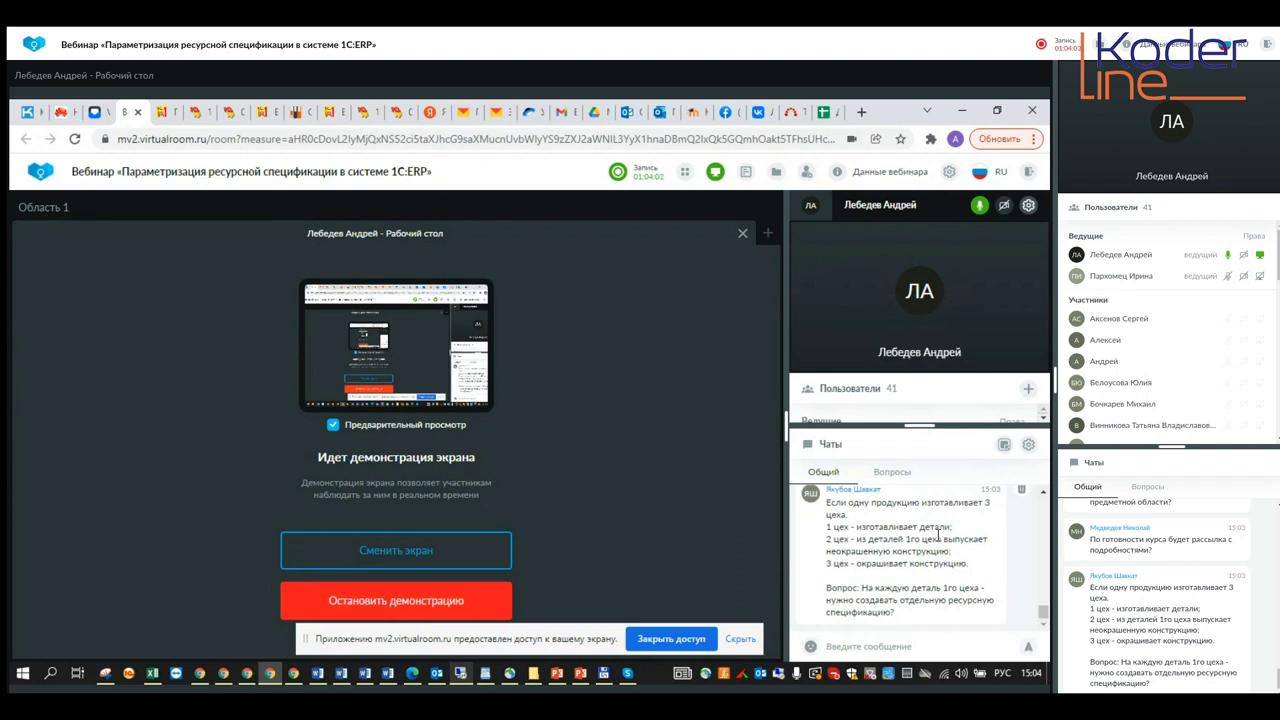
{"action": "scroll", "coordinate": [945, 548], "scroll_direction": "up", "scroll_amount": 3}
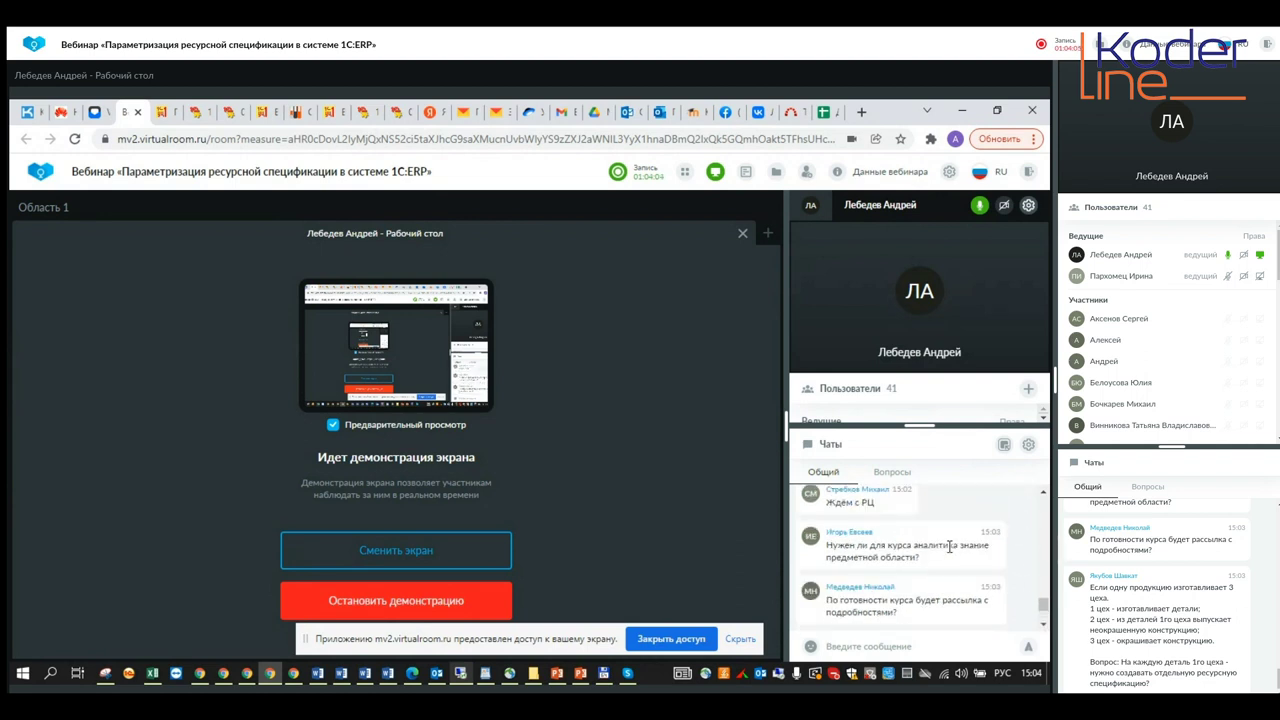
{"action": "scroll", "coordinate": [951, 553], "scroll_direction": "down", "scroll_amount": 1}
{"action": "scroll", "coordinate": [950, 552], "scroll_direction": "up", "scroll_amount": 2}
{"action": "scroll", "coordinate": [949, 546], "scroll_direction": "down", "scroll_amount": 3}
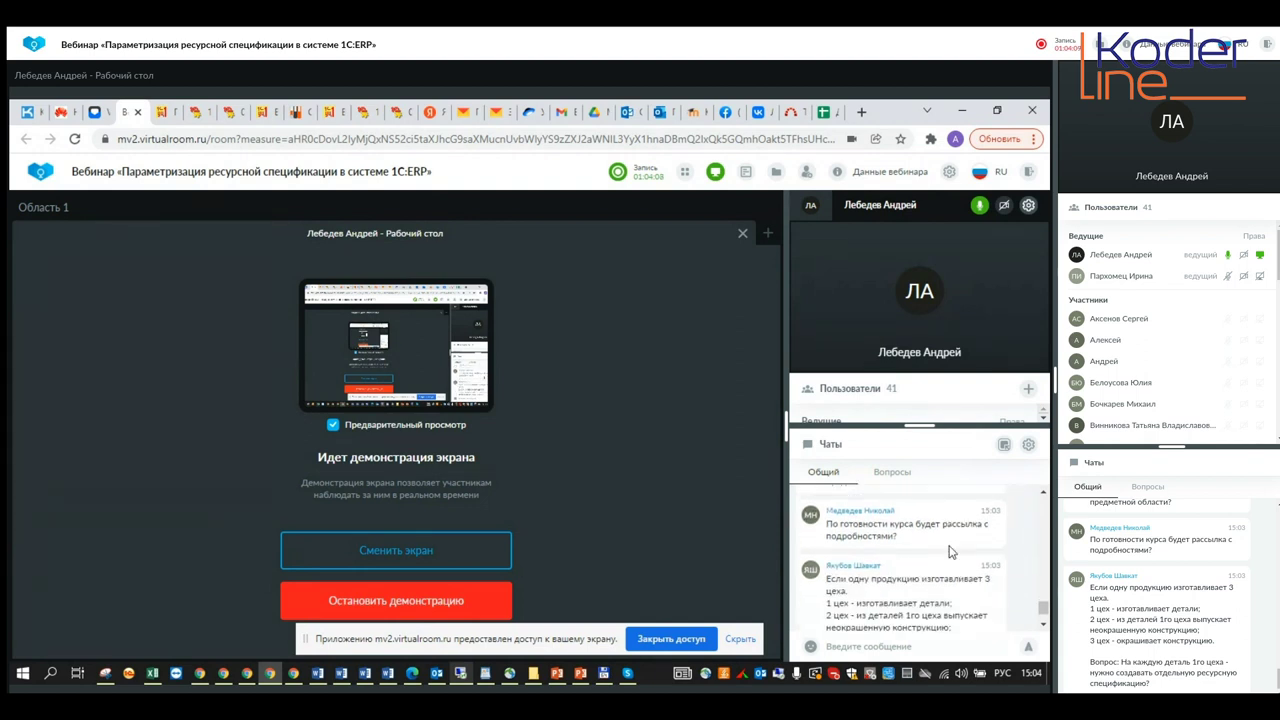